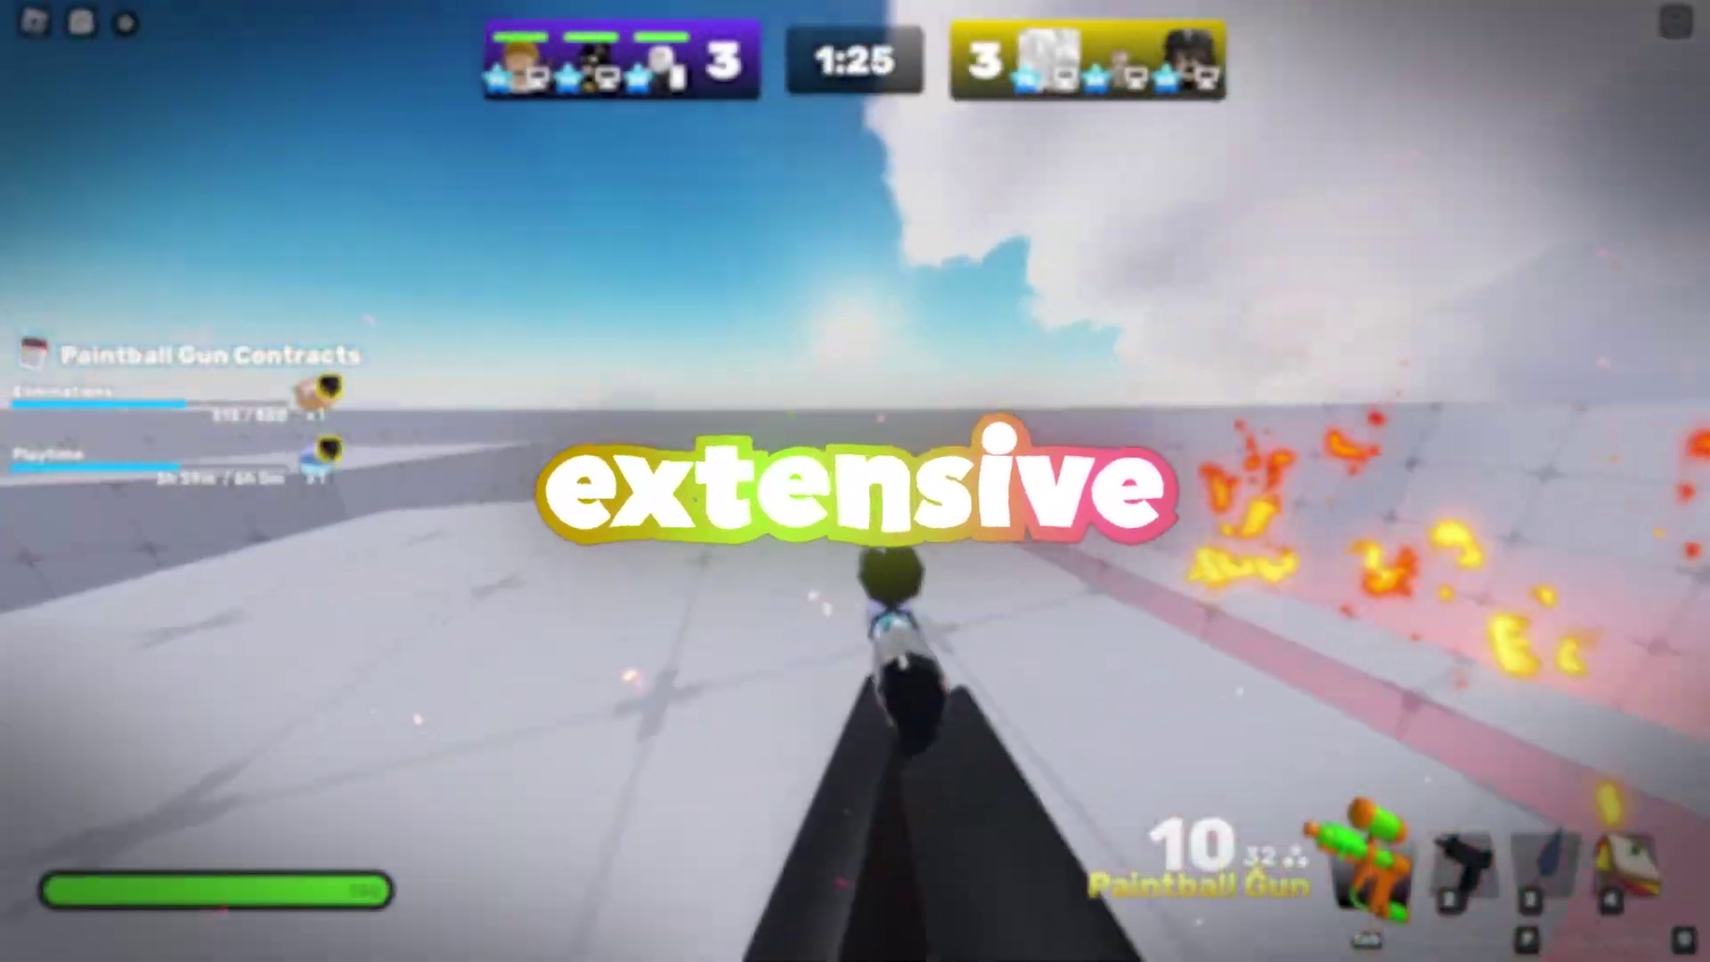
# - Fire the Paintball Gun and Uzi while swapping between the Uzi and Trowel
pyautogui.click(855, 481)
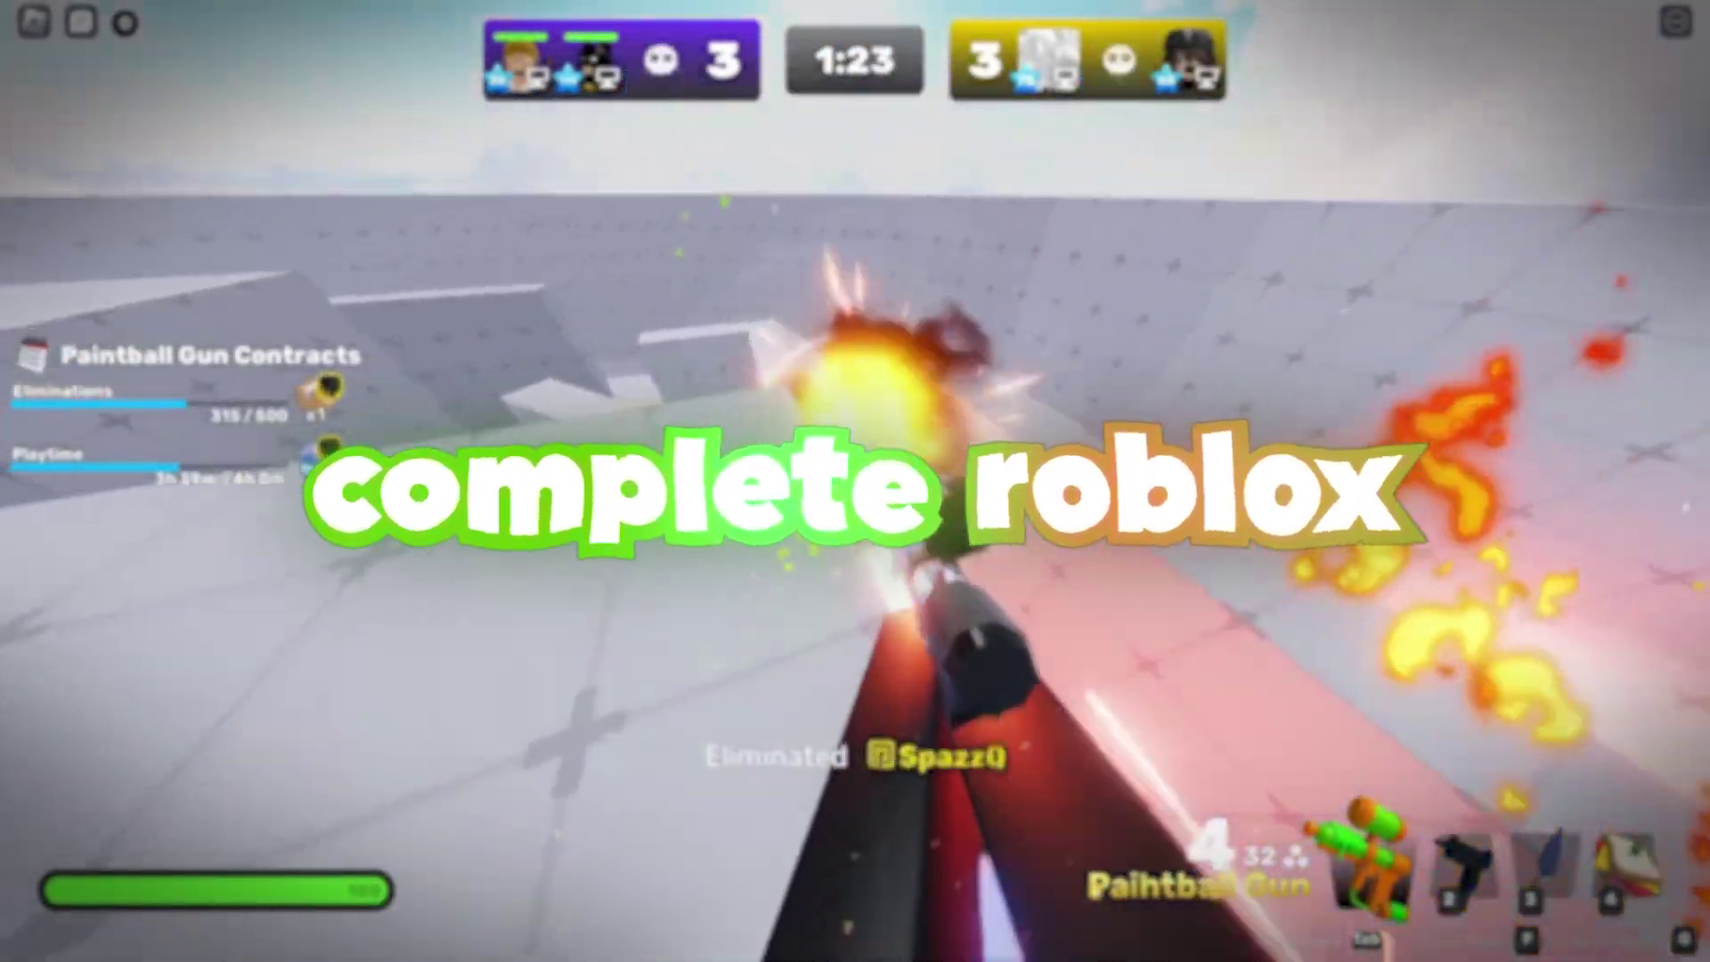
pyautogui.press('2')
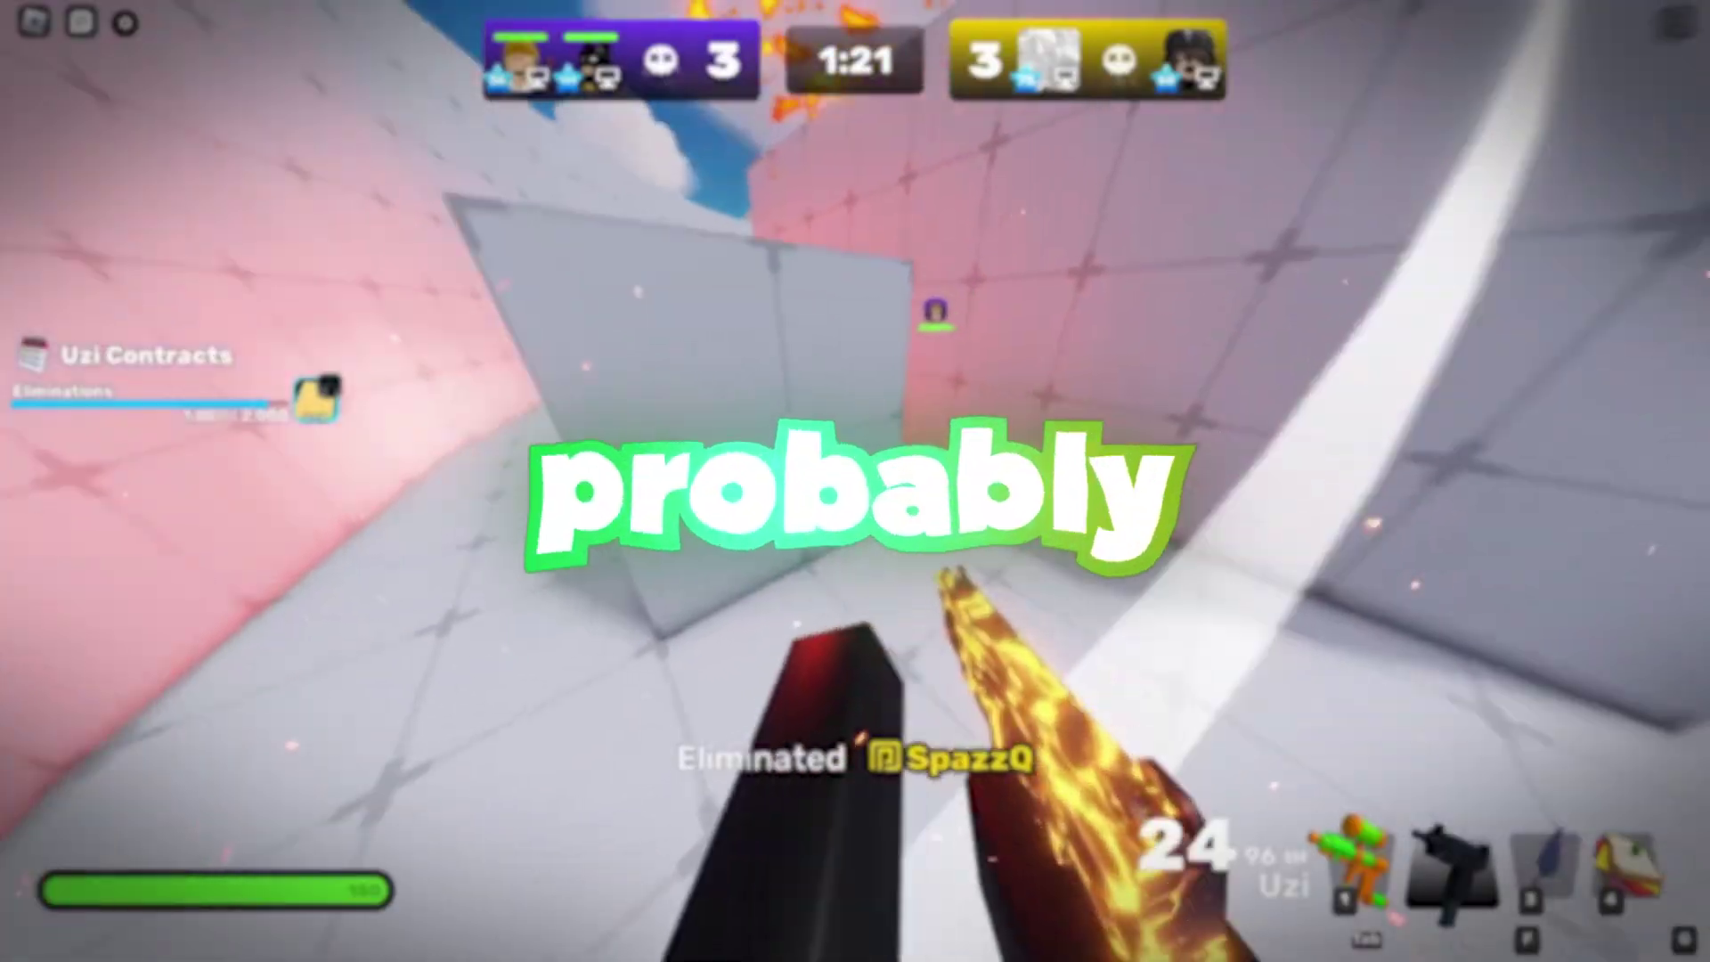
pyautogui.press('3')
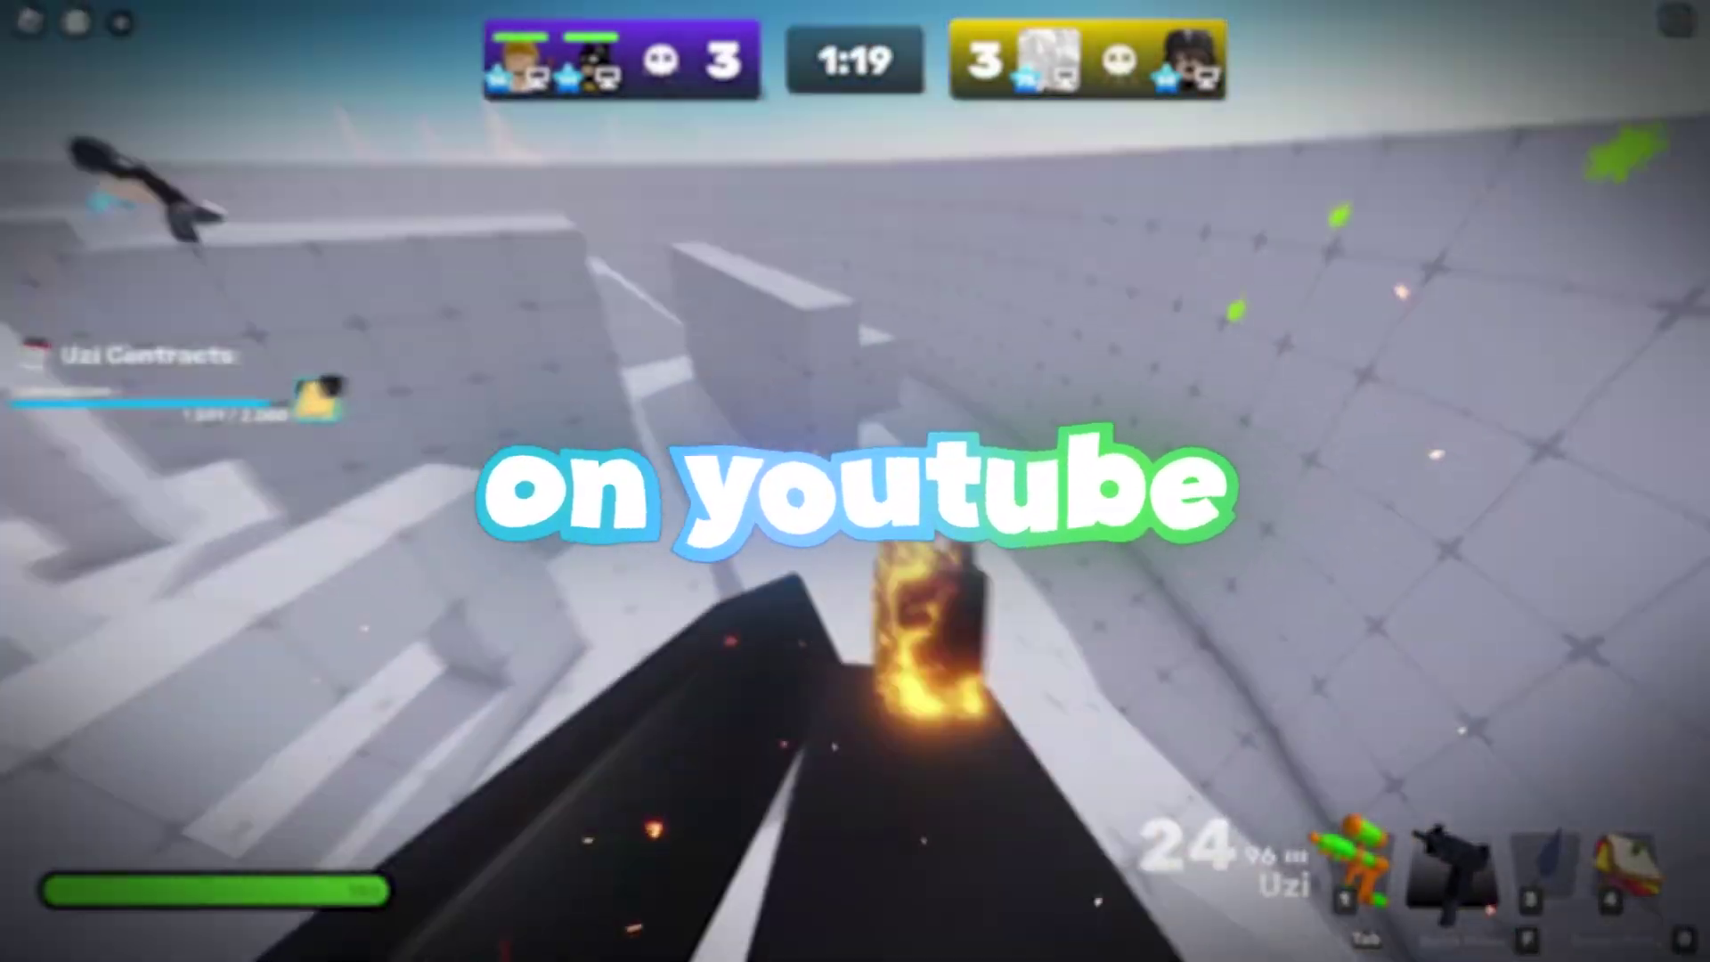
pyautogui.click(855, 481)
pyautogui.press('3')
pyautogui.press('2')
pyautogui.click(855, 481)
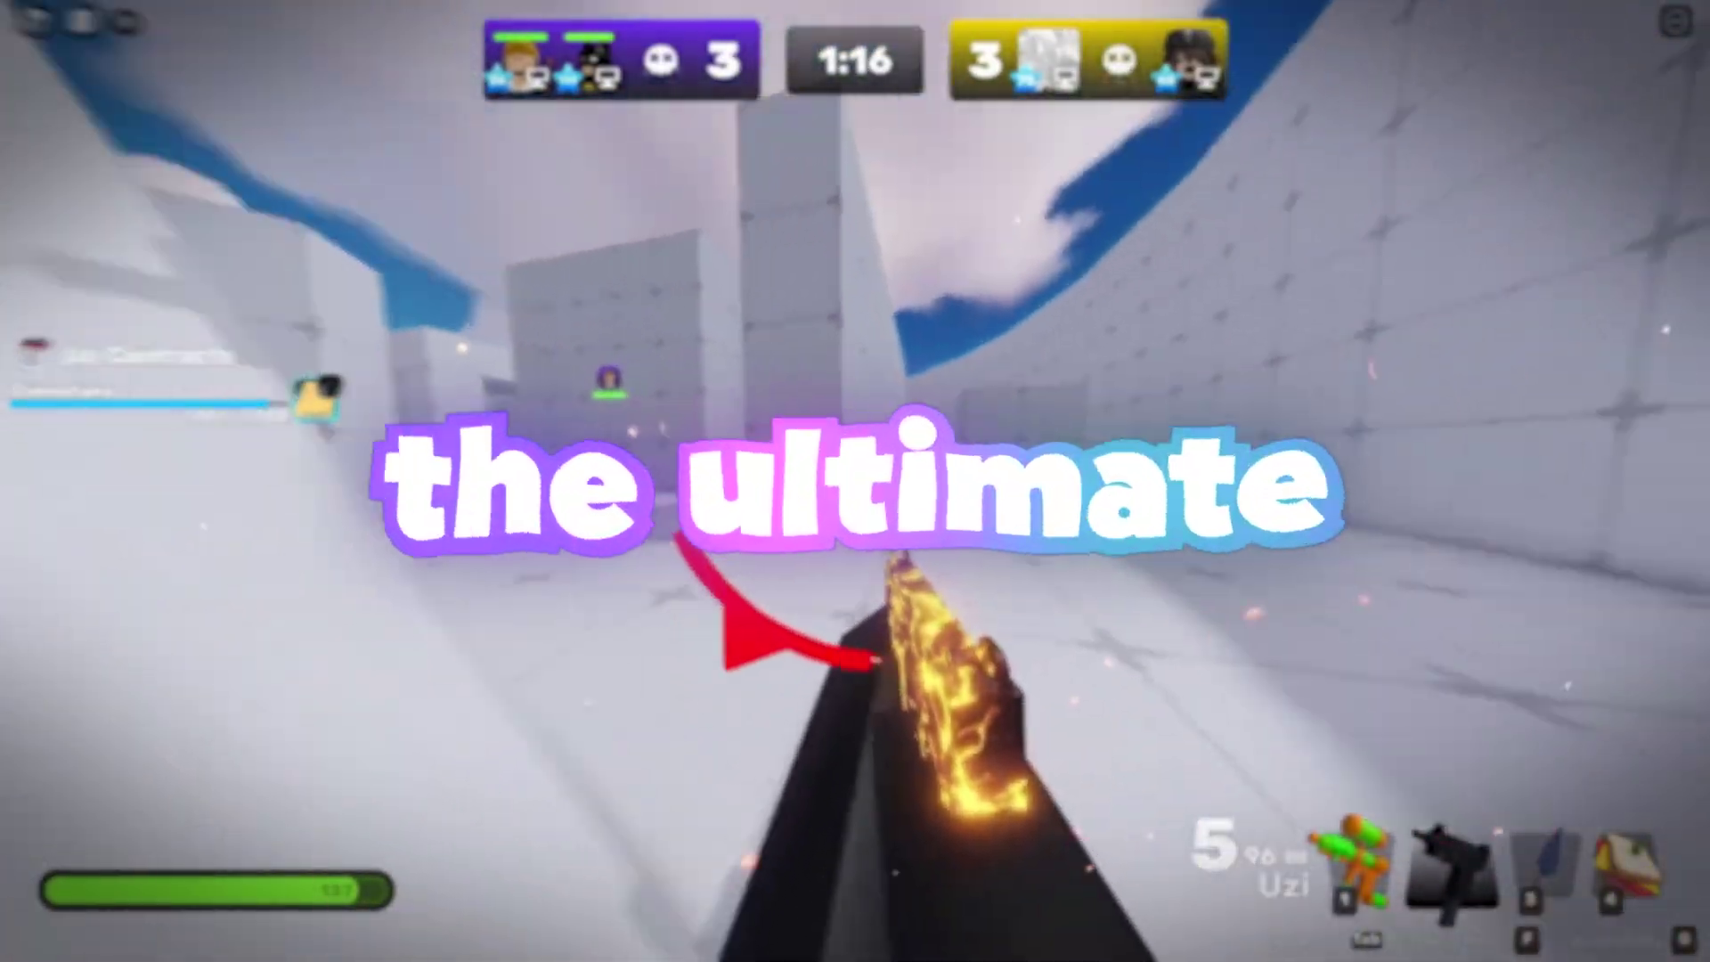
pyautogui.click(855, 481)
pyautogui.press('3')
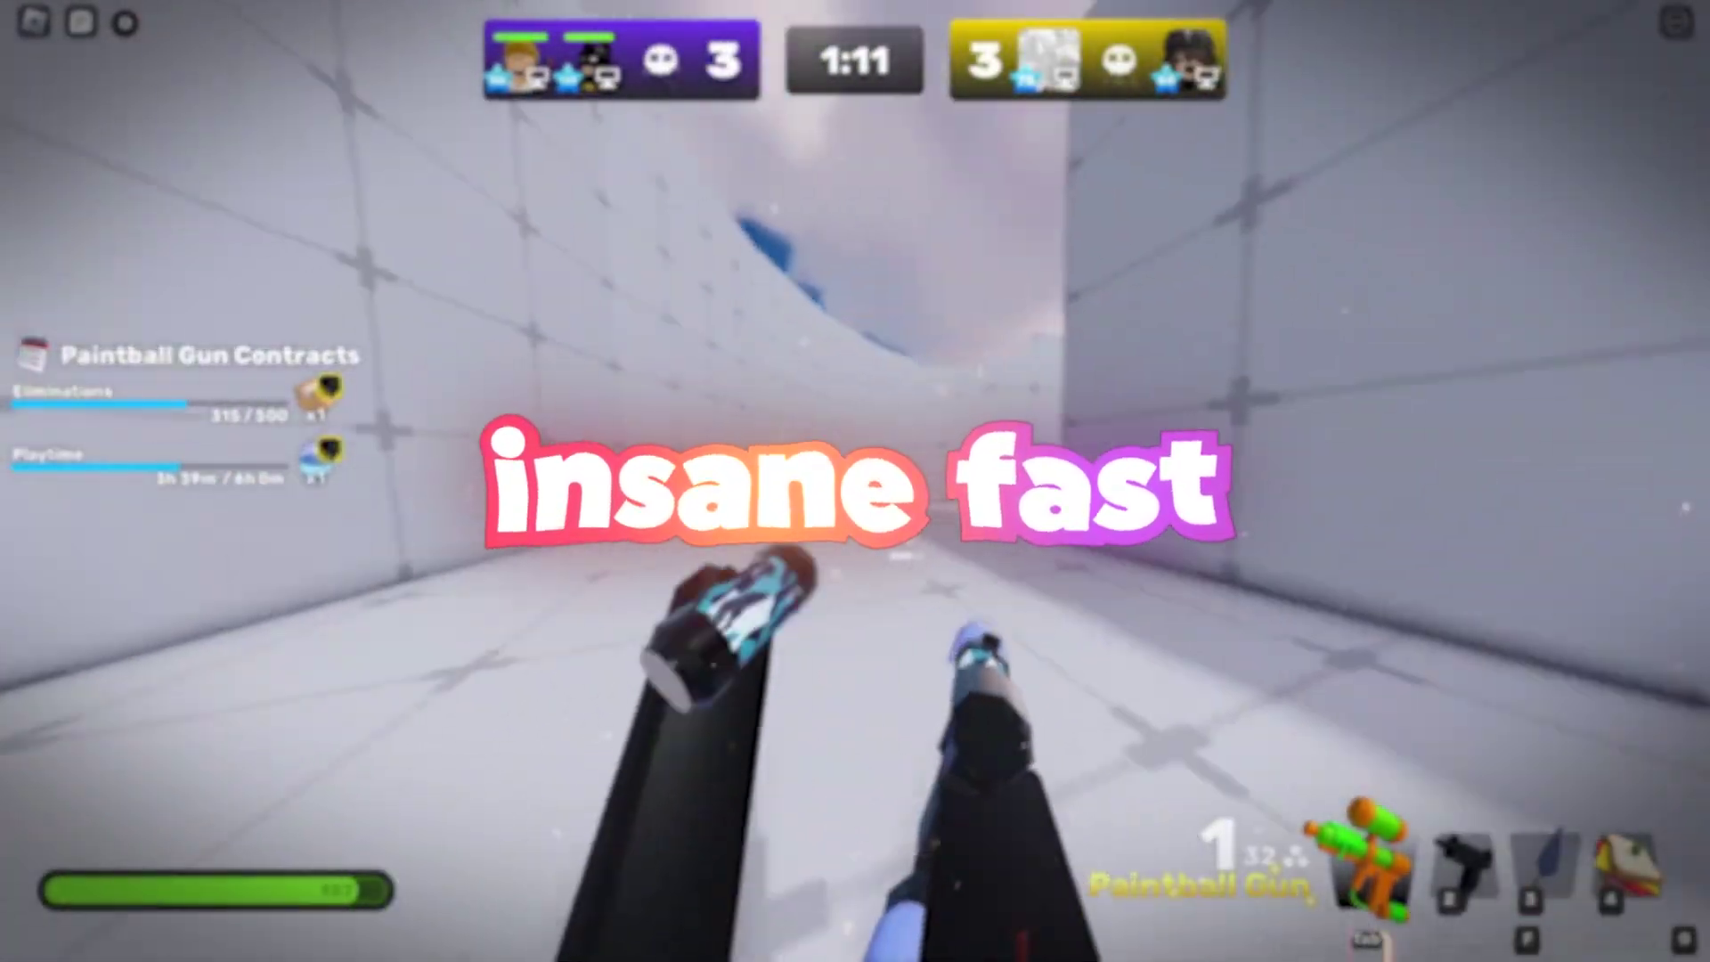
# - Cycle through the Trowel and Uzi back to the Paintball Gun and fire three shots
pyautogui.press('3')
pyautogui.press('1')
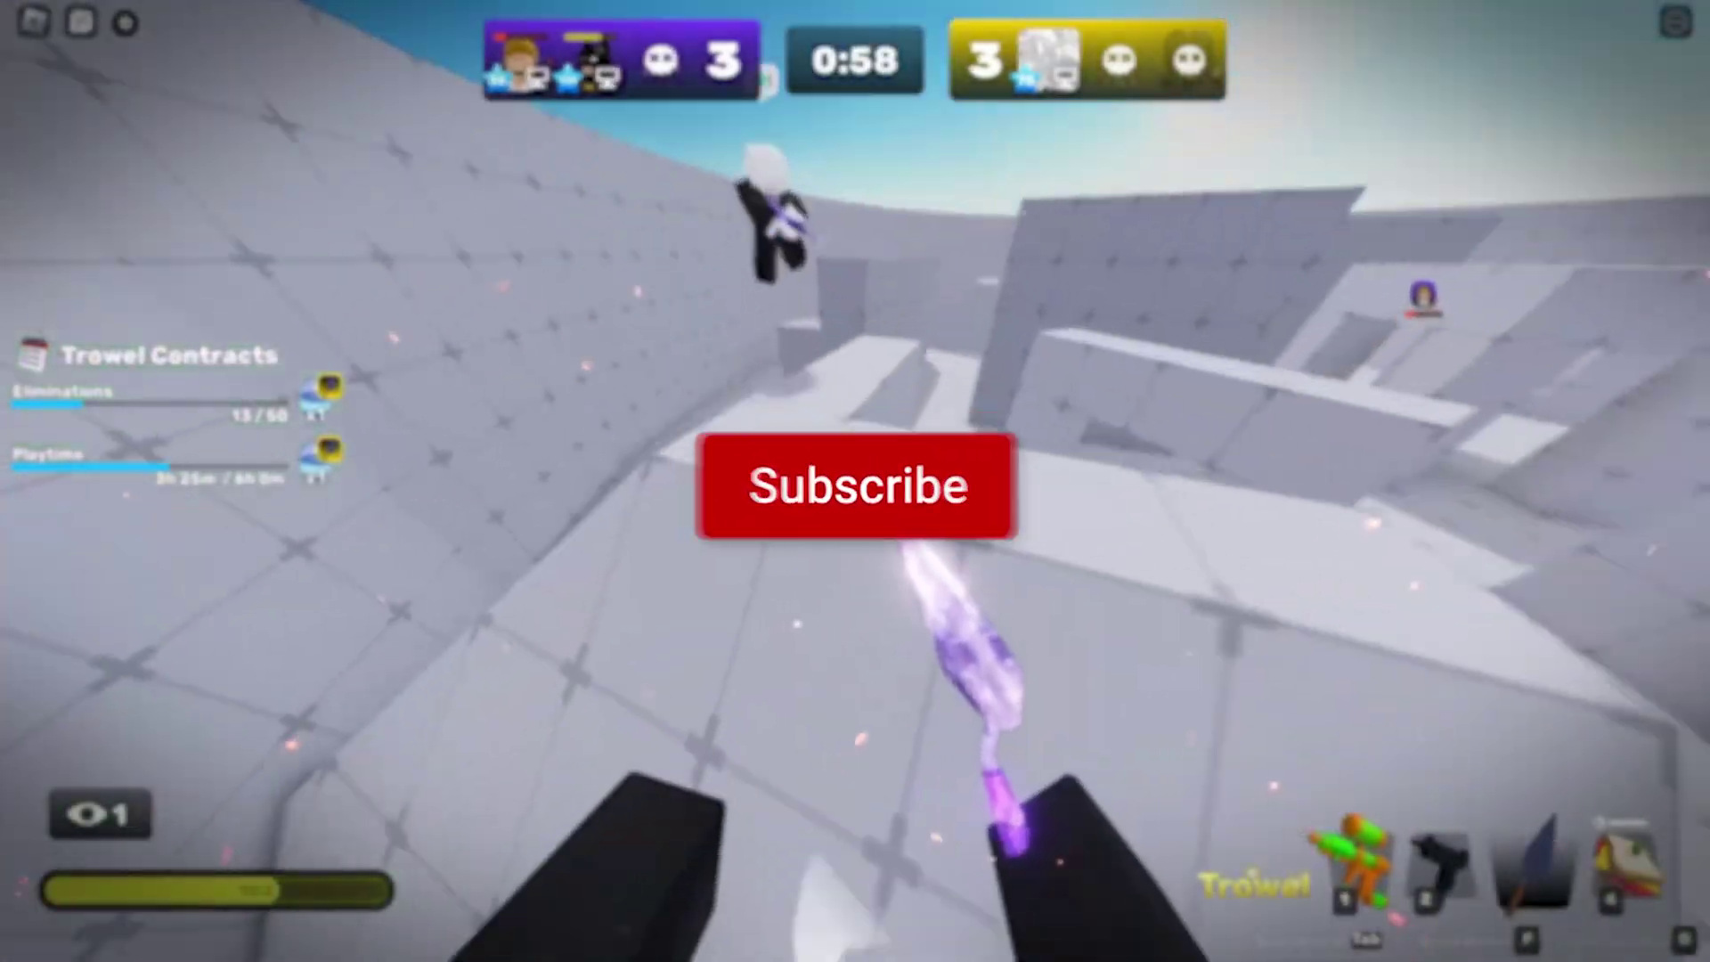
pyautogui.press('2')
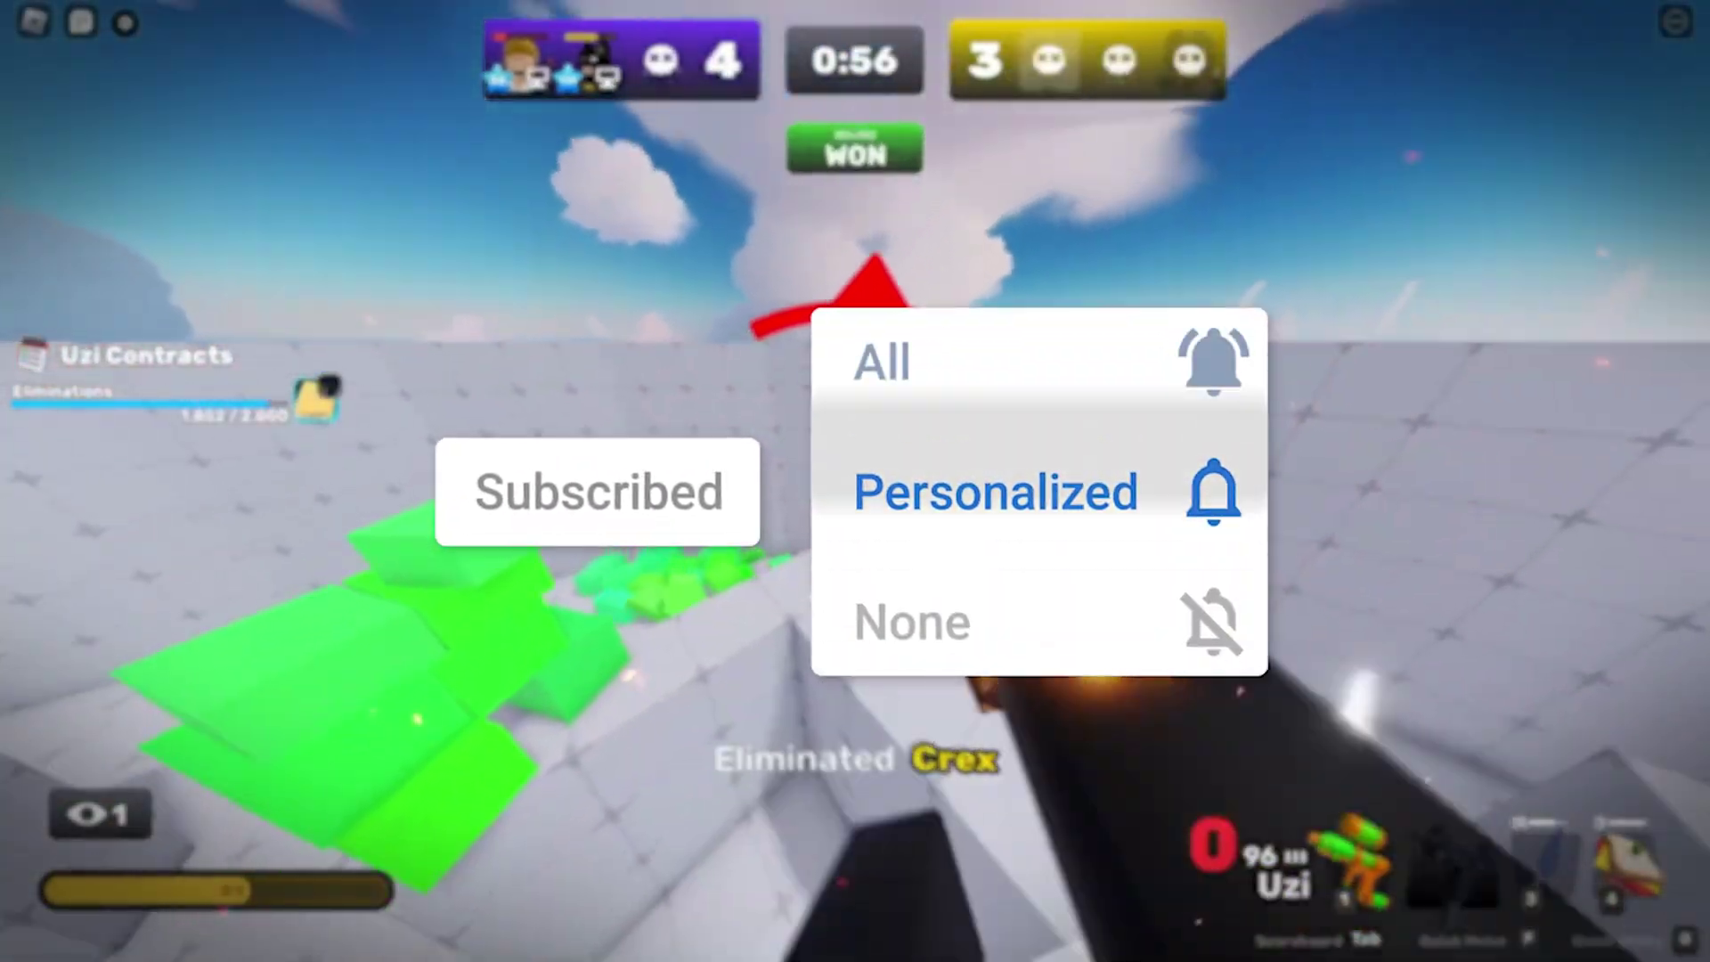
pyautogui.press('3')
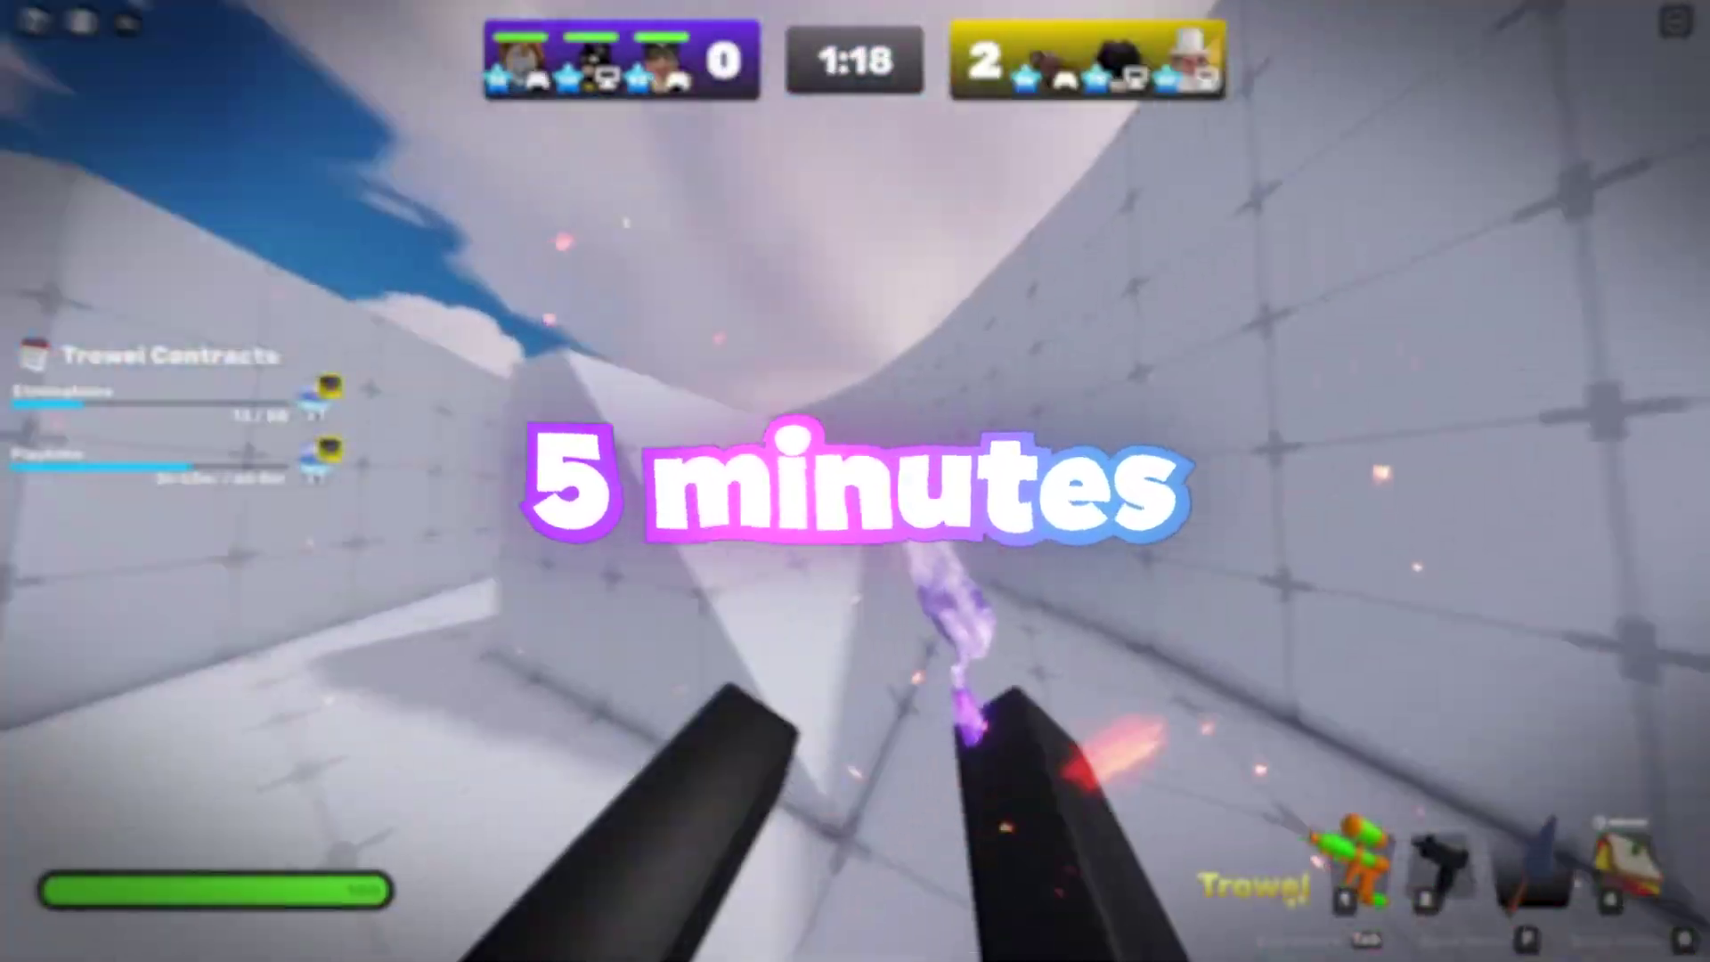
pyautogui.press('1')
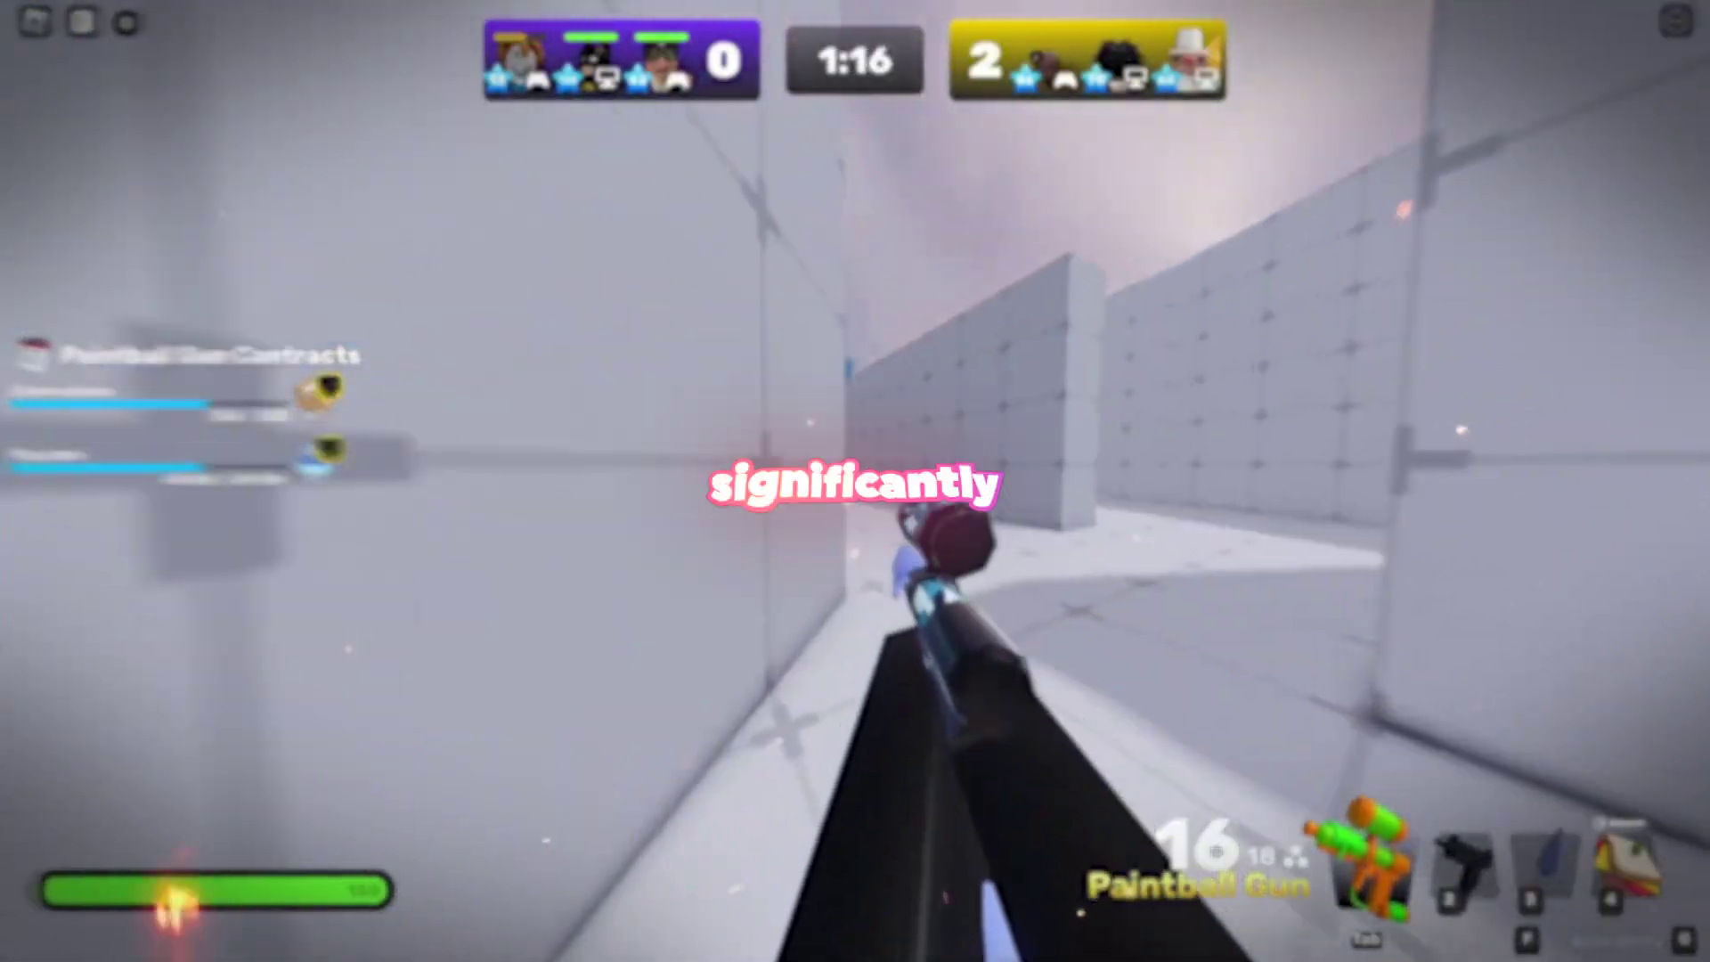
pyautogui.click(855, 481)
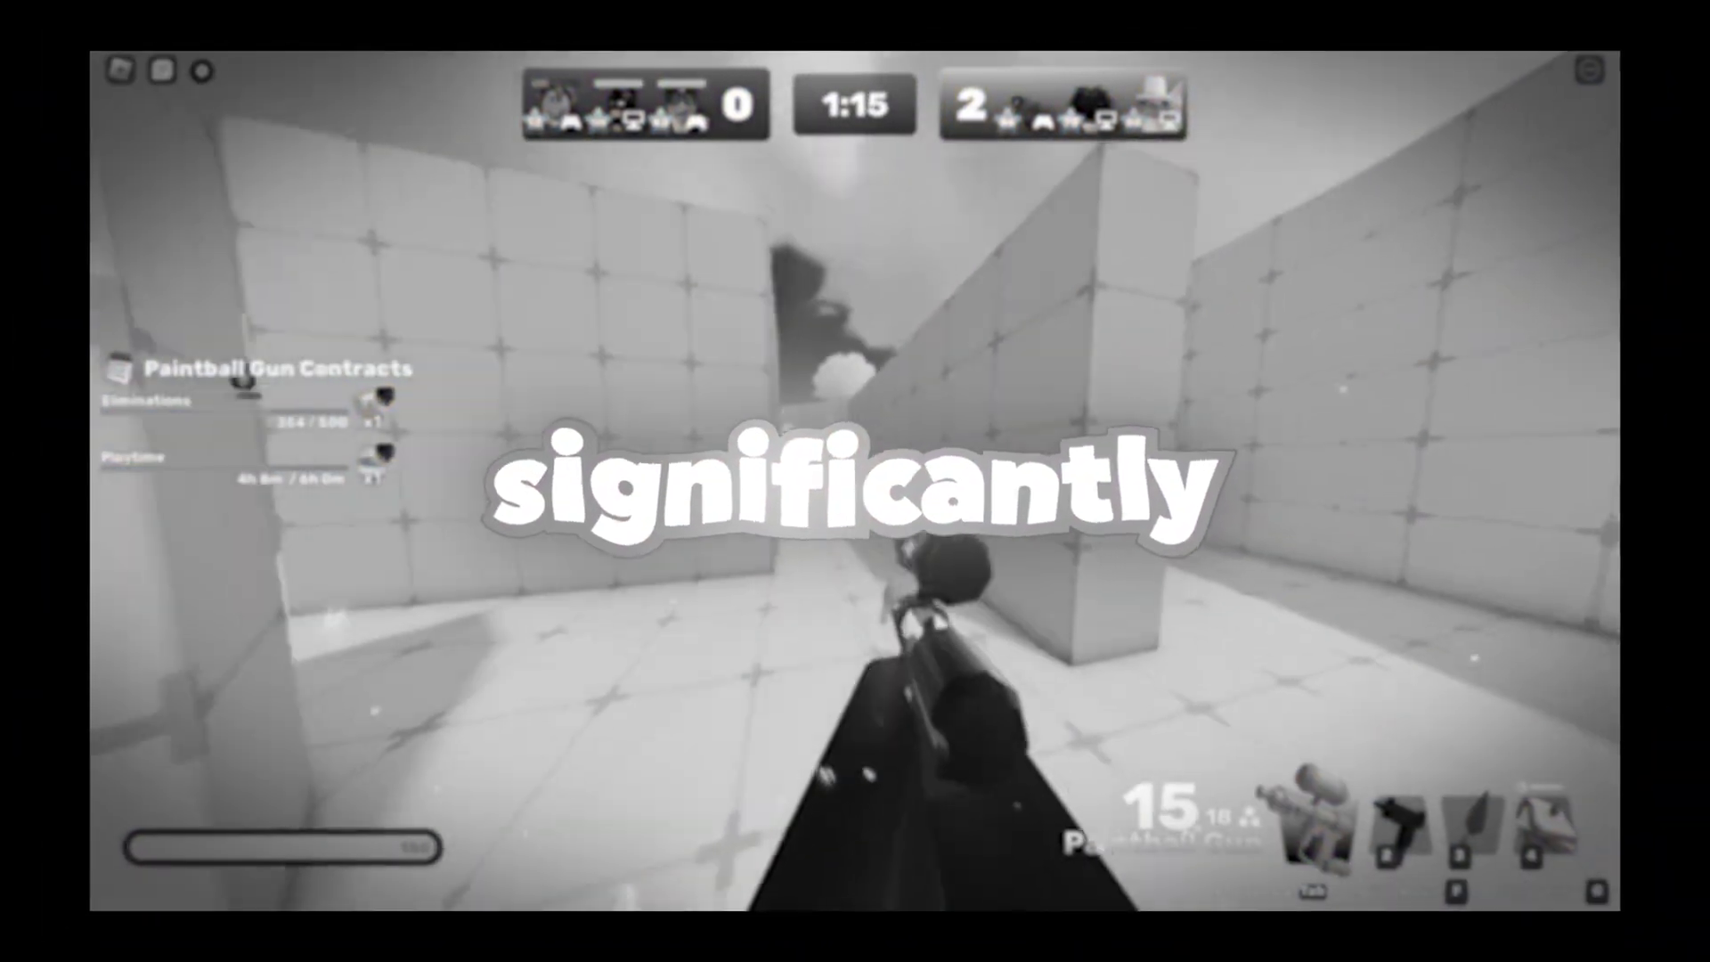
pyautogui.click(855, 481)
pyautogui.click(855, 481)
pyautogui.click(855, 481)
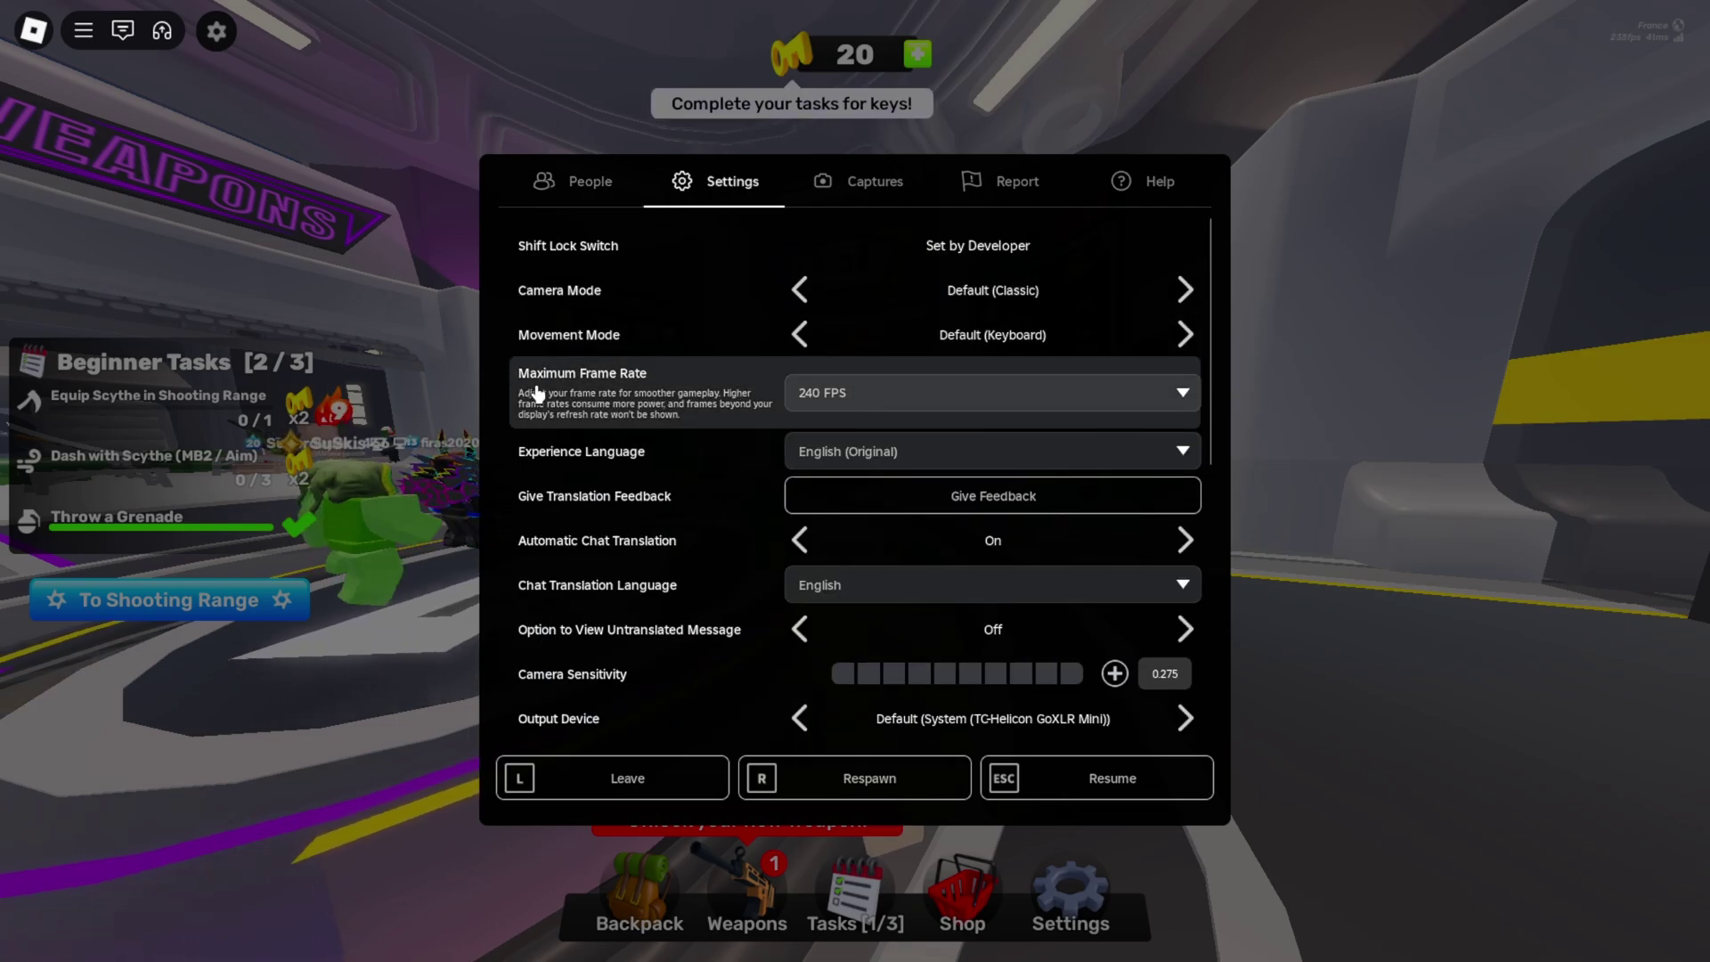
# - Set Maximum Frame Rate to 240 FPS and resume the match with the Paintball Gun
pyautogui.click(864, 406)
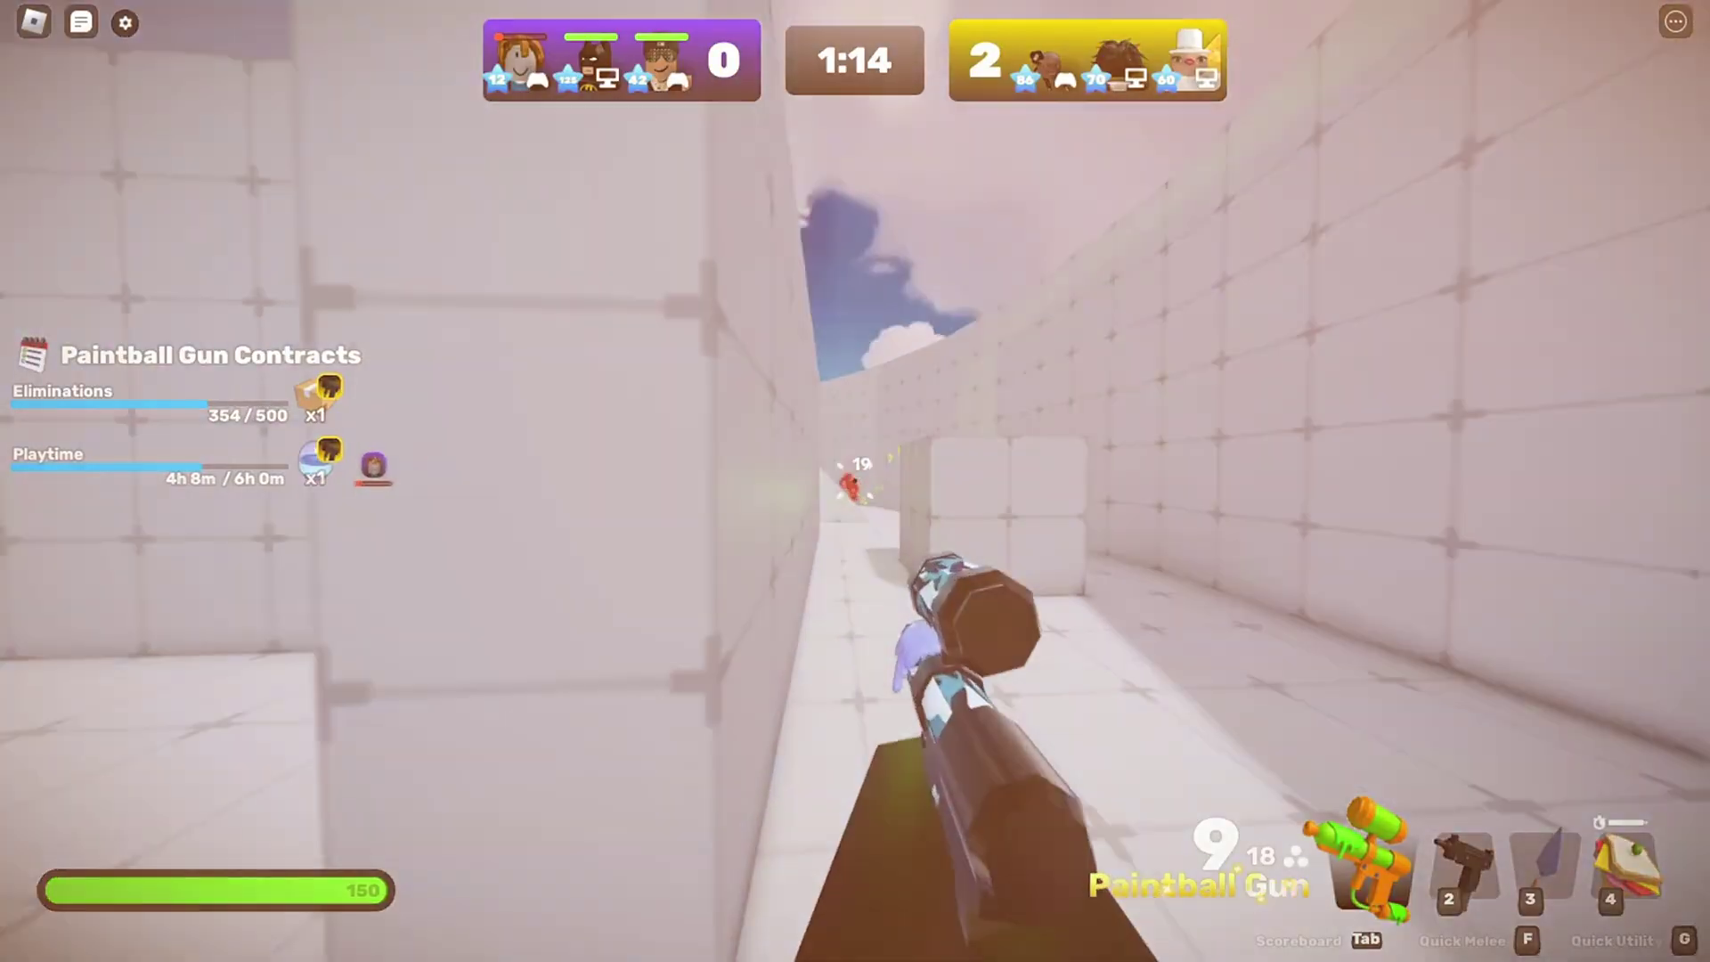
pyautogui.click(855, 481)
pyautogui.click(855, 481)
pyautogui.press('3')
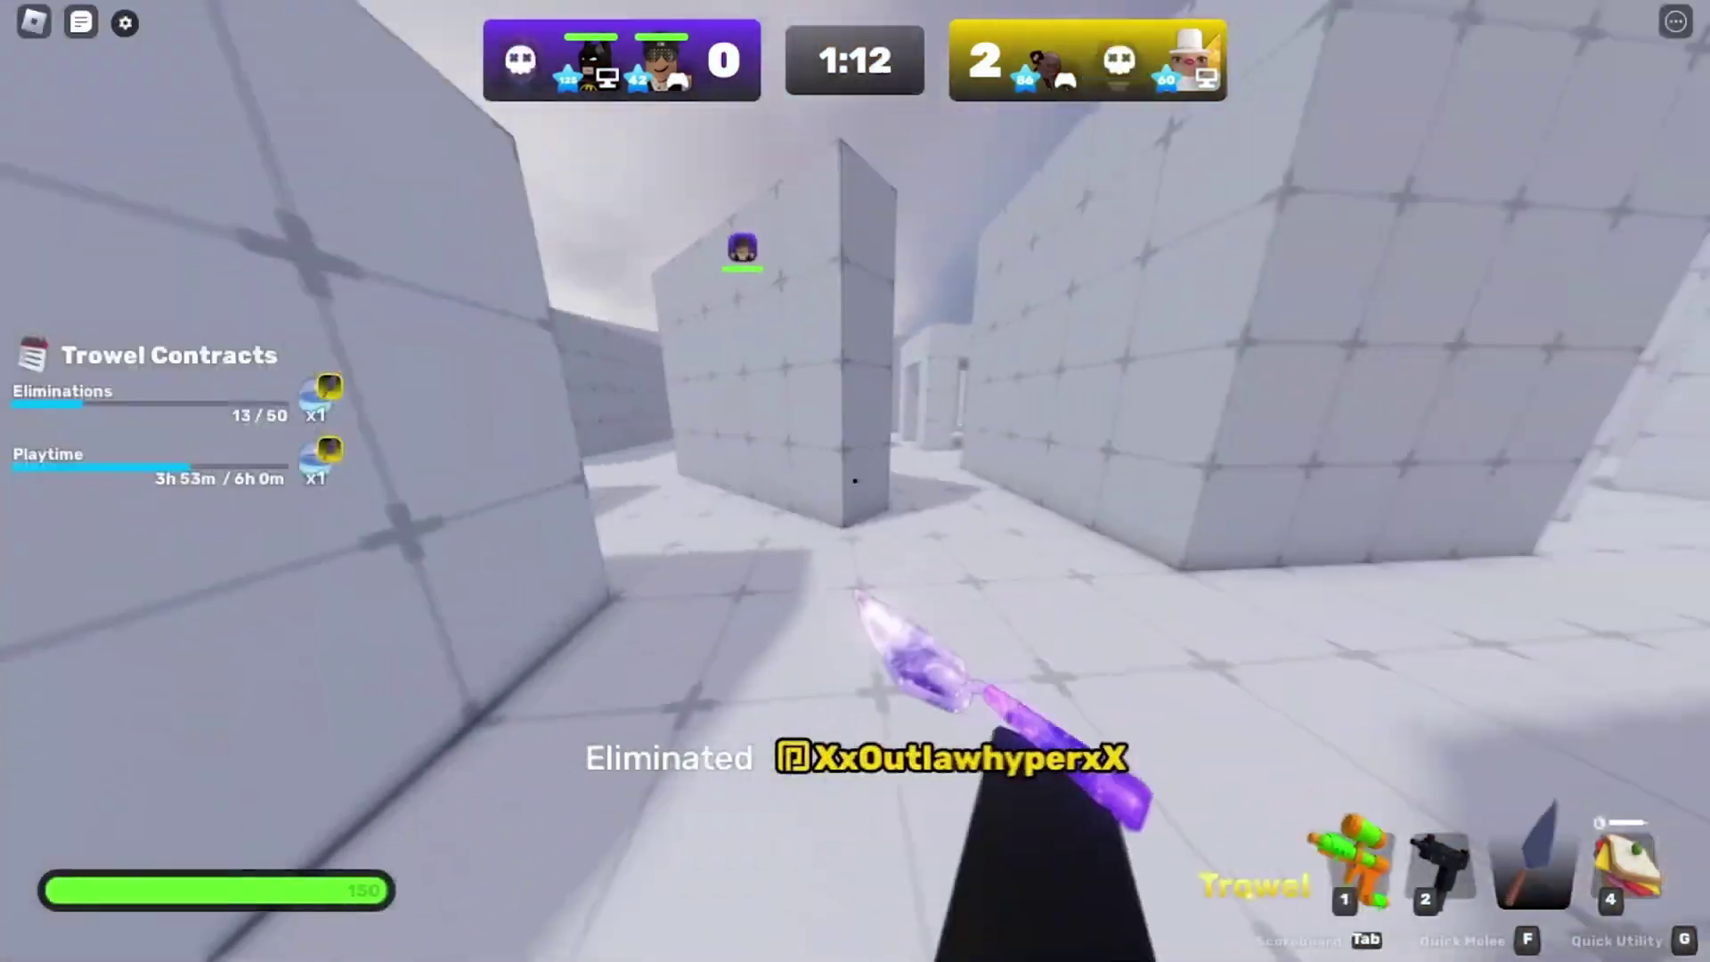
pyautogui.press('1')
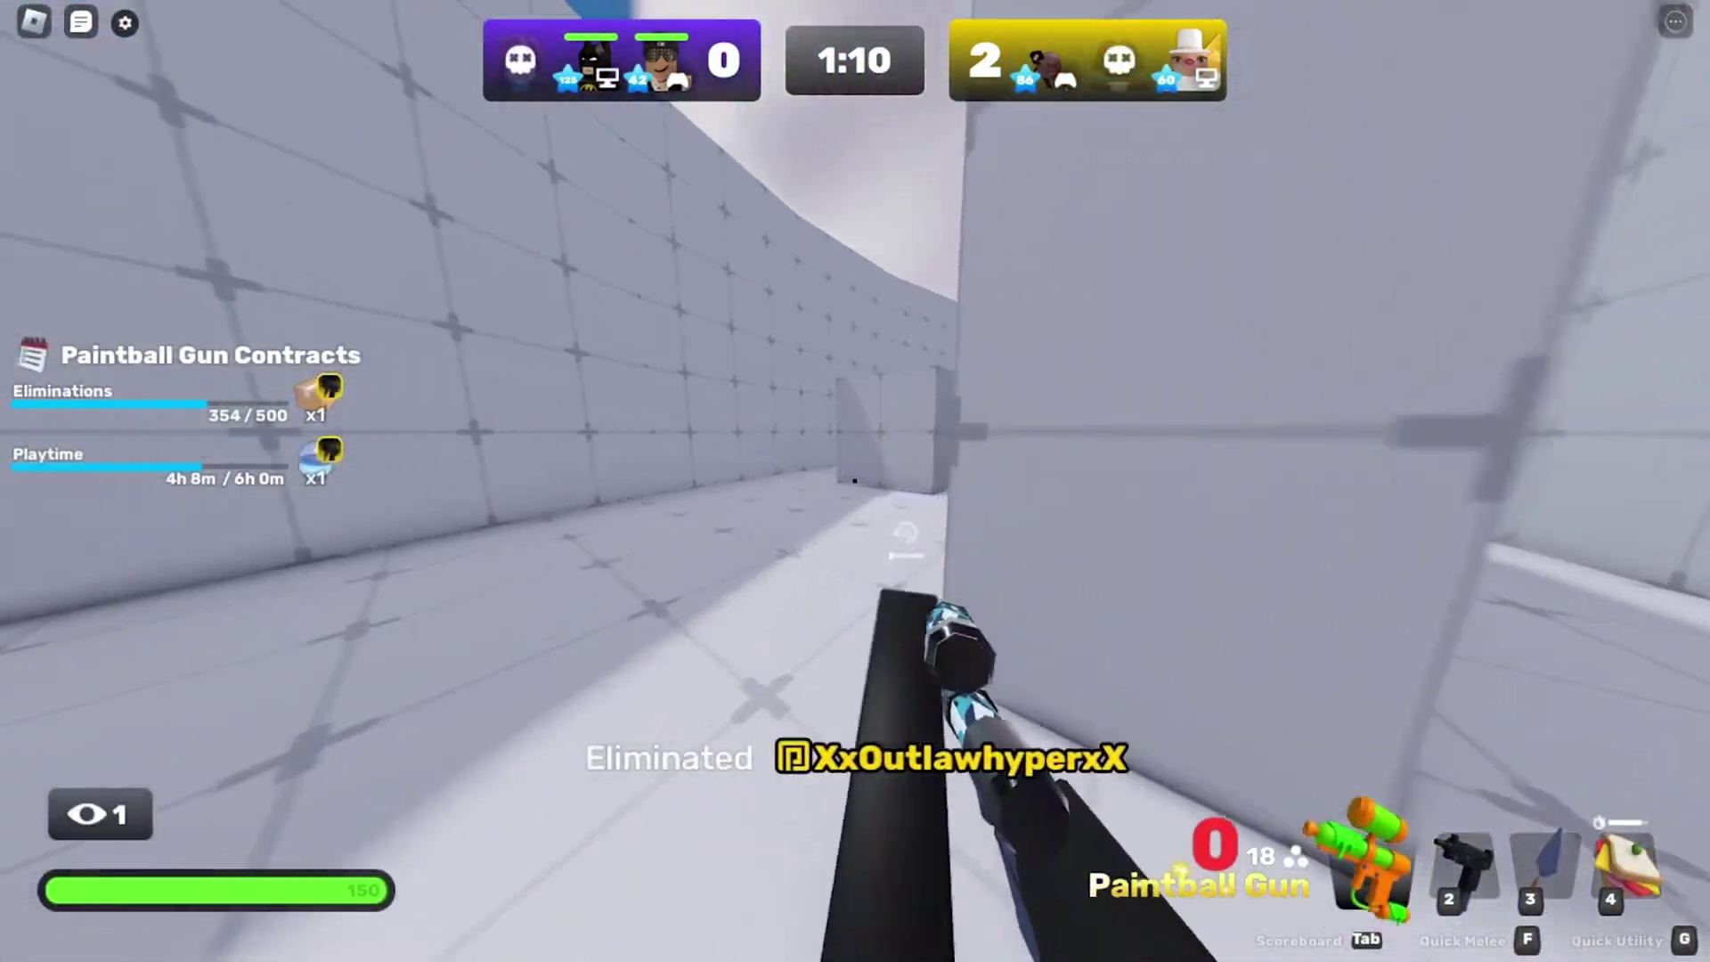
# - Move into the corridor, place Trowel walls and fire the Paintball Gun at an opponent
pyautogui.press('w')
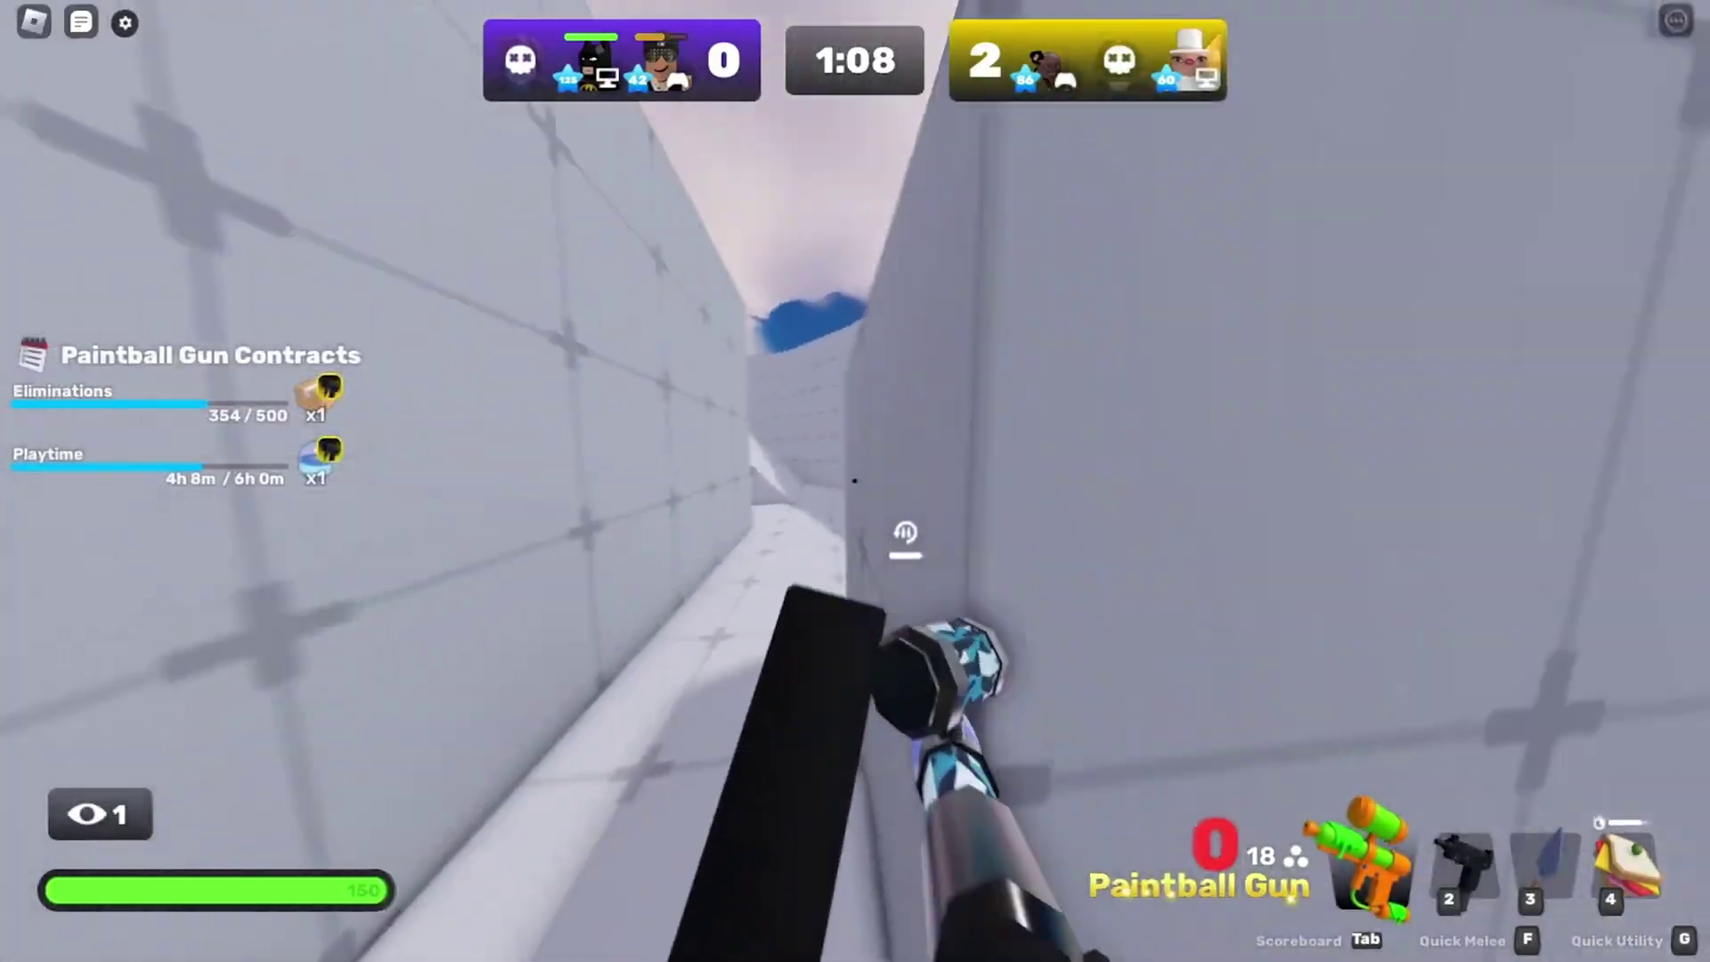
pyautogui.press('3')
pyautogui.click(855, 481)
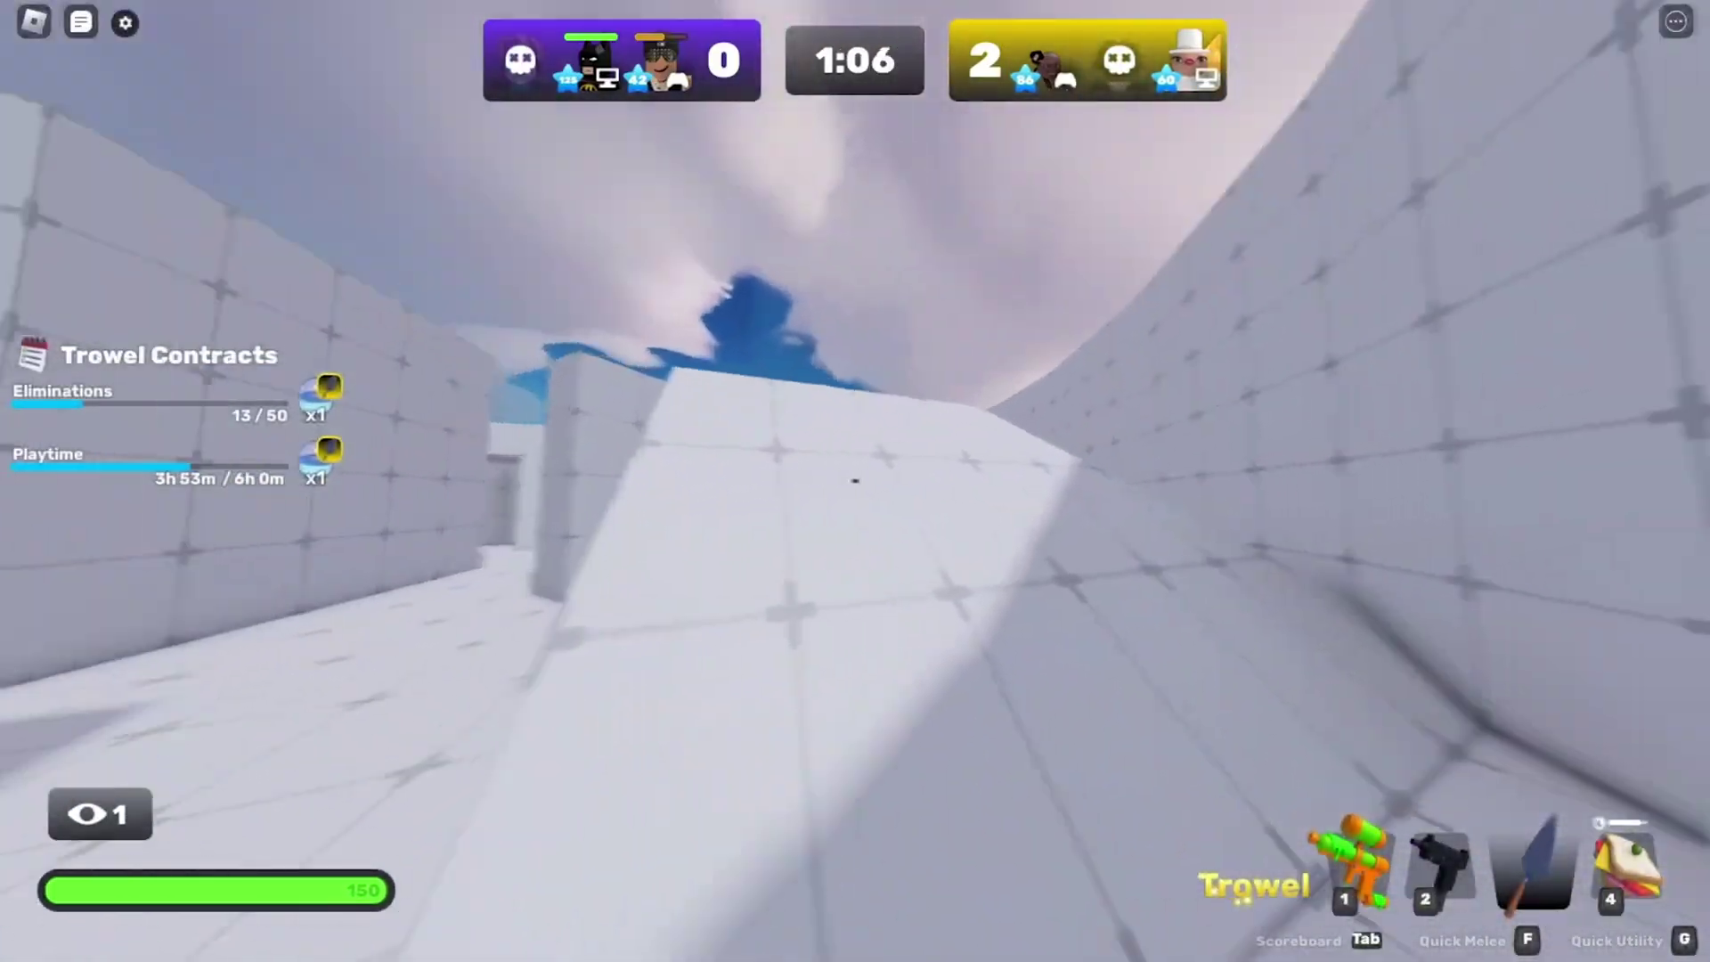
pyautogui.press('1')
pyautogui.click(856, 481)
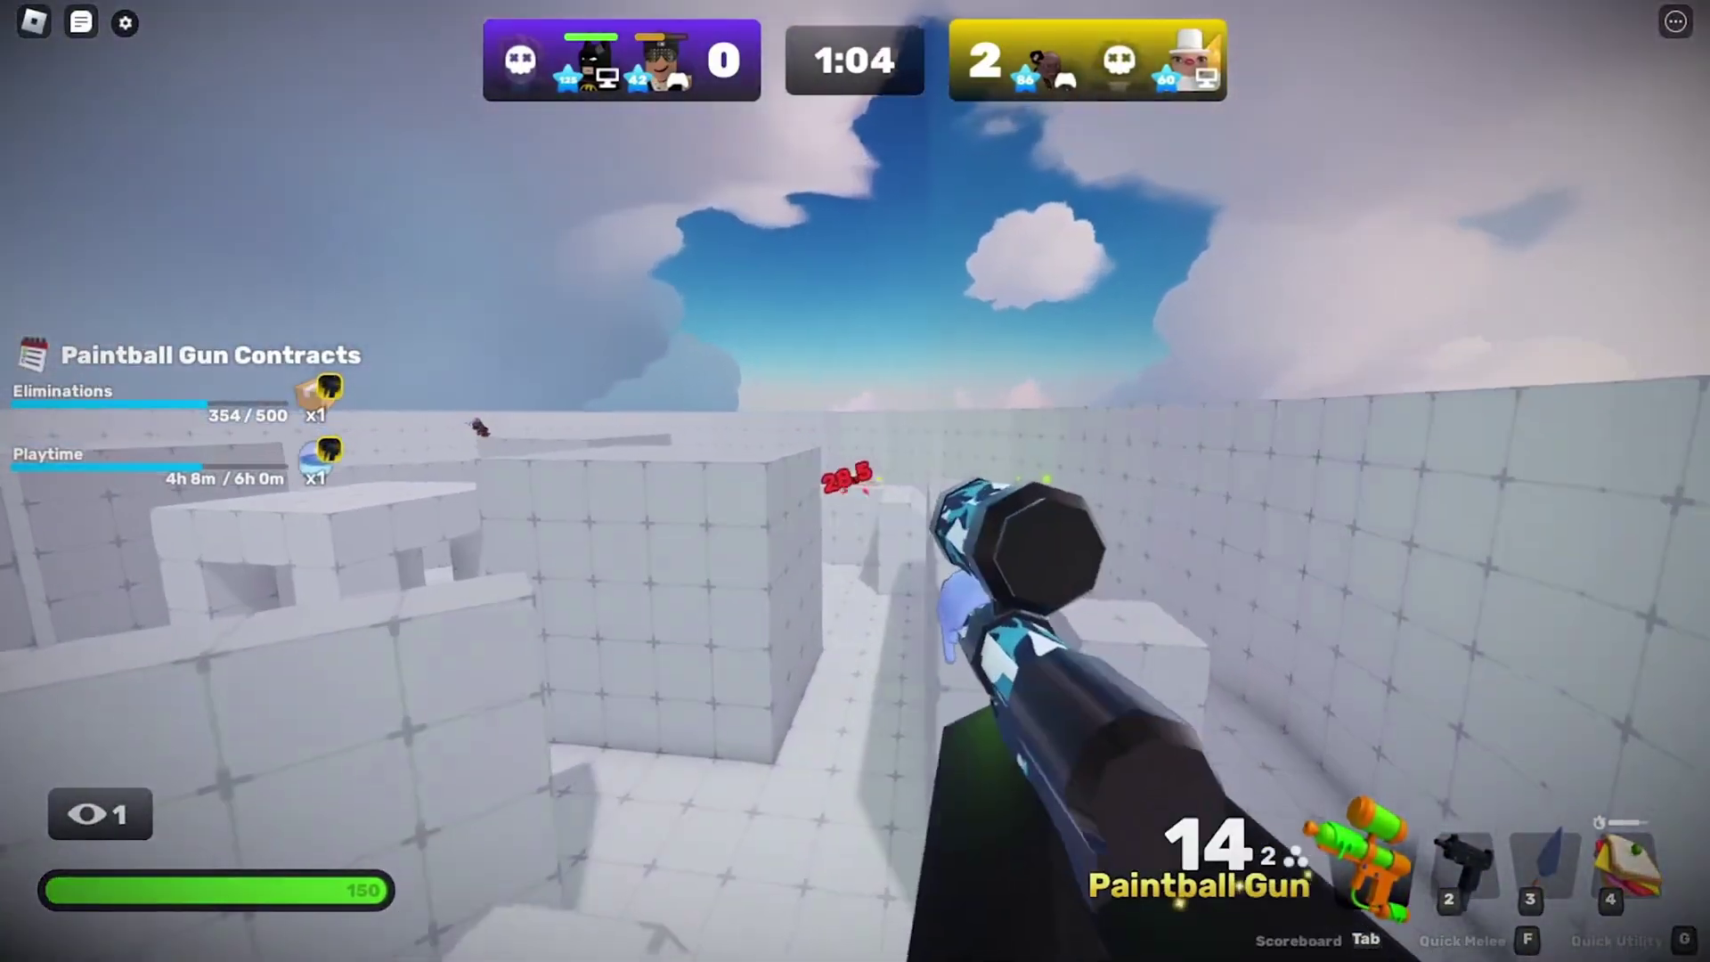
pyautogui.press('3')
pyautogui.click(855, 480)
pyautogui.press('1')
pyautogui.click(855, 481)
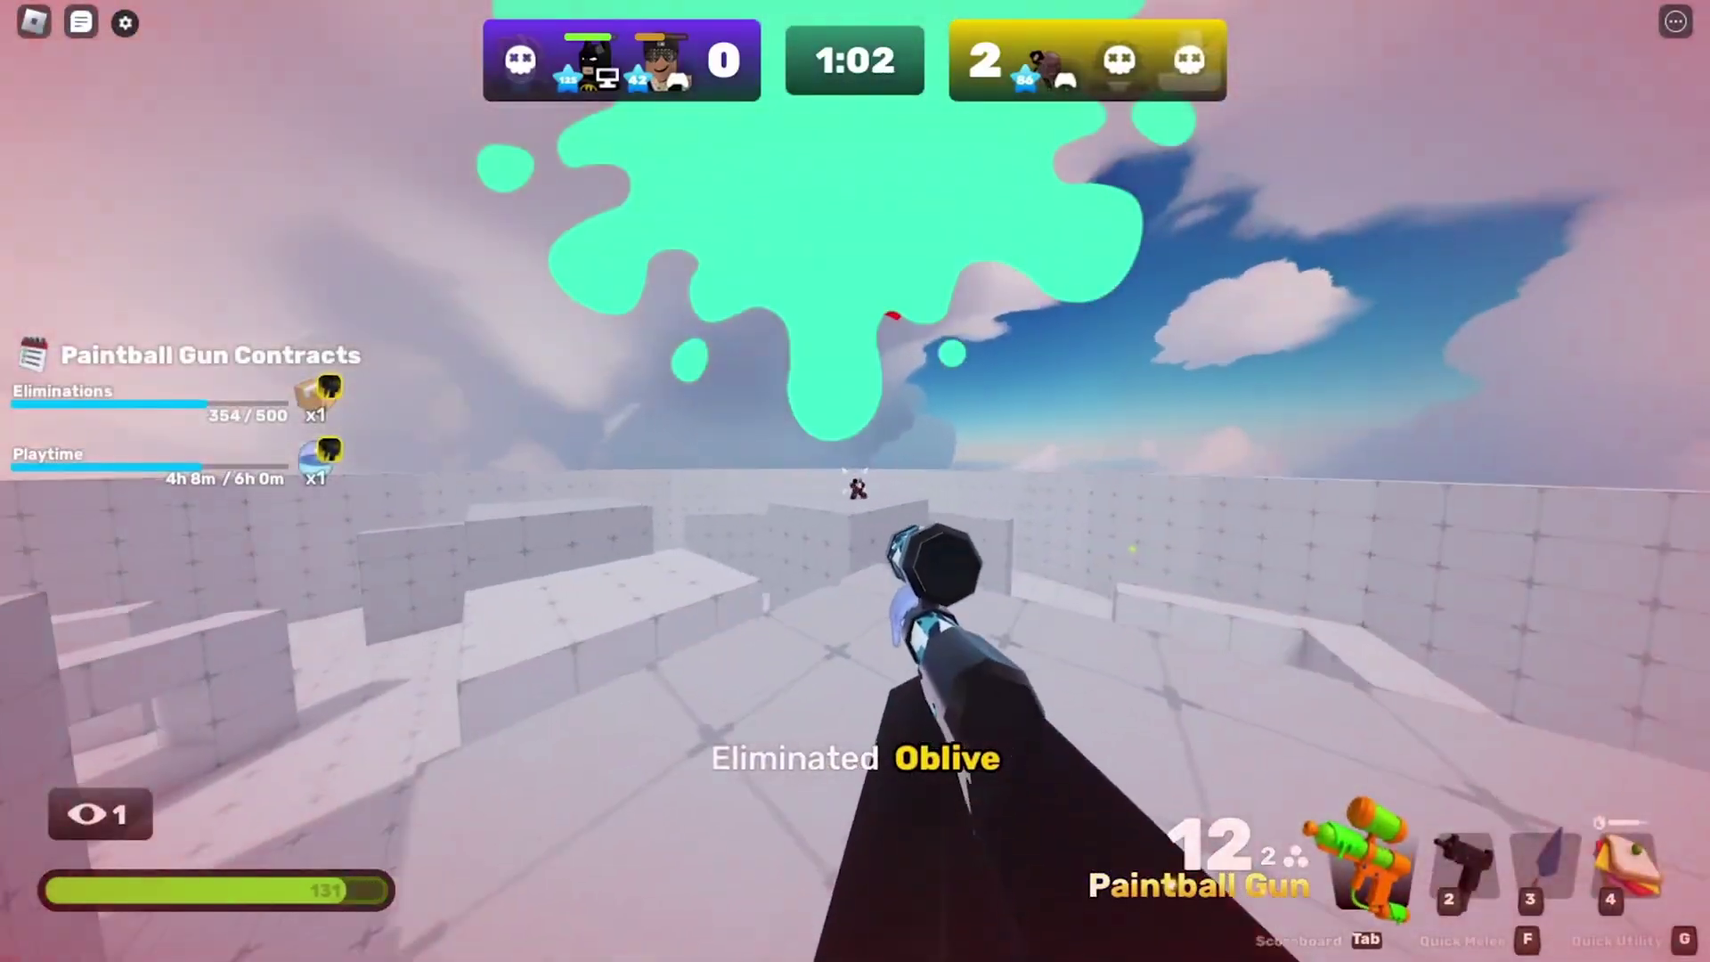
pyautogui.click(856, 481)
pyautogui.press('3')
pyautogui.click(855, 481)
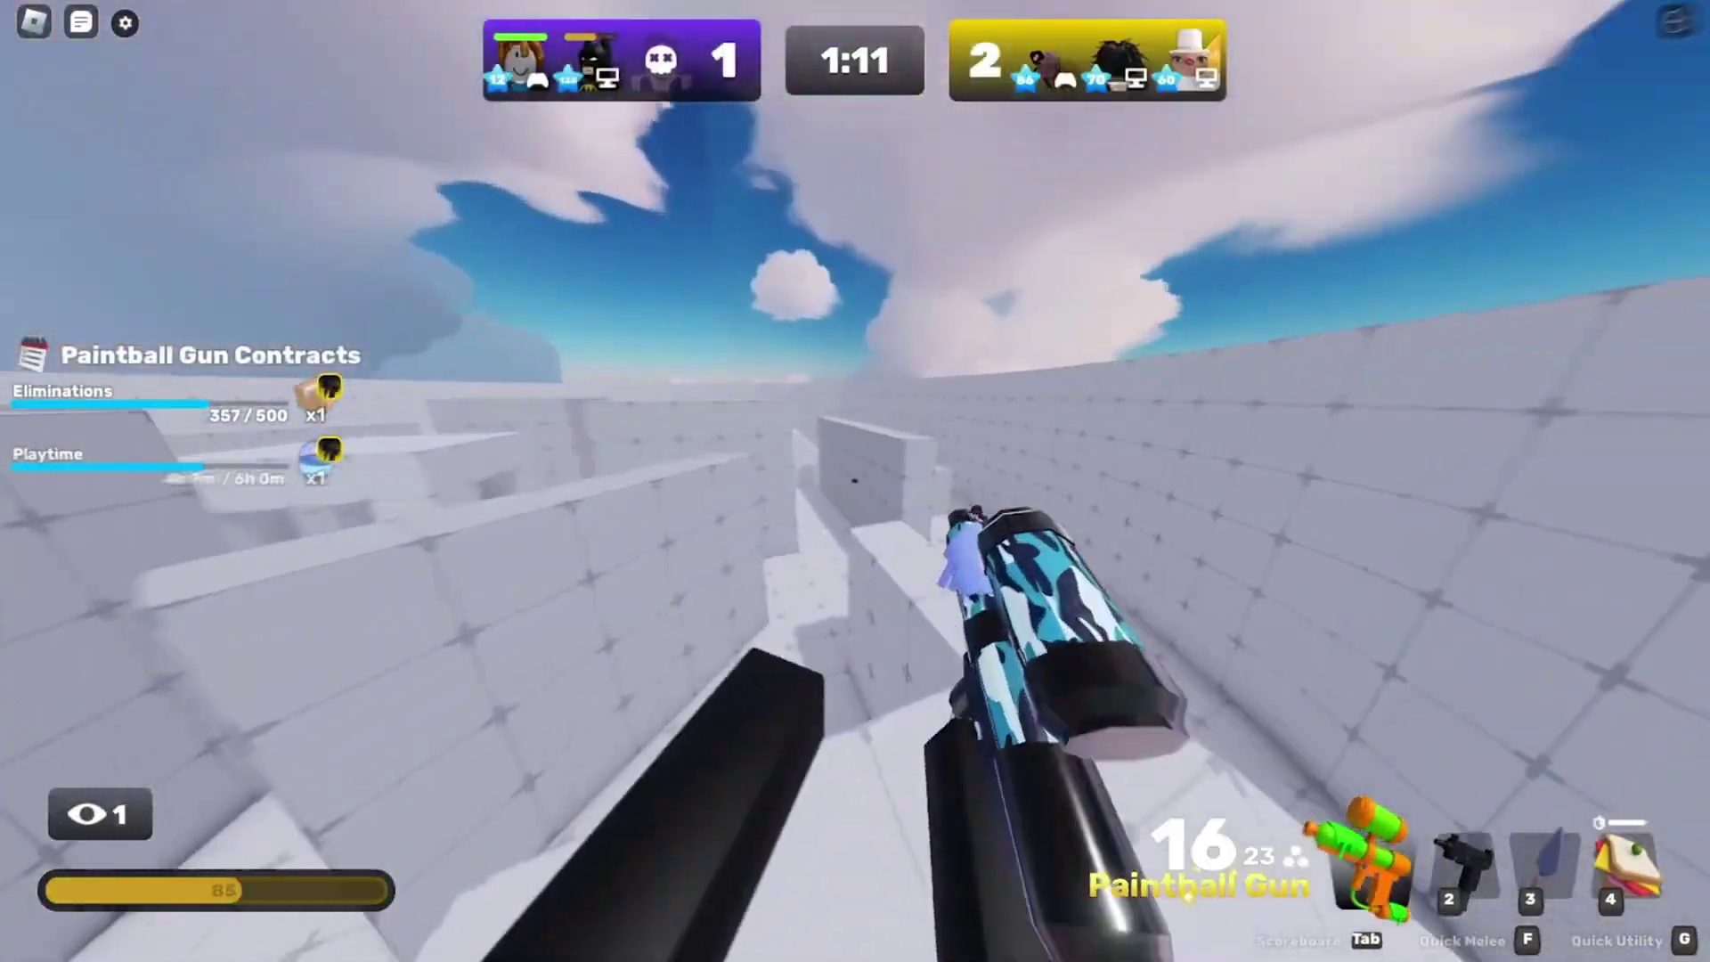
# - Keep firing the Paintball Gun and Uzi, swap weapons, then reload the Paintball Gun
pyautogui.click(855, 481)
pyautogui.click(855, 481)
pyautogui.click(855, 481)
pyautogui.click(855, 481)
pyautogui.press('3')
pyautogui.press('2')
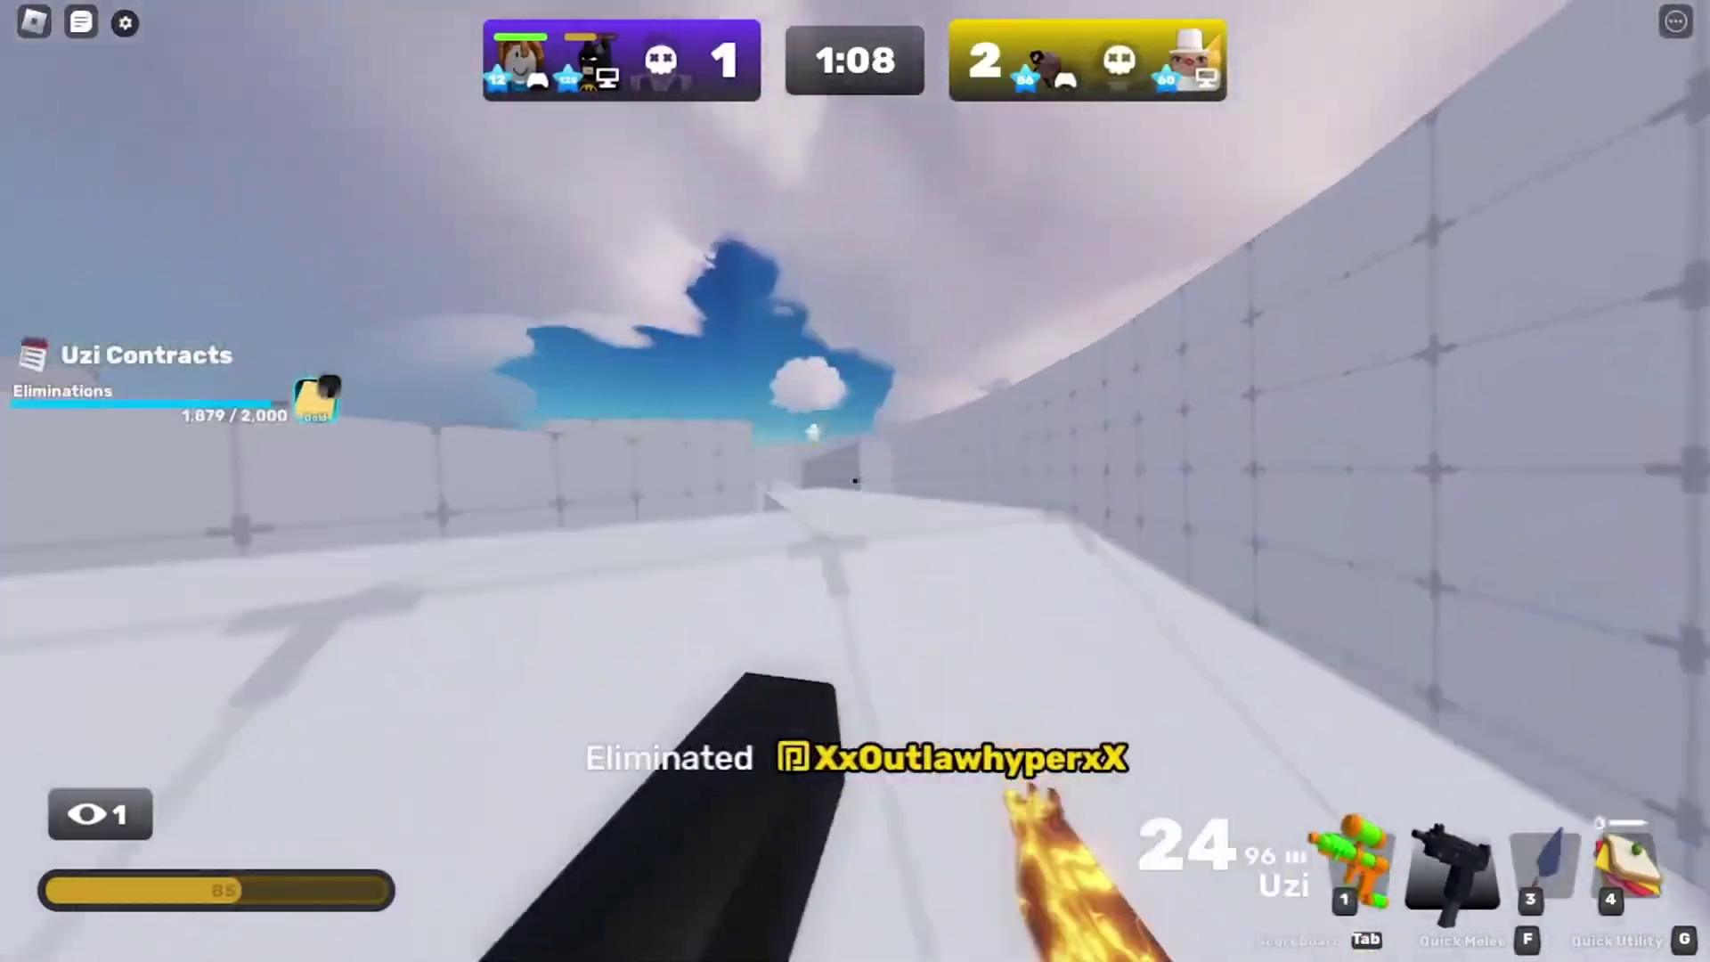
pyautogui.click(855, 481)
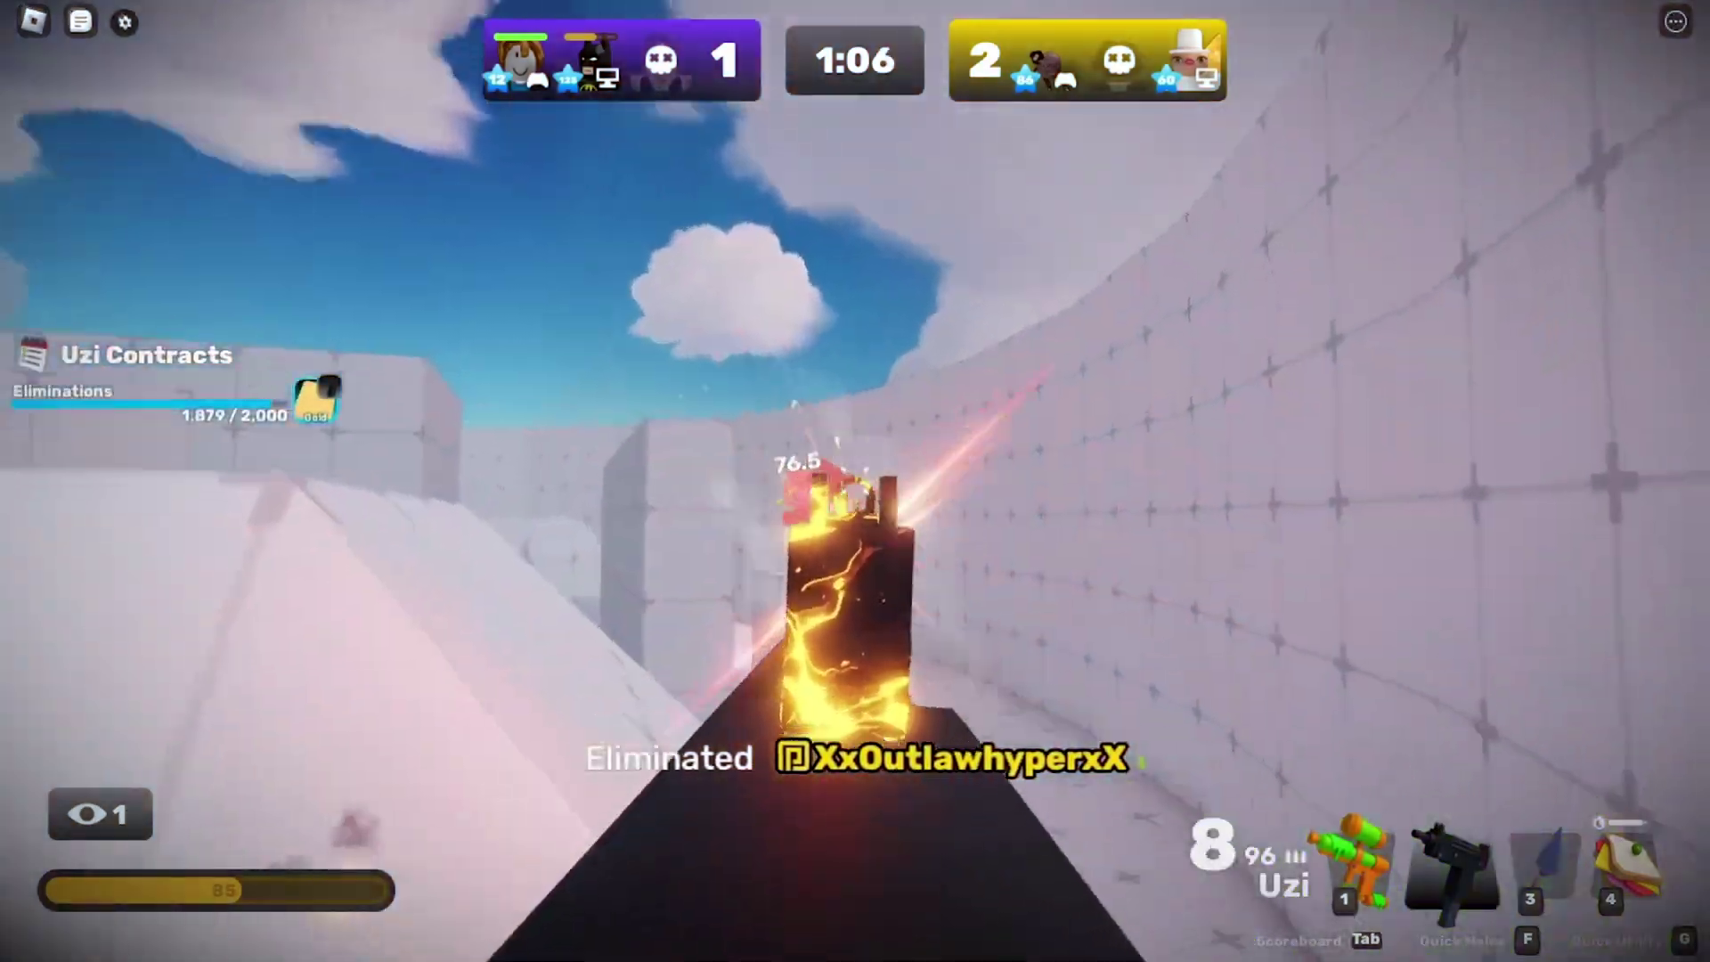
pyautogui.press('3')
pyautogui.press('1')
pyautogui.press('3')
pyautogui.press('1')
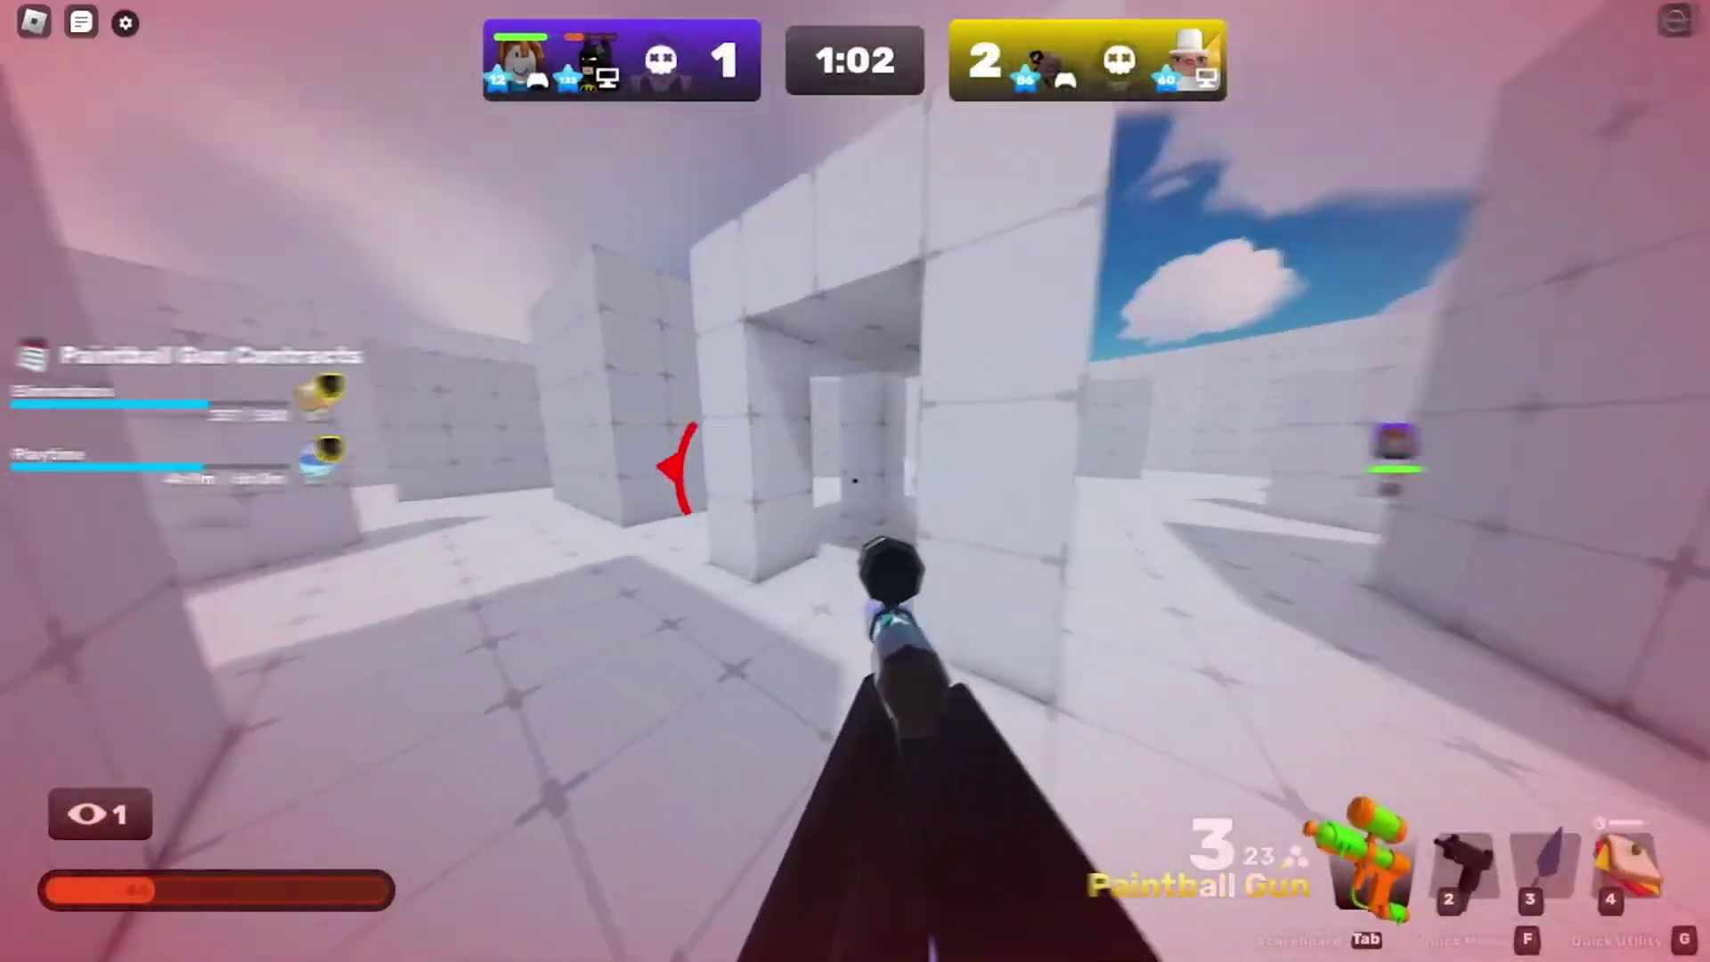
pyautogui.press('r')
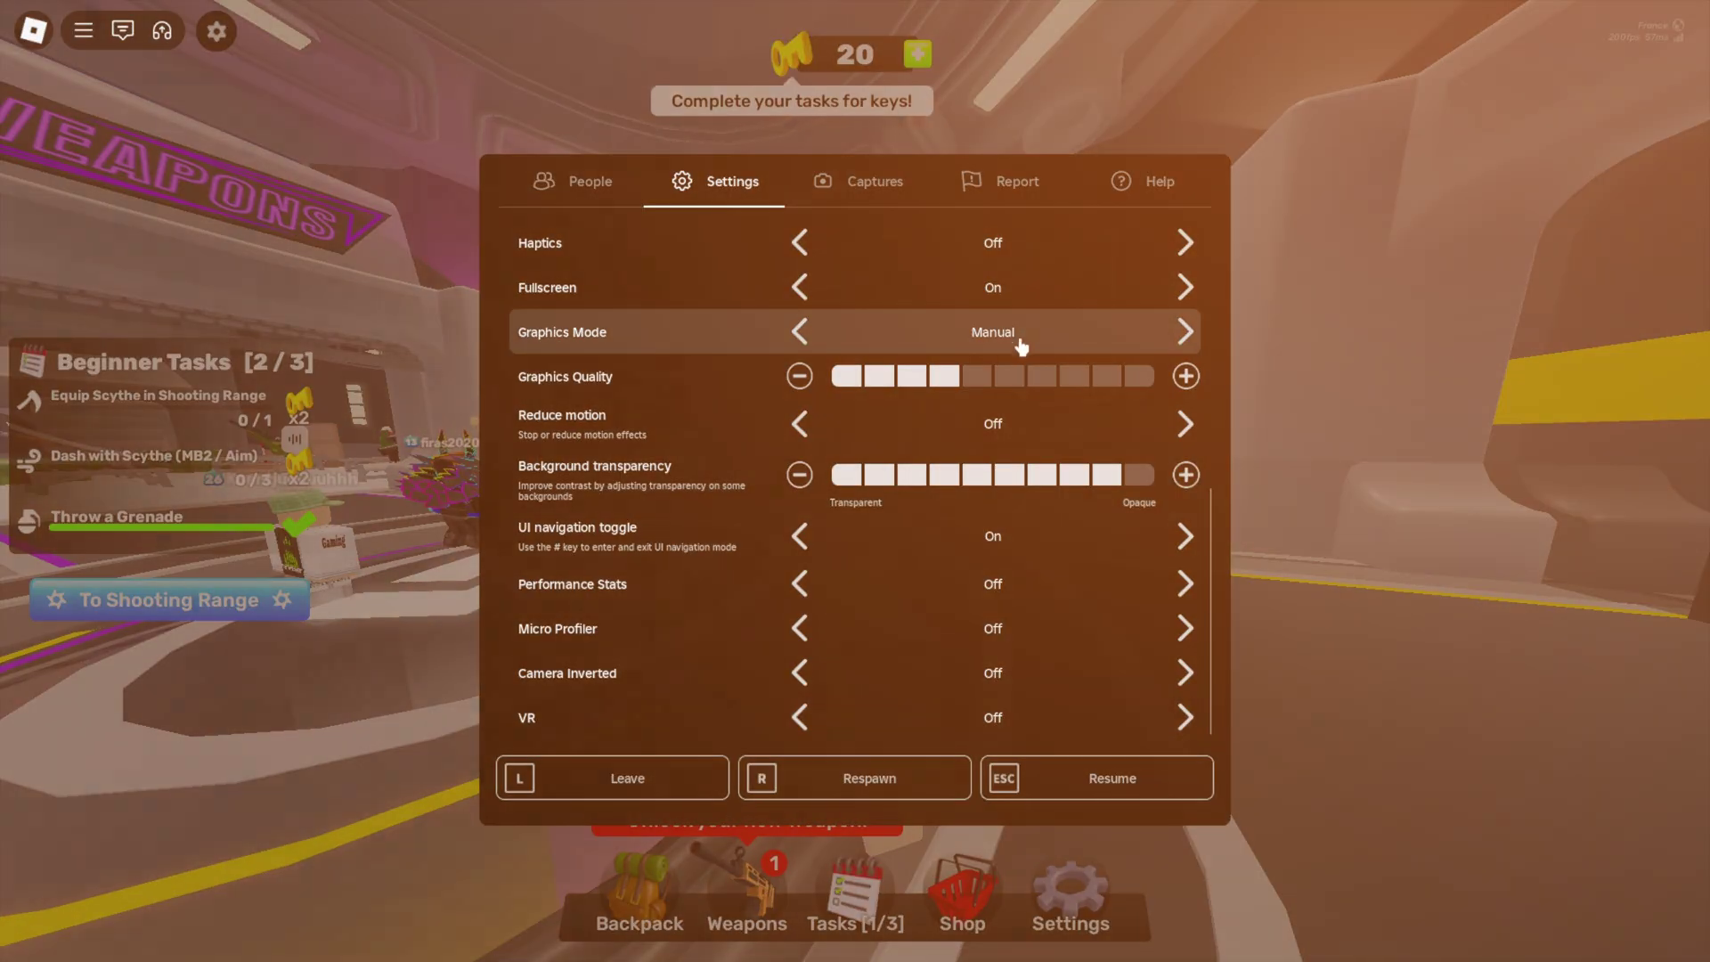
pyautogui.scroll(5, 1021, 345)
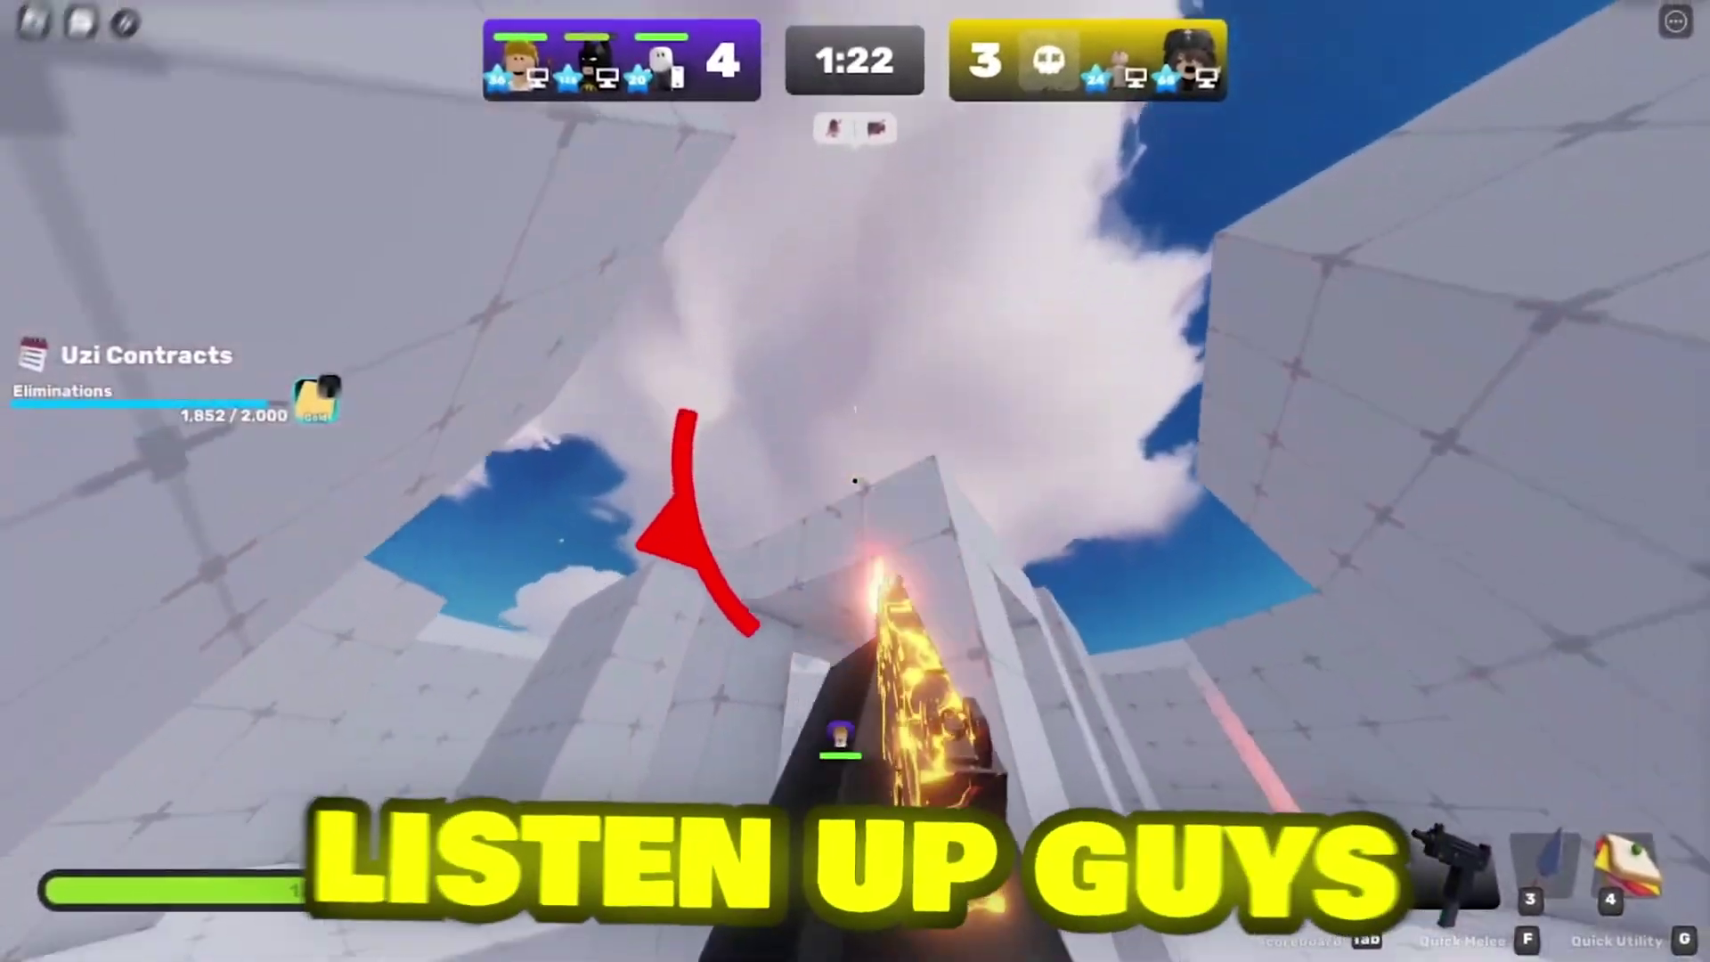
# - Open Eldorado's Roblox Robux listing and set a seller's quantity to 5,000 for $23.25
pyautogui.press('3')
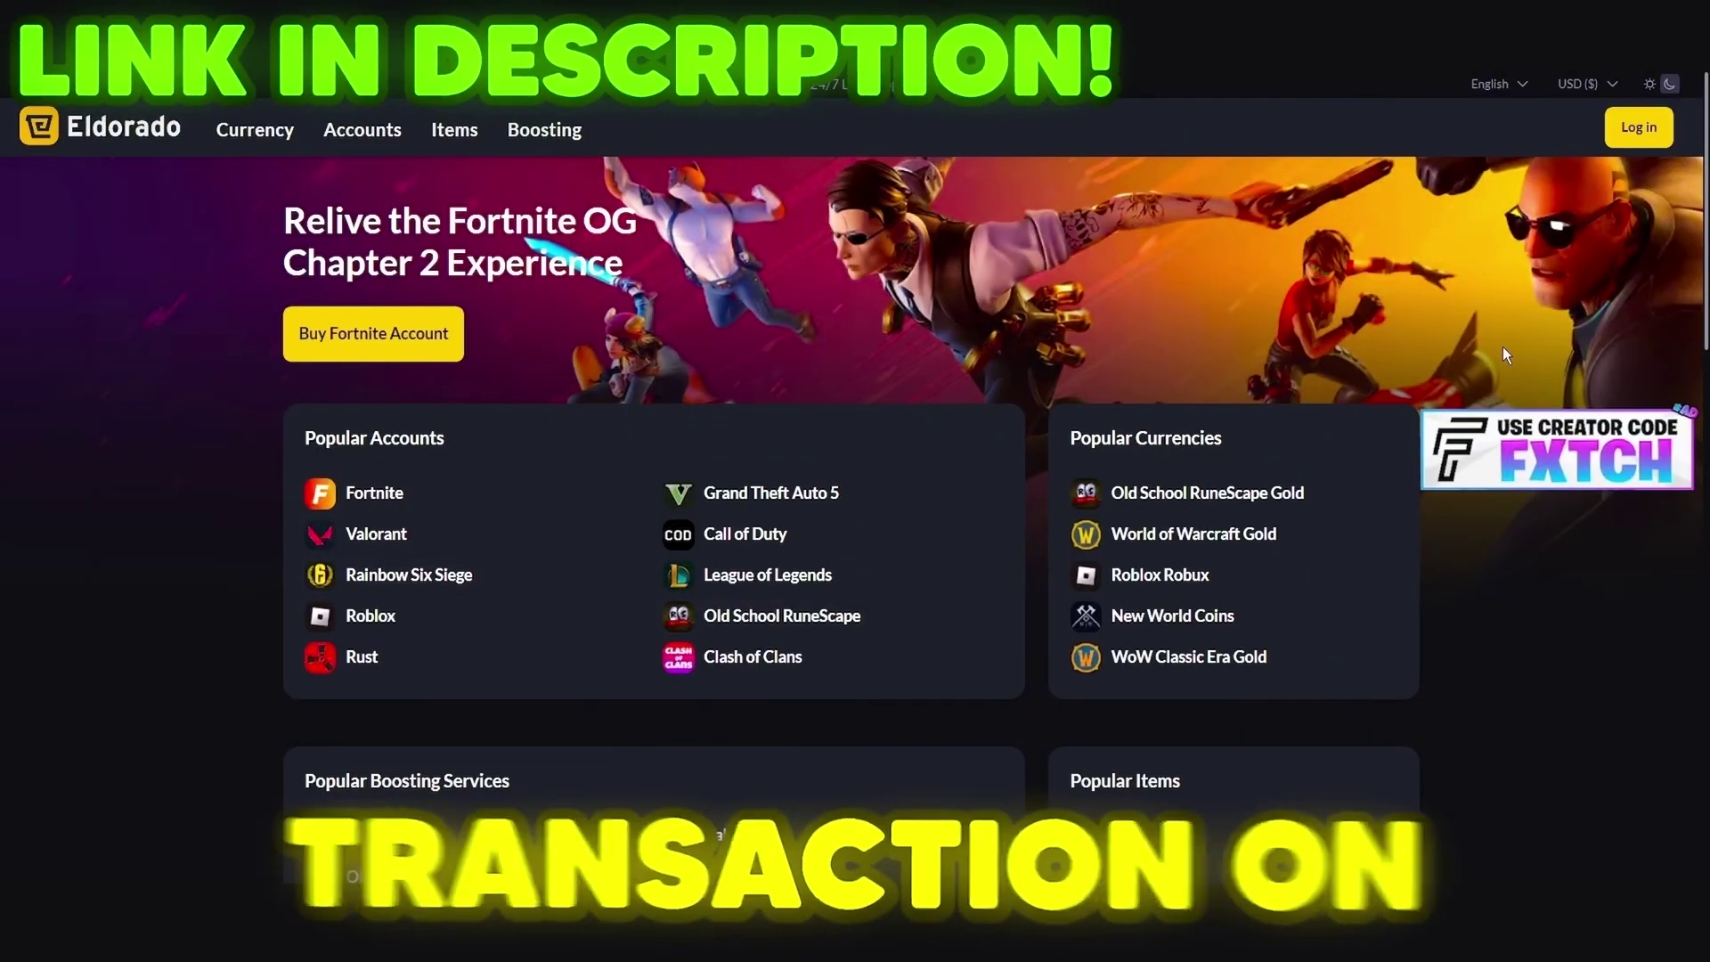
pyautogui.scroll(-5, 1503, 356)
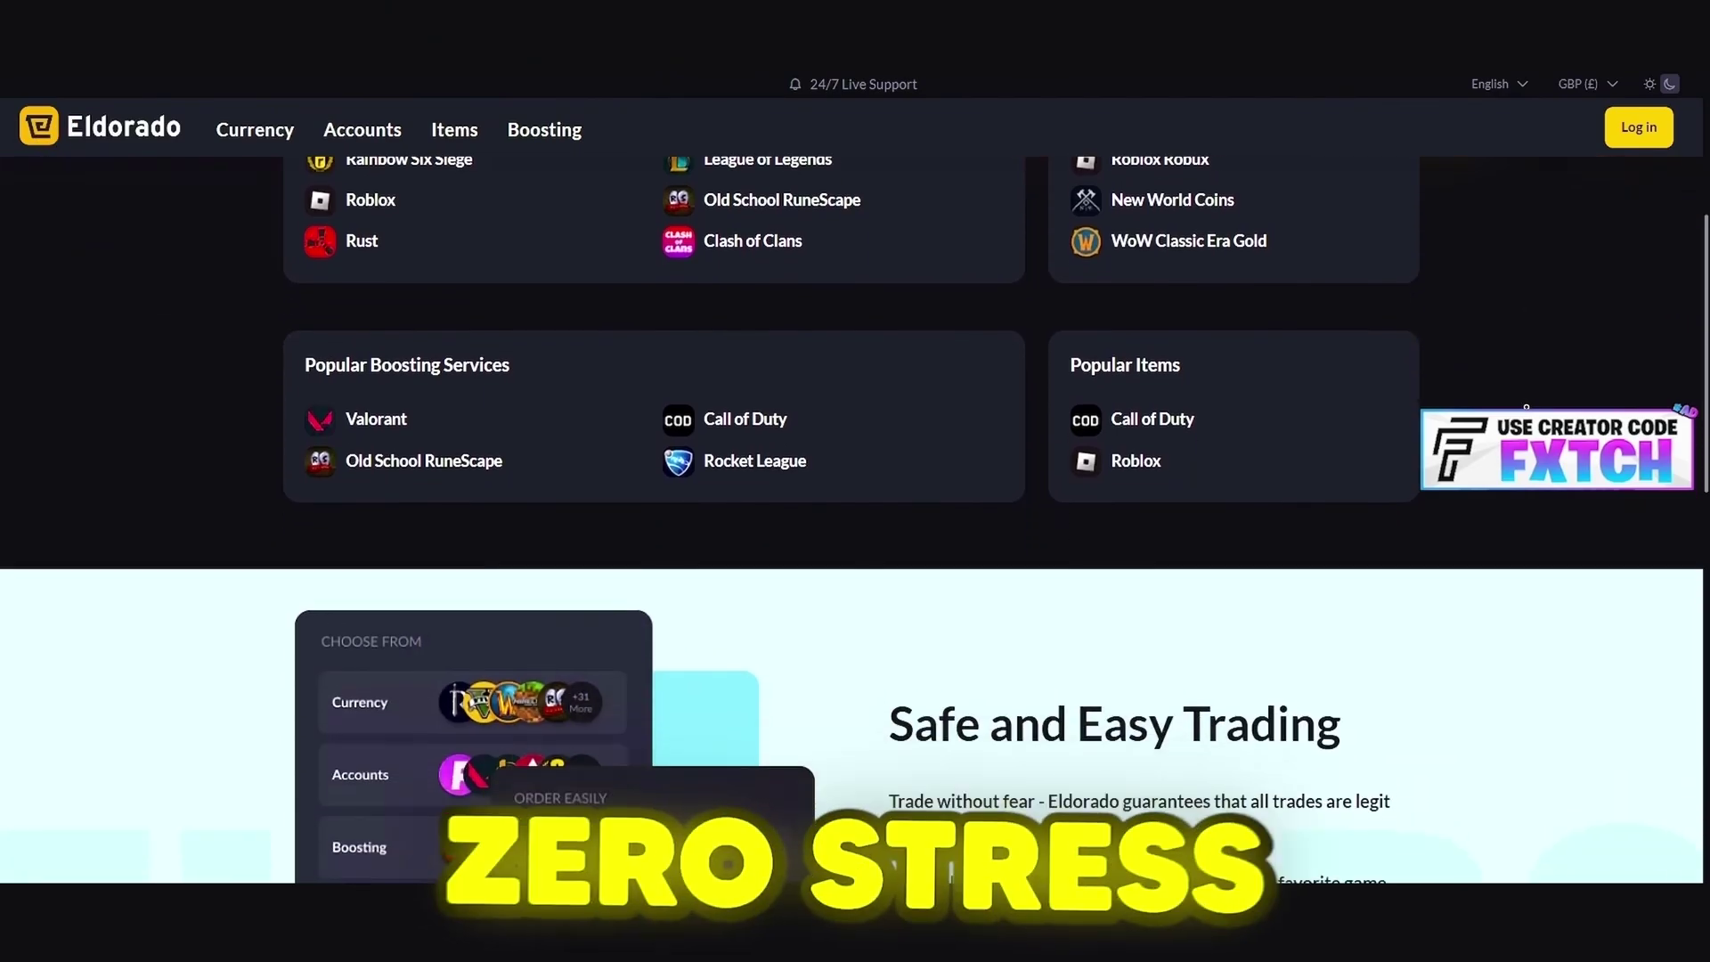
pyautogui.scroll(-7, 1528, 407)
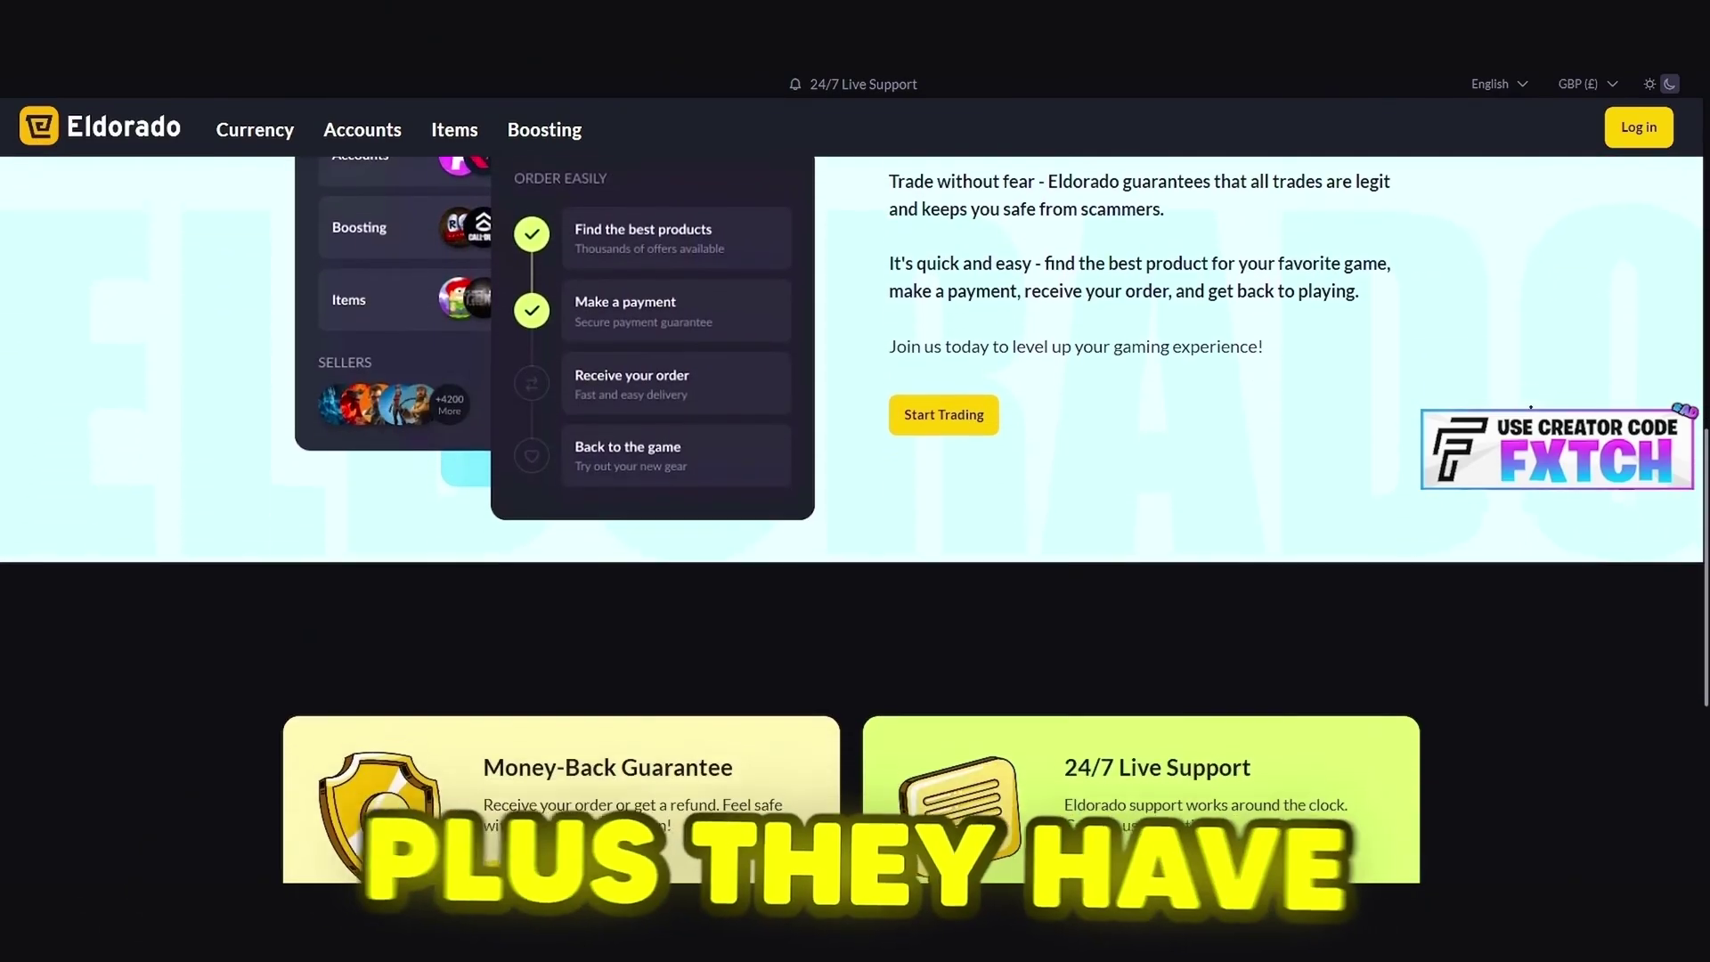
pyautogui.scroll(-2, 1530, 407)
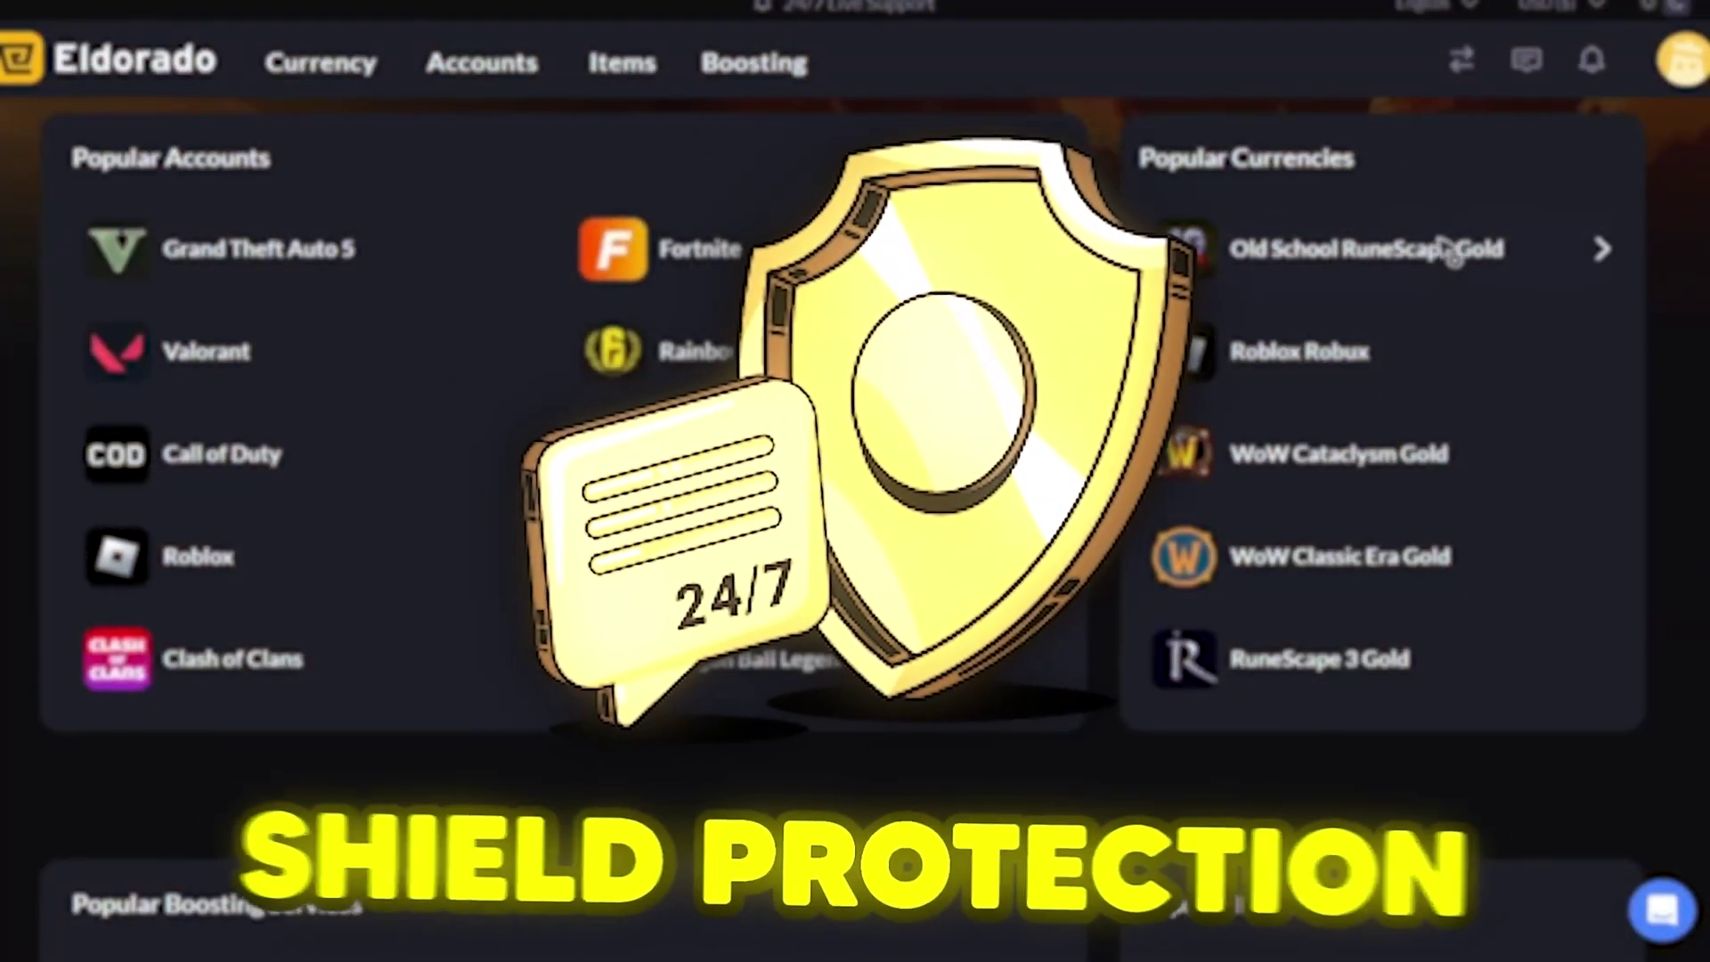
pyautogui.click(1324, 372)
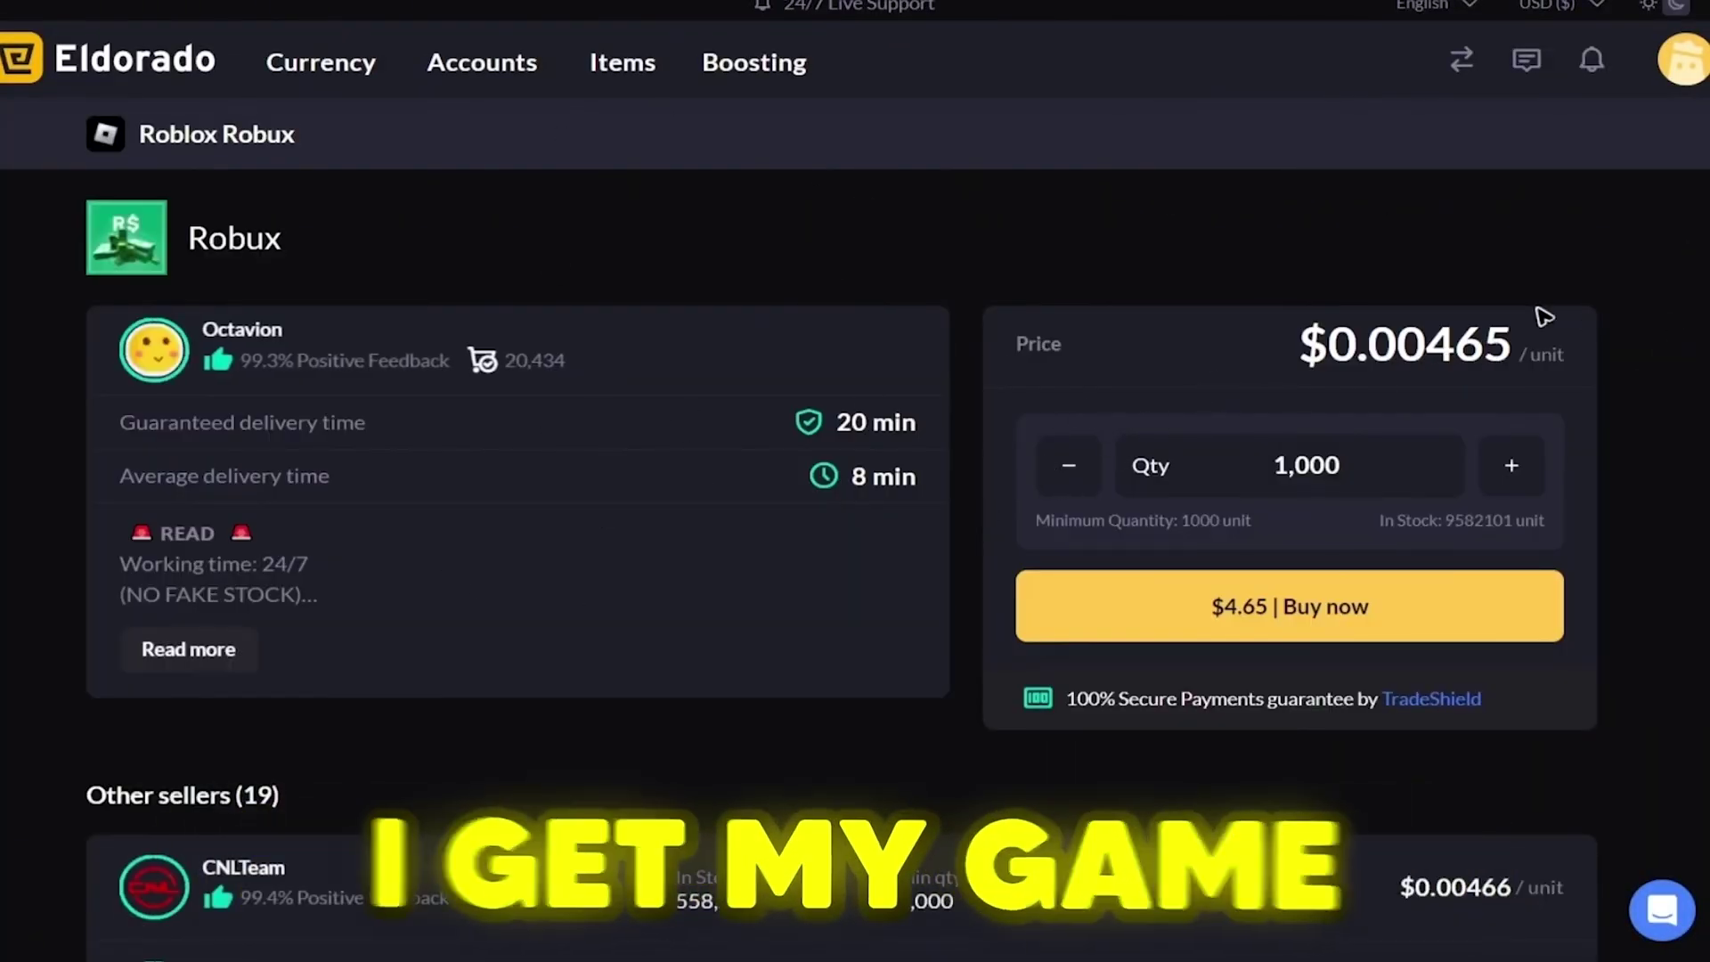
pyautogui.scroll(-8, 1164, 562)
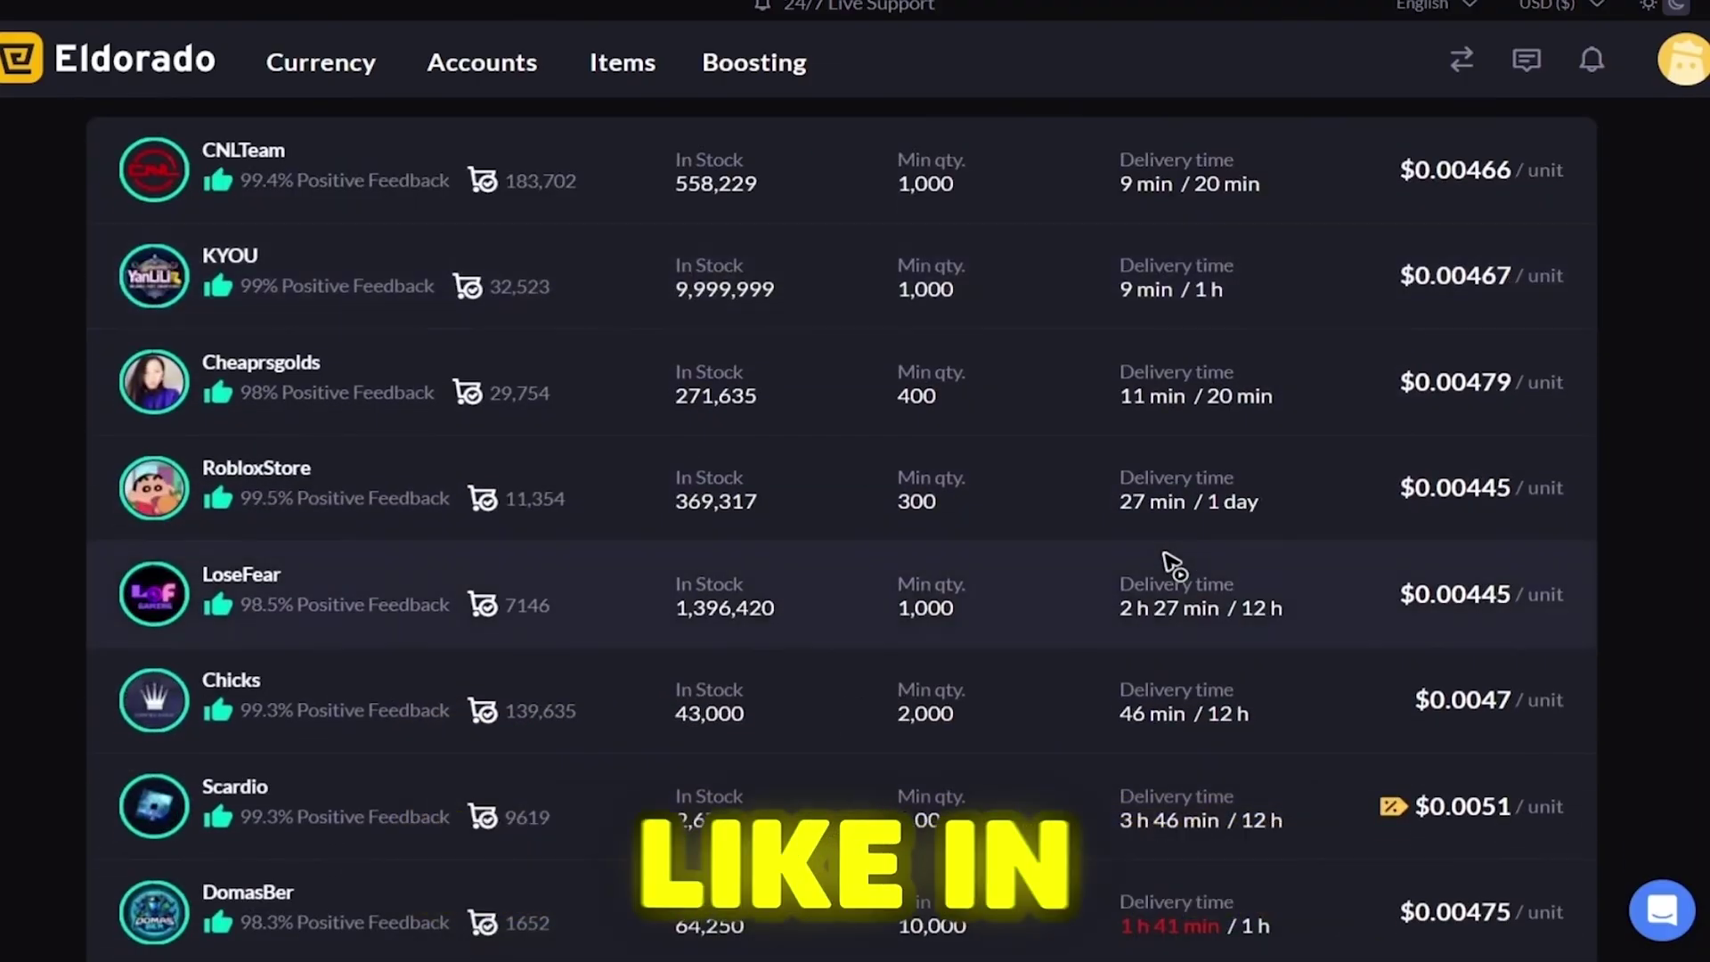
pyautogui.scroll(8, 1057, 335)
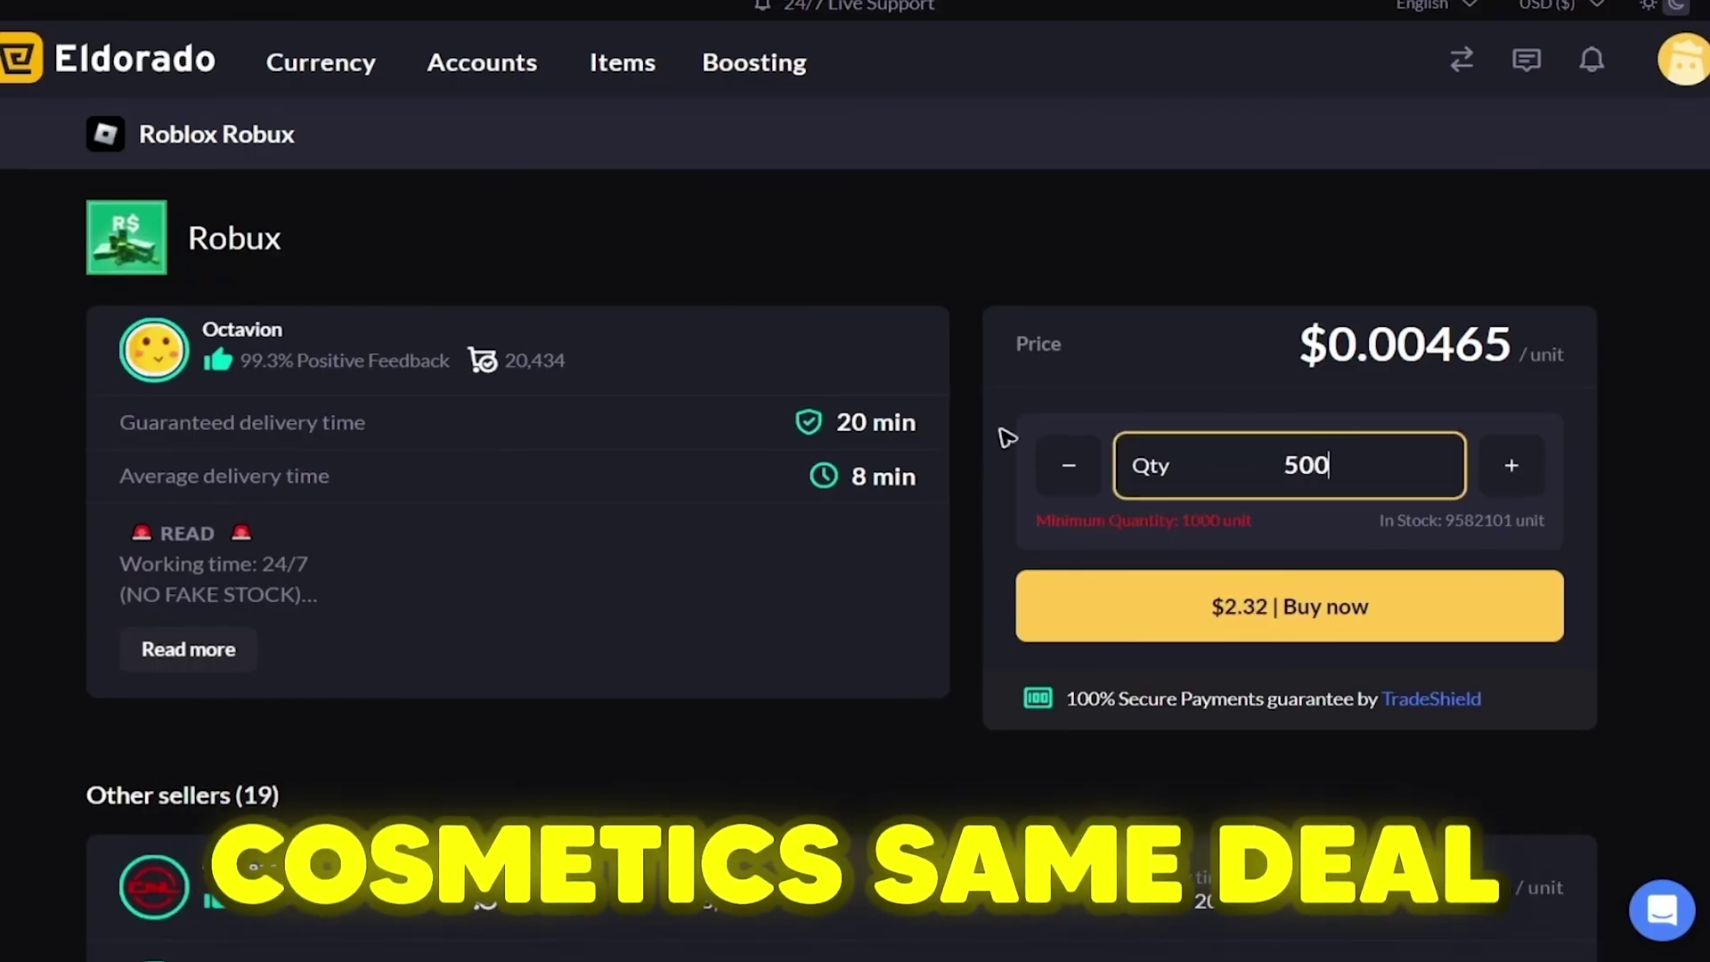
# - Start Buy now for the 5,000 Robux, then scroll through Eldorado.gg's 4.3-star Trustpilot reviews
pyautogui.click(1276, 624)
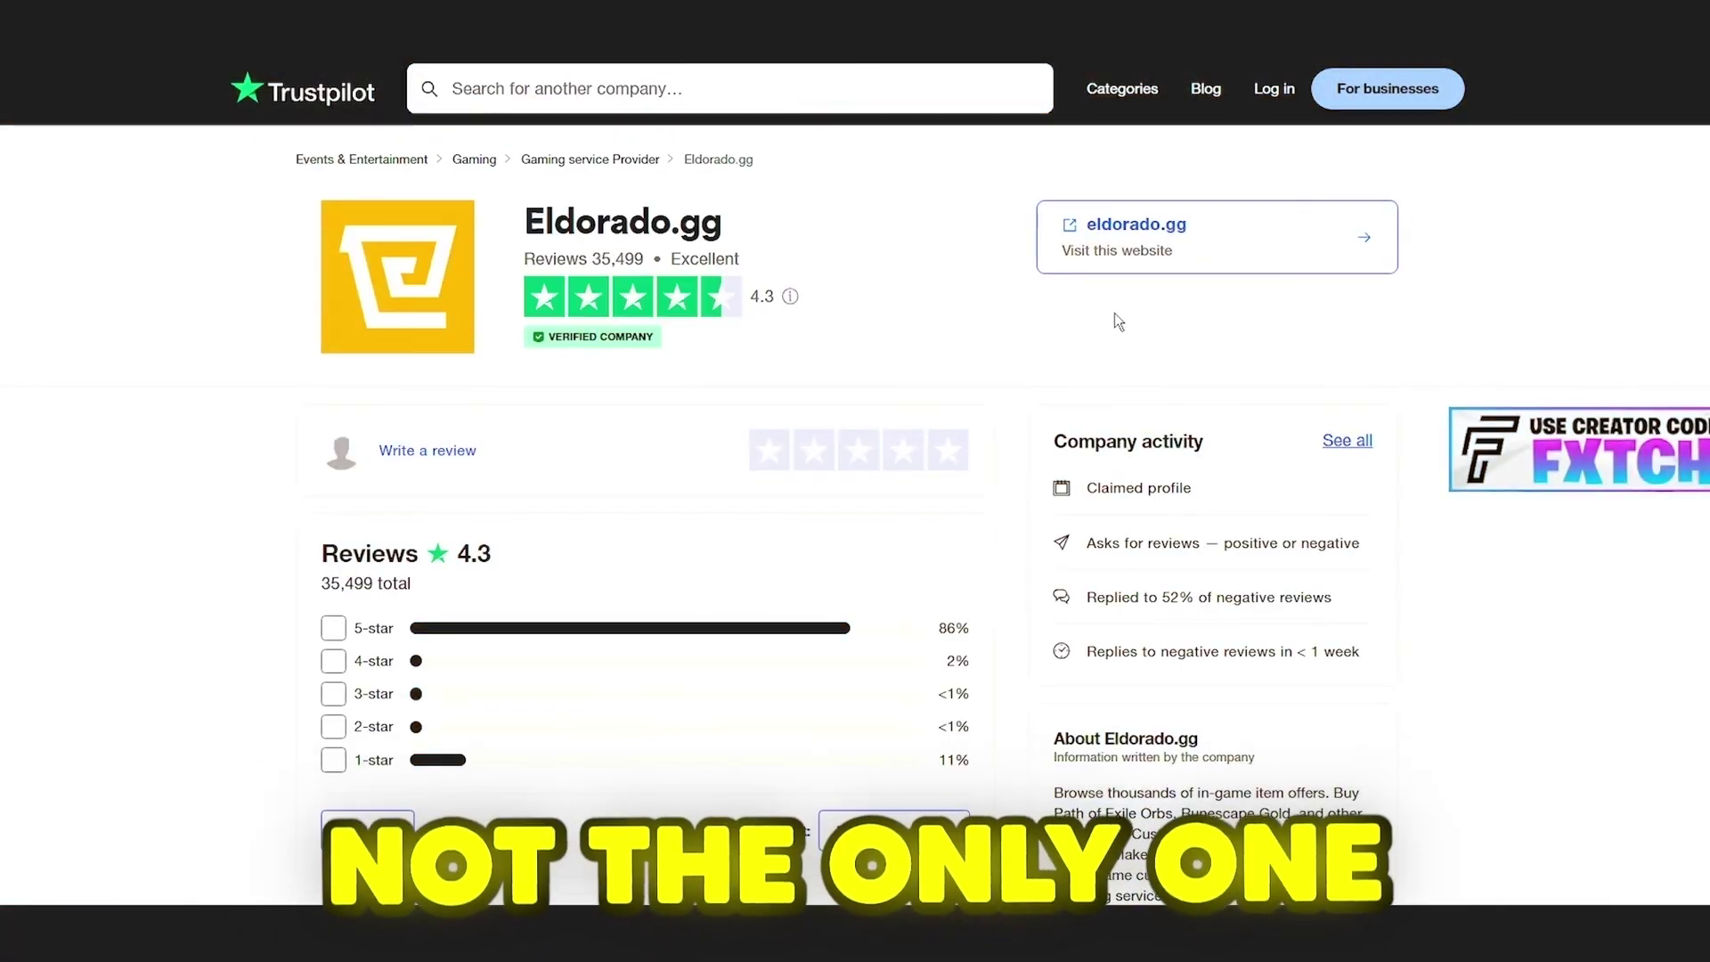
pyautogui.scroll(-6, 660, 307)
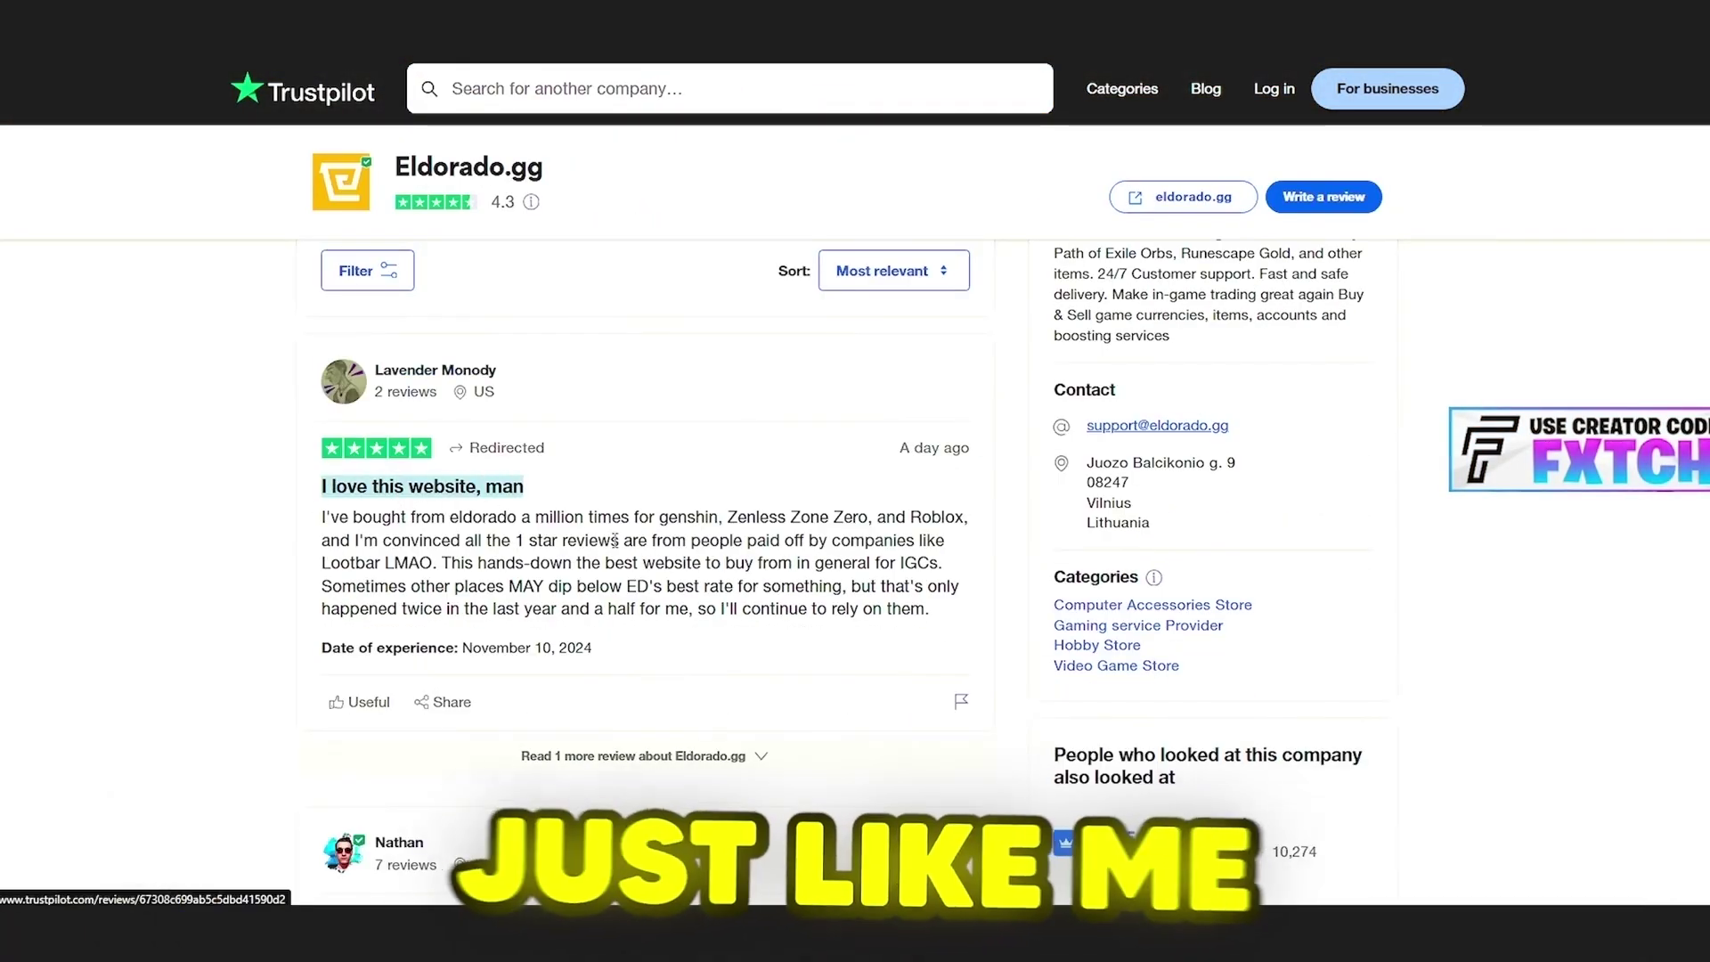
pyautogui.scroll(-5, 623, 550)
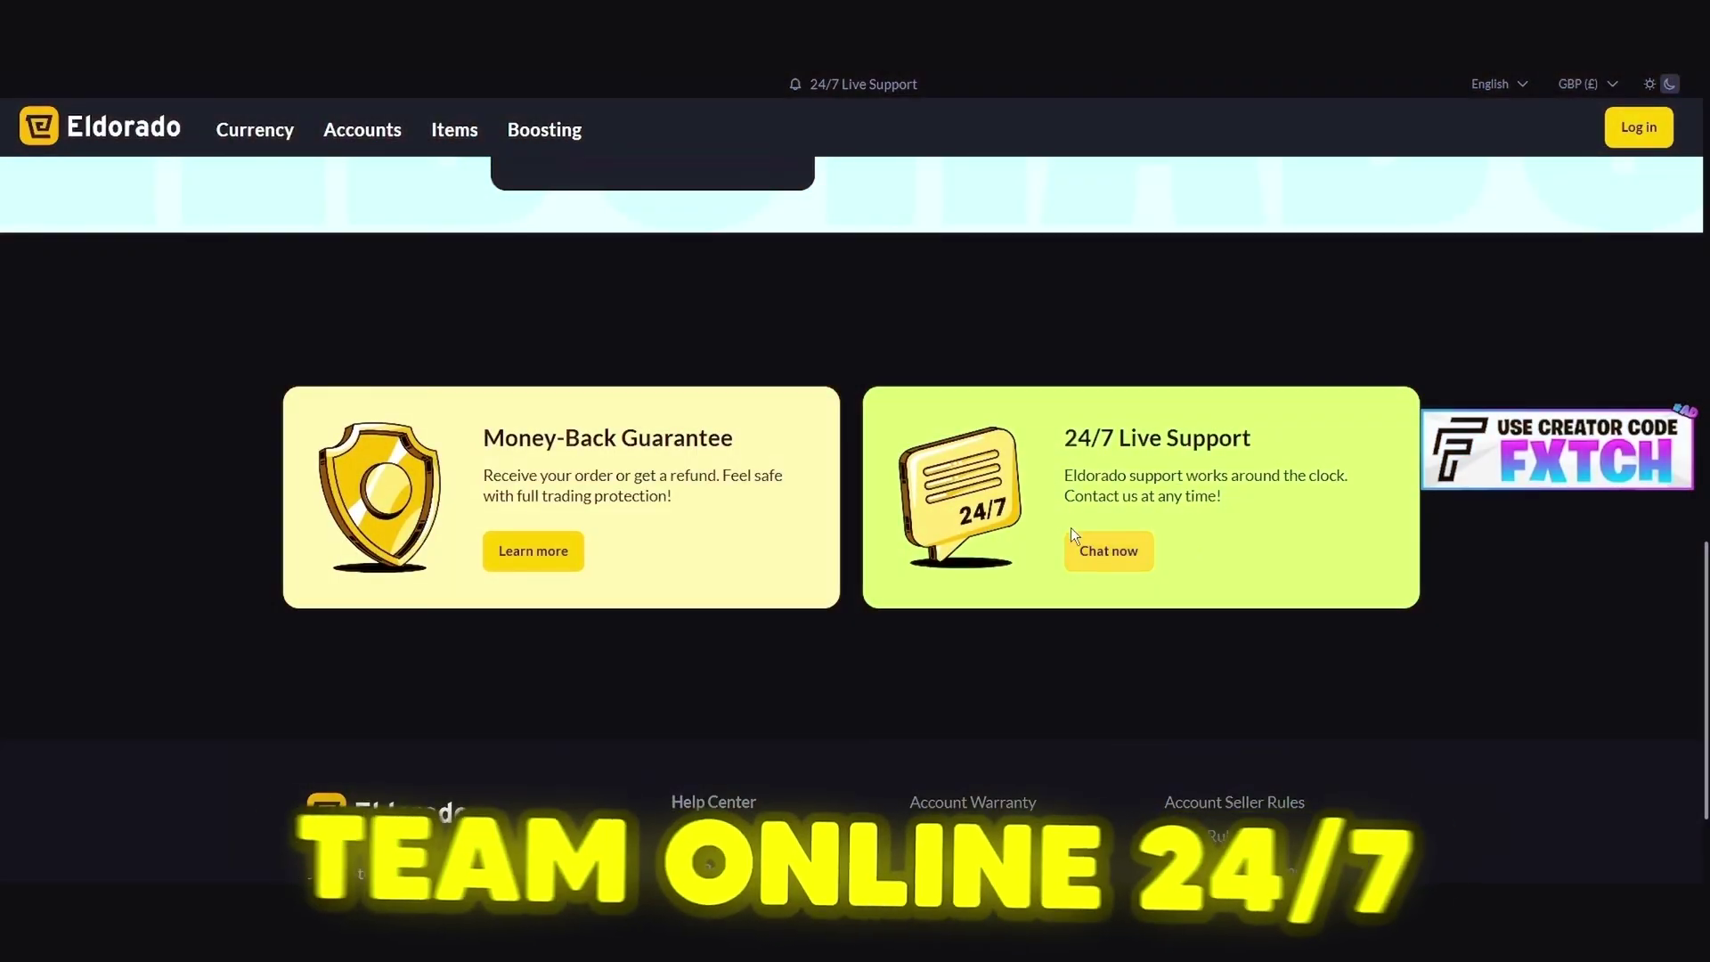
# - Open Order dispute process from the live support chat and scroll to the dispute reasons
pyautogui.click(1658, 843)
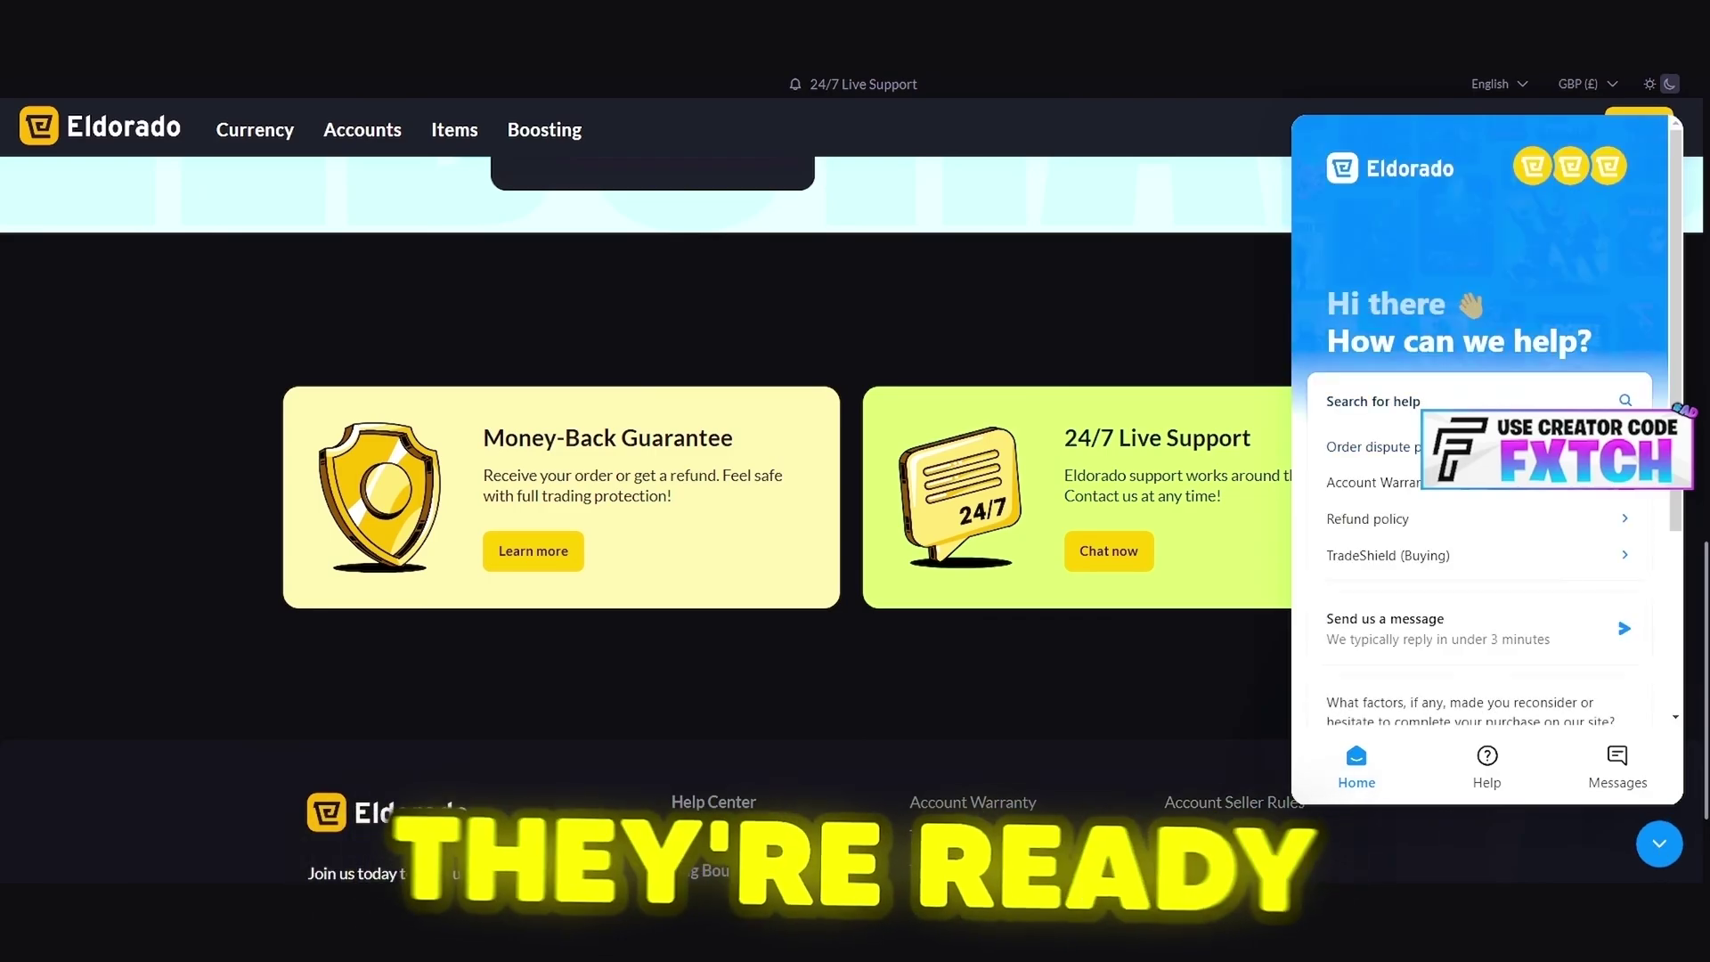
pyautogui.click(1456, 488)
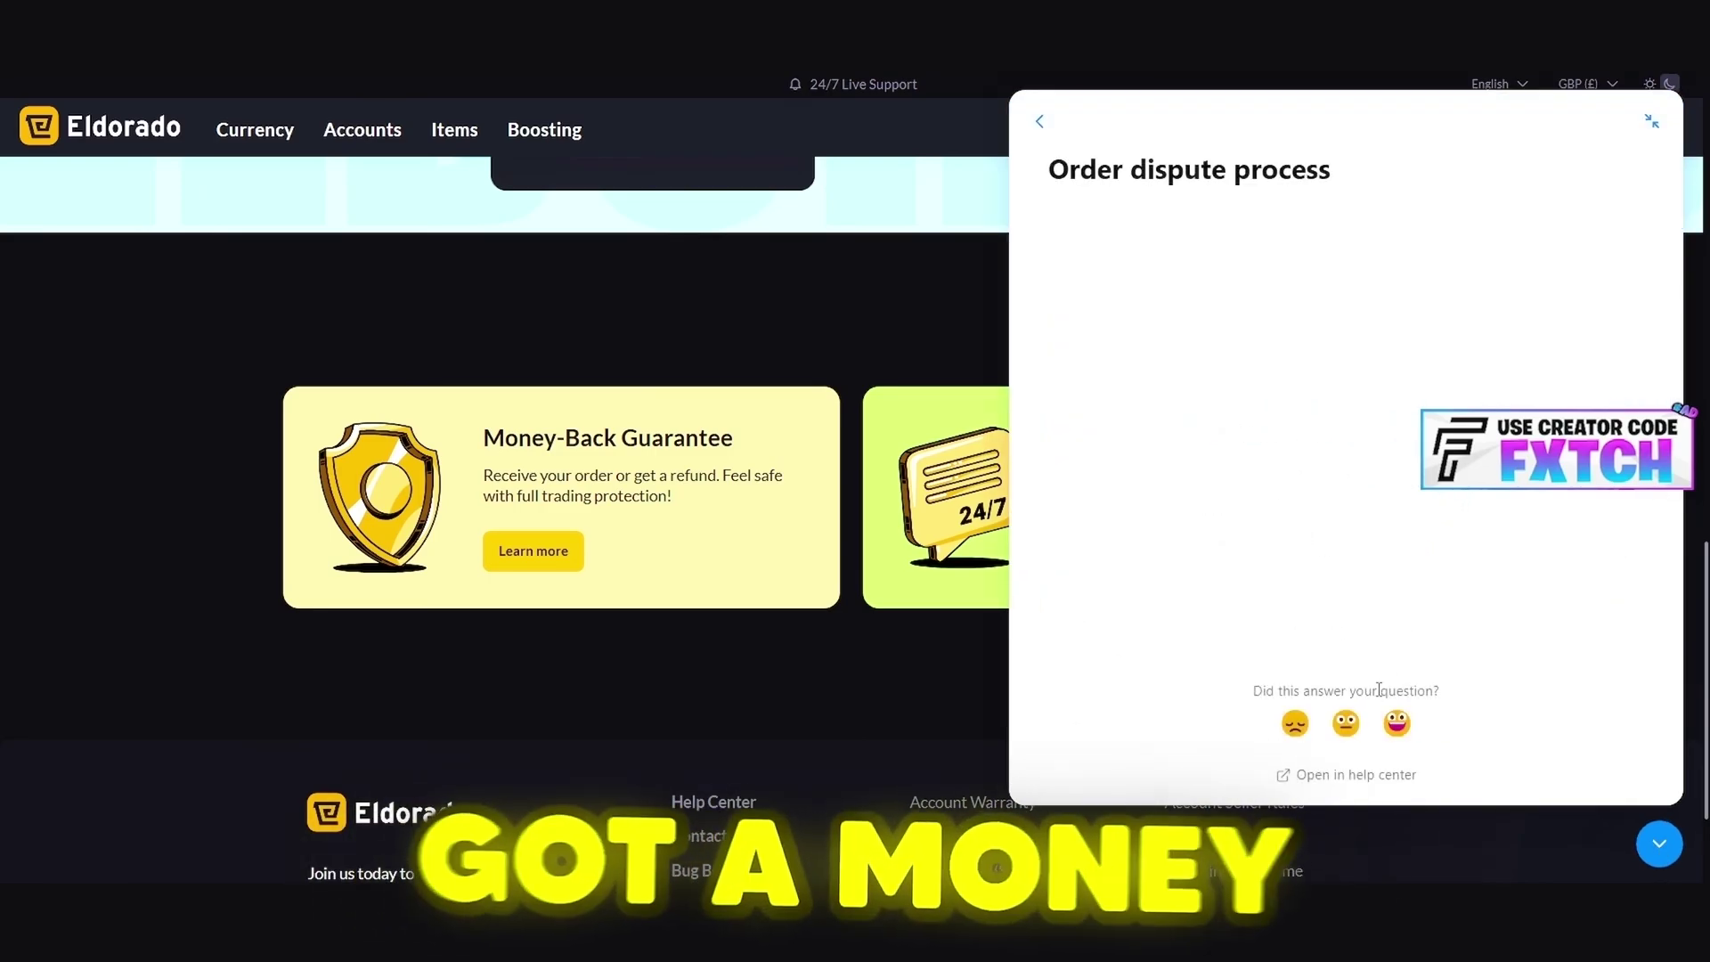
pyautogui.scroll(-10, 1318, 700)
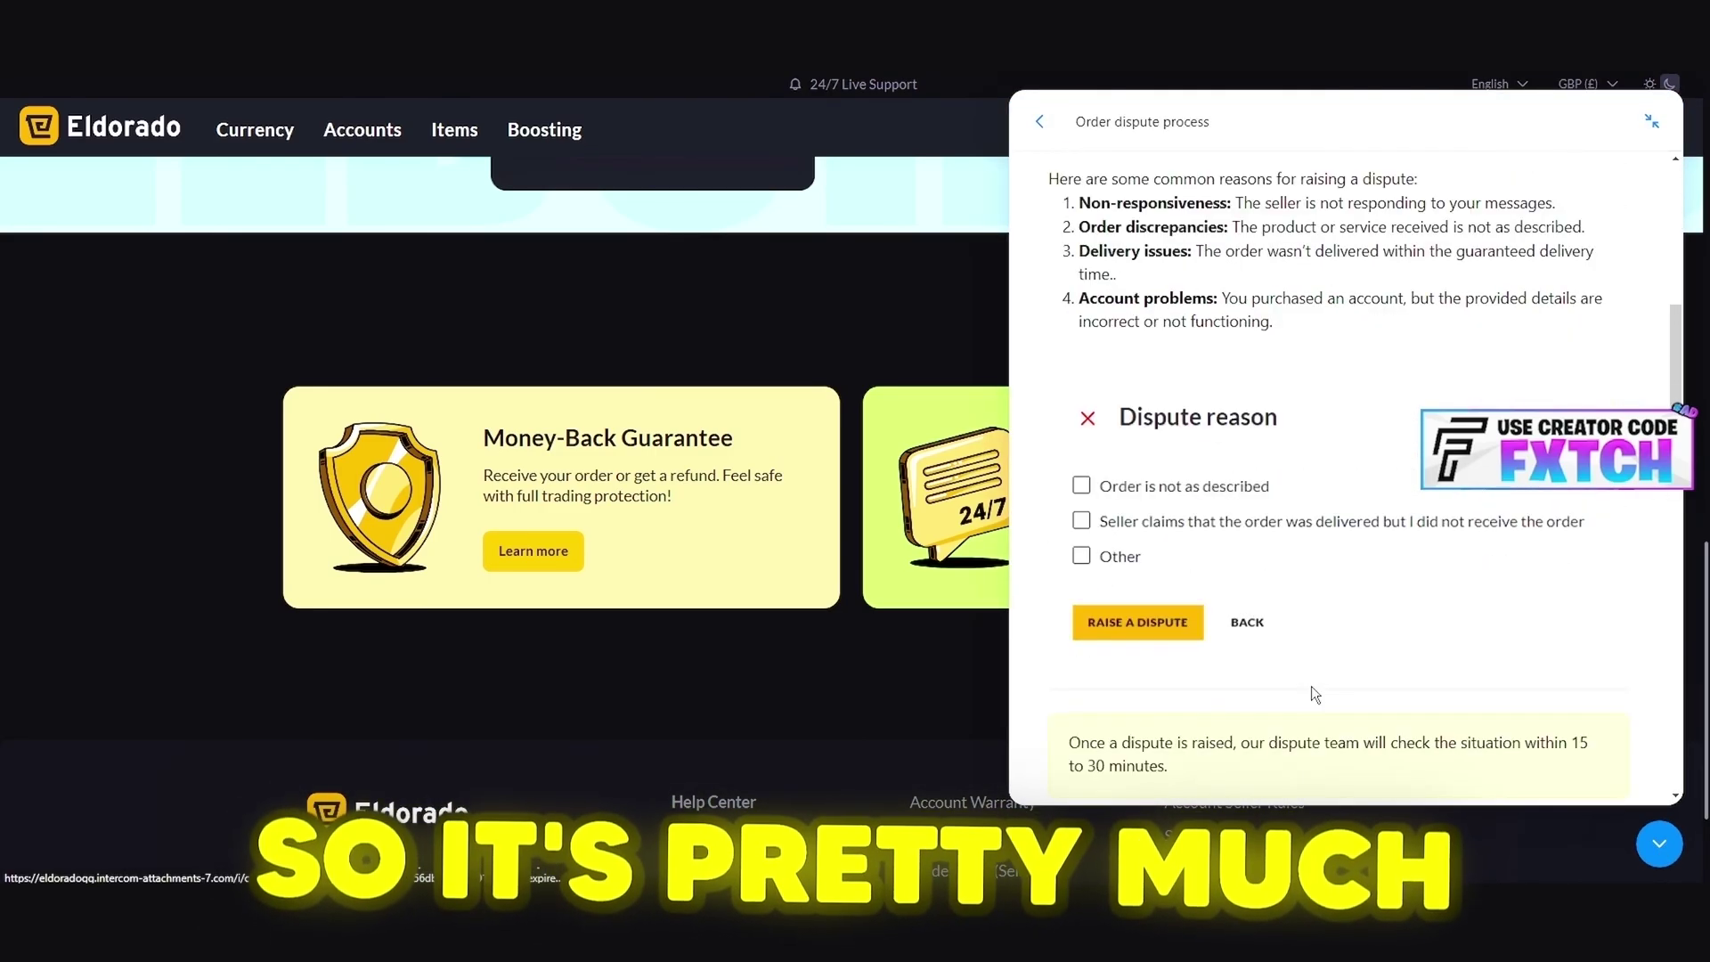
pyautogui.scroll(-3, 1311, 686)
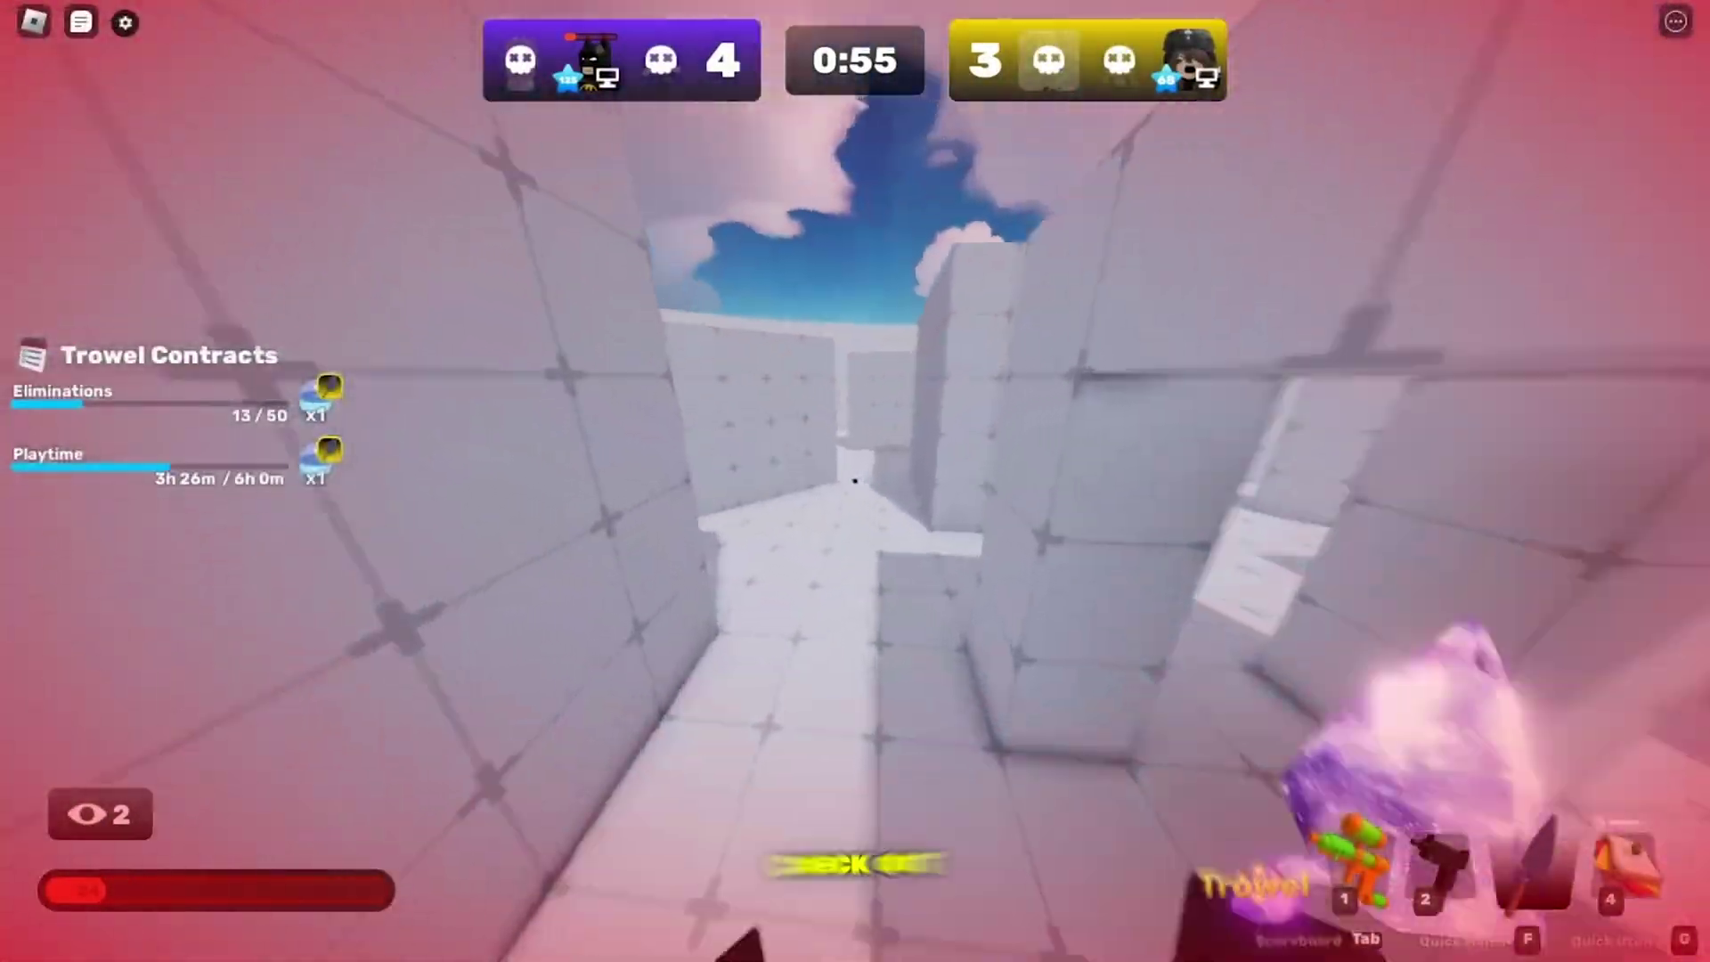
# - Switch to the Uzi and then the Trowel during the round
pyautogui.press('2')
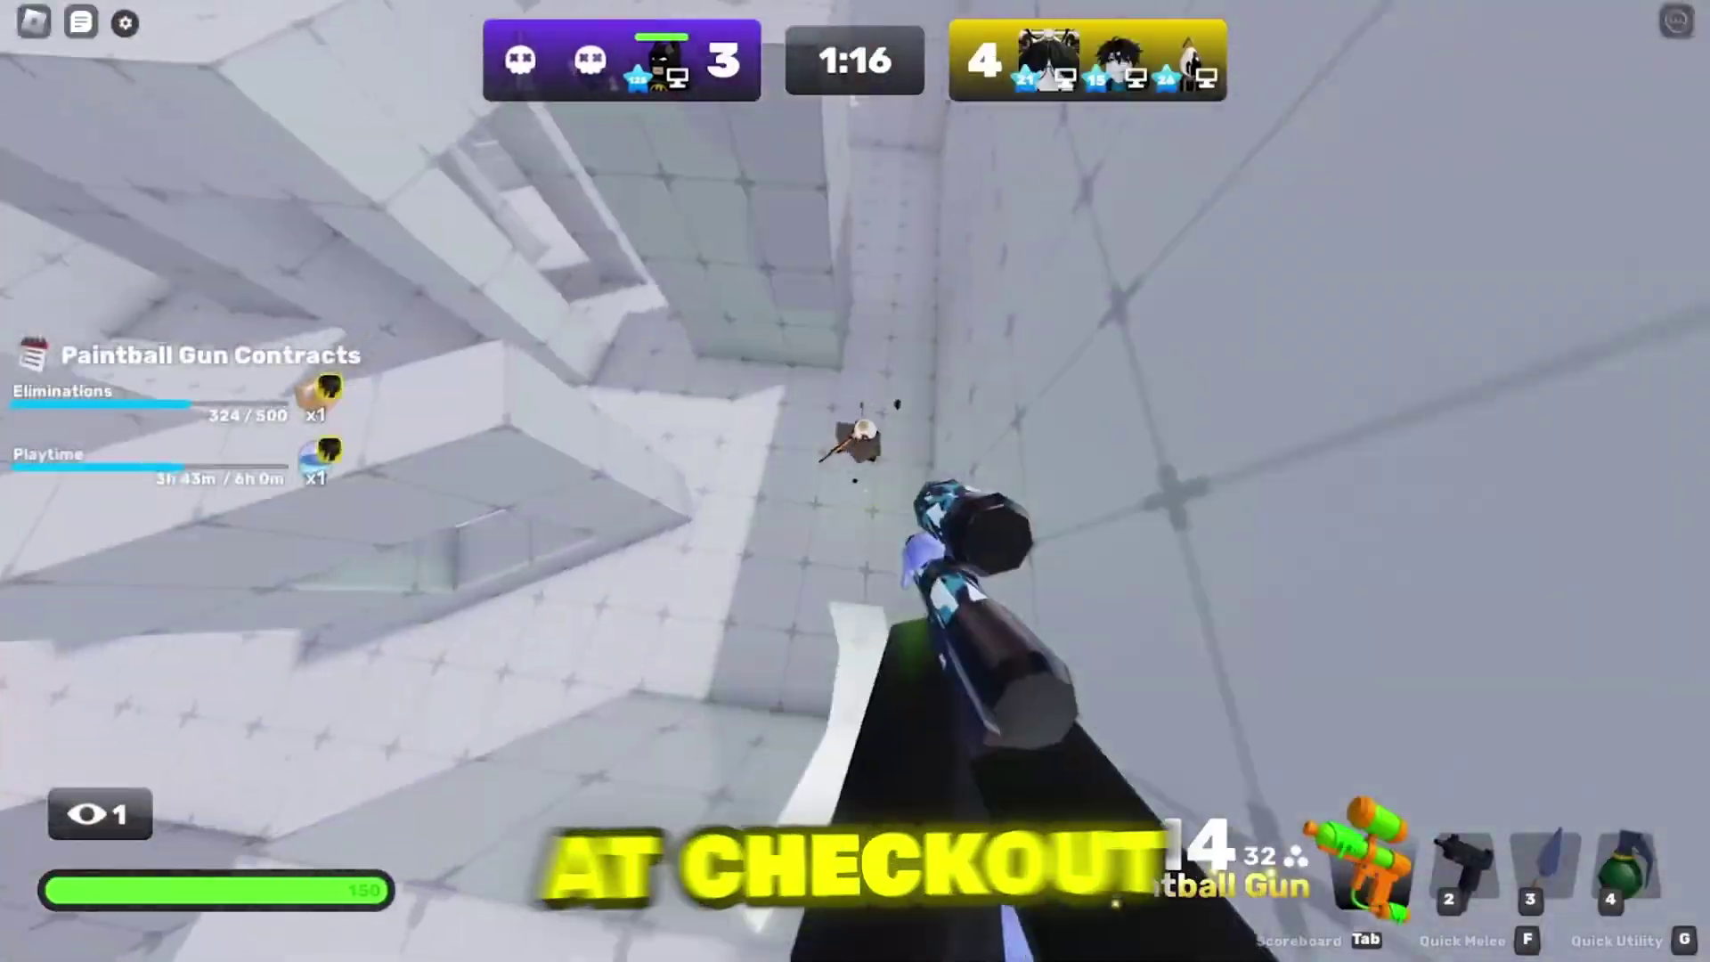
pyautogui.press('3')
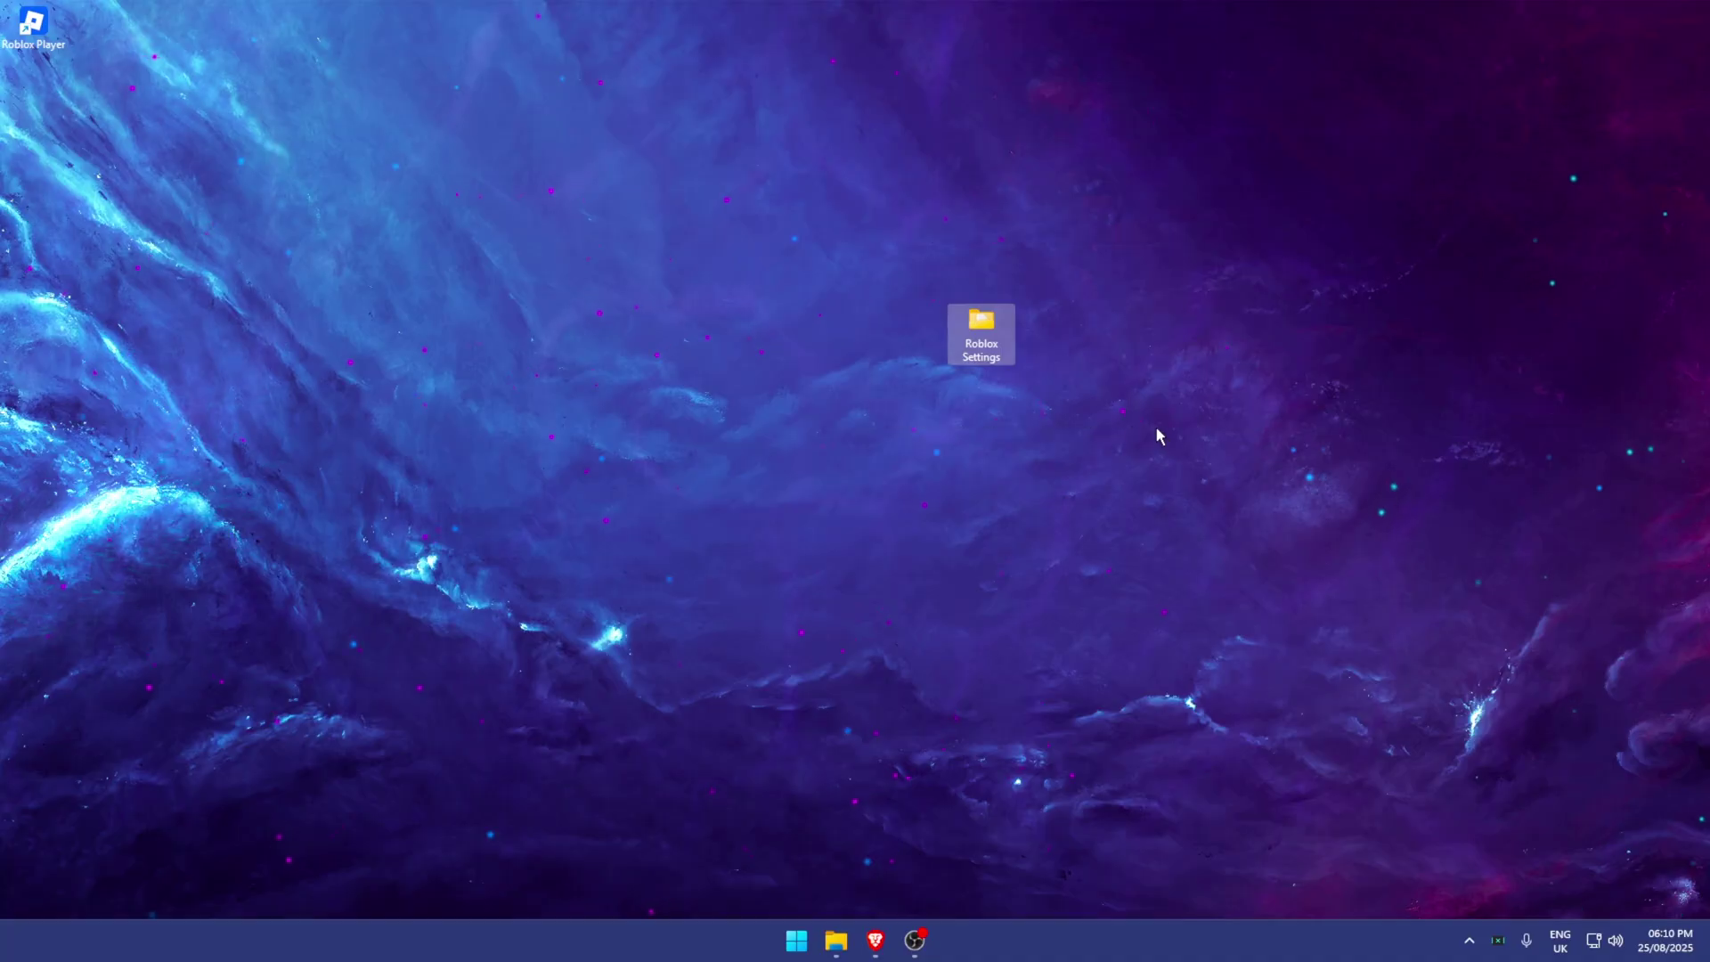
# - Open the Roblox Settings desktop folder, then fire the Paintball Gun at the last opponent
pyautogui.doubleClick(995, 346)
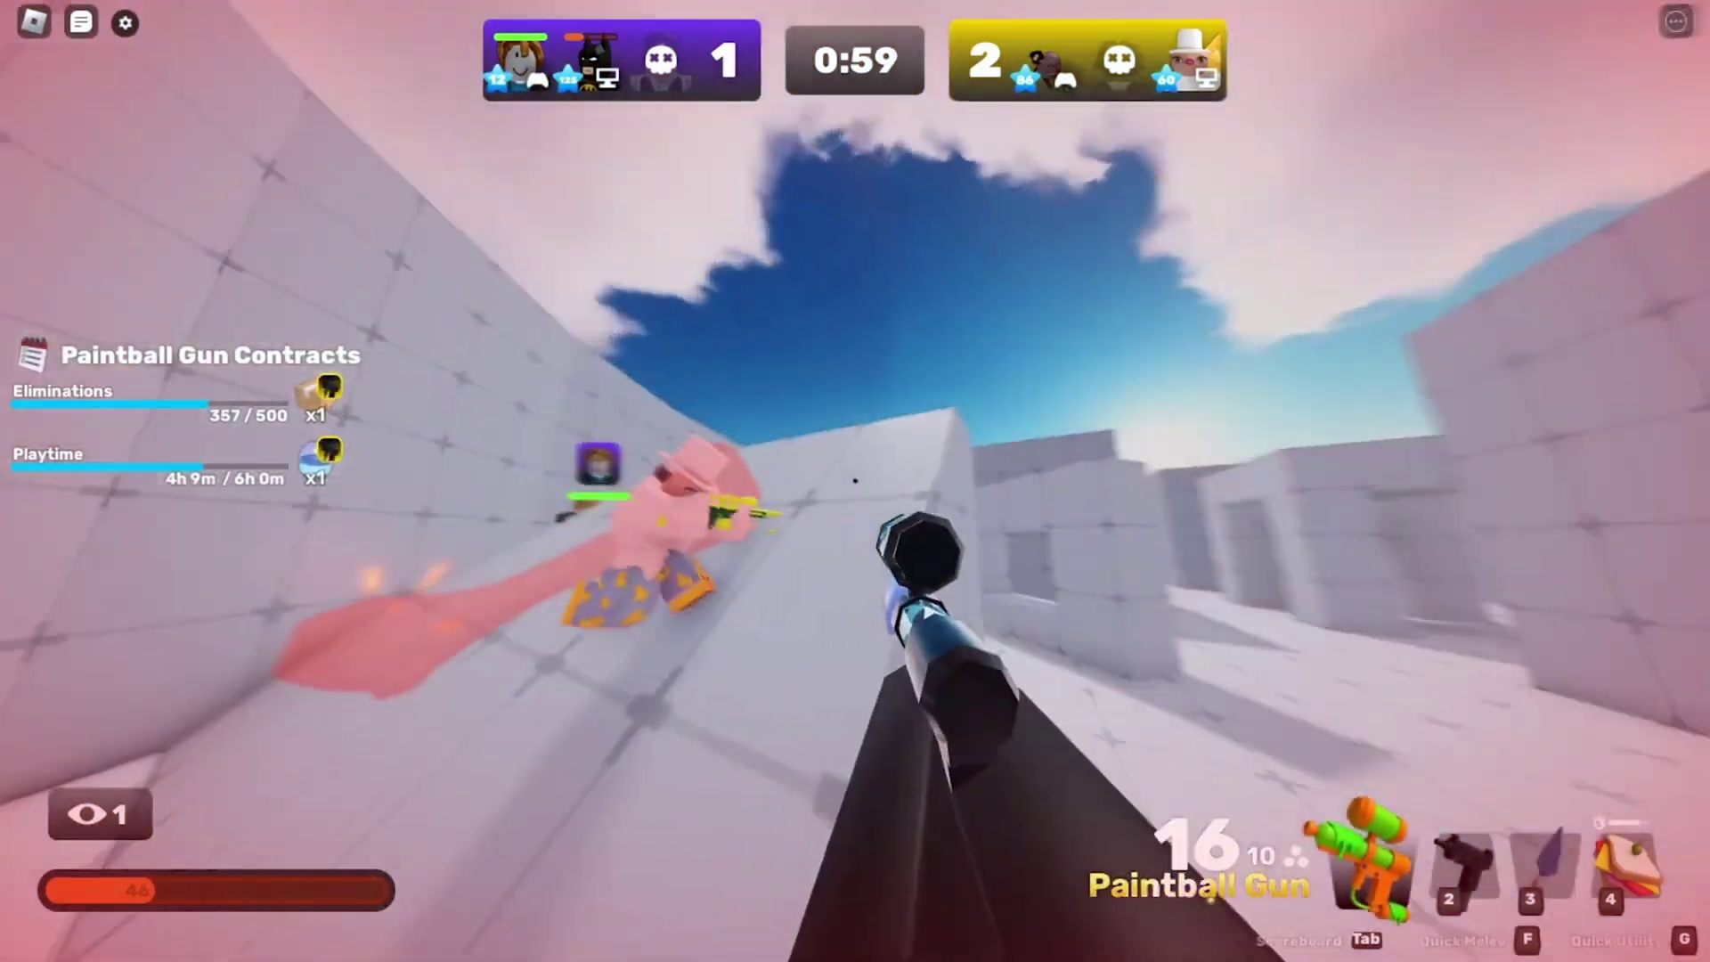
pyautogui.click(854, 481)
pyautogui.click(854, 481)
pyautogui.click(854, 481)
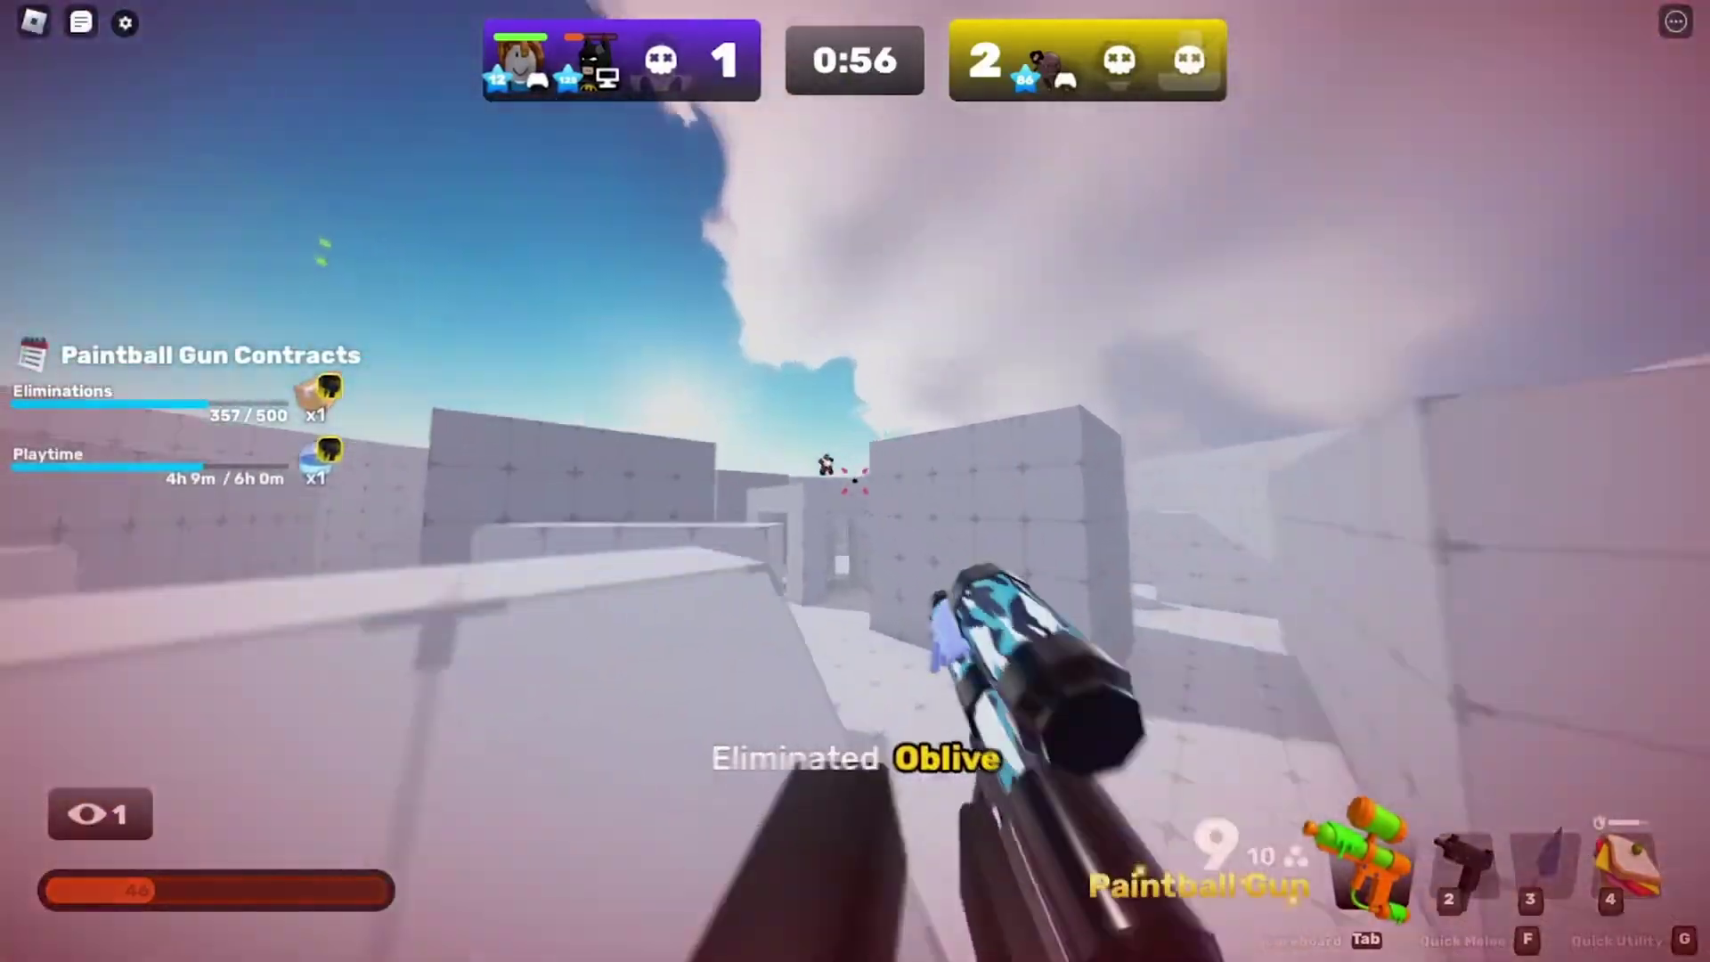
pyautogui.click(854, 481)
pyautogui.click(854, 481)
pyautogui.click(854, 481)
pyautogui.click(855, 481)
pyautogui.click(854, 481)
pyautogui.click(855, 481)
pyautogui.press('3')
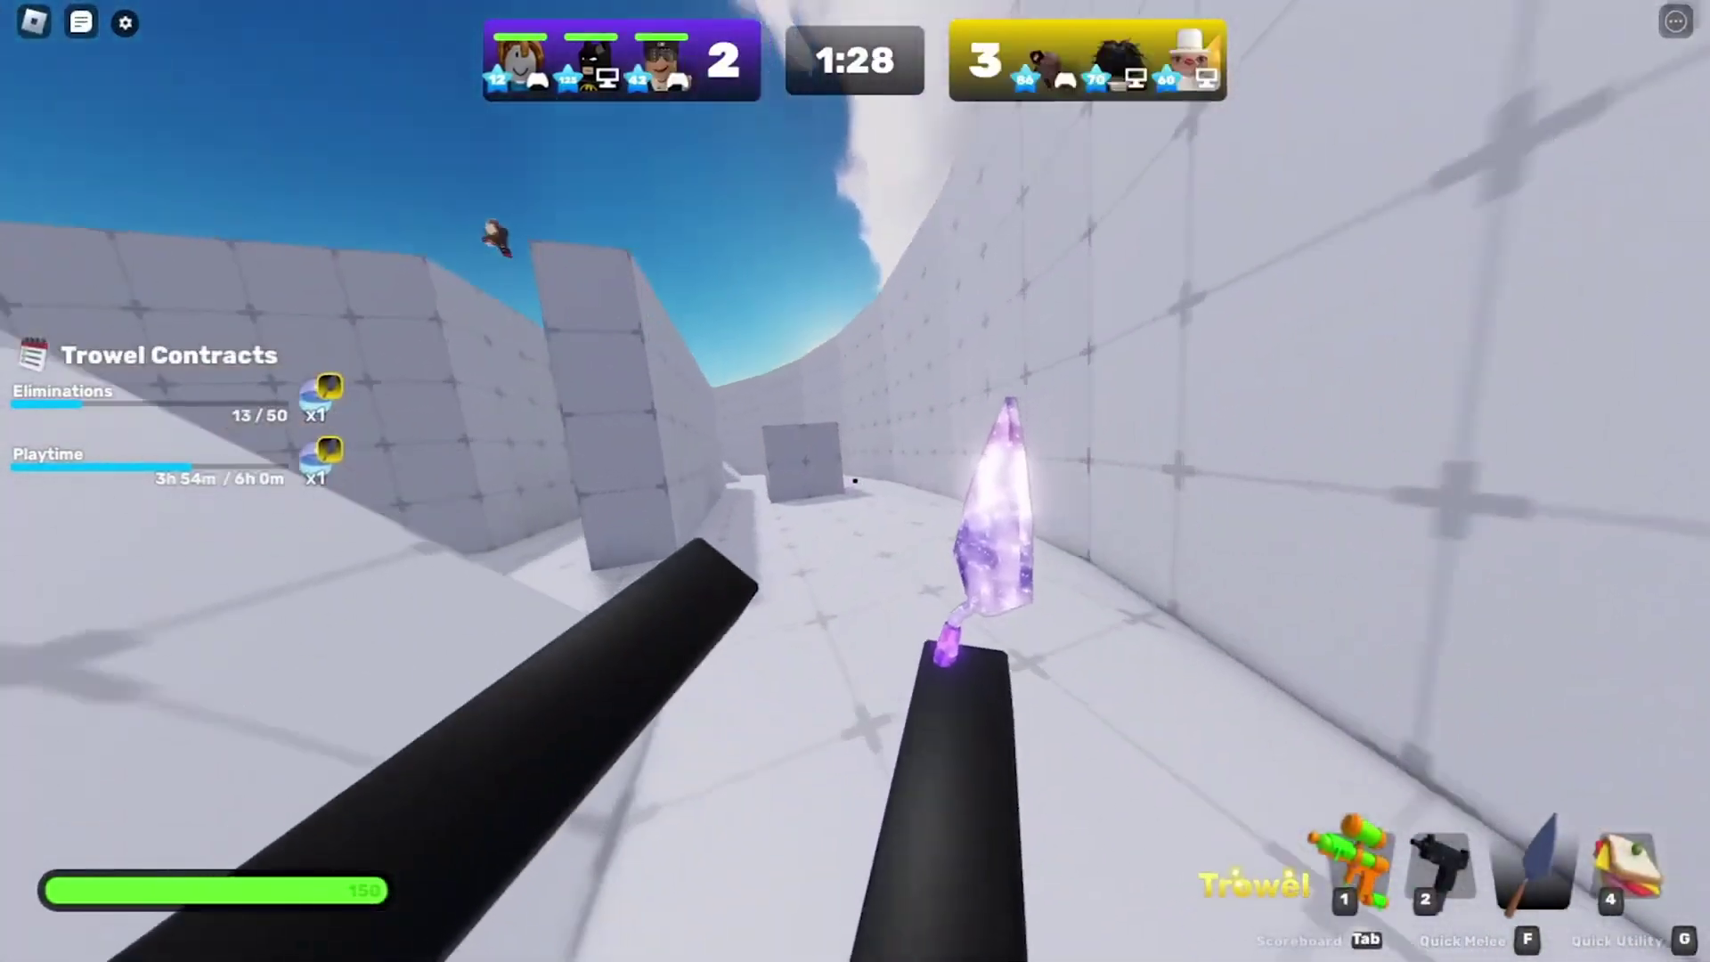
pyautogui.press('1')
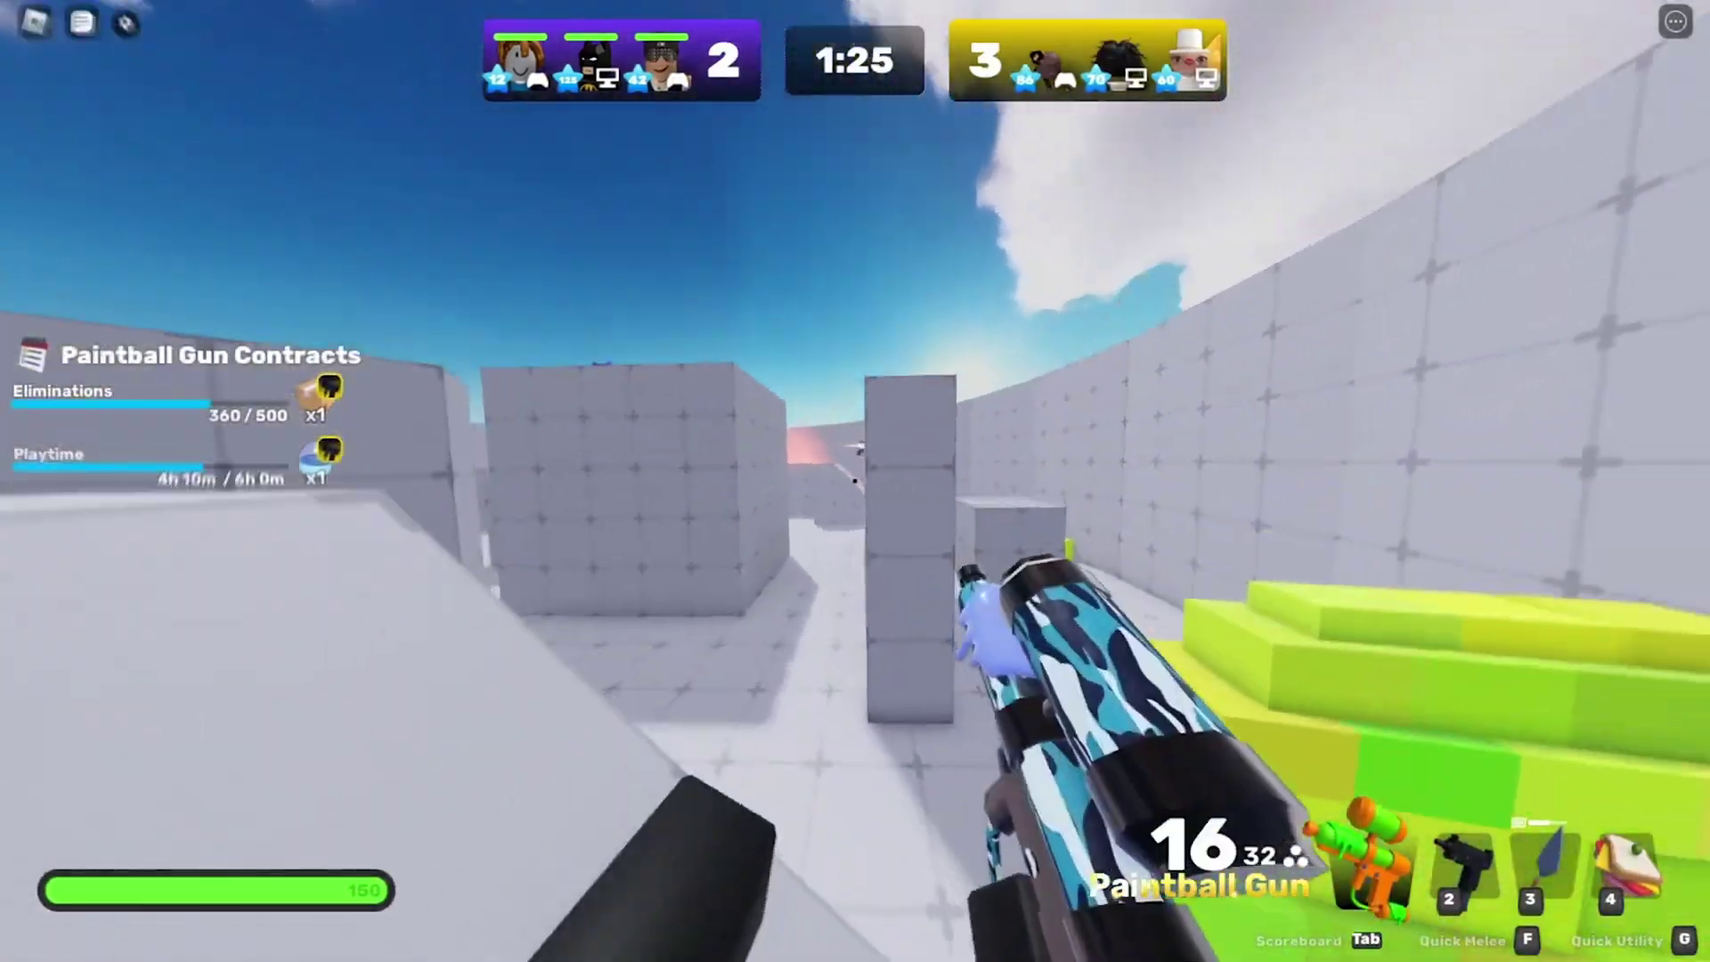
# - Fire paintballs at an enemy in the maze until eliminated, then switch to the Trowel
pyautogui.click(854, 481)
pyautogui.click(854, 481)
pyautogui.click(855, 481)
pyautogui.click(854, 481)
pyautogui.click(854, 481)
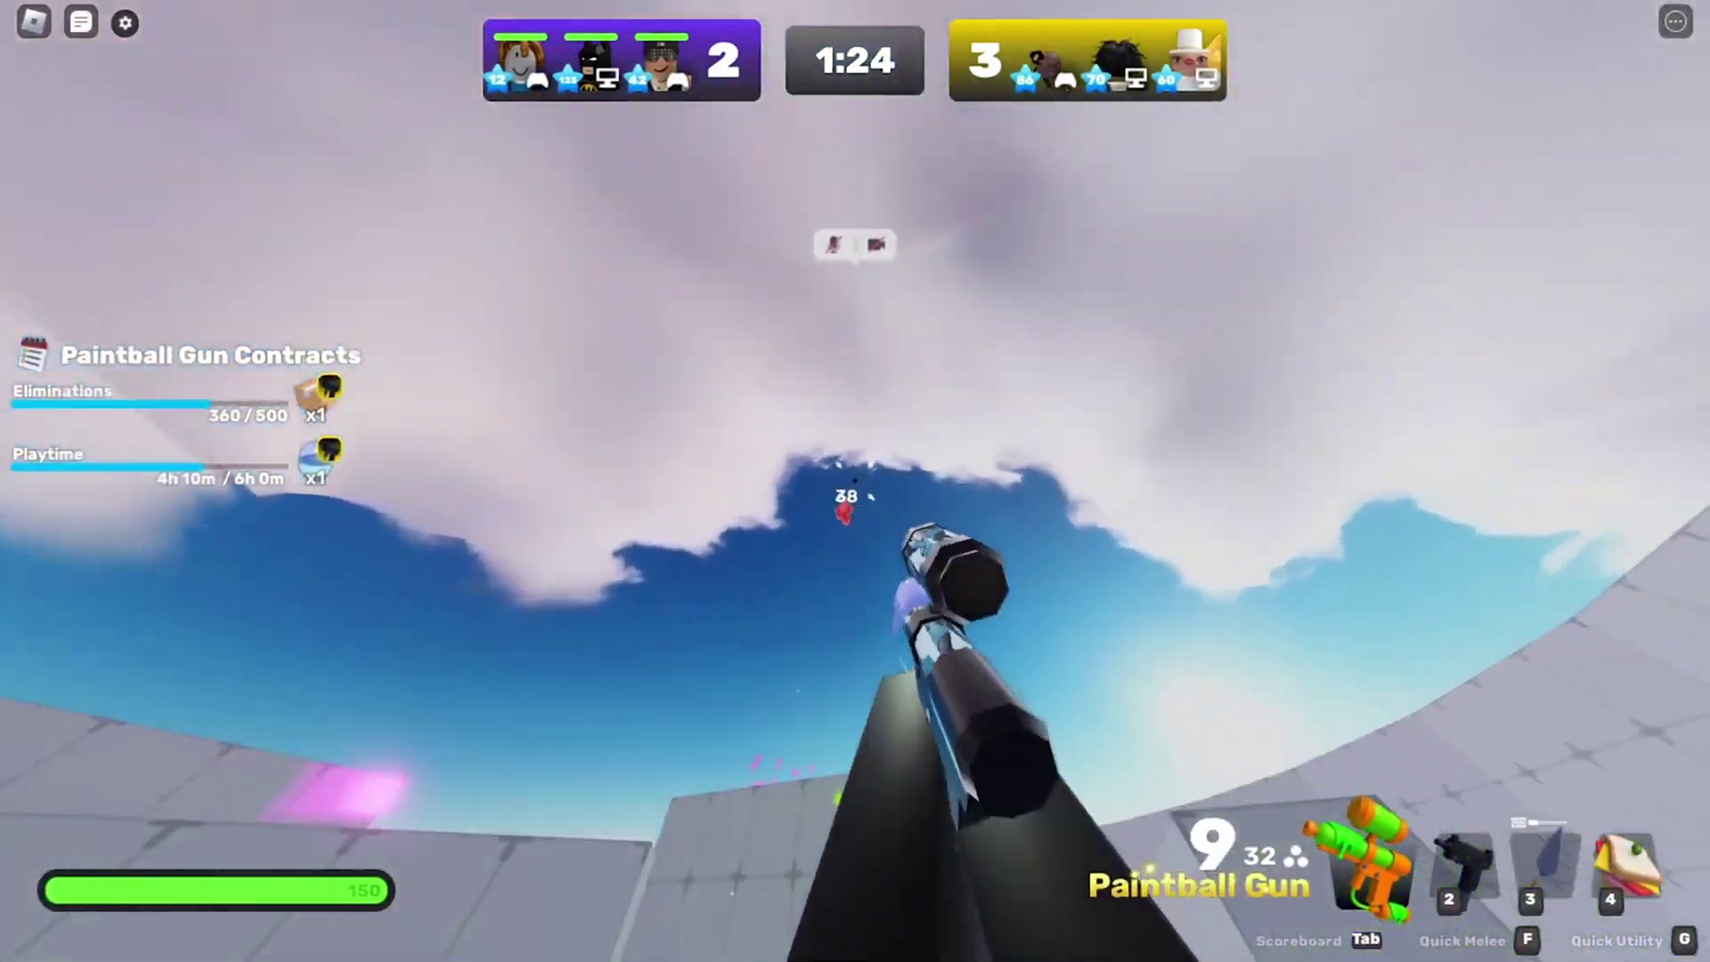
pyautogui.click(855, 481)
pyautogui.click(854, 481)
pyautogui.click(854, 481)
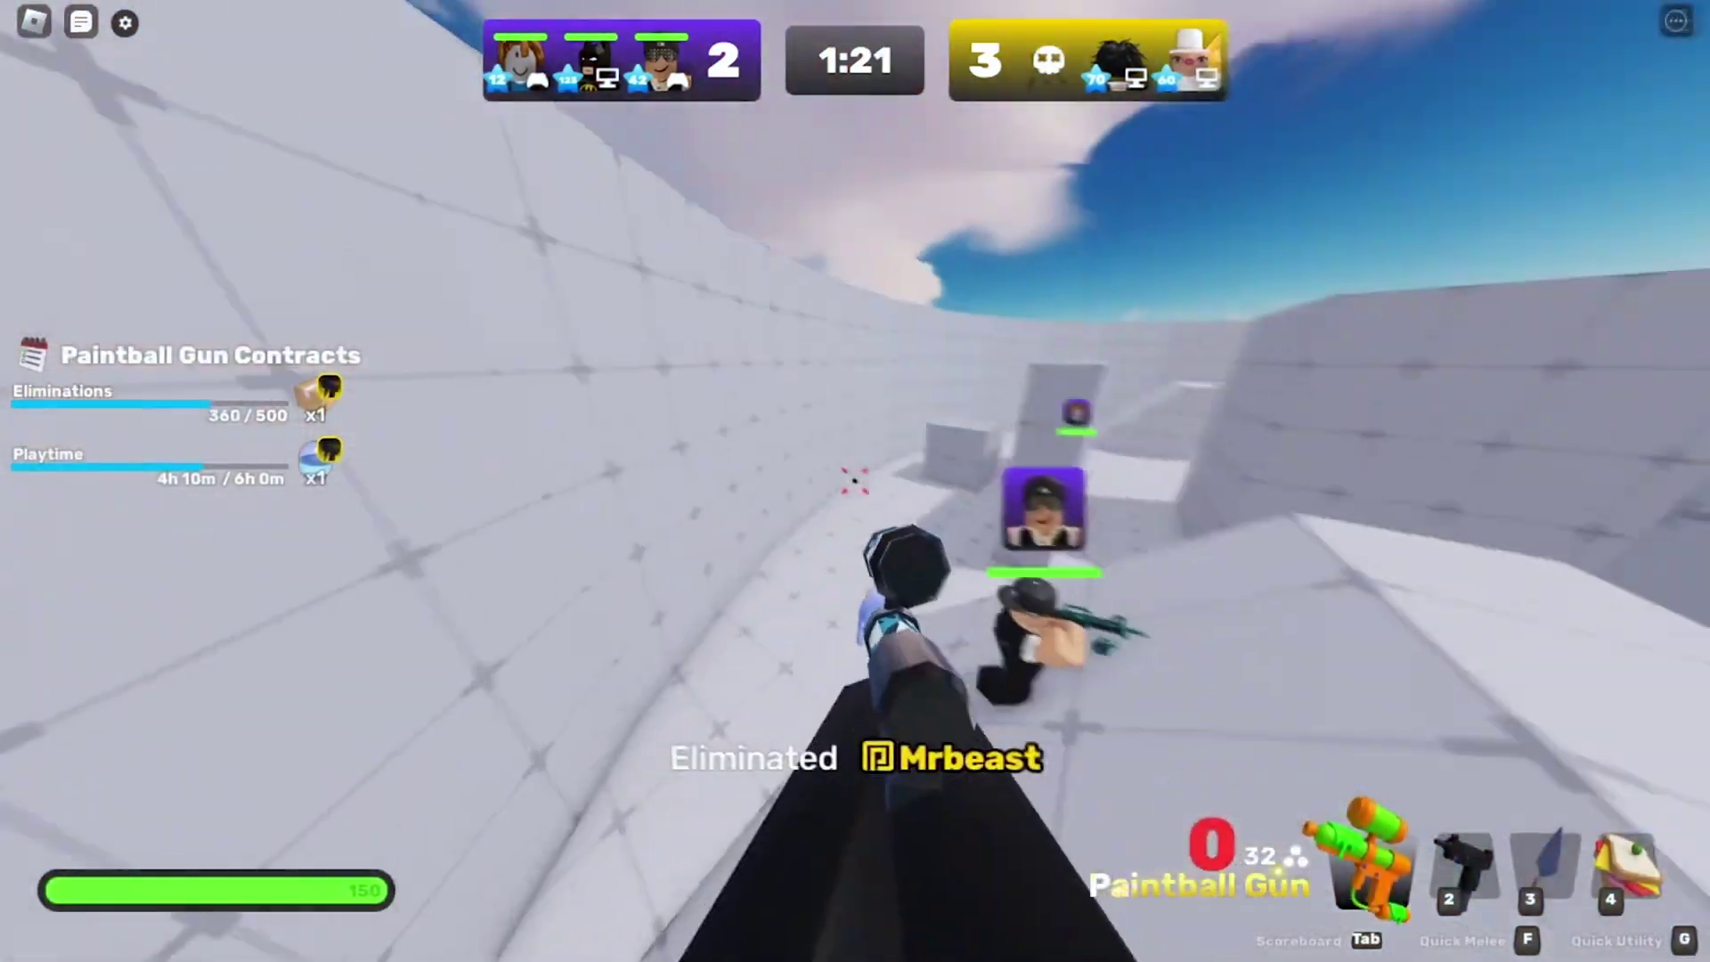
pyautogui.press('w')
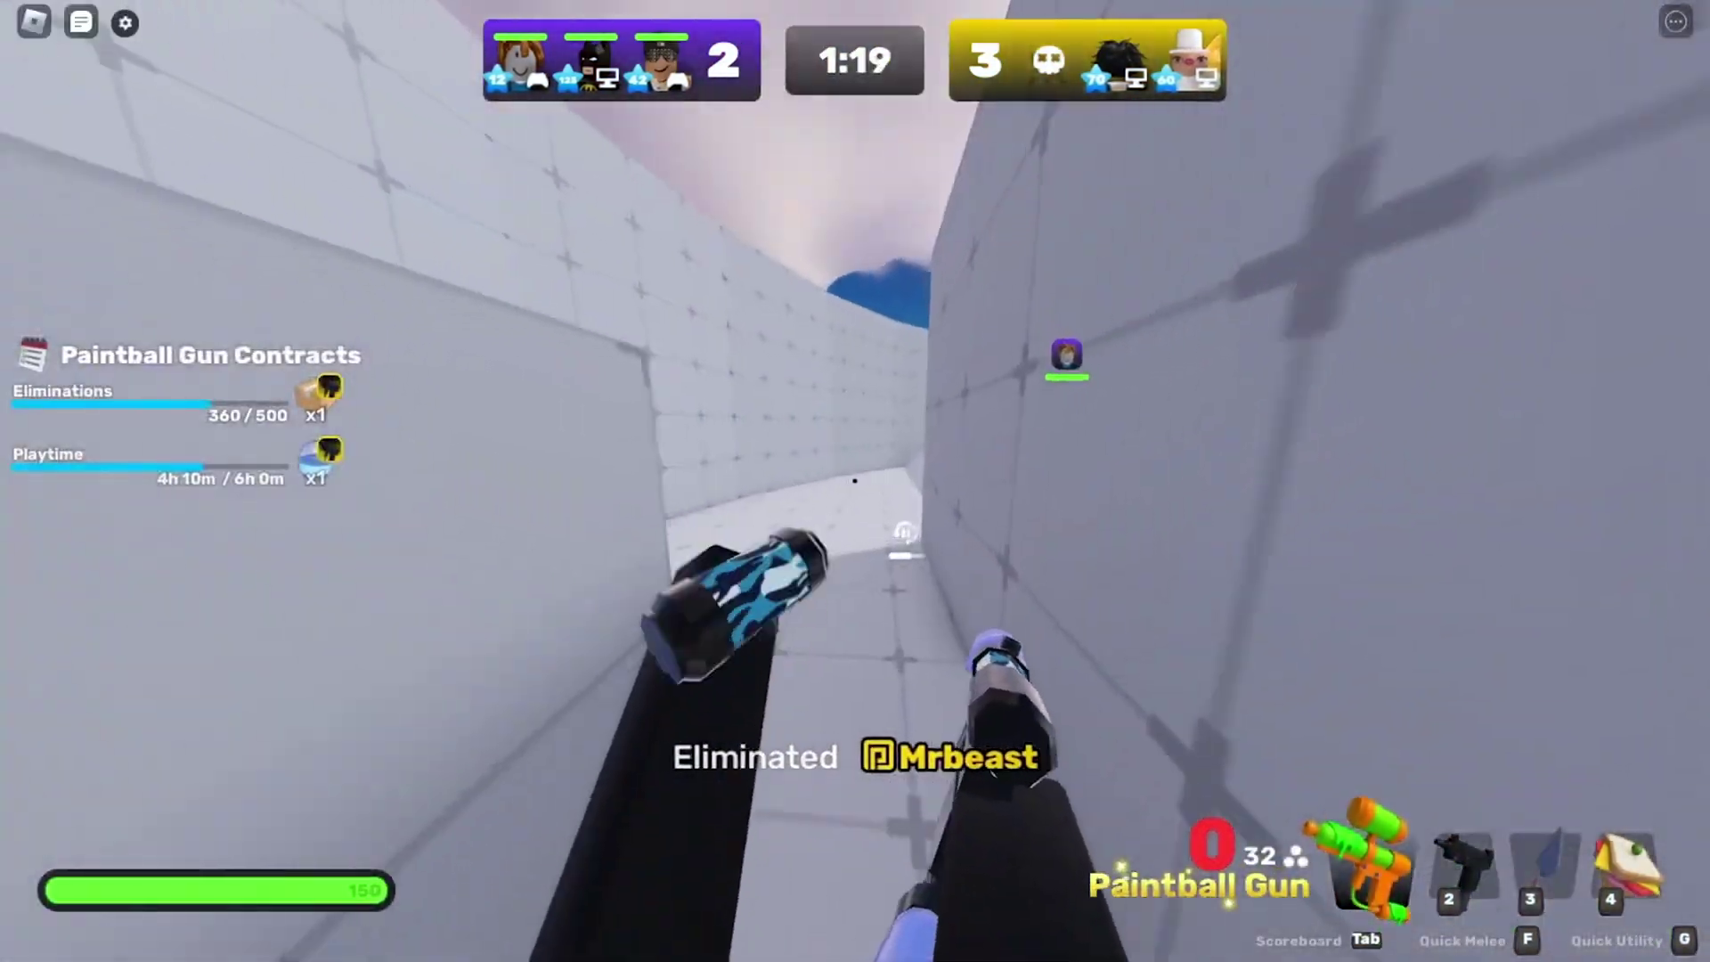
pyautogui.press('g')
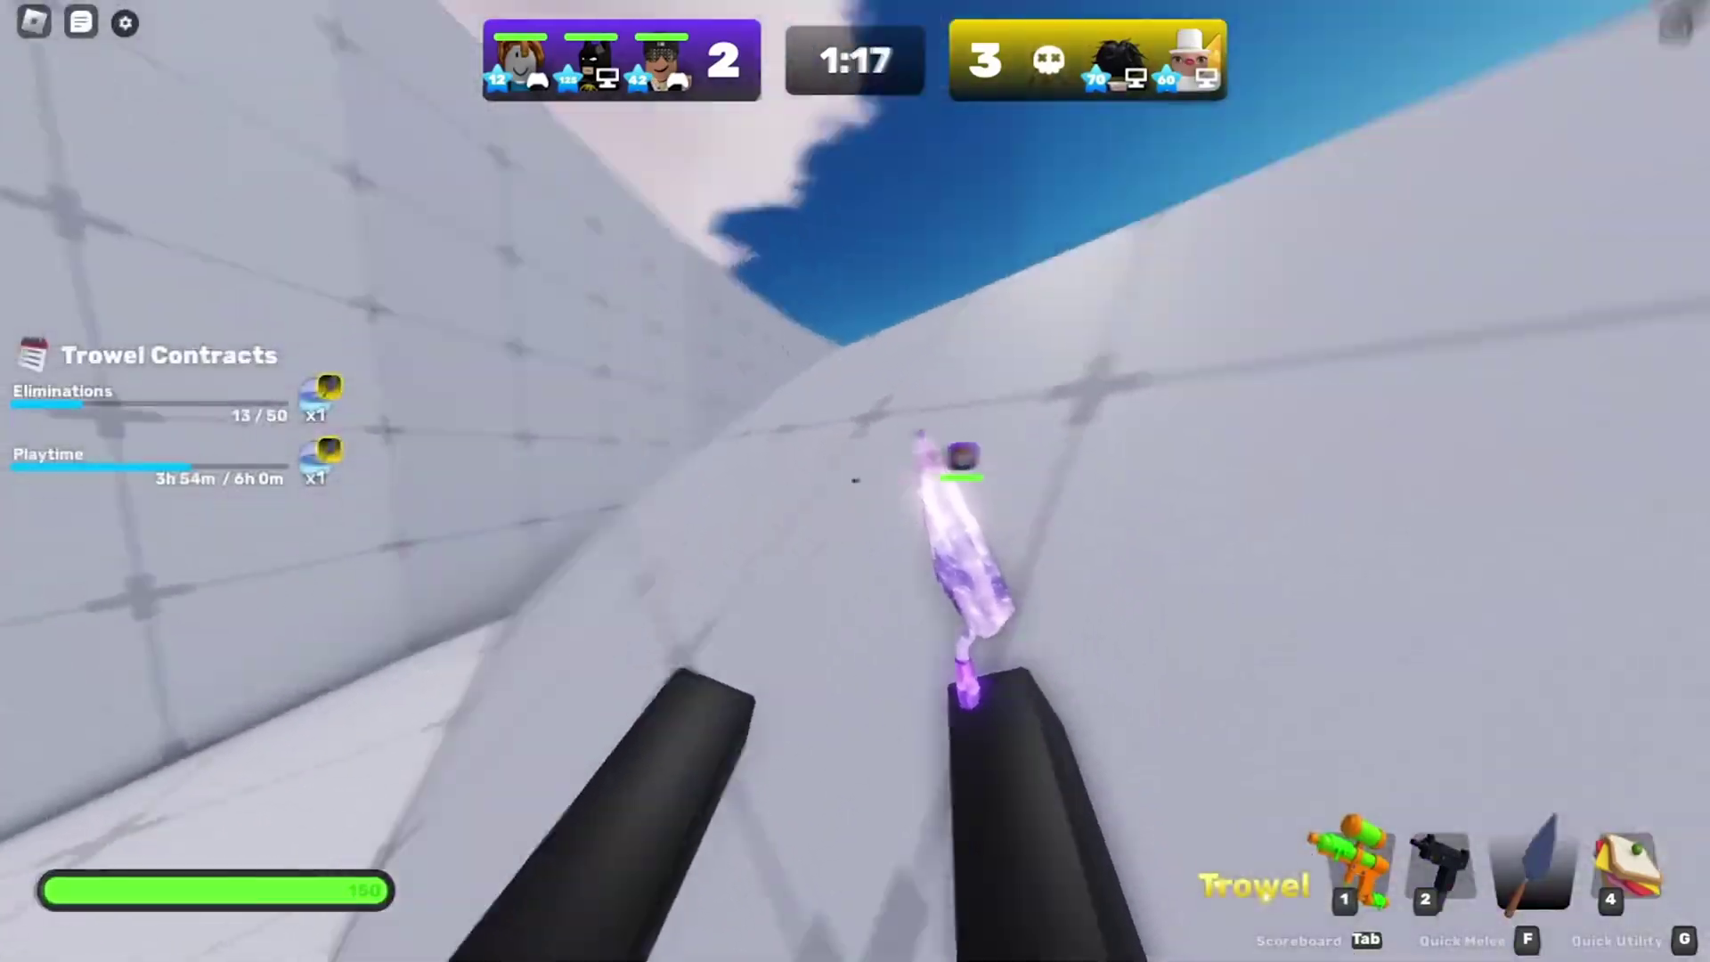
pyautogui.press('3')
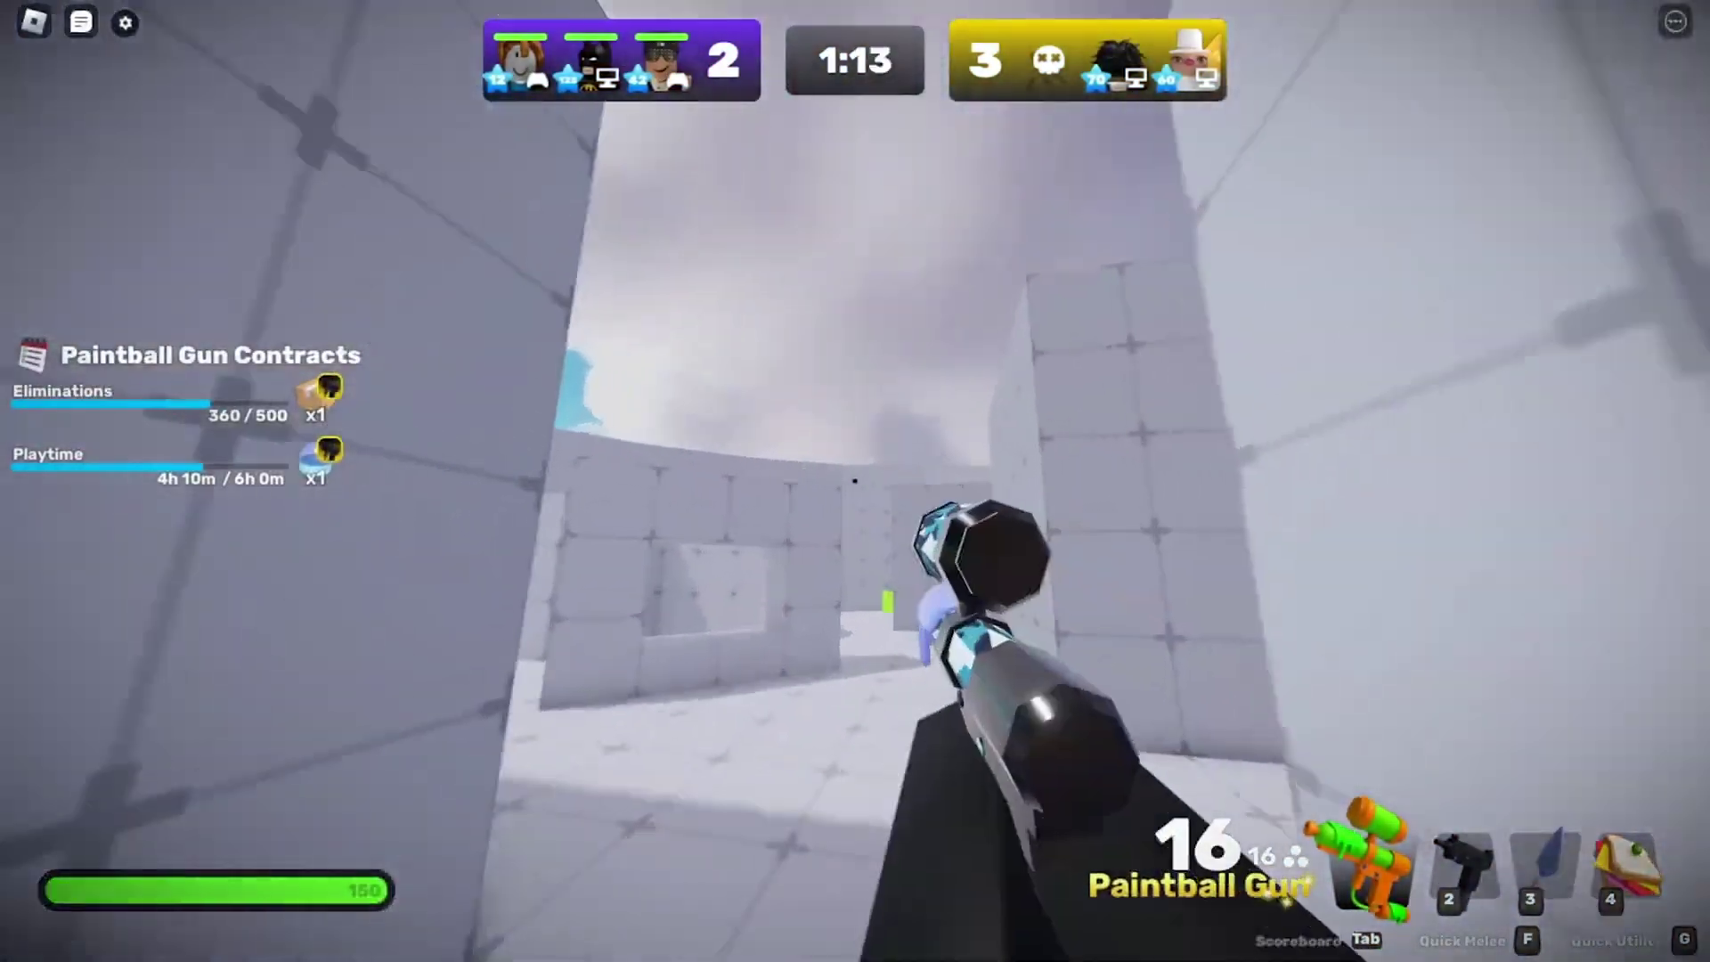
pyautogui.press('3')
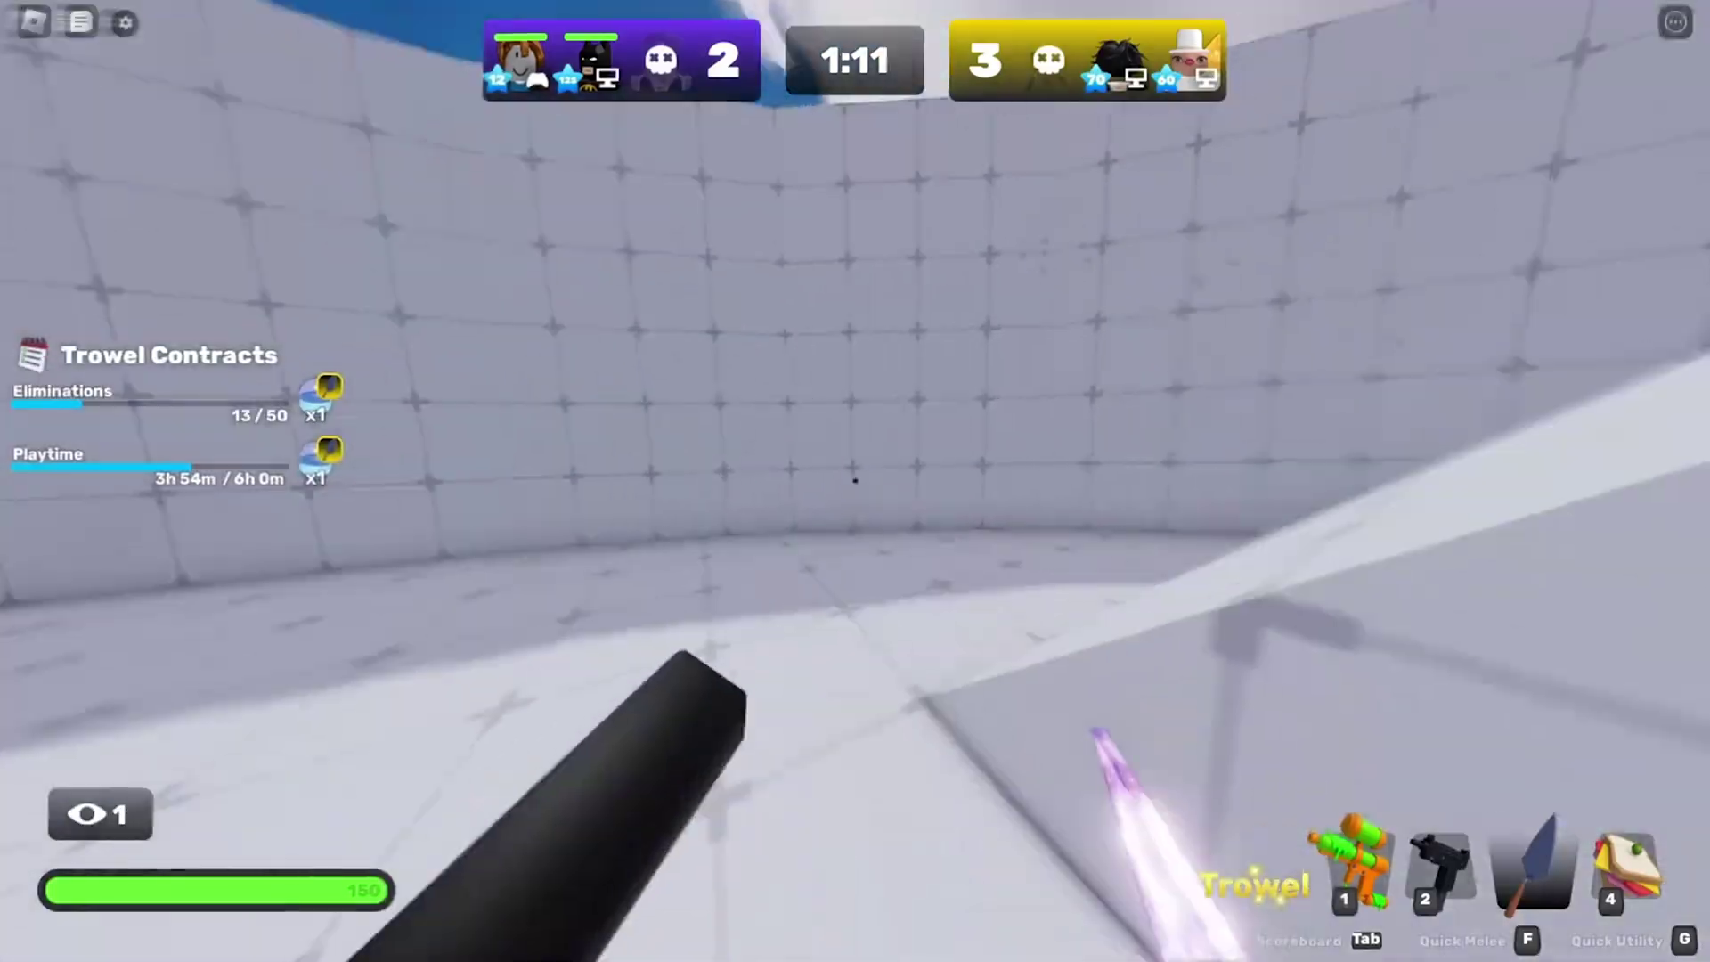
# - Build a Trowel wall for cover and finish the round with the Paintball Gun and Uzi
pyautogui.click(855, 481)
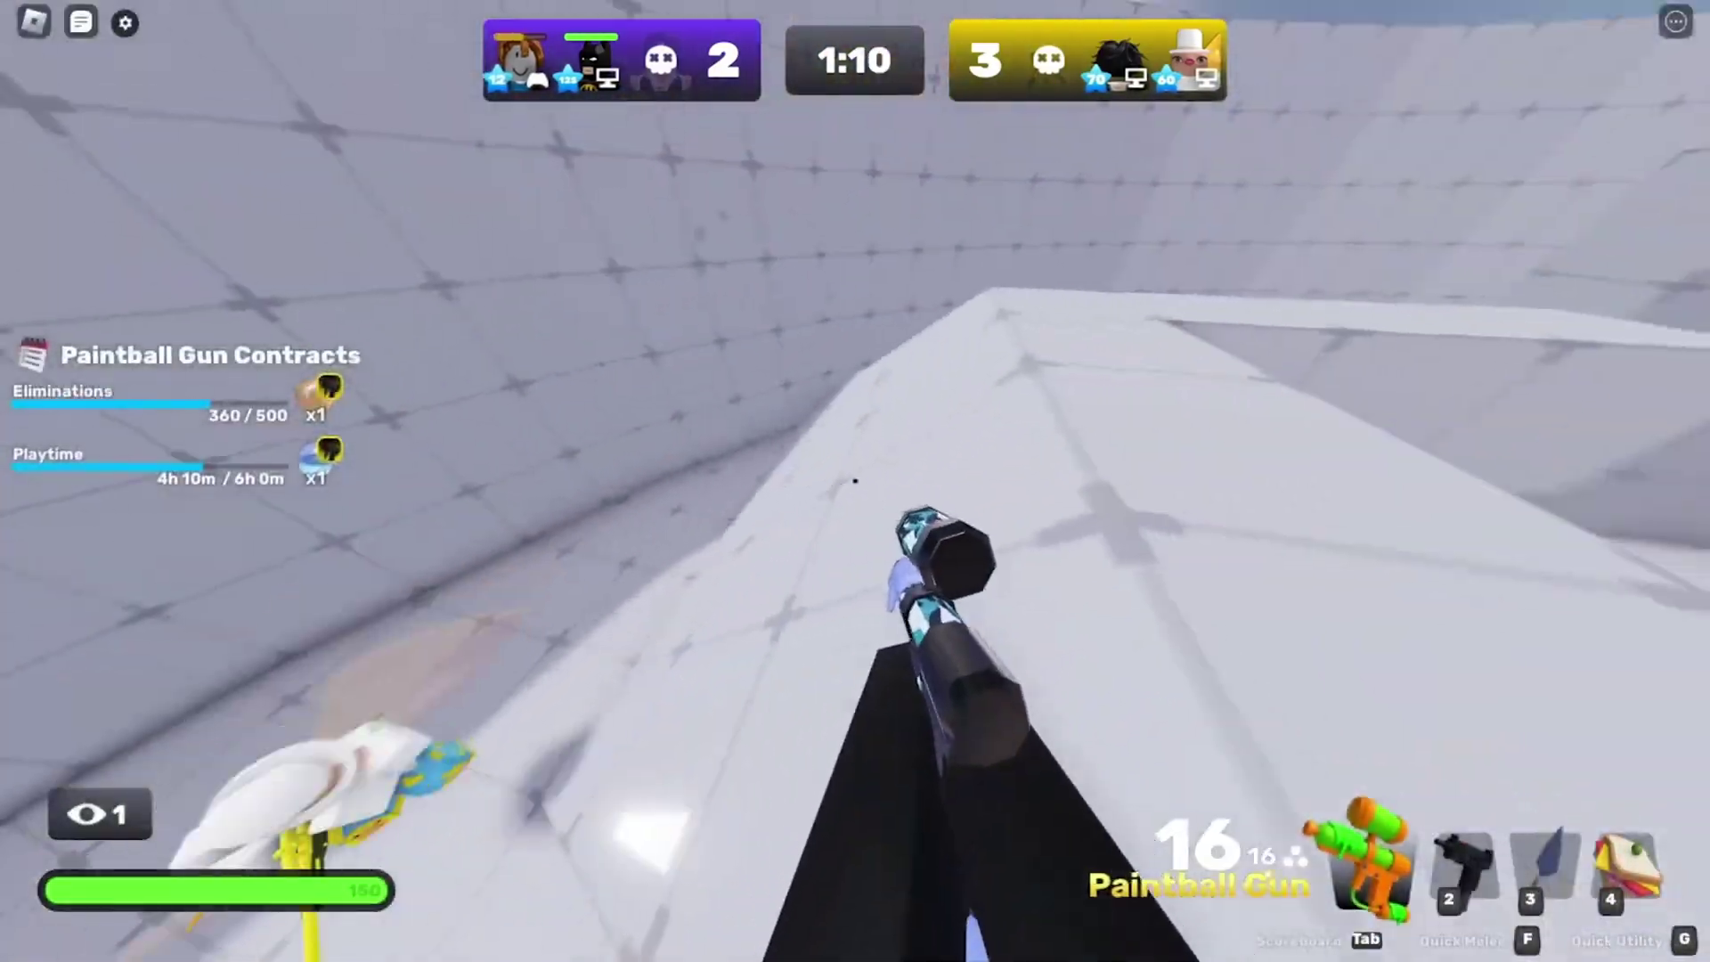
pyautogui.click(855, 481)
pyautogui.click(855, 481)
pyautogui.press('3')
pyautogui.press('2')
pyautogui.click(855, 481)
pyautogui.click(855, 481)
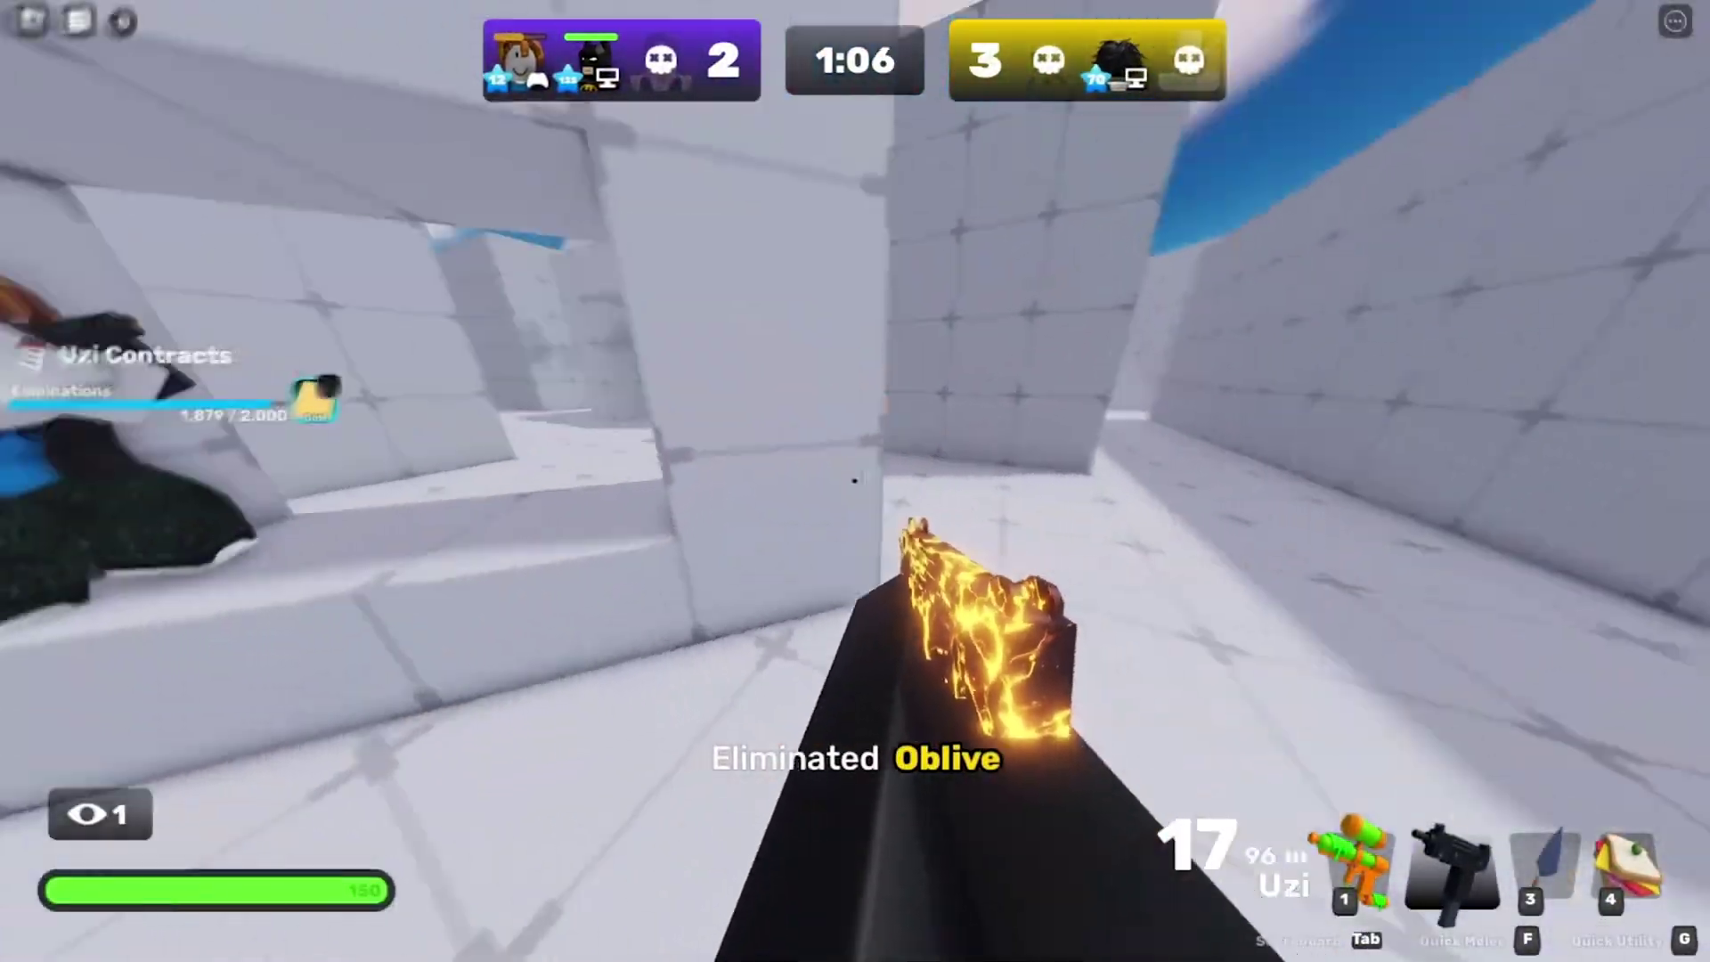
pyautogui.click(855, 481)
pyautogui.click(855, 481)
# - Build a Trowel wall in the new round and shoot paintballs at an opponent
pyautogui.press('3')
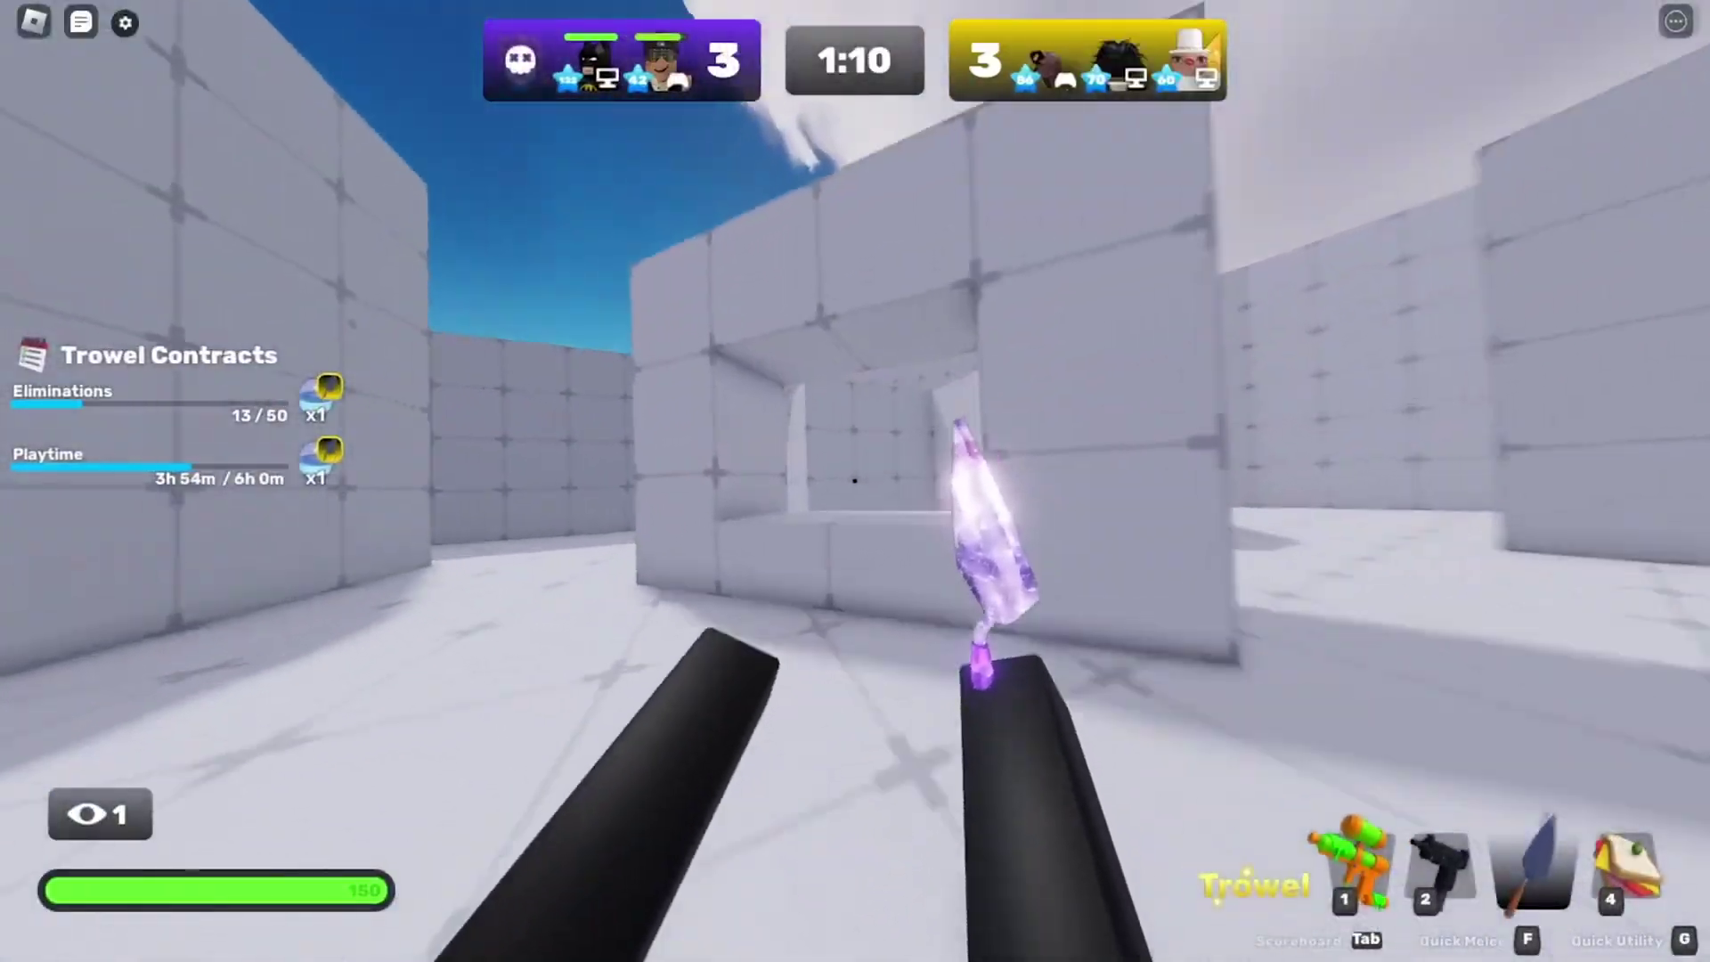
pyautogui.click(855, 481)
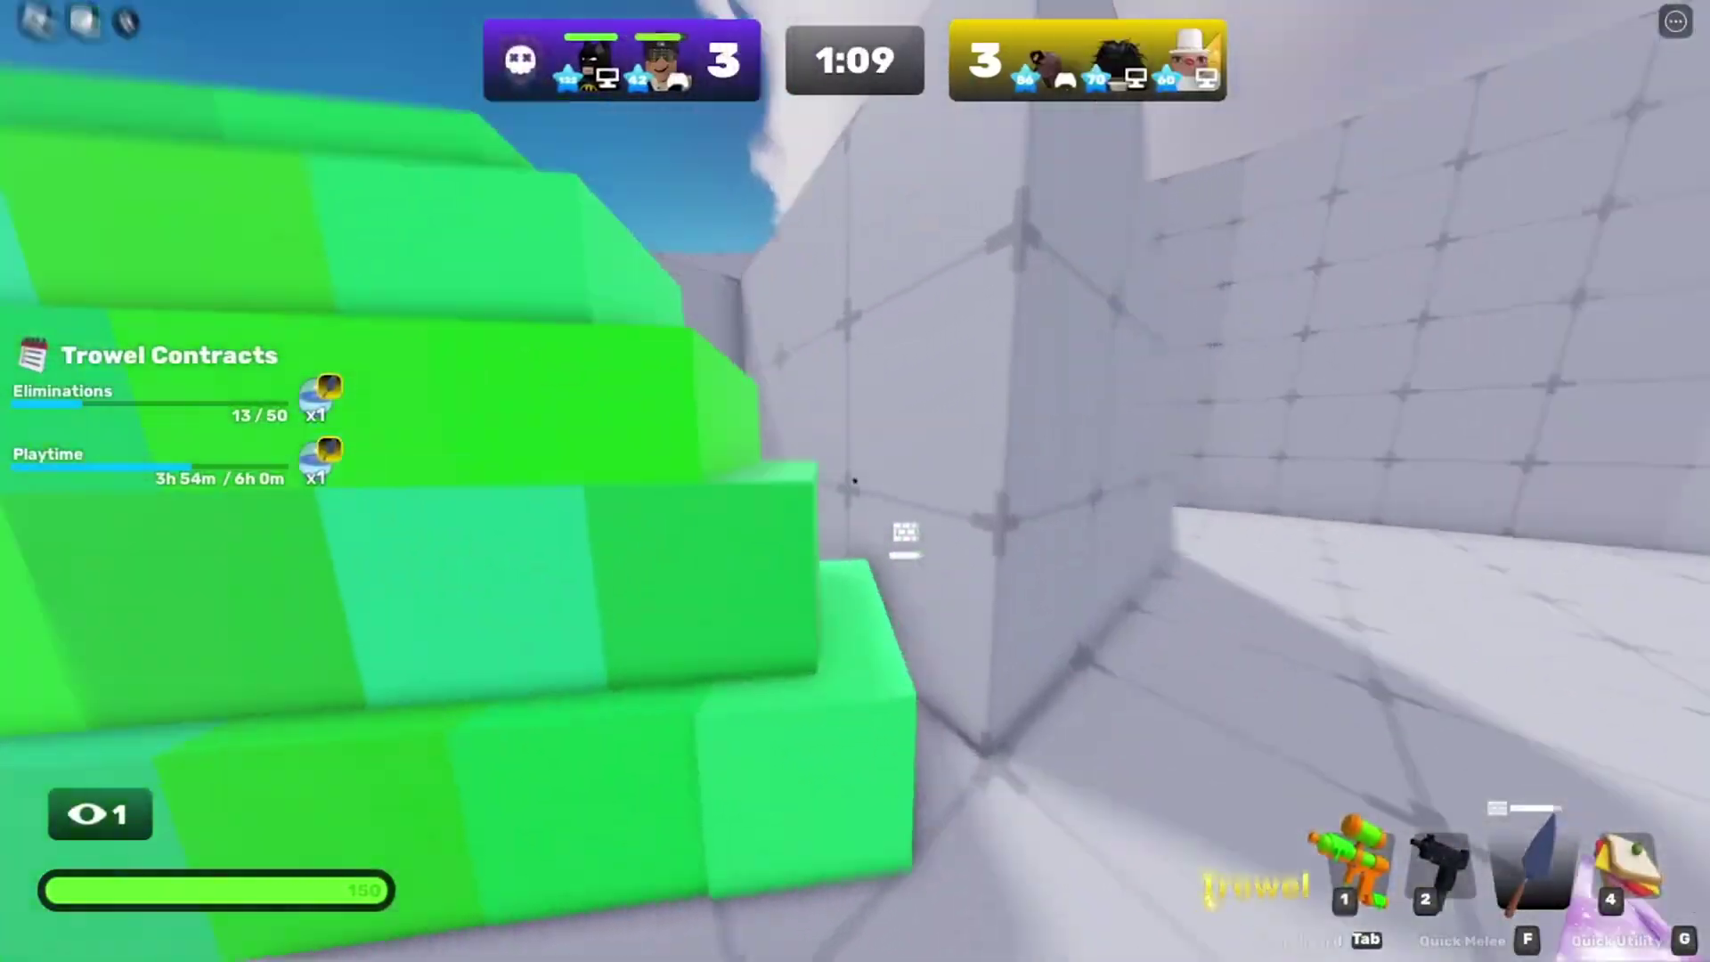
pyautogui.press('1')
pyautogui.click(856, 481)
pyautogui.click(855, 481)
# - Cycle through the equipped weapons and switch to the Medkit
pyautogui.press('3')
pyautogui.press('2')
pyautogui.press('3')
pyautogui.press('4')
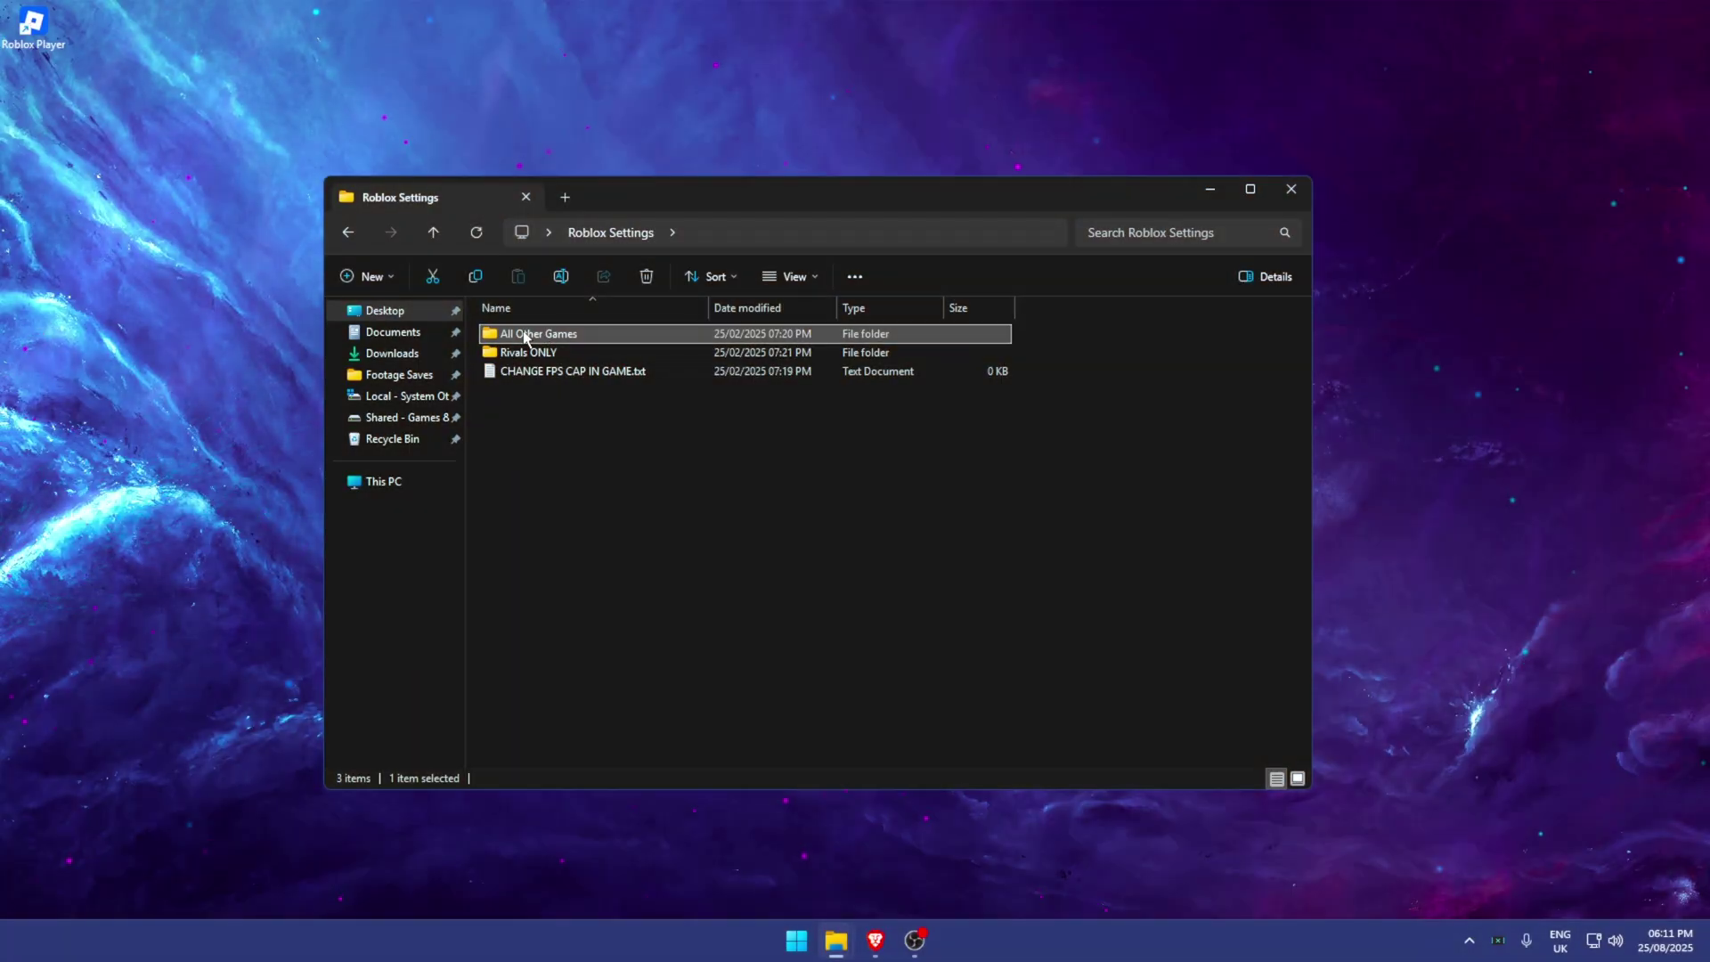
# - Copy ClientAppSettings.json from the All Other Games folder
pyautogui.doubleClick(517, 336)
pyautogui.moveTo(535, 334); pyautogui.dragTo(604, 329)
pyautogui.doubleClick(604, 330)
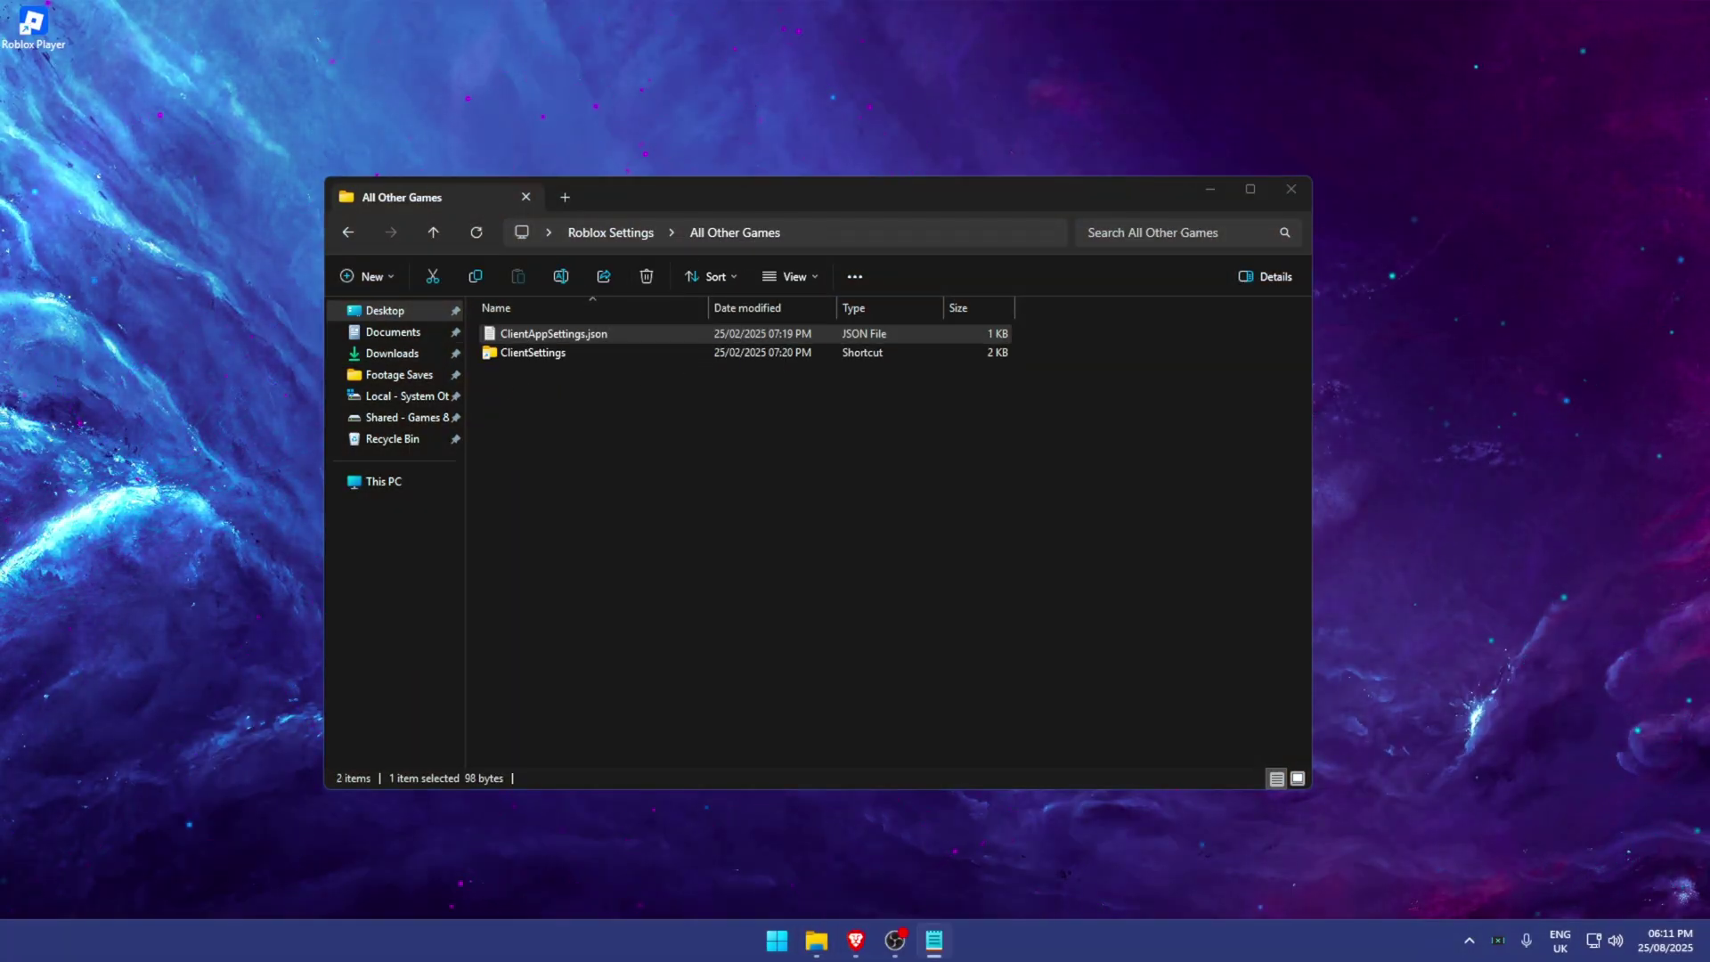
pyautogui.rightClick(621, 336)
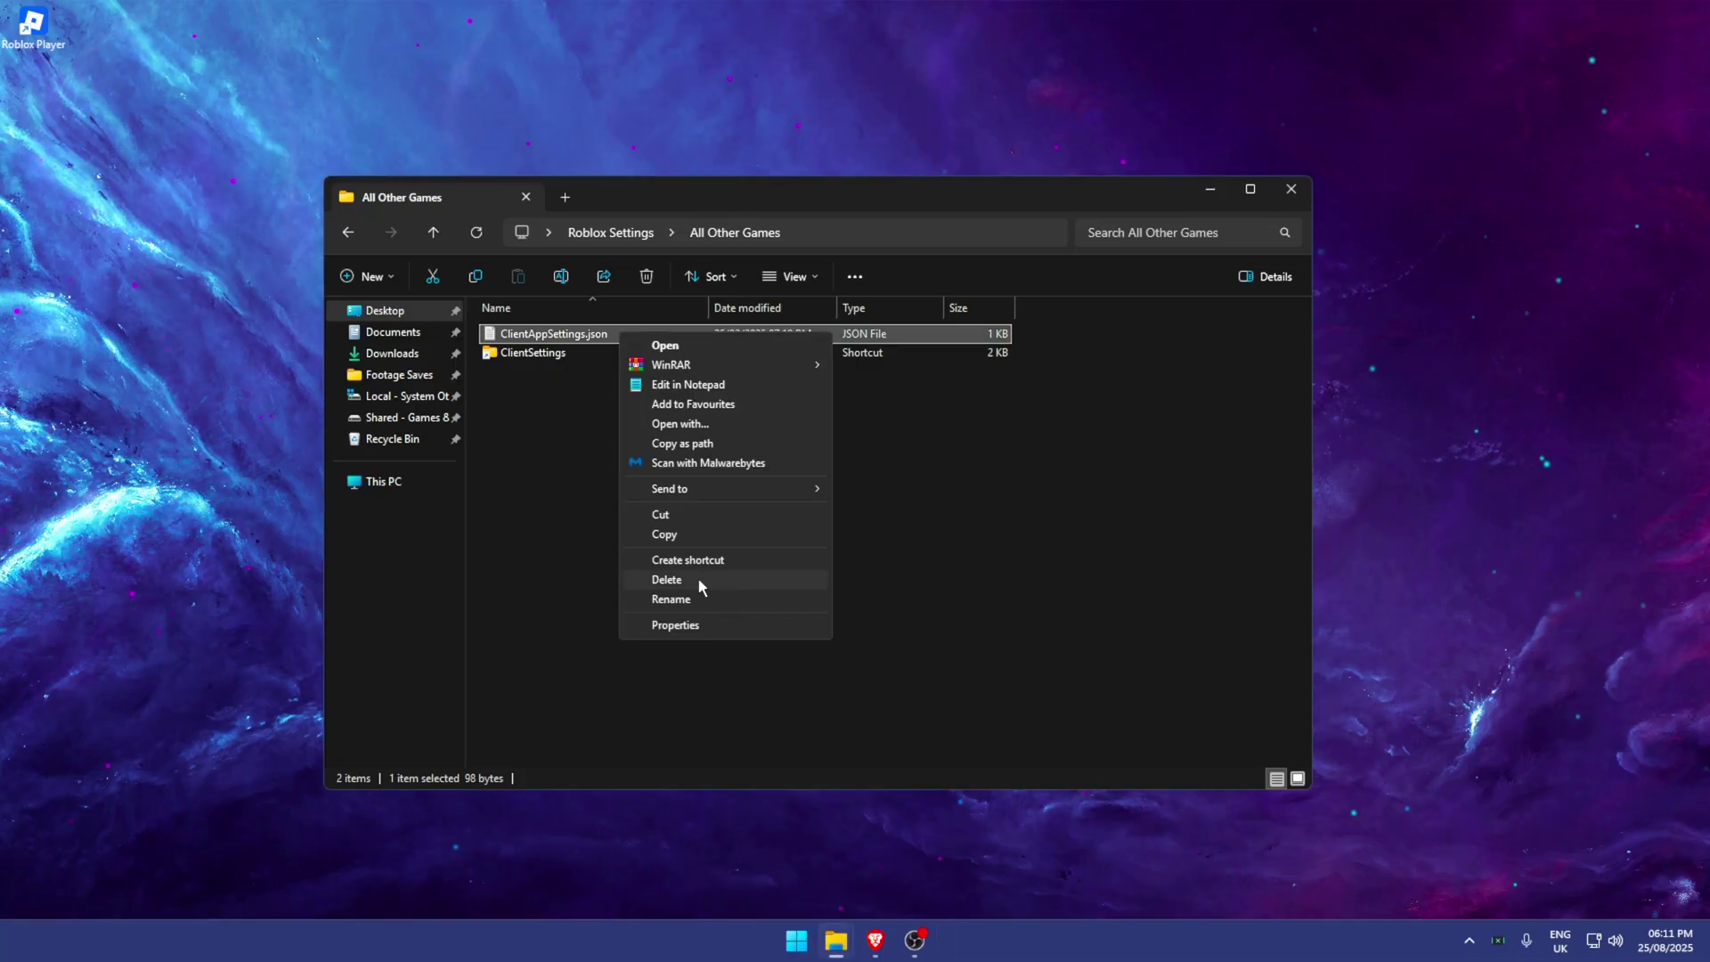
pyautogui.click(666, 535)
pyautogui.doubleClick(532, 353)
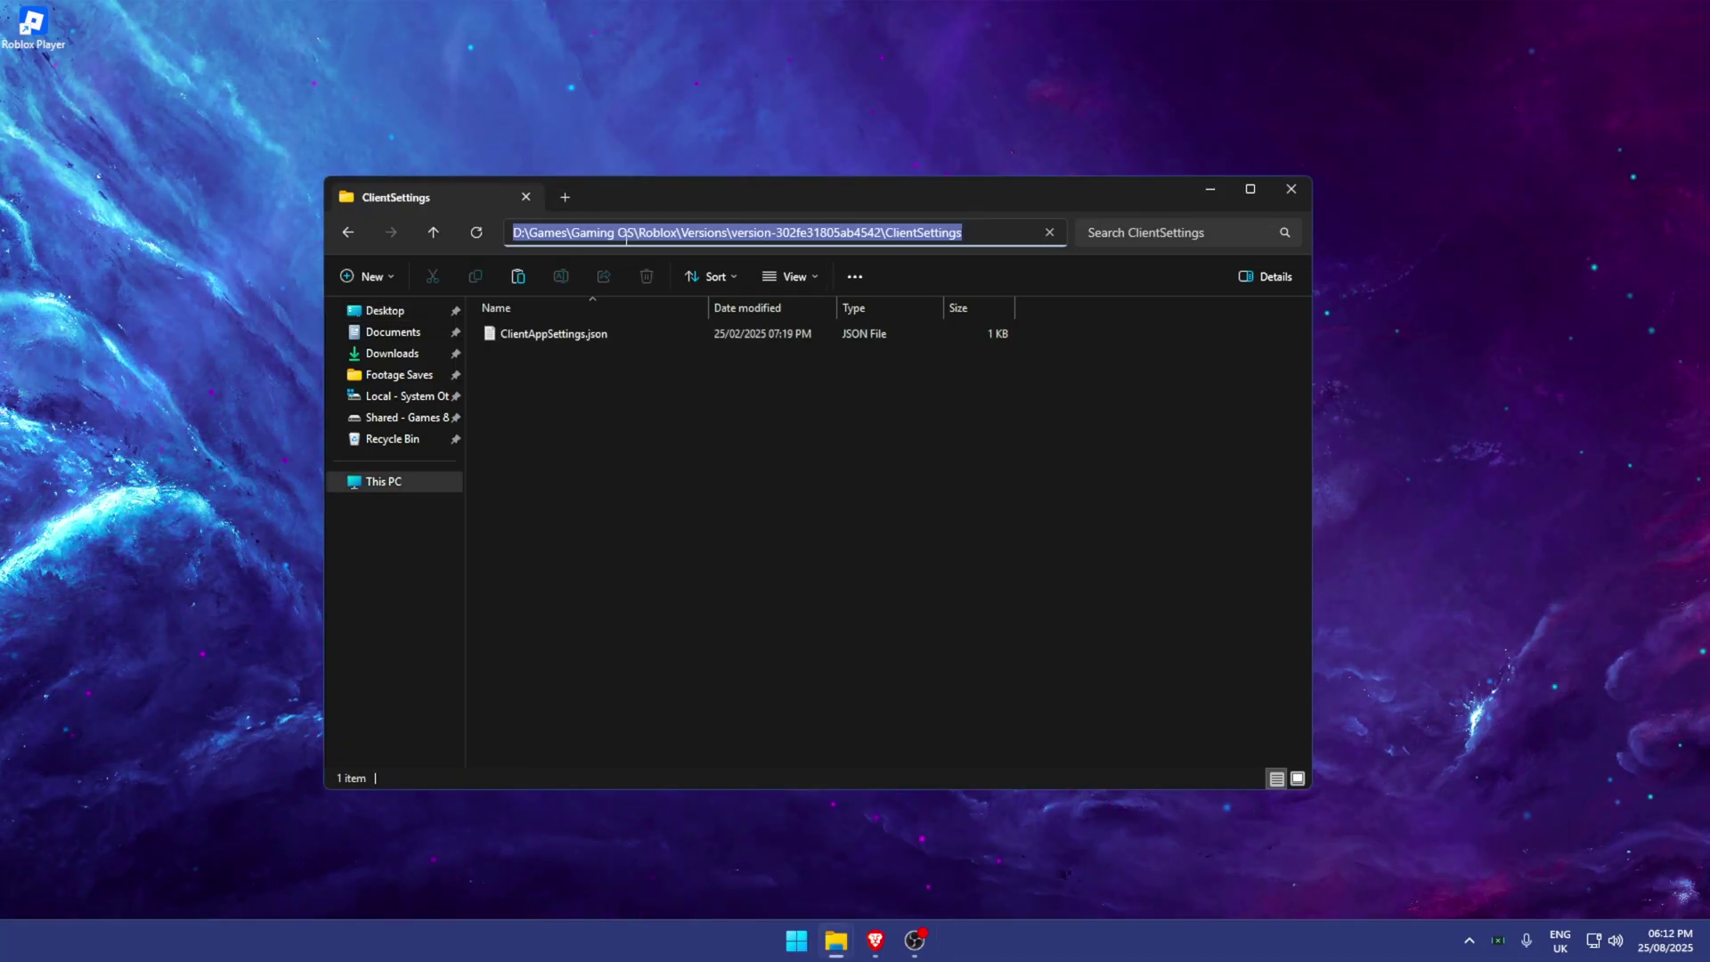
pyautogui.click(638, 233)
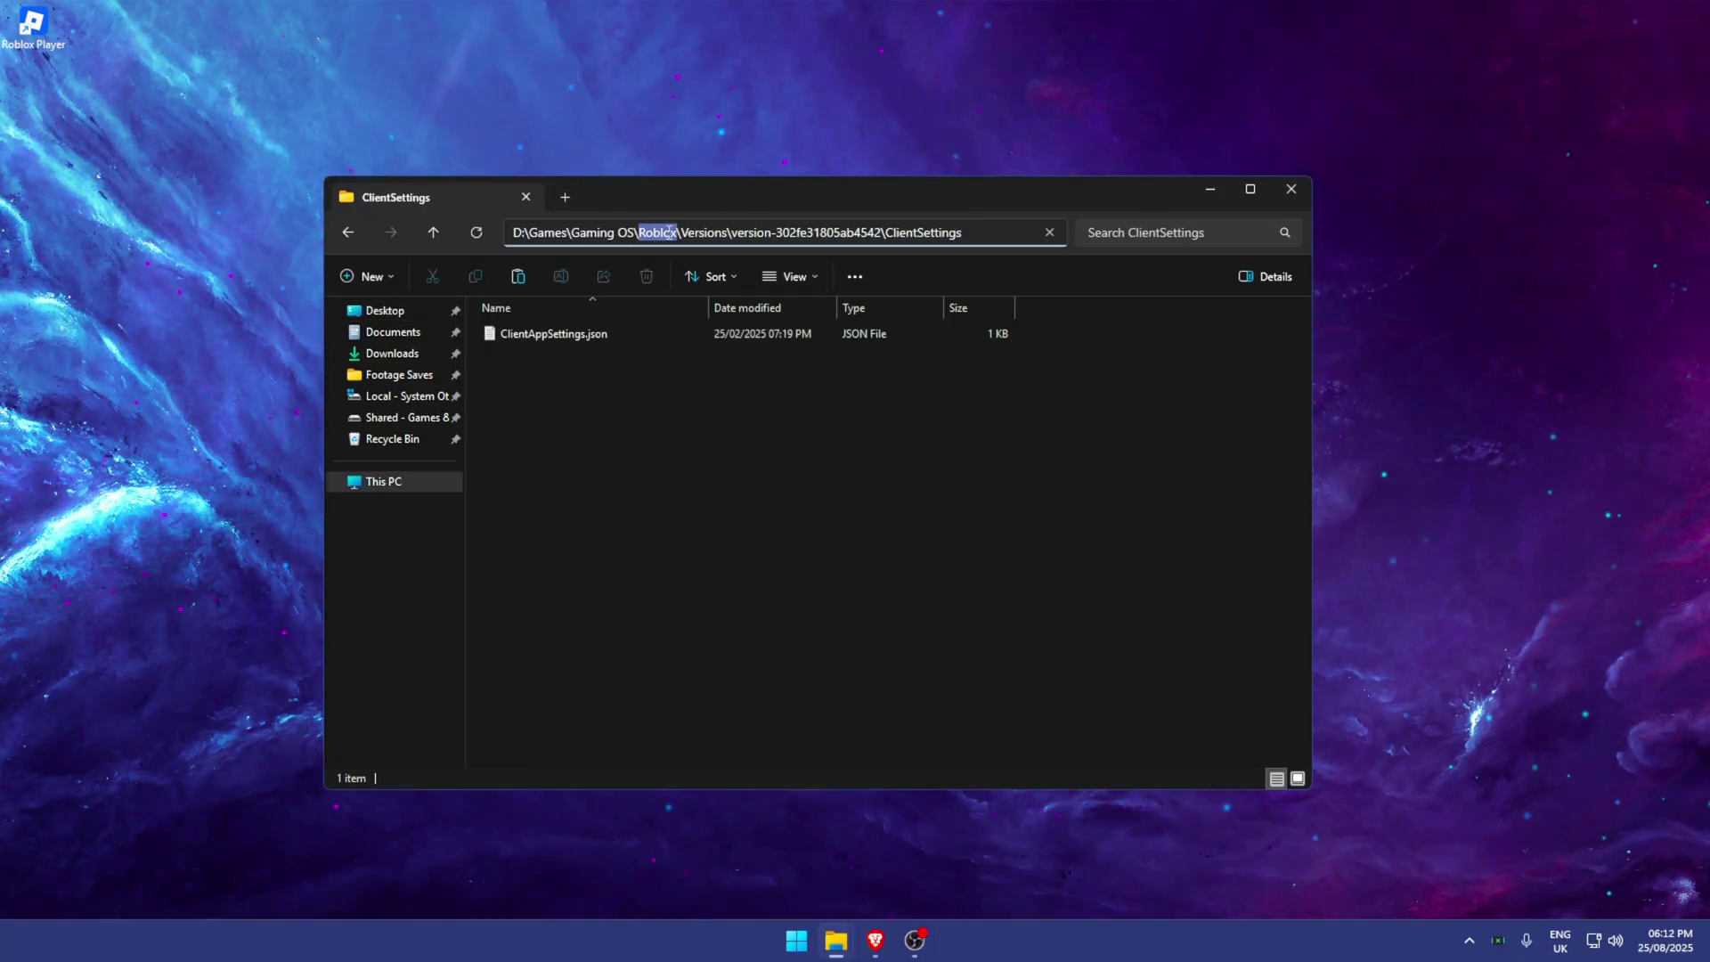
# - In a new File Explorer window, browse the D: and C: drives including Program Files
pyautogui.press('super+e')
pyautogui.click(426, 440)
pyautogui.click(424, 426)
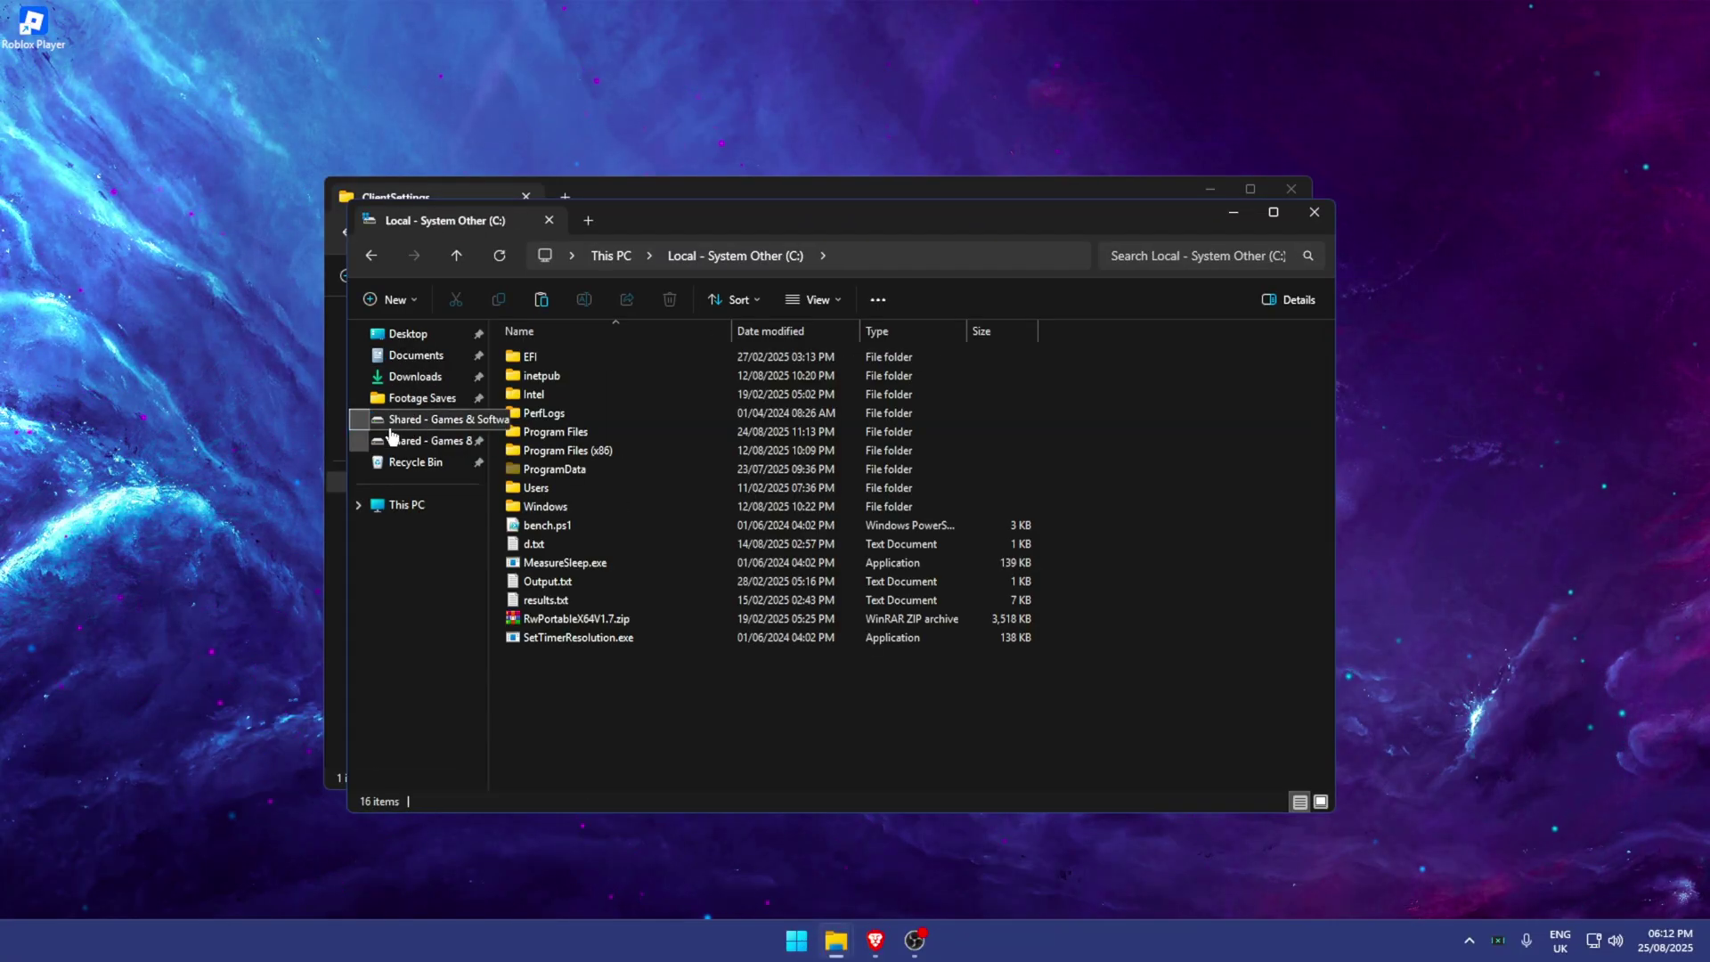
pyautogui.moveTo(634, 426); pyautogui.dragTo(690, 777)
pyautogui.hotkey('ctrl', 'a')
pyautogui.click(545, 468)
pyautogui.doubleClick(555, 431)
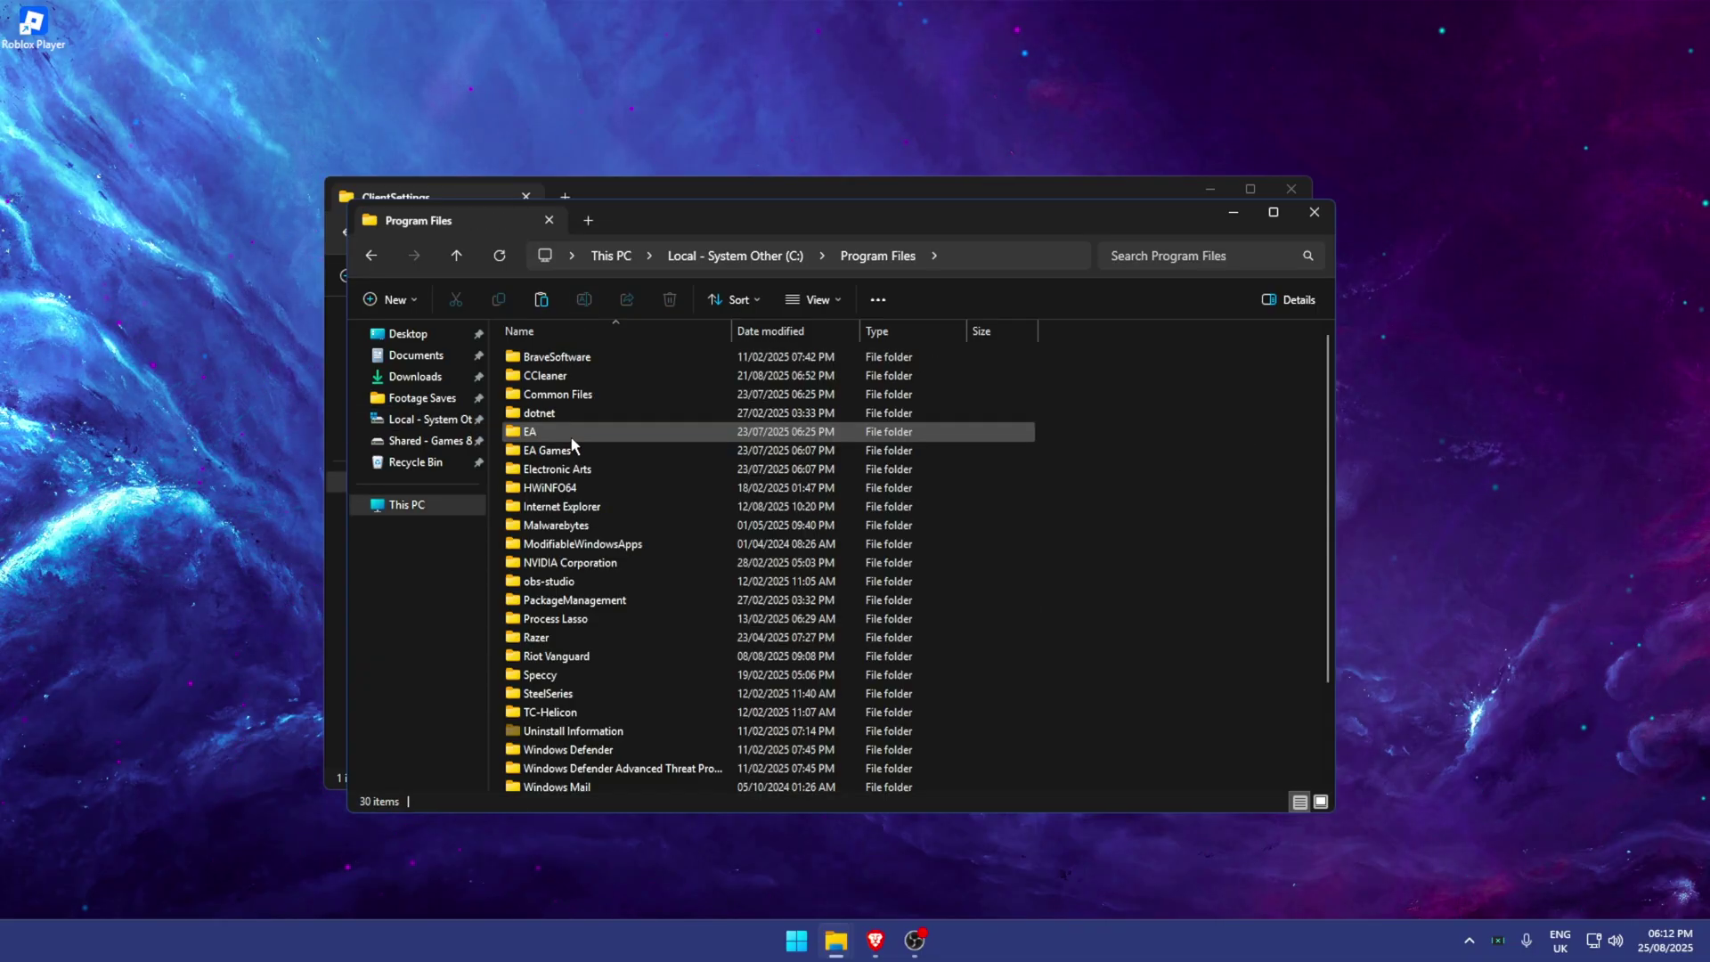
pyautogui.click(372, 256)
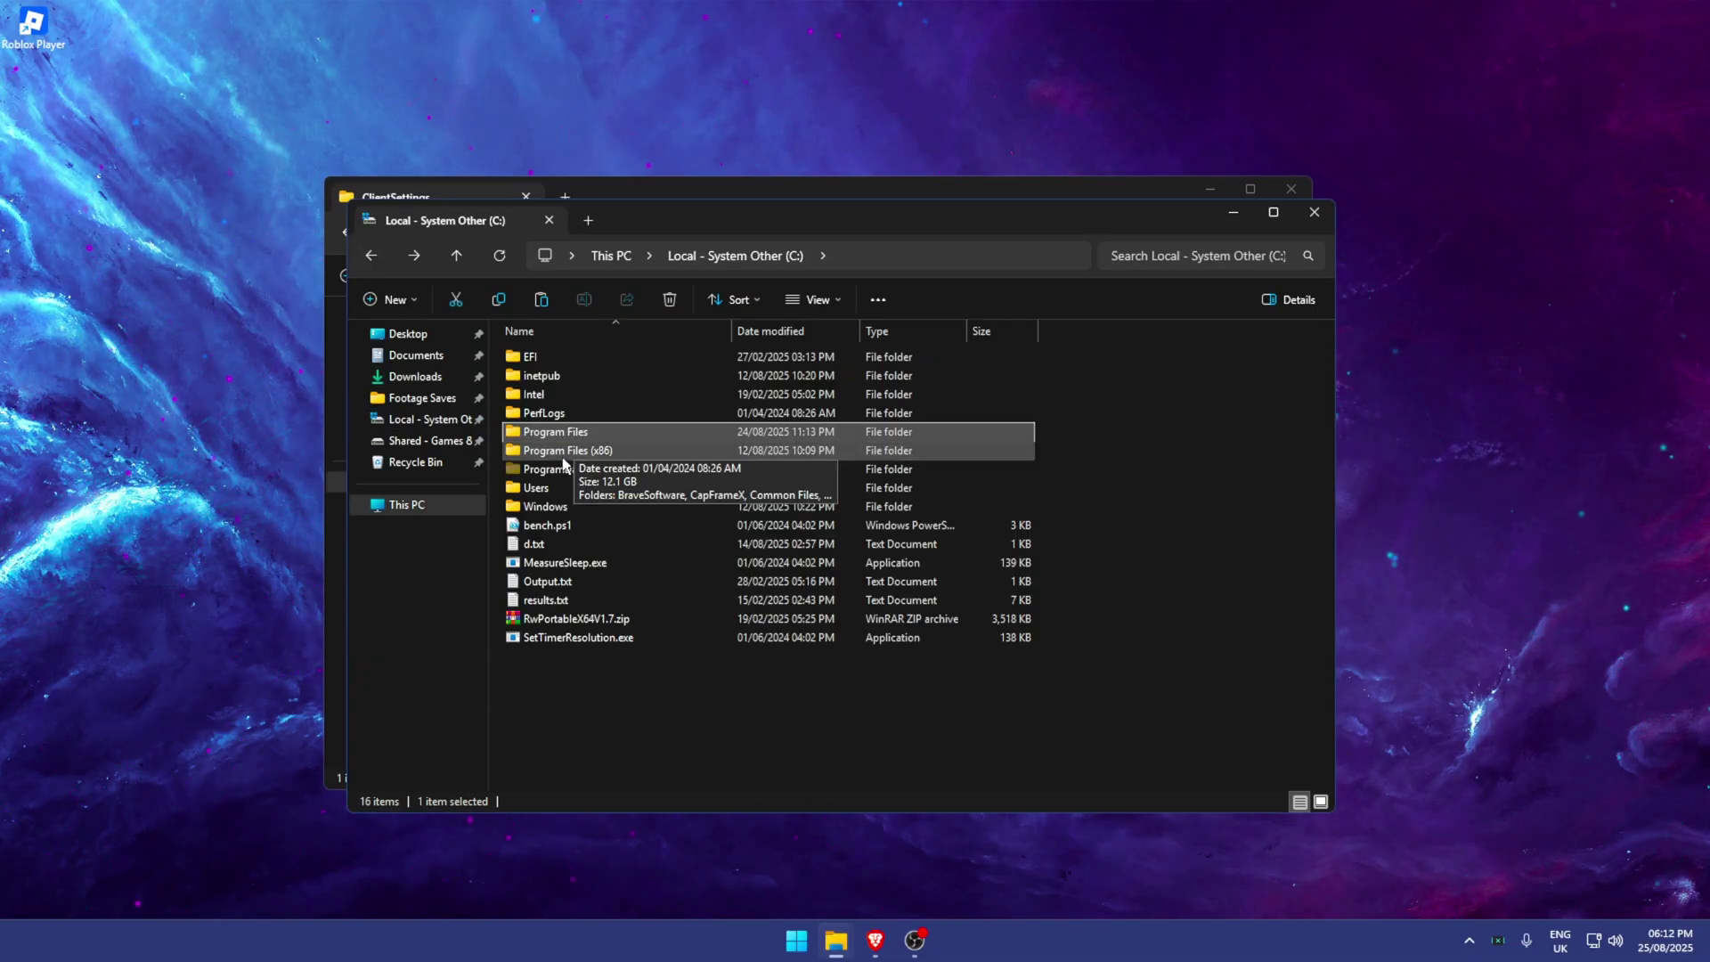
# - Go to Gaming OS\Roblox\Versions\current version\ClientSettings and bring up its paste menu
pyautogui.click(613, 456)
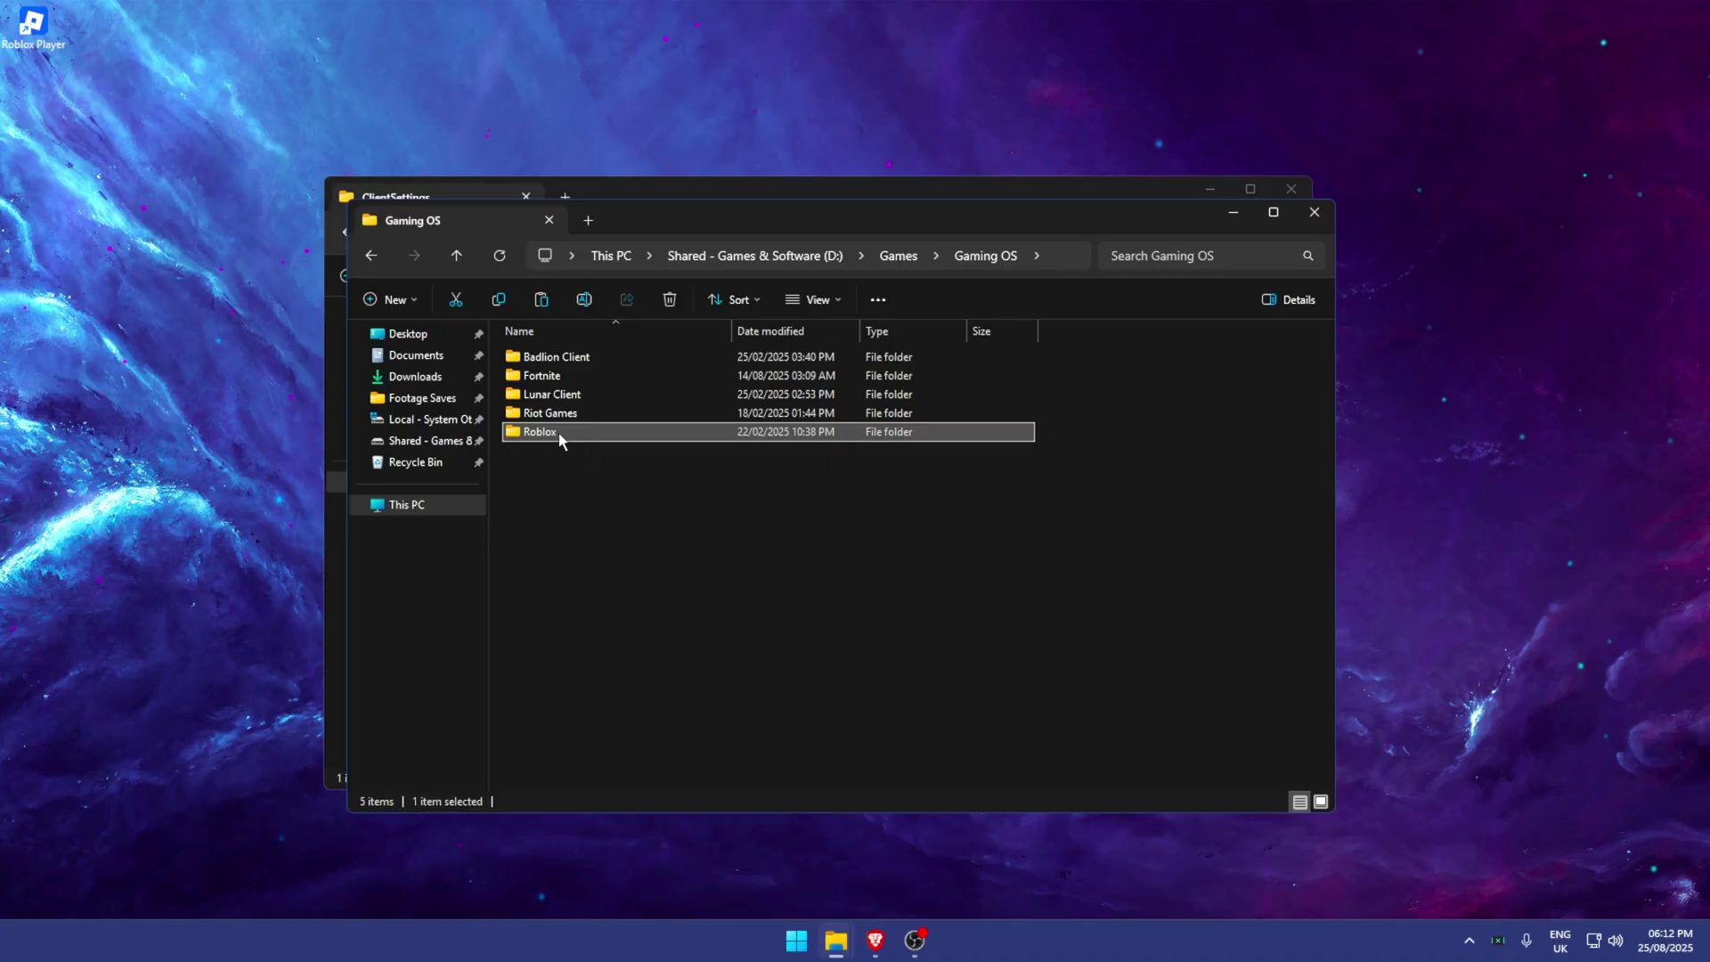
pyautogui.doubleClick(558, 433)
pyautogui.doubleClick(551, 358)
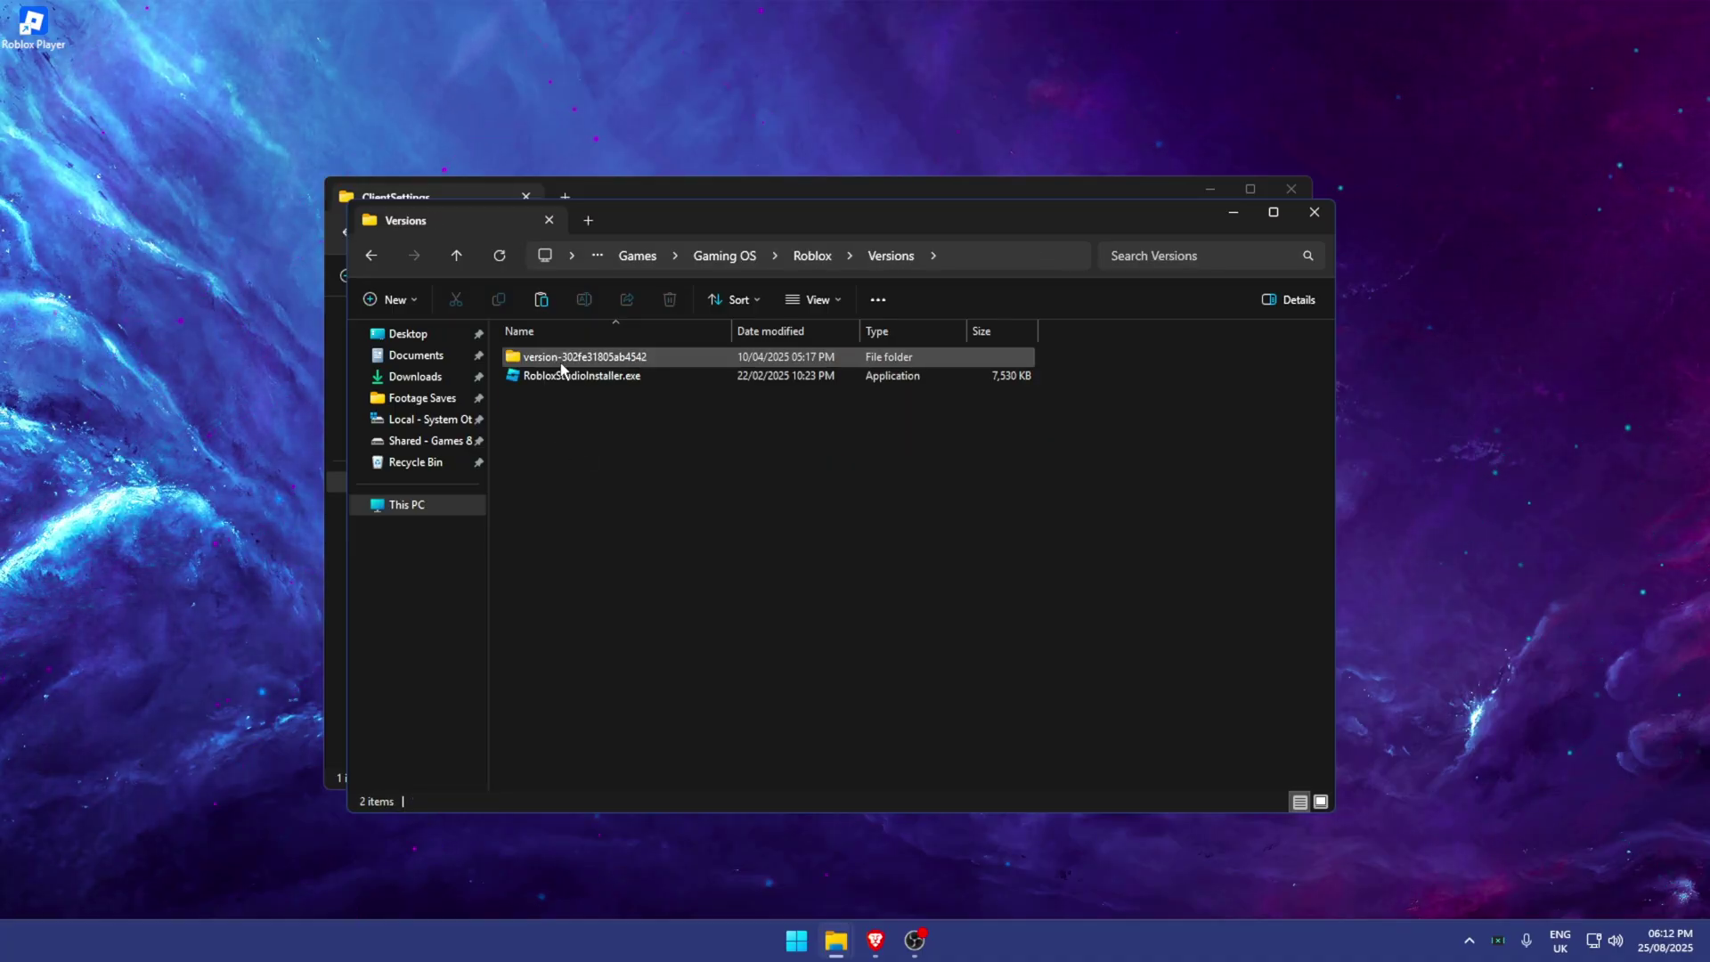
pyautogui.doubleClick(585, 358)
pyautogui.doubleClick(534, 357)
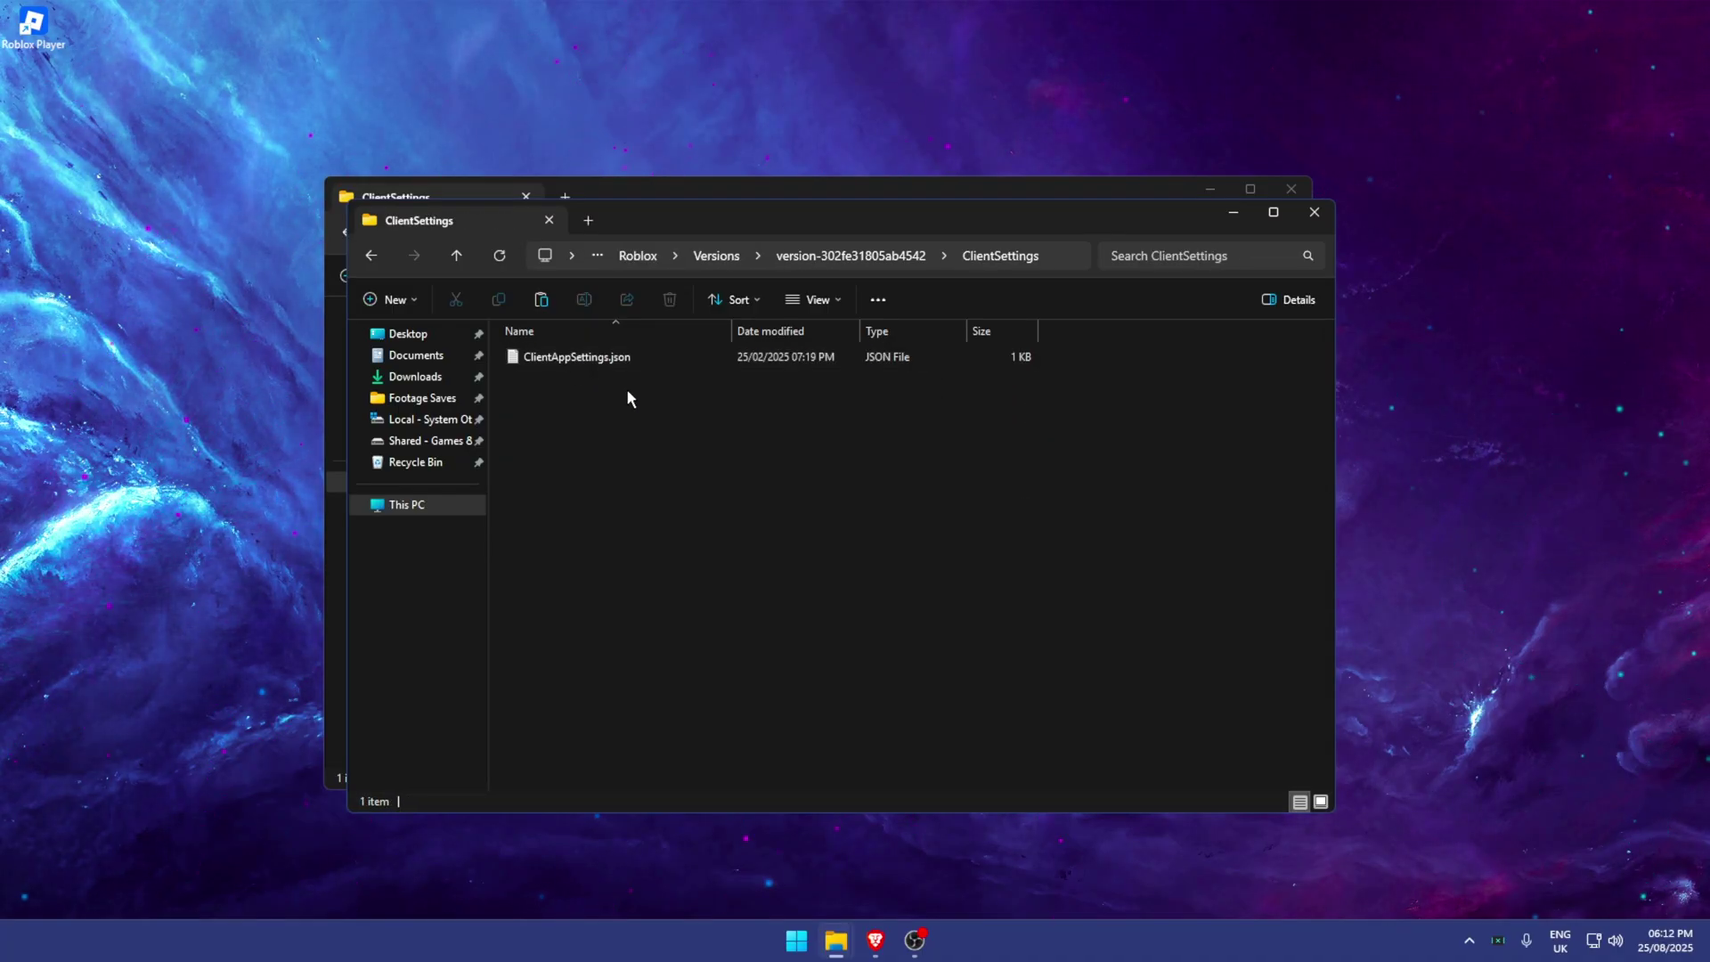
pyautogui.moveTo(627, 389); pyautogui.dragTo(613, 362)
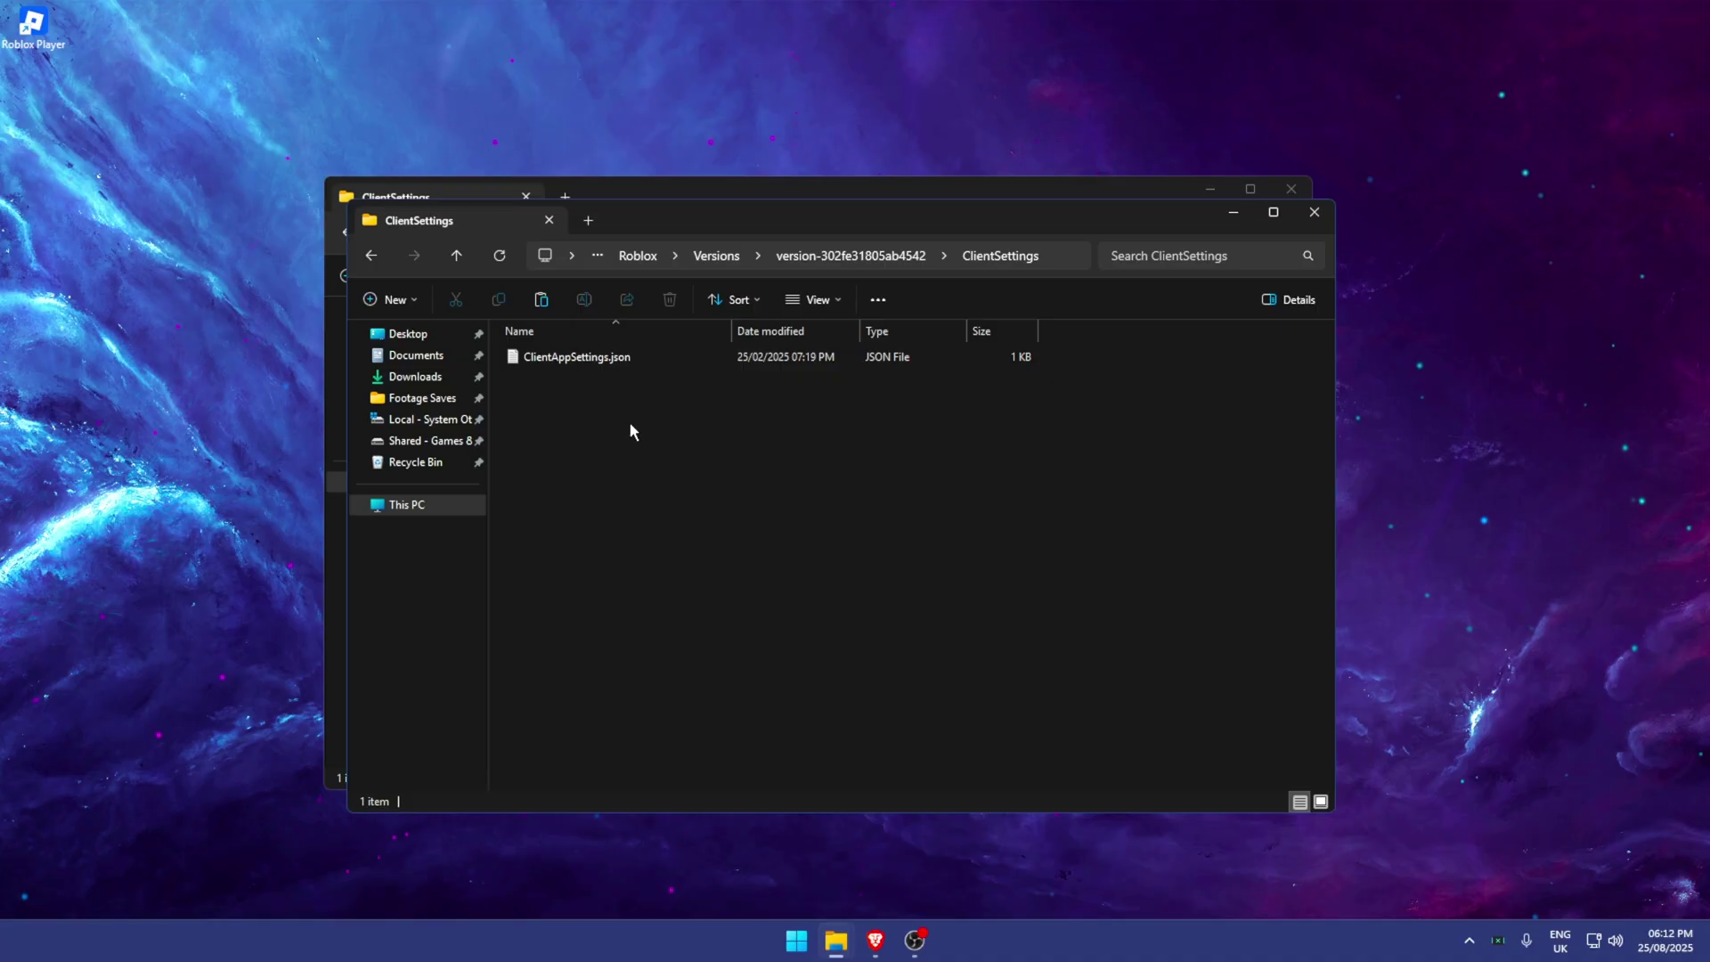
pyautogui.rightClick(630, 423)
# - Paste ClientAppSettings.json into ClientSettings, select its text in Notepad, then close Notepad
pyautogui.click(691, 547)
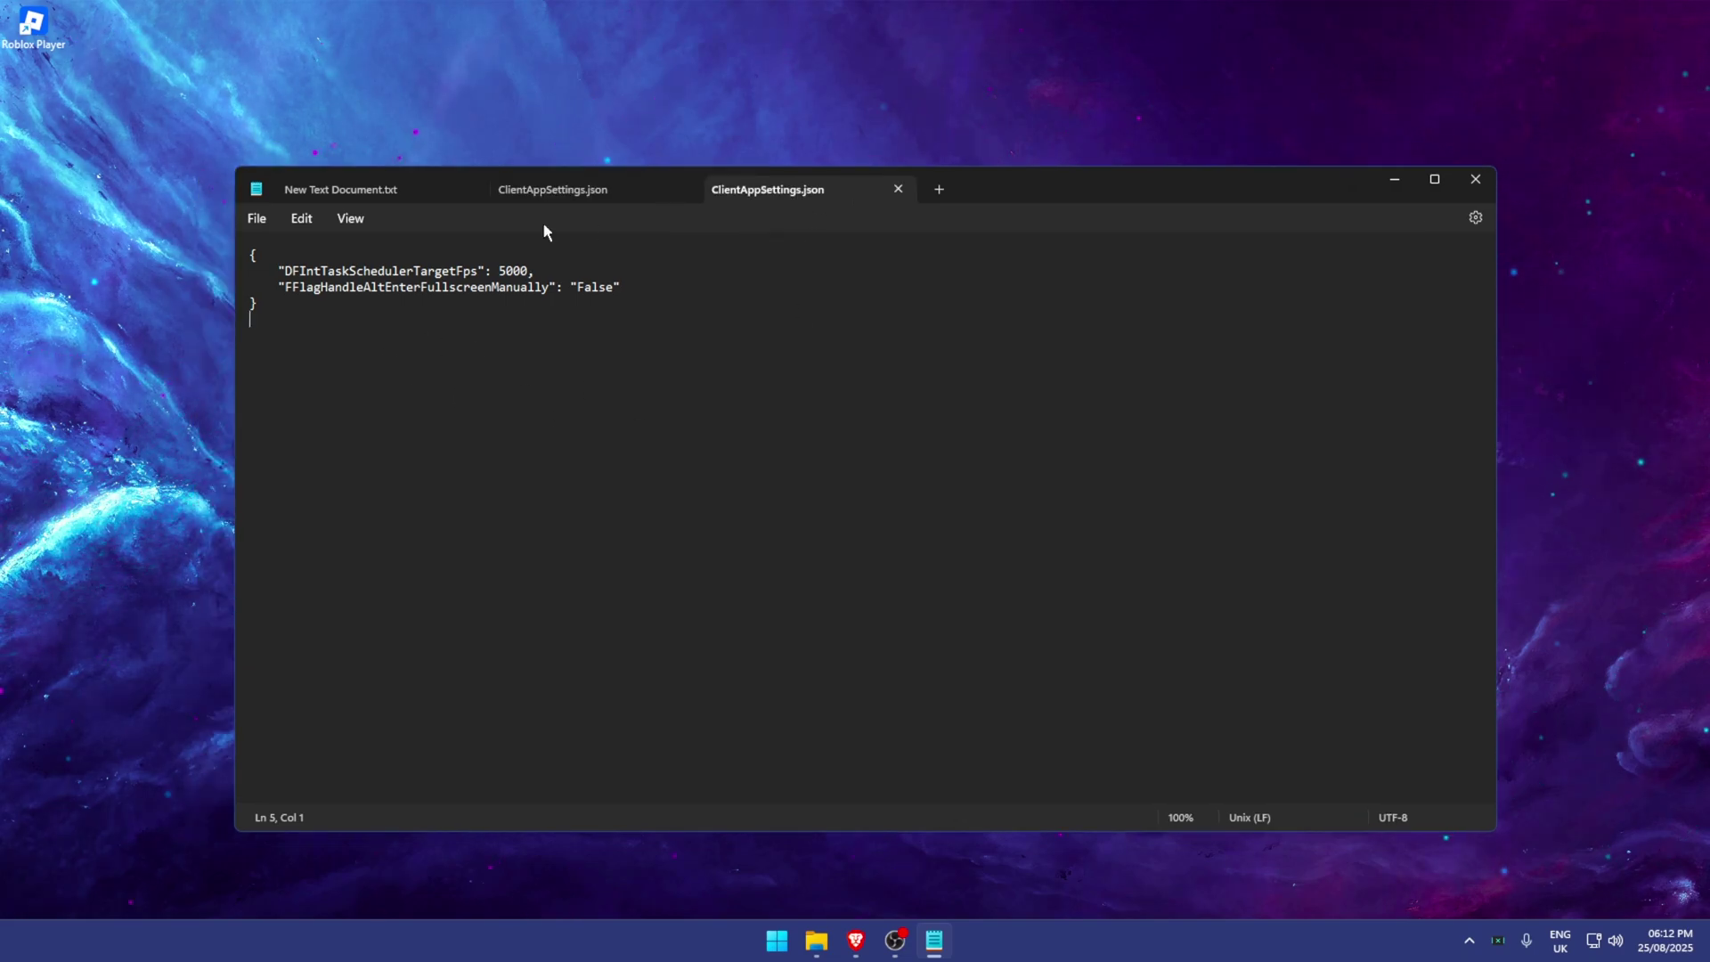
pyautogui.hotkey('ctrl', 'a')
pyautogui.click(387, 362)
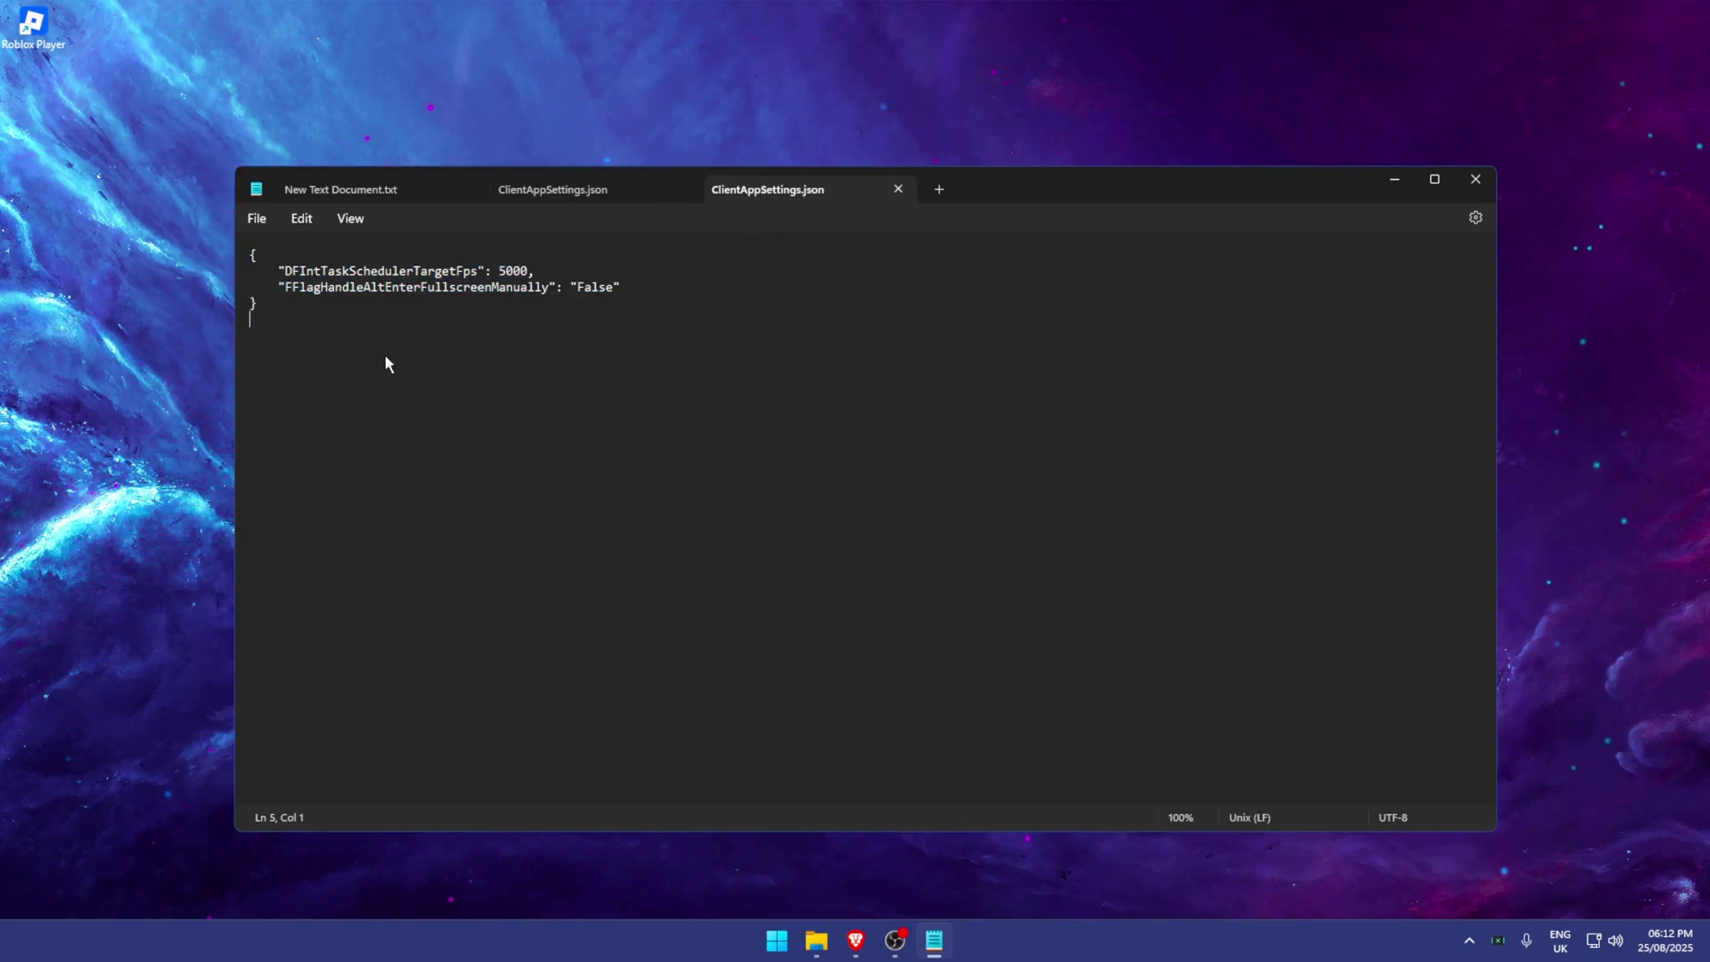
pyautogui.hotkey('ctrl', 'a')
pyautogui.click(341, 332)
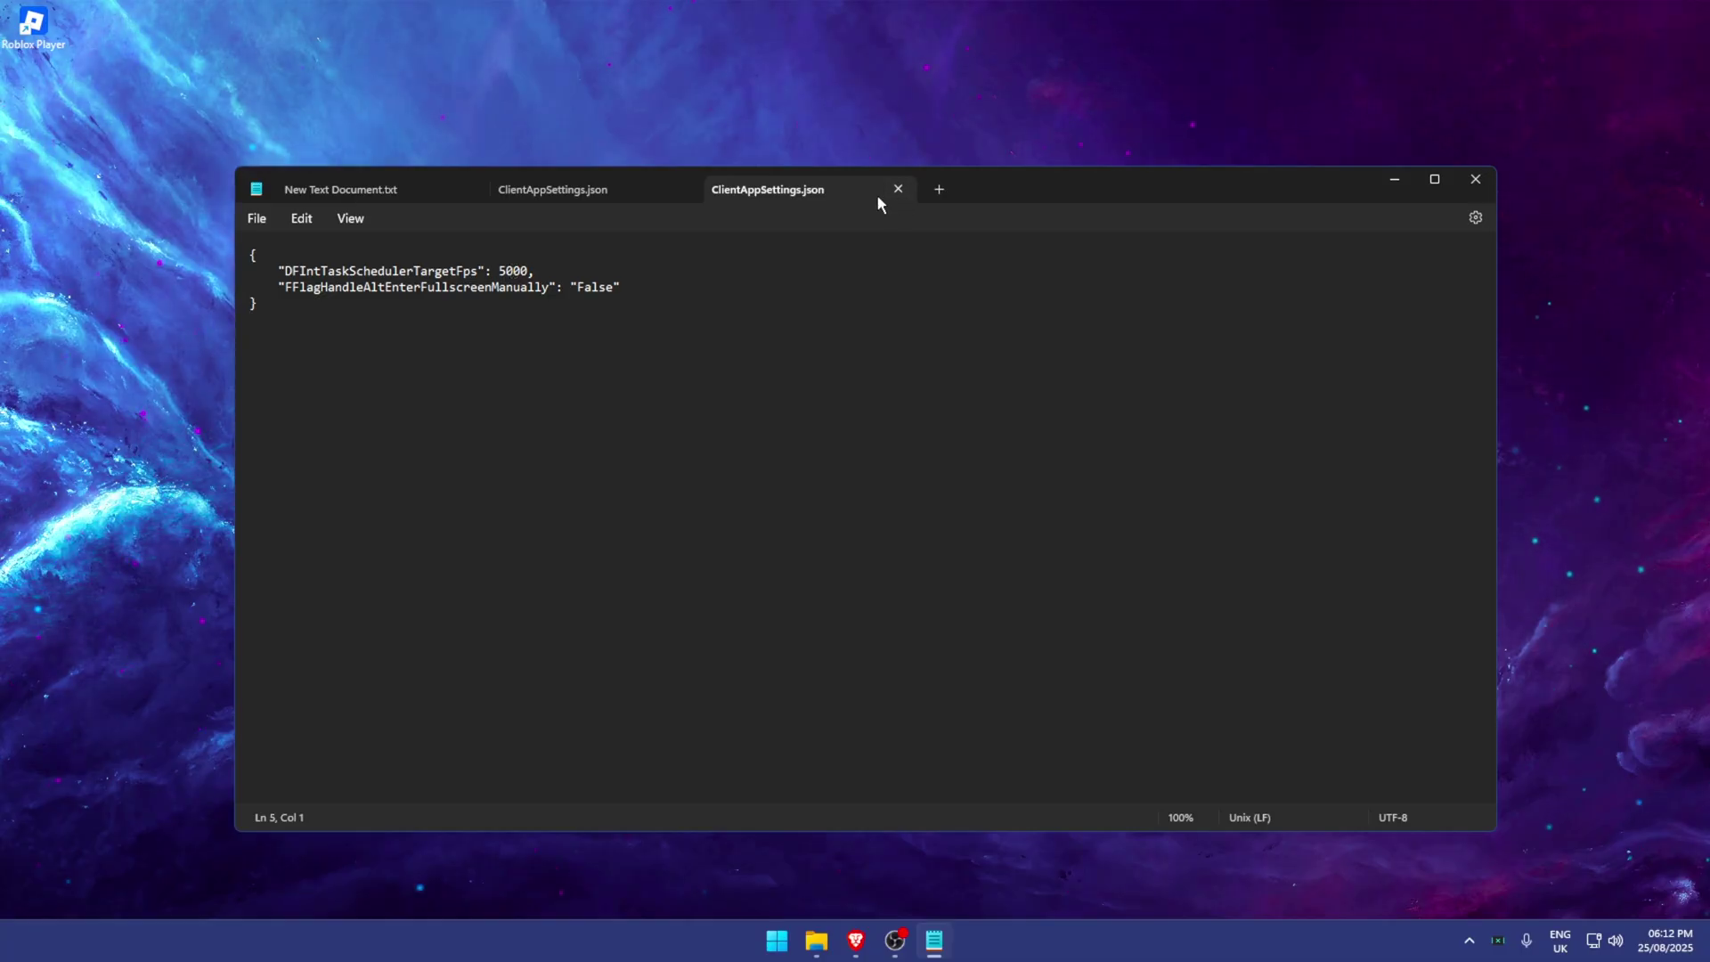
pyautogui.click(1476, 179)
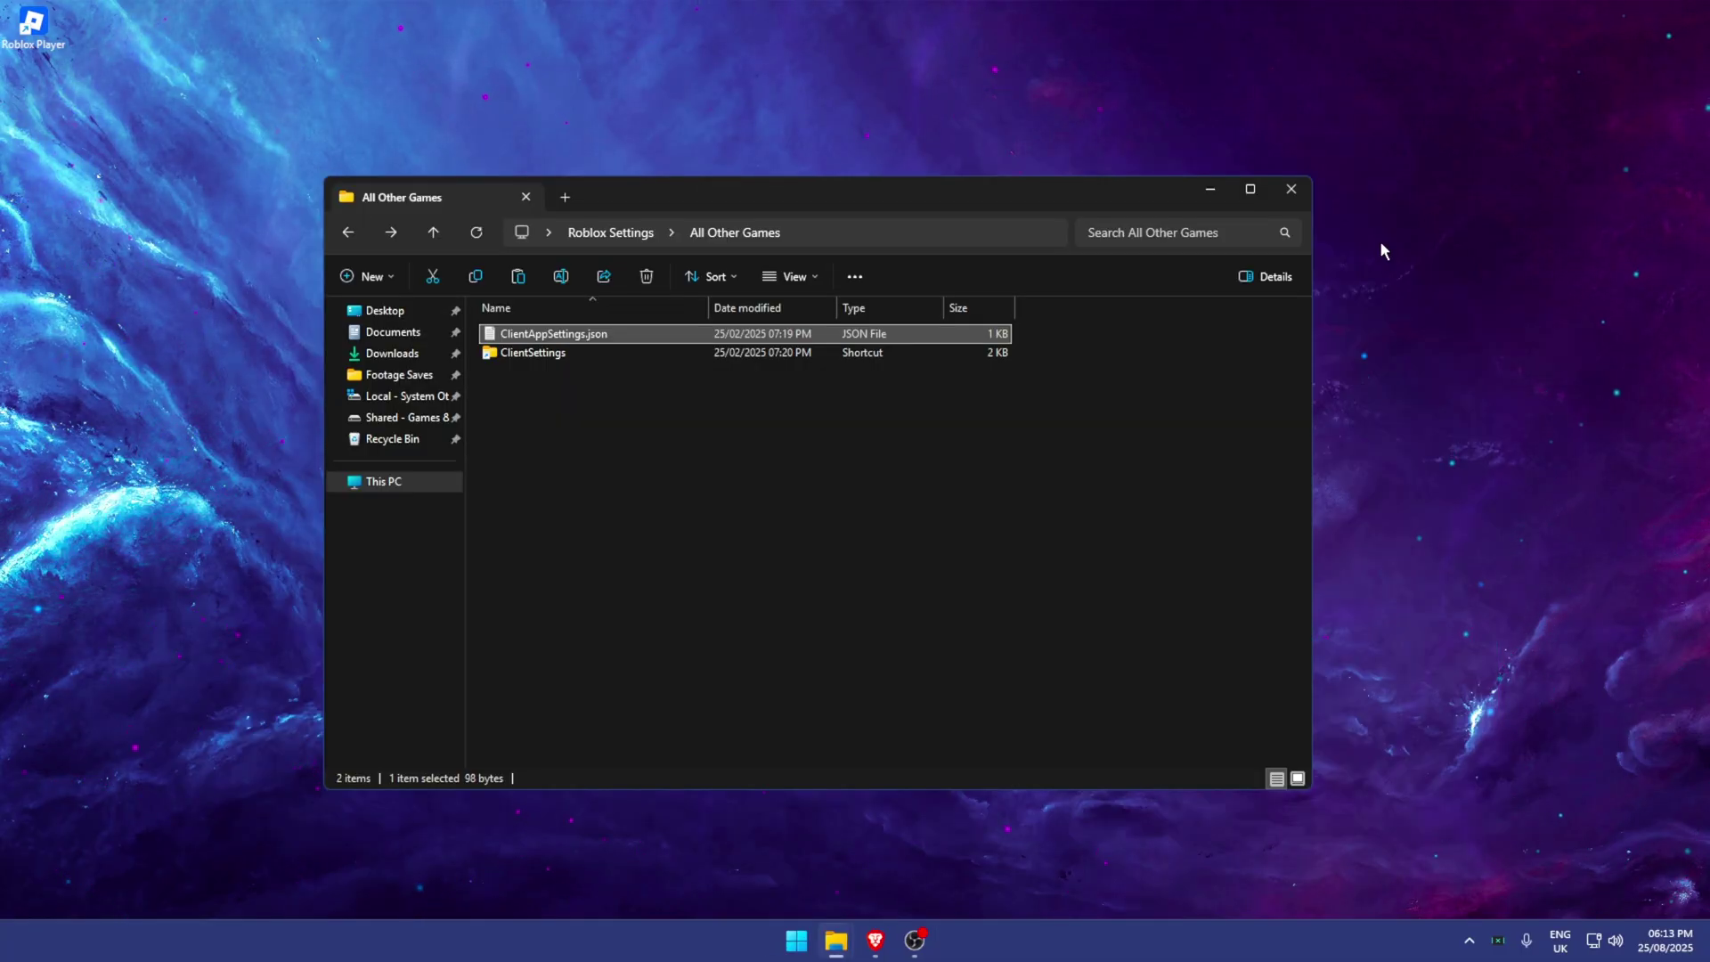
# - Open the All Other Games ClientAppSettings.json, scroll through its flags, and close Notepad
pyautogui.doubleClick(564, 338)
pyautogui.scroll(-10, 659, 527)
pyautogui.scroll(-10, 657, 528)
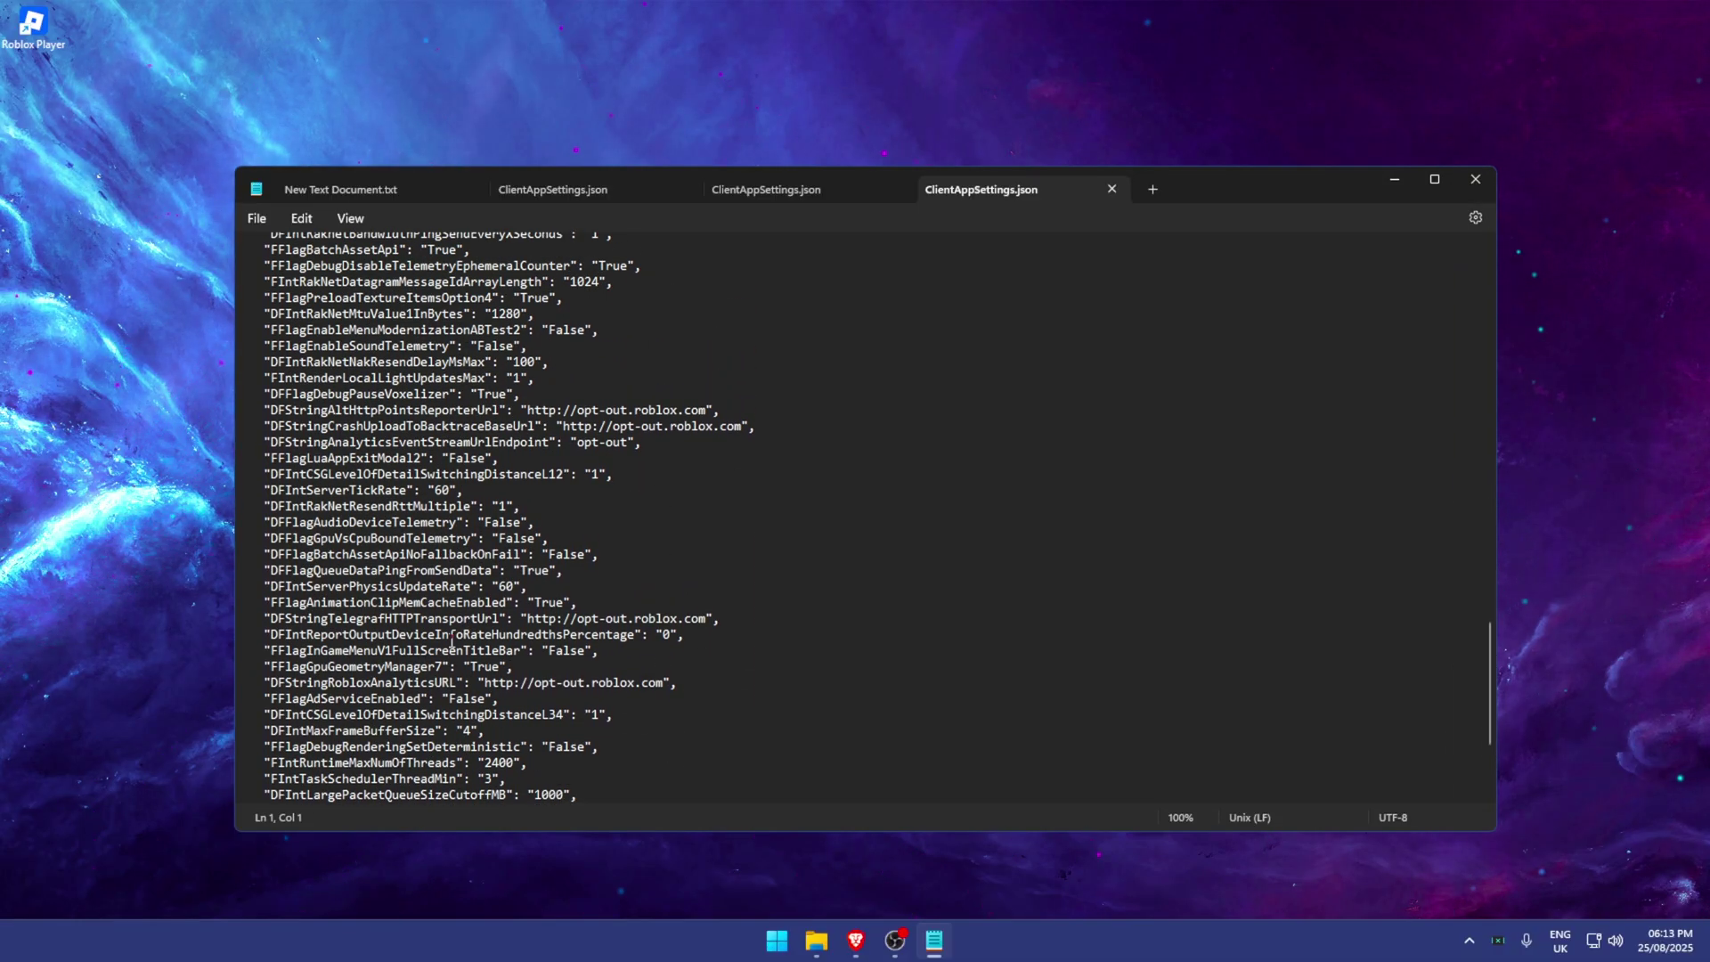
pyautogui.scroll(20, 452, 639)
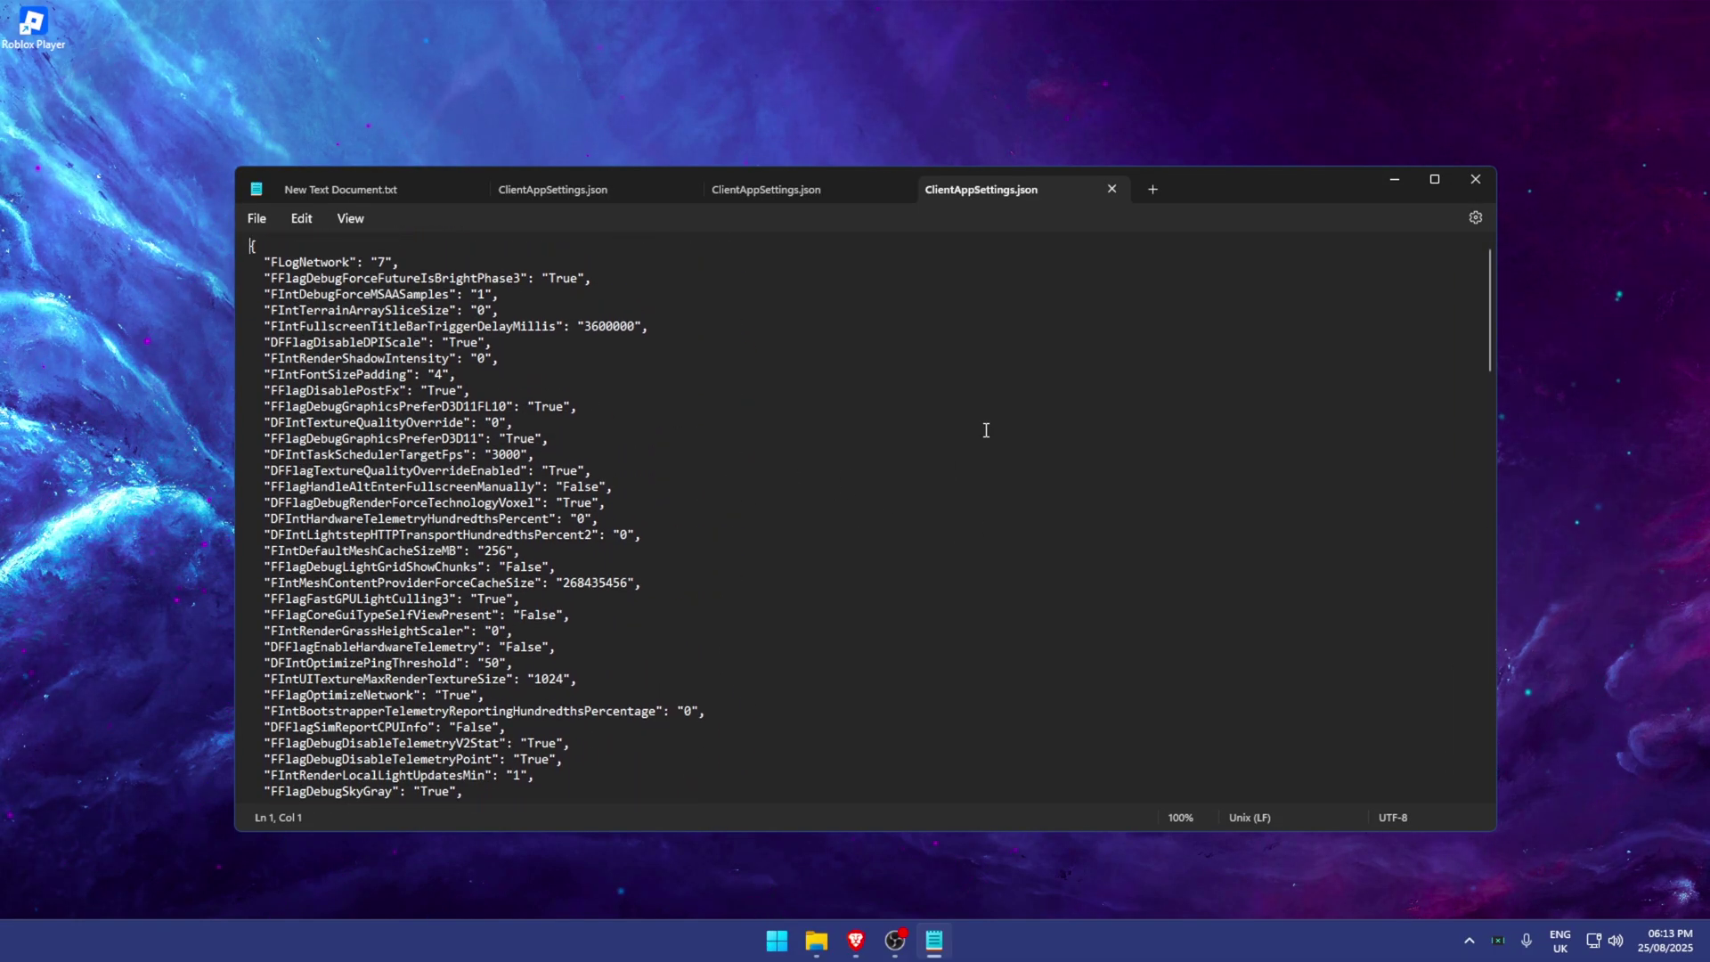
pyautogui.hotkey('alt', 'F4')
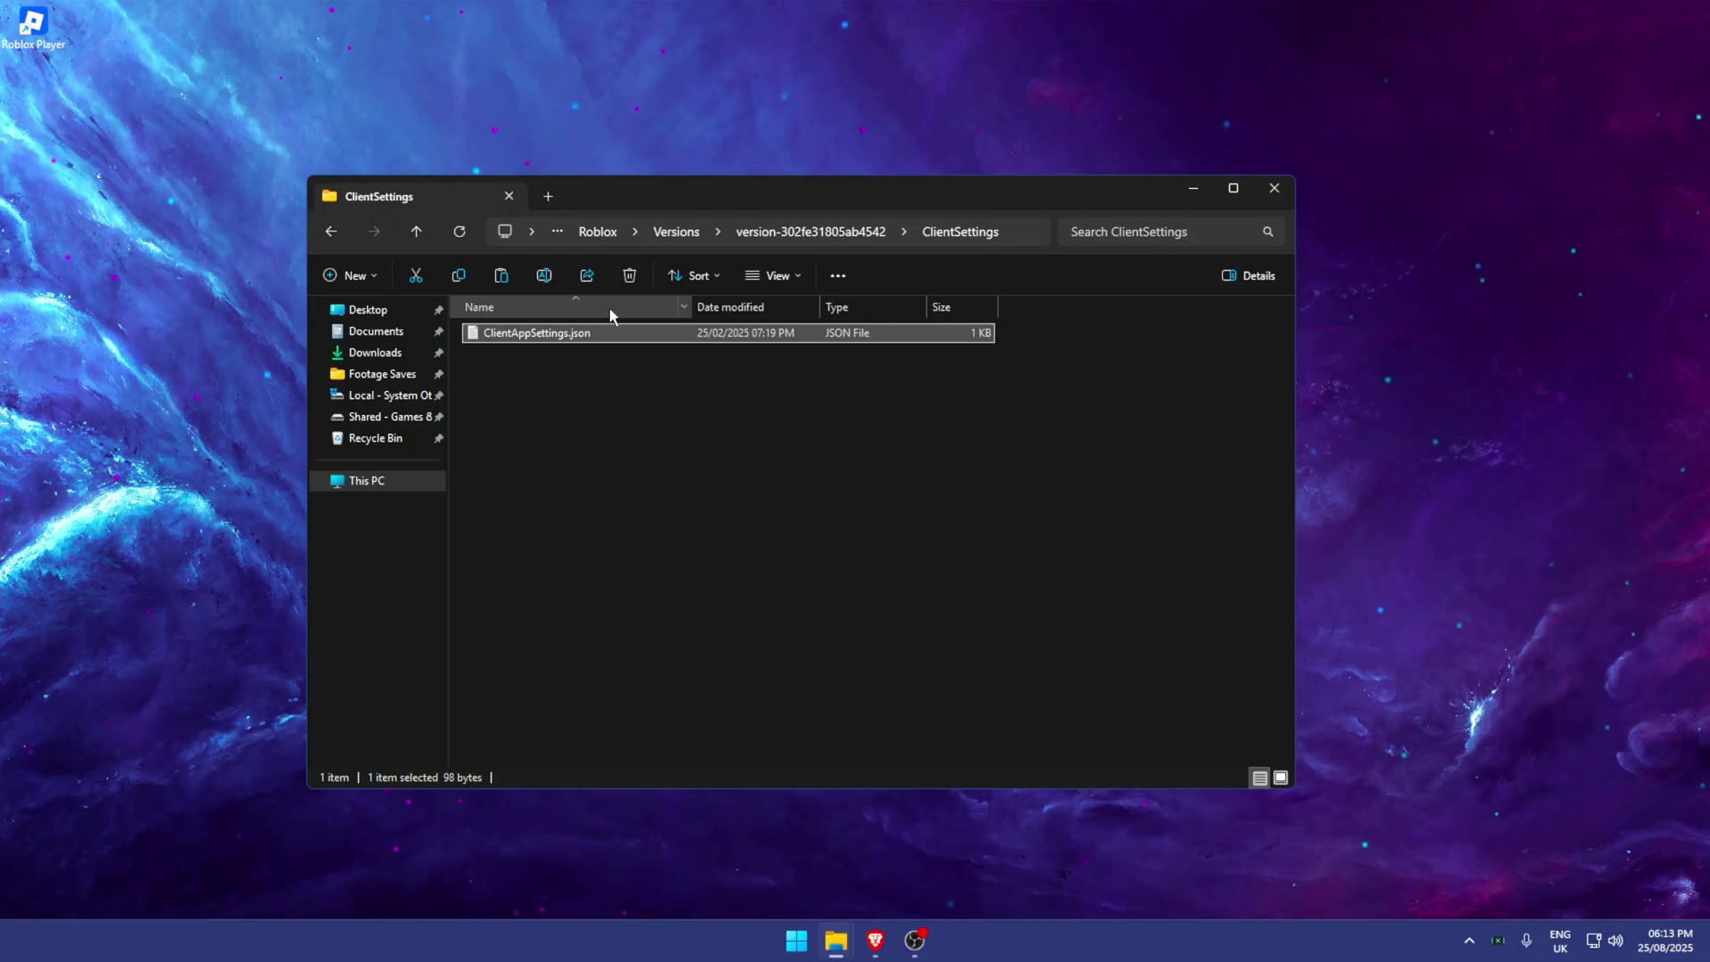
# - Bring up ClientAppSettings.json's context menu and dismiss it without choosing an action
pyautogui.rightClick(567, 331)
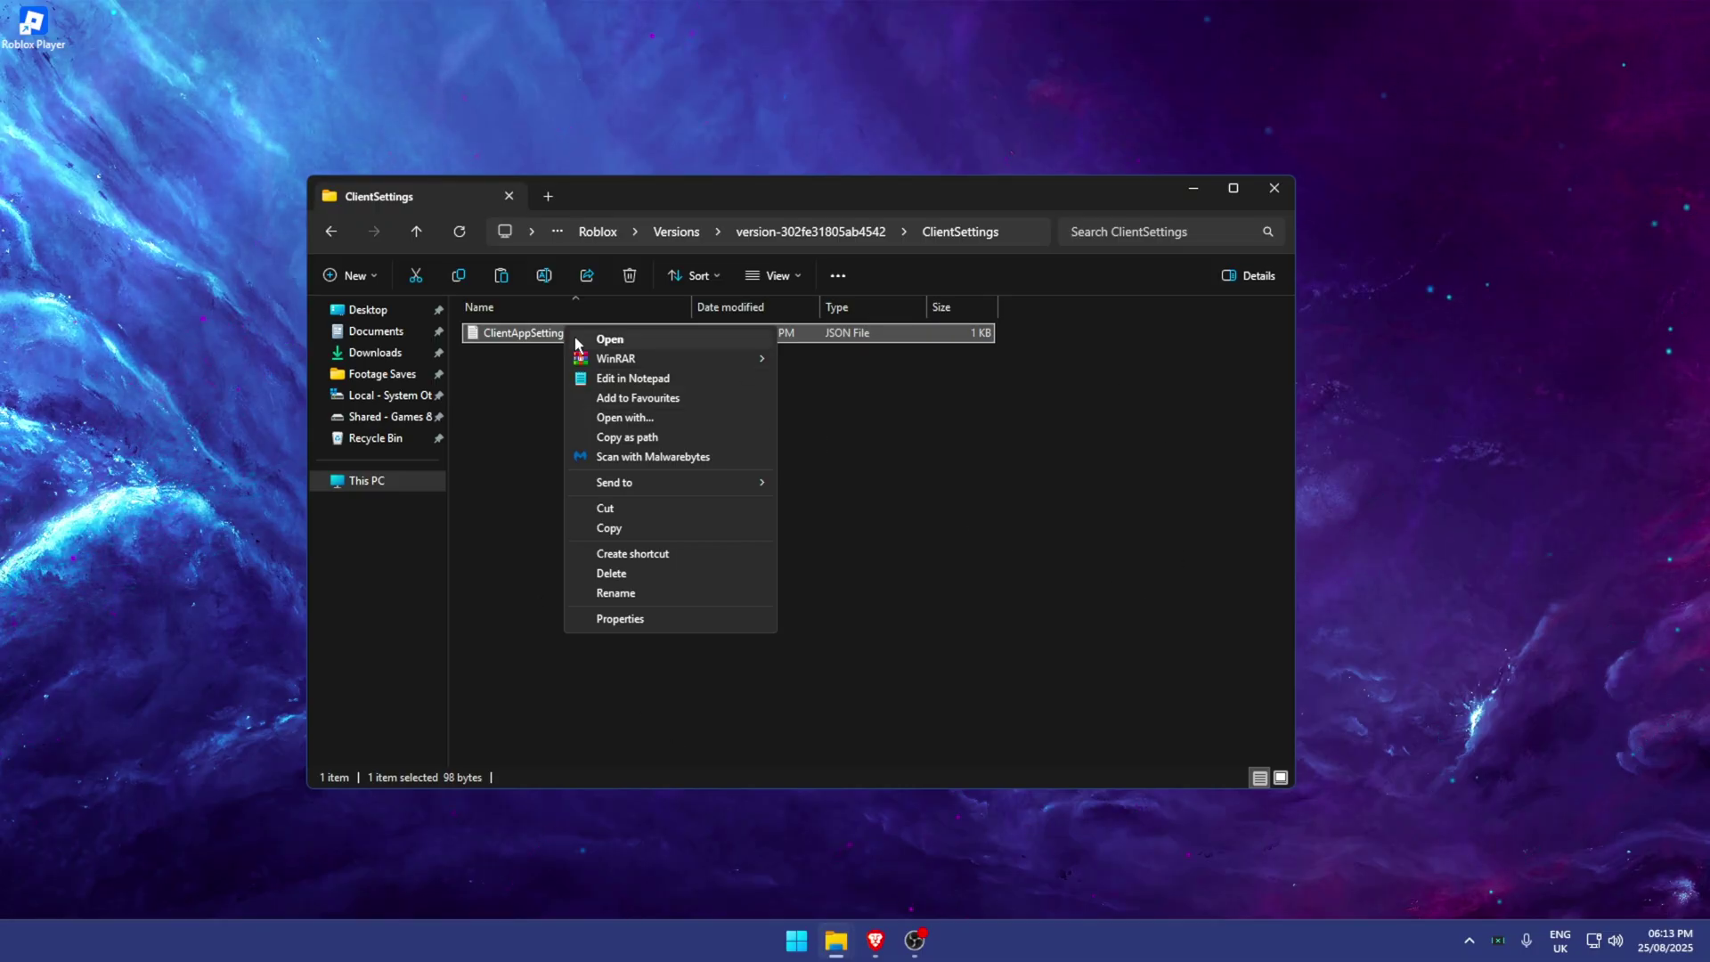
pyautogui.moveTo(546, 400)
pyautogui.mouseDown()
pyautogui.moveTo(630, 473)
pyautogui.moveTo(570, 382)
pyautogui.mouseUp()
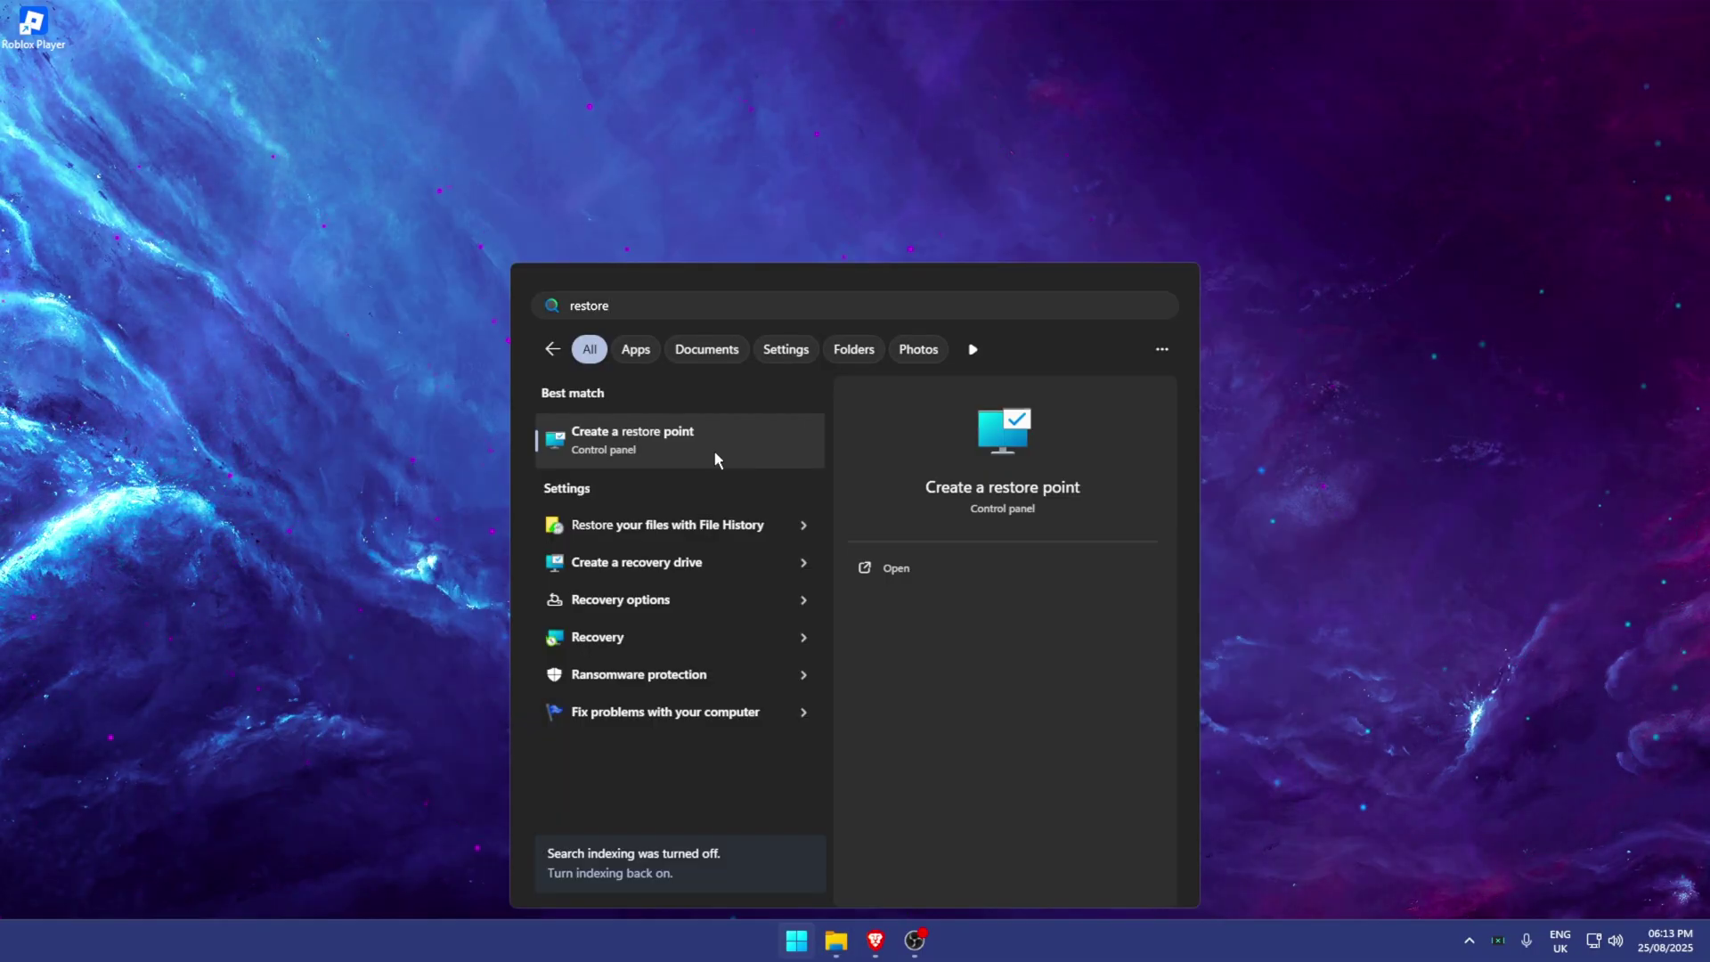
pyautogui.click(820, 454)
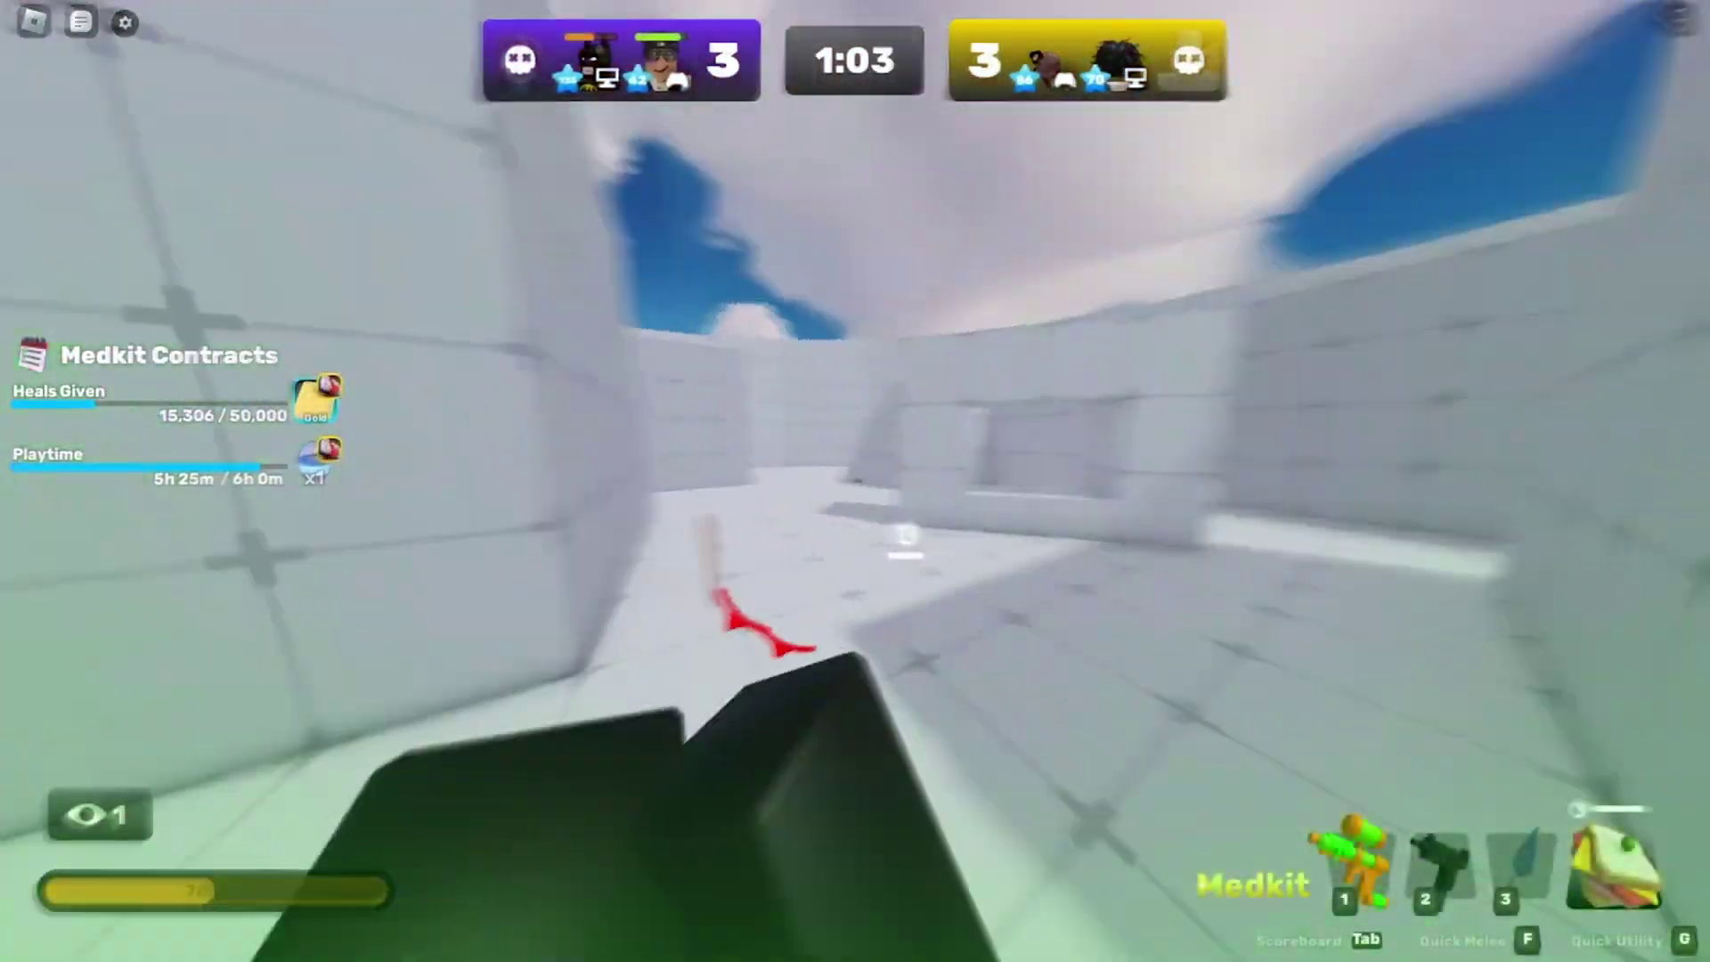
pyautogui.press('2')
pyautogui.press('4')
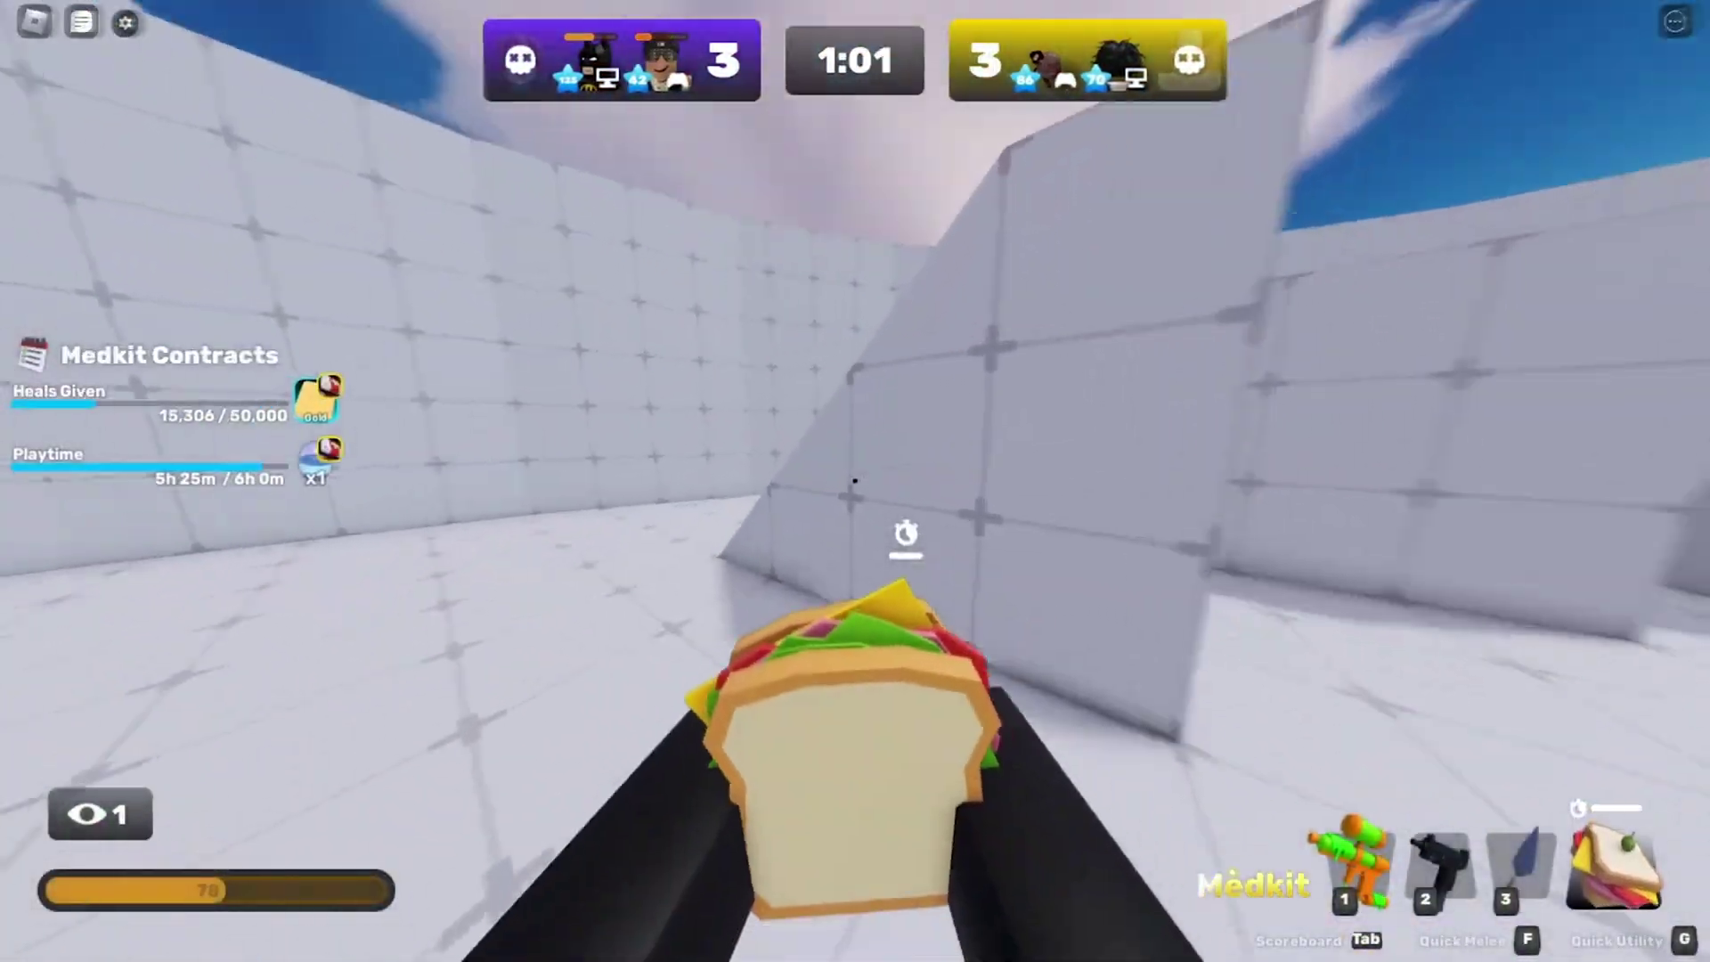
pyautogui.press('1')
pyautogui.press('w')
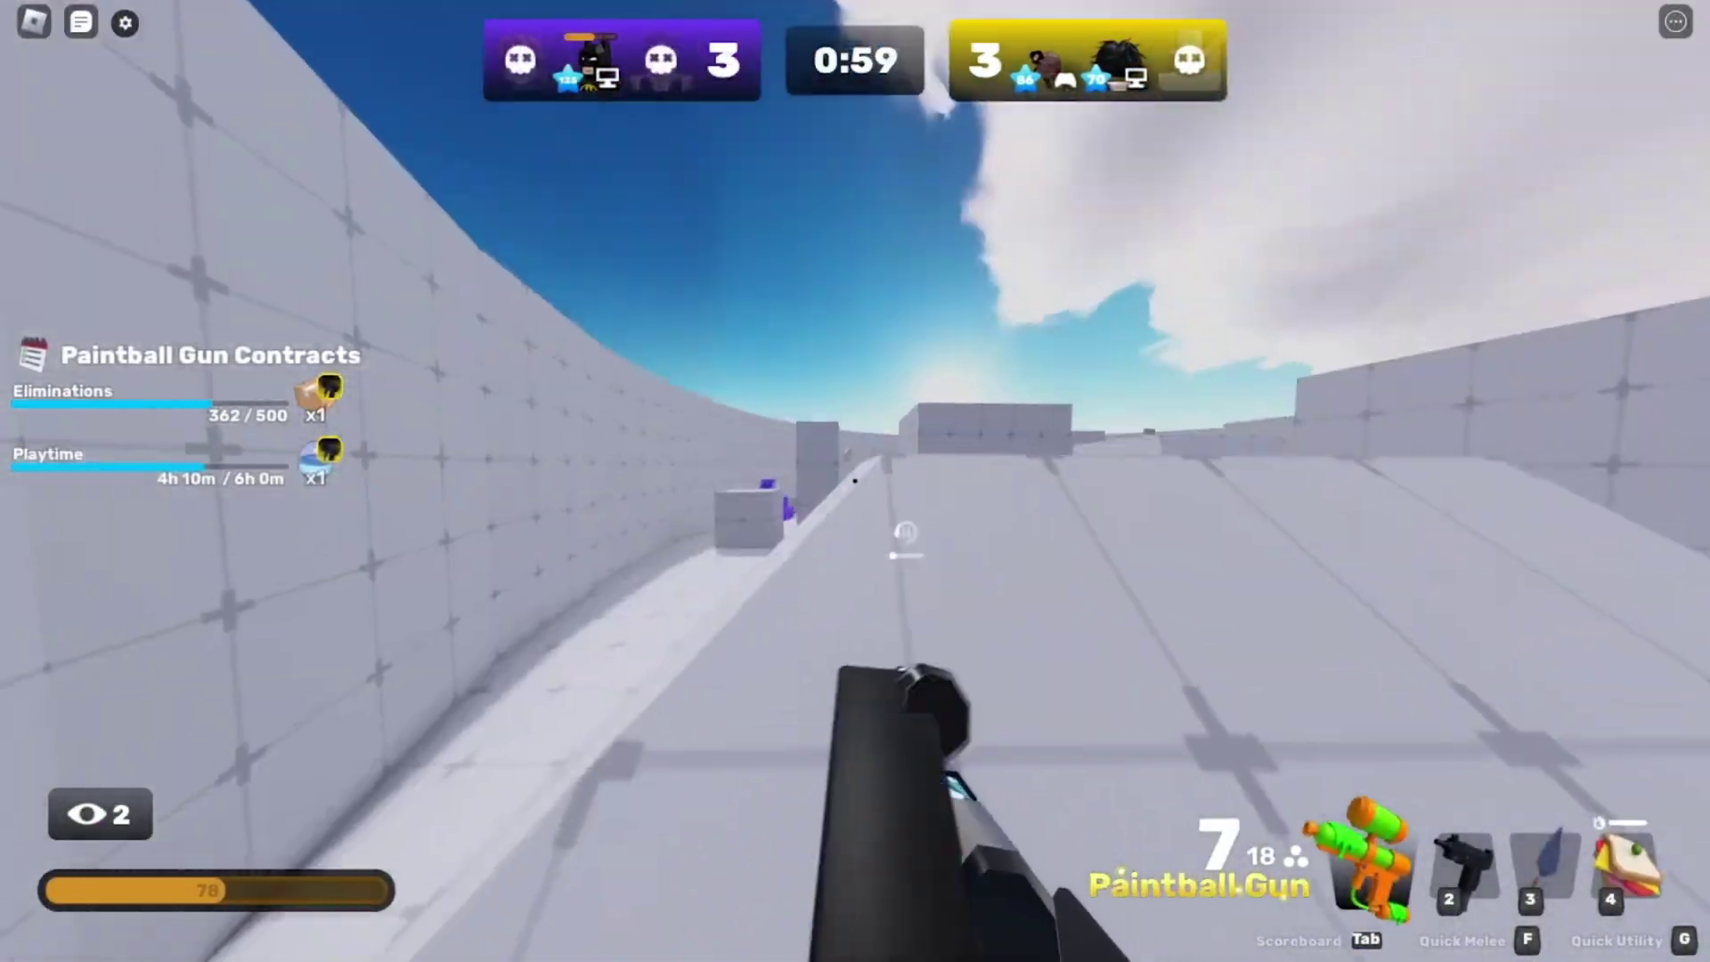
pyautogui.press('3')
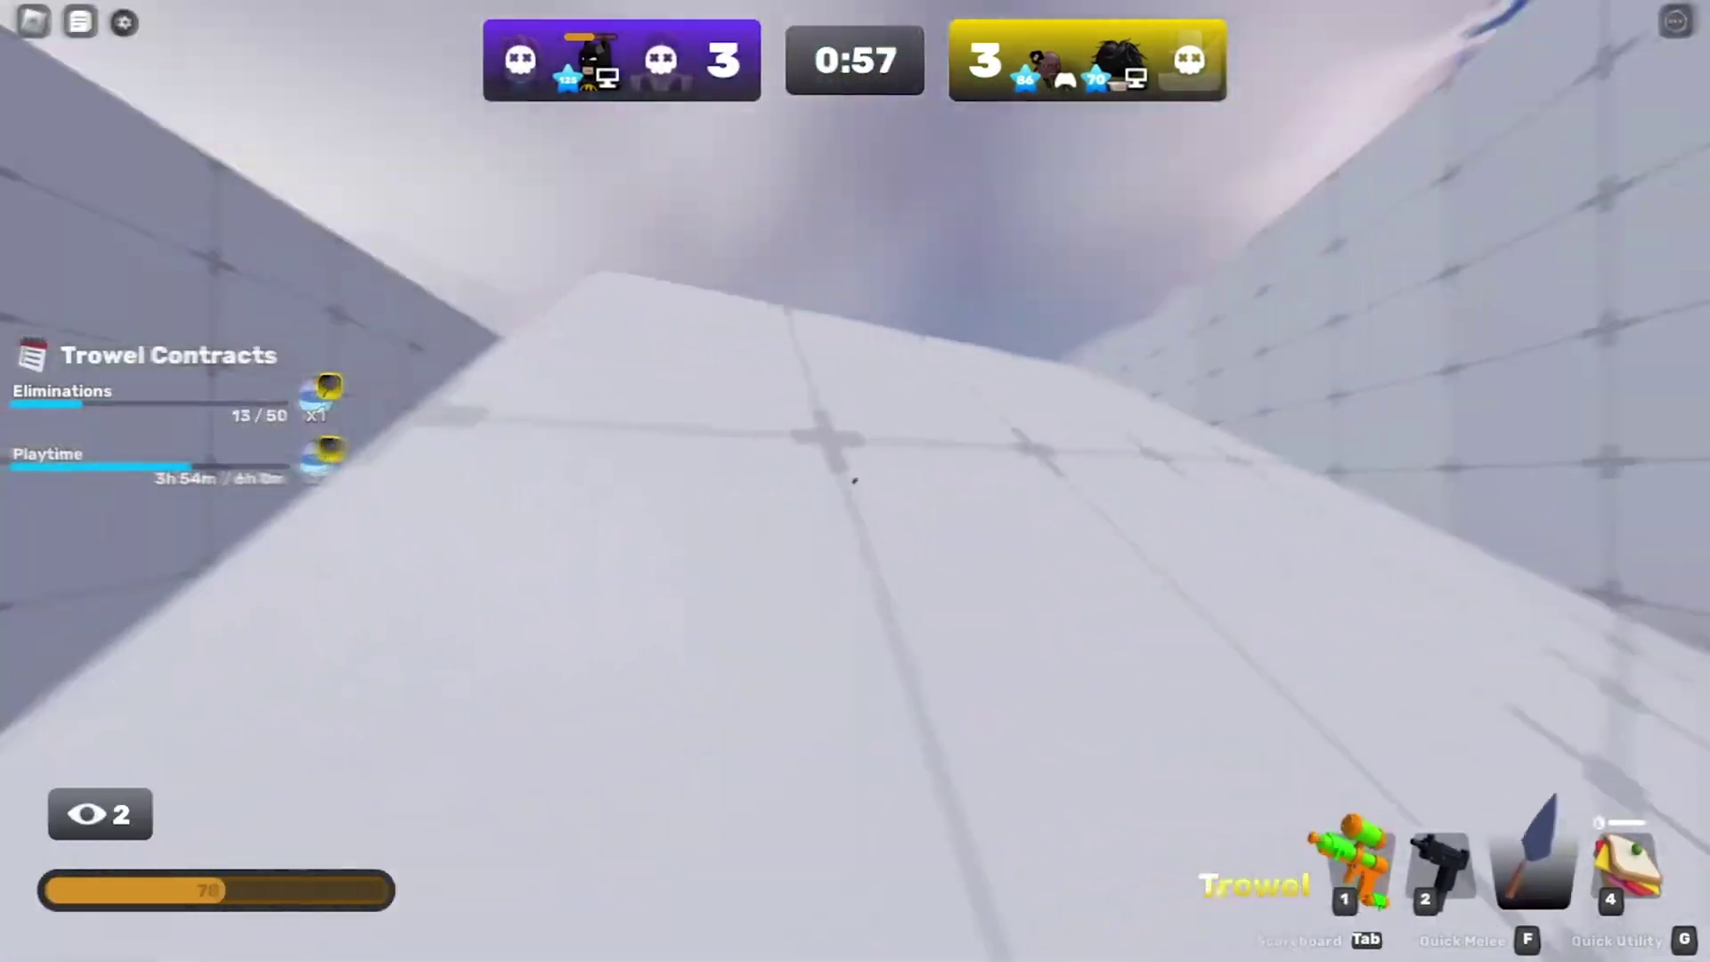
pyautogui.press('1')
pyautogui.press('3')
pyautogui.press('1')
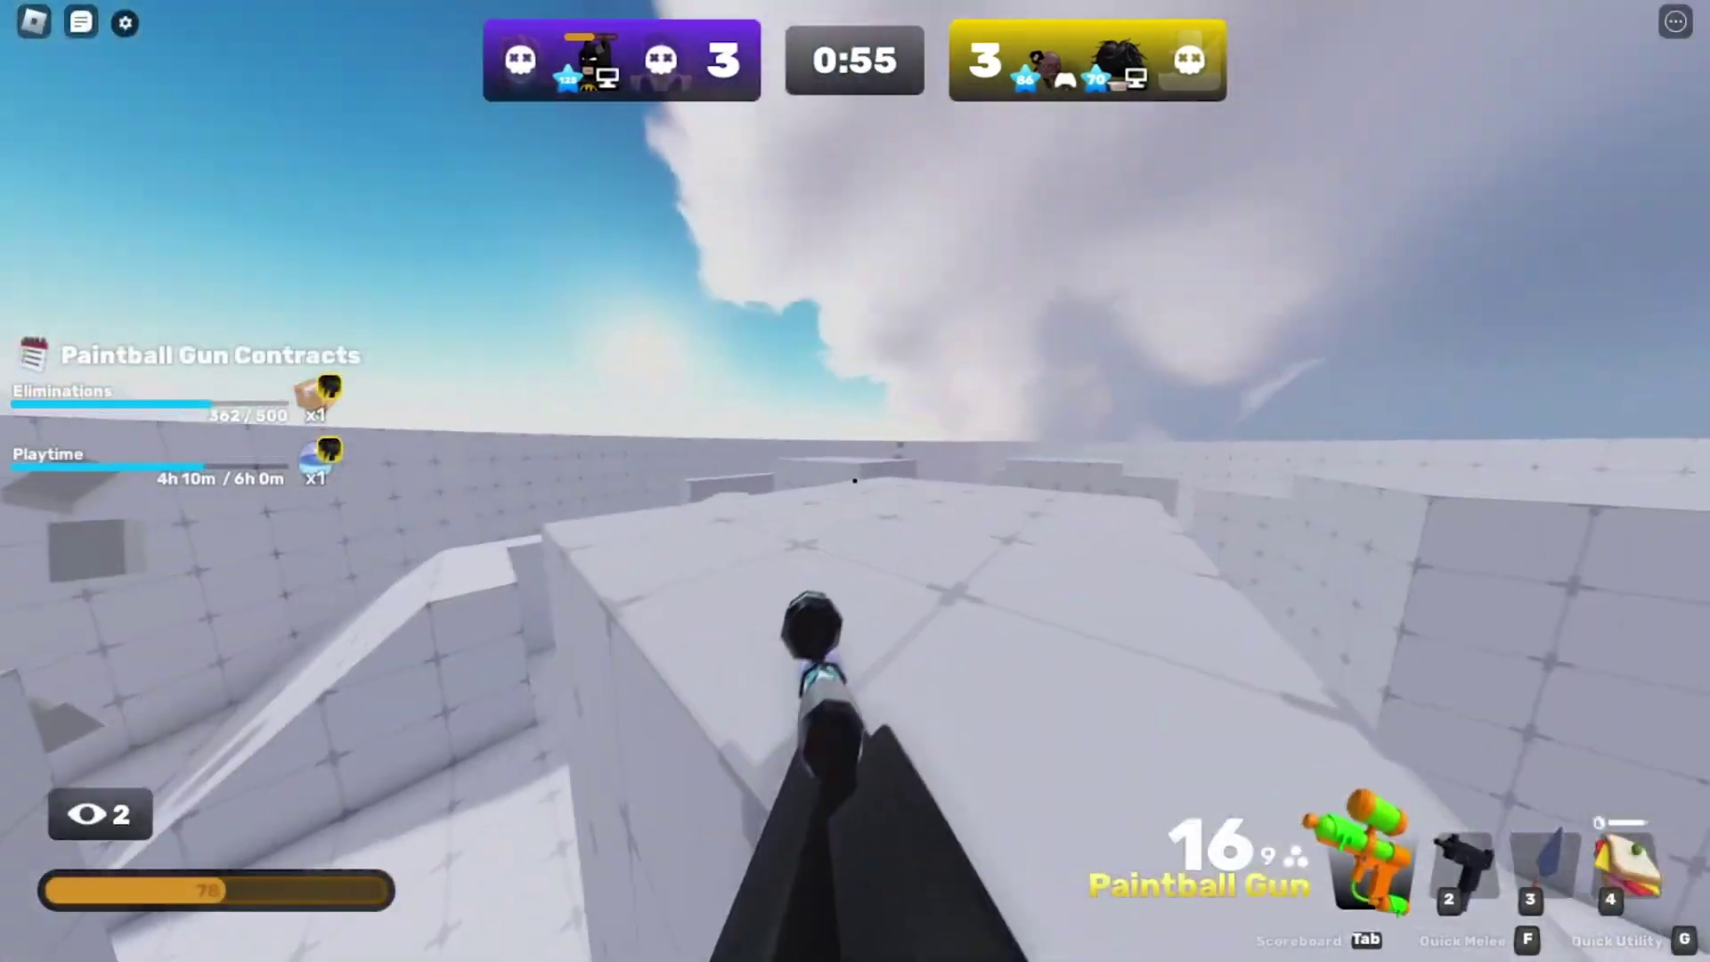
pyautogui.press('3')
pyautogui.press('1')
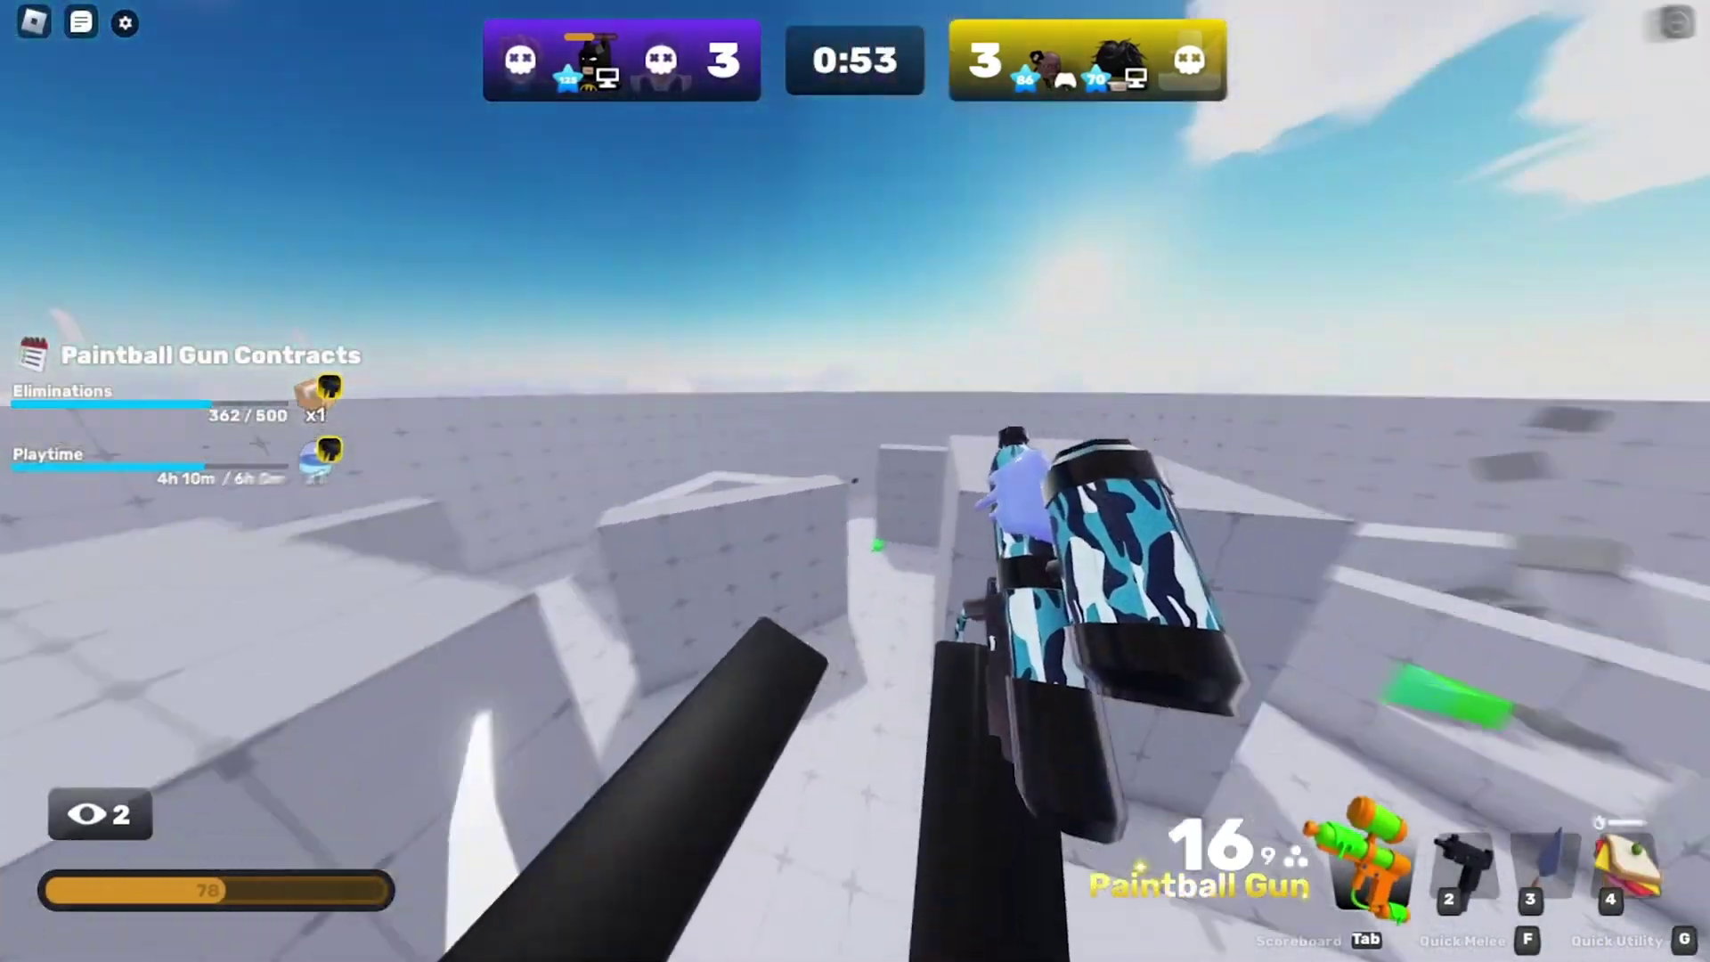
pyautogui.click(855, 481)
pyautogui.click(855, 481)
pyautogui.press('3')
pyautogui.click(855, 481)
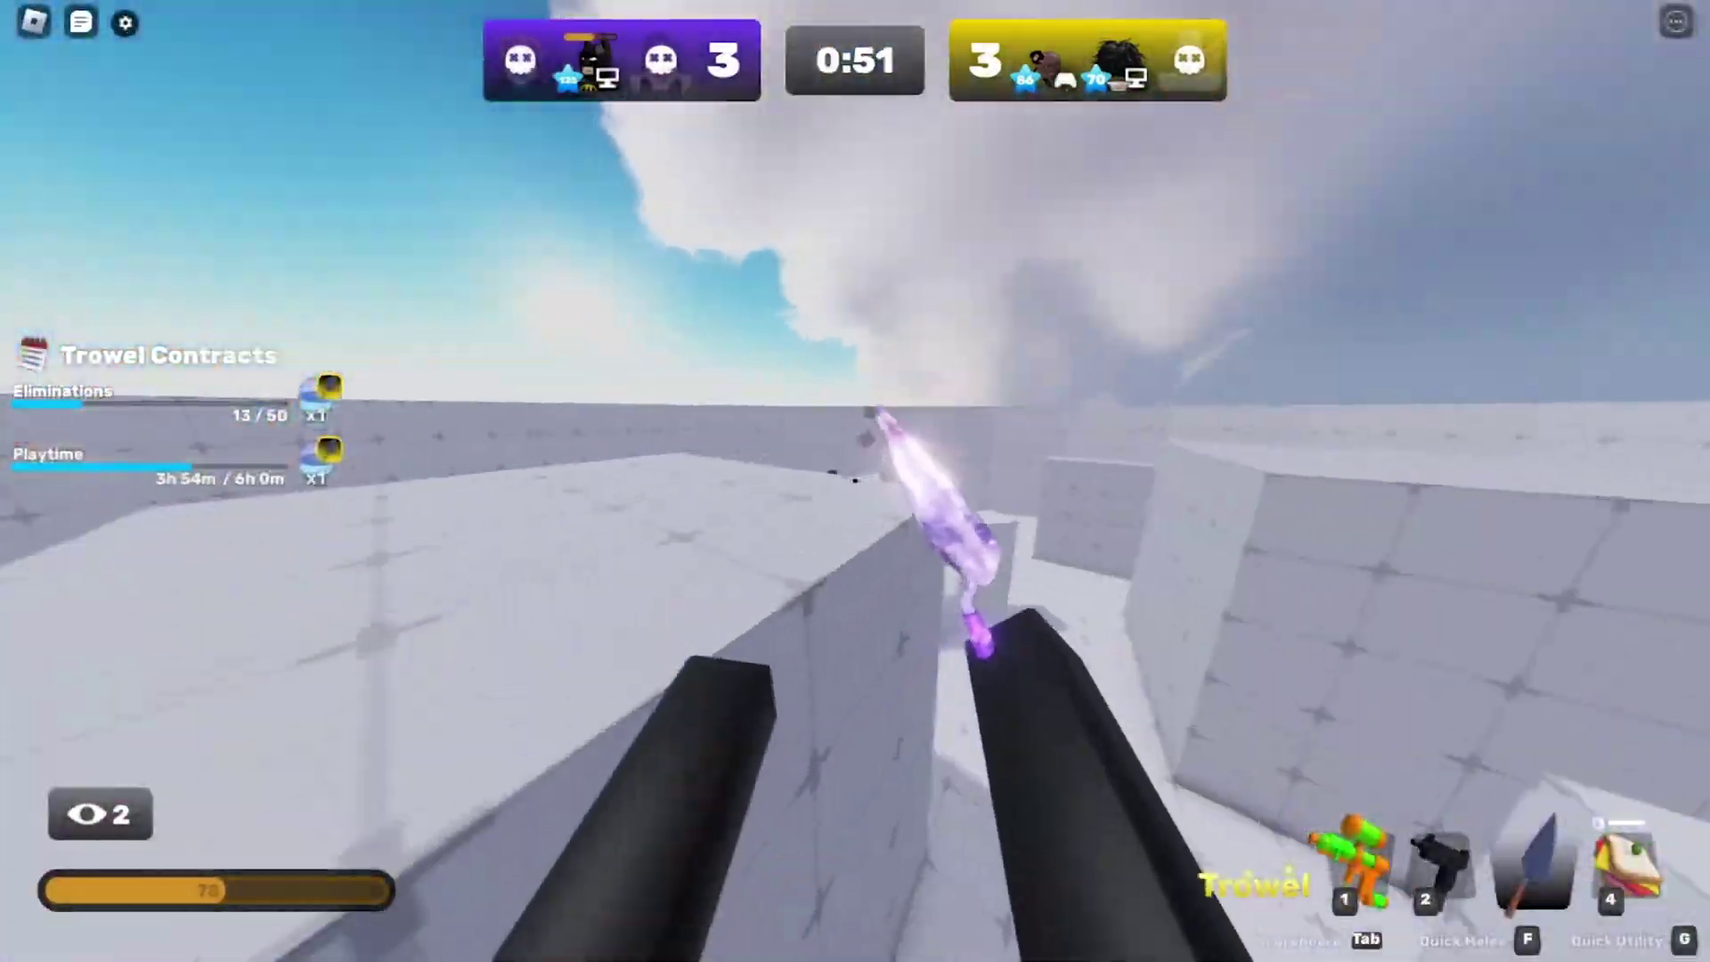
pyautogui.press('1')
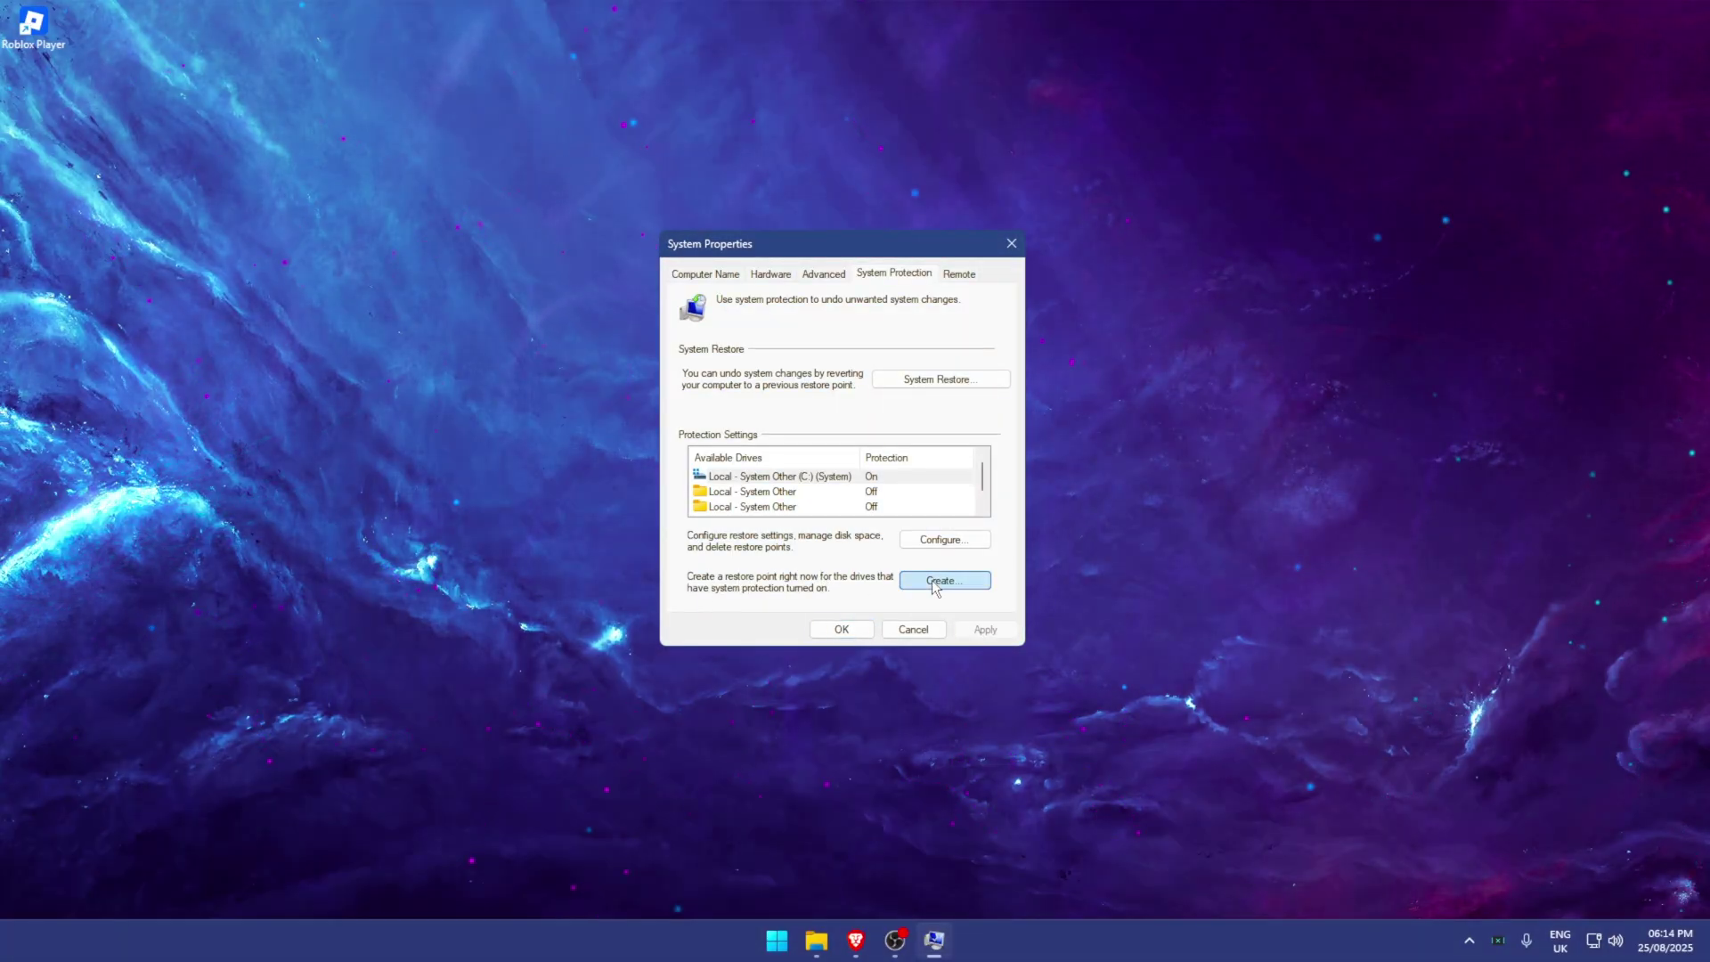
pyautogui.click(936, 583)
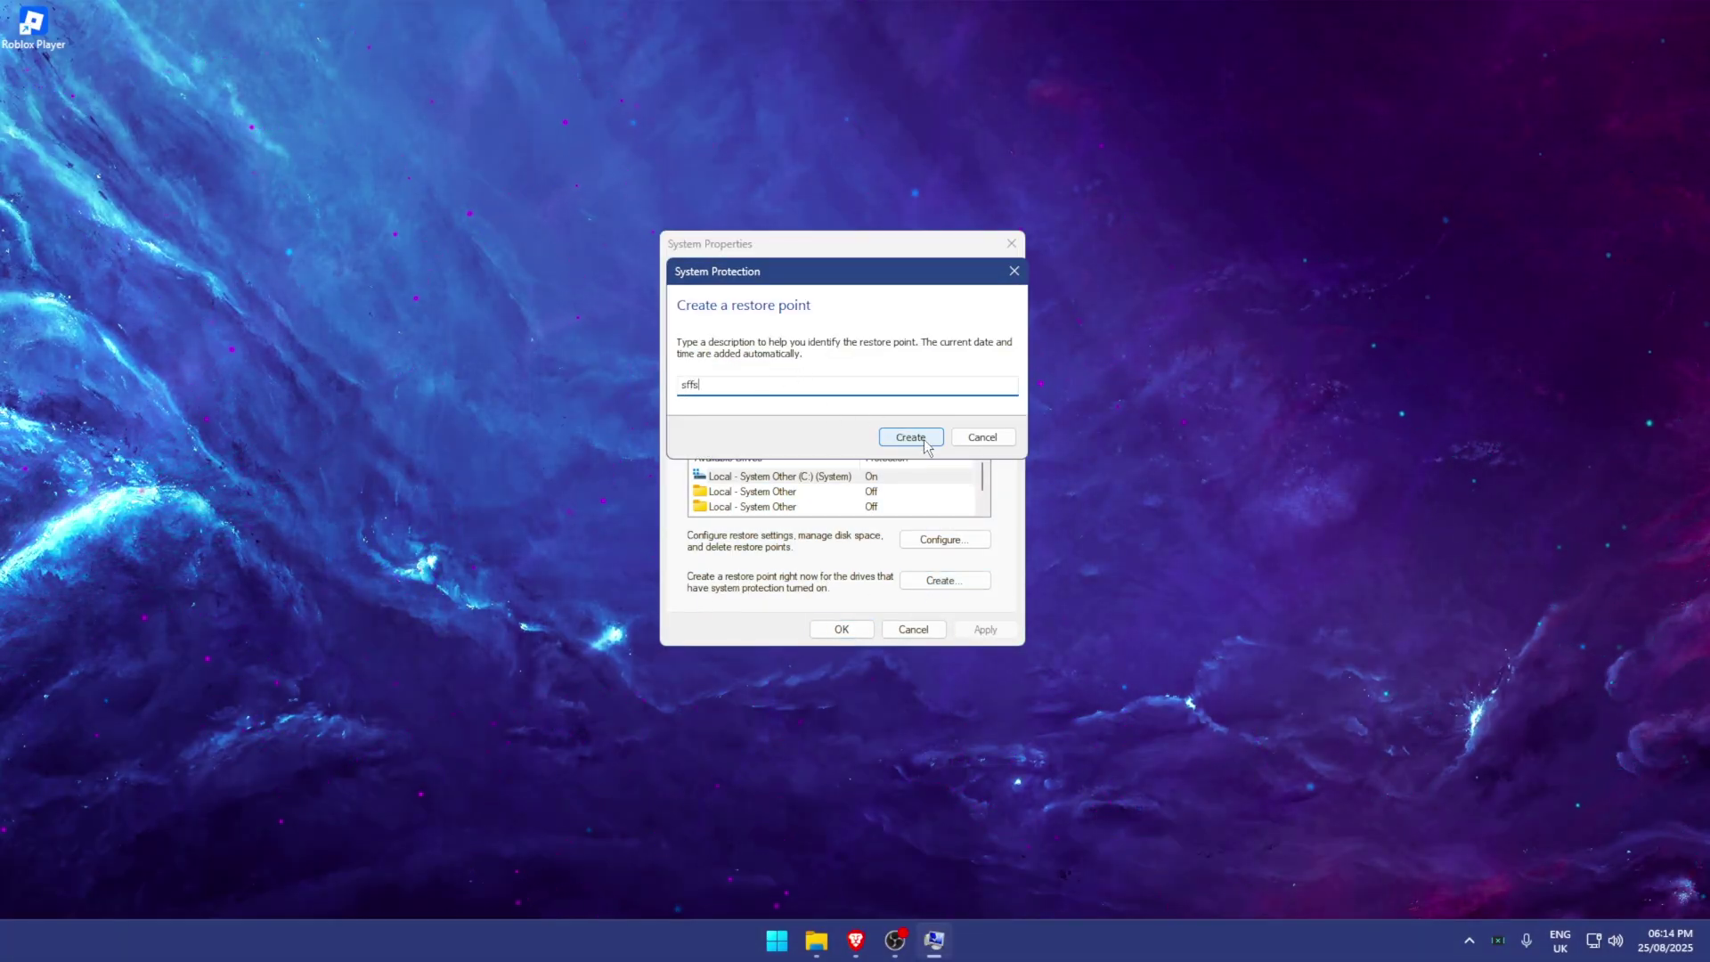
pyautogui.click(985, 442)
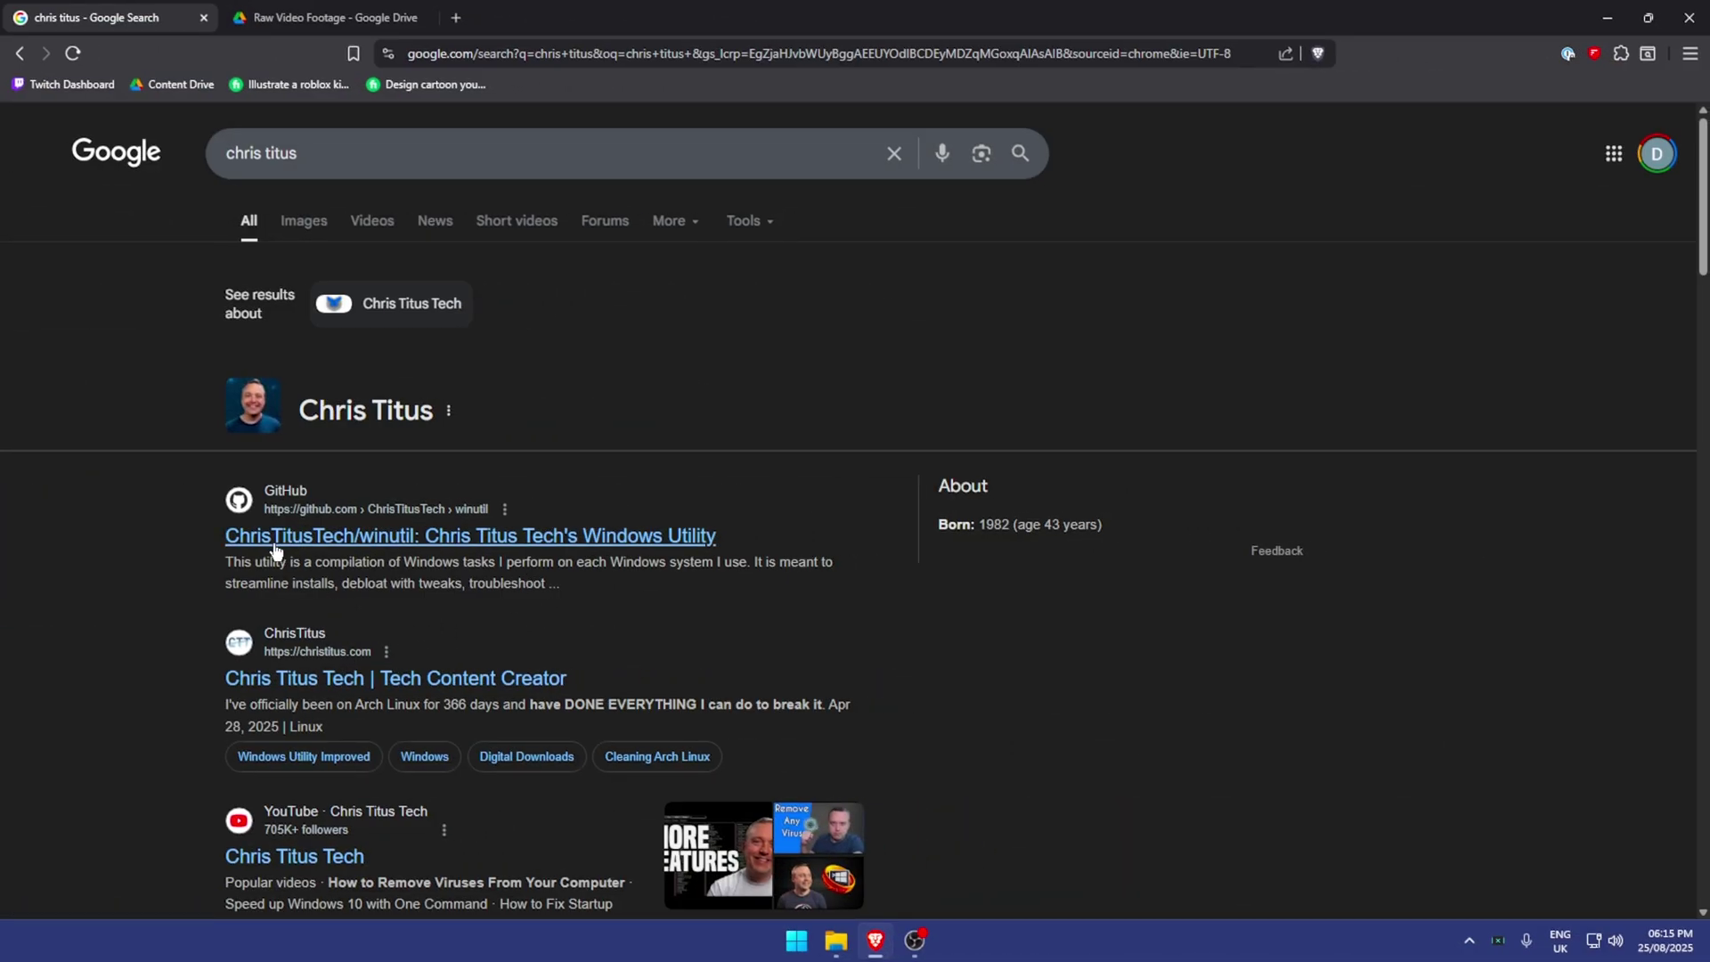
# - Open the ChrisTitusTech winutil repository and select its Stable Branch launch command
pyautogui.click(660, 540)
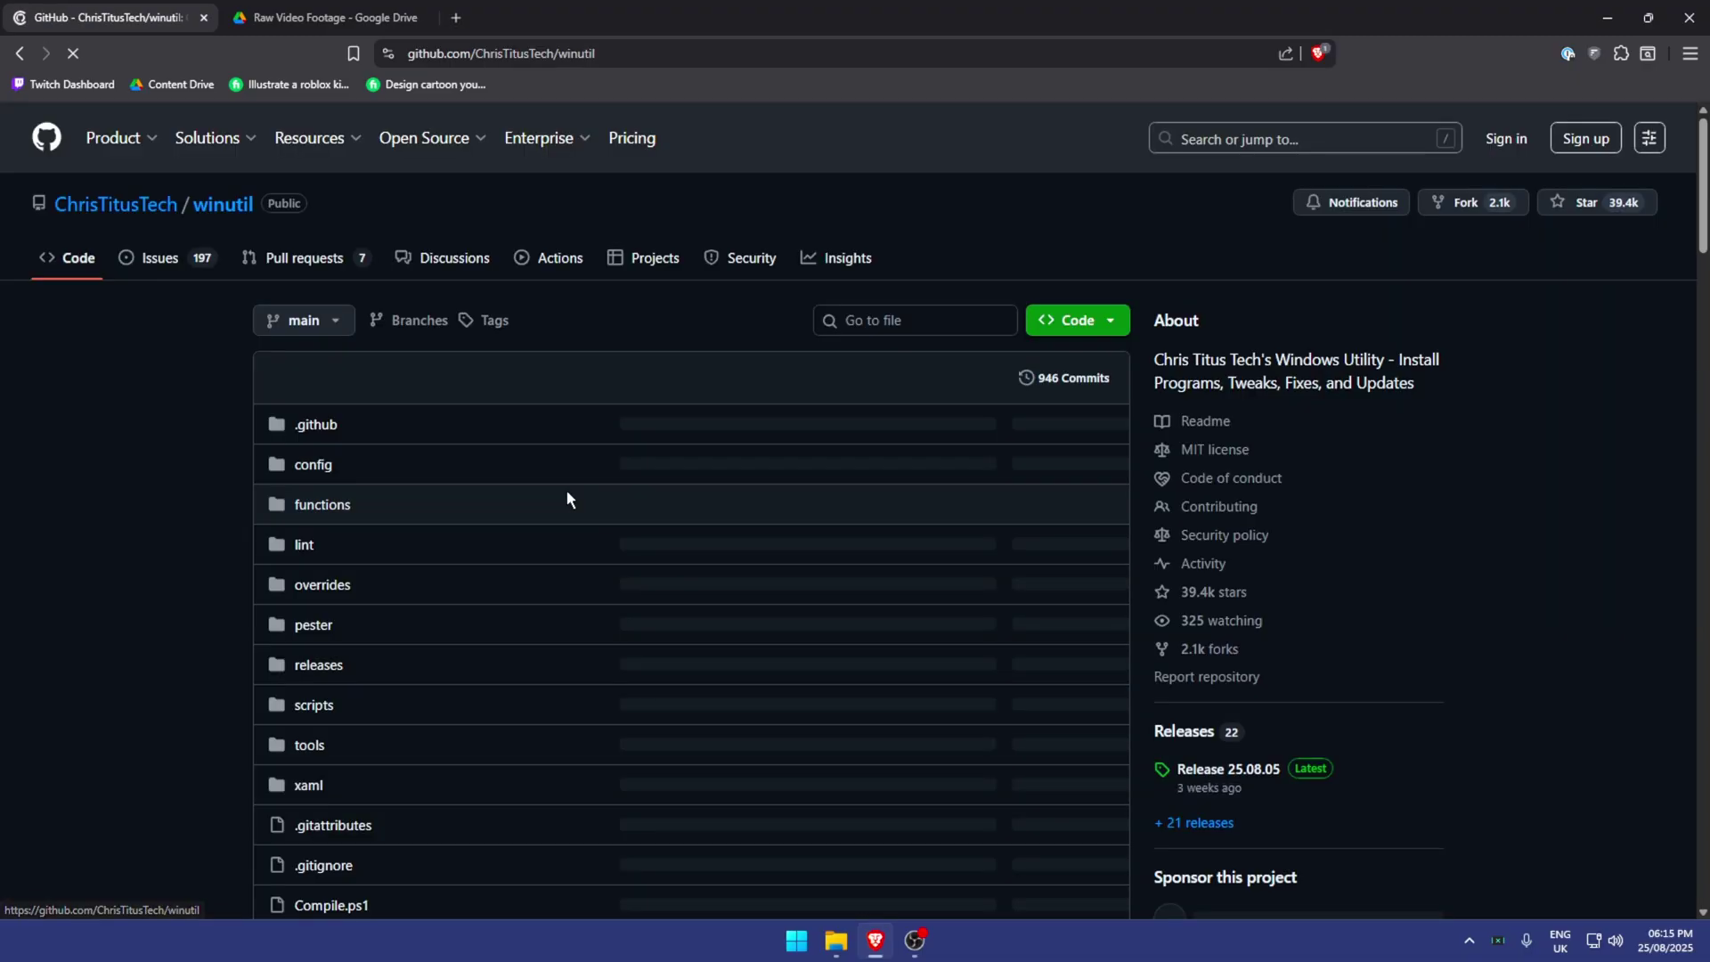
pyautogui.scroll(-8, 565, 499)
pyautogui.scroll(-10, 201, 535)
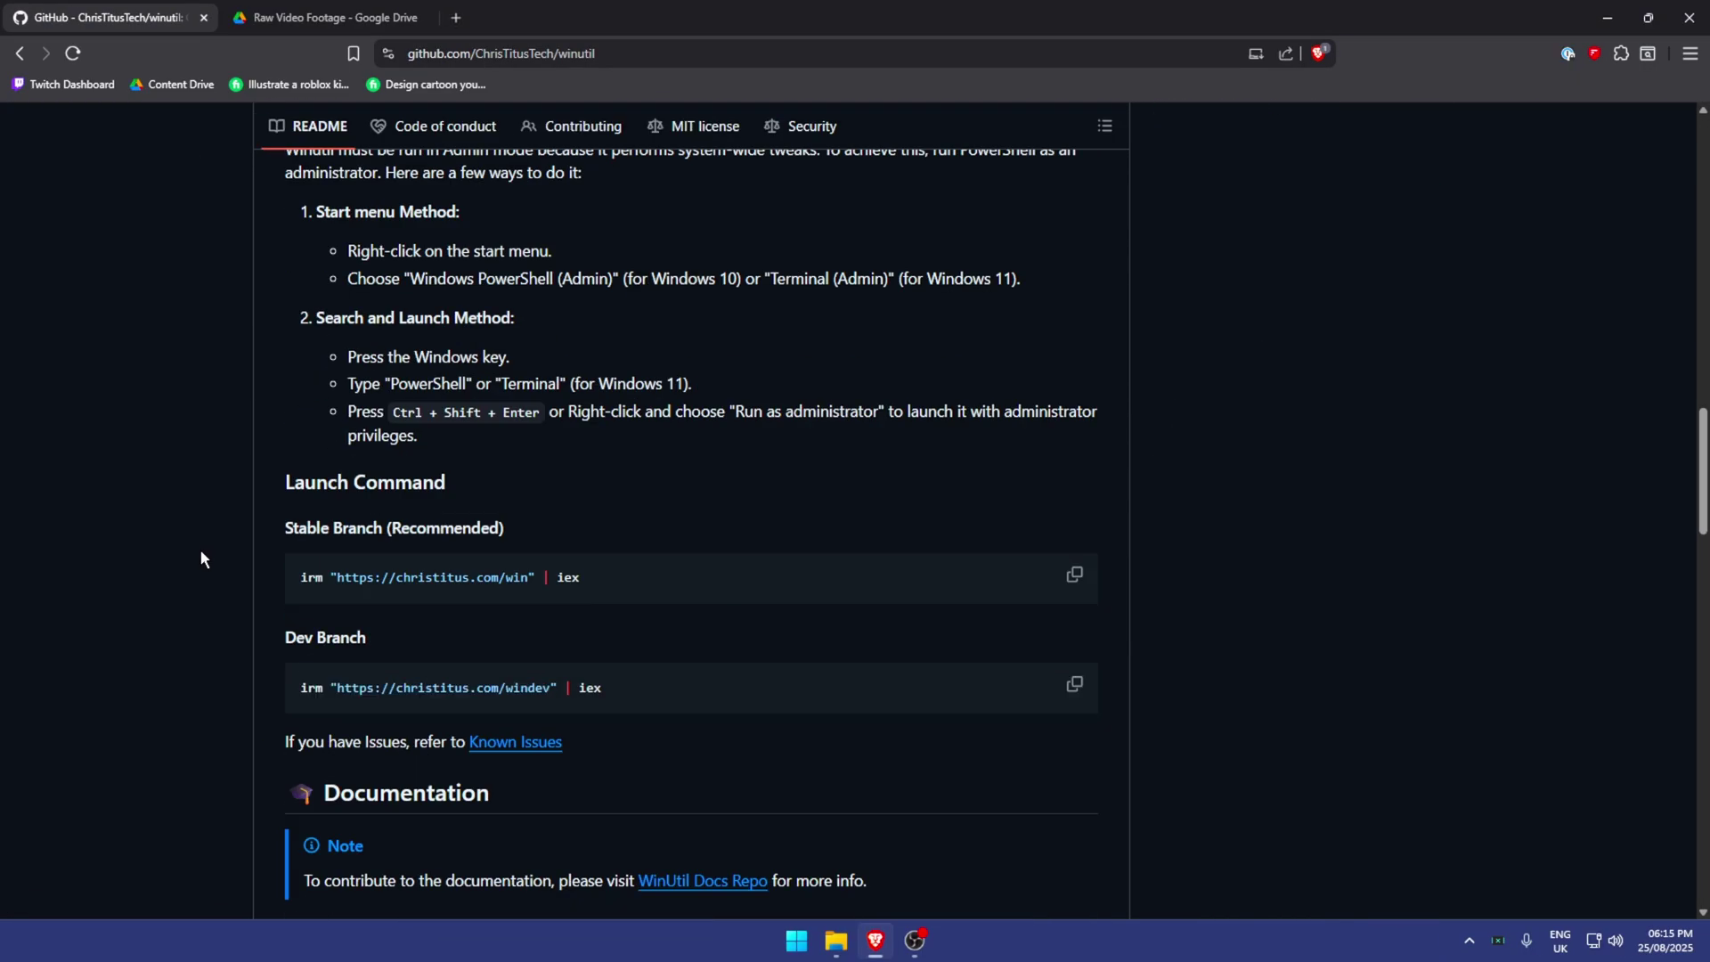
pyautogui.moveTo(317, 303); pyautogui.dragTo(445, 305)
pyautogui.moveTo(300, 399); pyautogui.dragTo(548, 393)
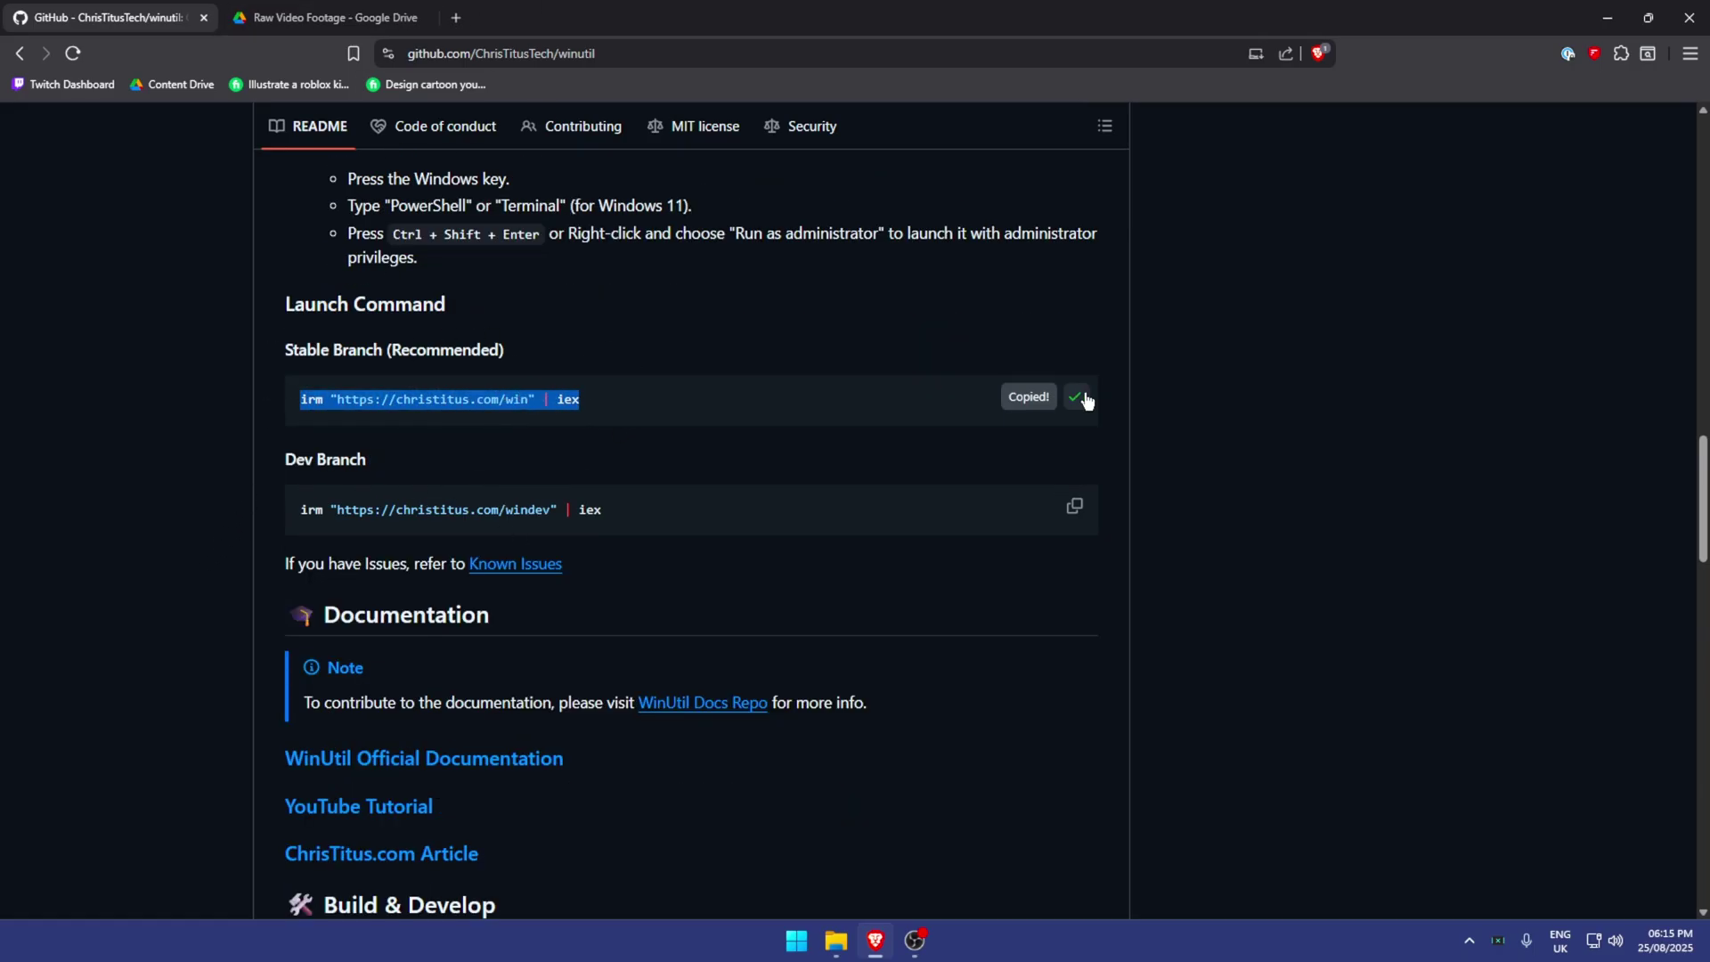
# - Search Windows for 'windows' to locate Windows PowerShell
pyautogui.press('super')
pyautogui.write('windows')
pyautogui.scroll(5, 641, 534)
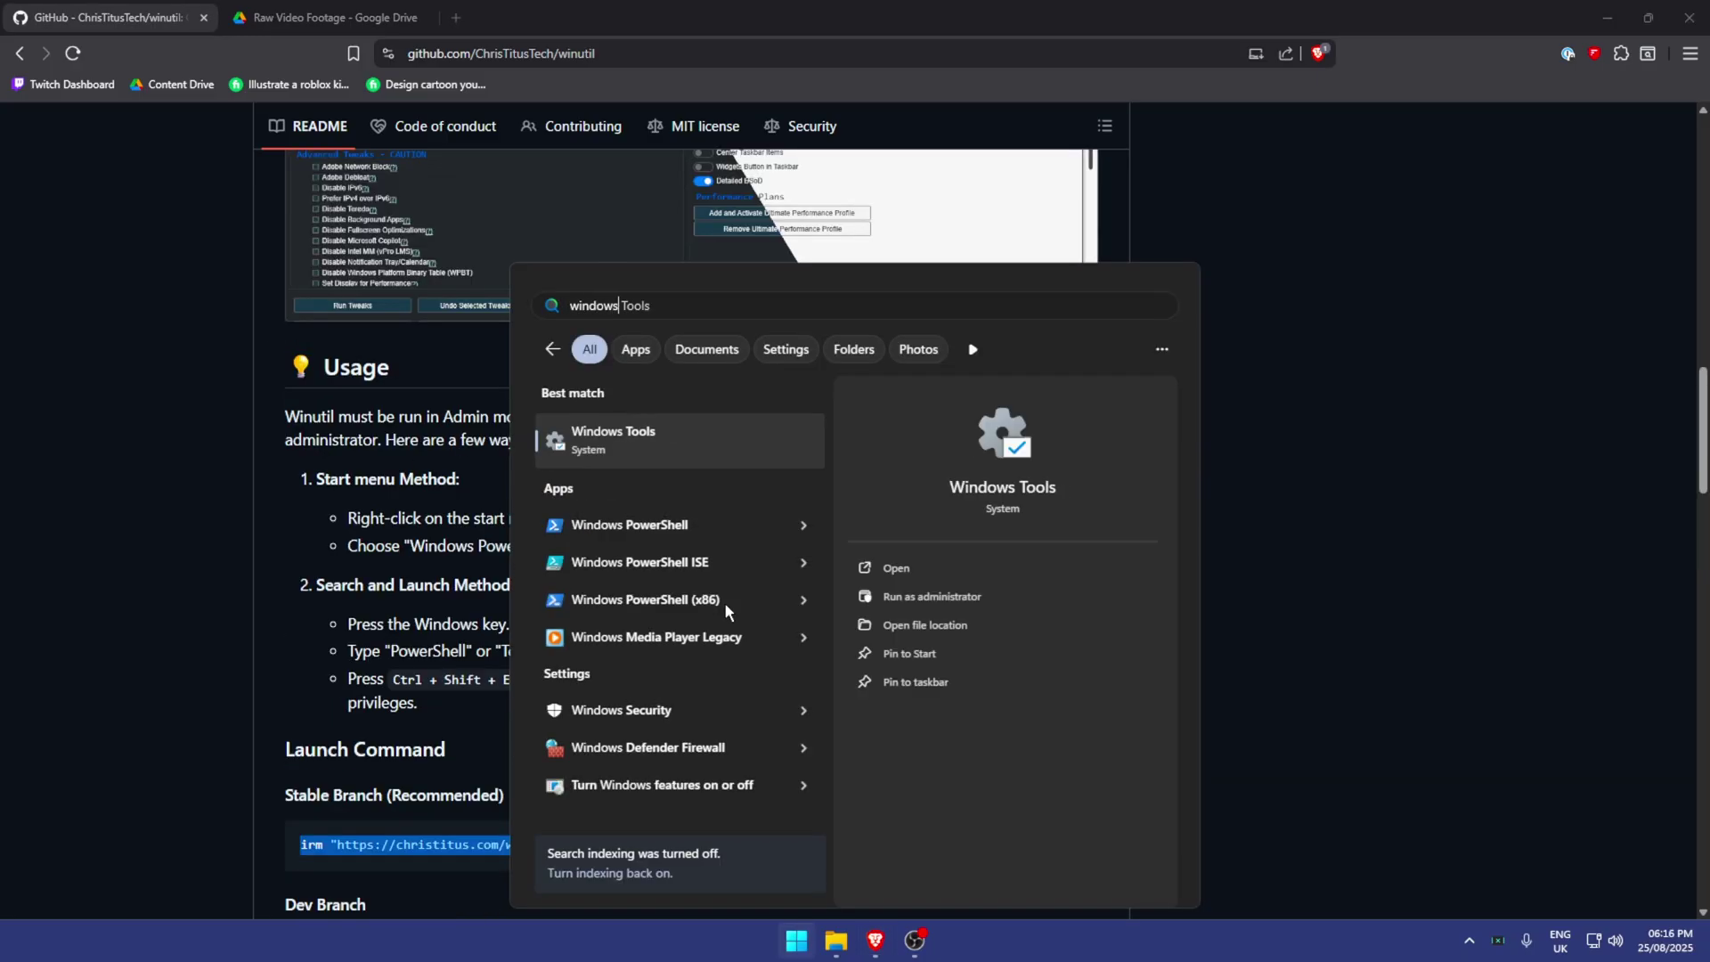
# - Run Windows PowerShell as administrator and execute the pasted irm winutil launch command
pyautogui.rightClick(653, 525)
pyautogui.click(713, 534)
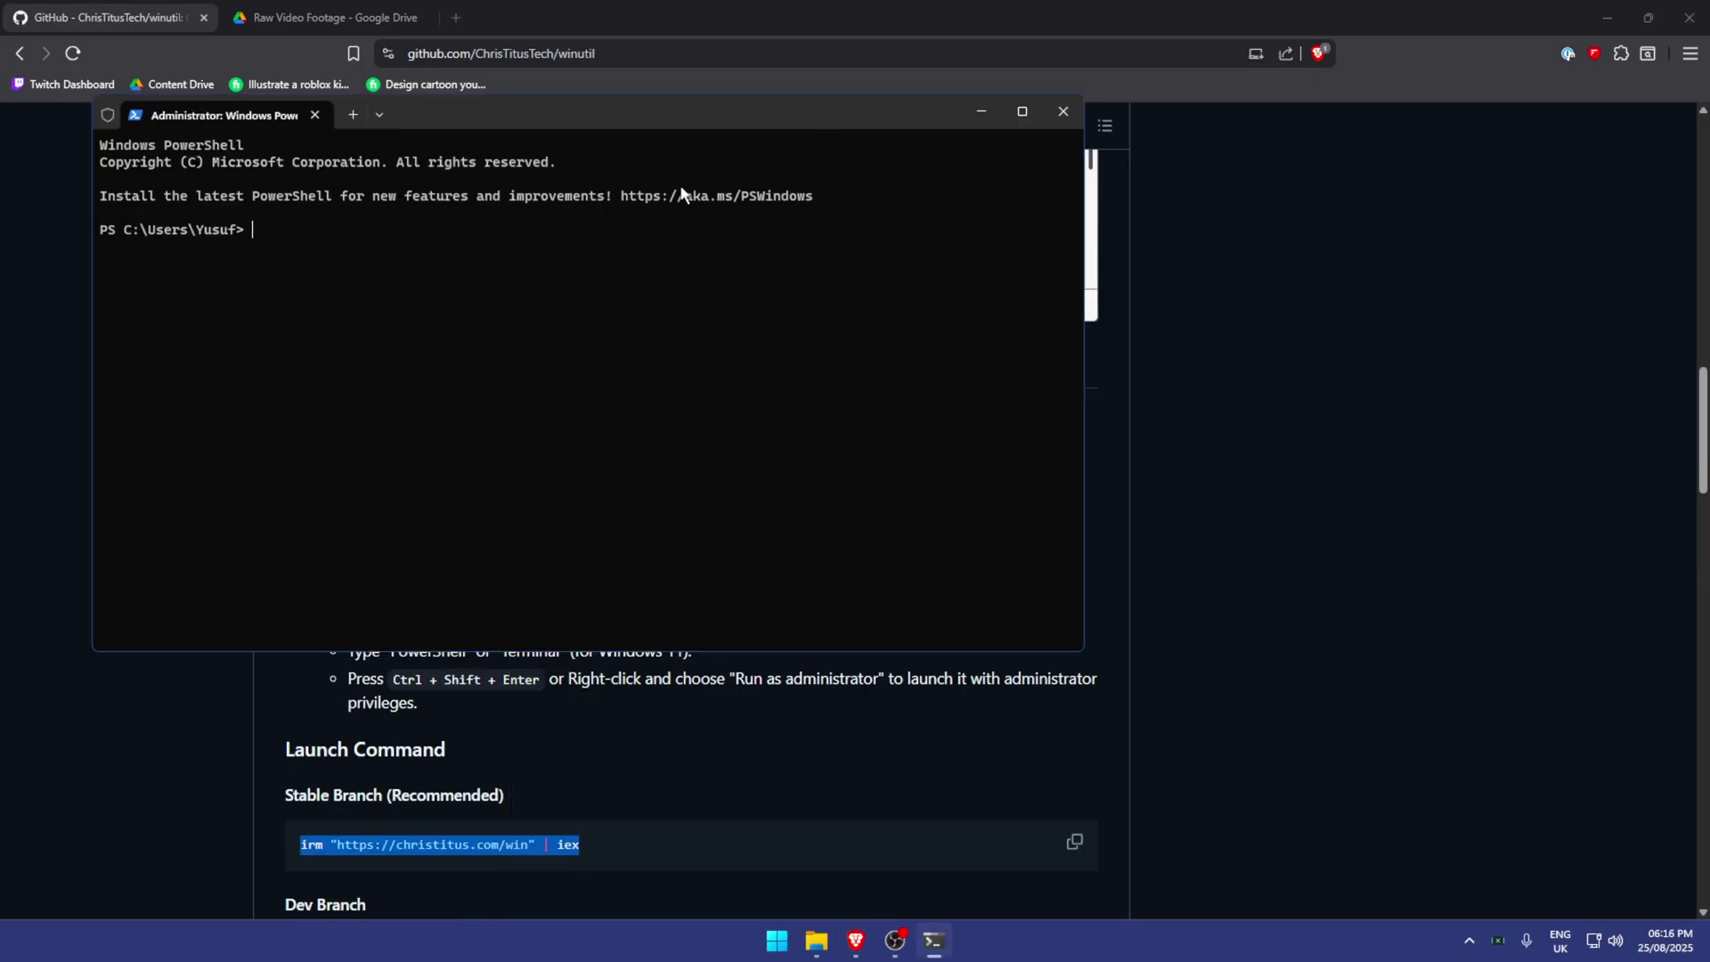
pyautogui.rightClick(369, 233)
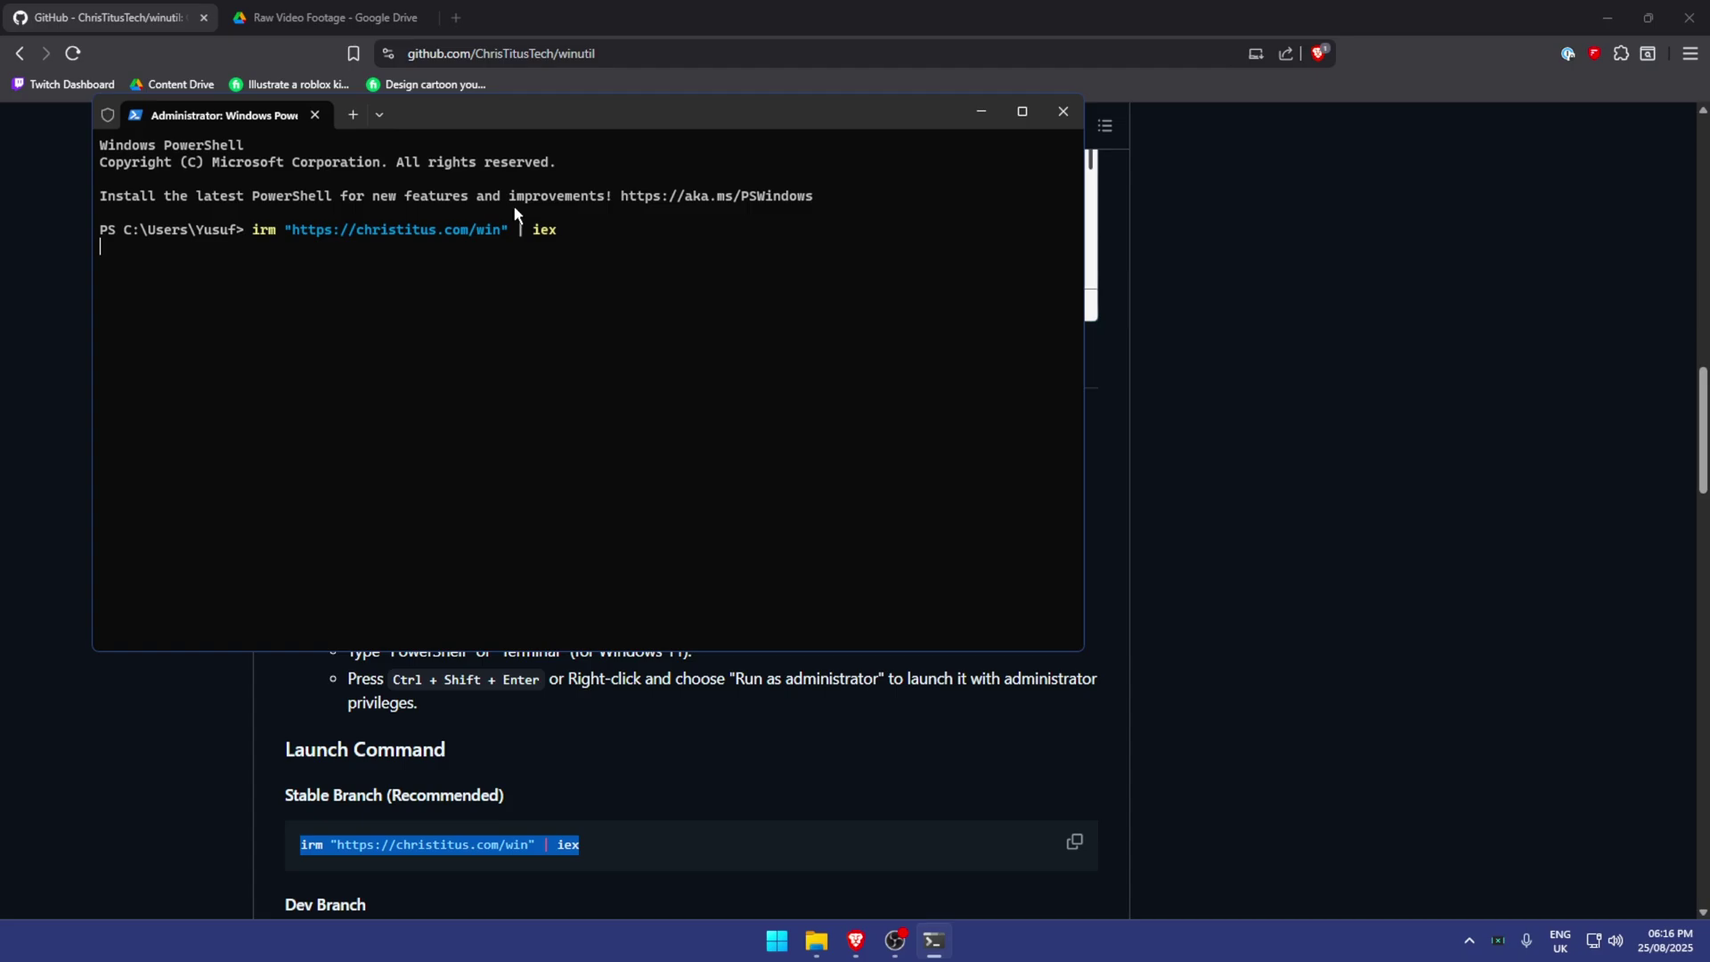
pyautogui.press('Return')
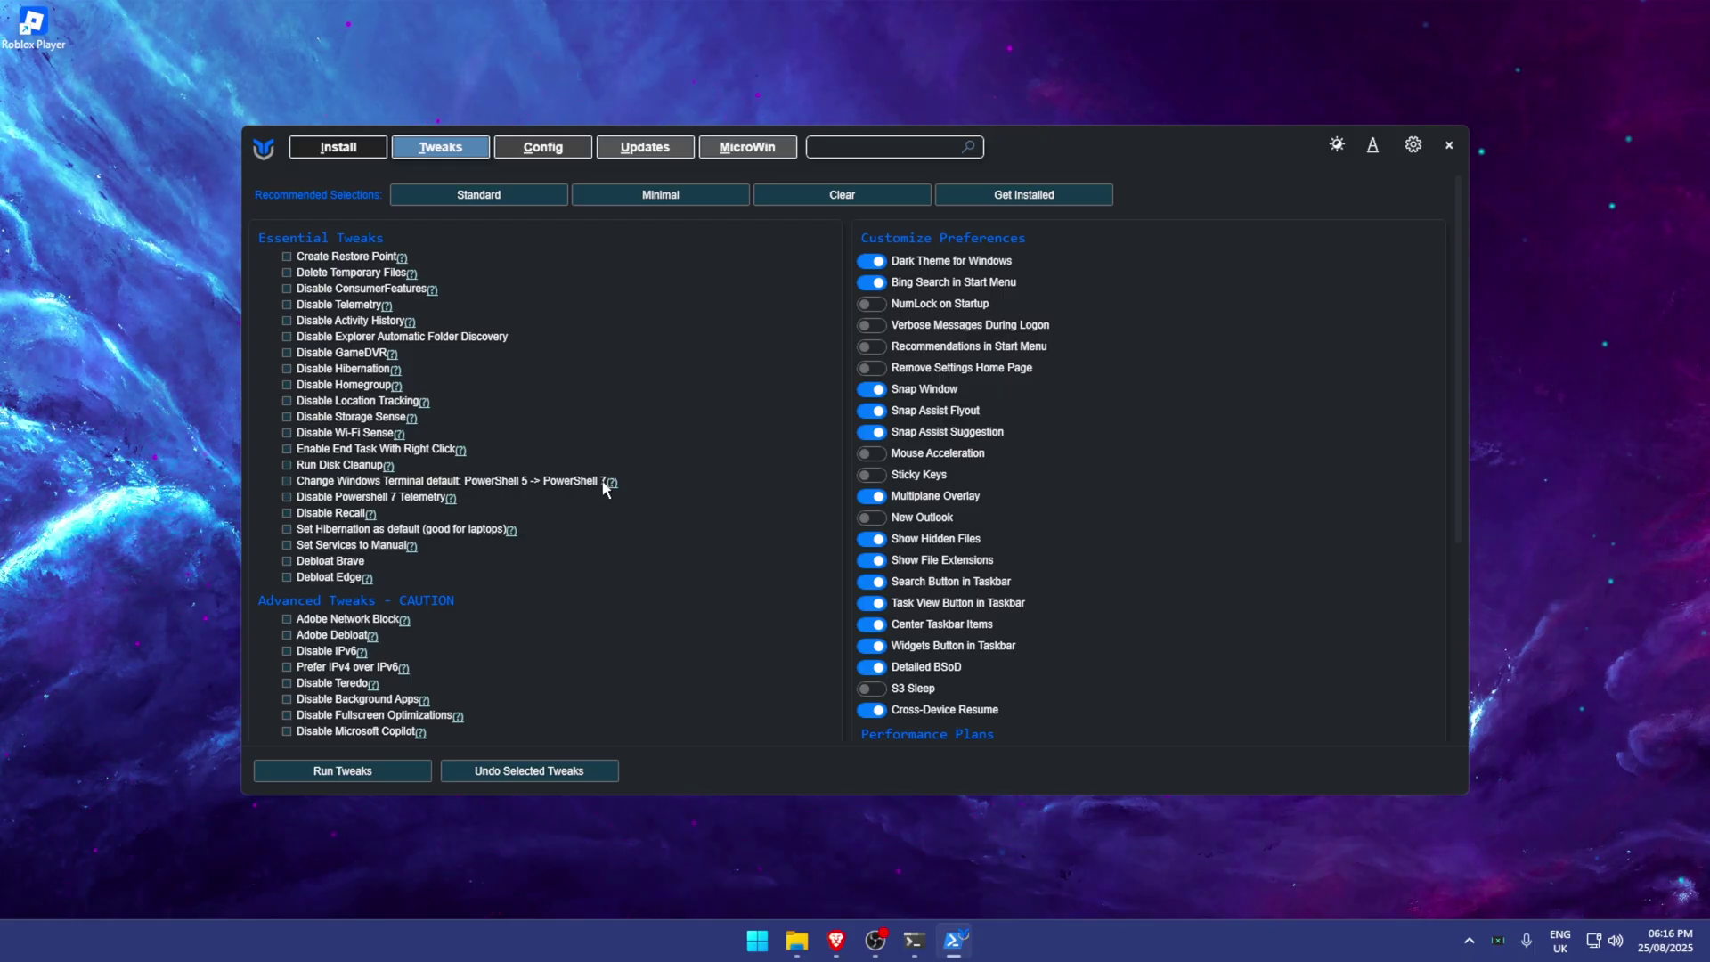
# - Select the Standard set of recommended essential tweaks
pyautogui.click(561, 189)
pyautogui.click(529, 189)
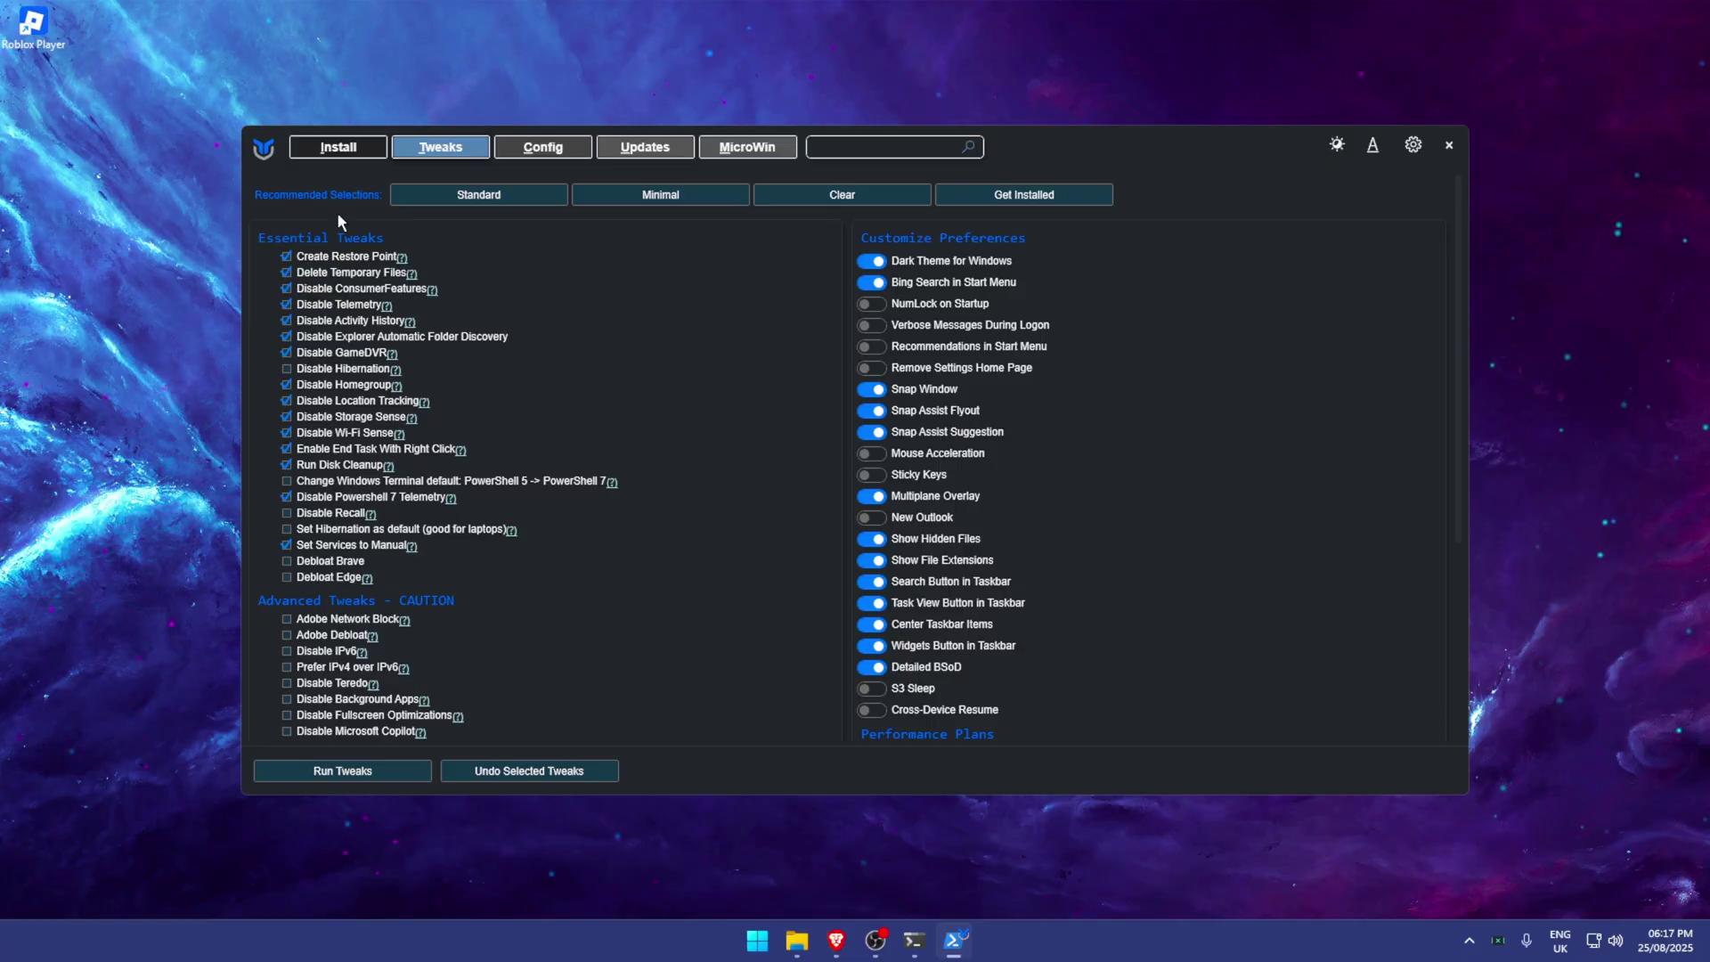
pyautogui.click(446, 196)
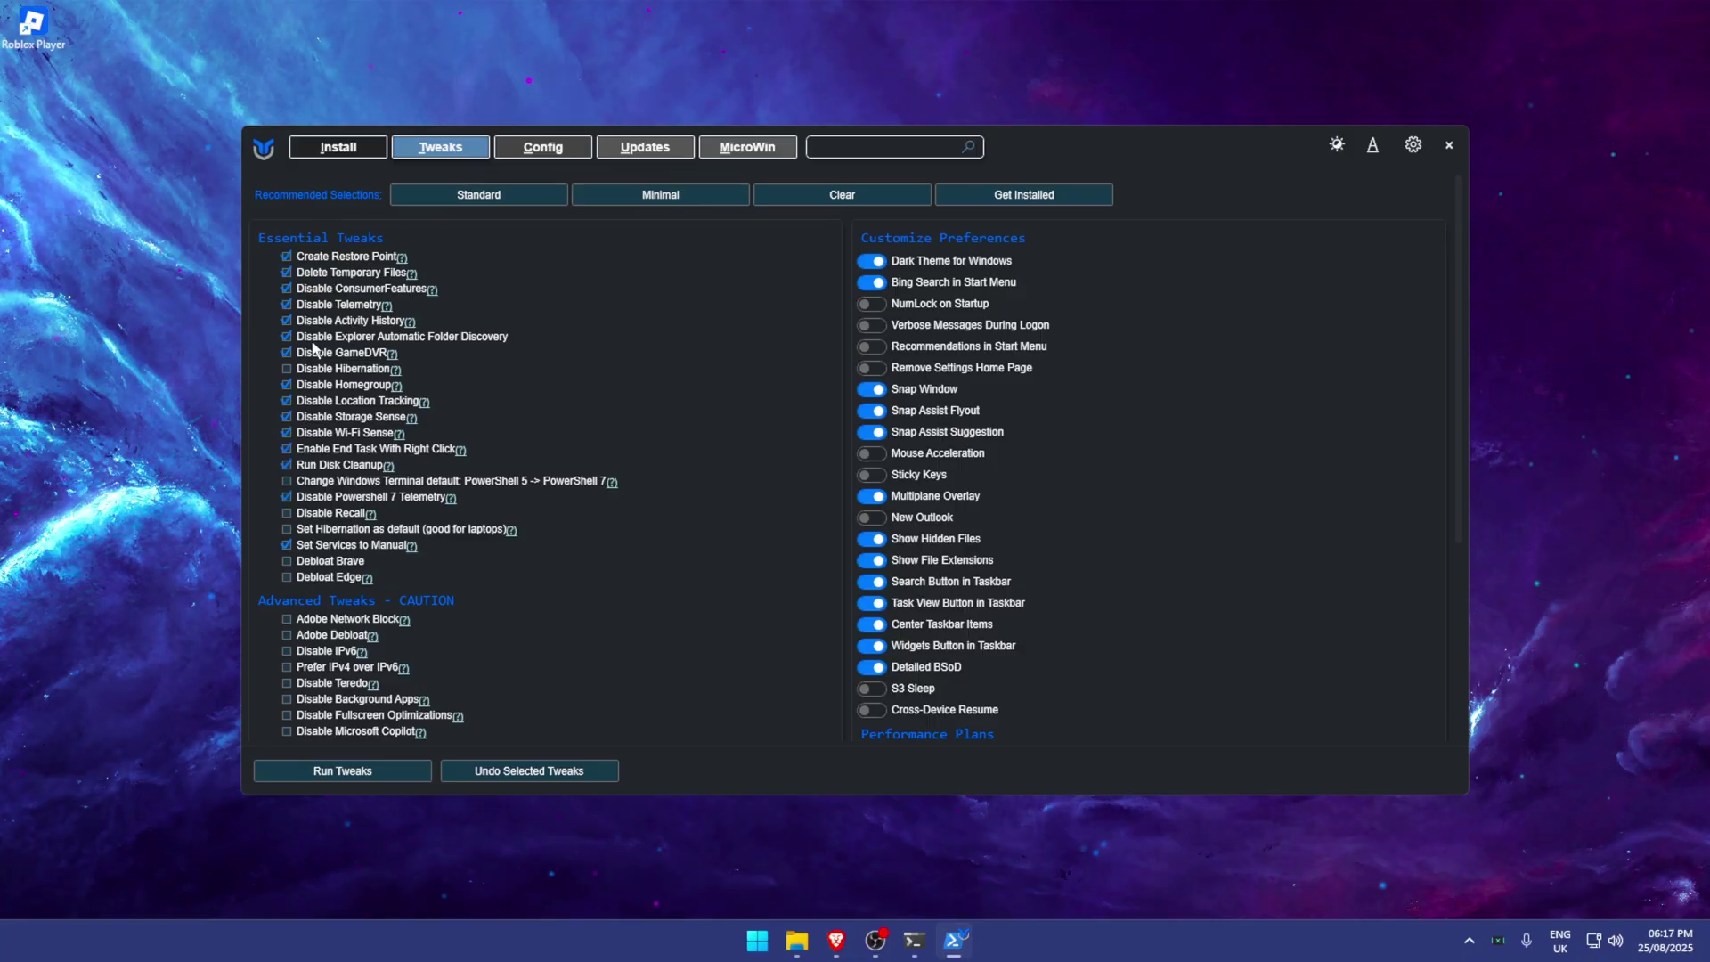
# - Run the tweaks through disk clean-up, then relaunch WinUtil with the irm command
pyautogui.click(387, 769)
pyautogui.scroll(-2, 579, 624)
pyautogui.moveTo(692, 401); pyautogui.dragTo(605, 396)
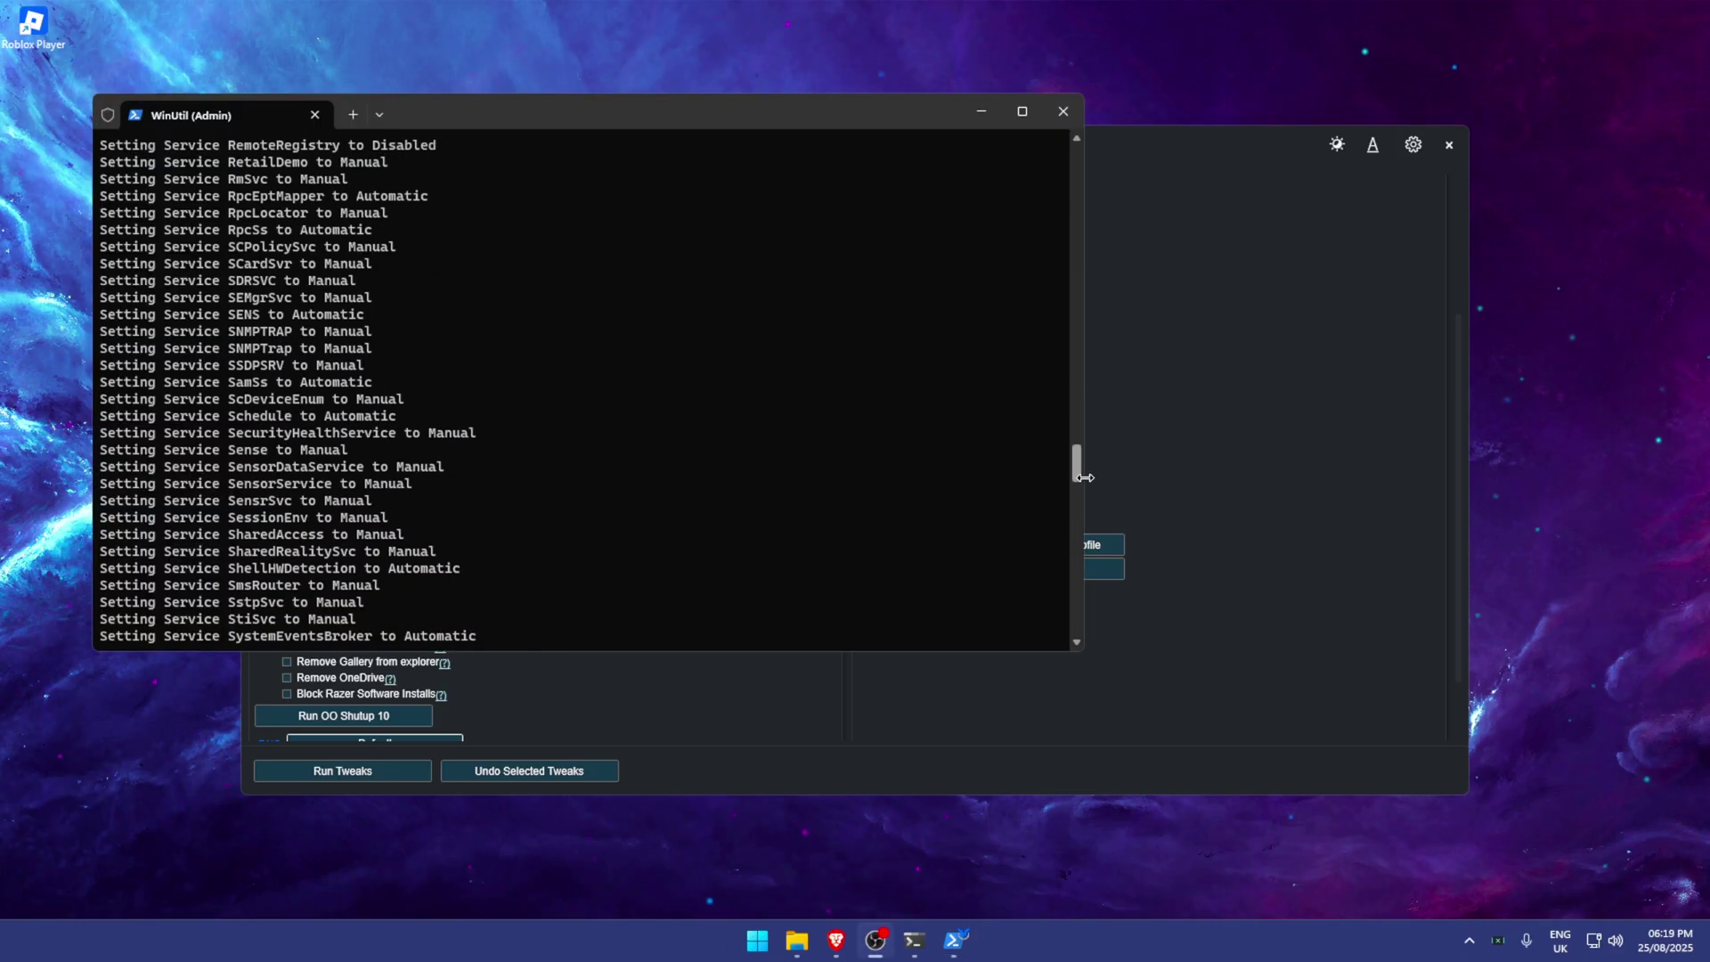
pyautogui.scroll(15, 1025, 188)
pyautogui.scroll(-20, 1027, 188)
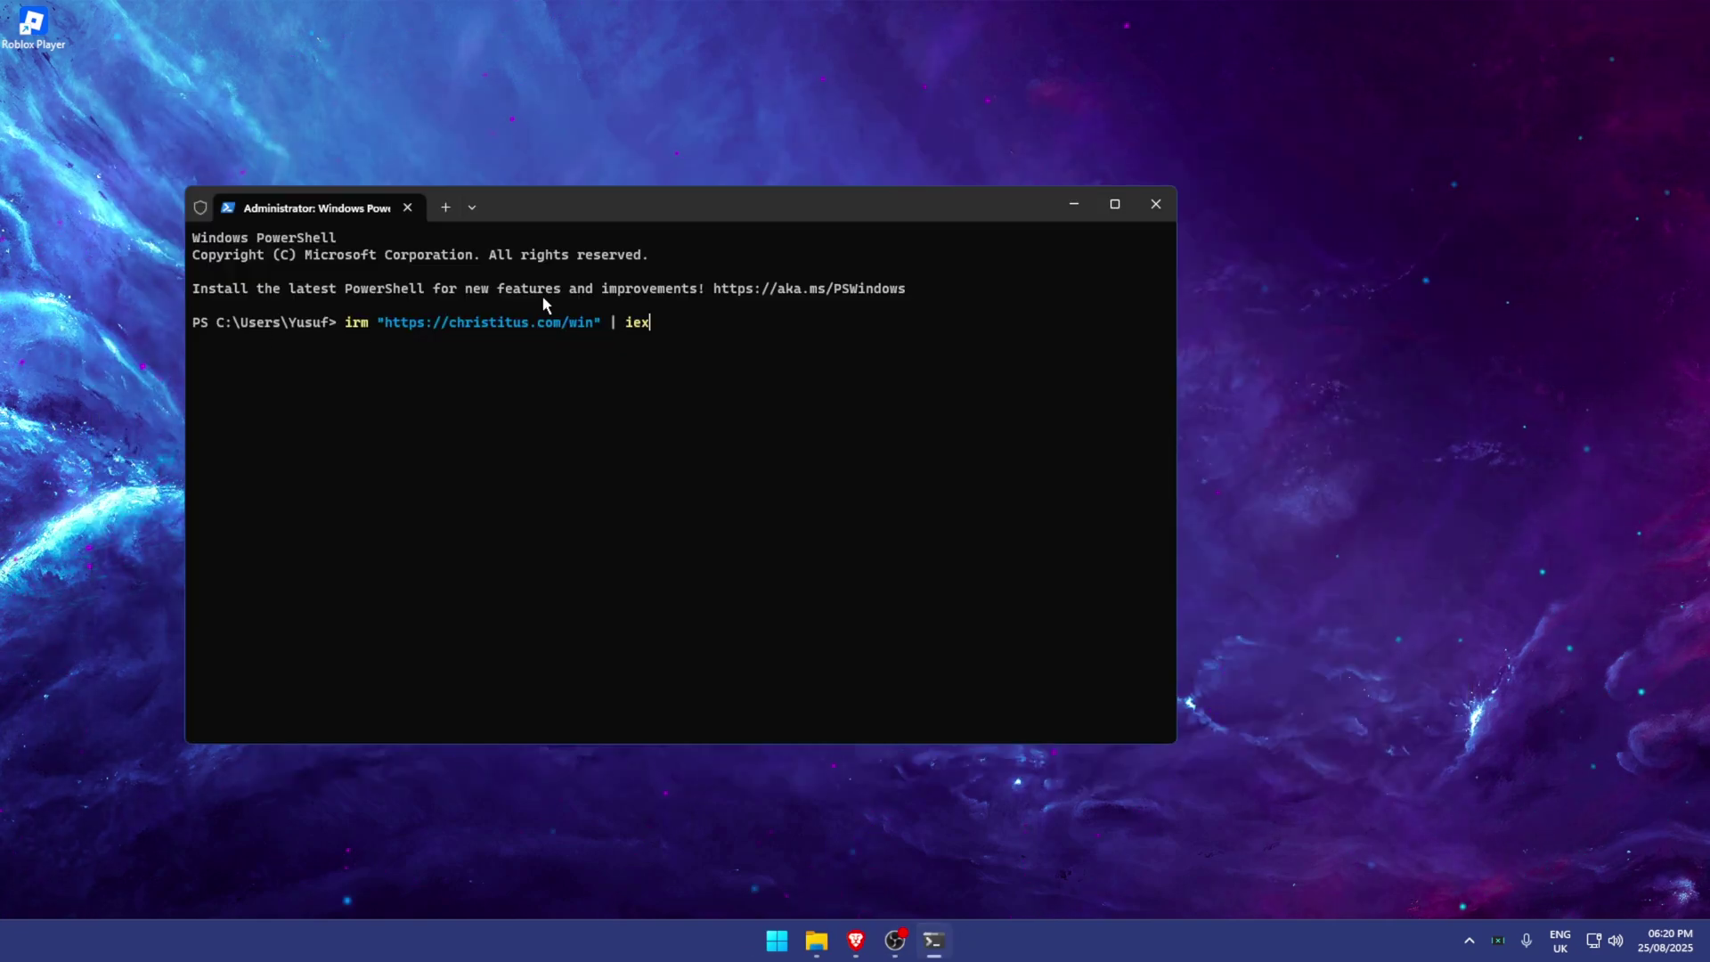
pyautogui.press('Return')
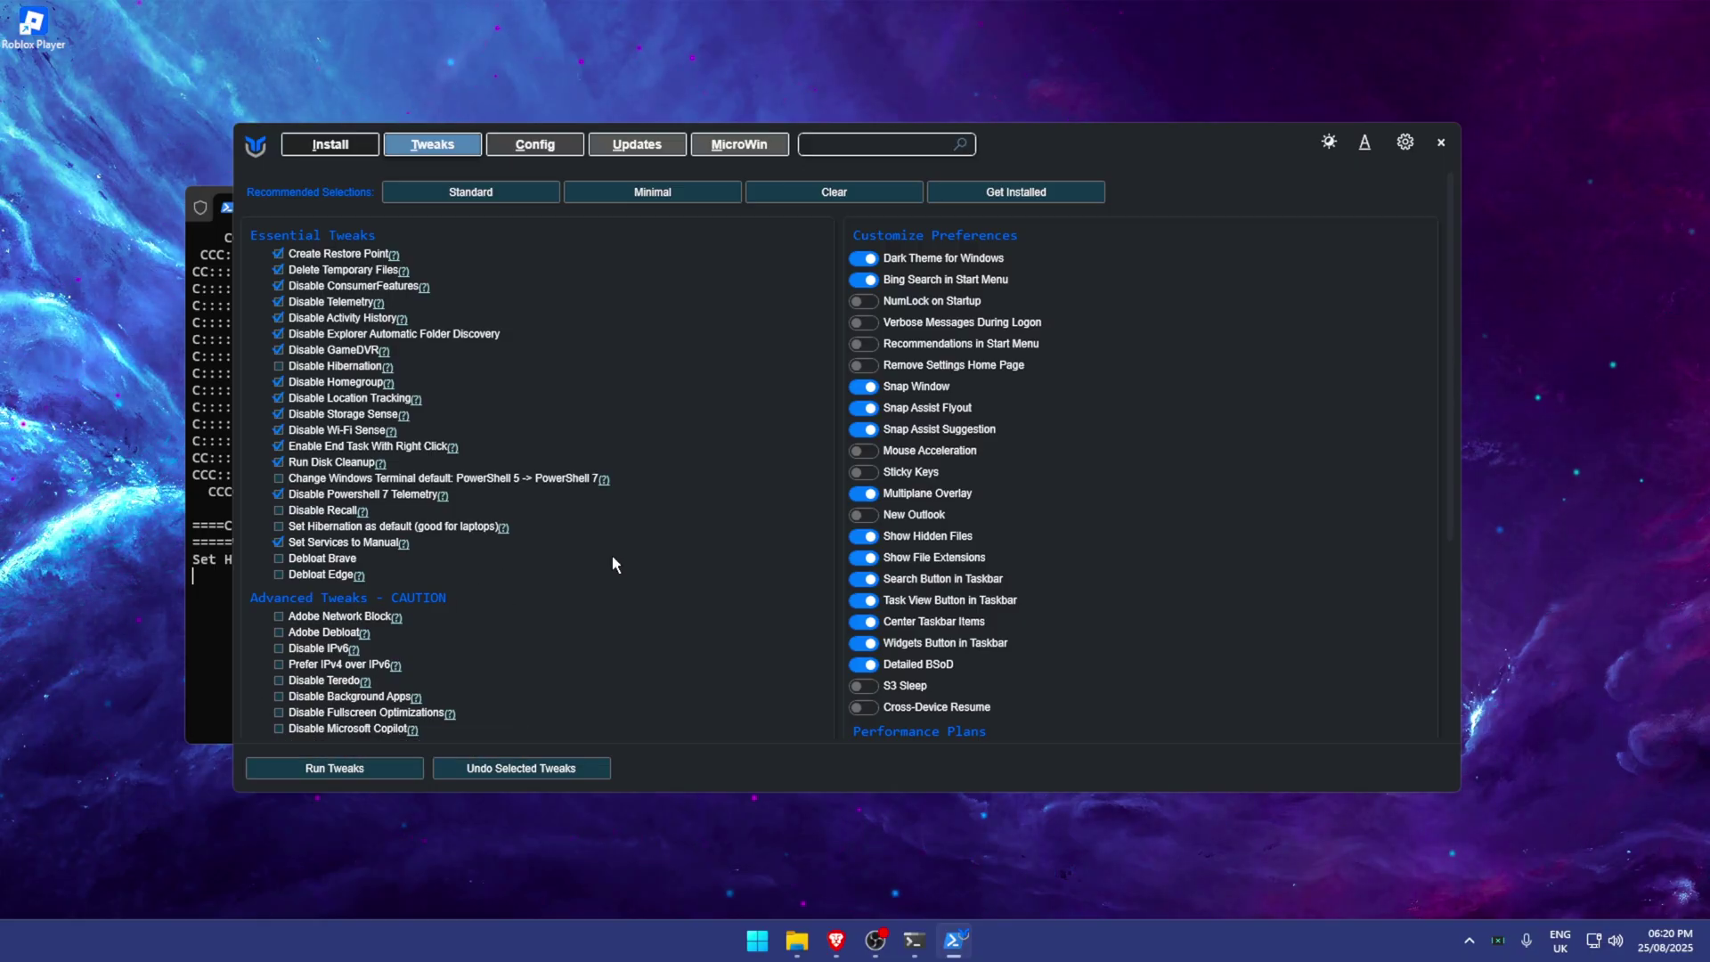
# - Read the Create Restore Point documentation in Brave, then return to WinUtil
pyautogui.click(393, 256)
pyautogui.scroll(-5, 711, 553)
pyautogui.scroll(2, 575, 445)
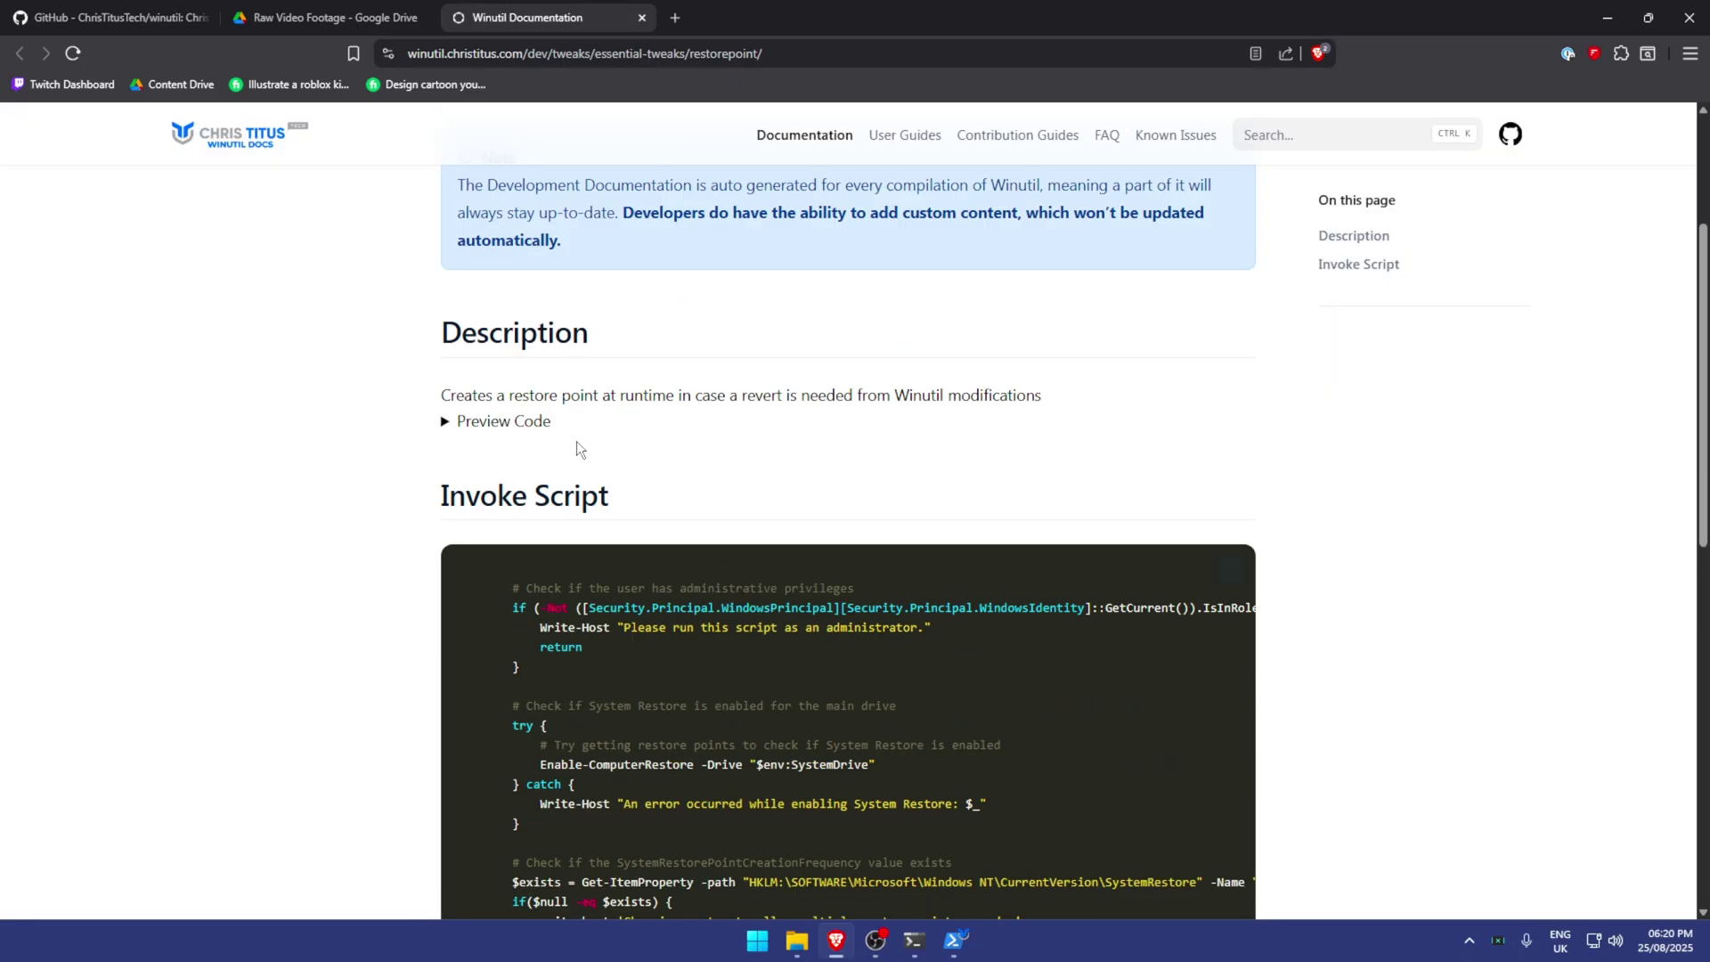
pyautogui.moveTo(505, 395); pyautogui.dragTo(569, 414)
pyautogui.click(772, 418)
pyautogui.click(884, 945)
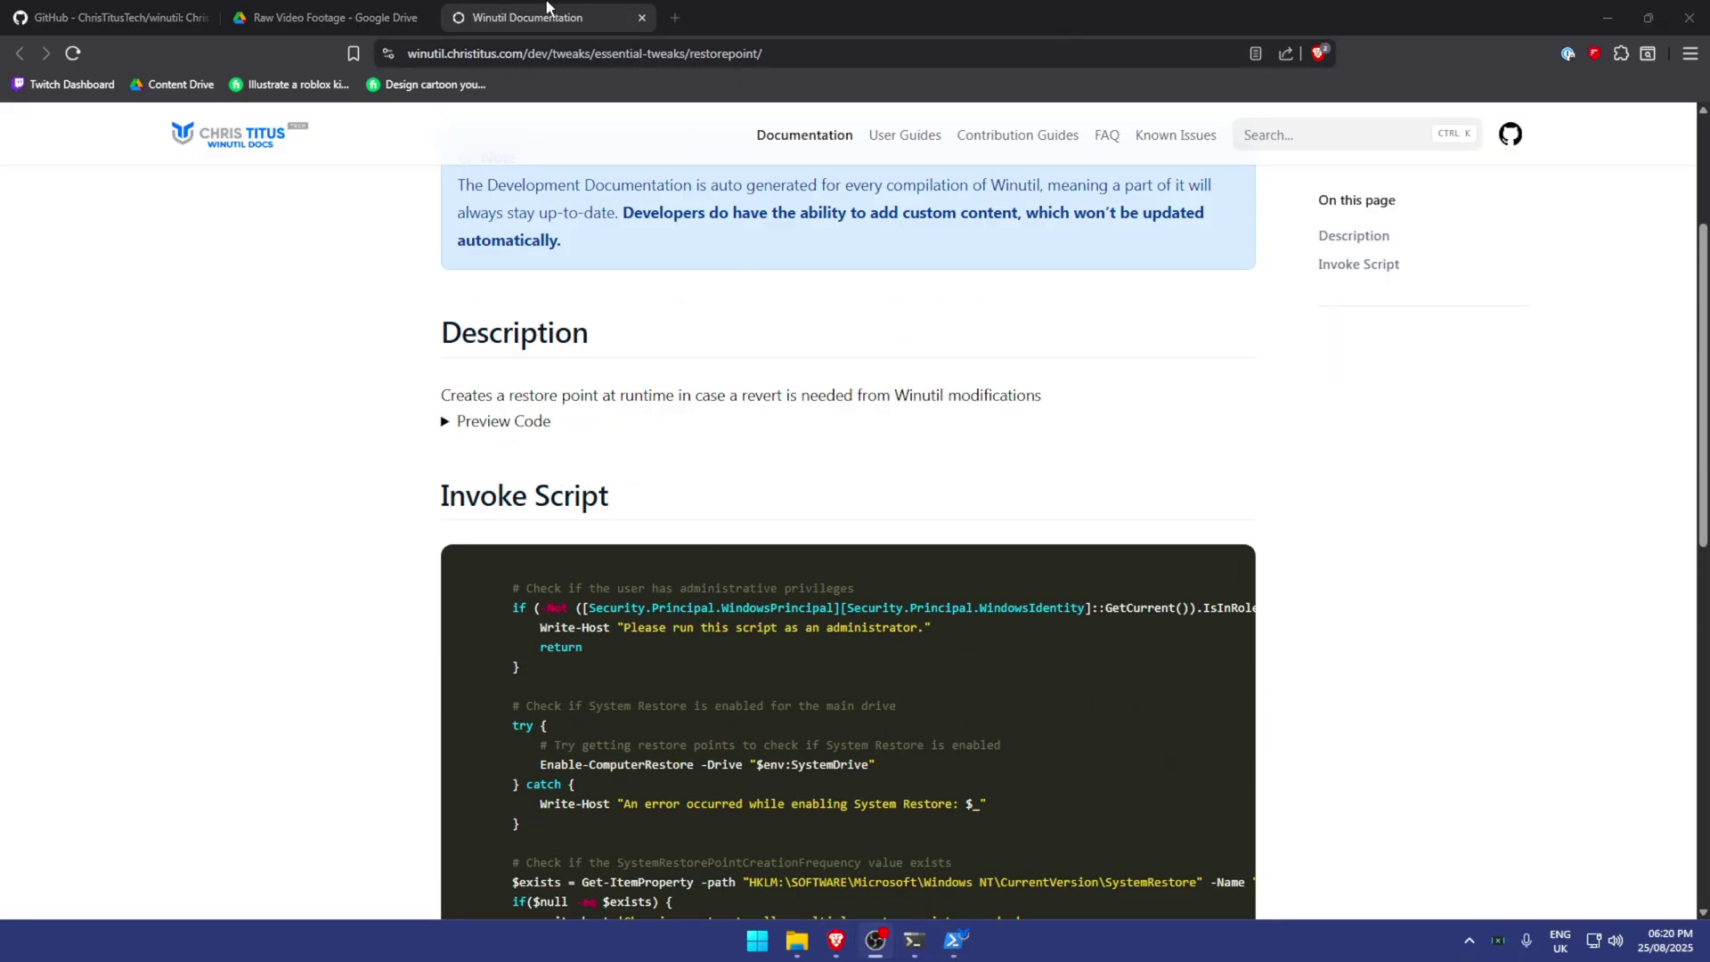
pyautogui.hotkey('alt', 'Tab')
# - Open the Delete Temporary Files docs and inspect the %temp% folder's files
pyautogui.click(401, 275)
pyautogui.scroll(-3, 724, 741)
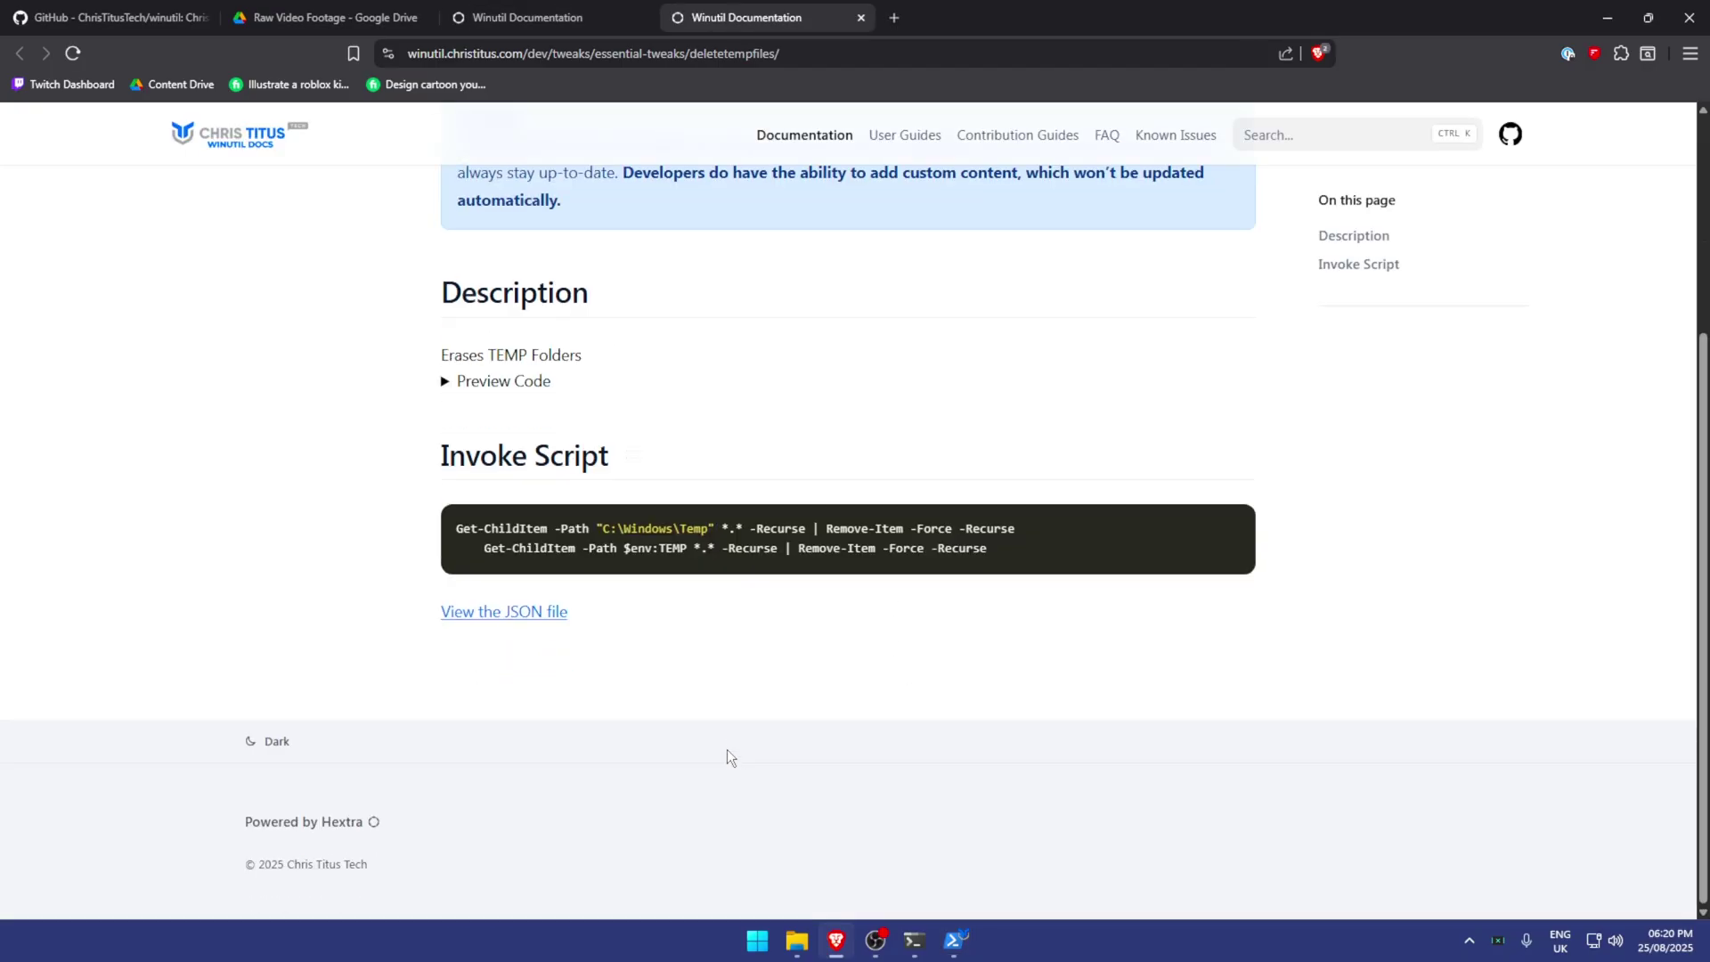
pyautogui.press('super')
pyautogui.write('%temp%')
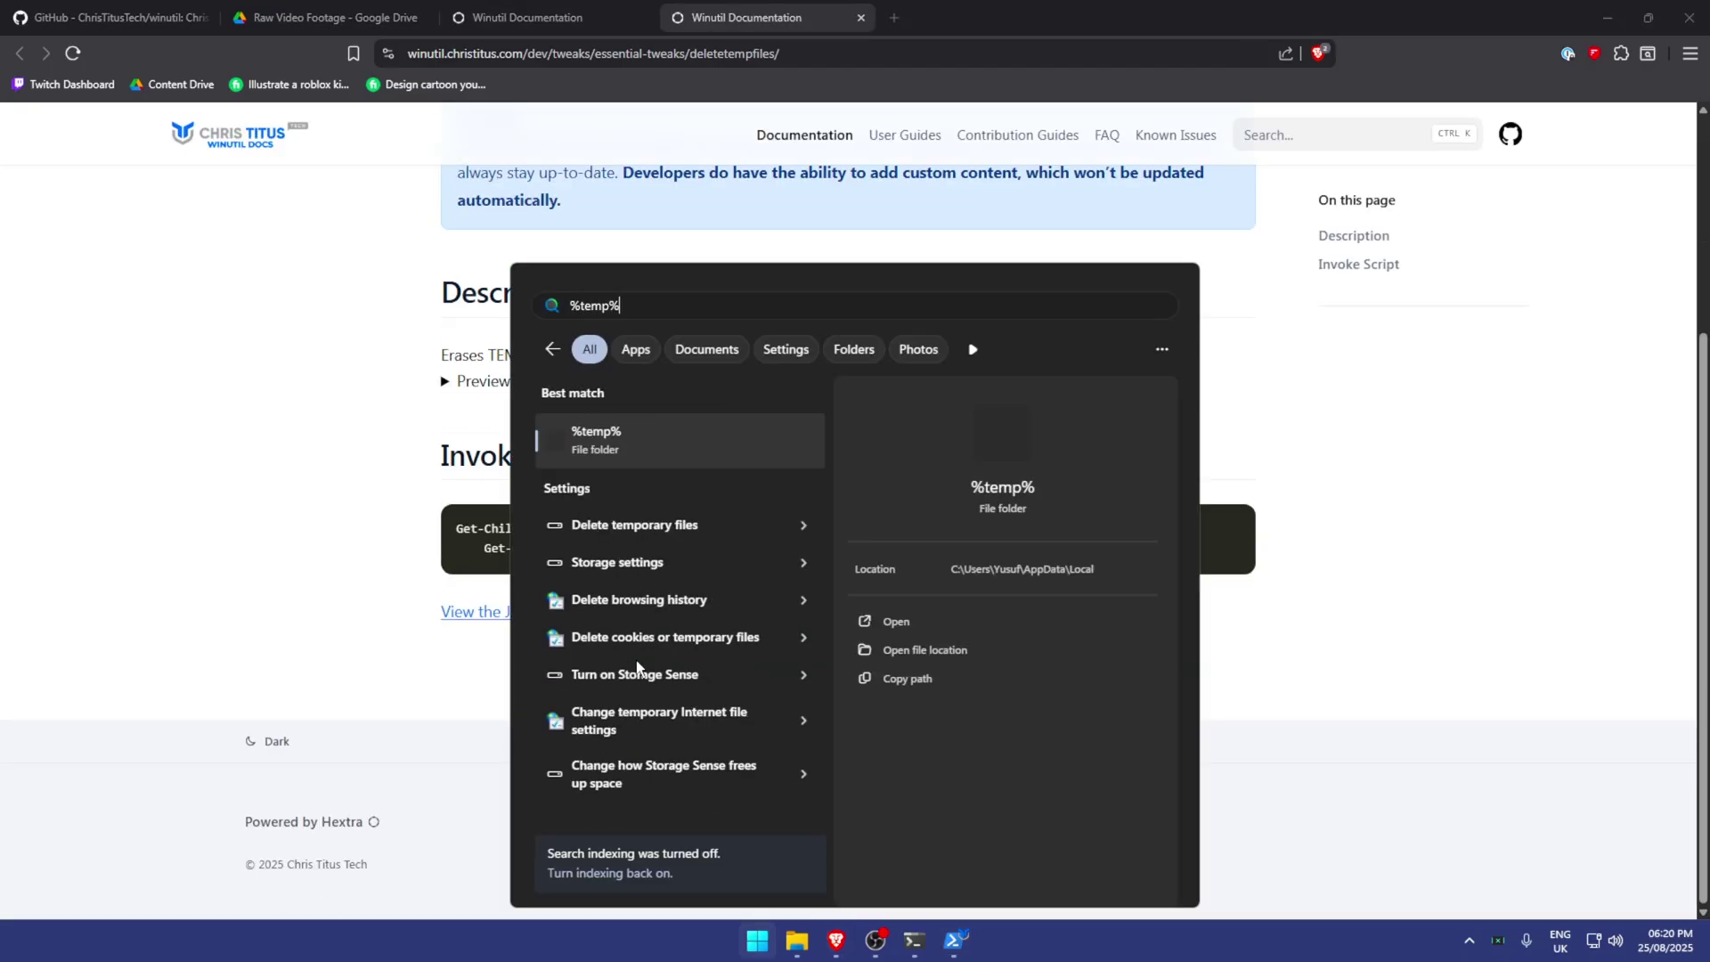
pyautogui.press('Return')
pyautogui.scroll(-2, 1102, 466)
pyautogui.hotkey('ctrl', 'a')
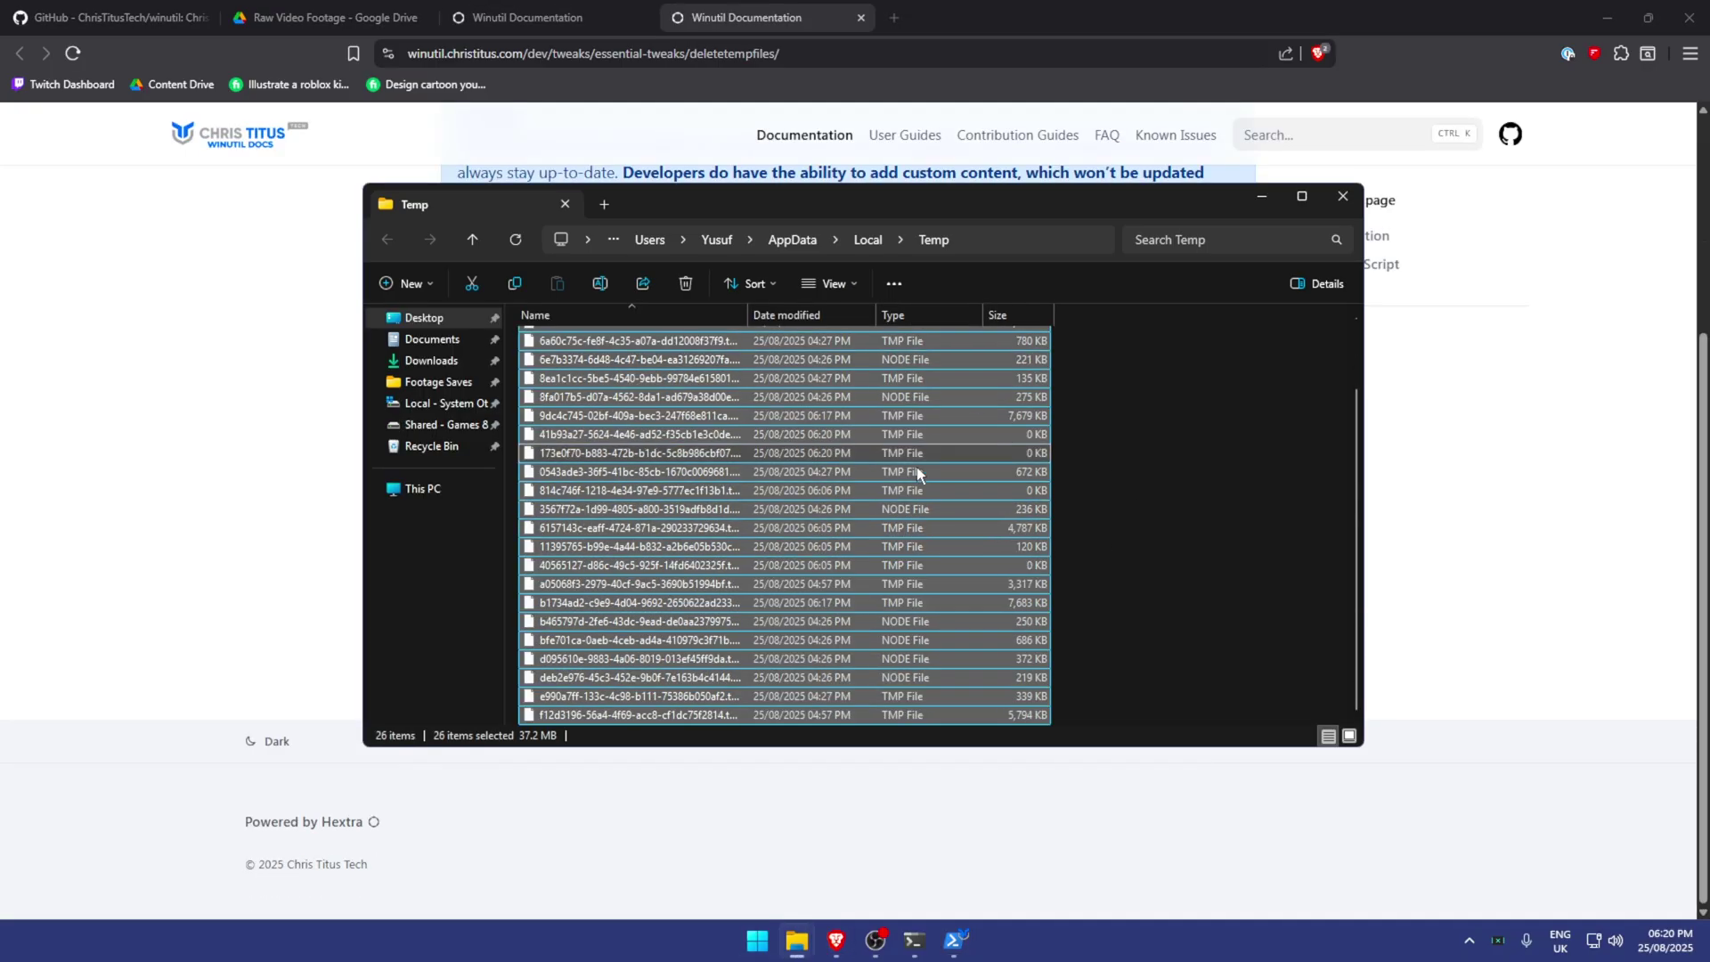
pyautogui.hotkey('alt', 'F4')
pyautogui.hotkey('alt', 'Tab')
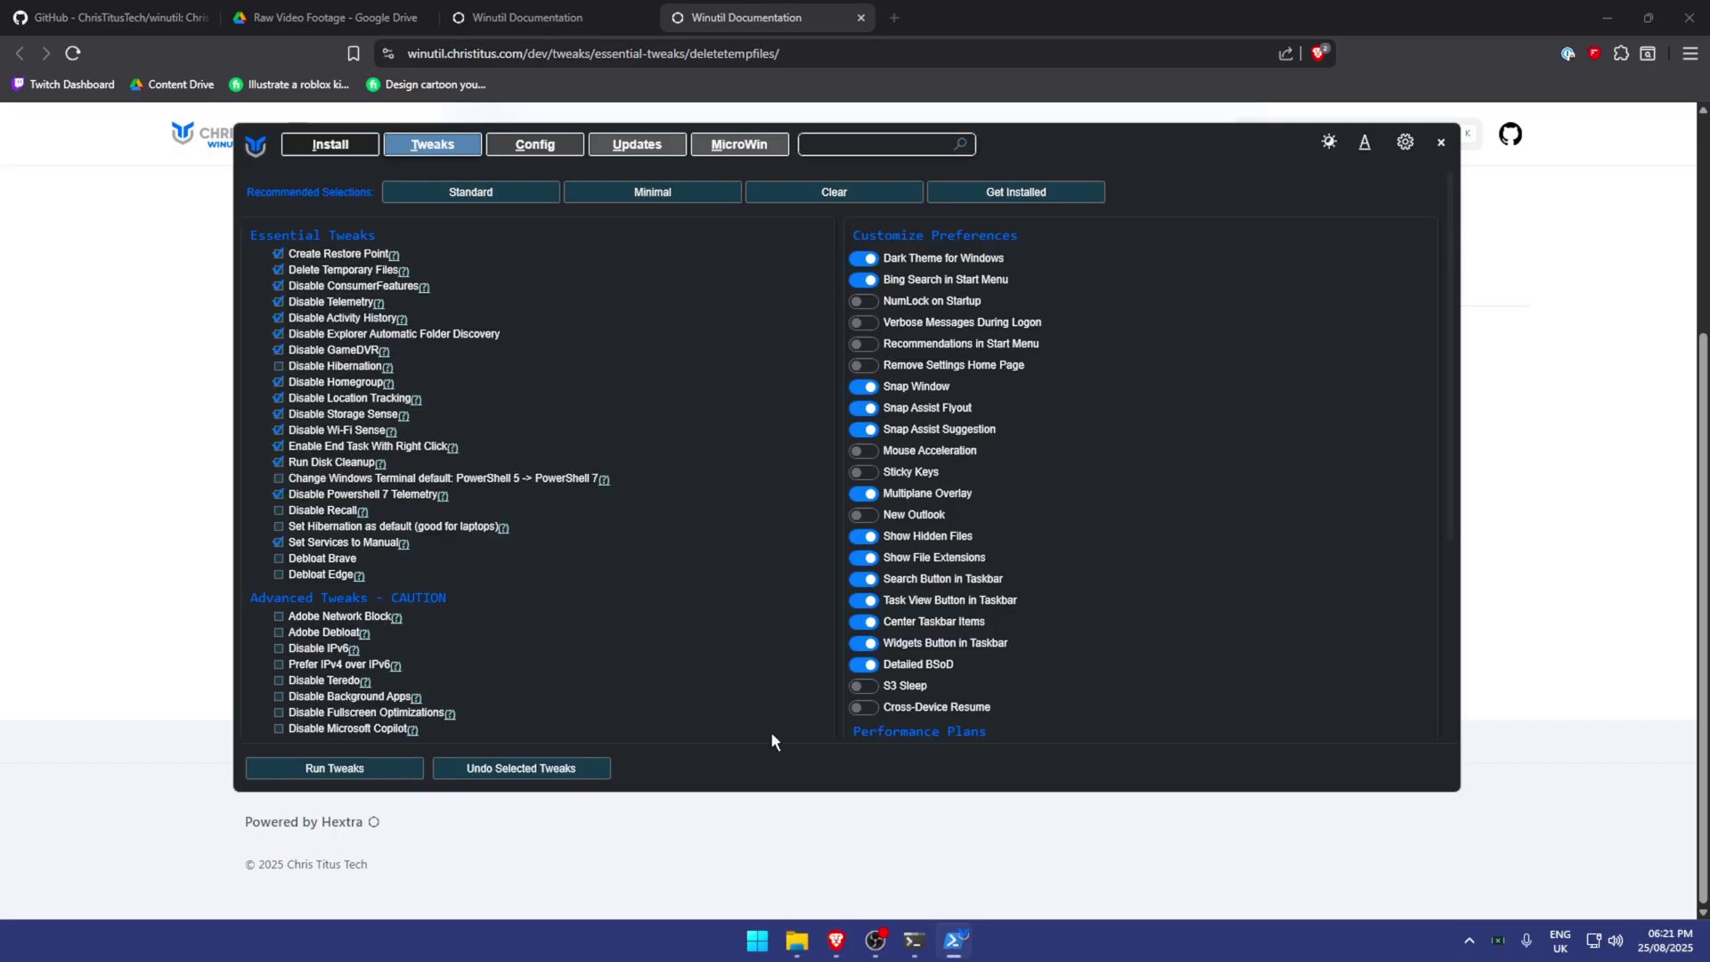
# - Read the telemetry tweak documentation, briefly searching for the registry editor
pyautogui.click(378, 303)
pyautogui.moveTo(440, 392); pyautogui.dragTo(666, 419)
pyautogui.scroll(-9, 665, 419)
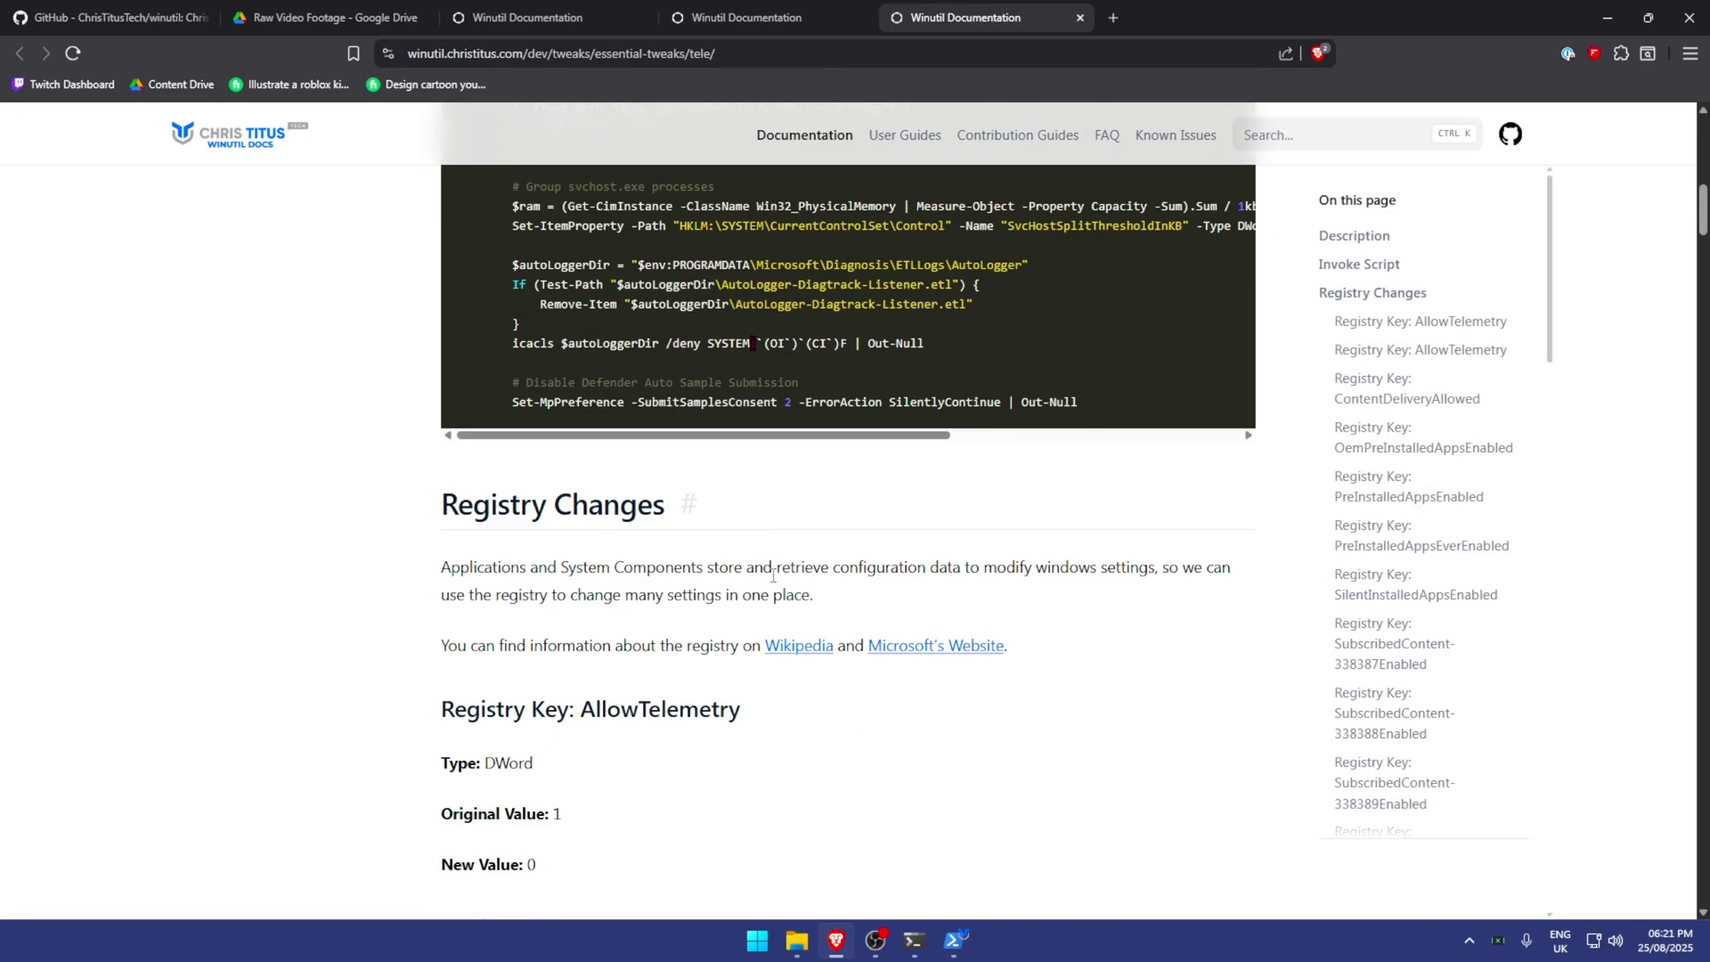
pyautogui.scroll(-3, 825, 743)
pyautogui.scroll(-3, 738, 644)
pyautogui.press('super')
pyautogui.write('reged')
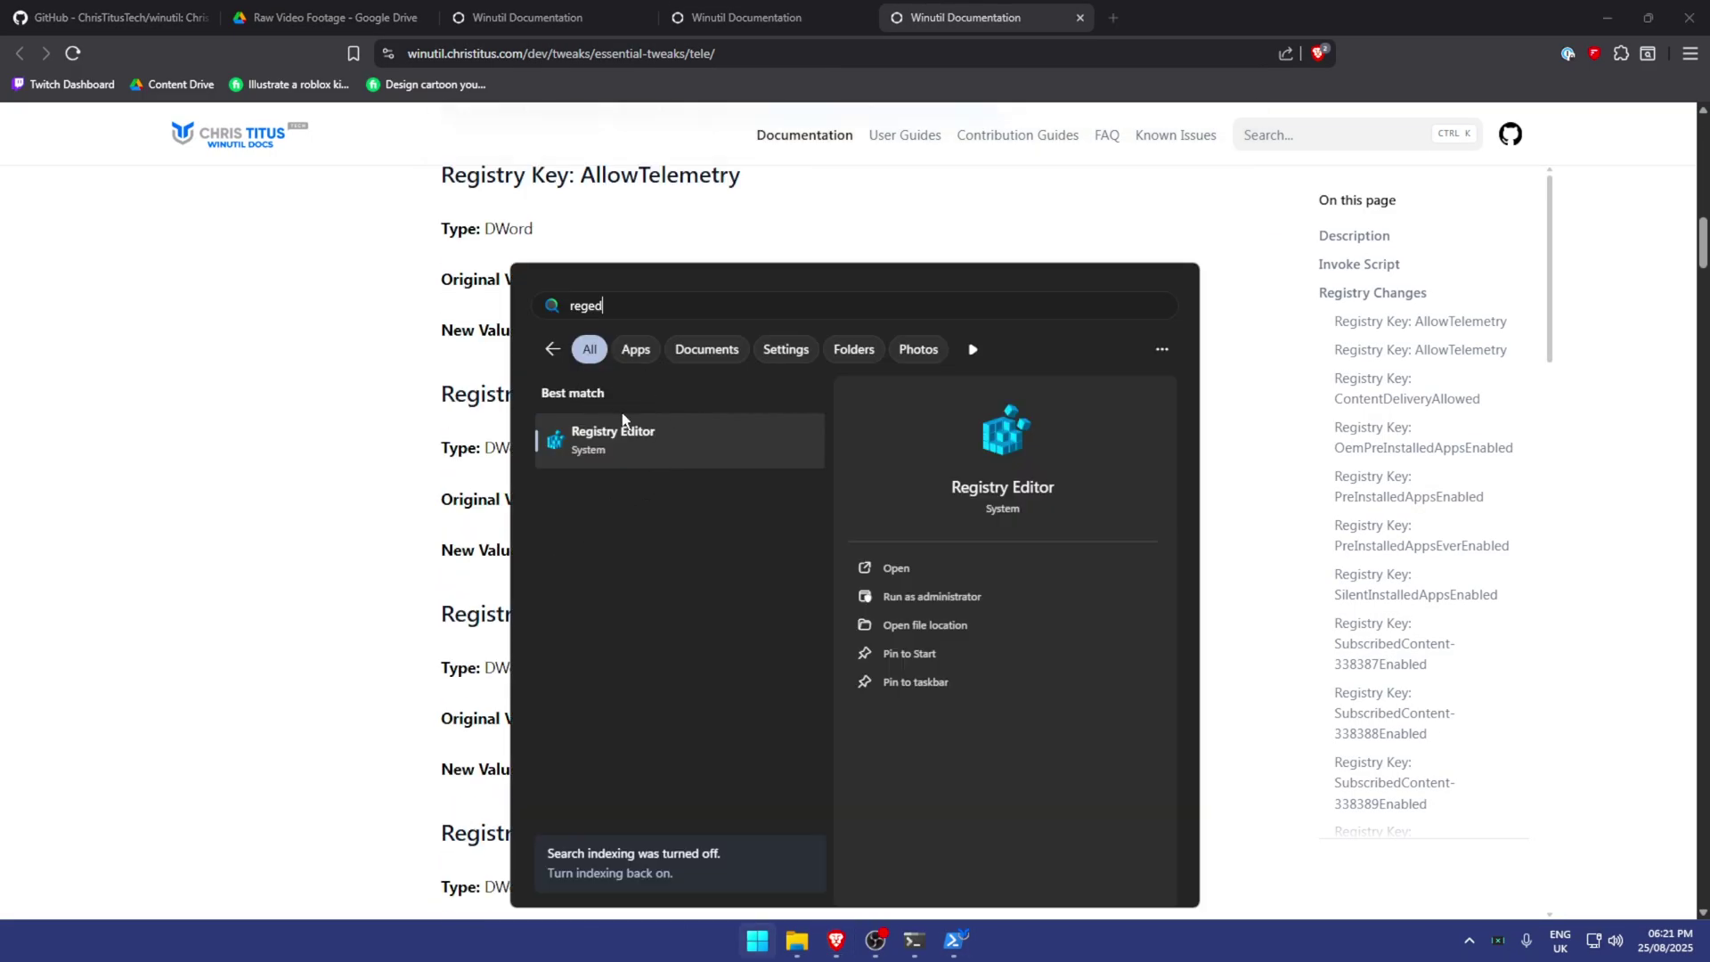
pyautogui.press('Escape')
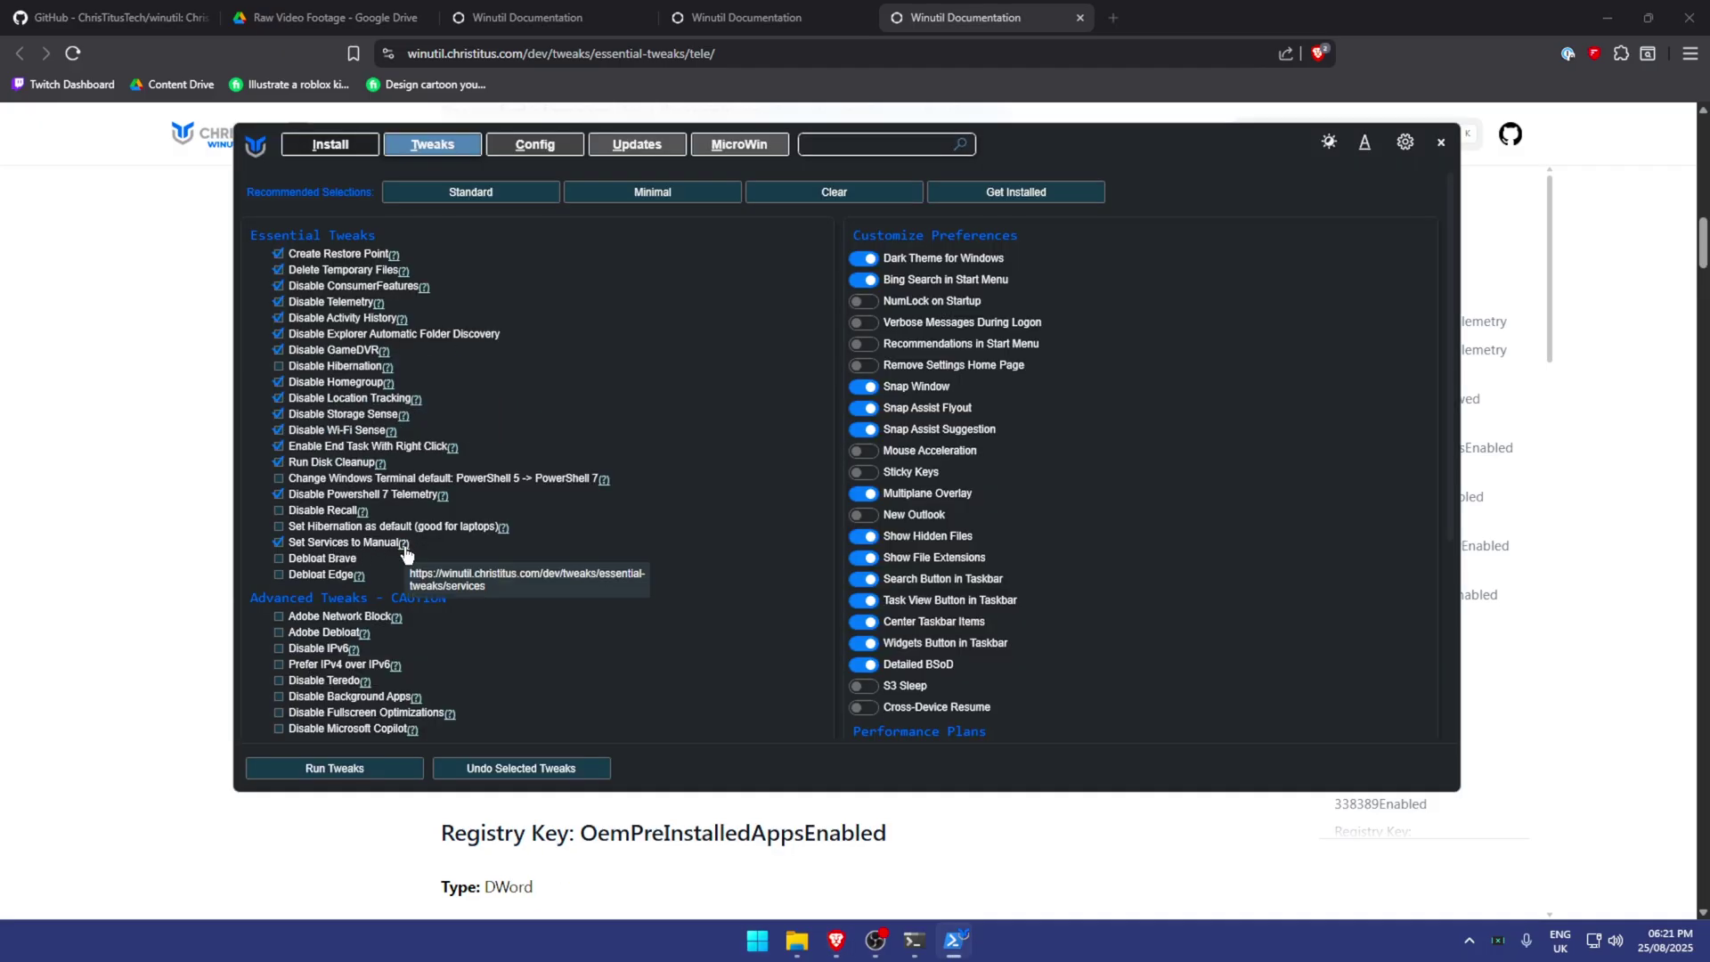
# - Check the Services console, then close it
pyautogui.press('super')
pyautogui.write('services')
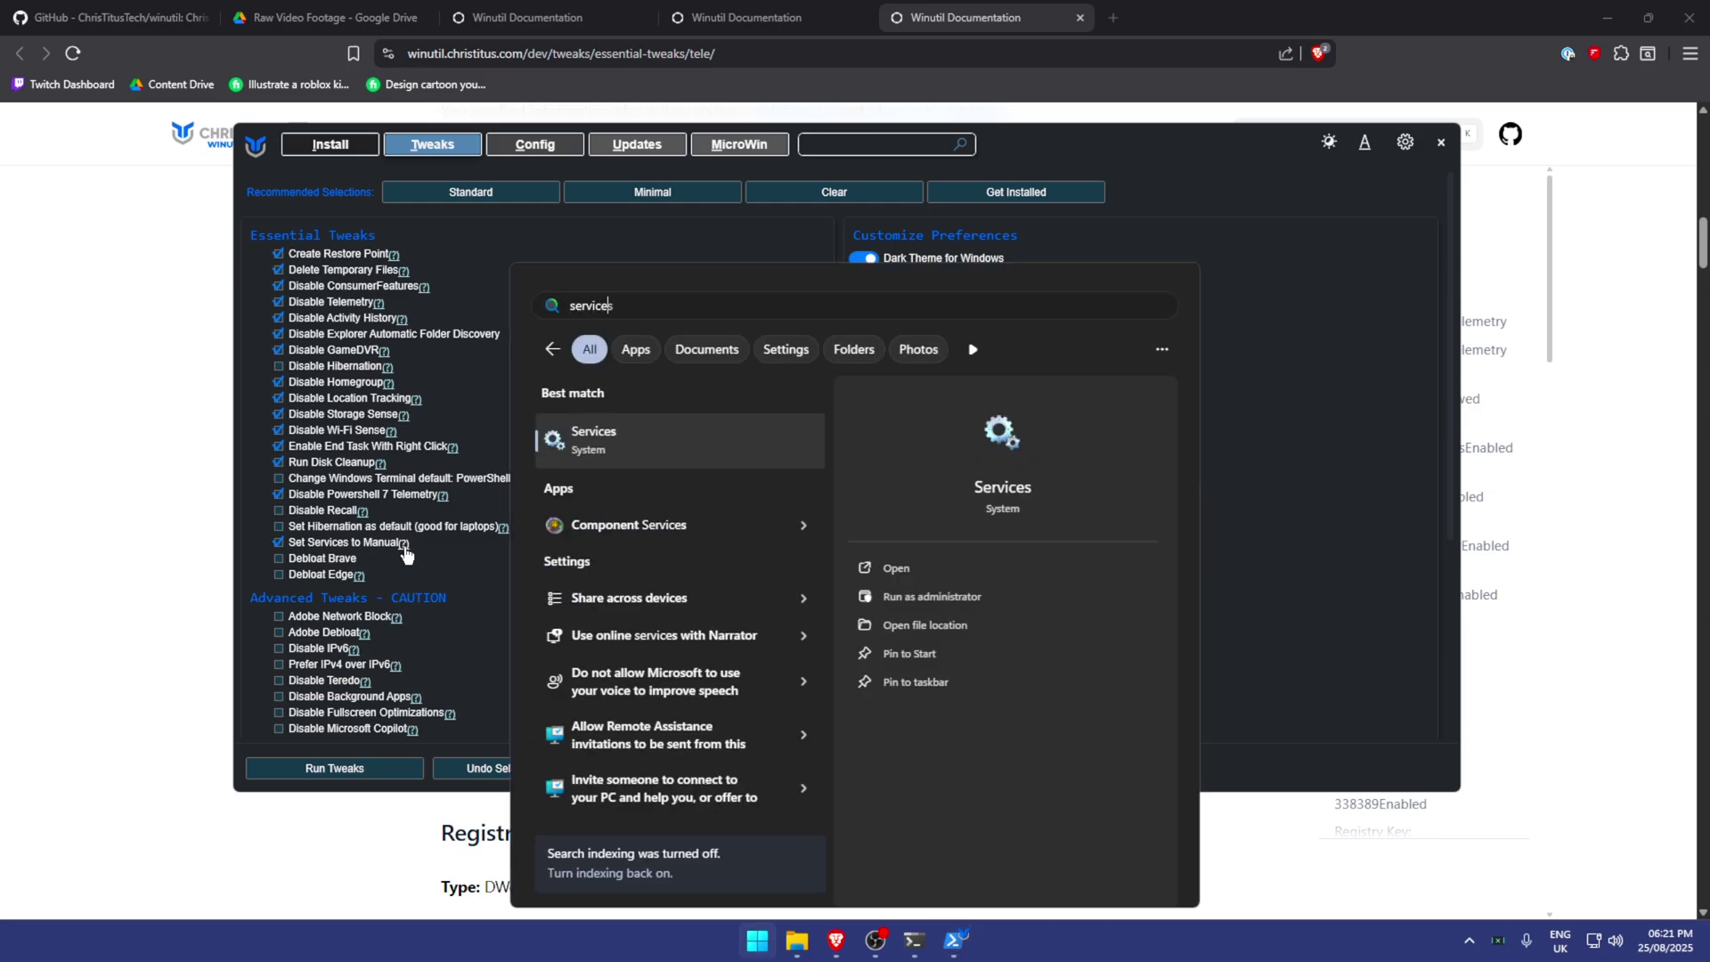
pyautogui.press('Return')
pyautogui.moveTo(1023, 385); pyautogui.dragTo(950, 218)
pyautogui.hotkey('alt', 'F4')
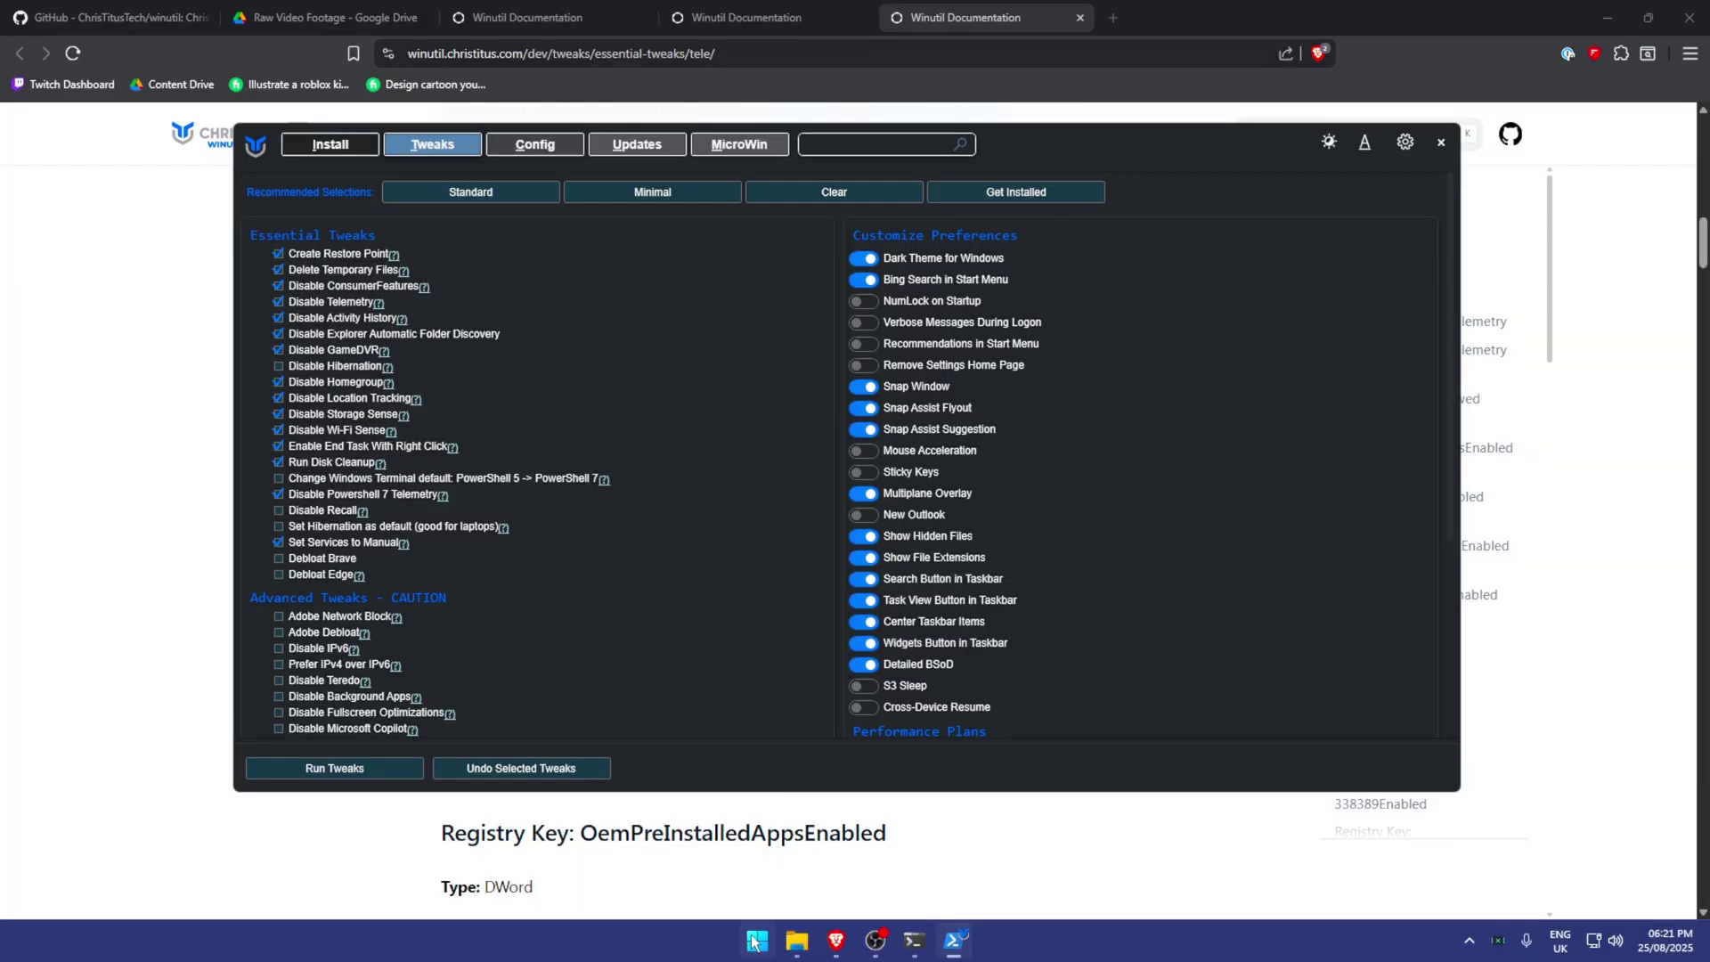
# - Look over the C: and D: drives in File Explorer on This PC
pyautogui.press('super+e')
pyautogui.click(694, 385)
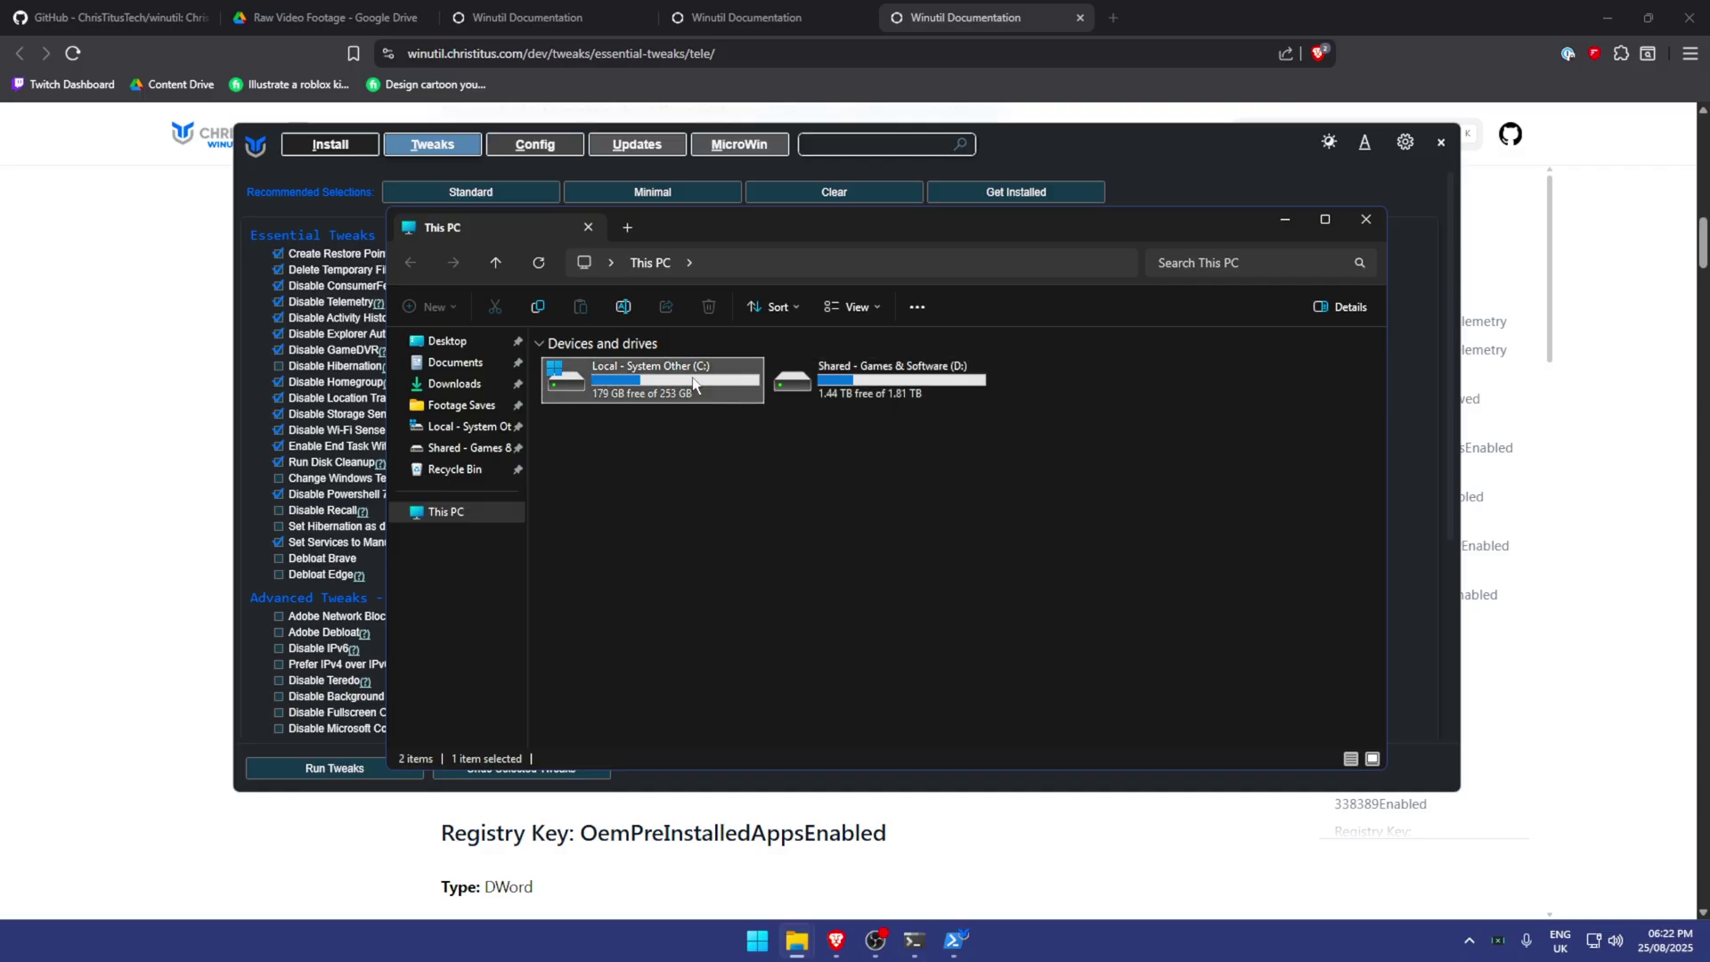
pyautogui.moveTo(645, 425); pyautogui.dragTo(758, 392)
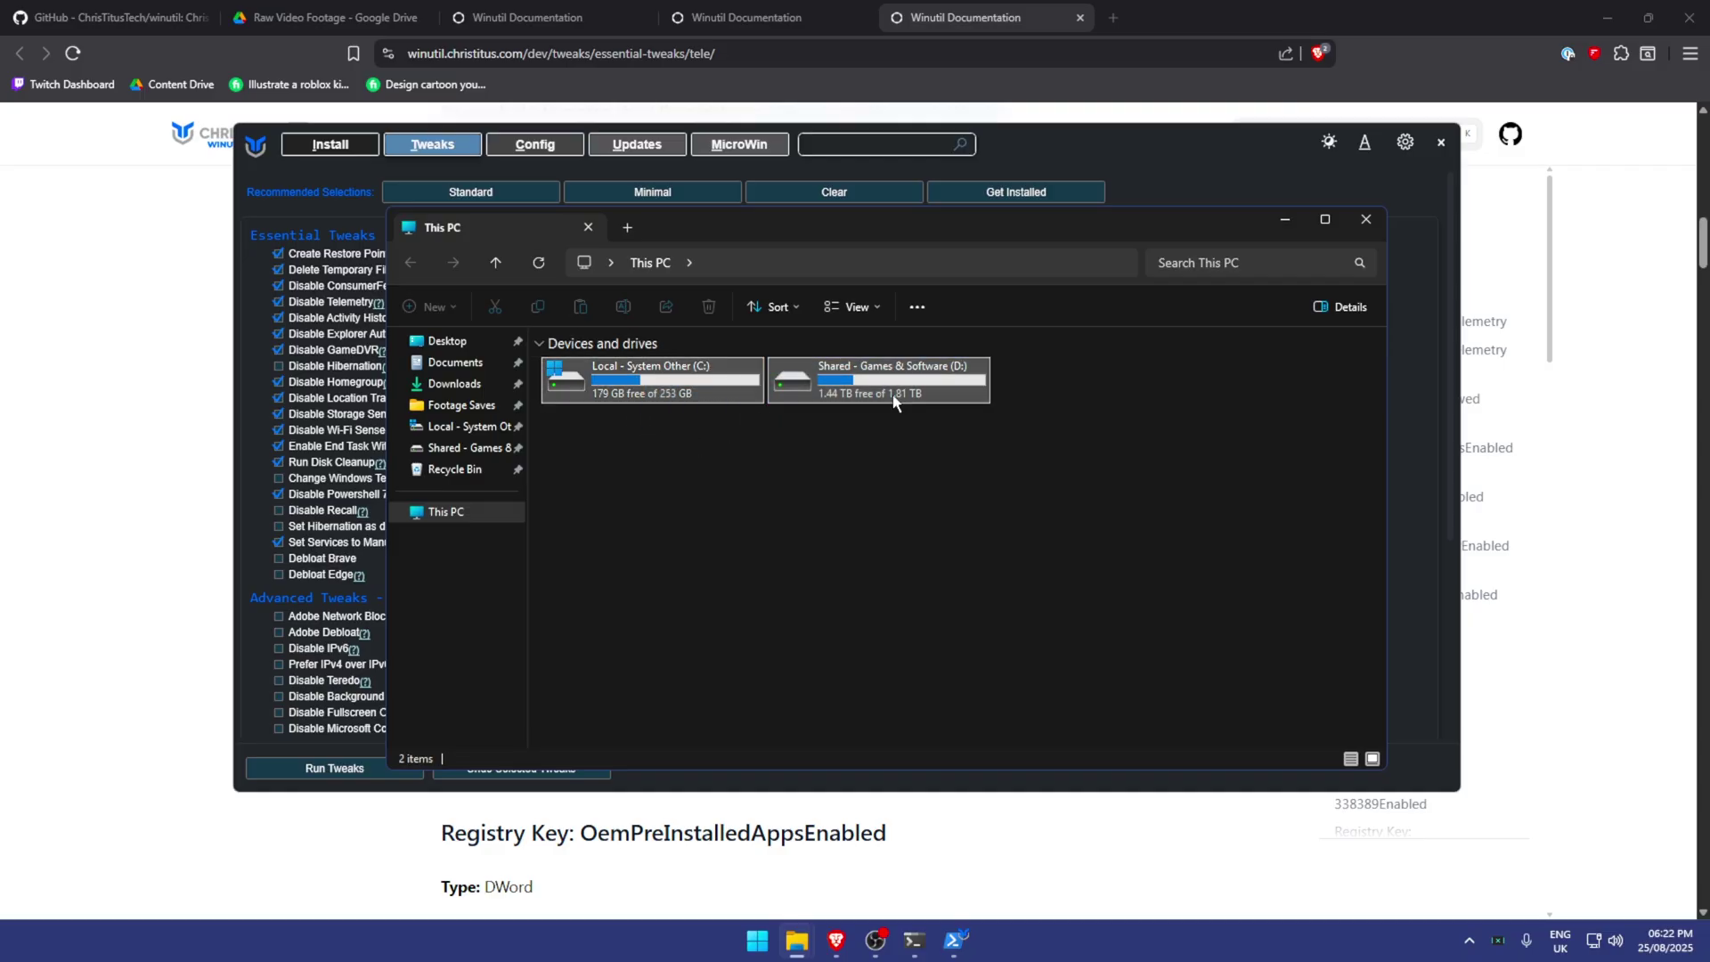
pyautogui.click(631, 383)
pyautogui.click(812, 389)
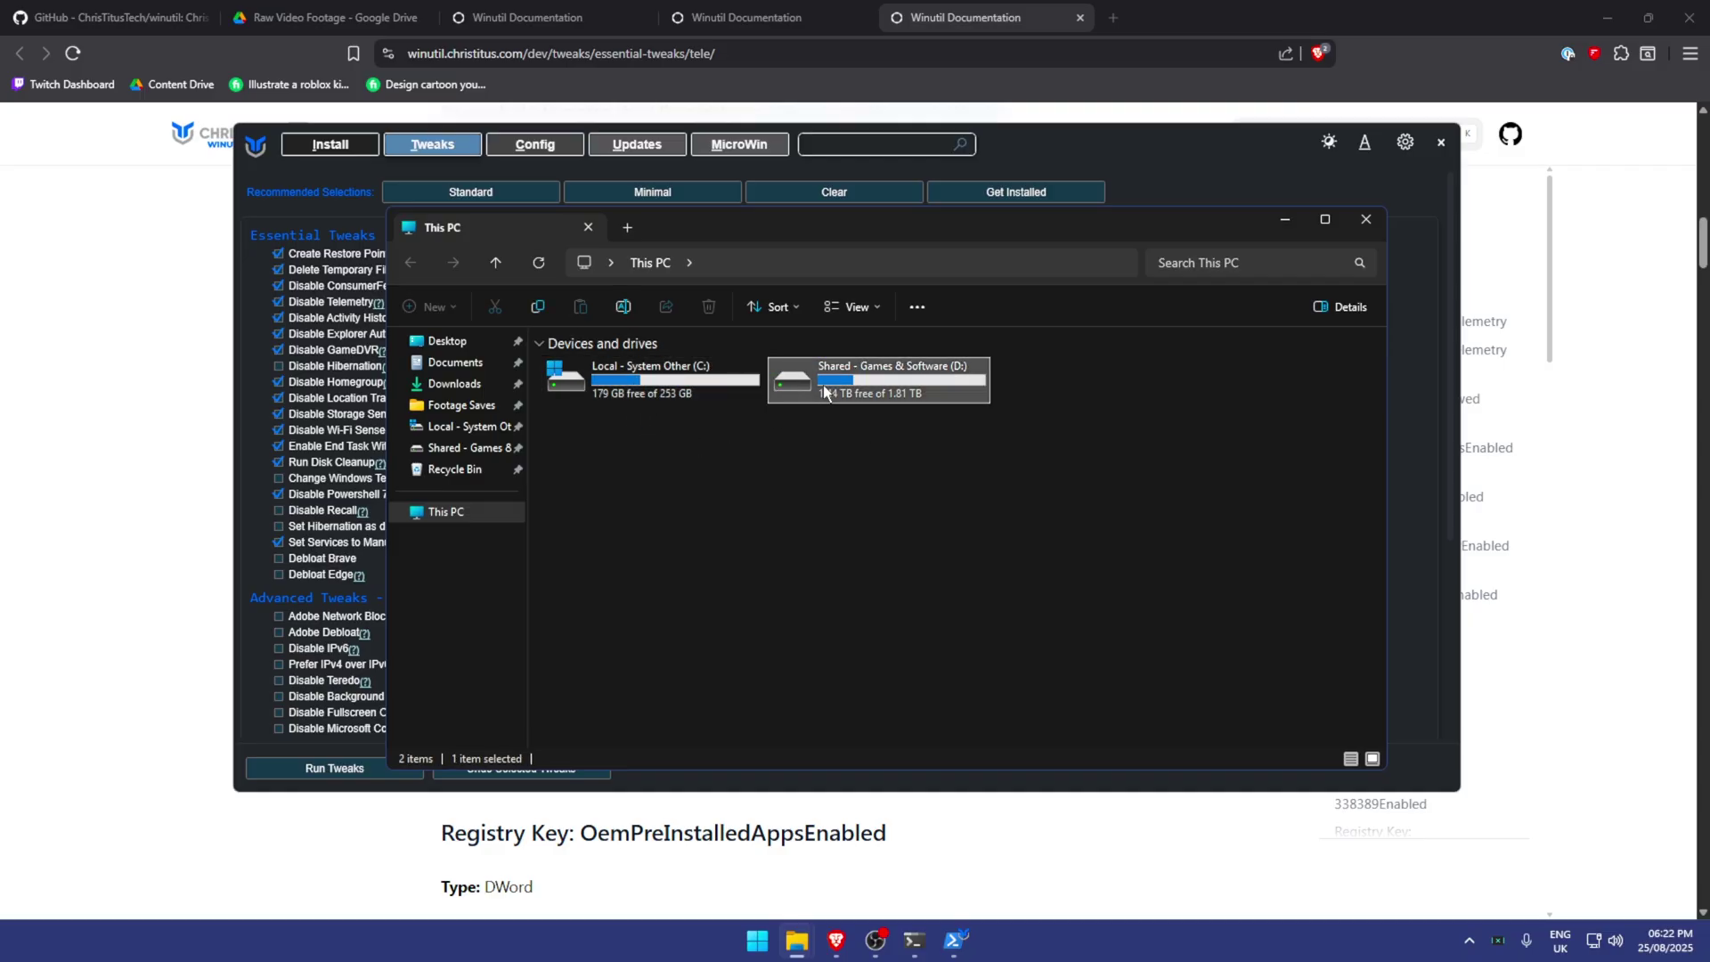
pyautogui.click(1284, 219)
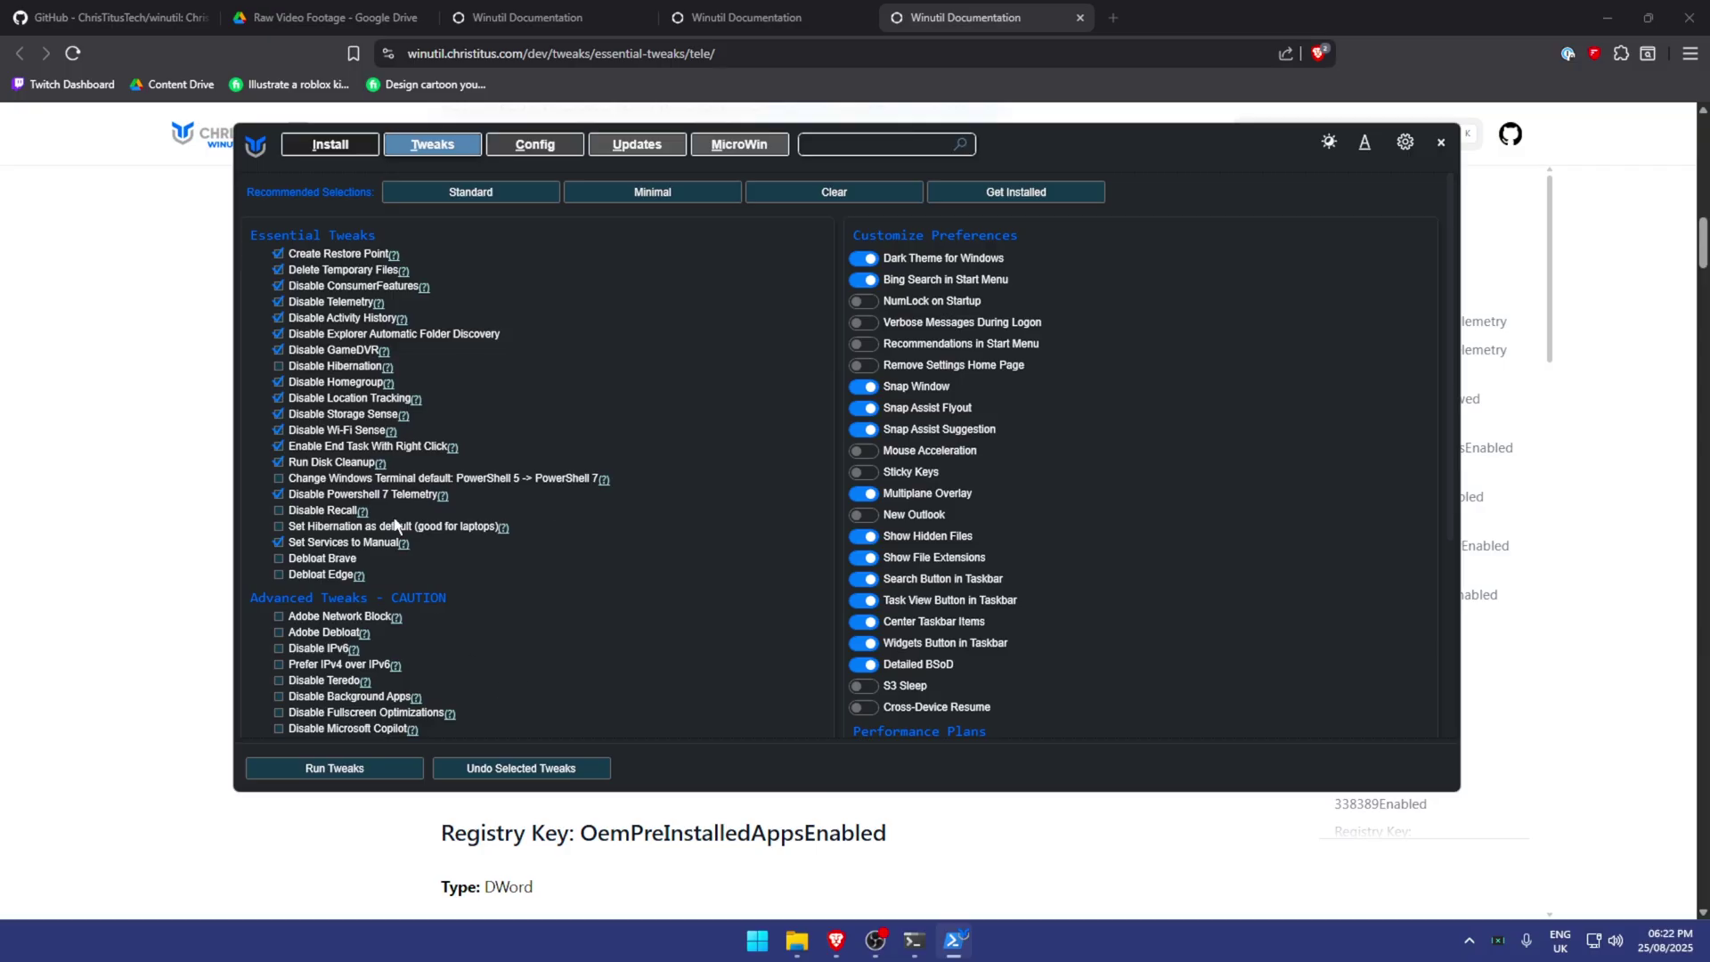
# - Make Balanced the active power plan via 'edit power plan' in Power Options
pyautogui.scroll(-3, 478, 429)
pyautogui.scroll(3, 565, 543)
pyautogui.scroll(-3, 588, 508)
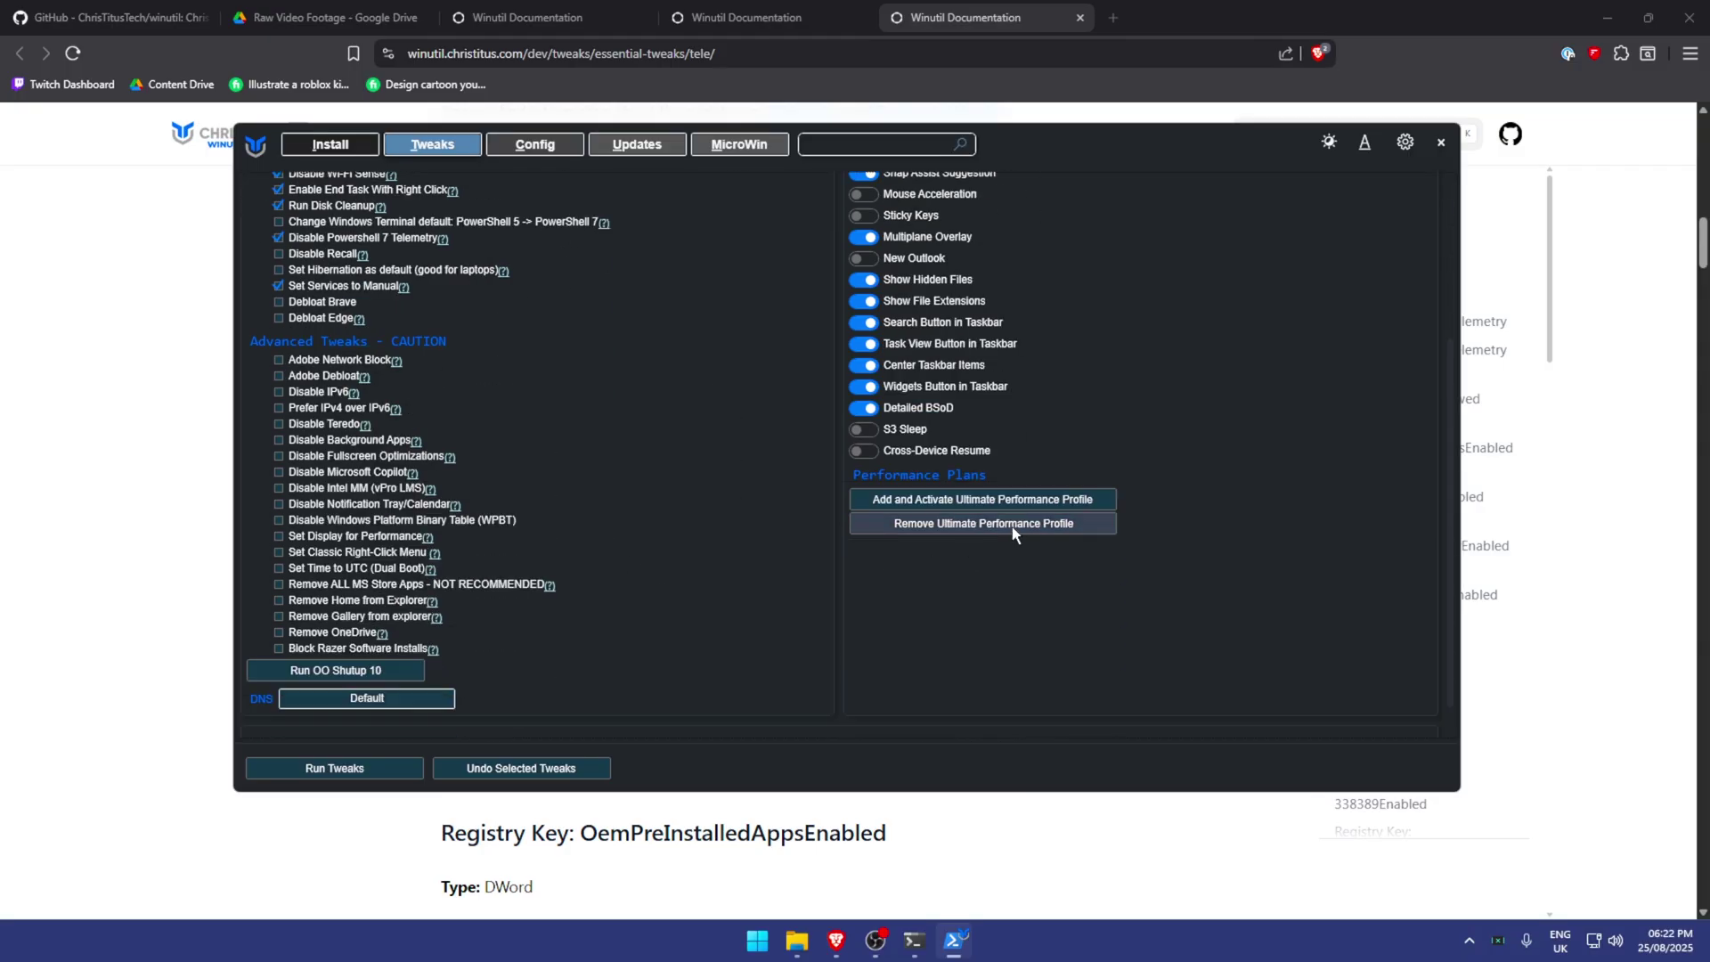
pyautogui.press('super')
pyautogui.write('edit power plan')
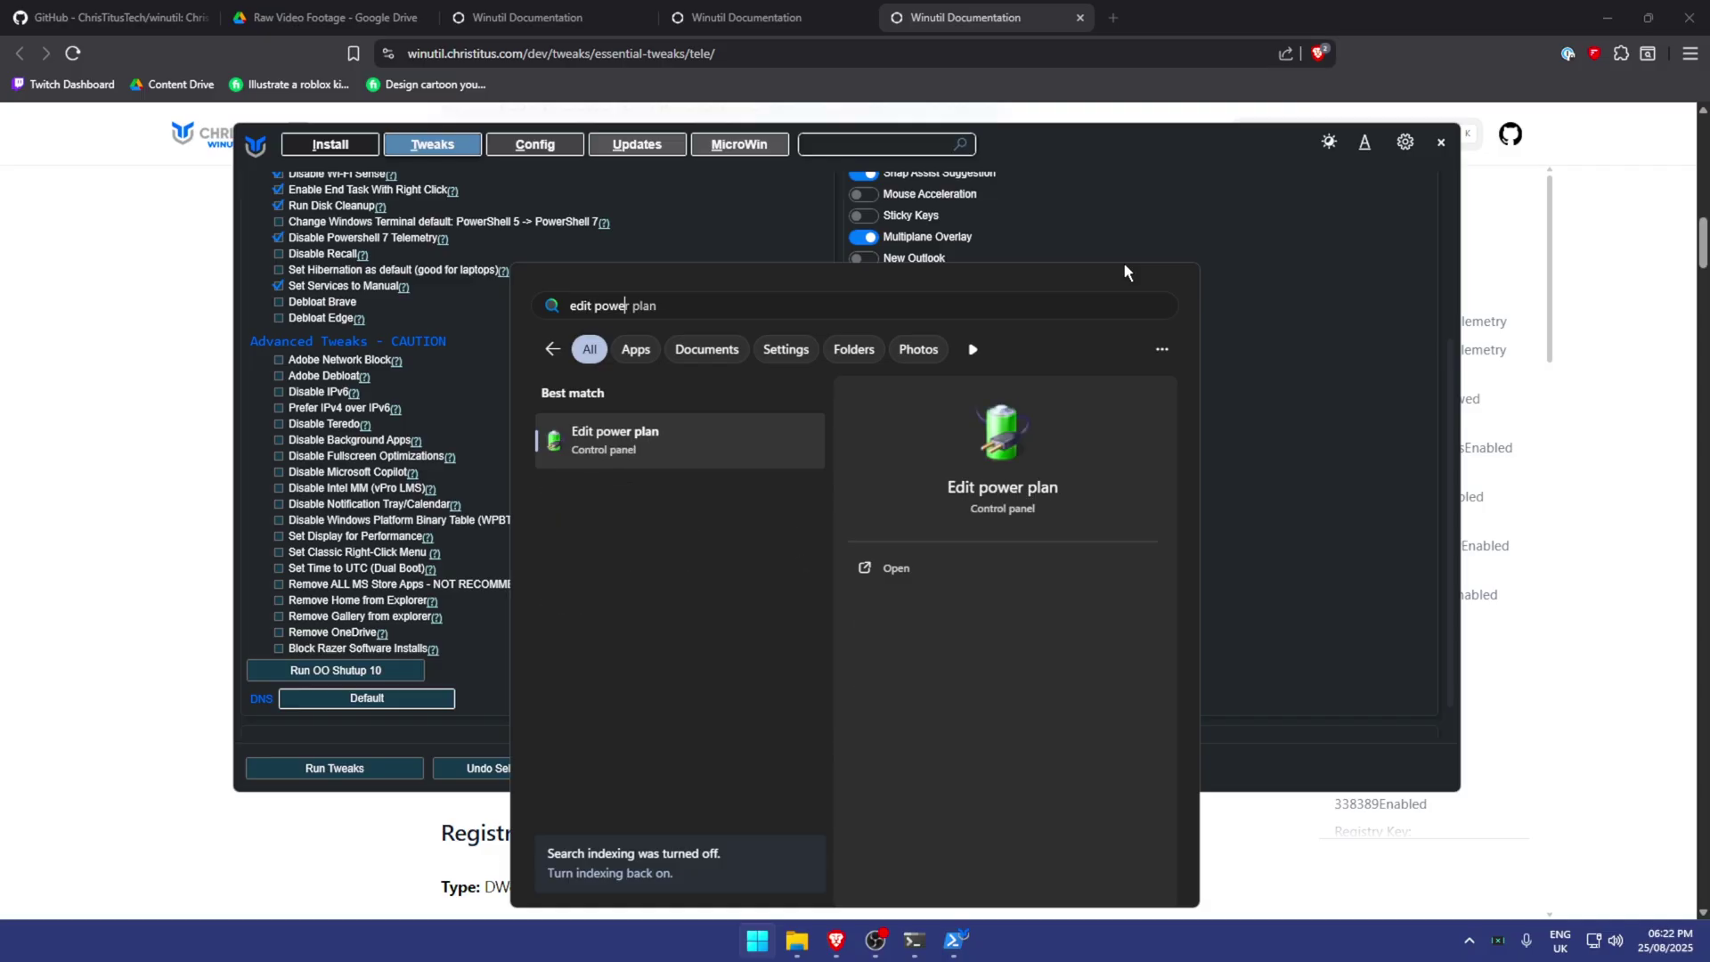
pyautogui.press('Return')
pyautogui.click(787, 256)
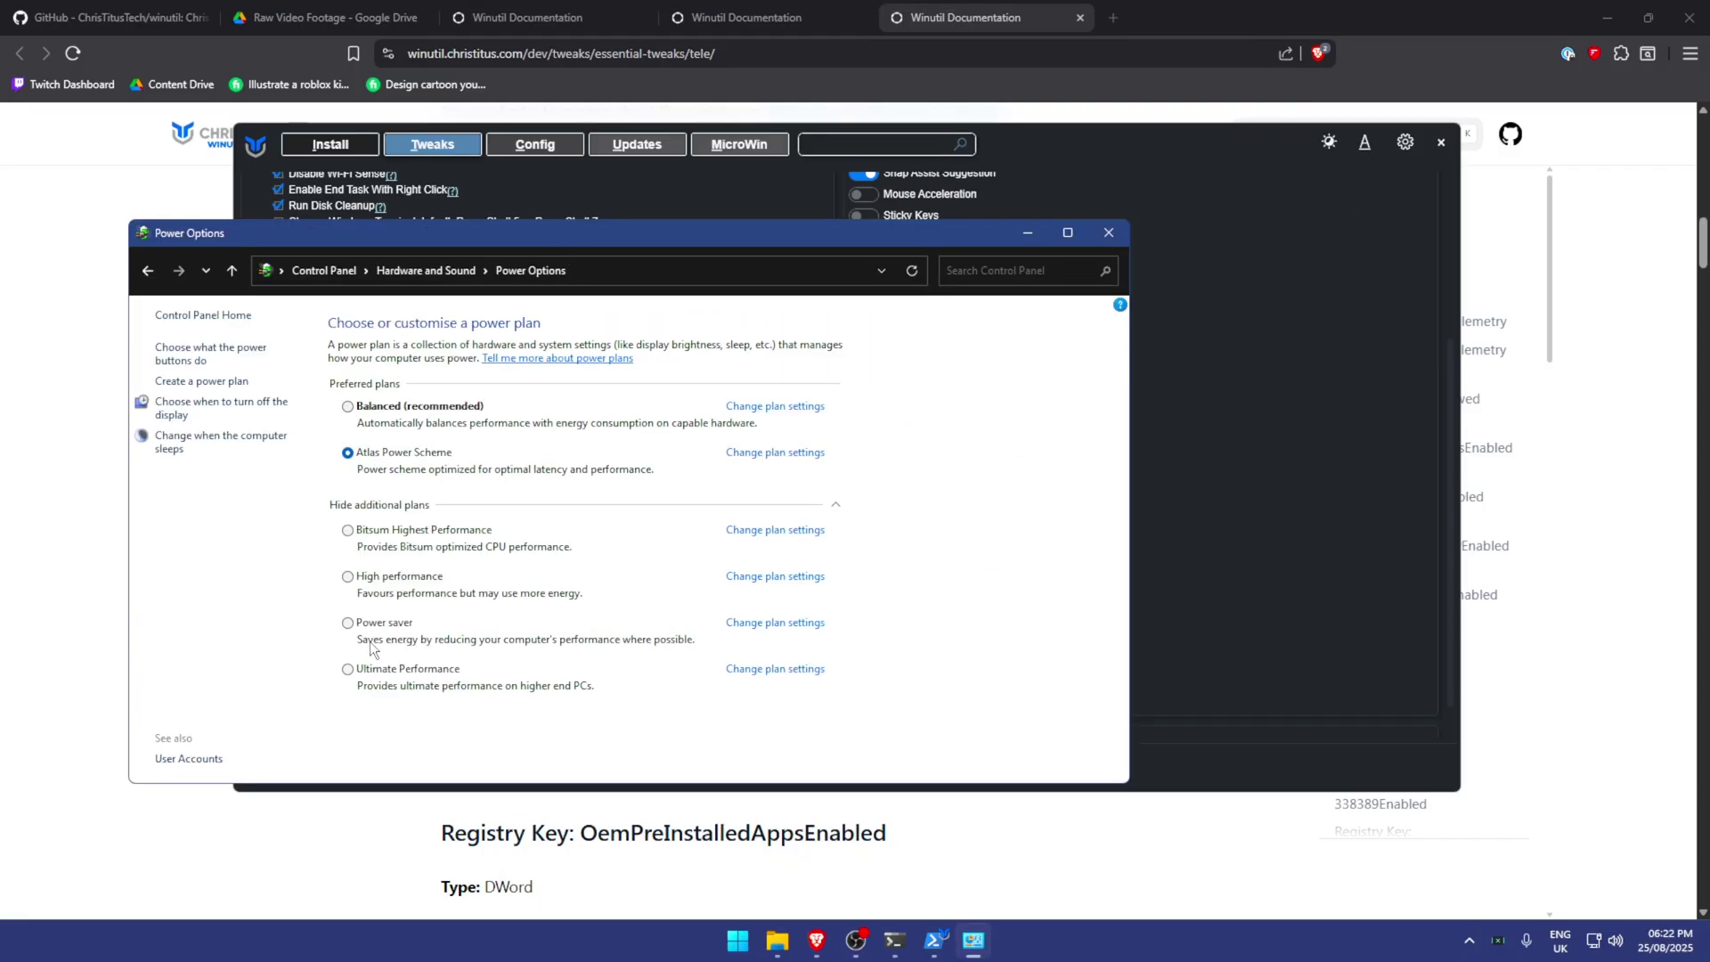
pyautogui.click(375, 624)
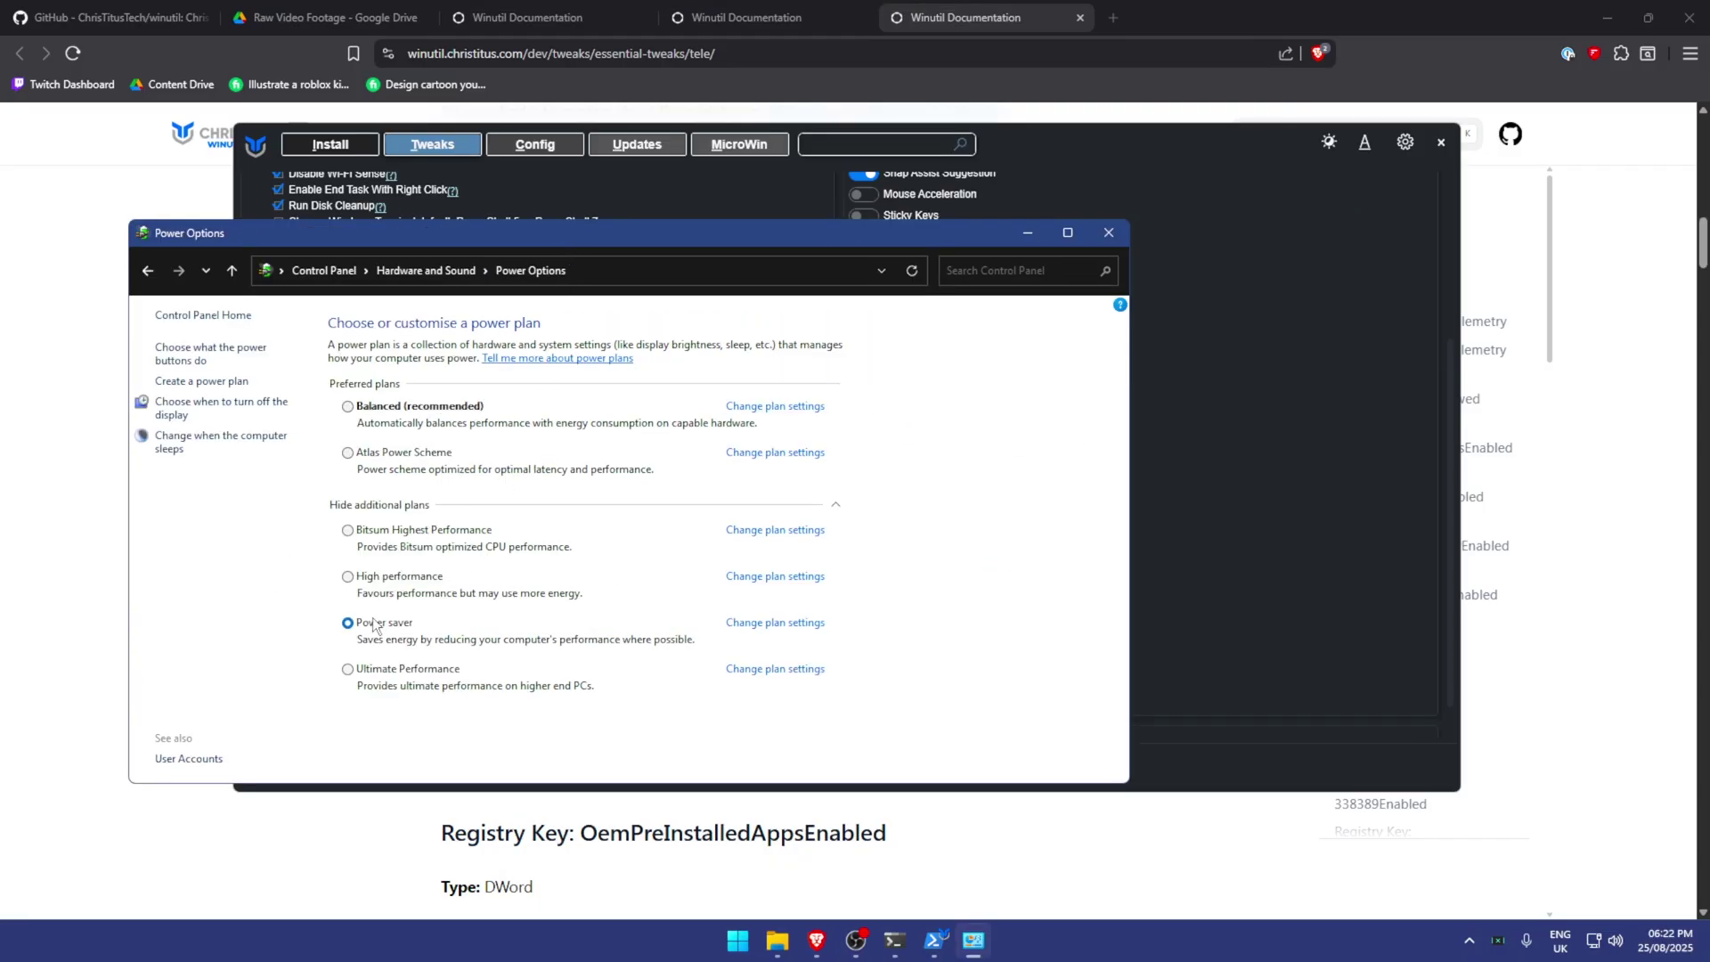
pyautogui.click(397, 414)
pyautogui.click(973, 940)
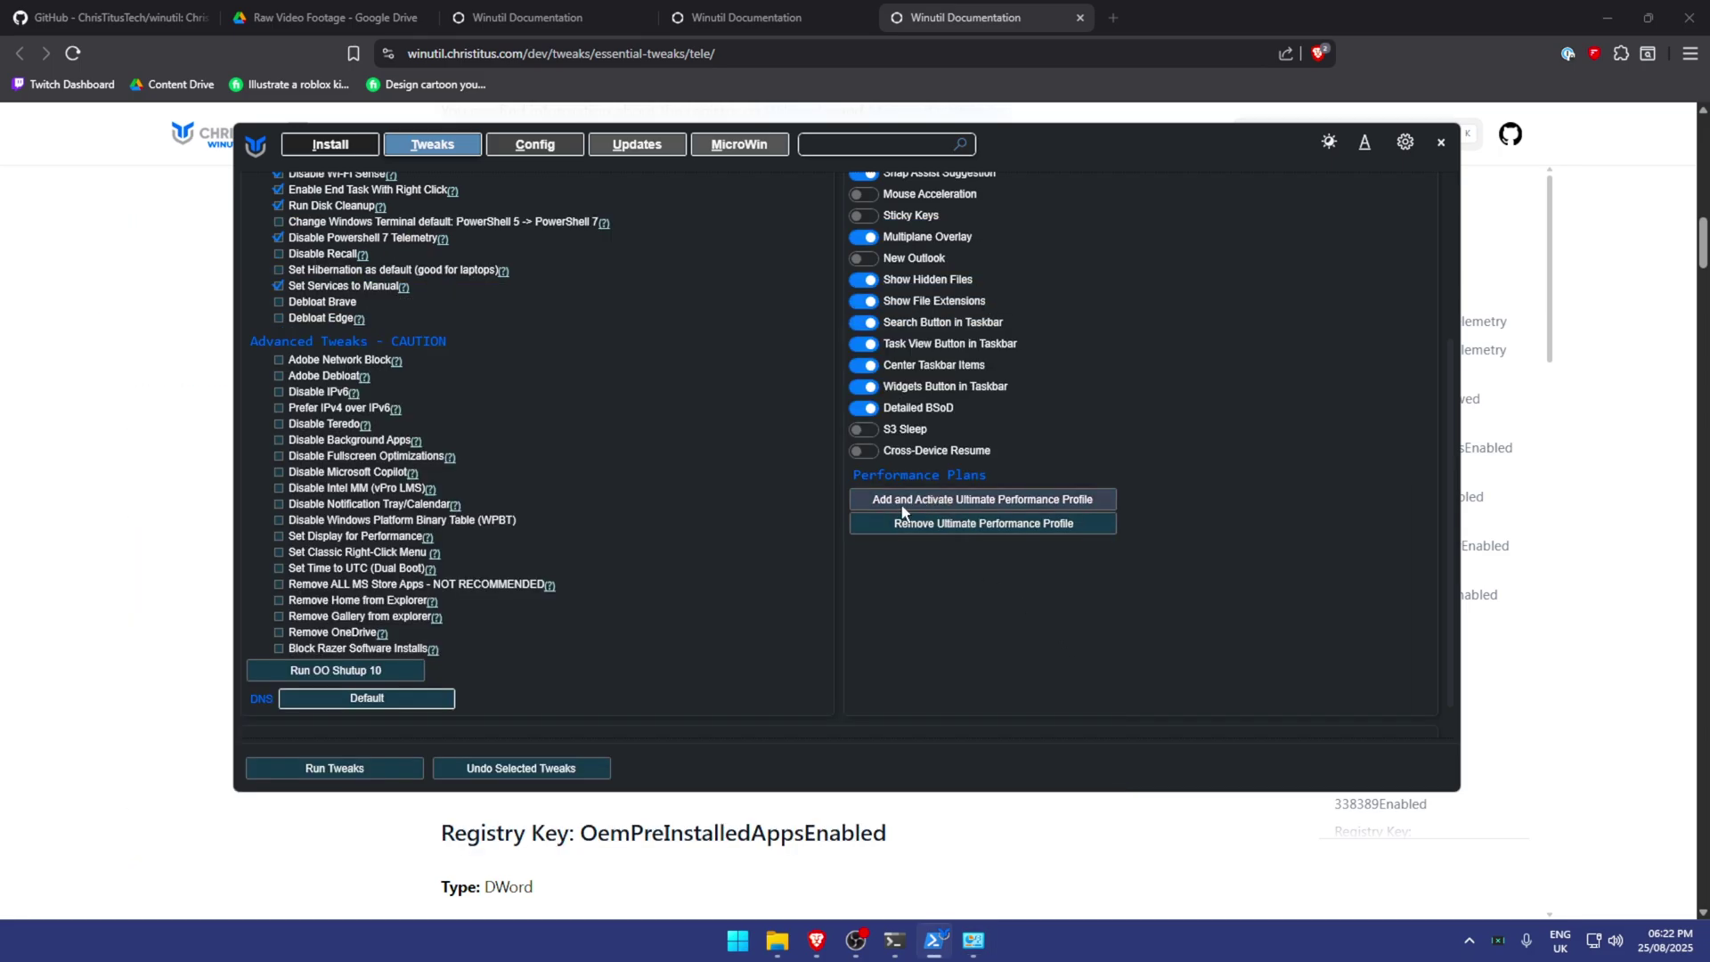
# - Add and activate the Ultimate Performance profile, then recheck the Power Options plan list
pyautogui.click(1039, 497)
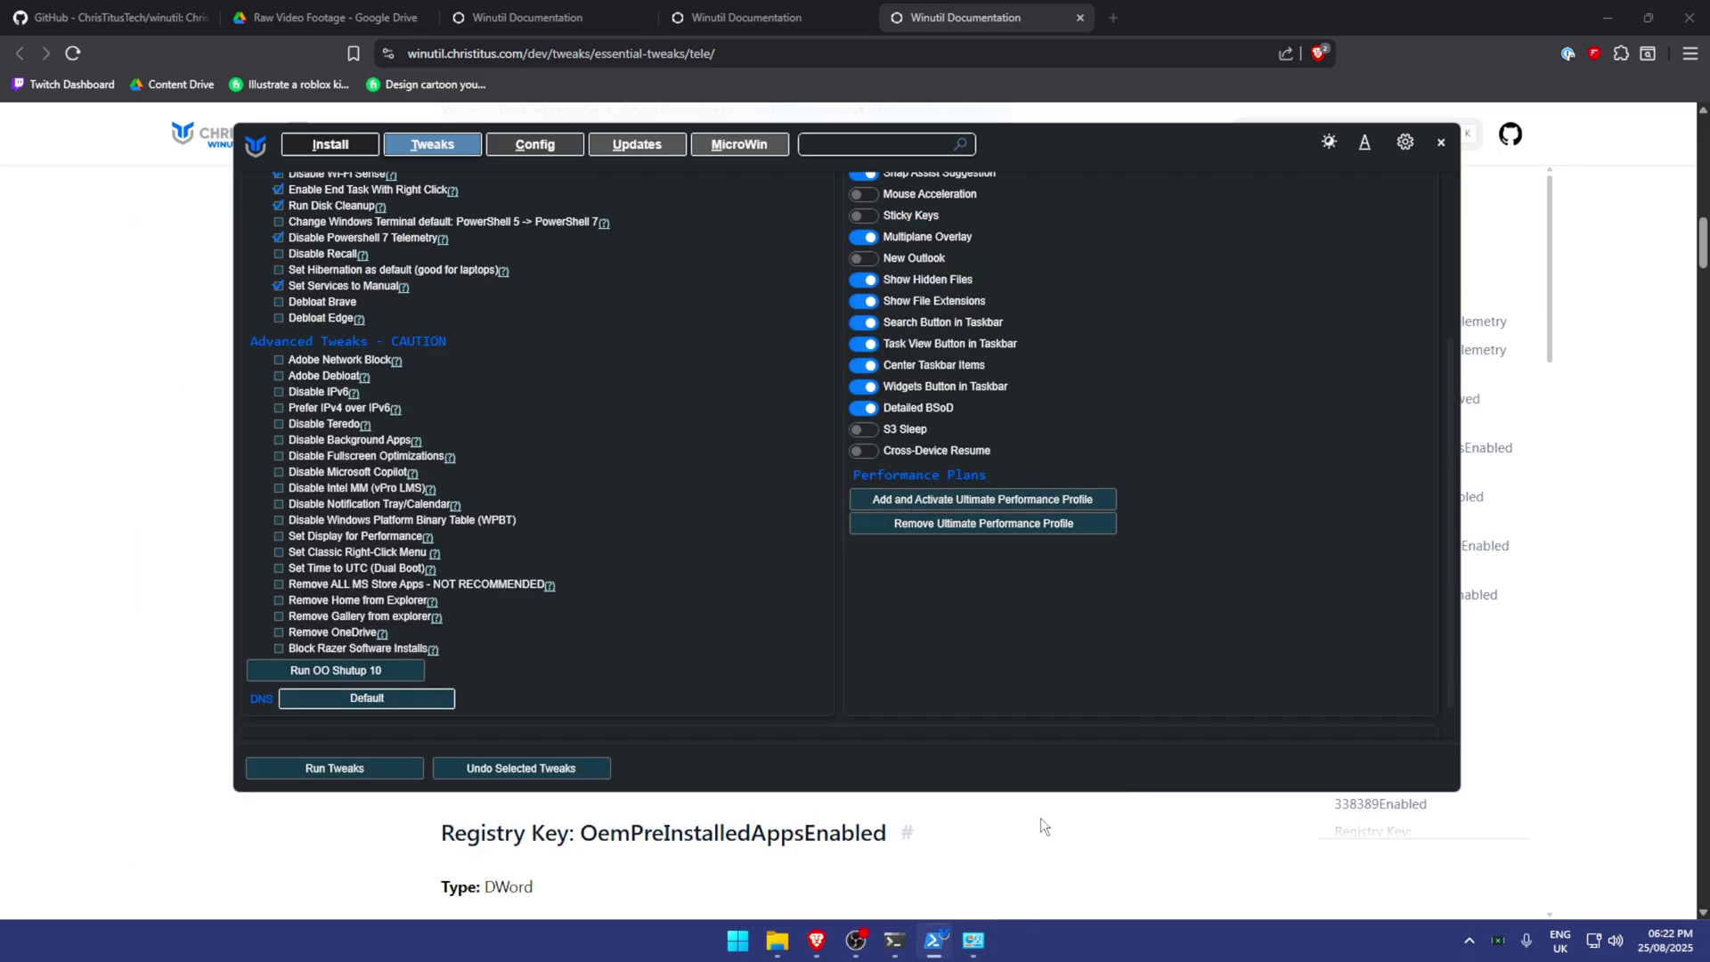
pyautogui.moveTo(563, 307); pyautogui.dragTo(660, 272)
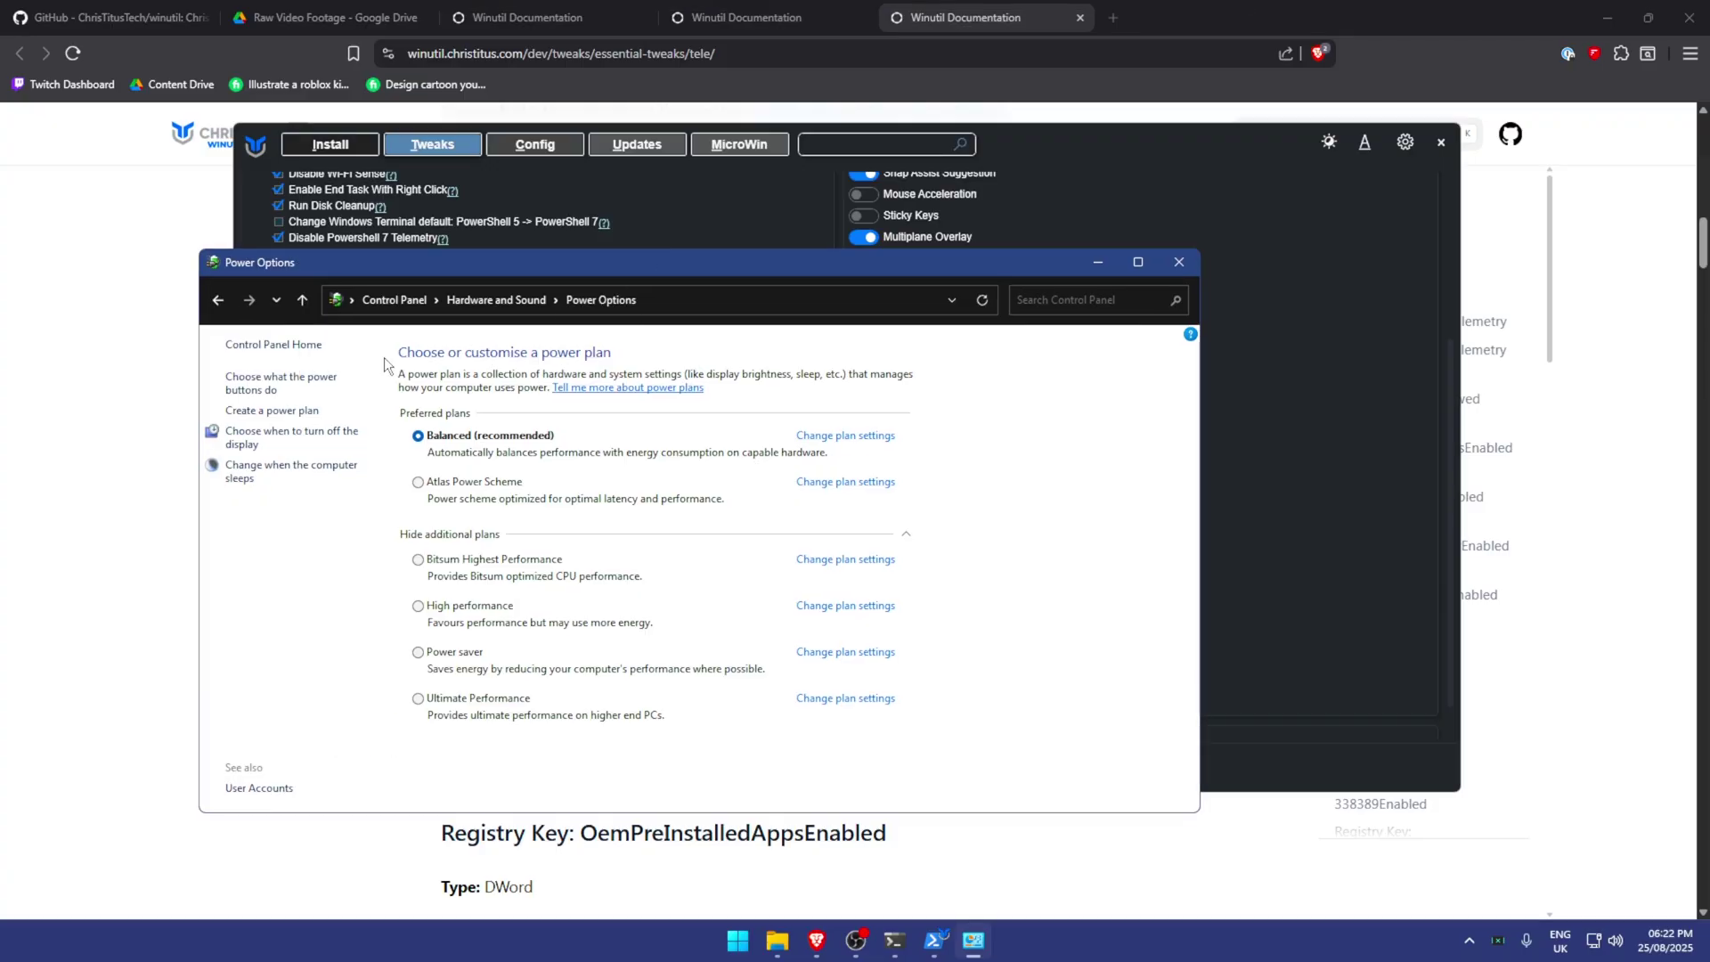
pyautogui.click(496, 299)
pyautogui.click(467, 492)
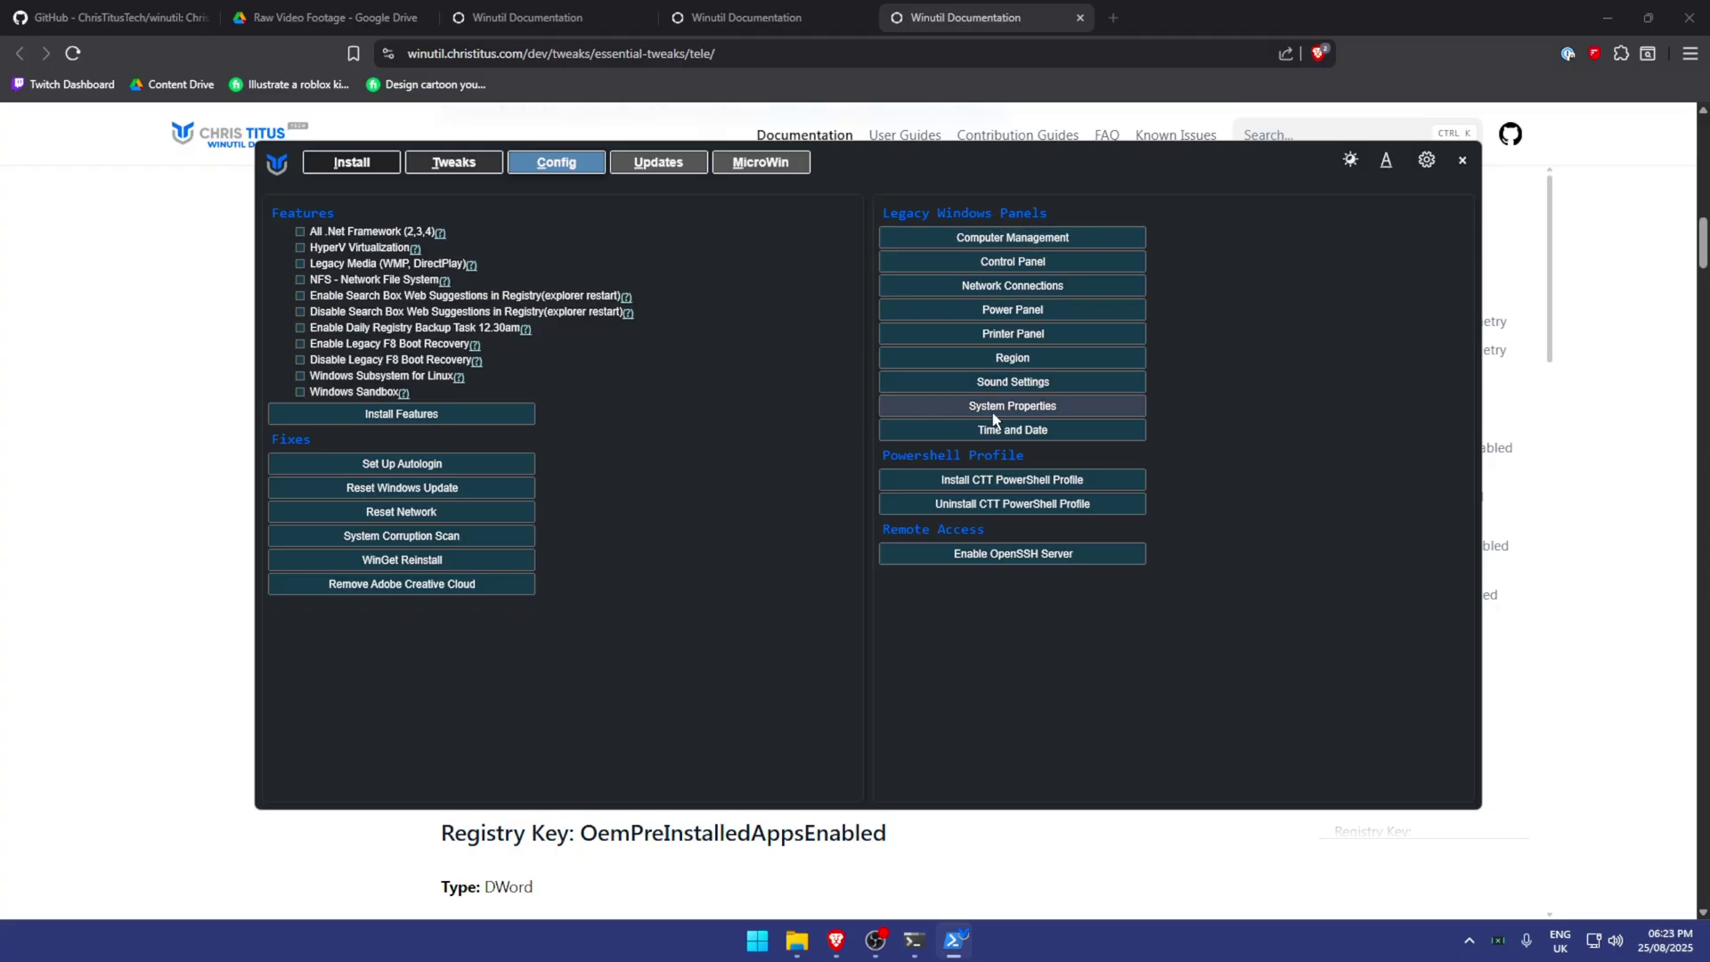
# - In Performance Options, keep only thumbnails instead of icons and smooth screen-font edges
pyautogui.click(1018, 410)
pyautogui.click(307, 184)
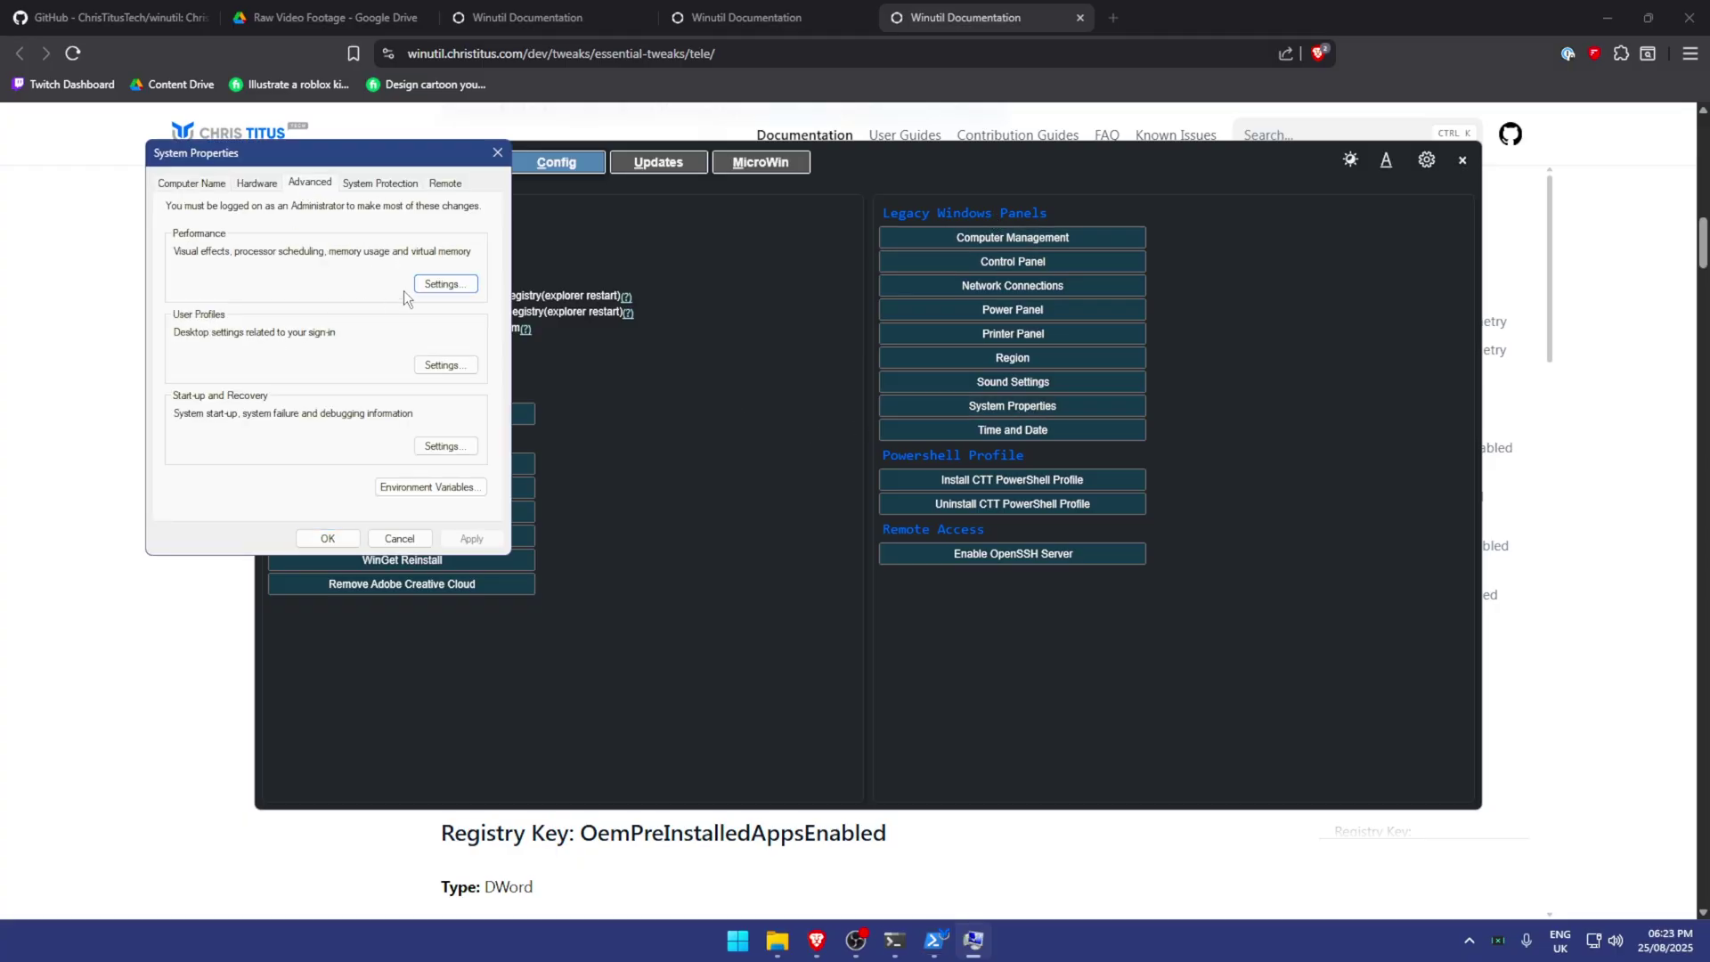
pyautogui.click(443, 285)
pyautogui.click(240, 363)
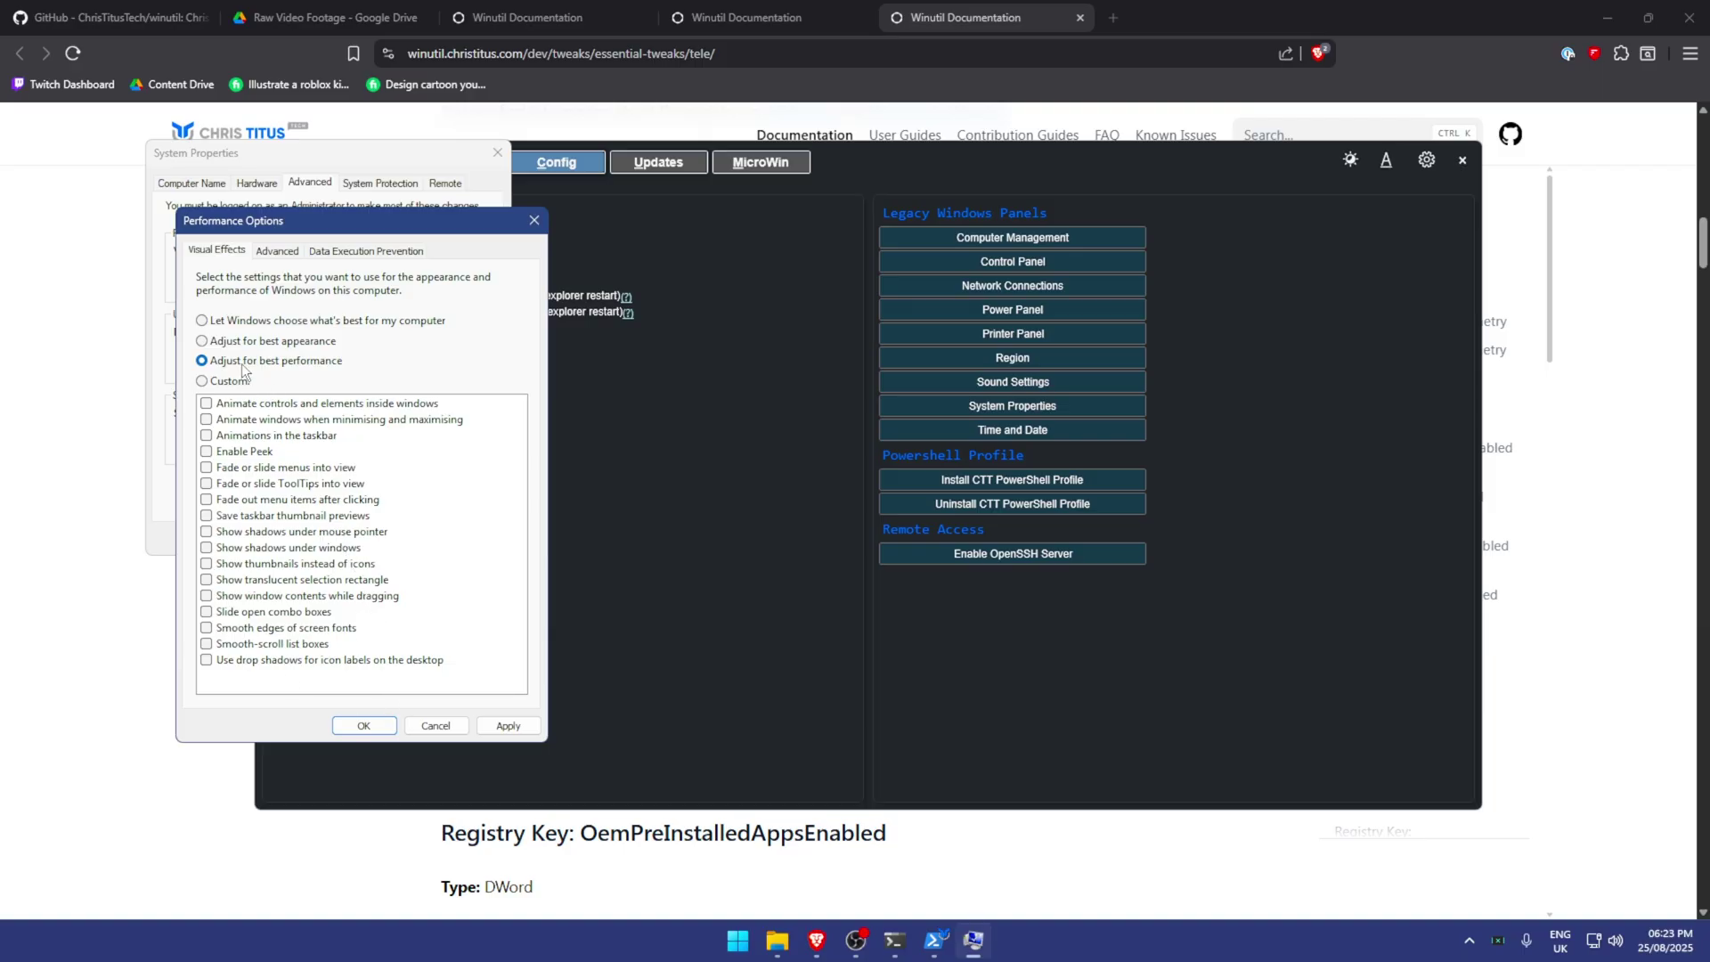
pyautogui.click(236, 567)
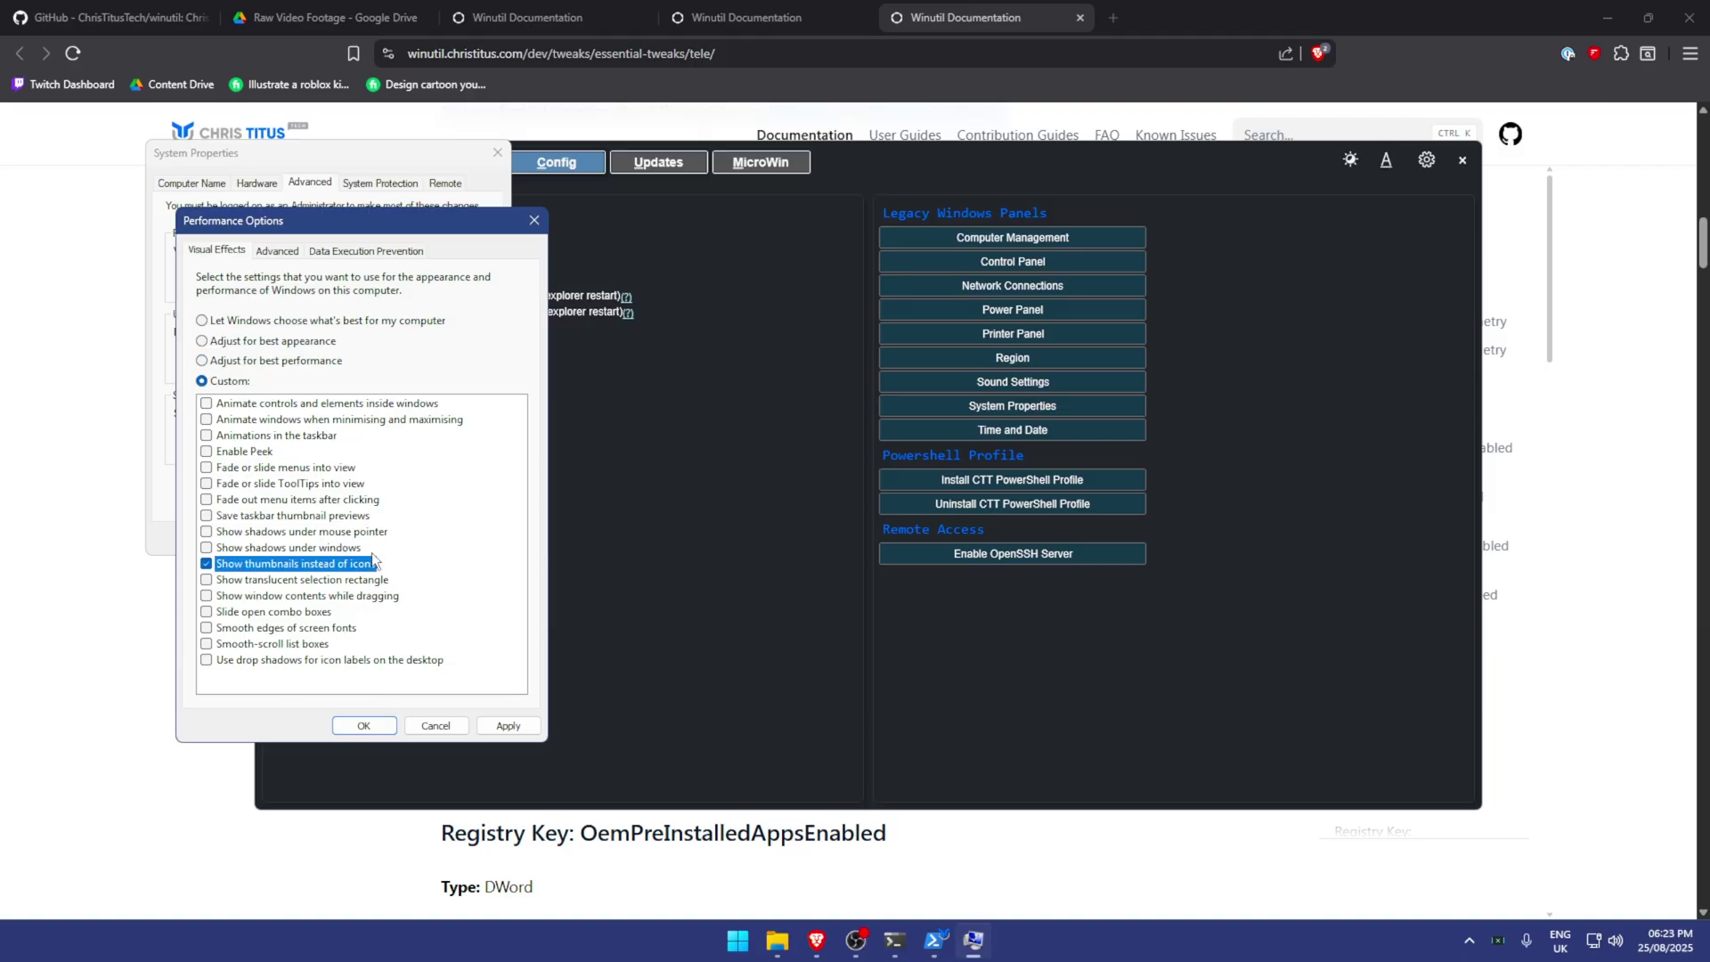
pyautogui.click(303, 630)
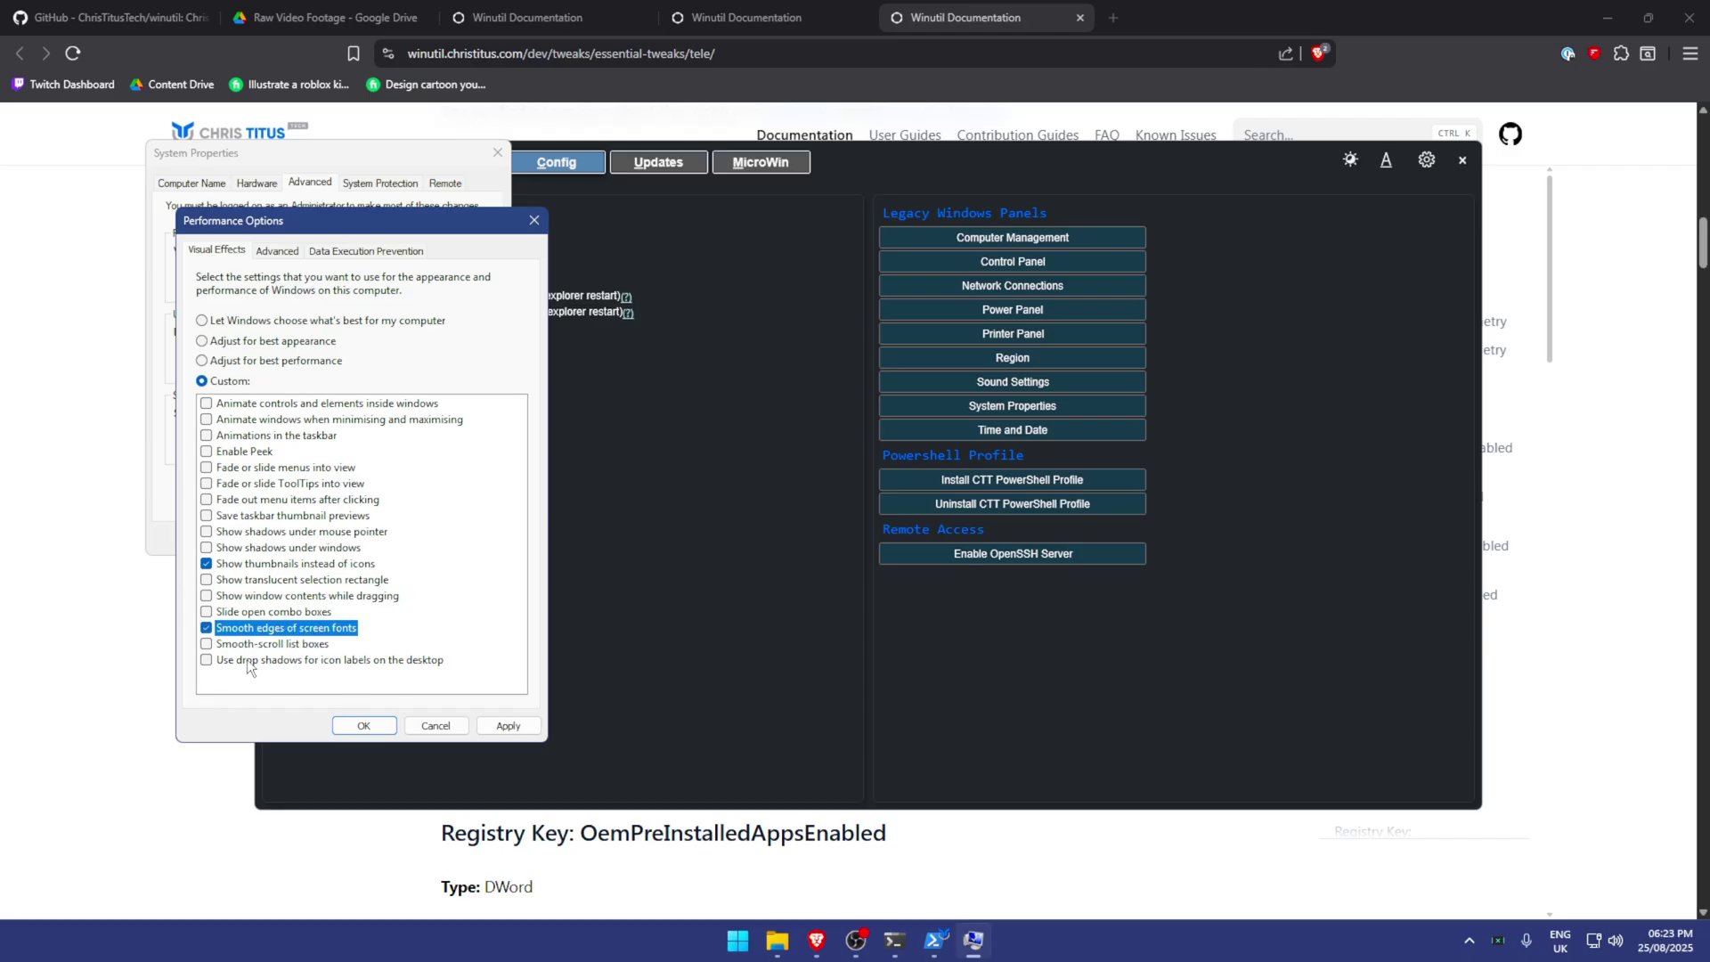
pyautogui.click(294, 630)
pyautogui.click(281, 628)
# - Apply the visual effects and browse the Personalisation Themes and Colours settings
pyautogui.click(364, 725)
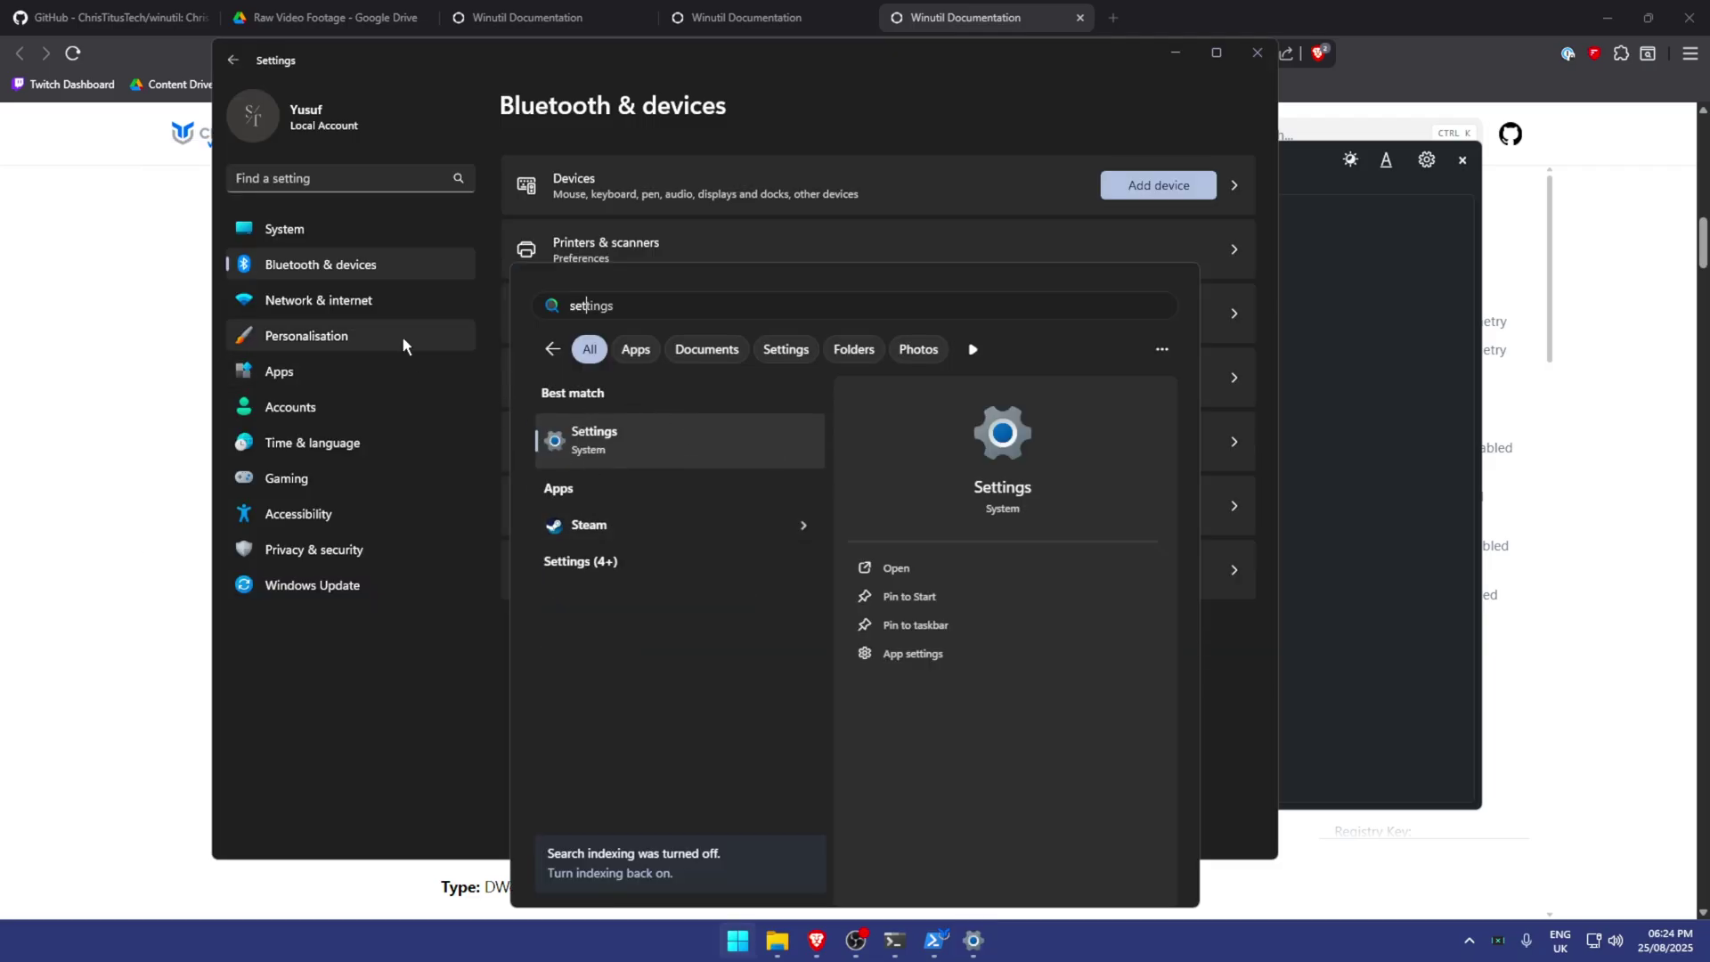
pyautogui.click(388, 320)
pyautogui.click(383, 331)
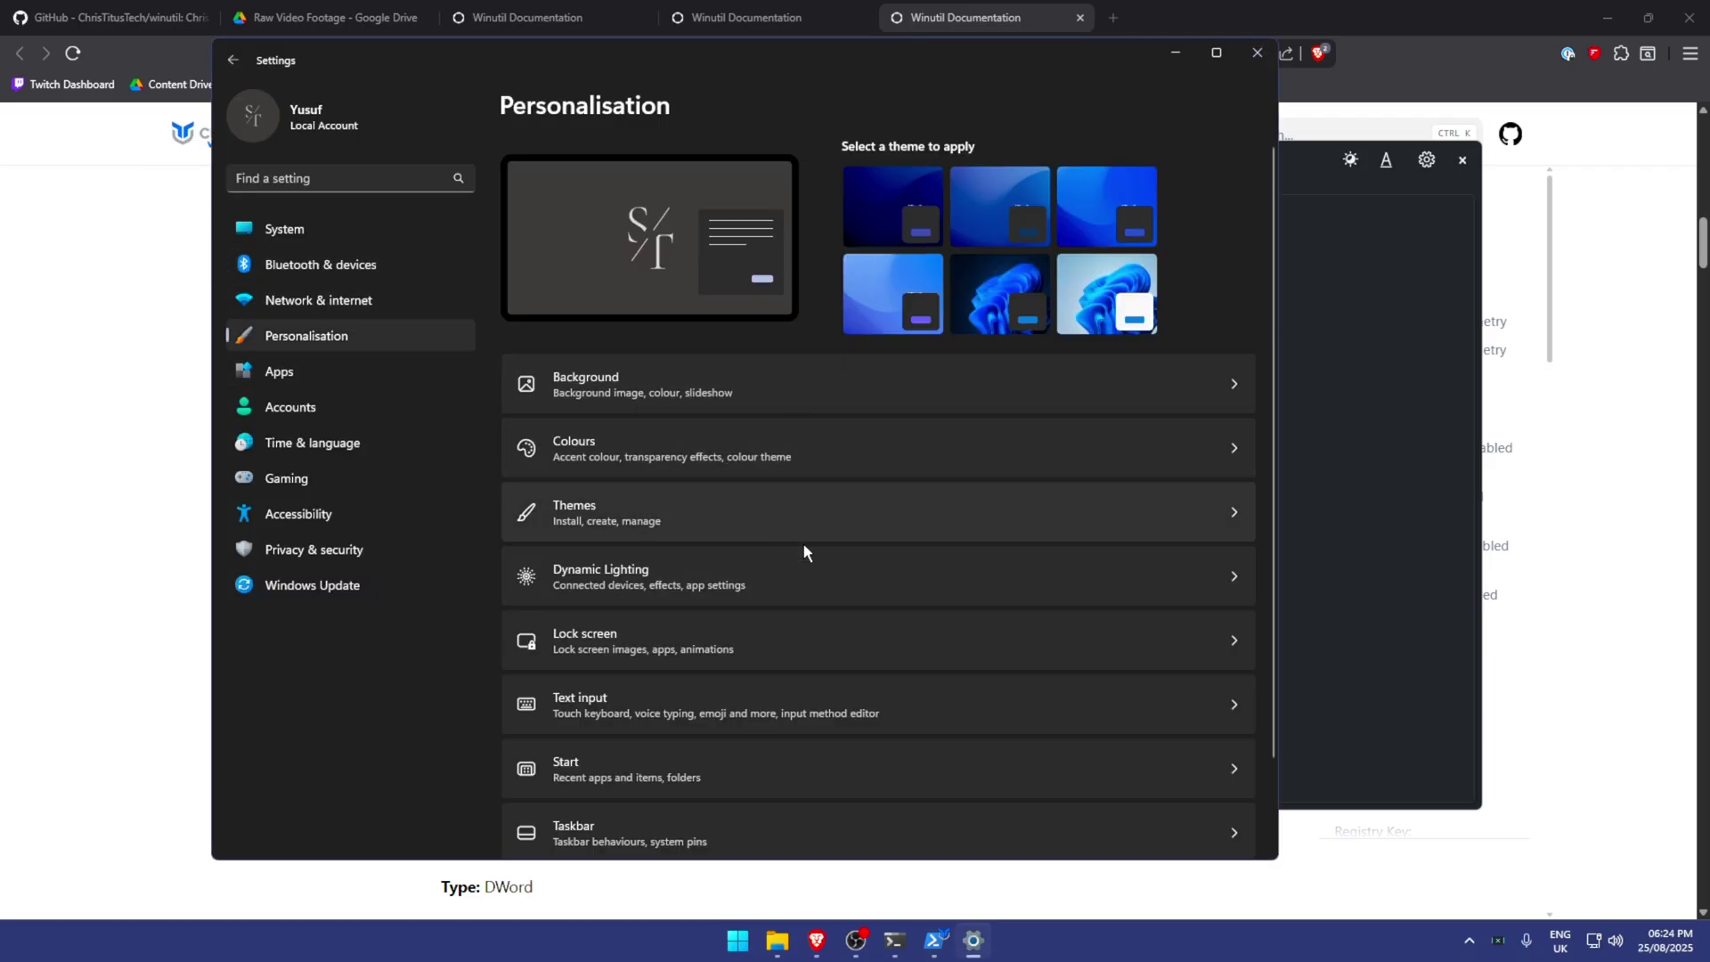
pyautogui.scroll(-2, 792, 547)
pyautogui.click(622, 421)
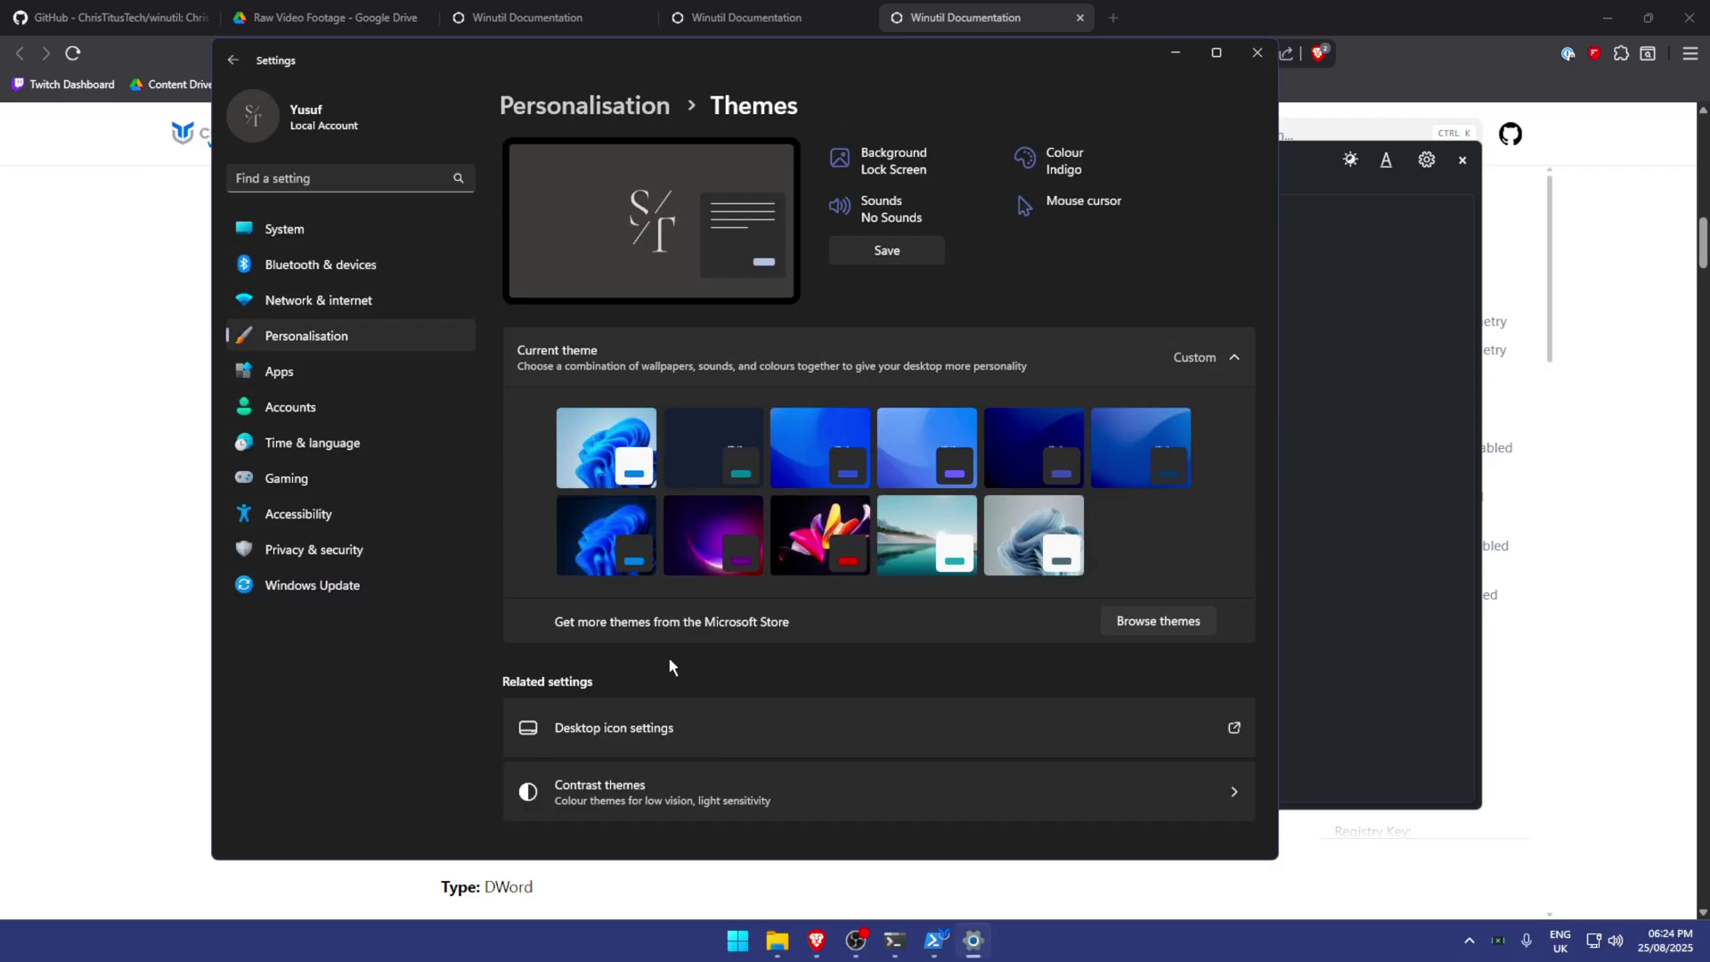
pyautogui.click(643, 111)
pyautogui.click(643, 453)
pyautogui.scroll(-1, 831, 411)
# - Keep the accent colour on Manual and look at Dynamic Lighting settings
pyautogui.click(1158, 368)
pyautogui.click(1136, 418)
pyautogui.scroll(-2, 657, 481)
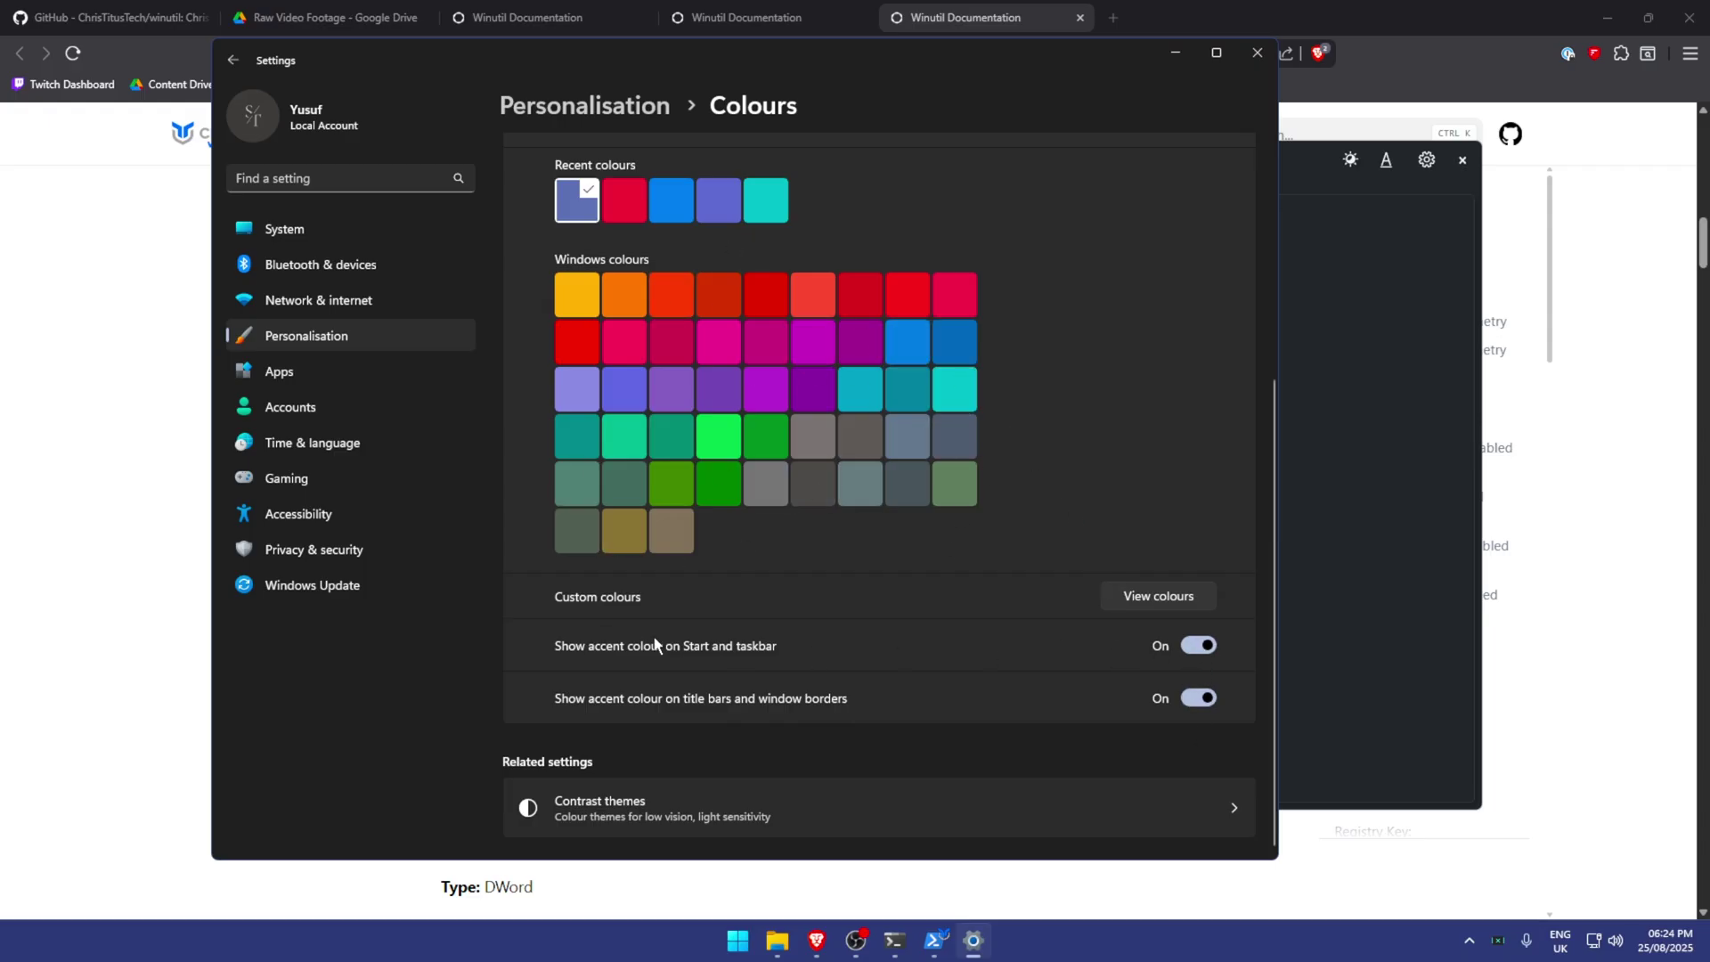
pyautogui.scroll(5, 979, 695)
pyautogui.hotkey('alt', 'Left')
pyautogui.click(606, 538)
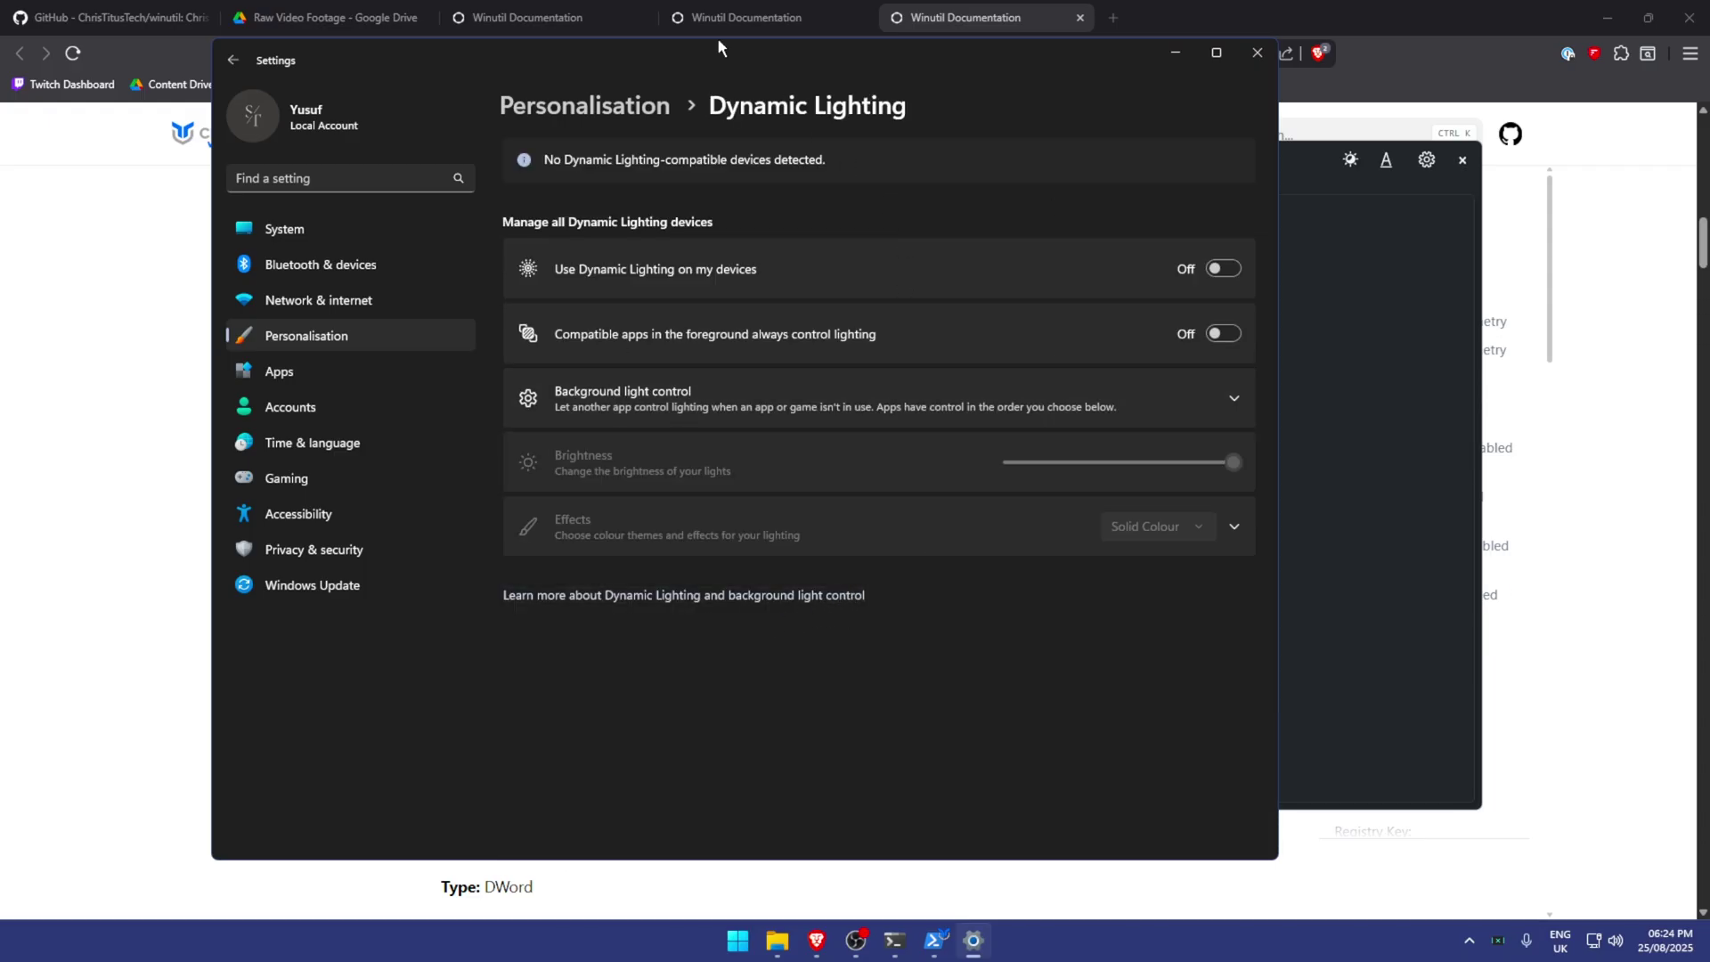
pyautogui.hotkey('alt', 'Left')
# - Go to Gaming's Graphics settings and expand the advanced graphics options
pyautogui.click(306, 476)
pyautogui.click(789, 169)
pyautogui.click(657, 372)
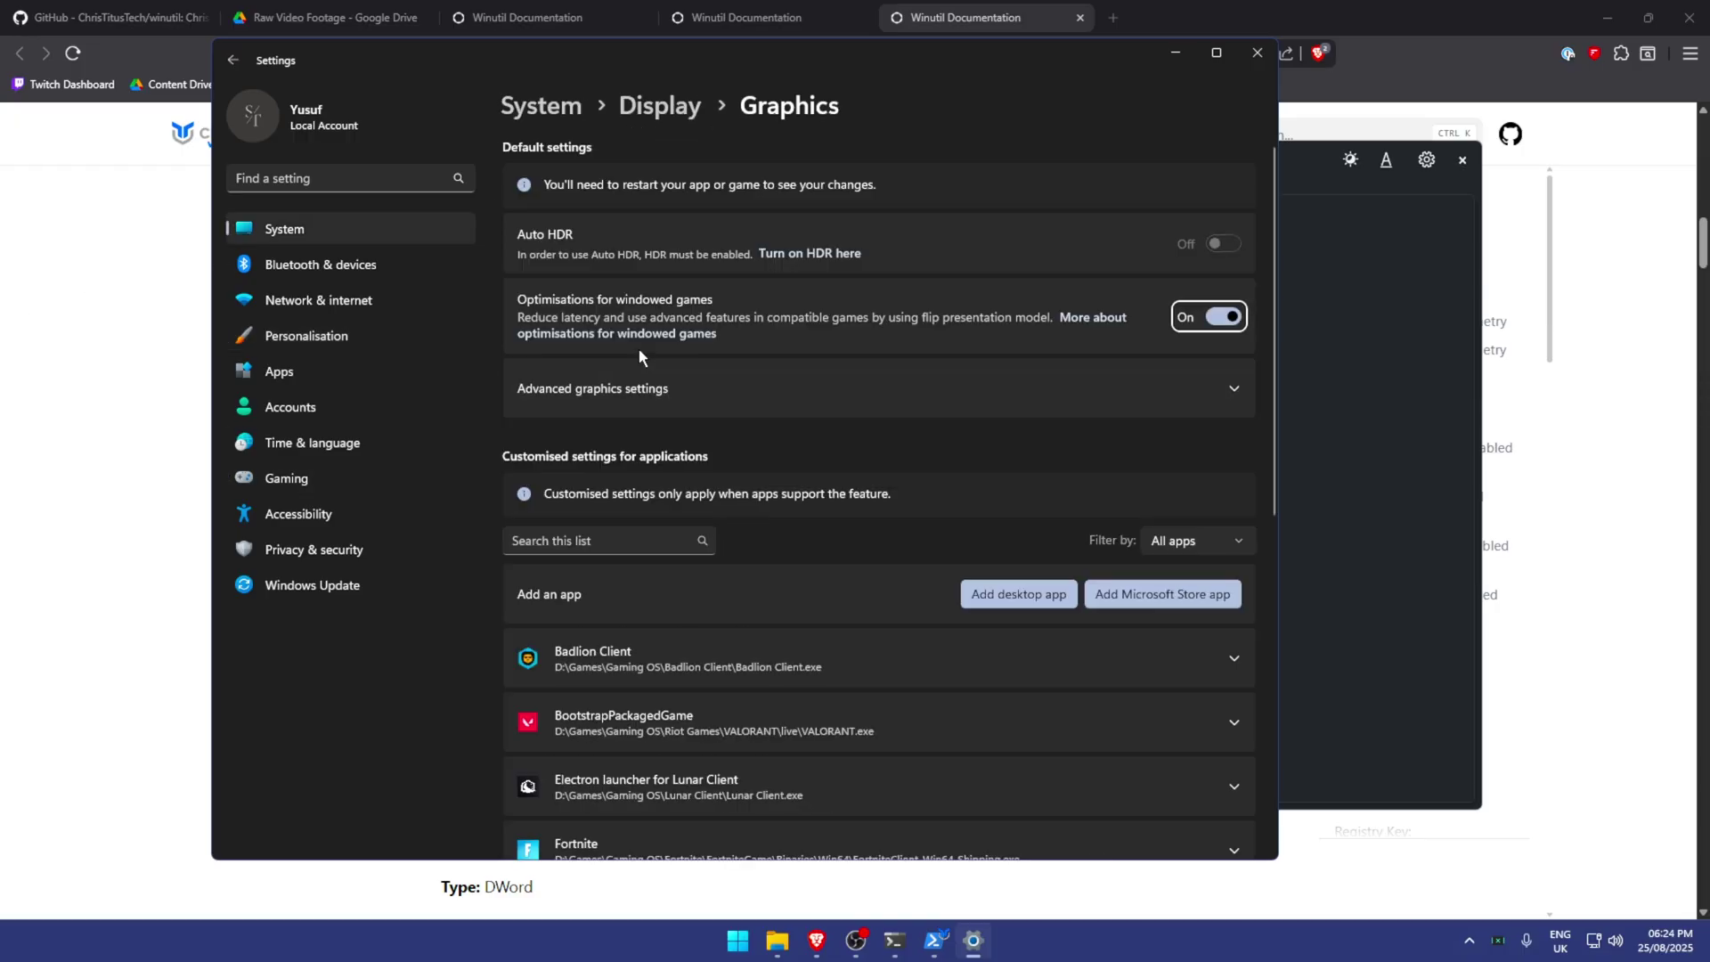
pyautogui.click(653, 410)
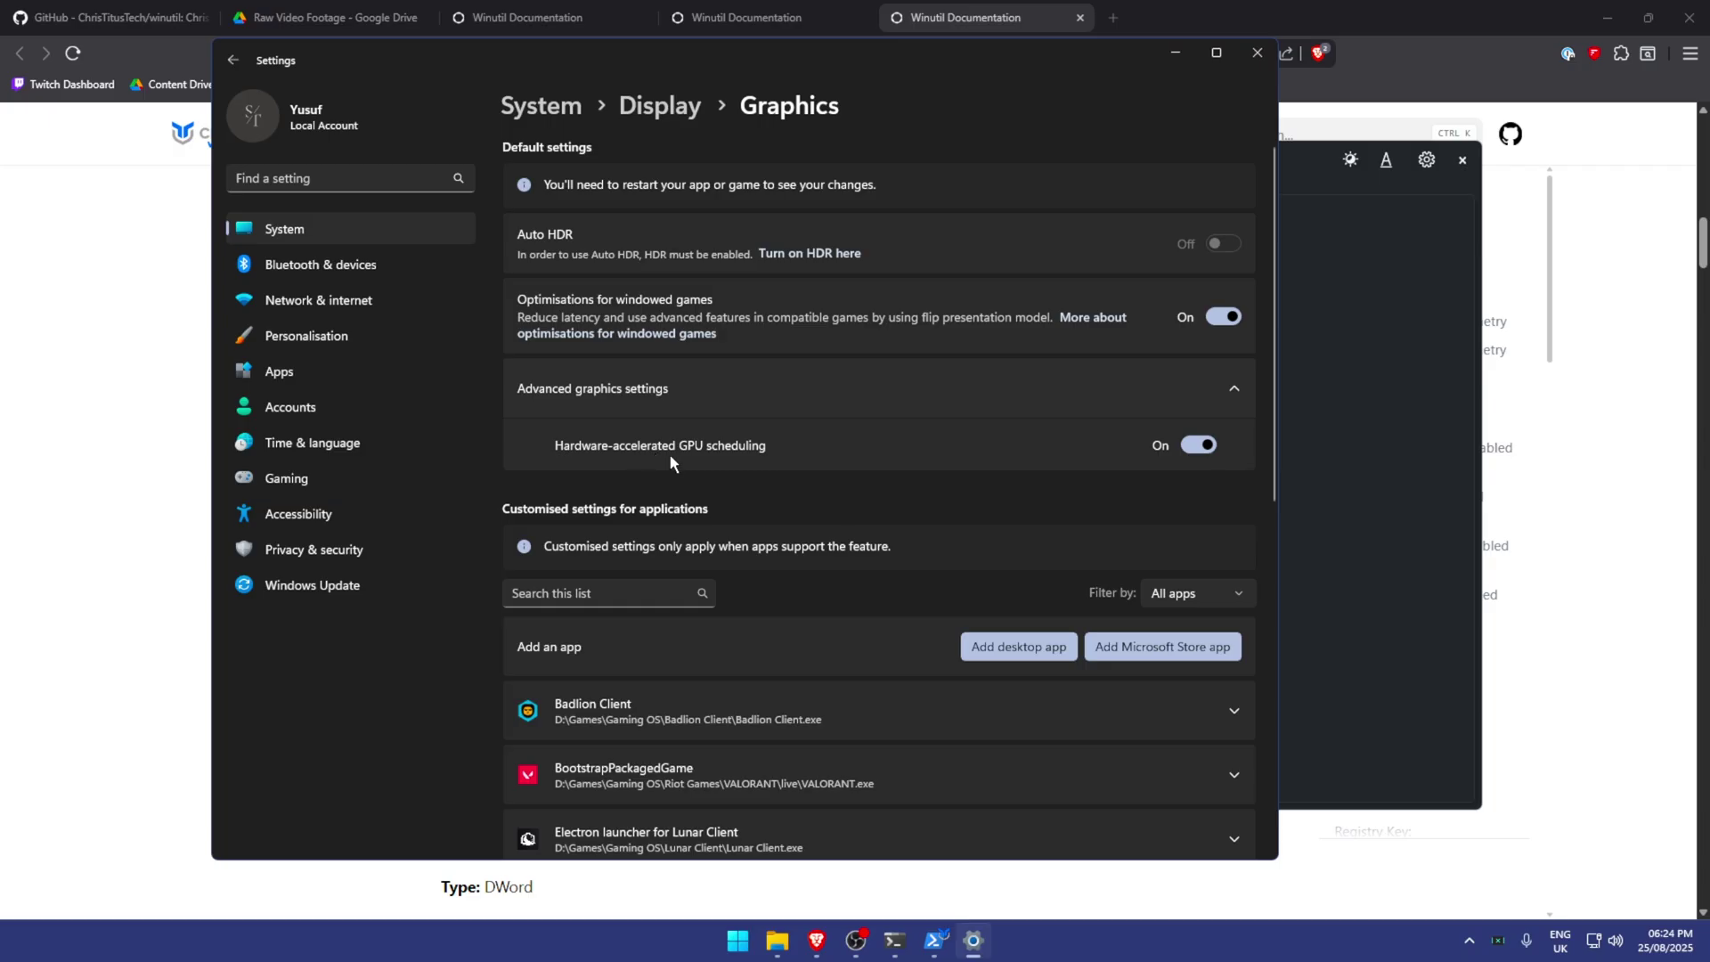
pyautogui.scroll(-4, 1060, 441)
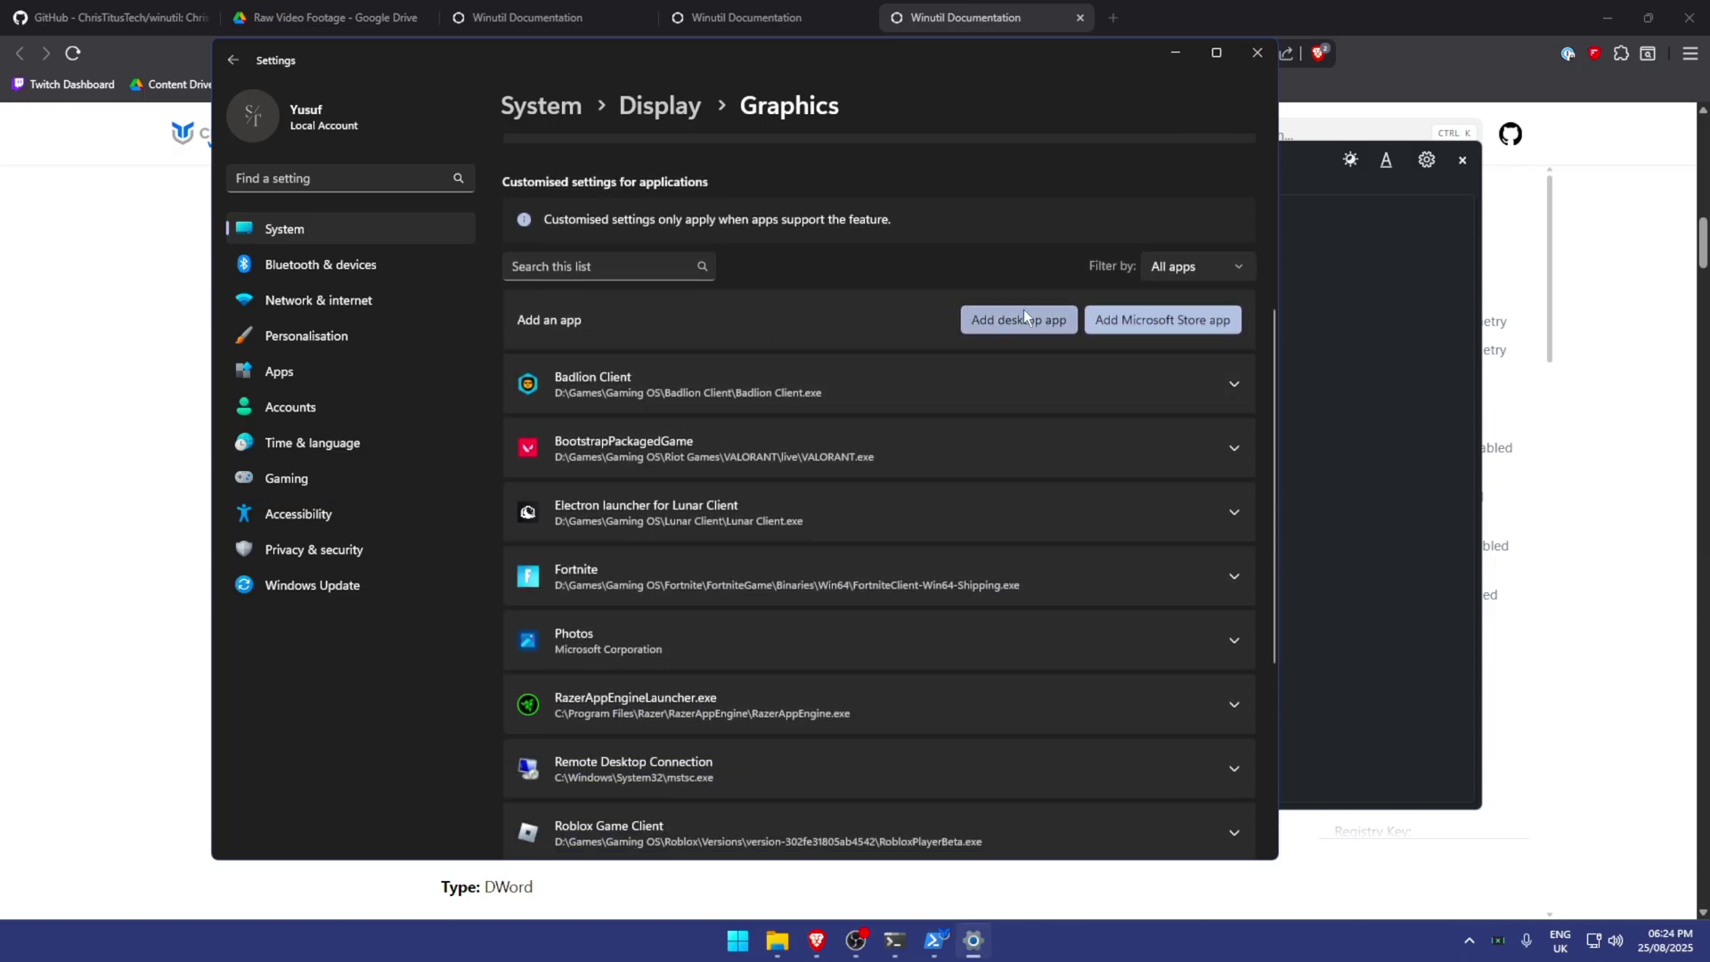
# - Add RobloxPlayerBeta.exe from D:\Games\Gaming OS\Roblox\Versions\version-302fe31805ab4542 as a desktop app
pyautogui.click(986, 319)
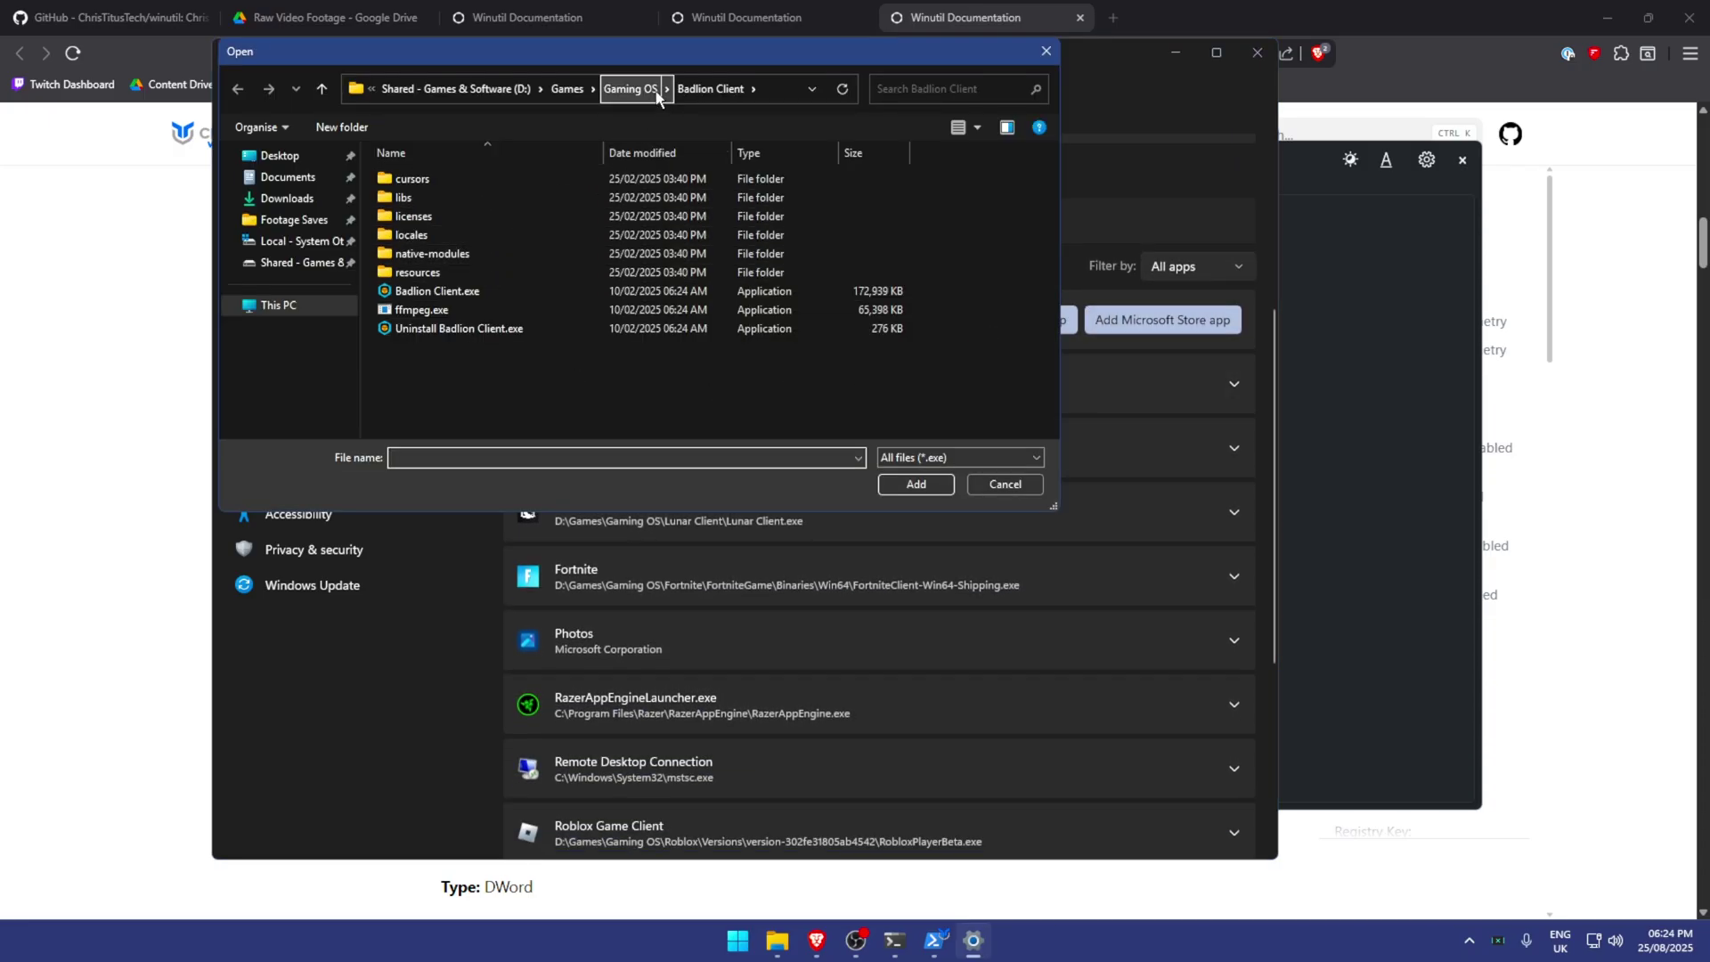
pyautogui.moveTo(656, 51); pyautogui.dragTo(462, 393)
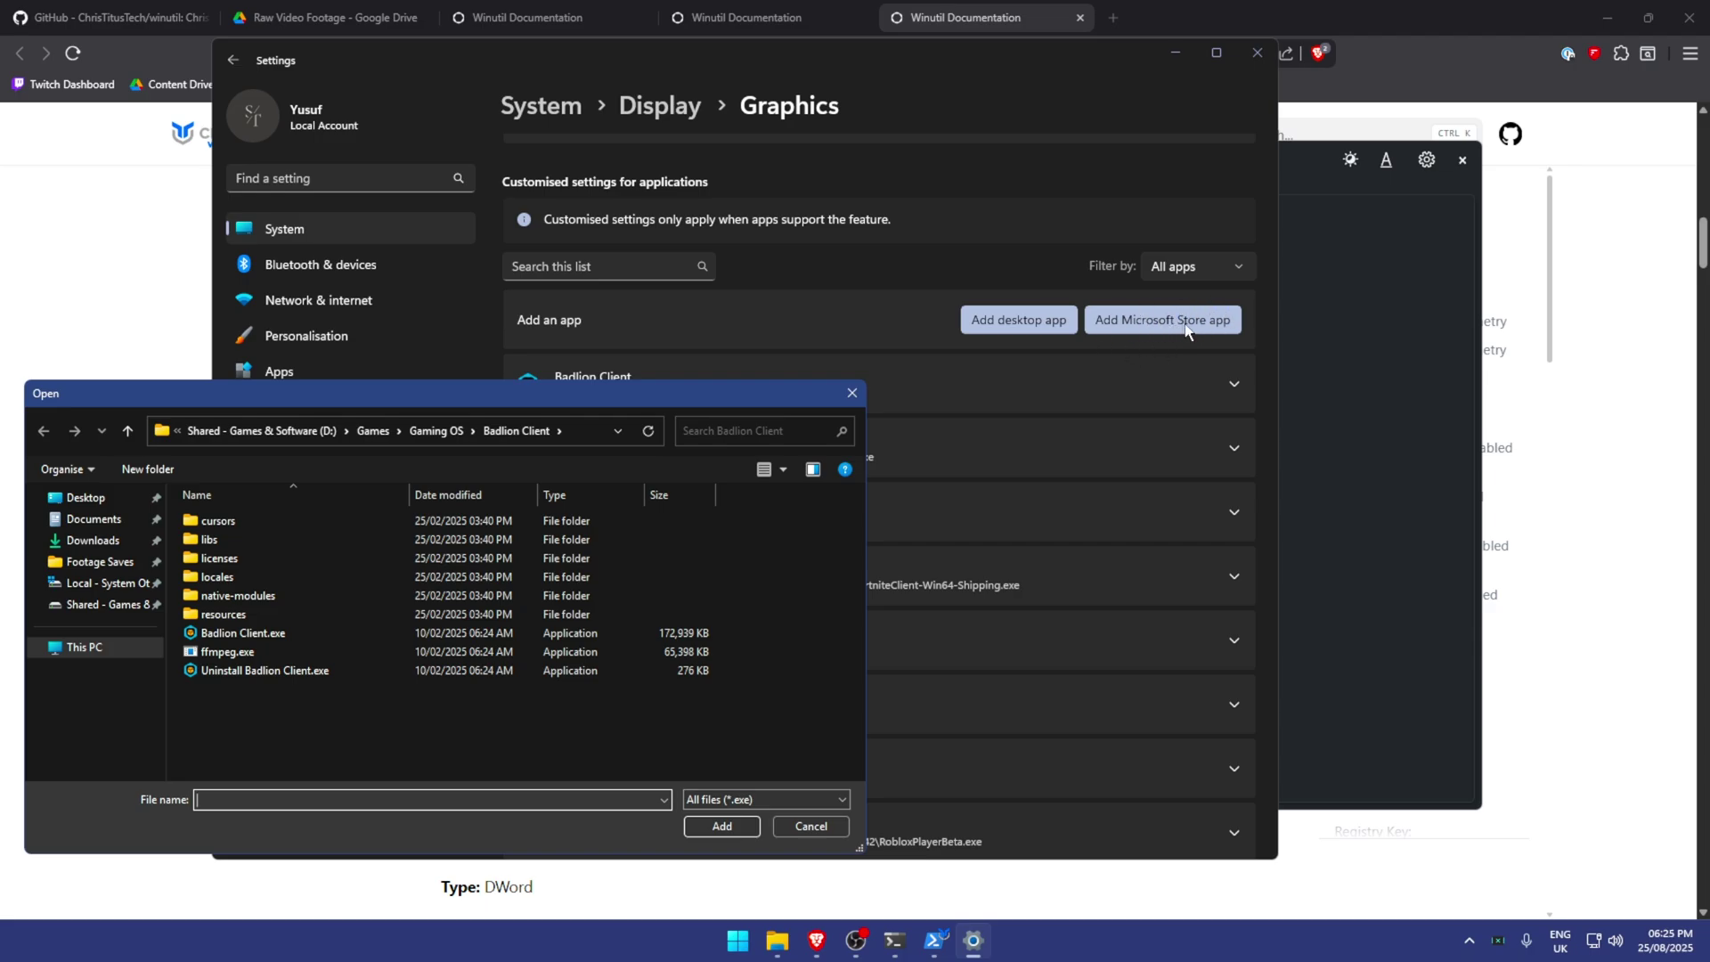
pyautogui.moveTo(684, 393); pyautogui.dragTo(876, 276)
pyautogui.click(565, 313)
pyautogui.click(534, 313)
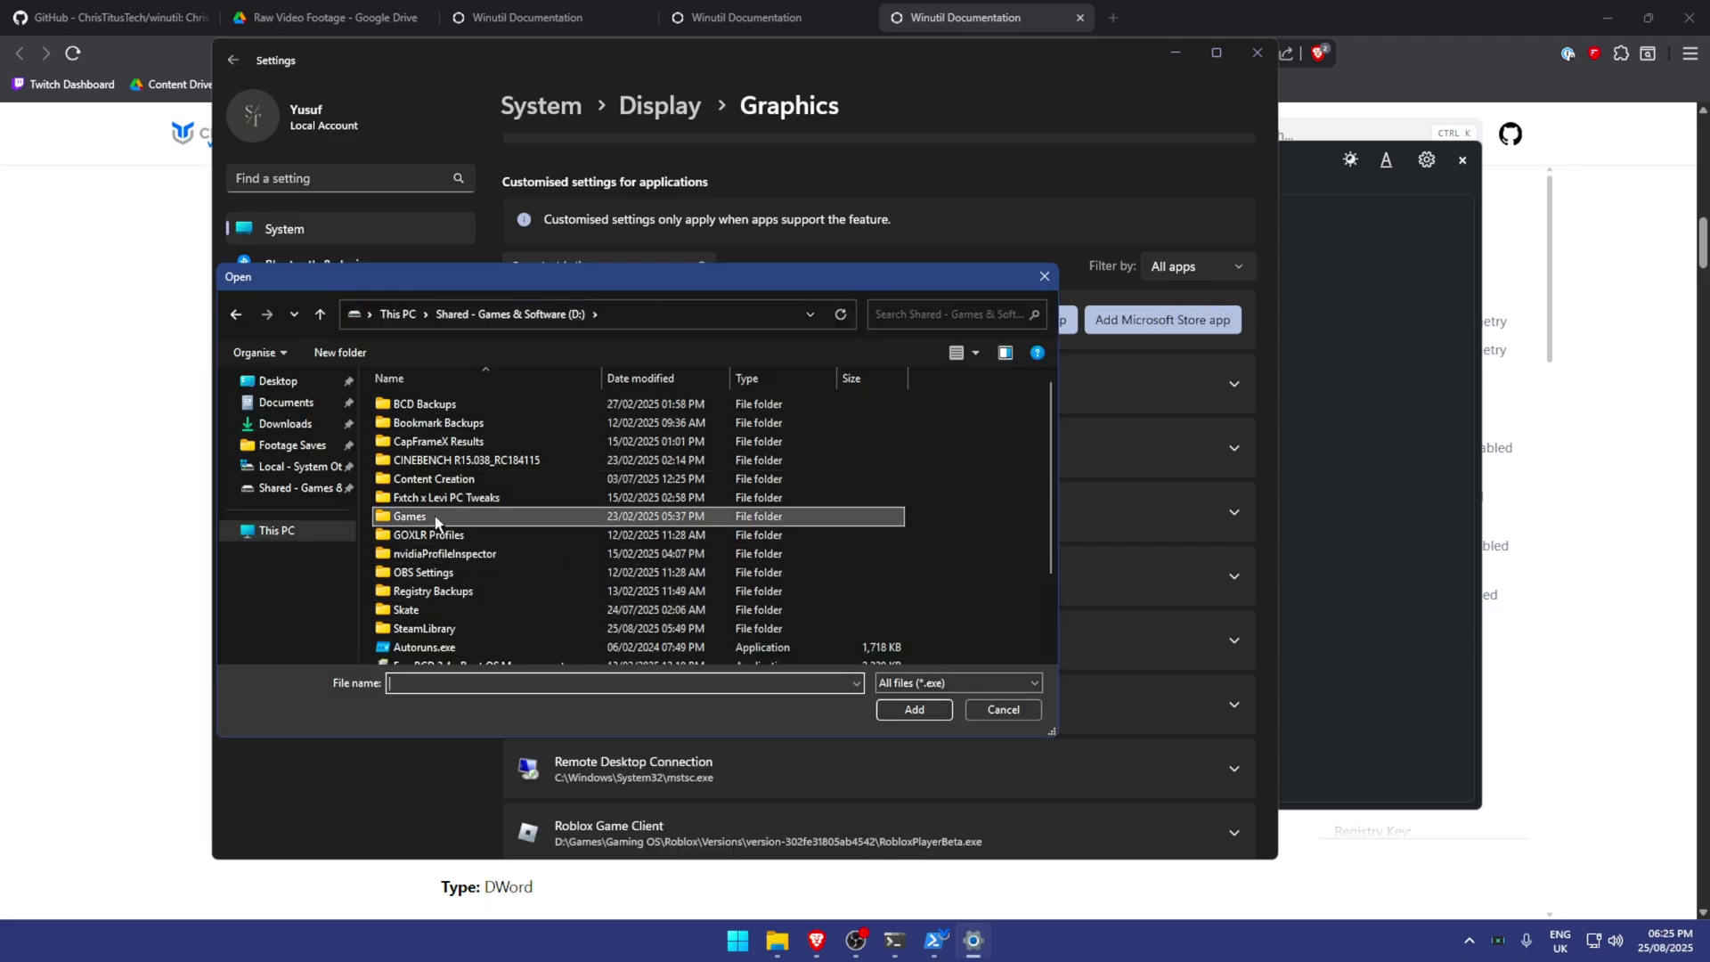
pyautogui.doubleClick(433, 515)
pyautogui.doubleClick(436, 403)
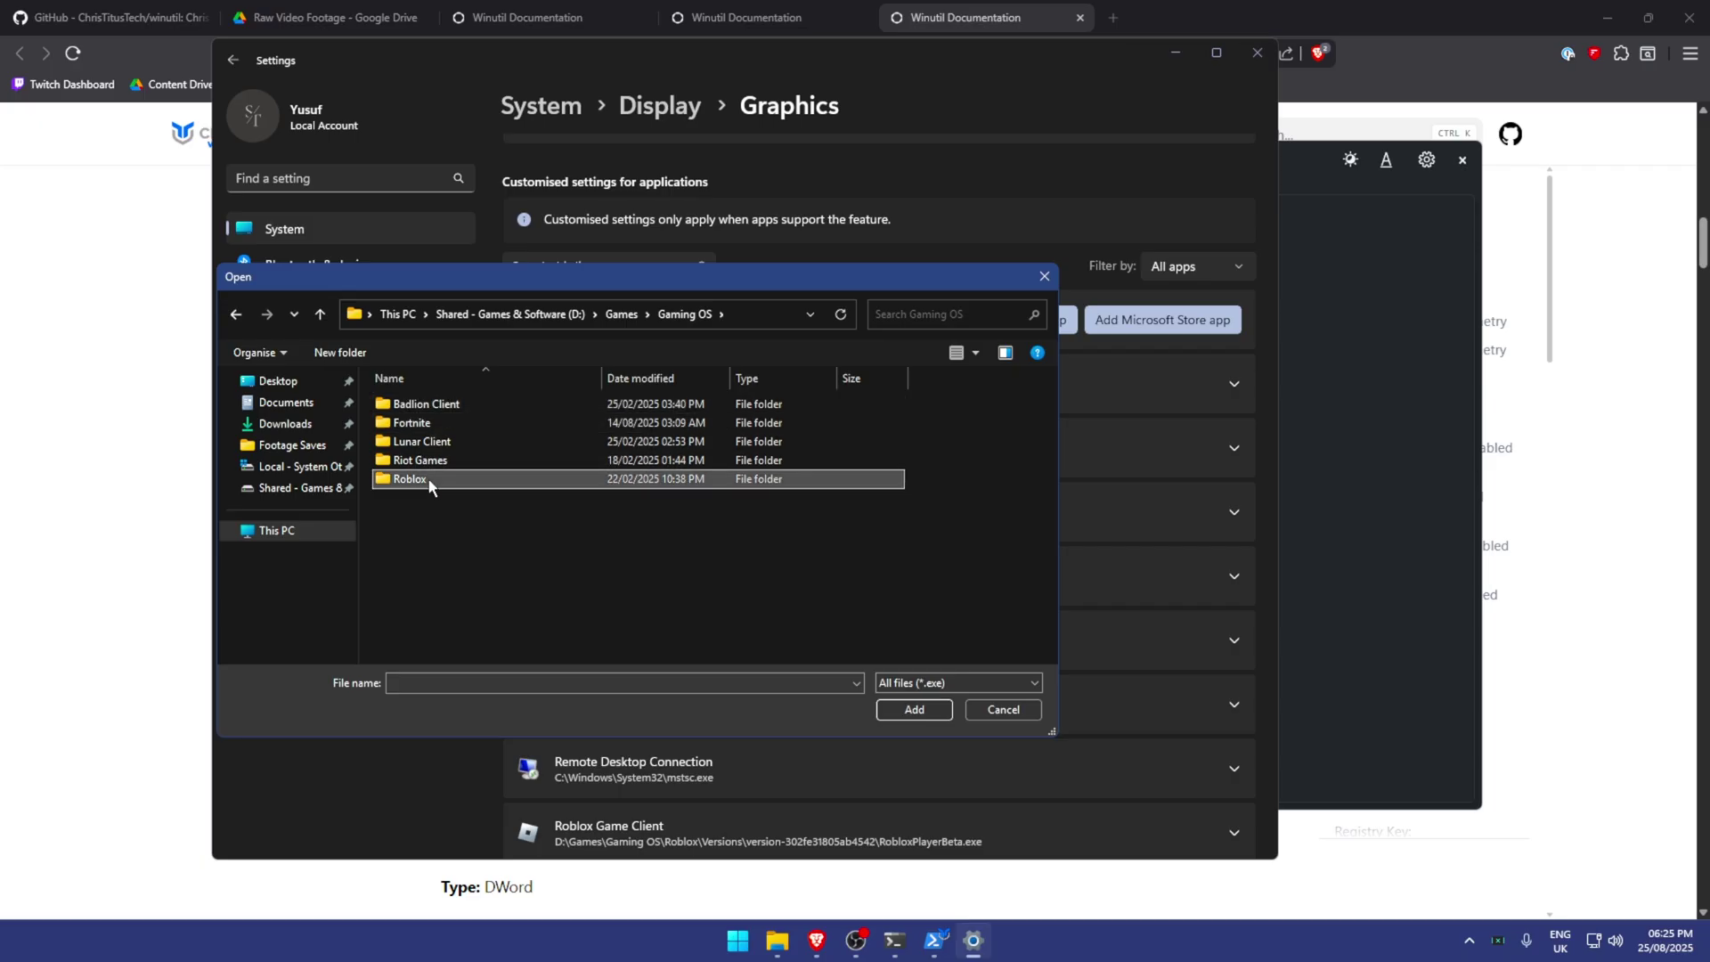
pyautogui.doubleClick(423, 479)
pyautogui.doubleClick(415, 403)
pyautogui.doubleClick(439, 404)
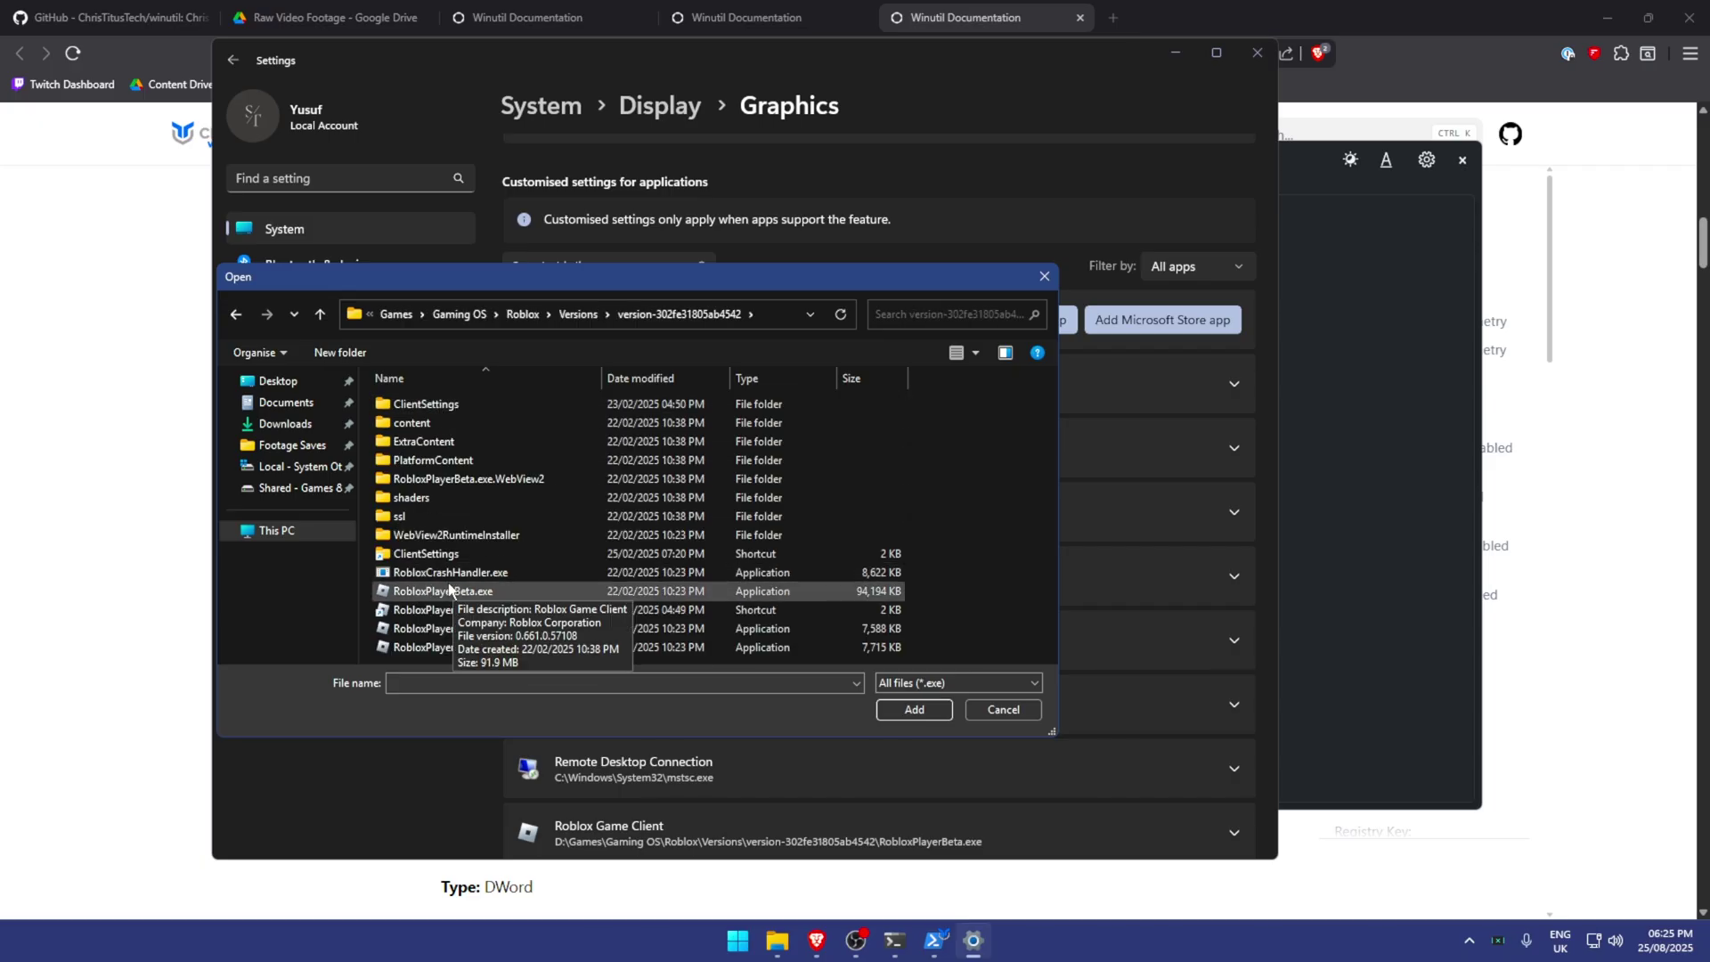
pyautogui.click(405, 591)
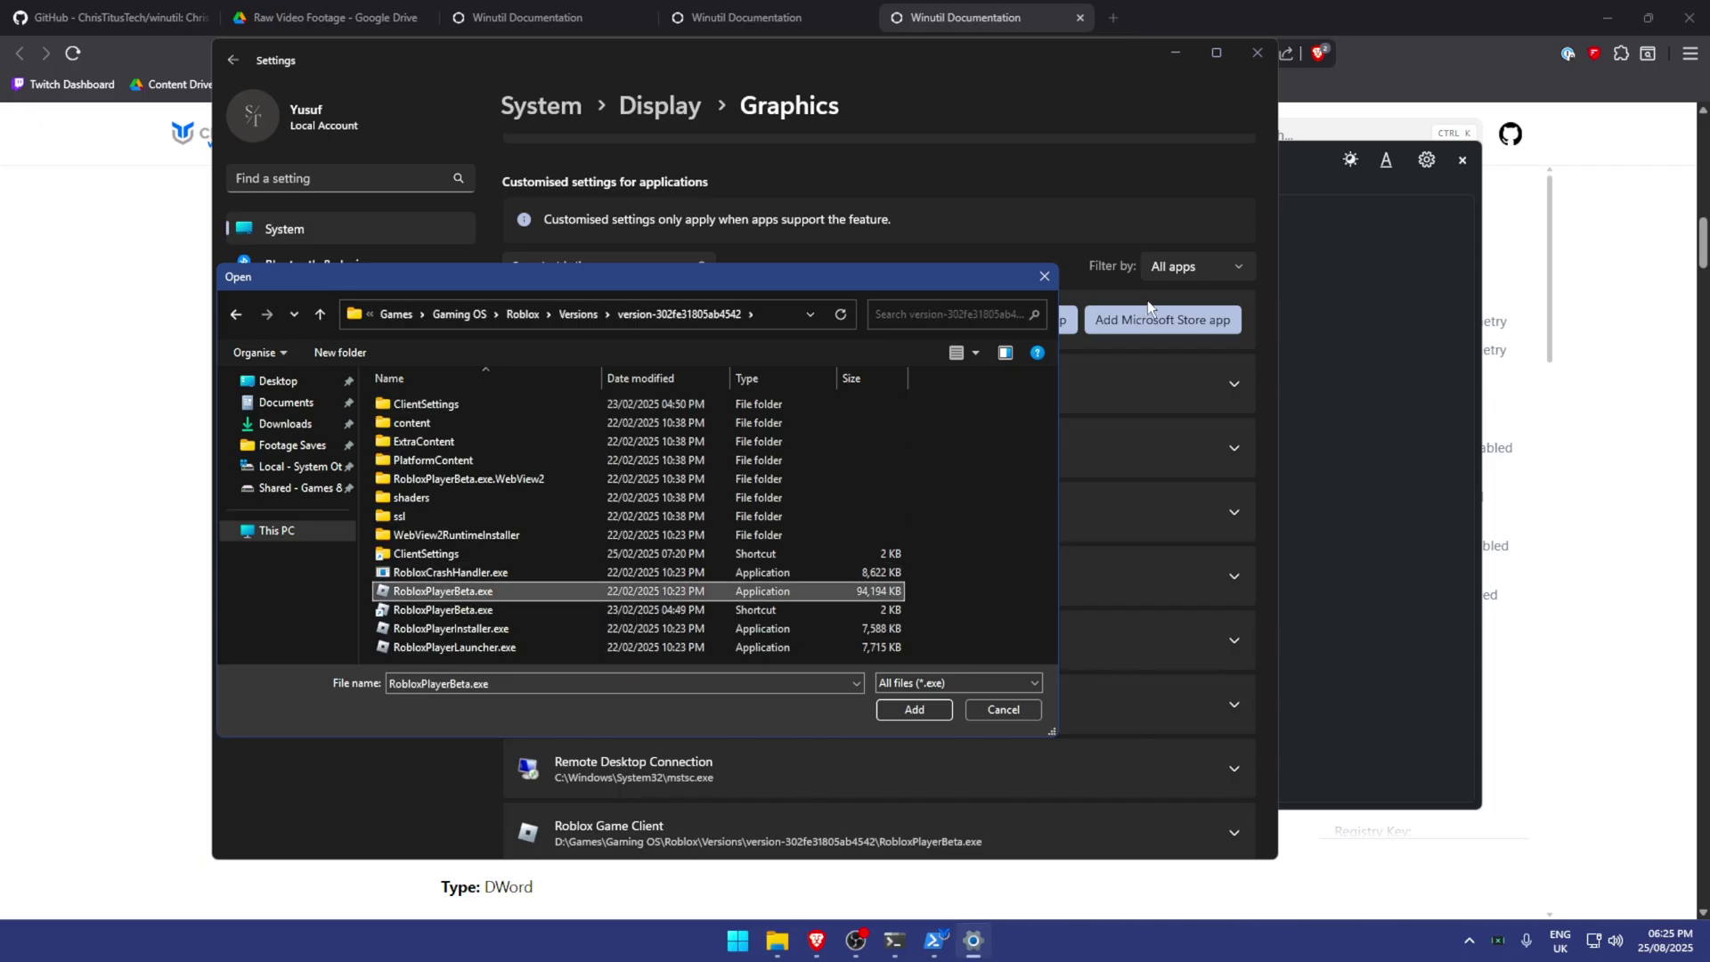
pyautogui.press('Return')
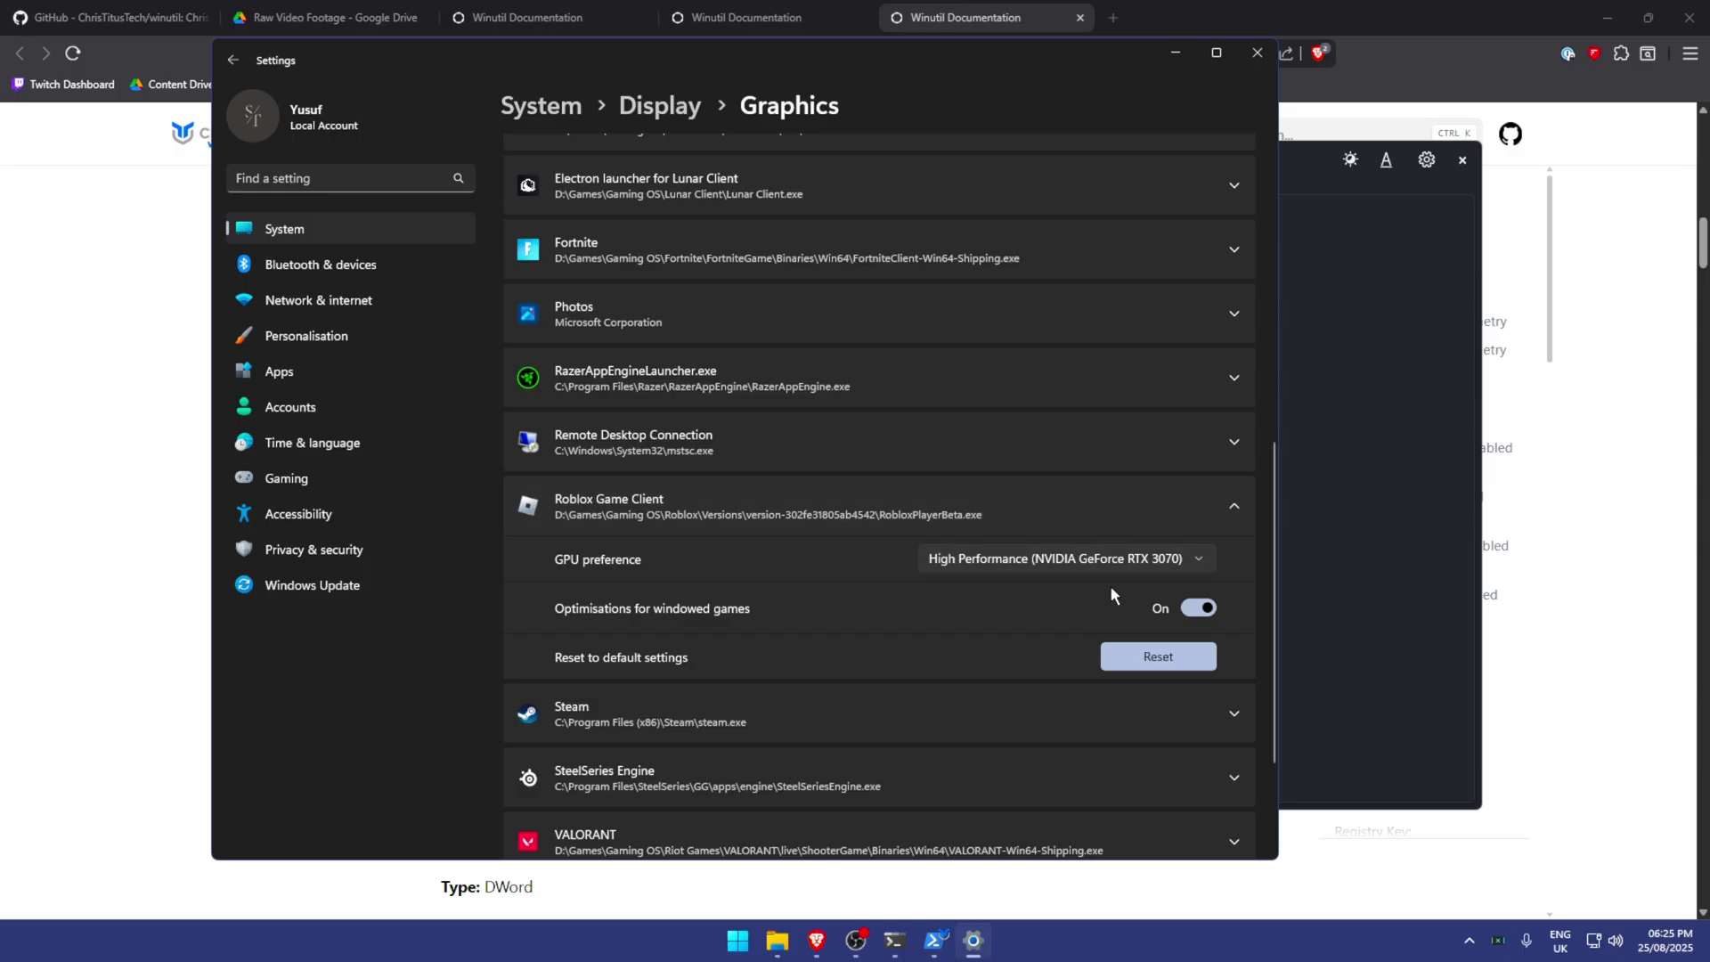
# - Set RobloxPlayerBeta.exe's GPU preference to High Performance
pyautogui.press('Return')
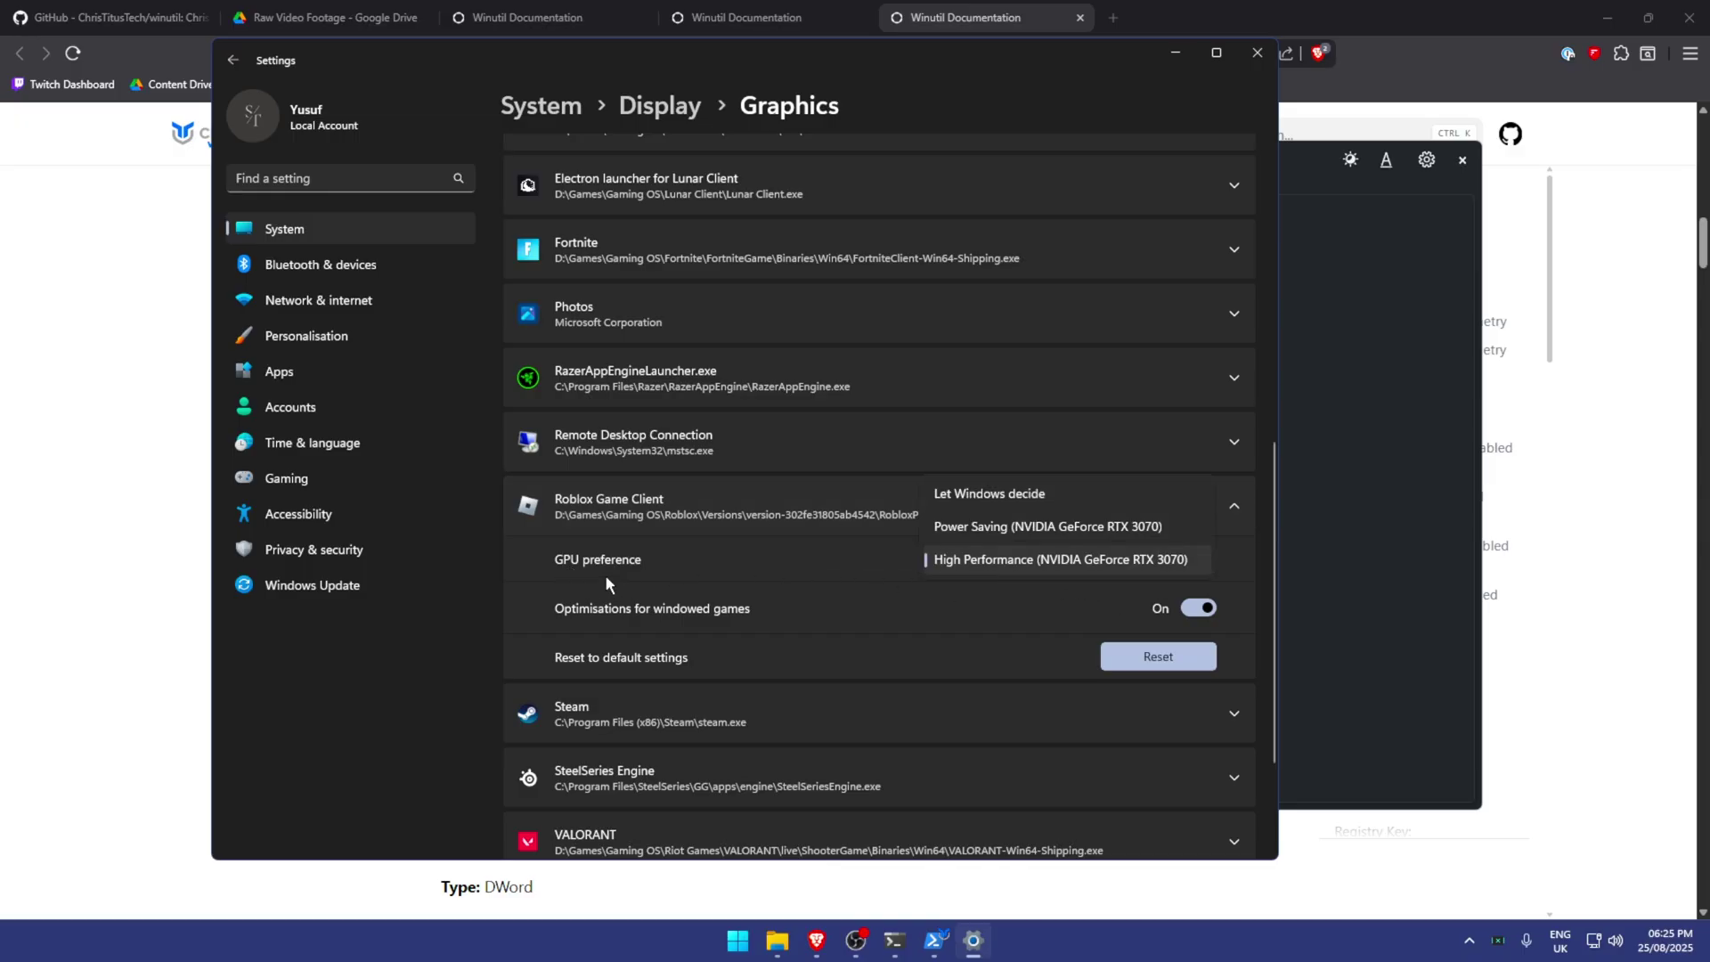
pyautogui.click(1012, 568)
pyautogui.click(285, 479)
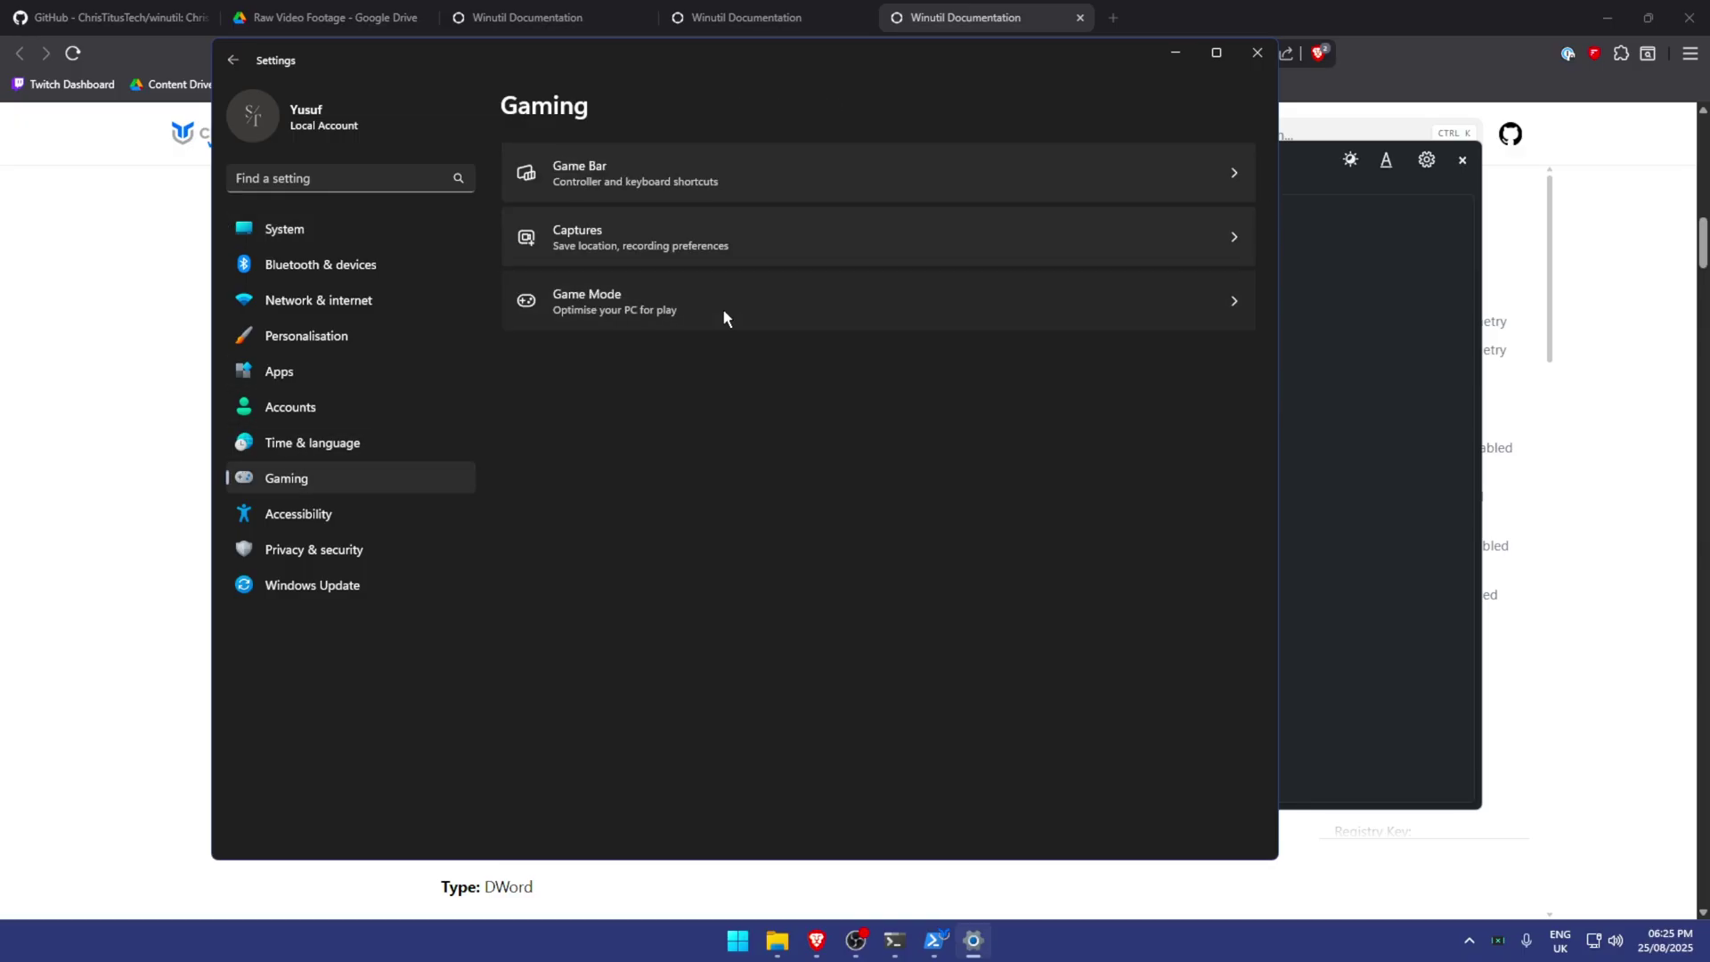
pyautogui.click(723, 318)
pyautogui.click(753, 294)
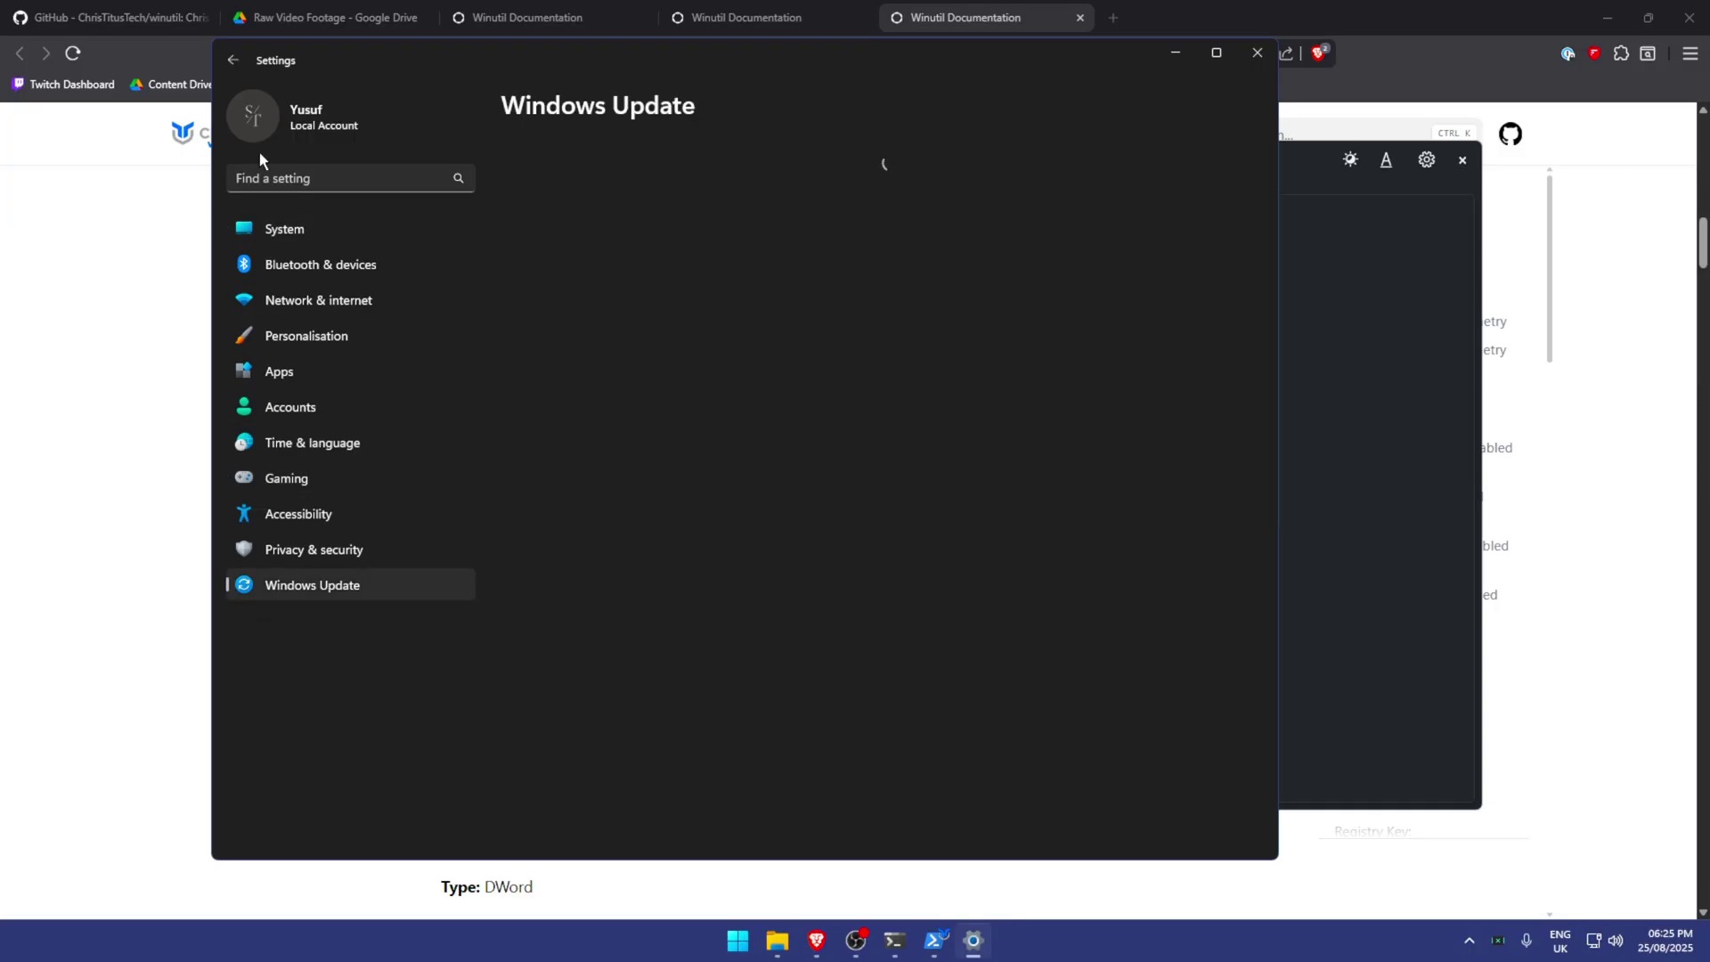
# - View Windows Update and its pause options without changing anything
pyautogui.click(312, 585)
pyautogui.click(1222, 355)
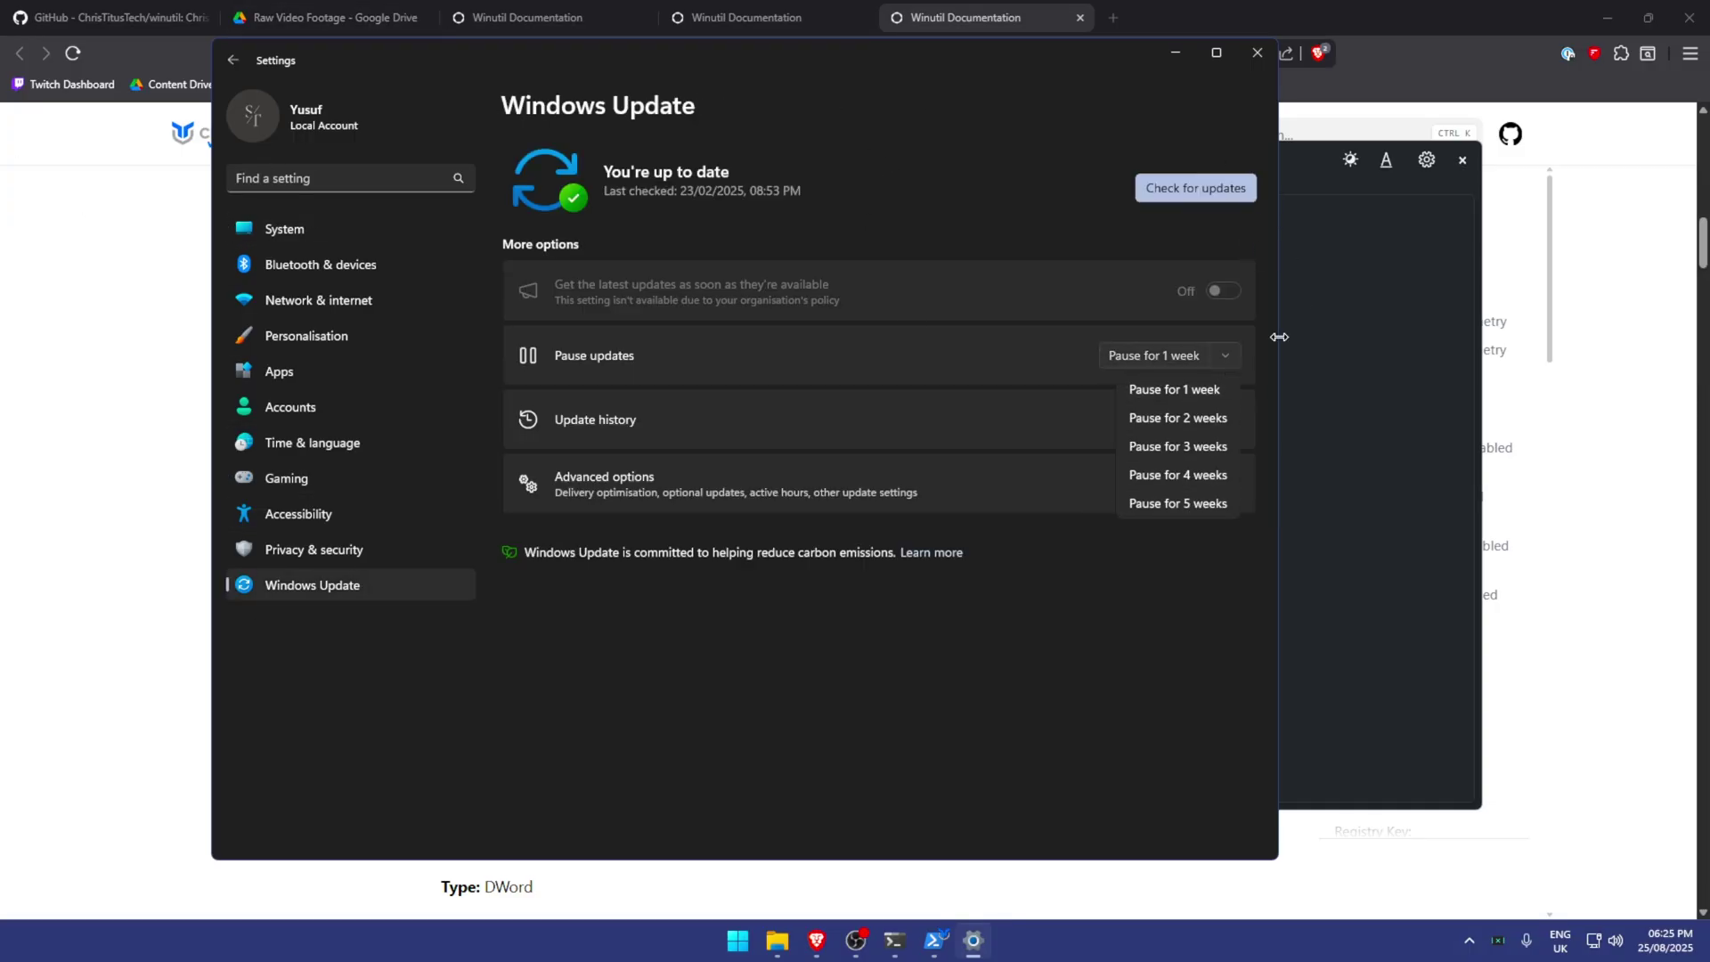
pyautogui.click(1184, 505)
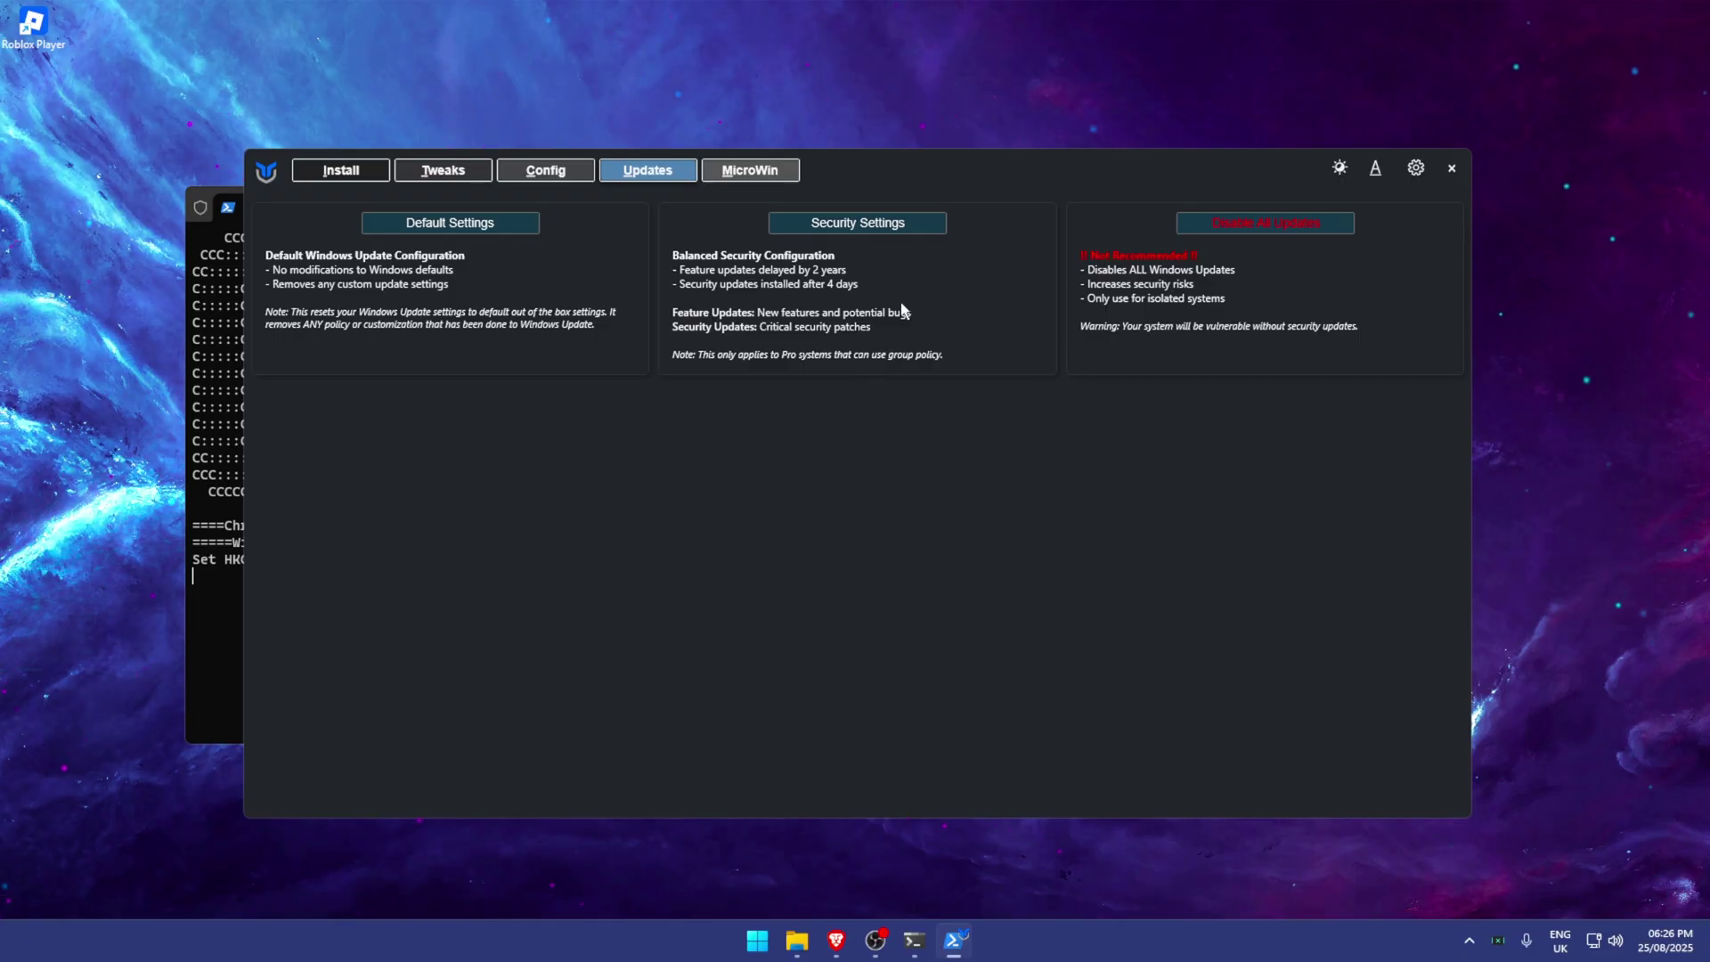
# - Close WinUtil and its PowerShell console with Alt+F4
pyautogui.hotkey('alt', 'F4')
# - Go to Brave's System settings page from the main menu's Settings
pyautogui.moveTo(561, 362); pyautogui.dragTo(1039, 600)
pyautogui.click(872, 949)
pyautogui.click(1690, 53)
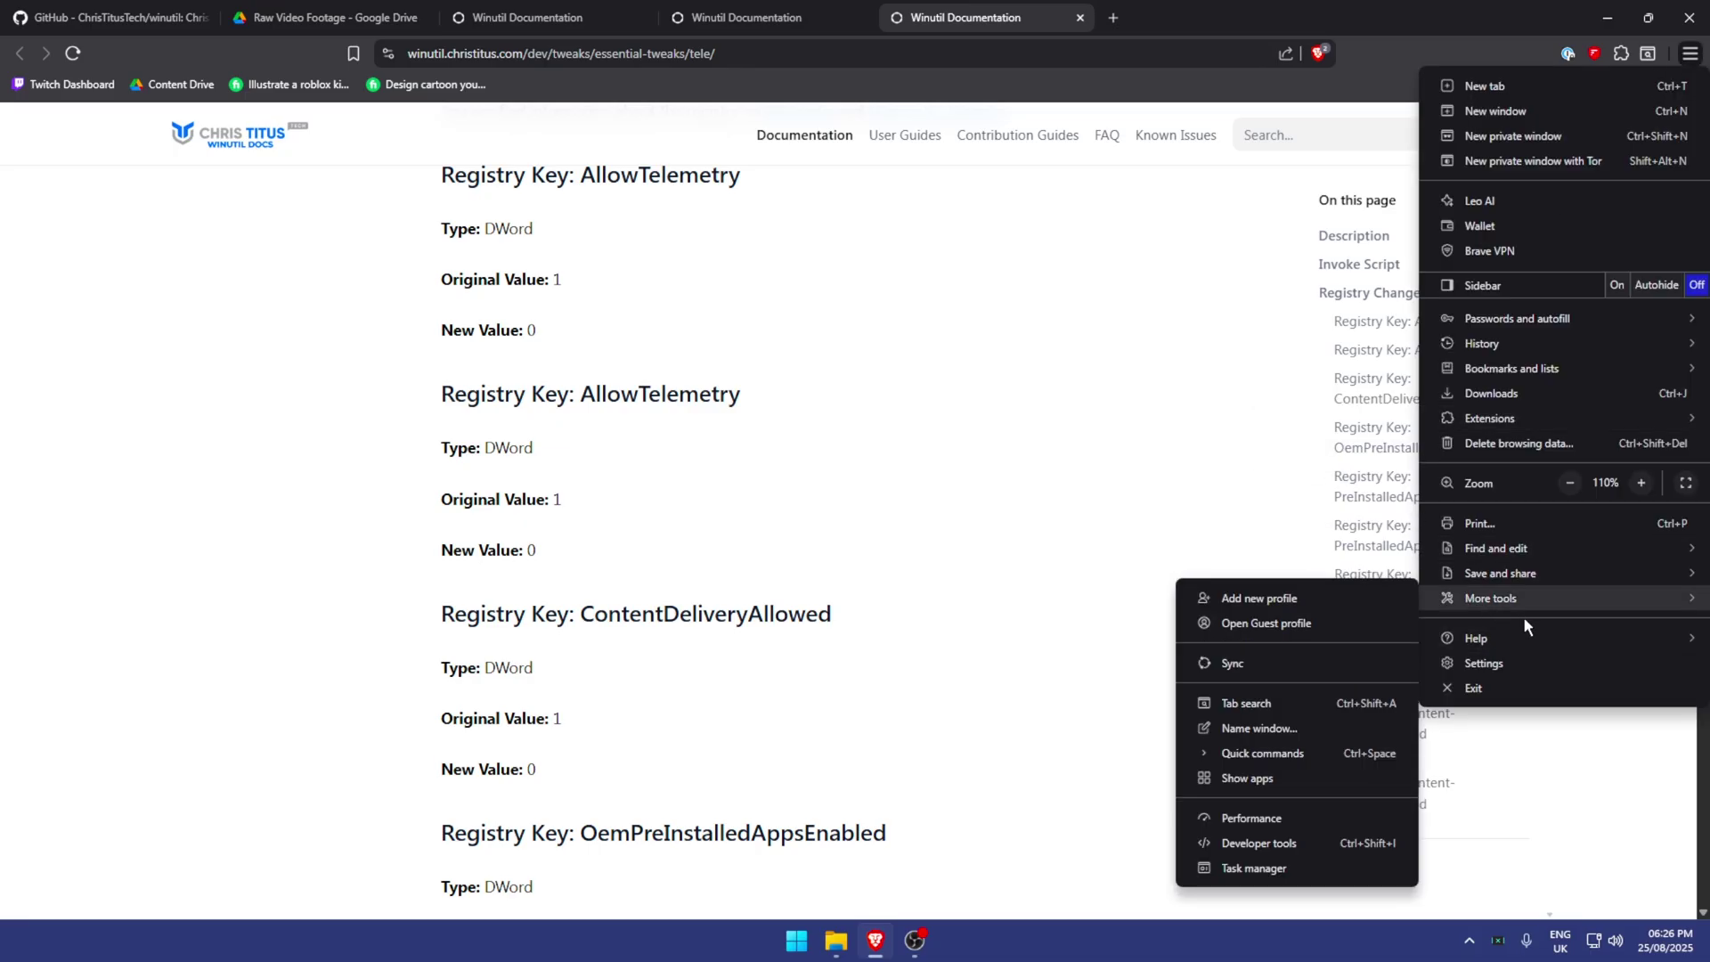
pyautogui.click(1501, 666)
pyautogui.scroll(-1, 35, 659)
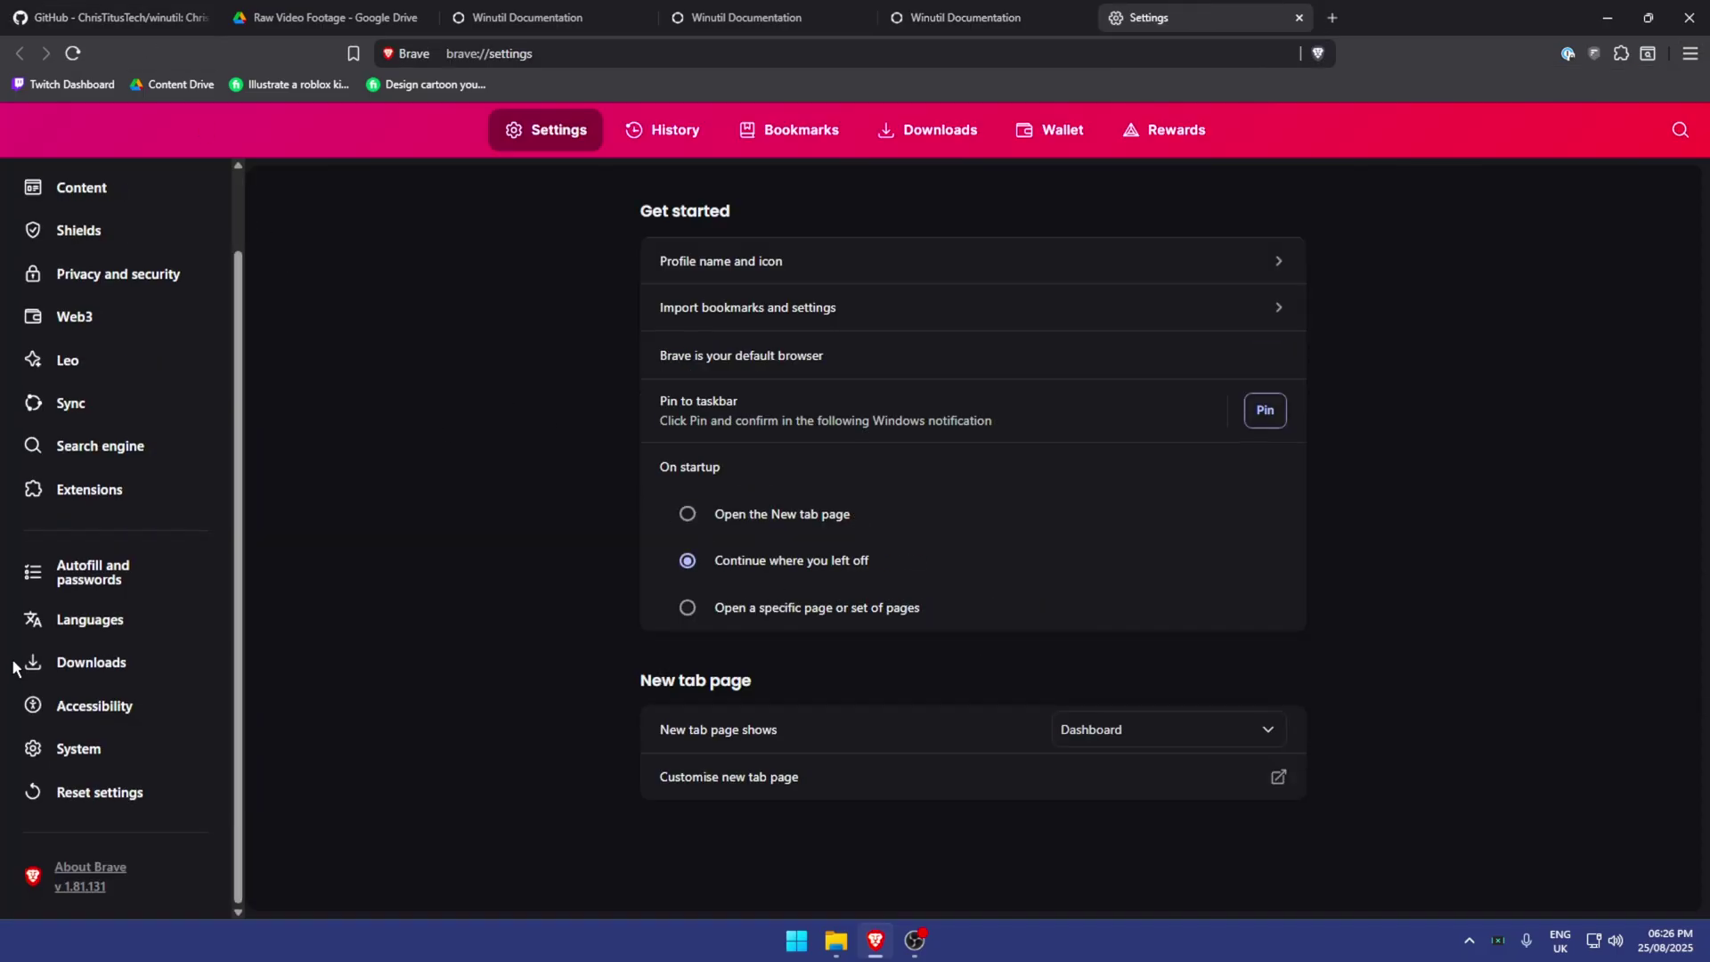
pyautogui.click(89, 706)
pyautogui.click(85, 752)
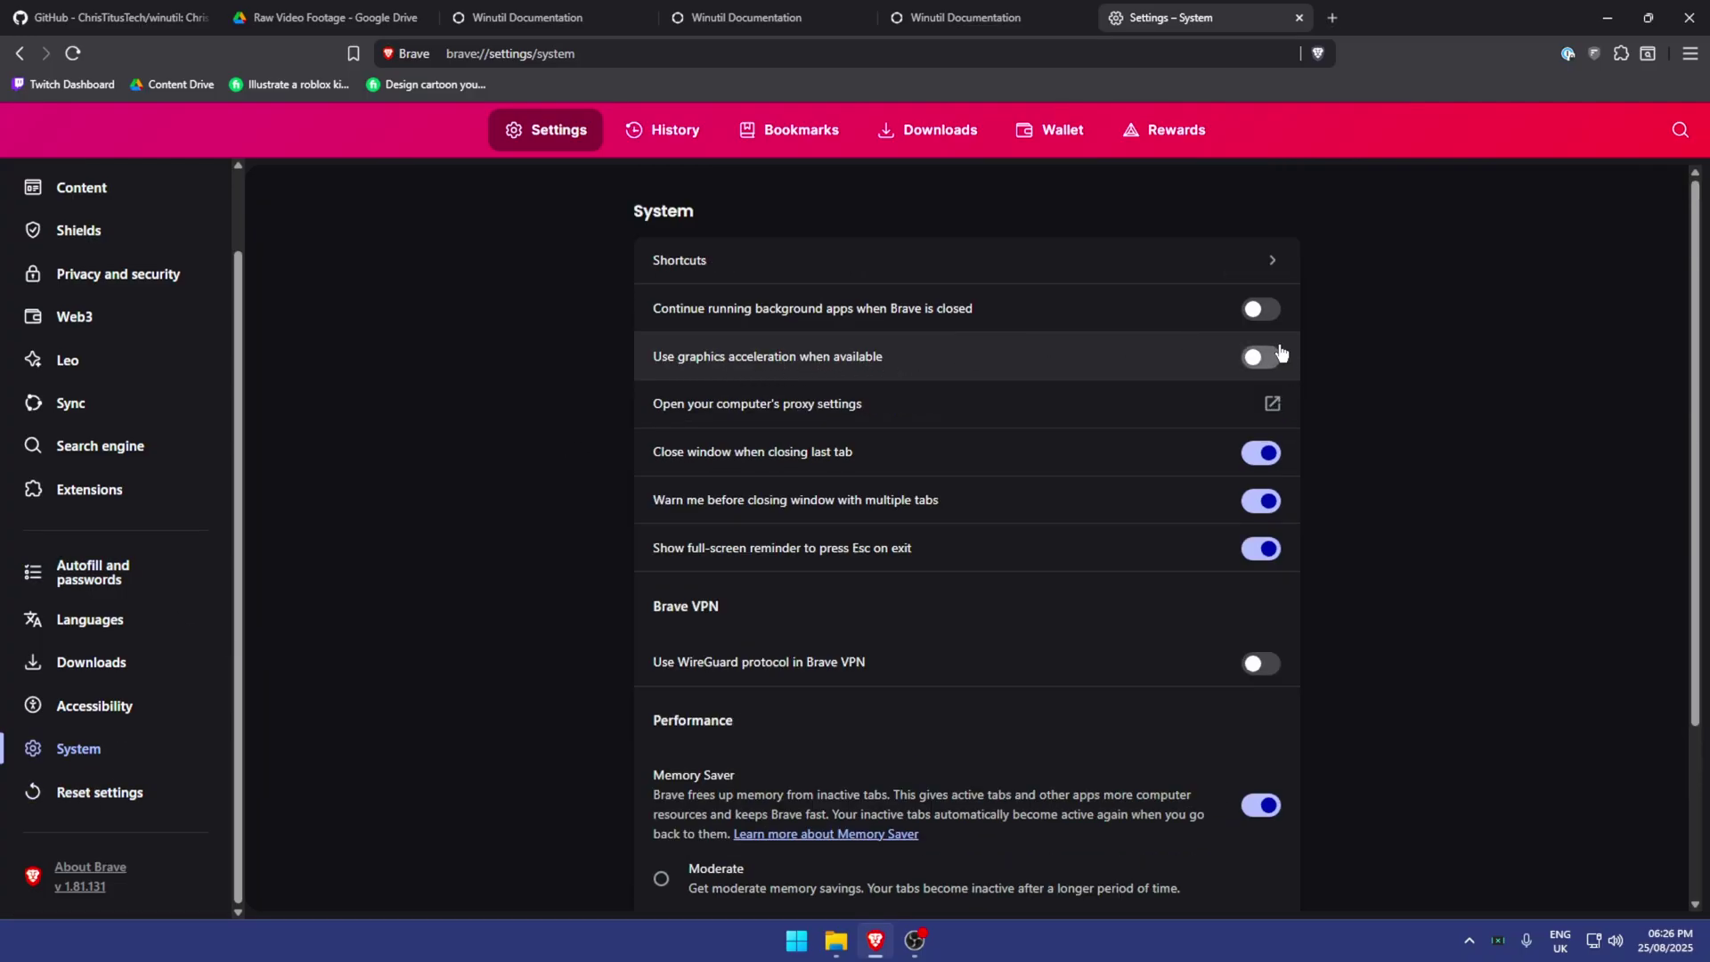
# - Launch Discord from Windows search and go to its Advanced settings
pyautogui.press('super')
pyautogui.write('discord')
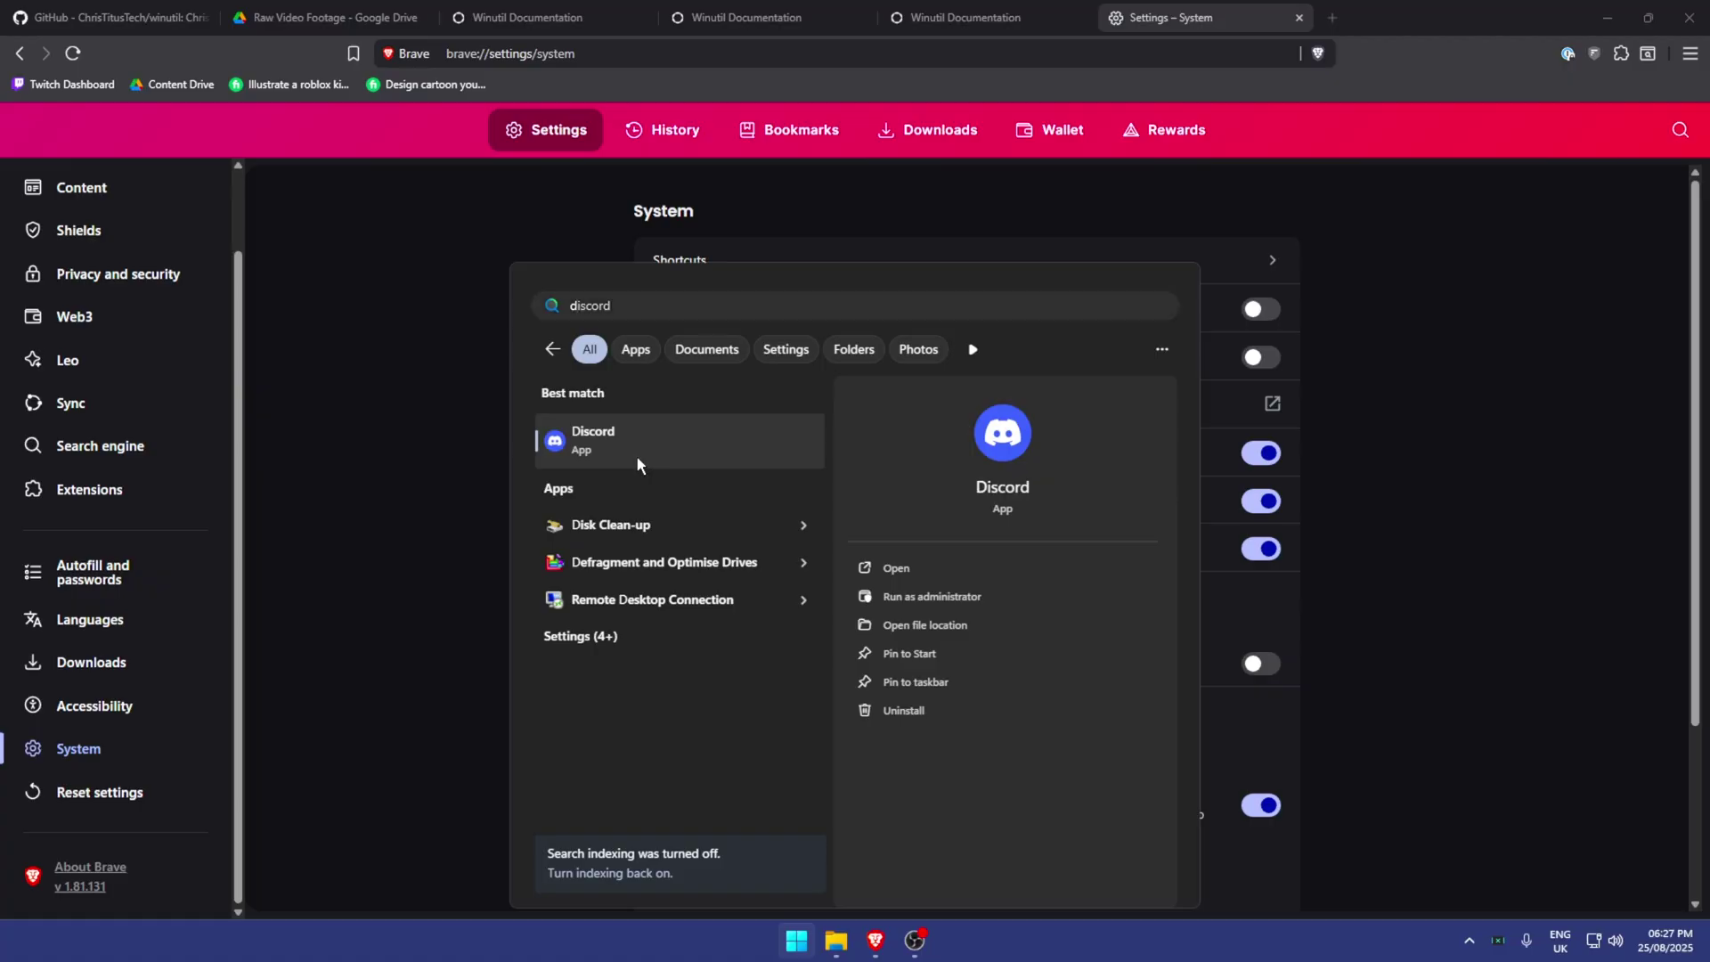
pyautogui.click(638, 456)
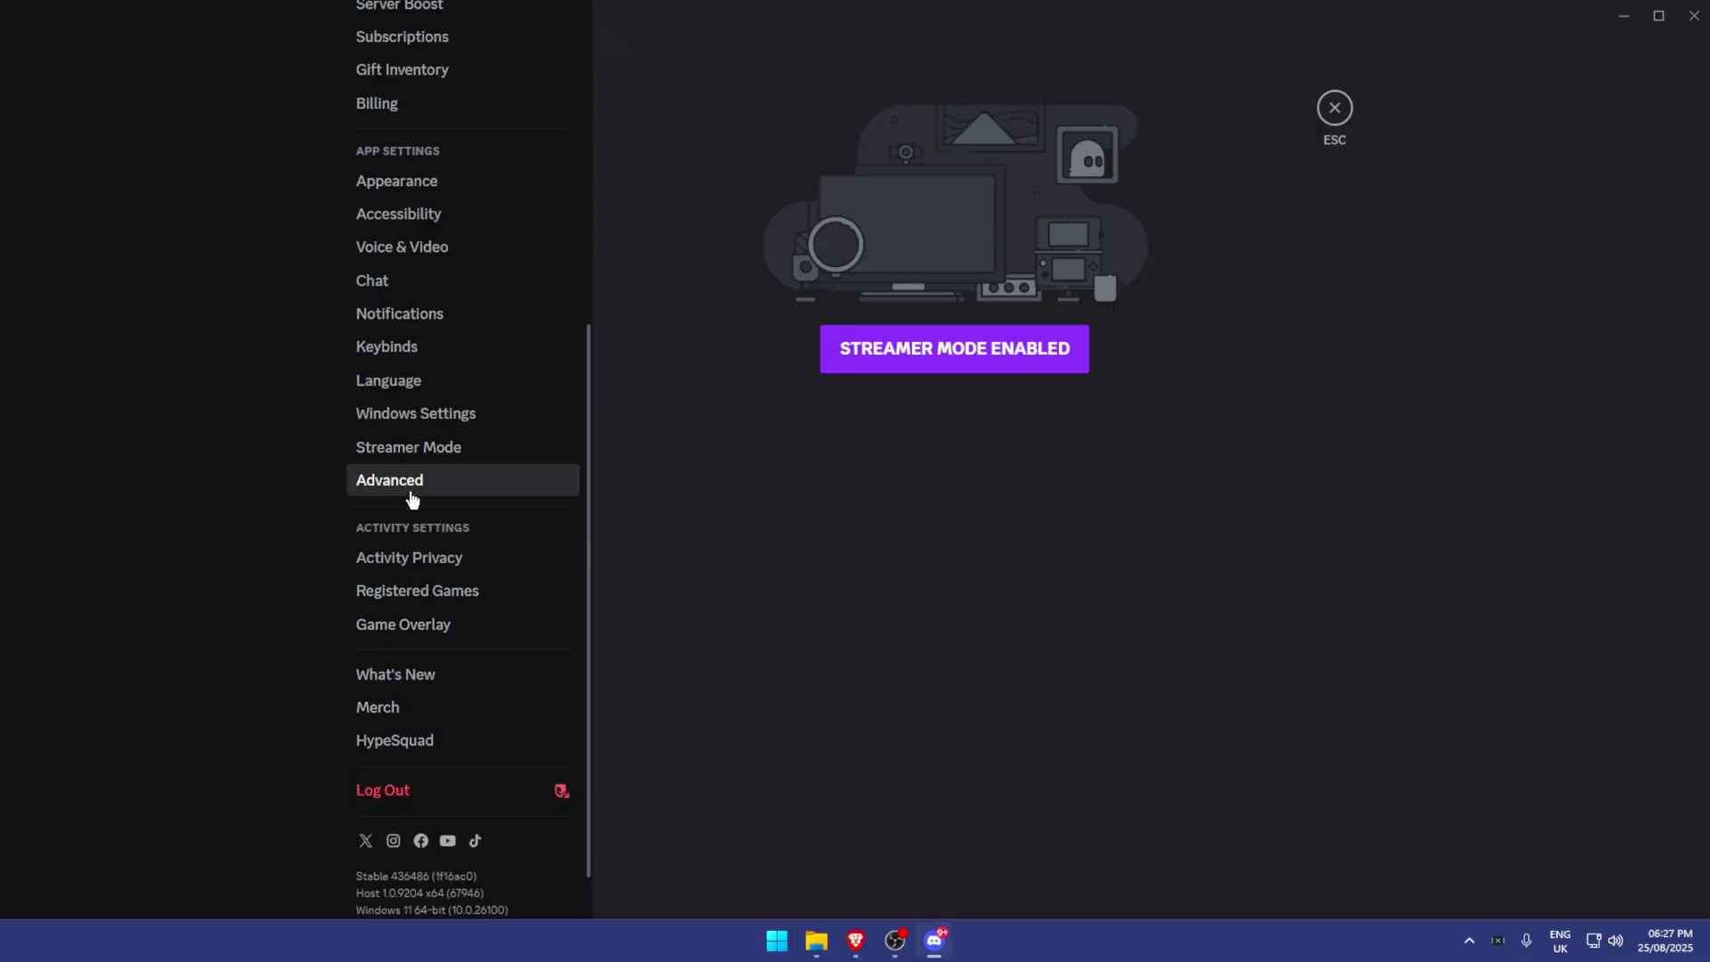
pyautogui.click(414, 487)
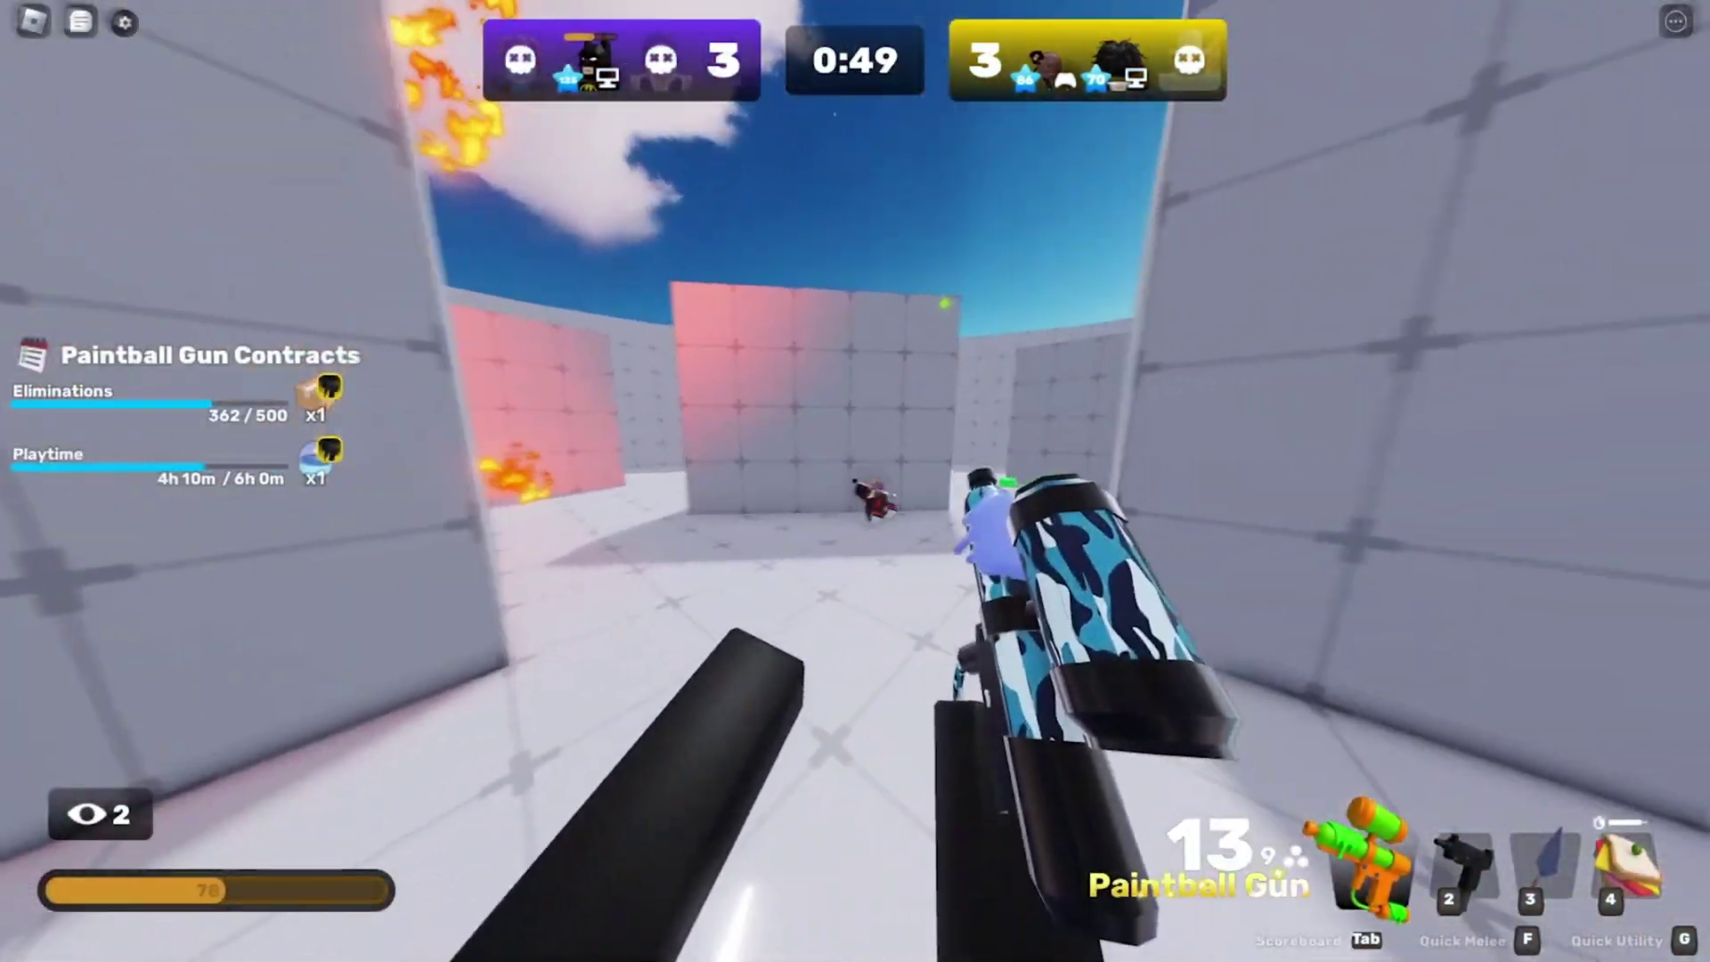
# - Return to the Roblox match and press the 3, 1 and R keys
pyautogui.click(855, 481)
pyautogui.press('3')
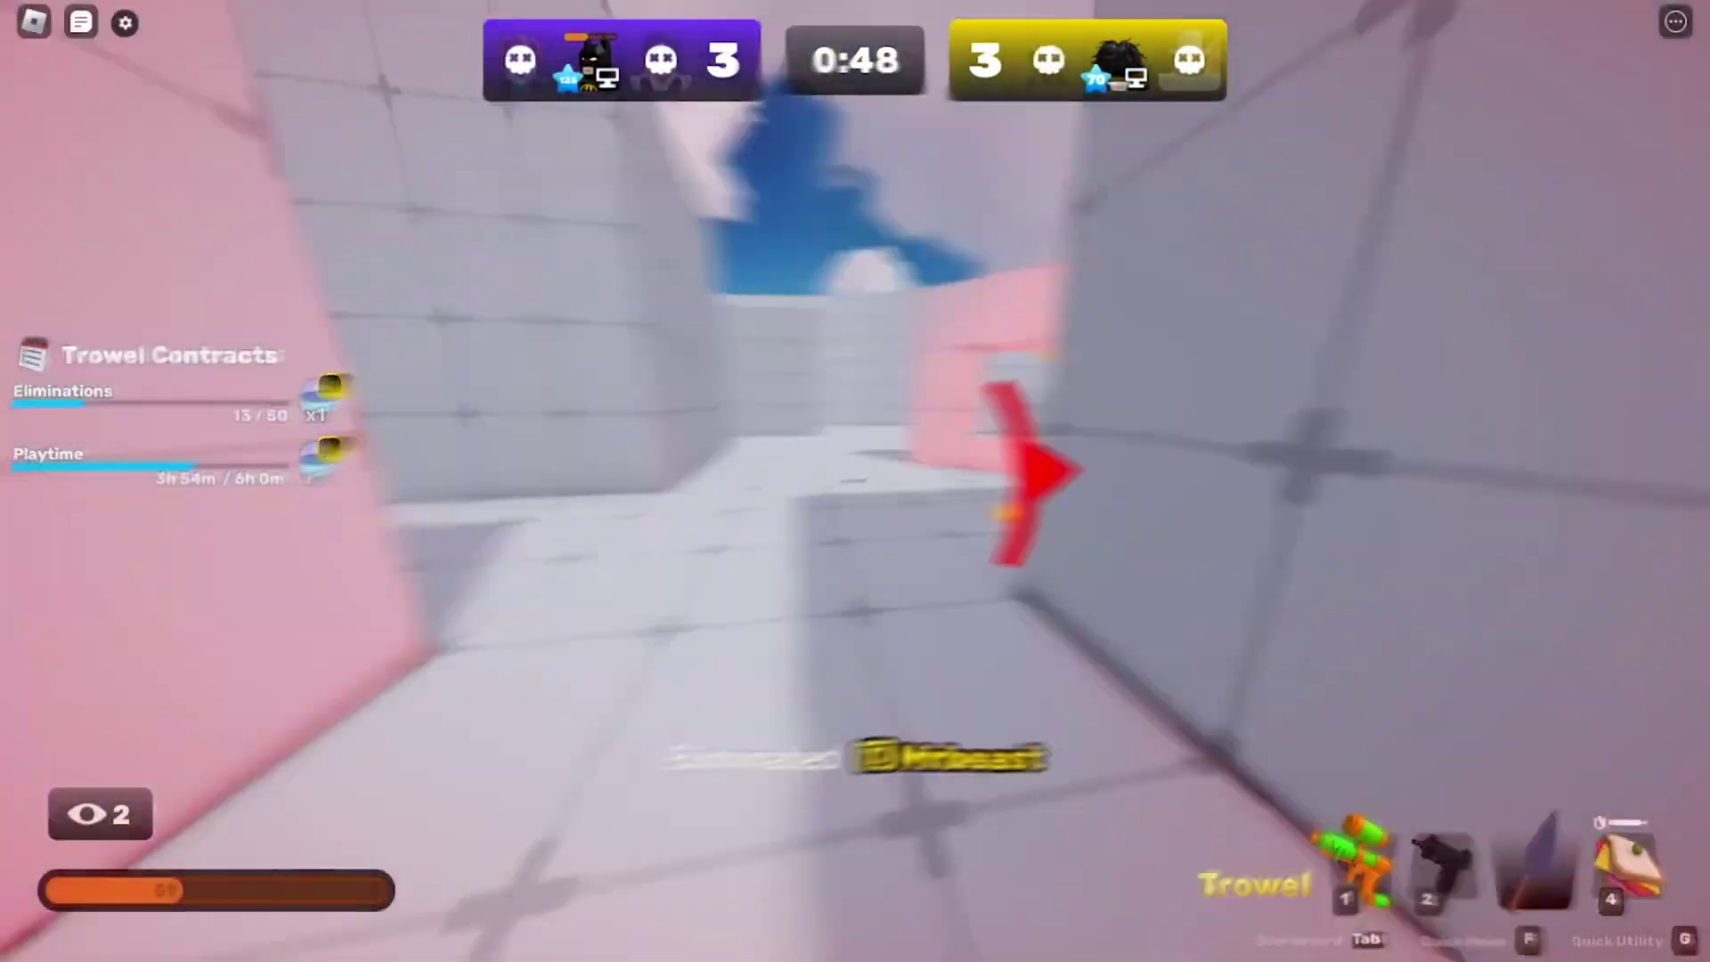
pyautogui.press('1')
pyautogui.press('r')
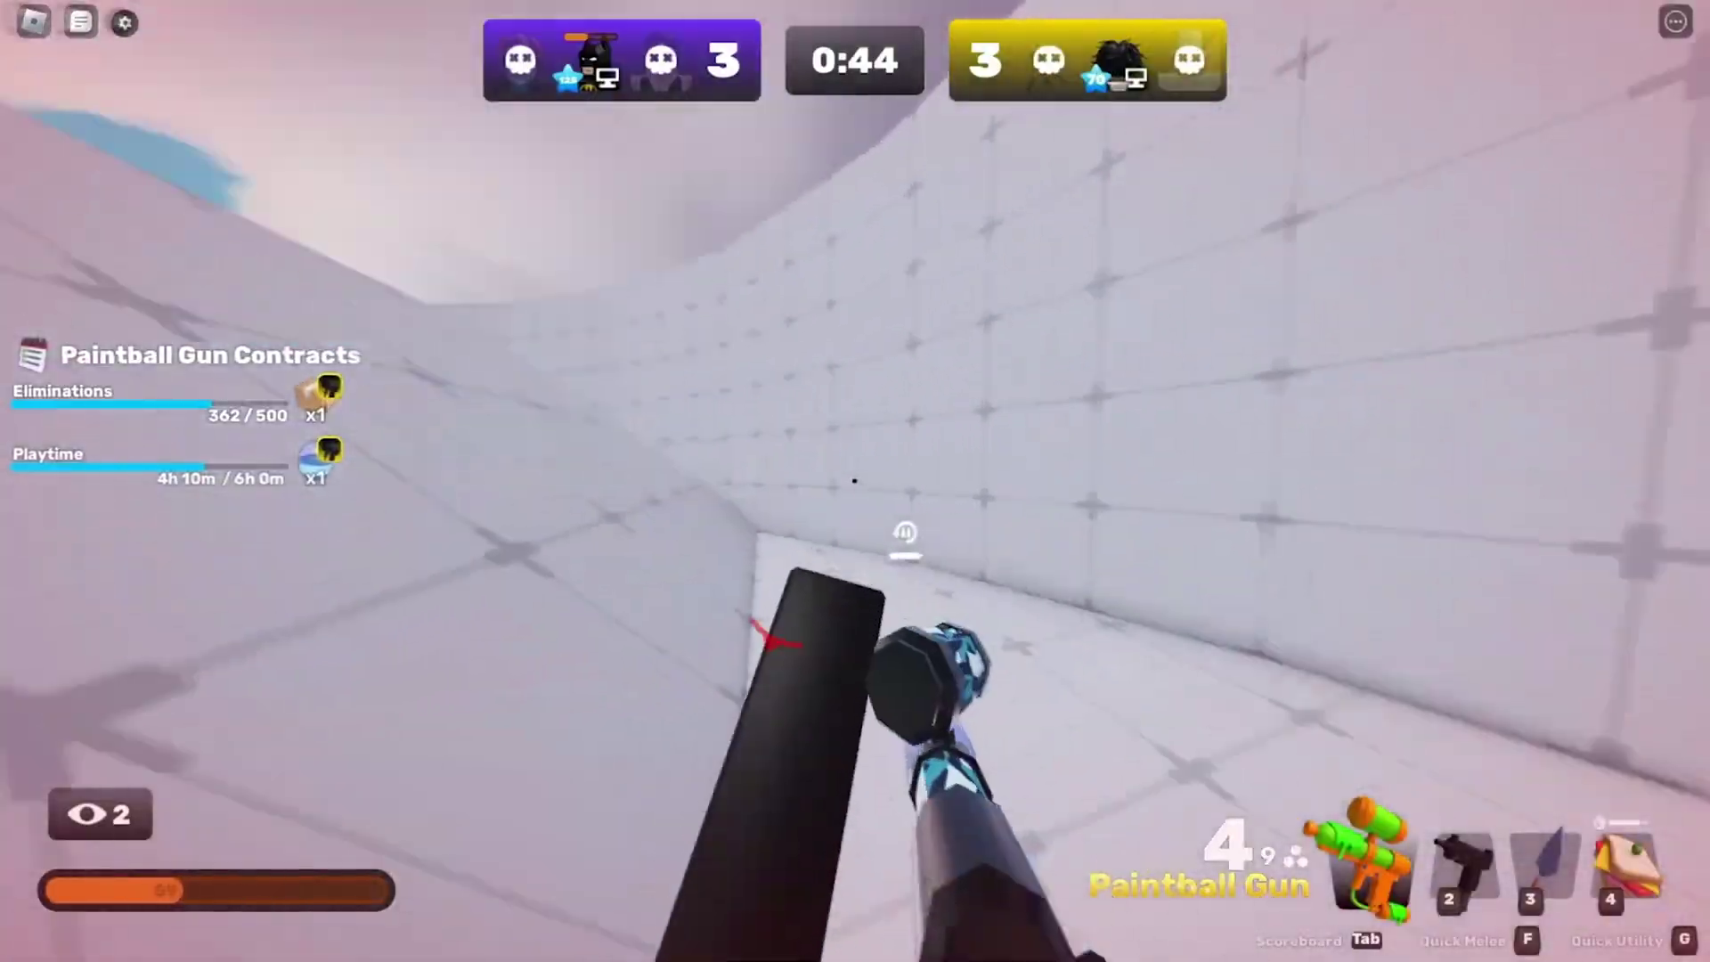
# - Select Autoruns.exe on the D: drive and show its file actions
pyautogui.press('2')
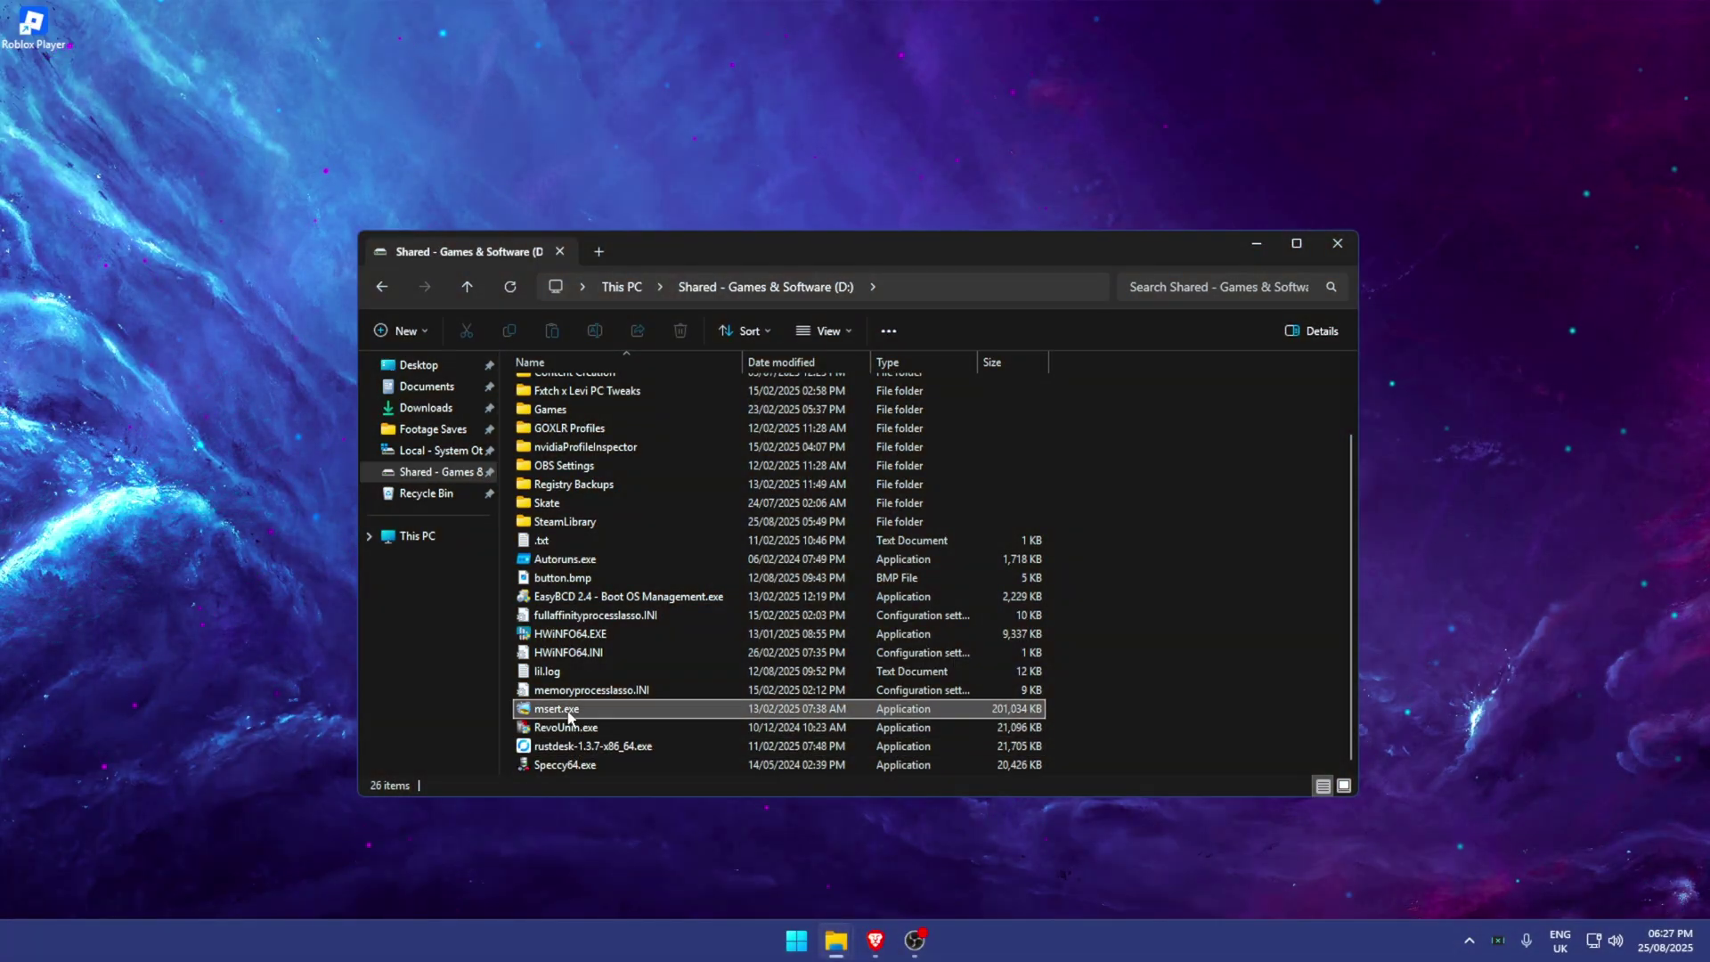
pyautogui.click(570, 634)
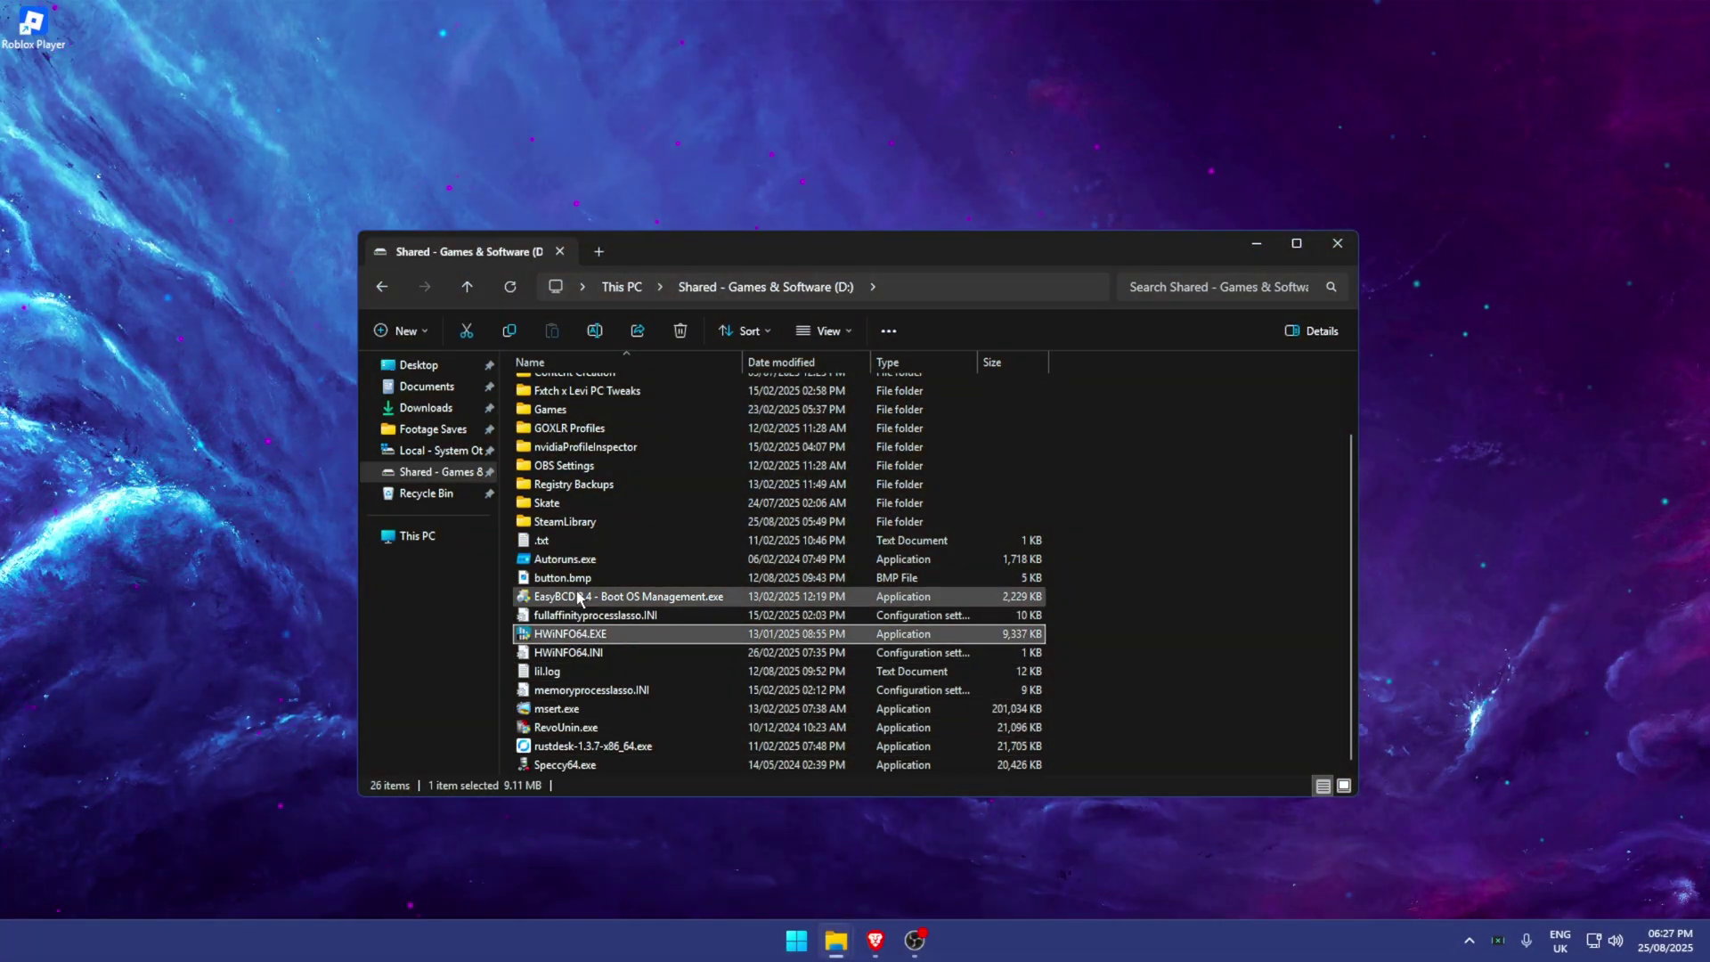
pyautogui.click(563, 561)
pyautogui.rightClick(564, 564)
# - Review the startup apps list in Task Manager, then close it
pyautogui.press('super')
pyautogui.write('task manager')
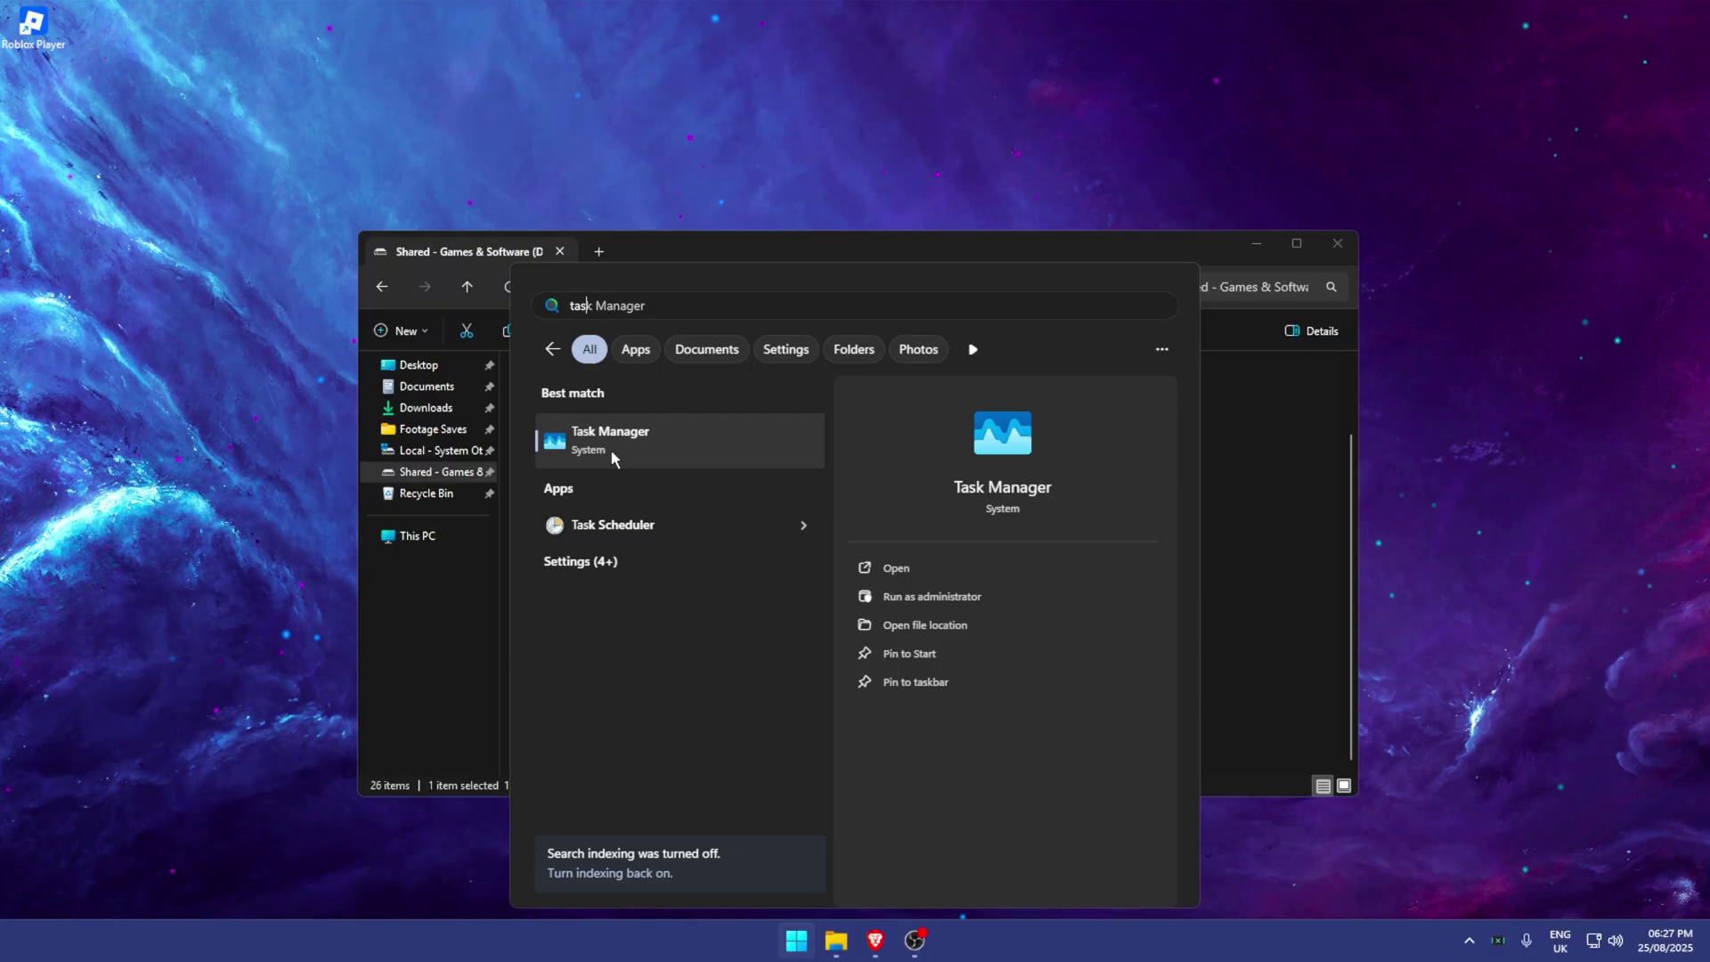
pyautogui.click(606, 445)
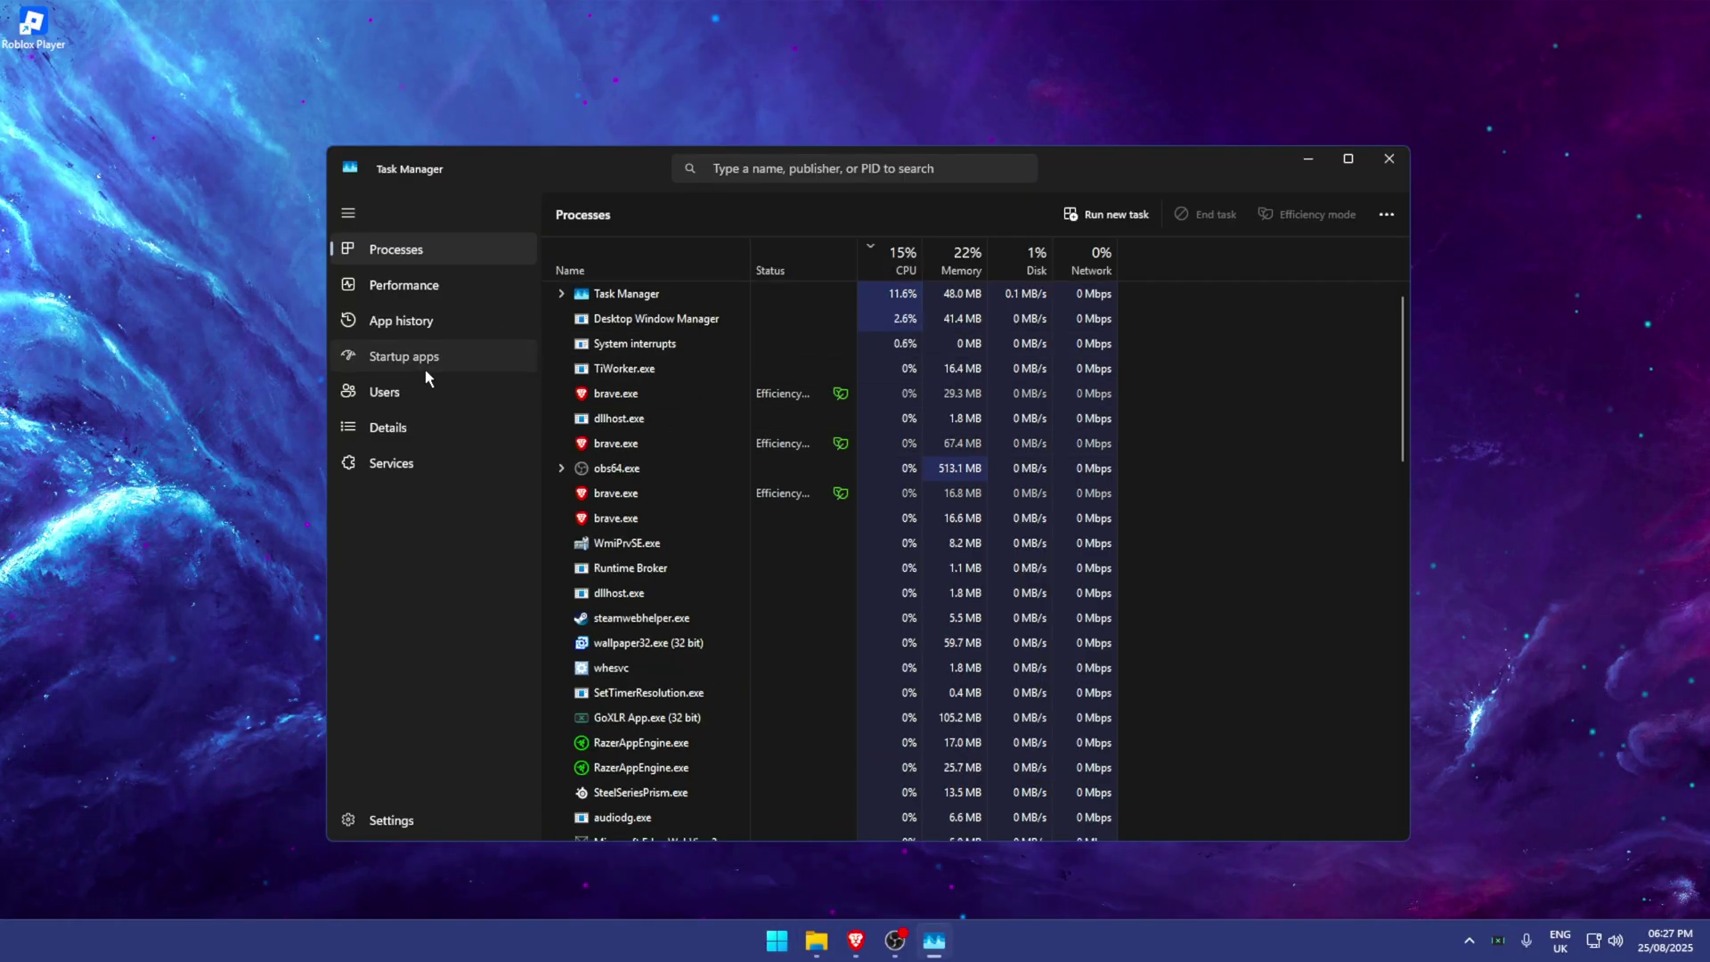
pyautogui.click(425, 366)
pyautogui.click(1389, 159)
# - Check the Startup apps page in Settings, then bring Autoruns.exe's actions back up
pyautogui.press('super')
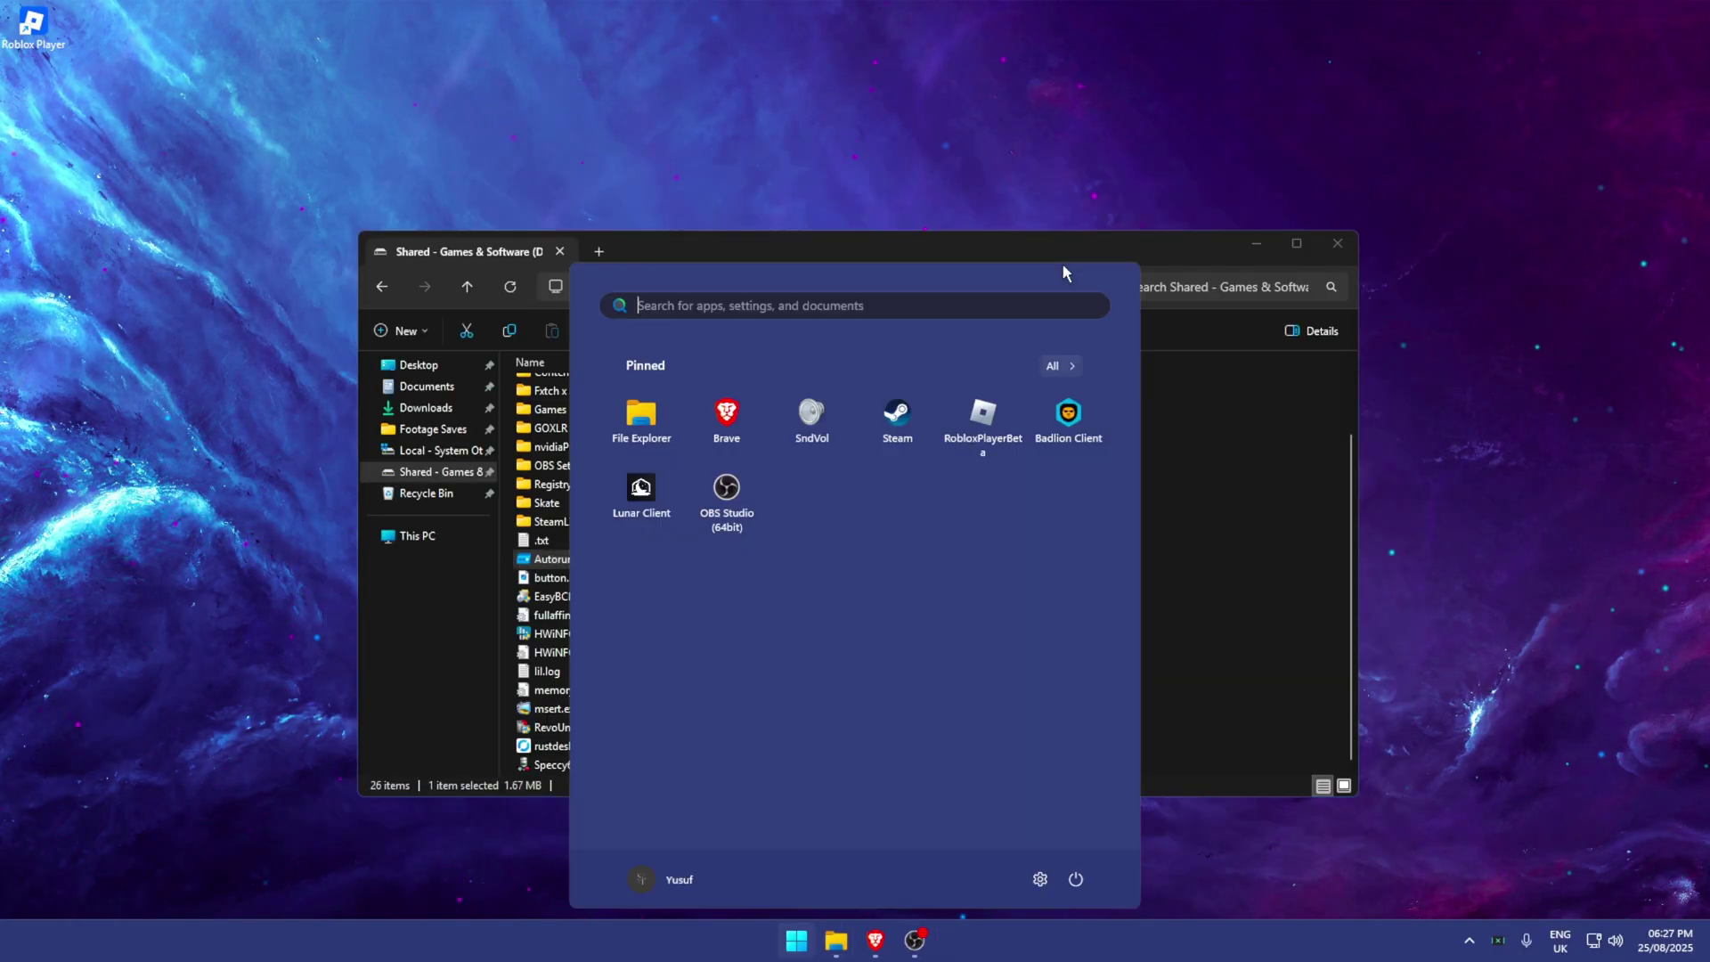
pyautogui.write('startup apps')
pyautogui.press('Return')
pyautogui.scroll(2, 862, 696)
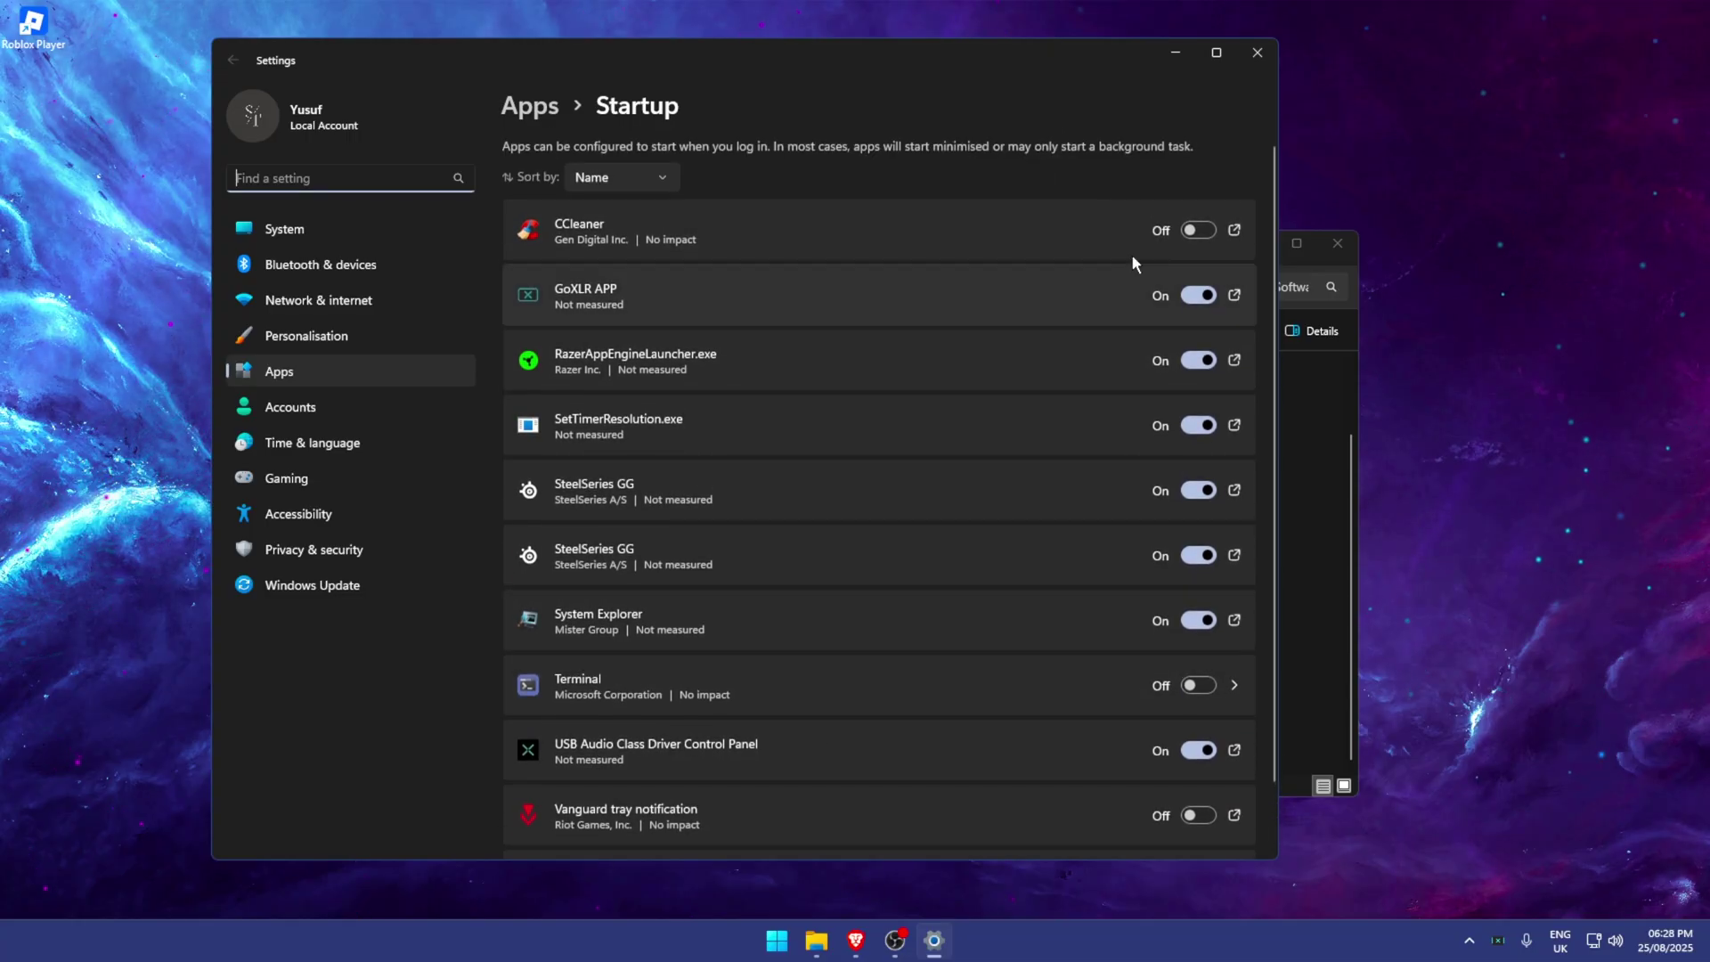
pyautogui.click(1259, 52)
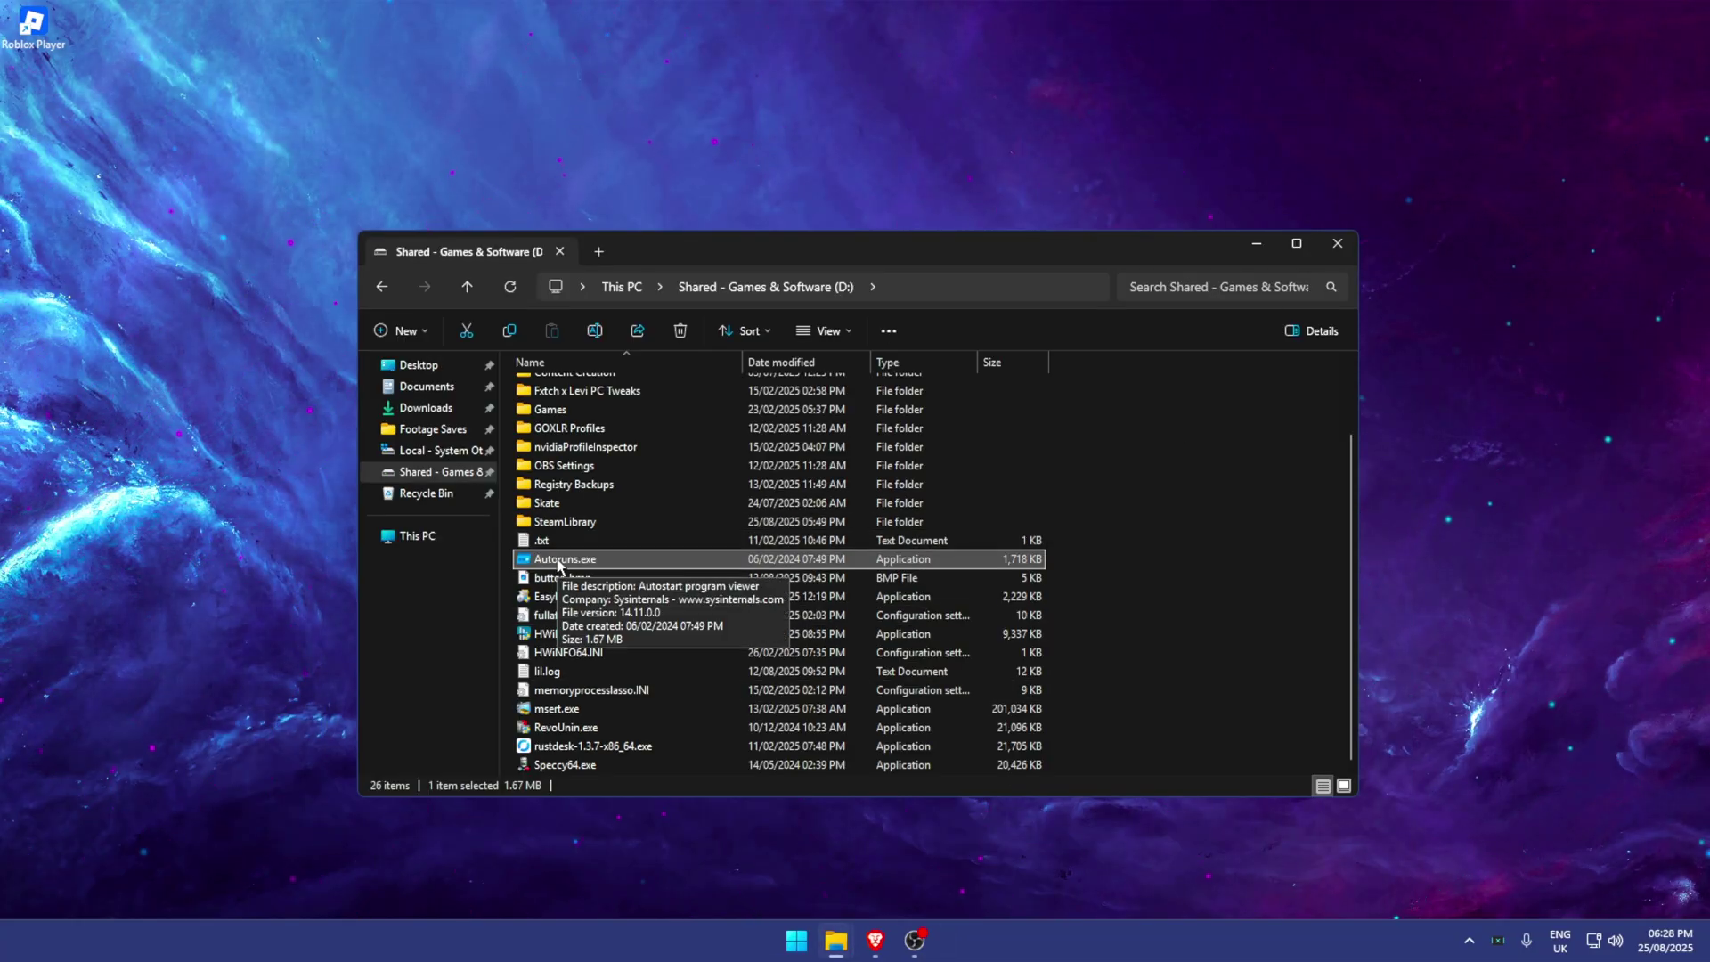
pyautogui.rightClick(612, 566)
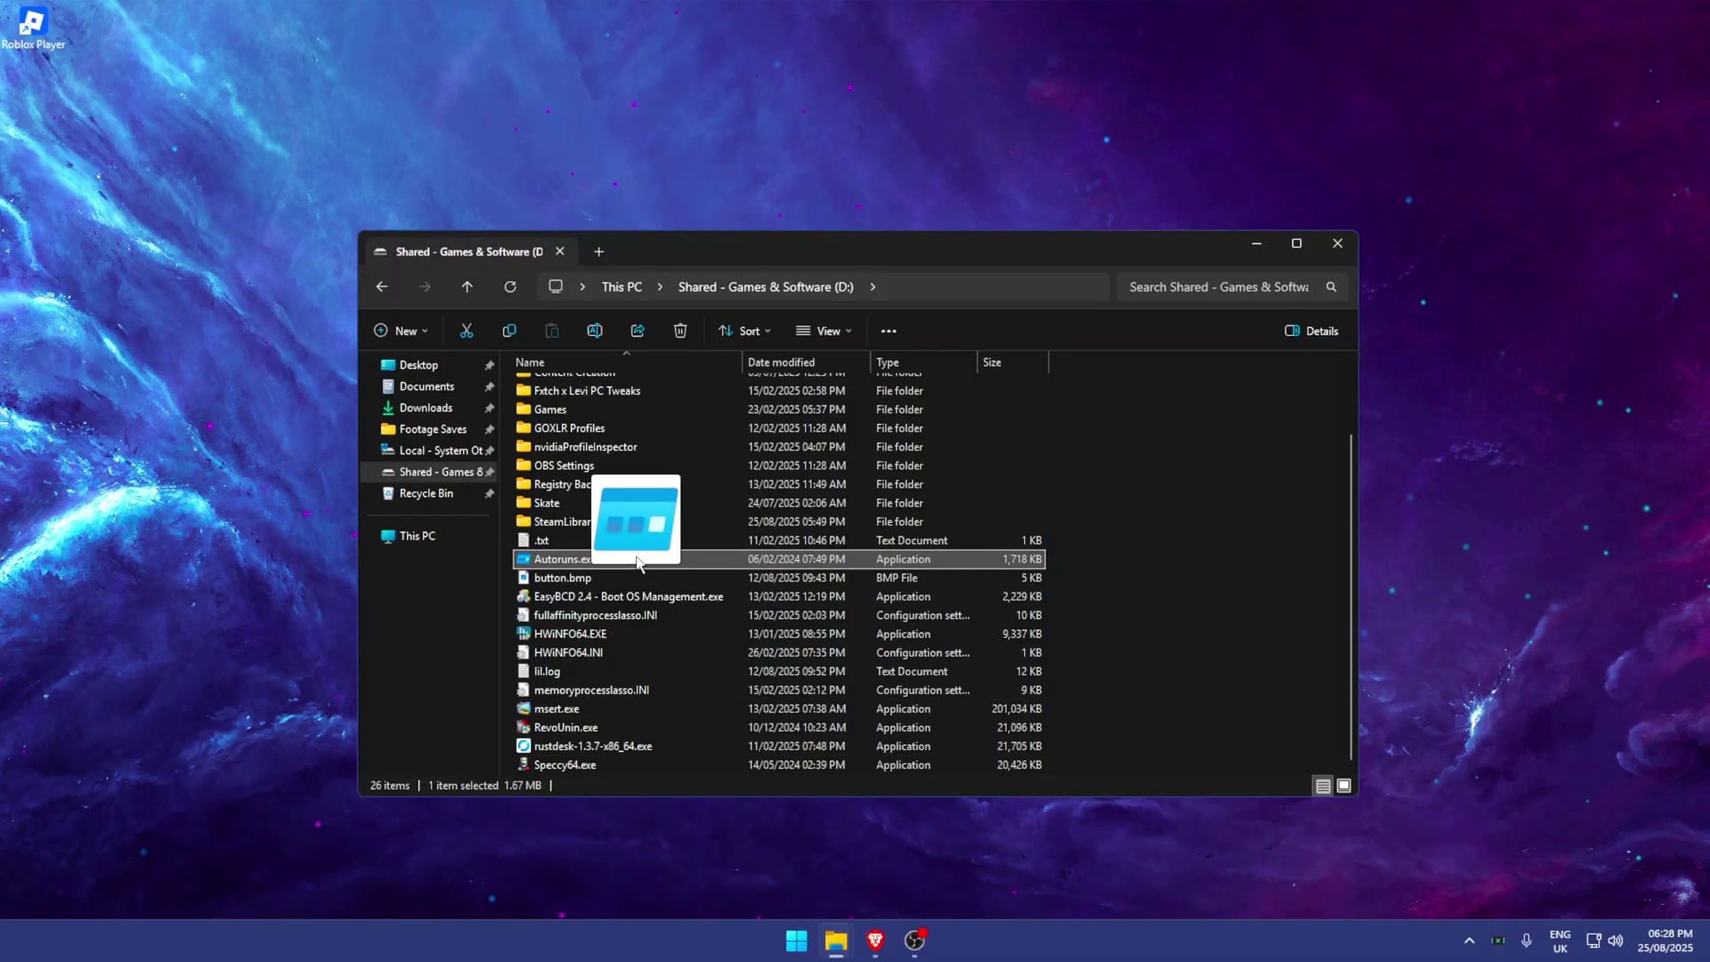
pyautogui.rightClick(643, 553)
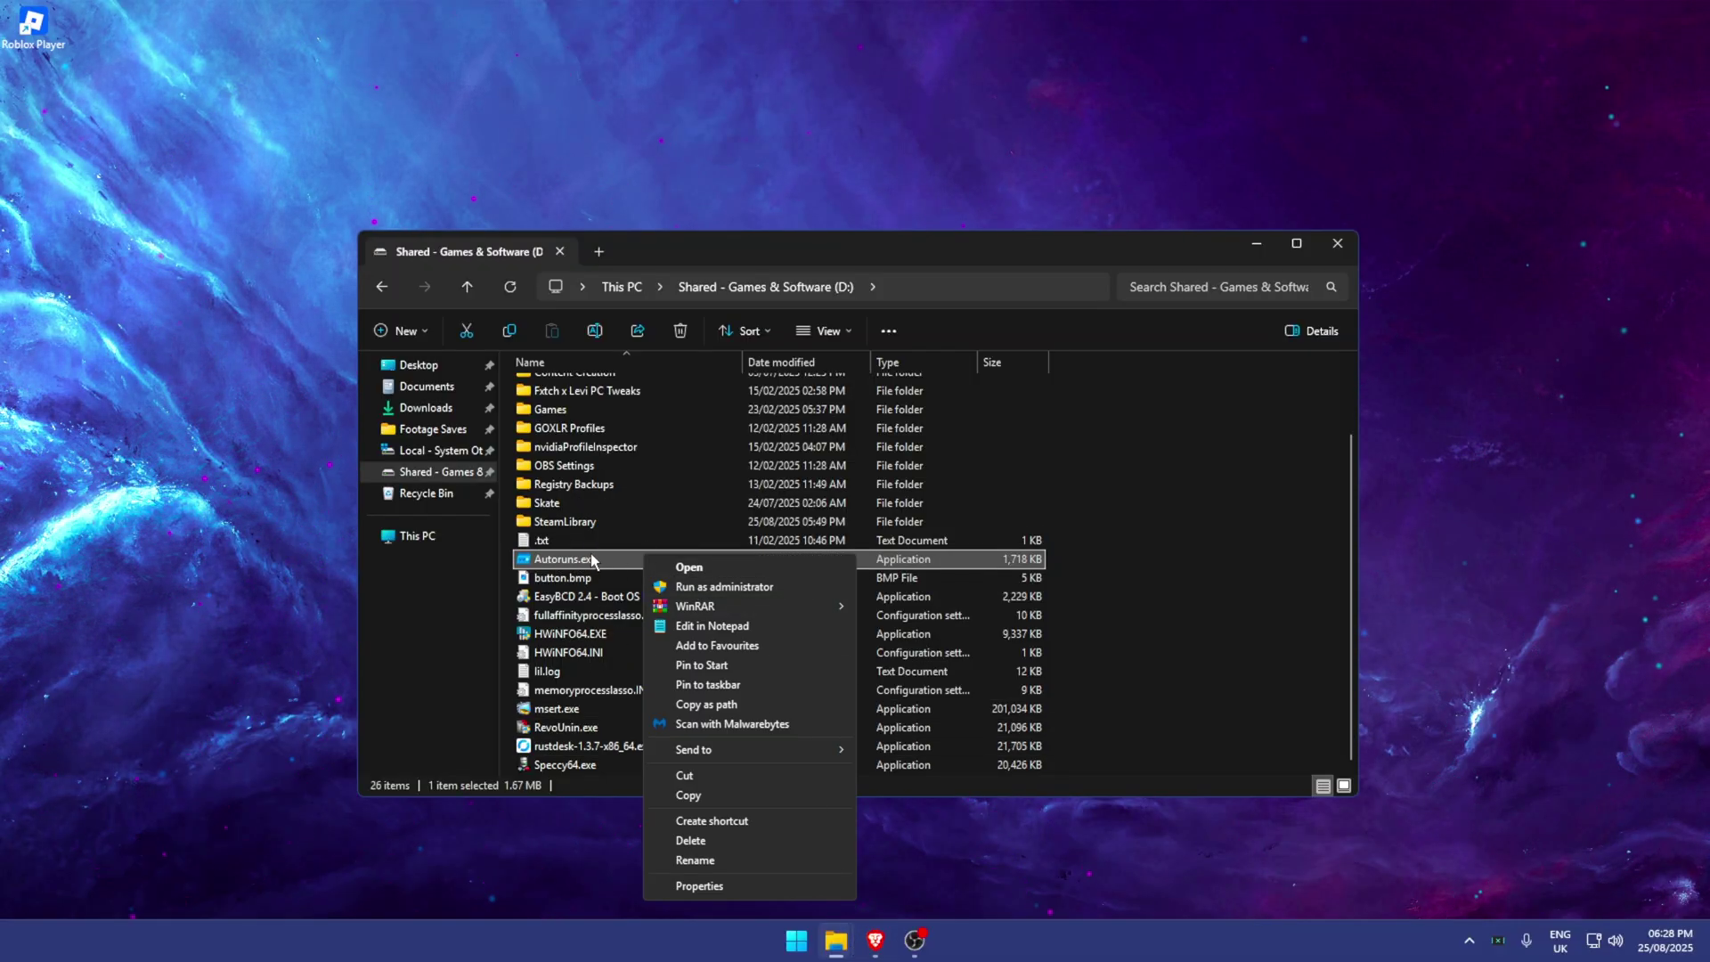
# - Run Autoruns as administrator on the Logon tab and inspect the SteelSeriesGG entry
pyautogui.click(688, 566)
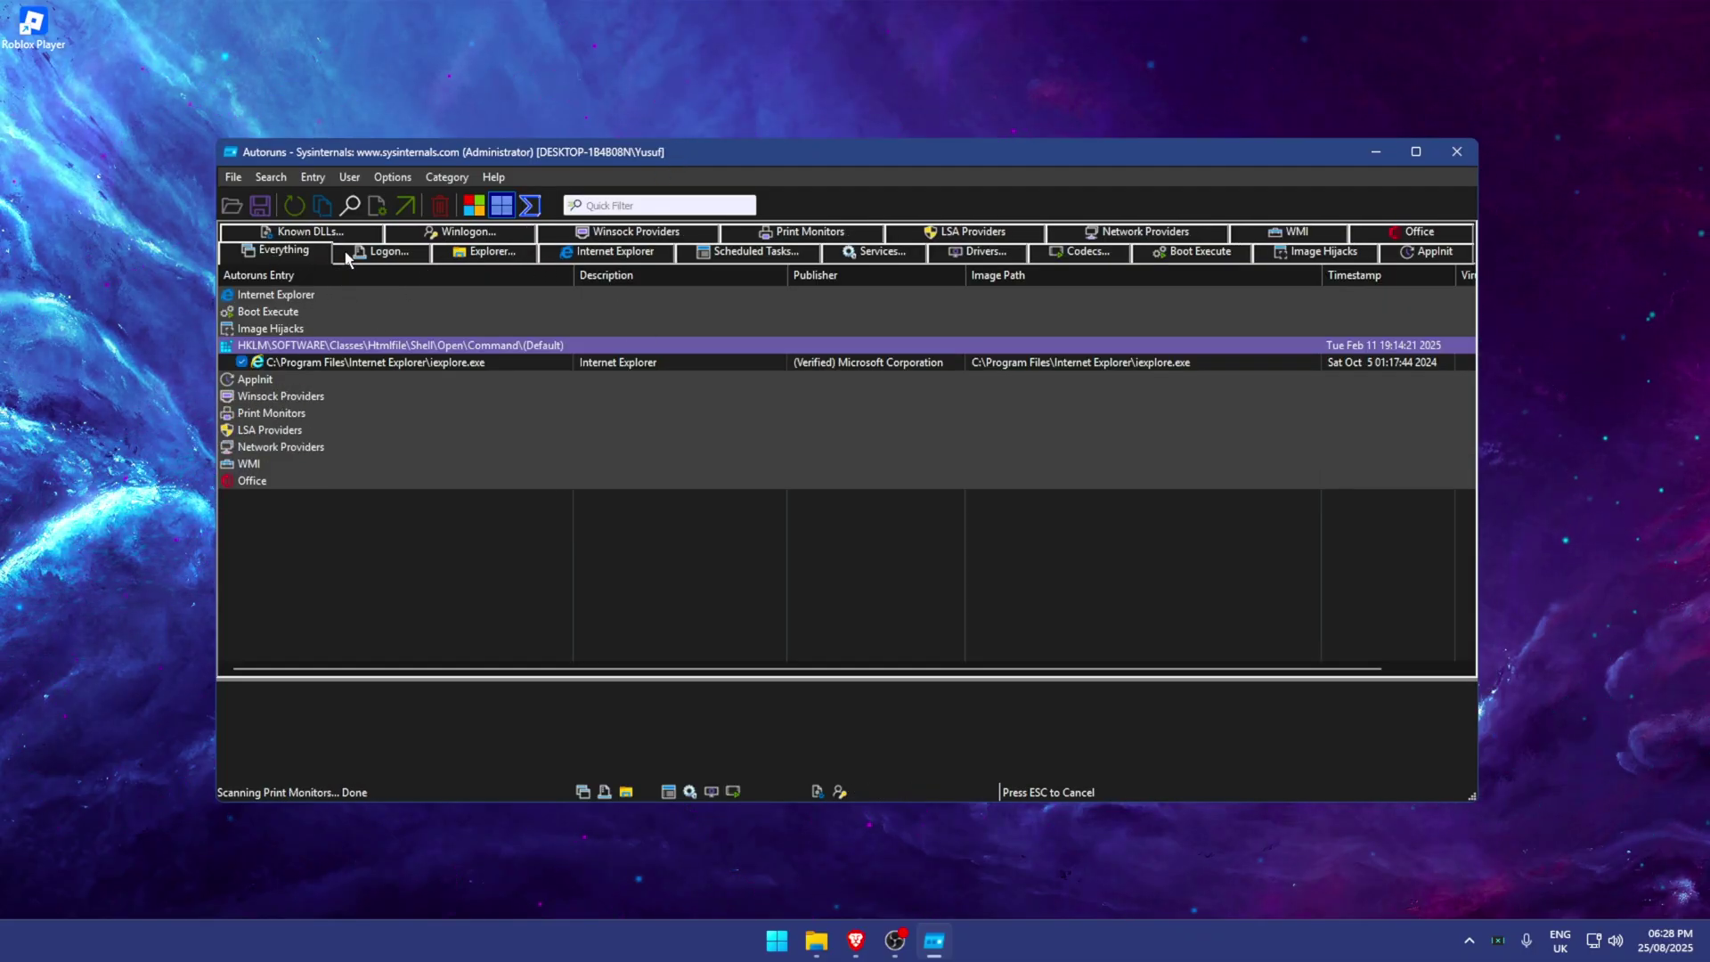
pyautogui.click(344, 251)
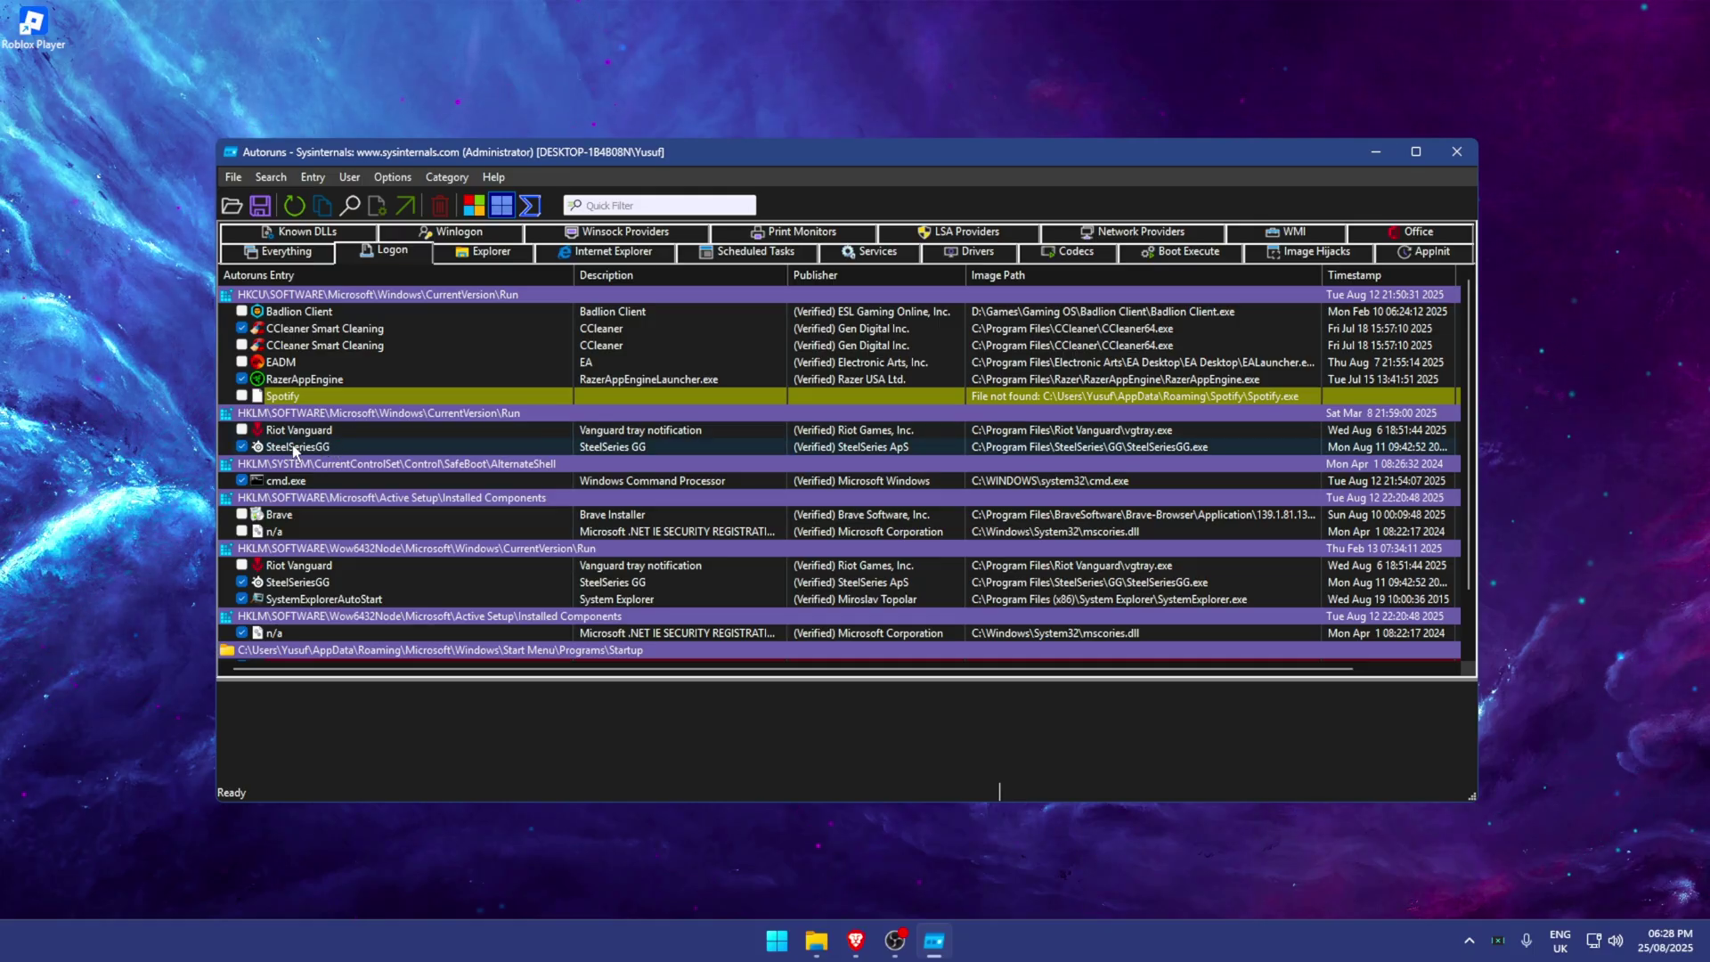
pyautogui.click(316, 448)
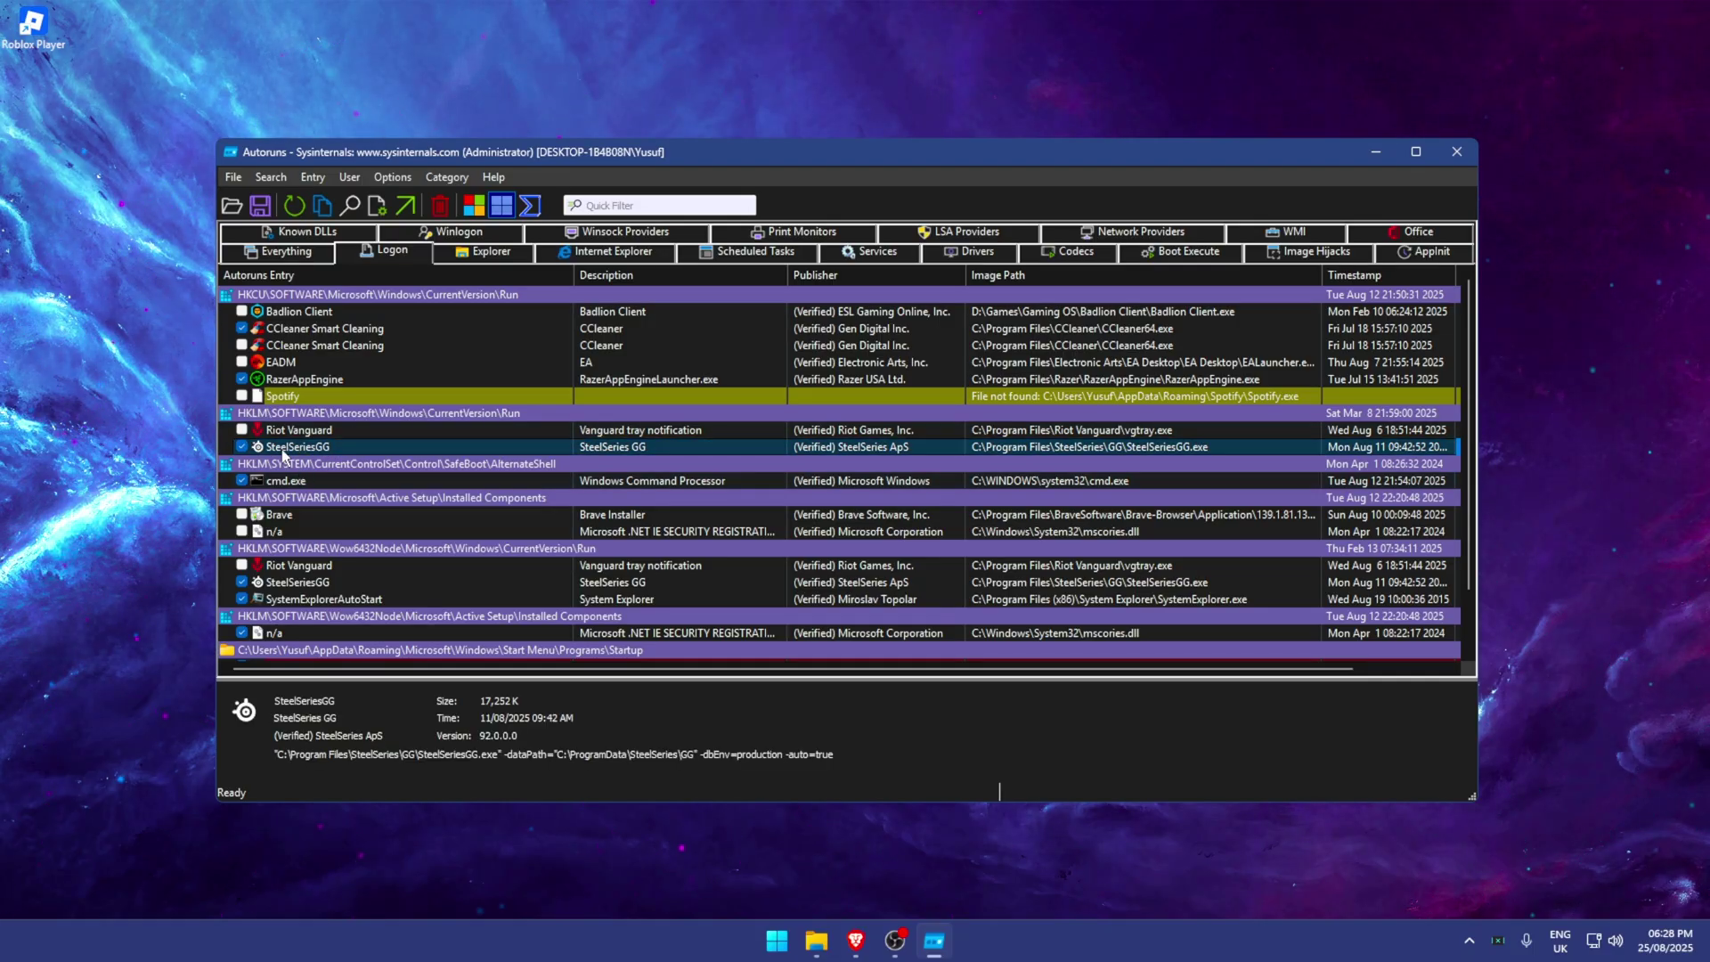
# - Inspect RazerAppEngine, untick then re-tick it so it stays enabled
pyautogui.click(301, 381)
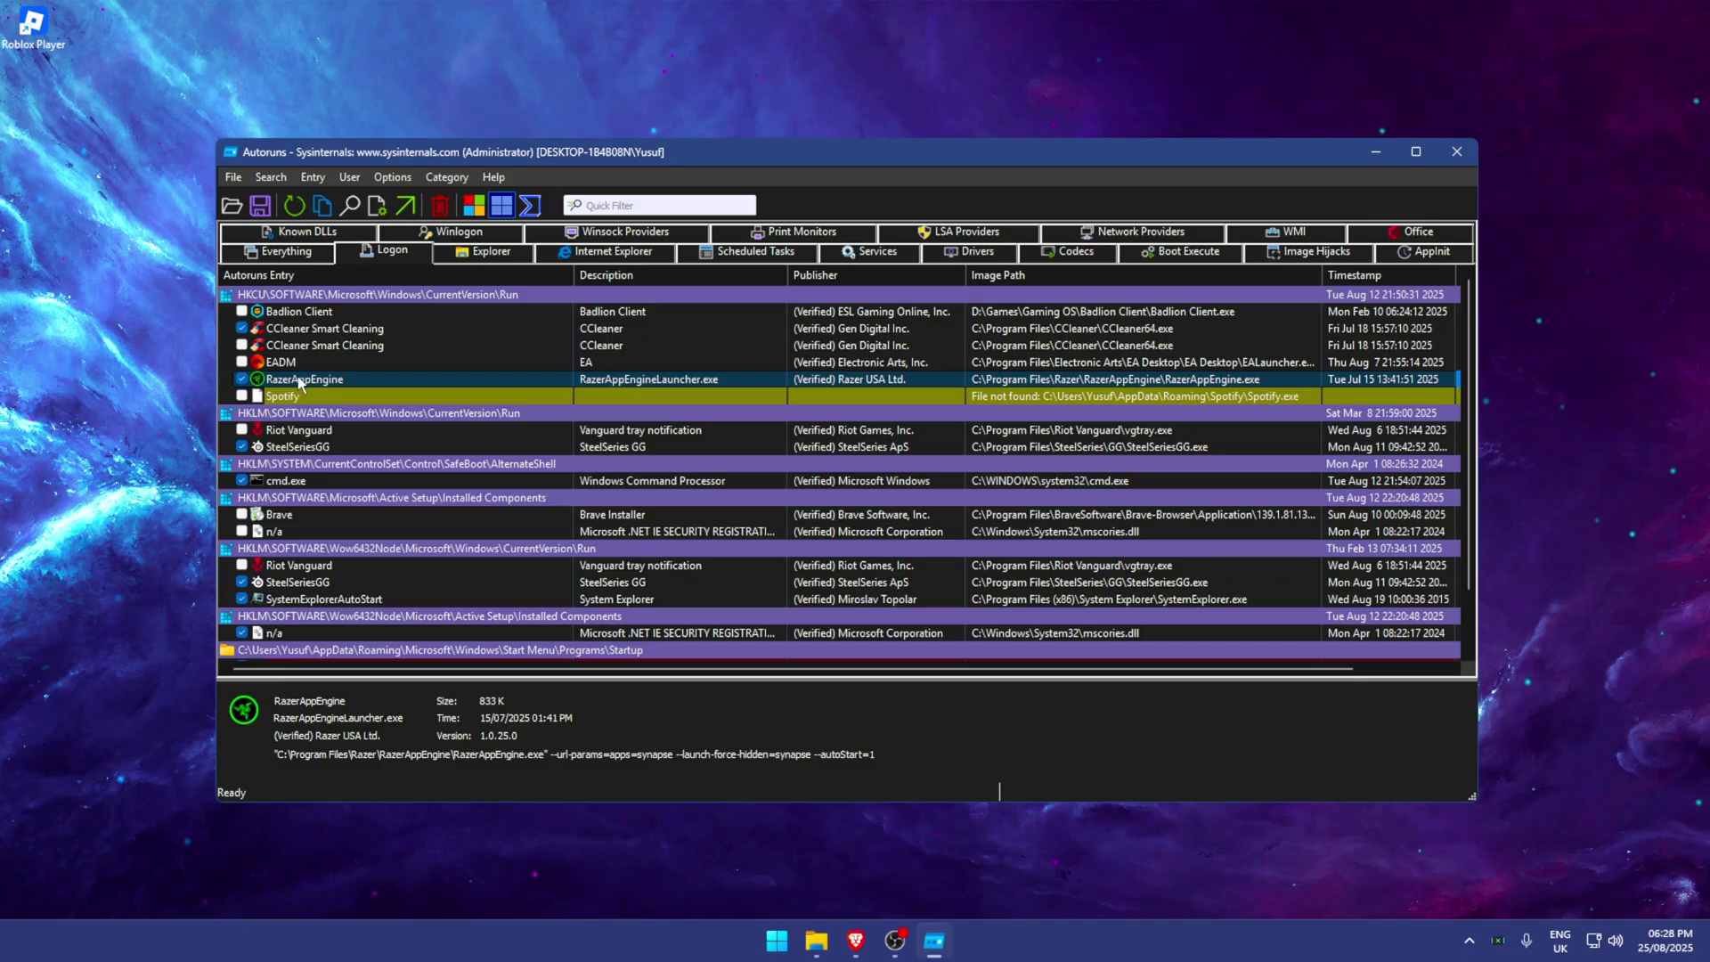
pyautogui.click(242, 379)
pyautogui.click(242, 378)
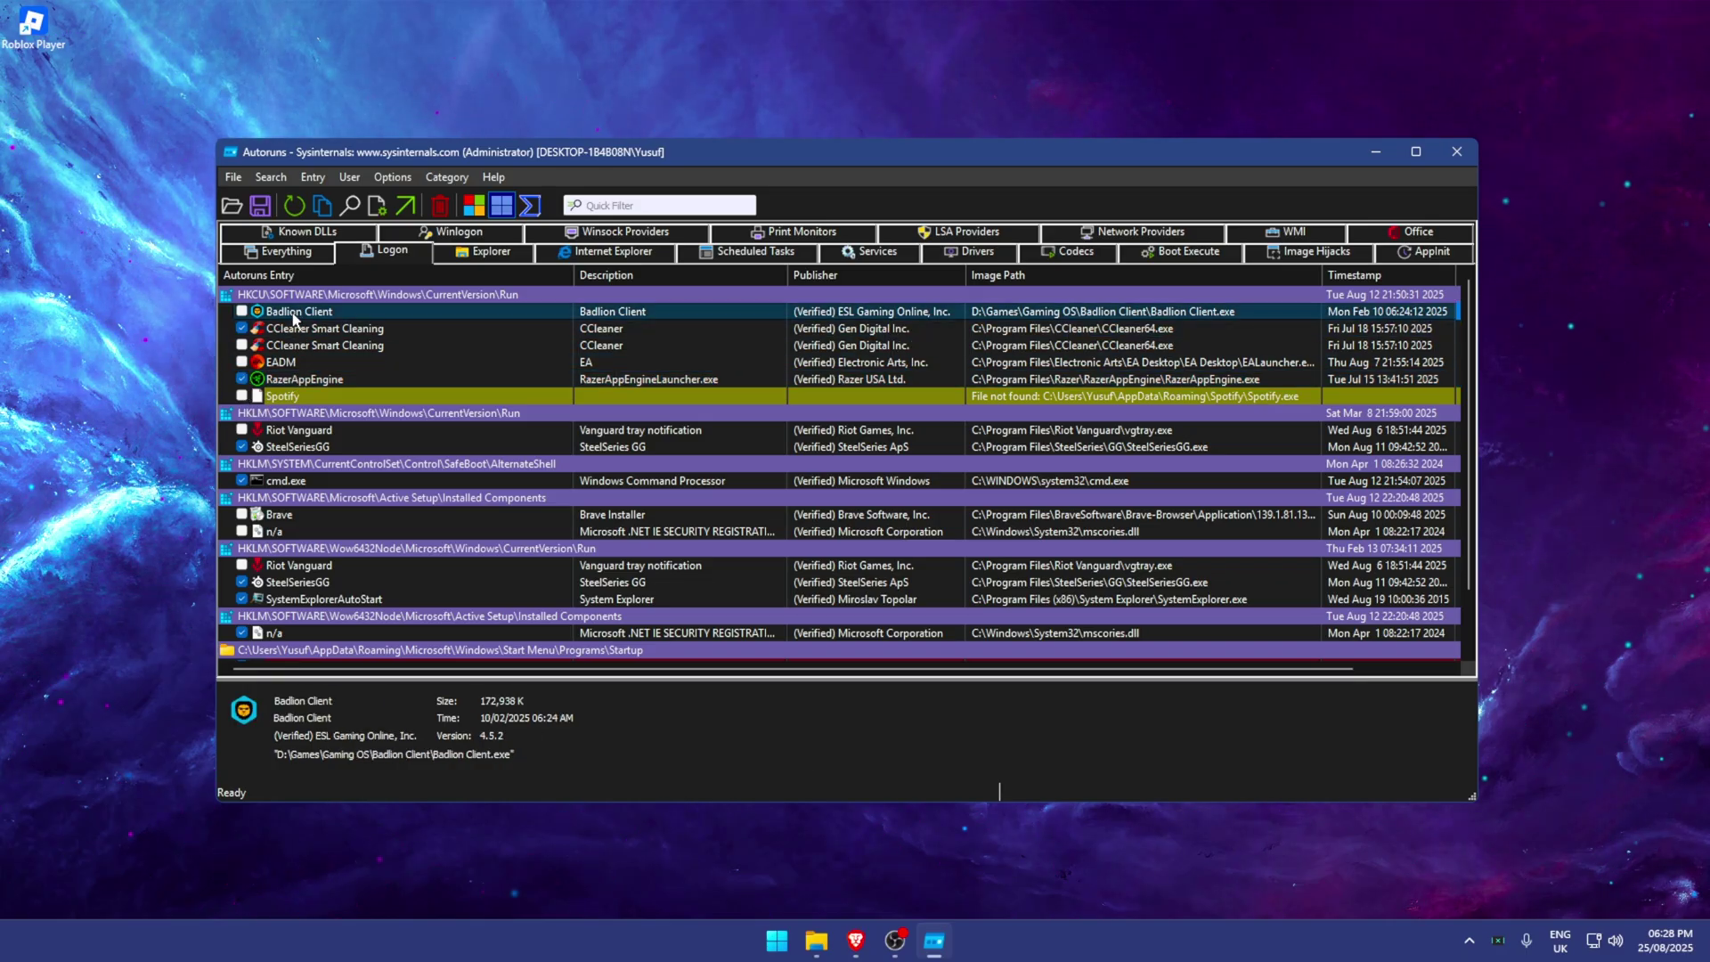
# - Inspect the Brave installer and missing Spotify startup entries
pyautogui.click(298, 515)
pyautogui.scroll(-2, 445, 561)
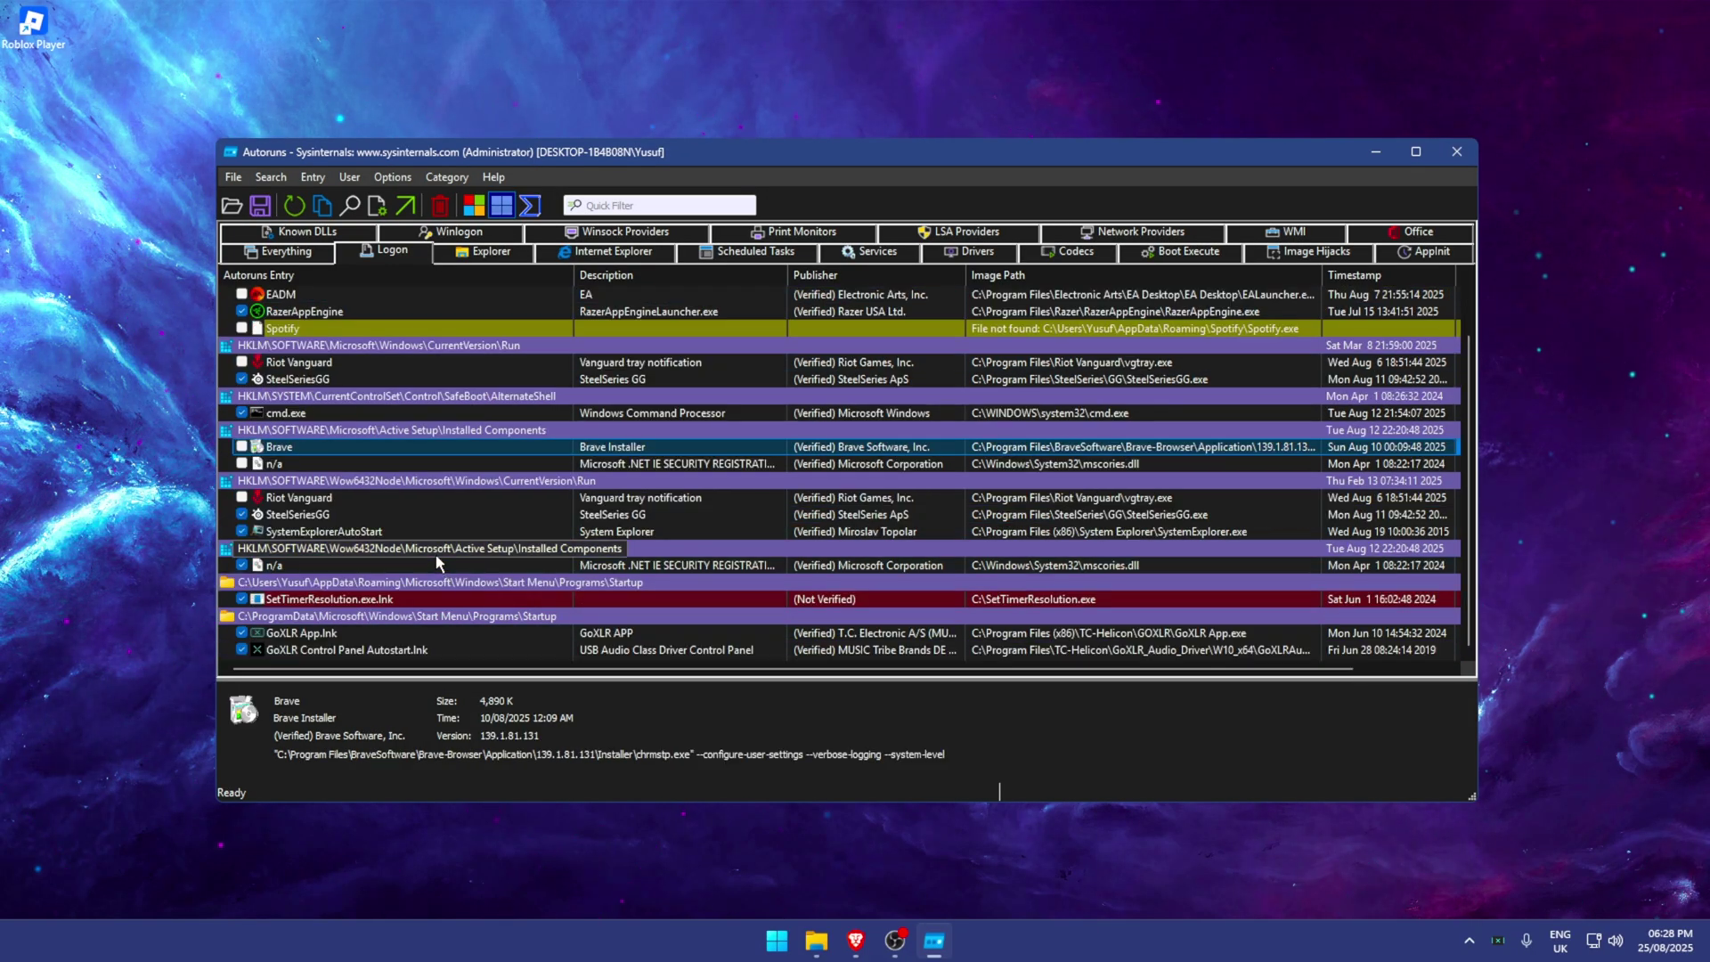
pyautogui.scroll(2, 628, 516)
pyautogui.click(456, 395)
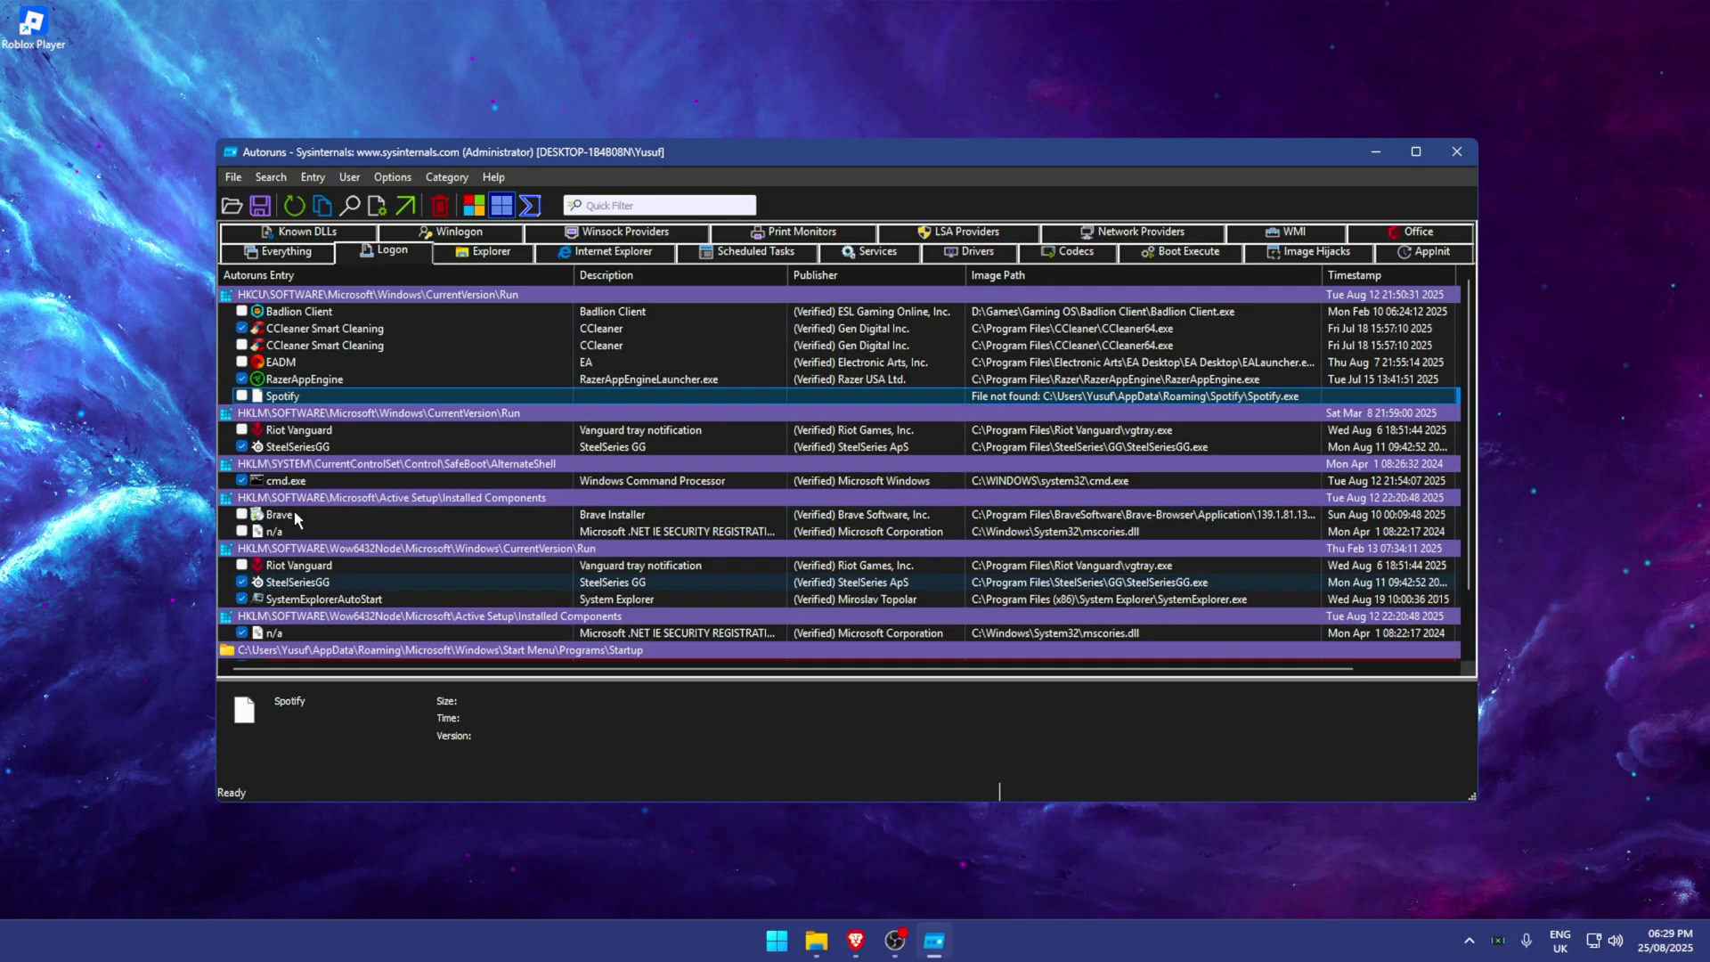
pyautogui.scroll(-2, 414, 399)
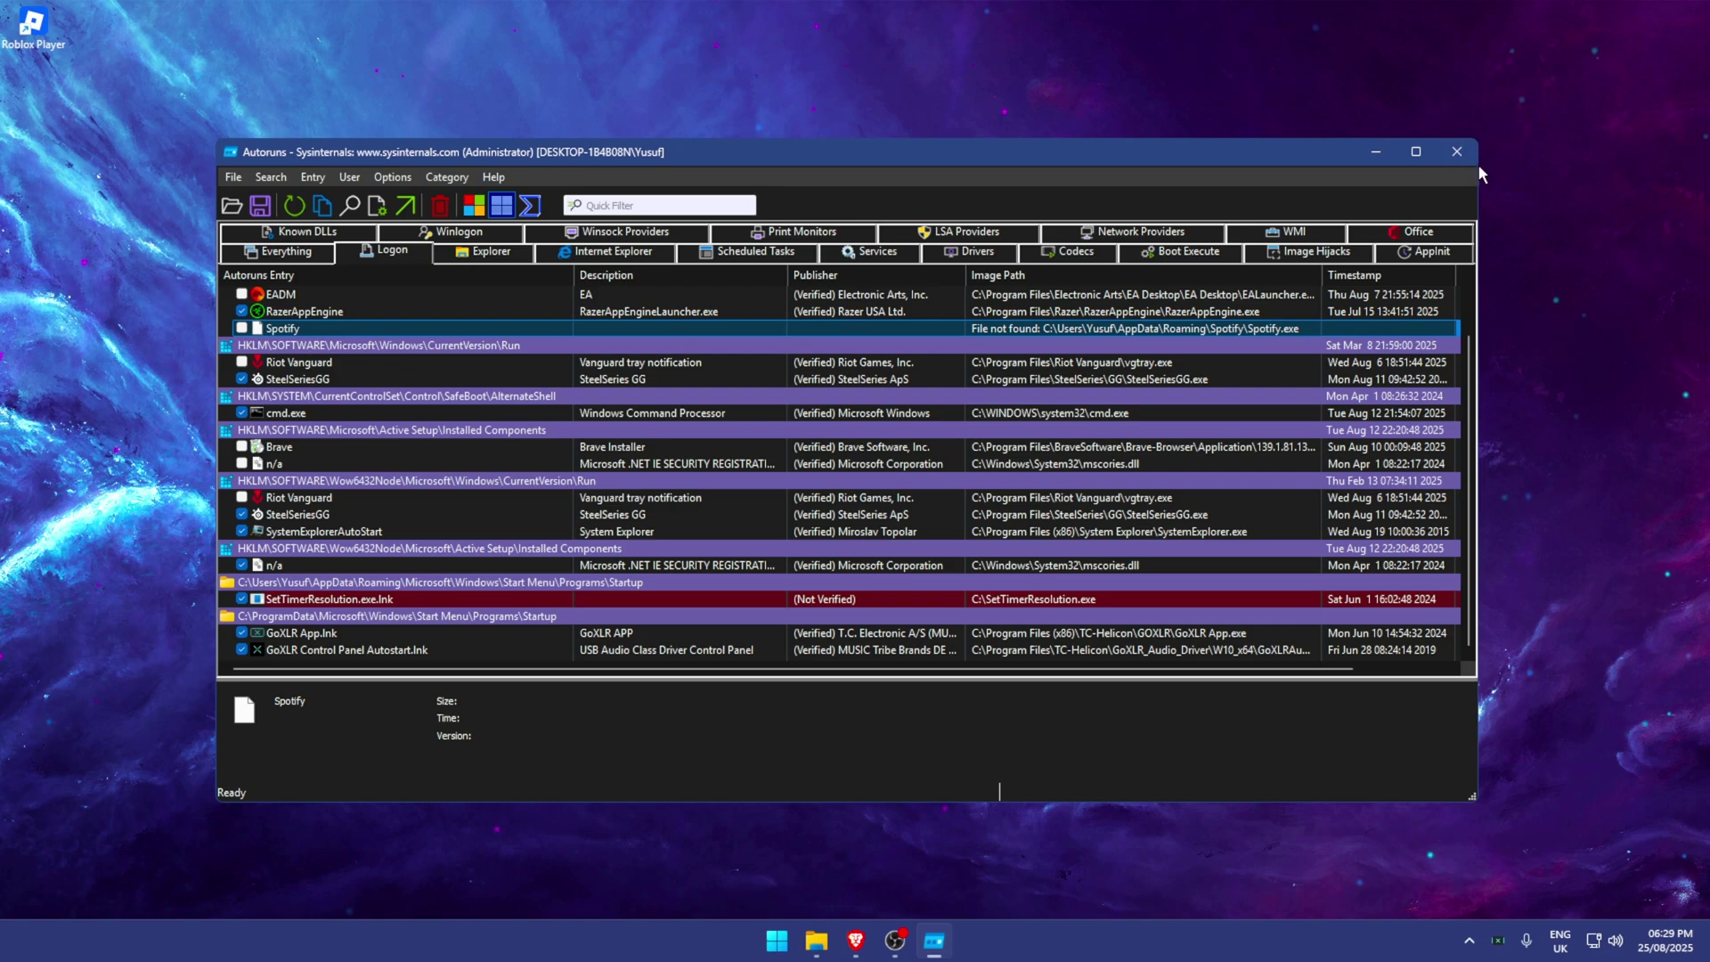
# - Close Autoruns, inspect disabled WhatsApp in Task Manager's startup apps, and dismiss Revo's upgrade prompt
pyautogui.click(1457, 152)
pyautogui.hotkey('ctrl', 'shift', 'Escape')
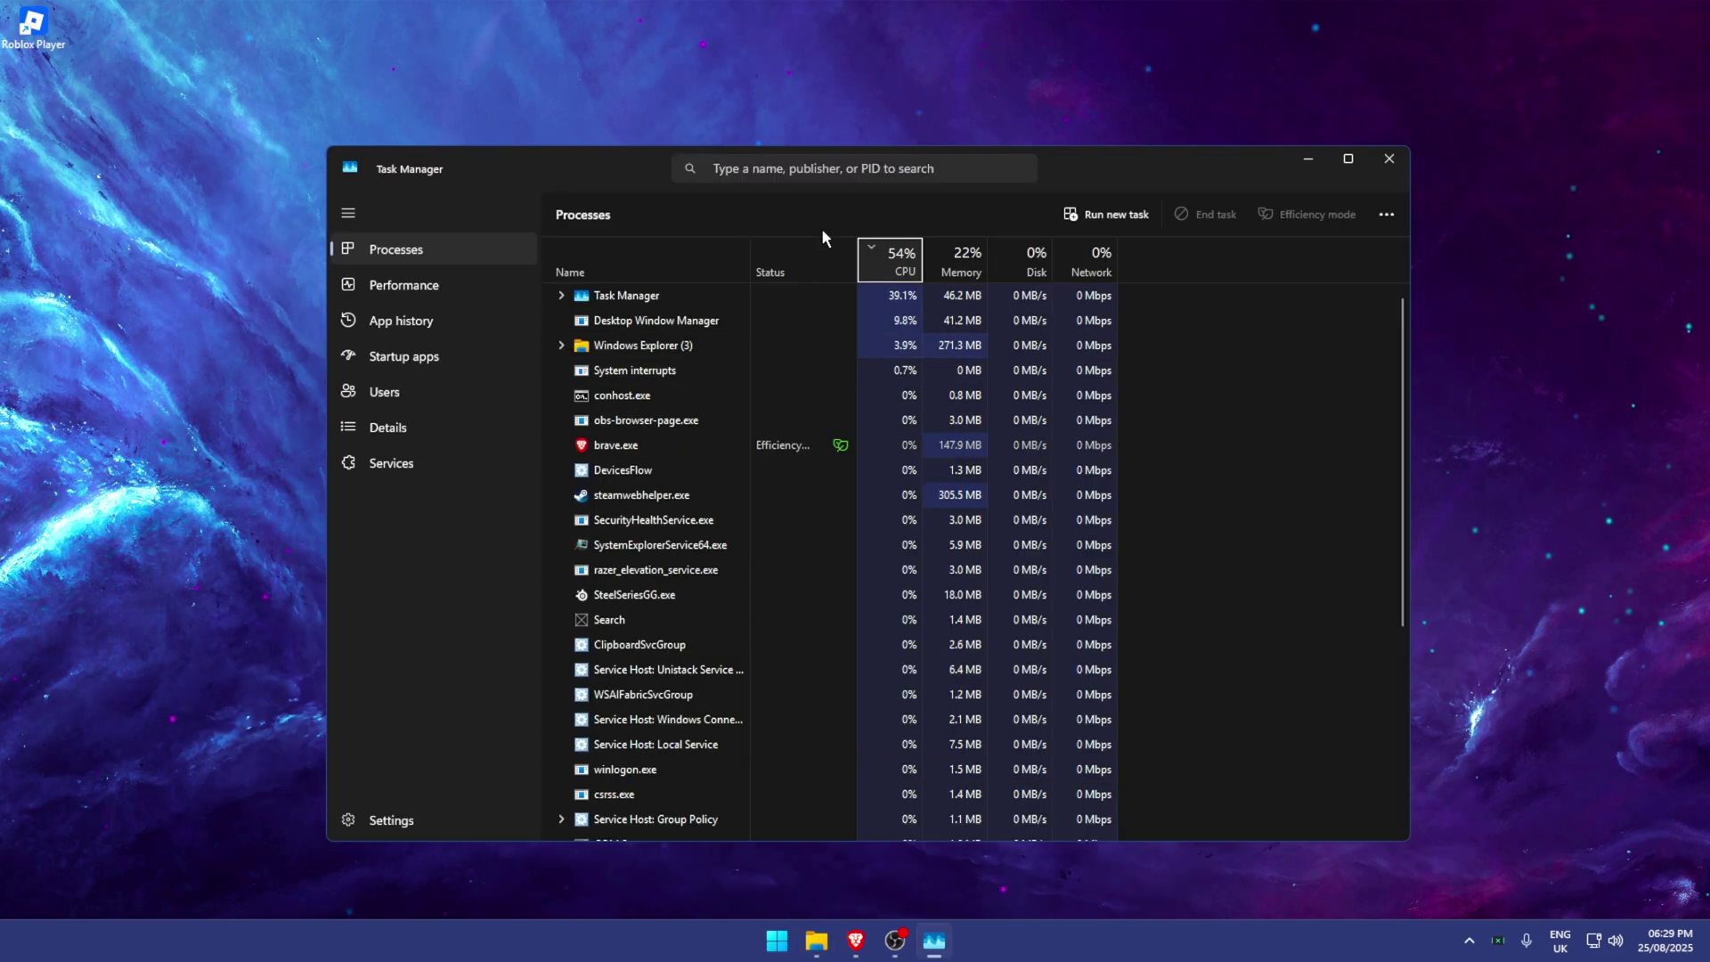
pyautogui.click(400, 356)
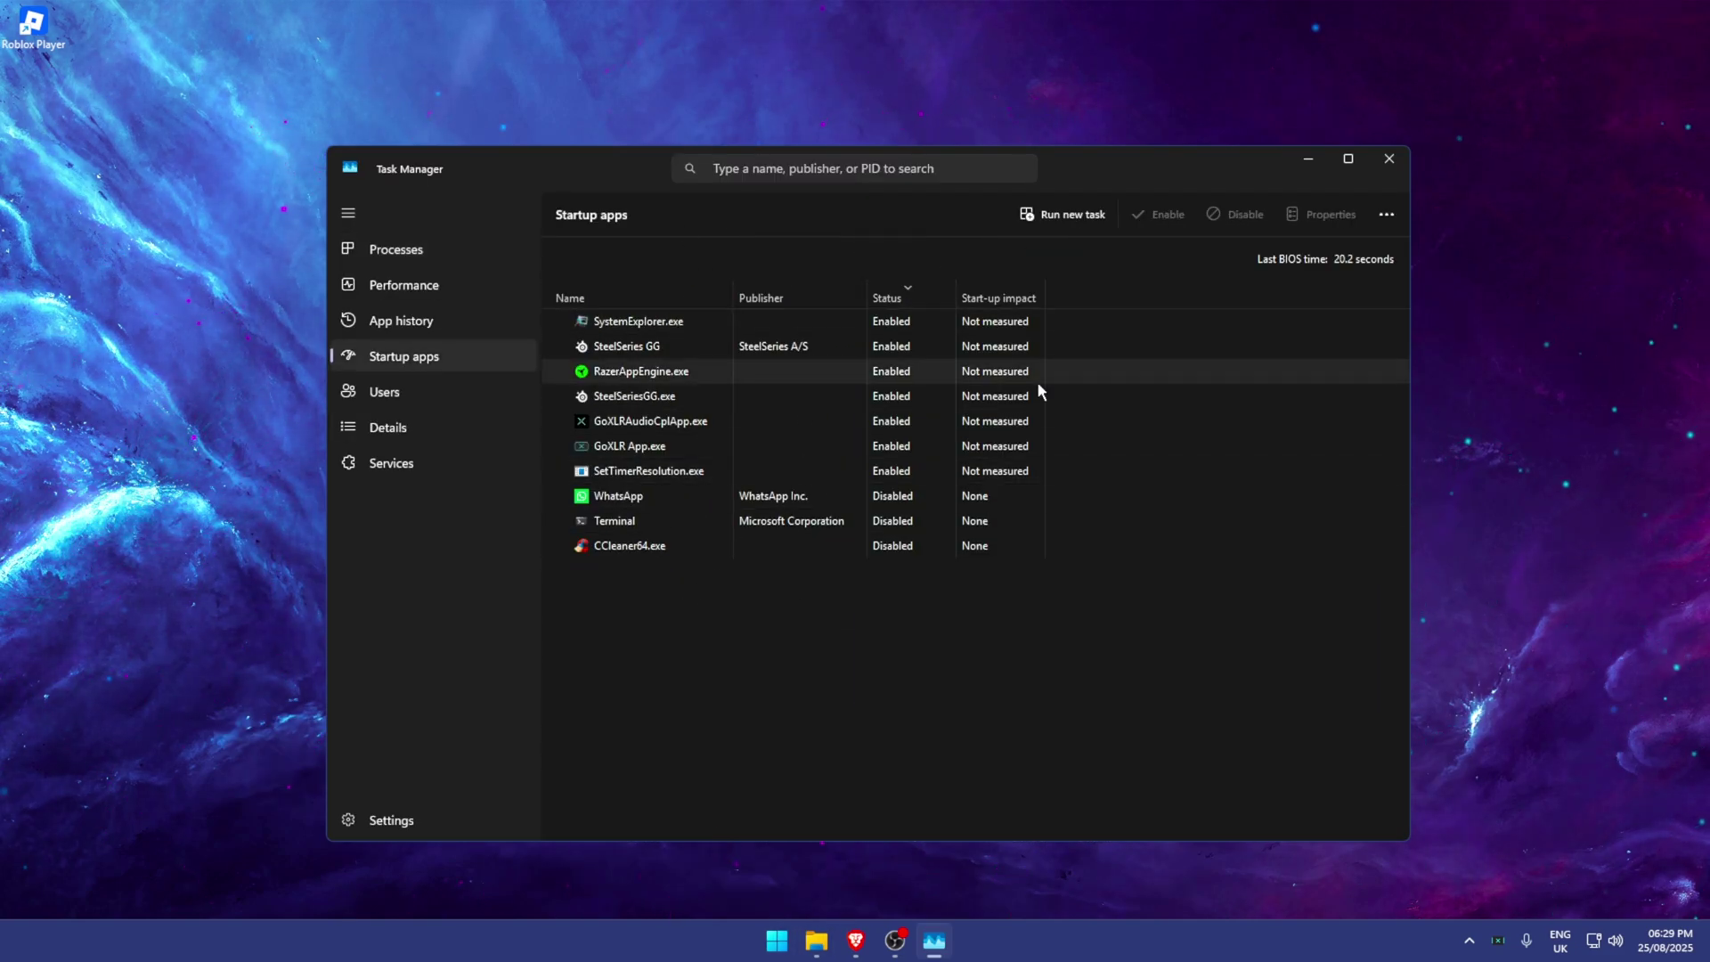
pyautogui.click(708, 491)
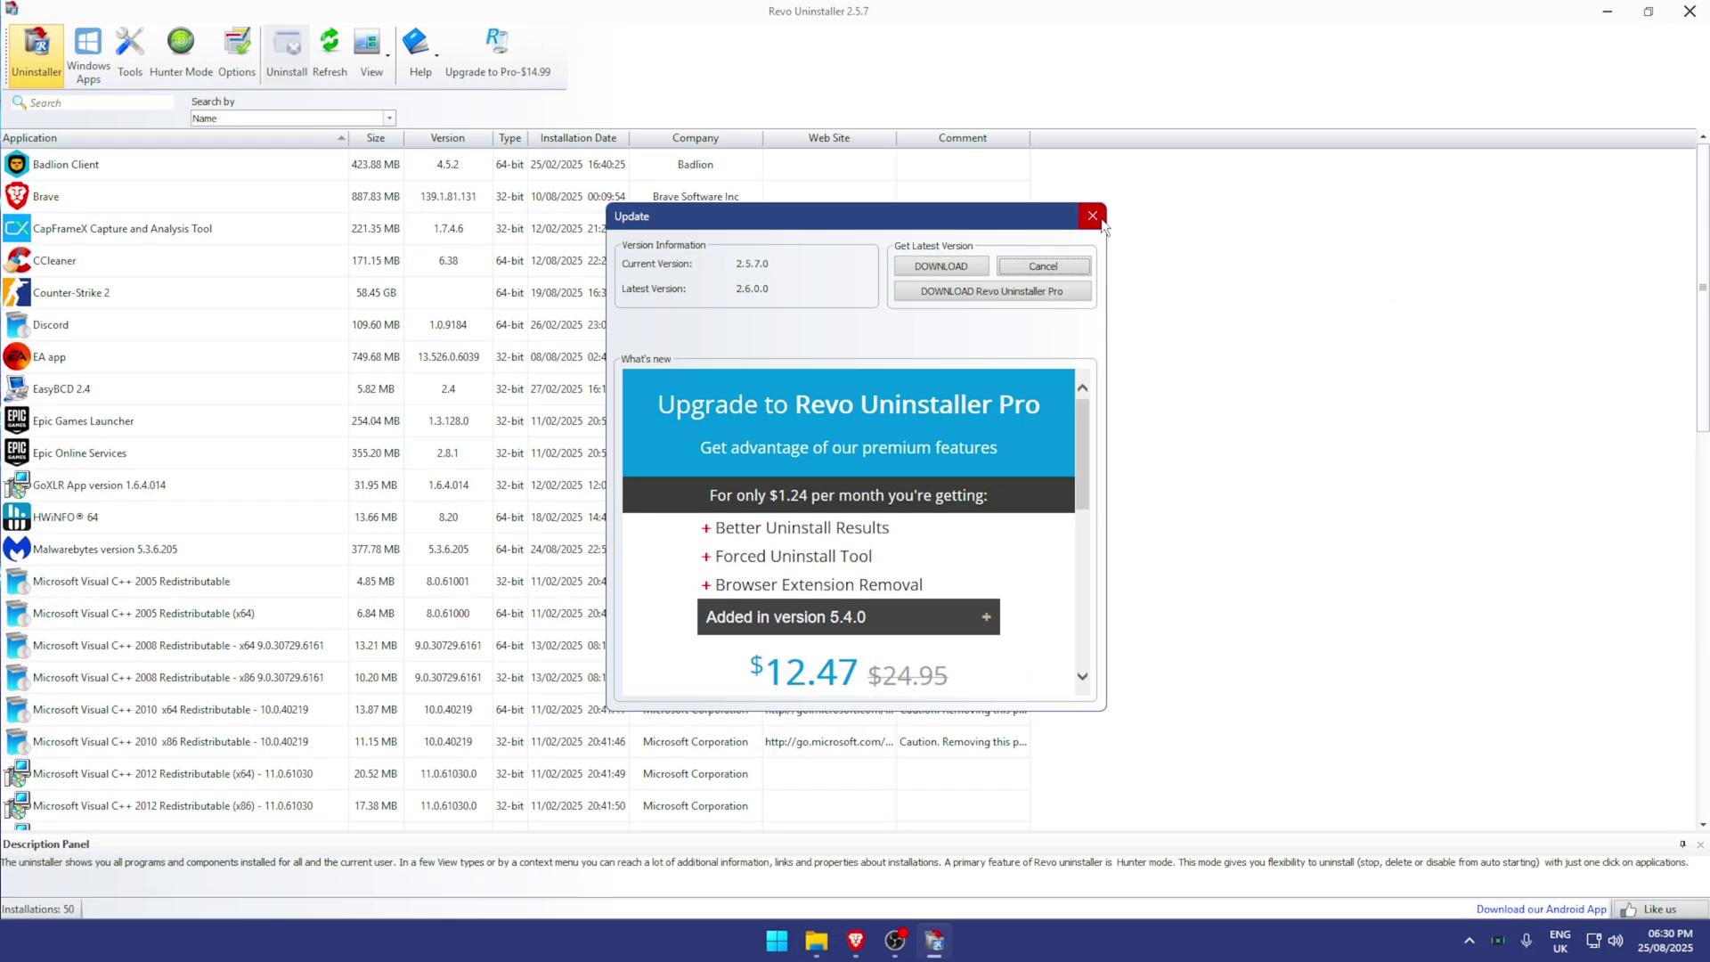
pyautogui.click(1103, 221)
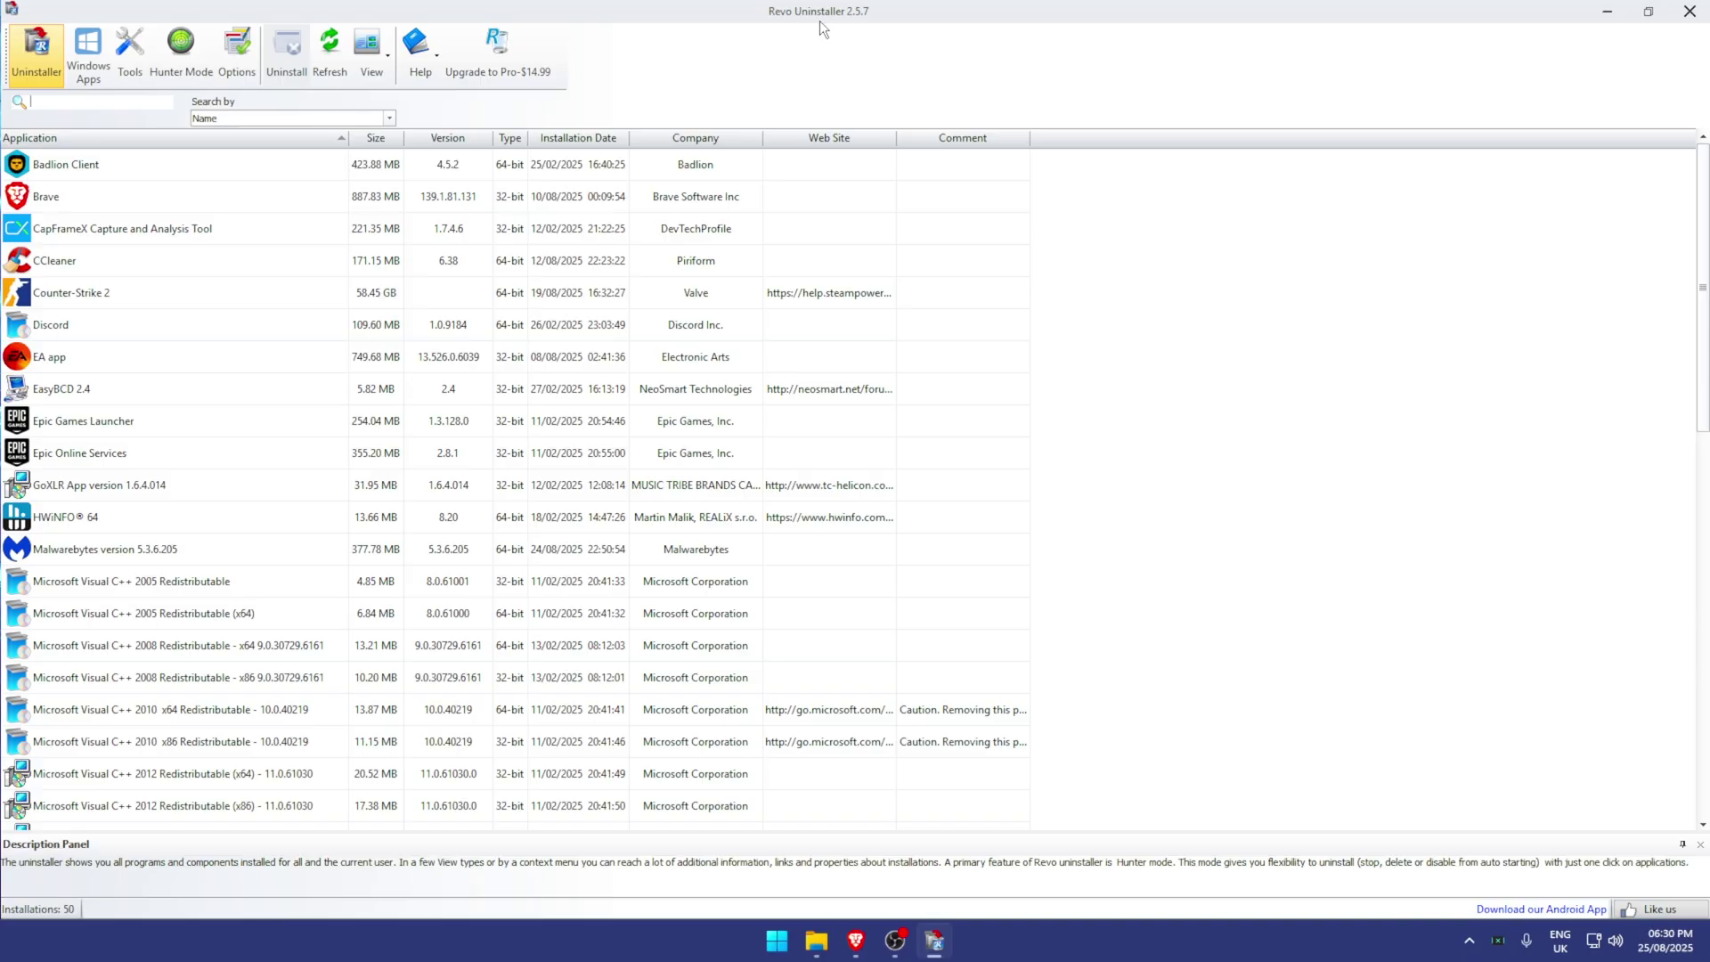
# - Restore Revo Uninstaller to a smaller centred window and scroll through its 50 programs
pyautogui.moveTo(820, 20); pyautogui.dragTo(832, 144)
pyautogui.scroll(-12, 789, 291)
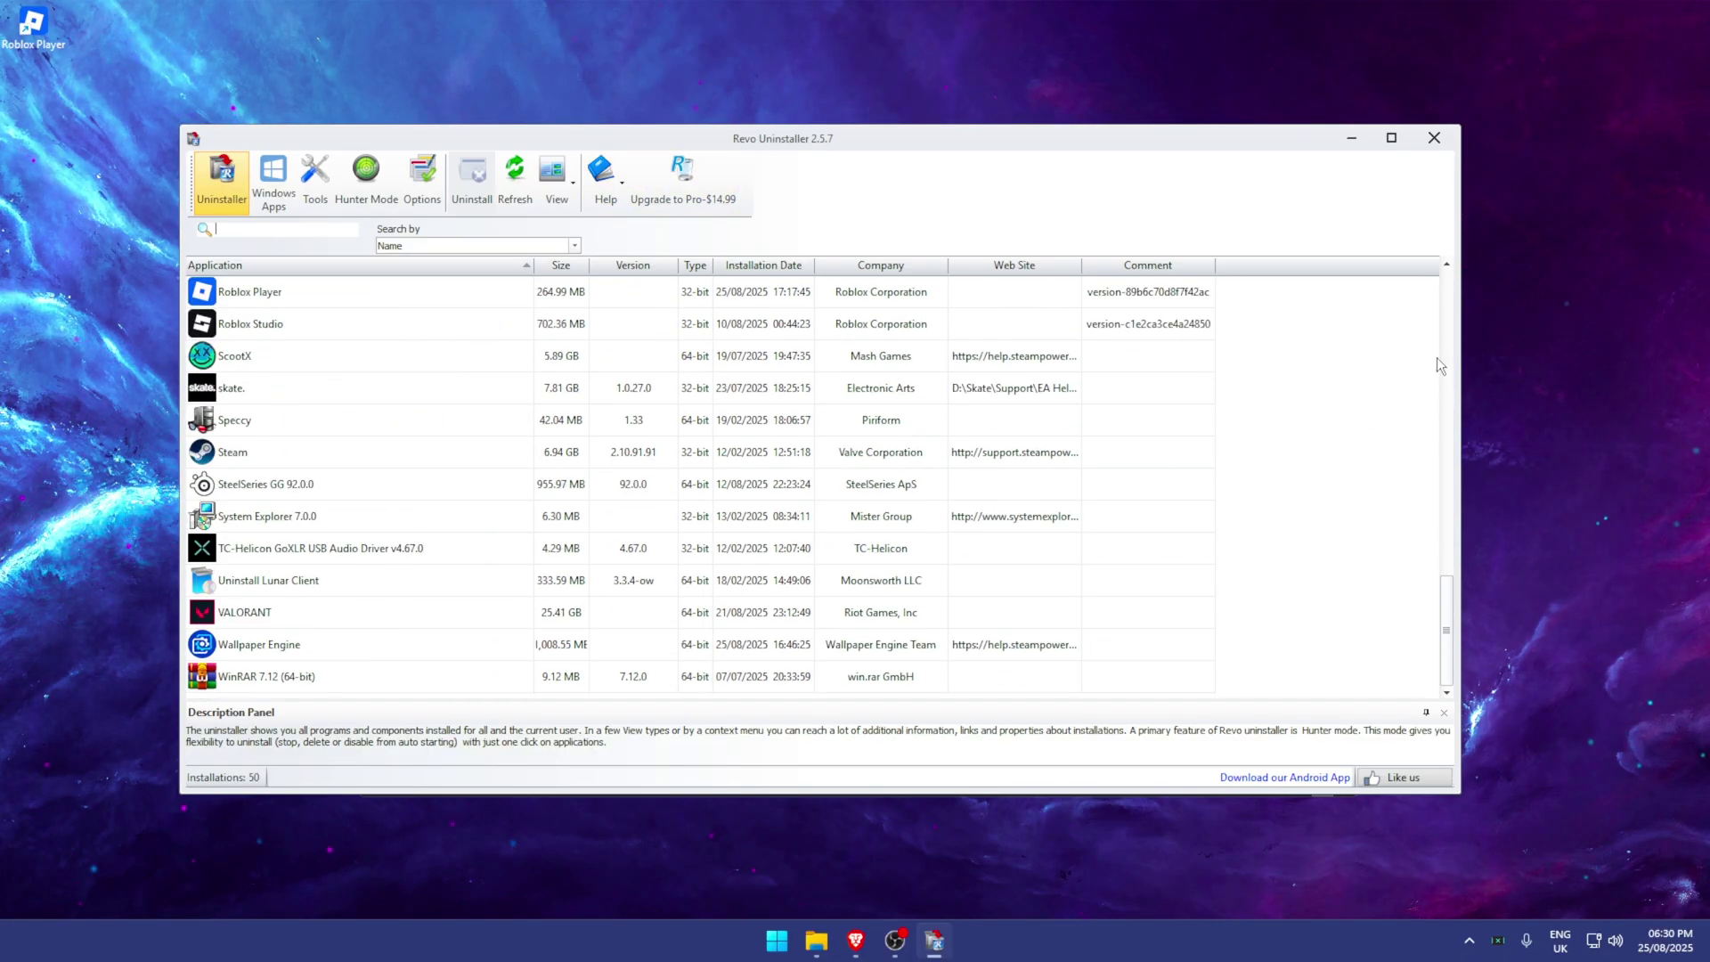
pyautogui.moveTo(1446, 636); pyautogui.dragTo(1446, 303)
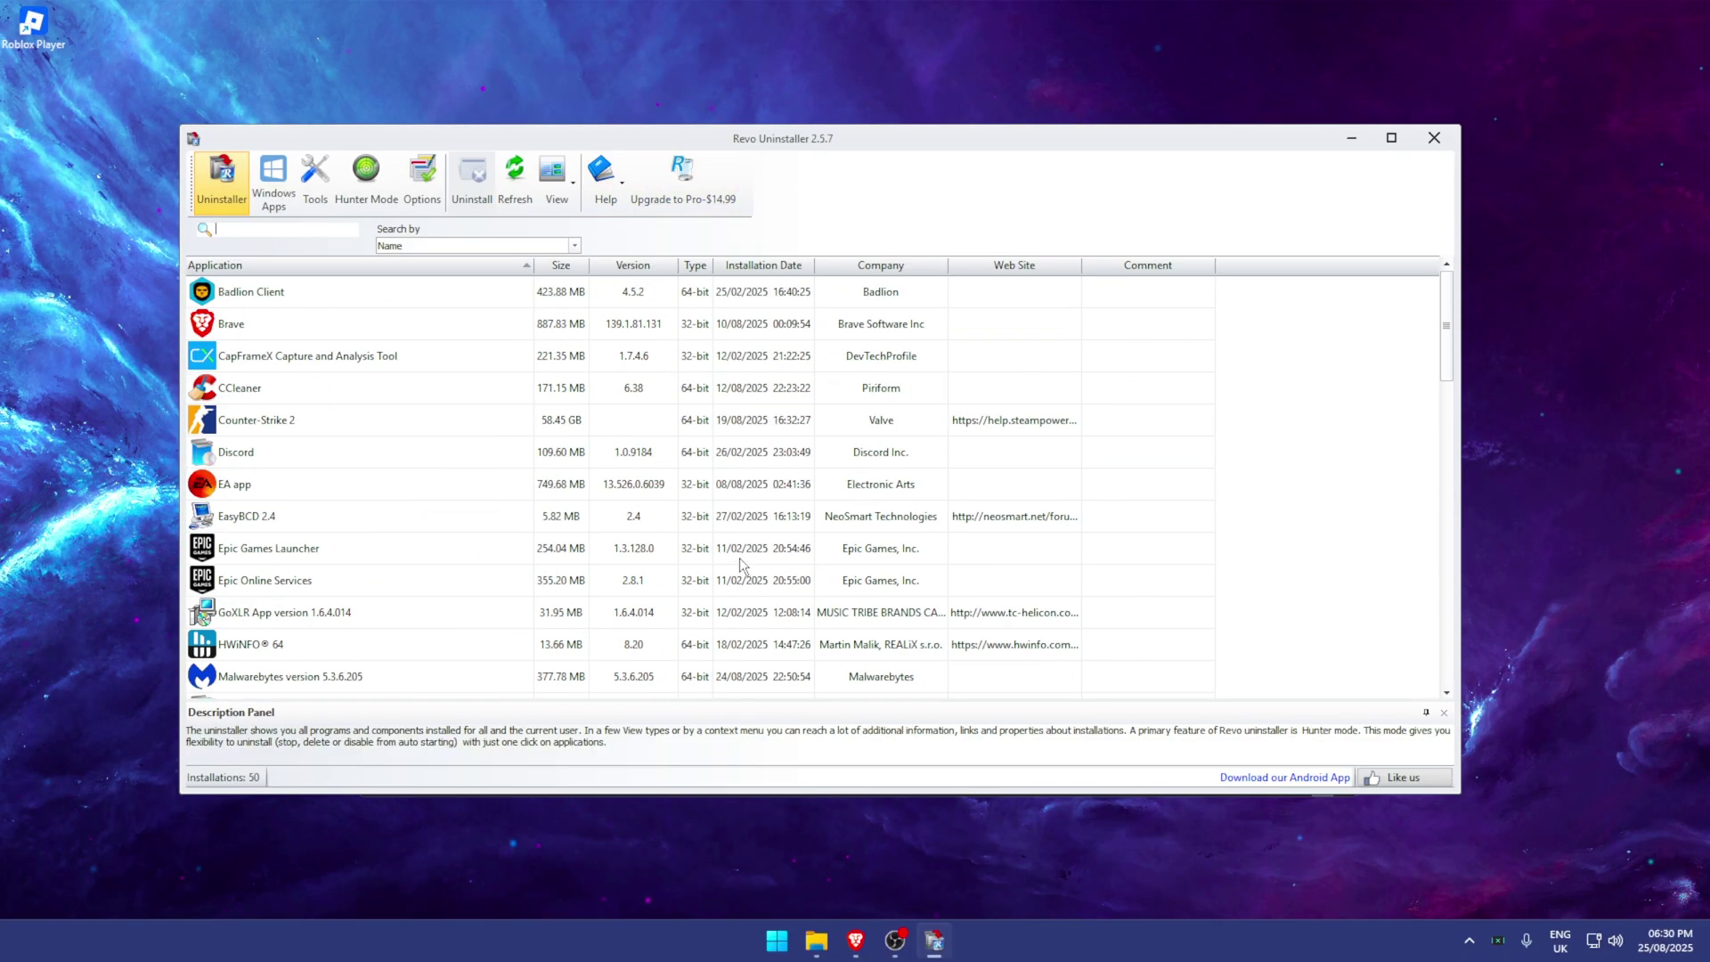
pyautogui.press('super')
pyautogui.write('installed apps')
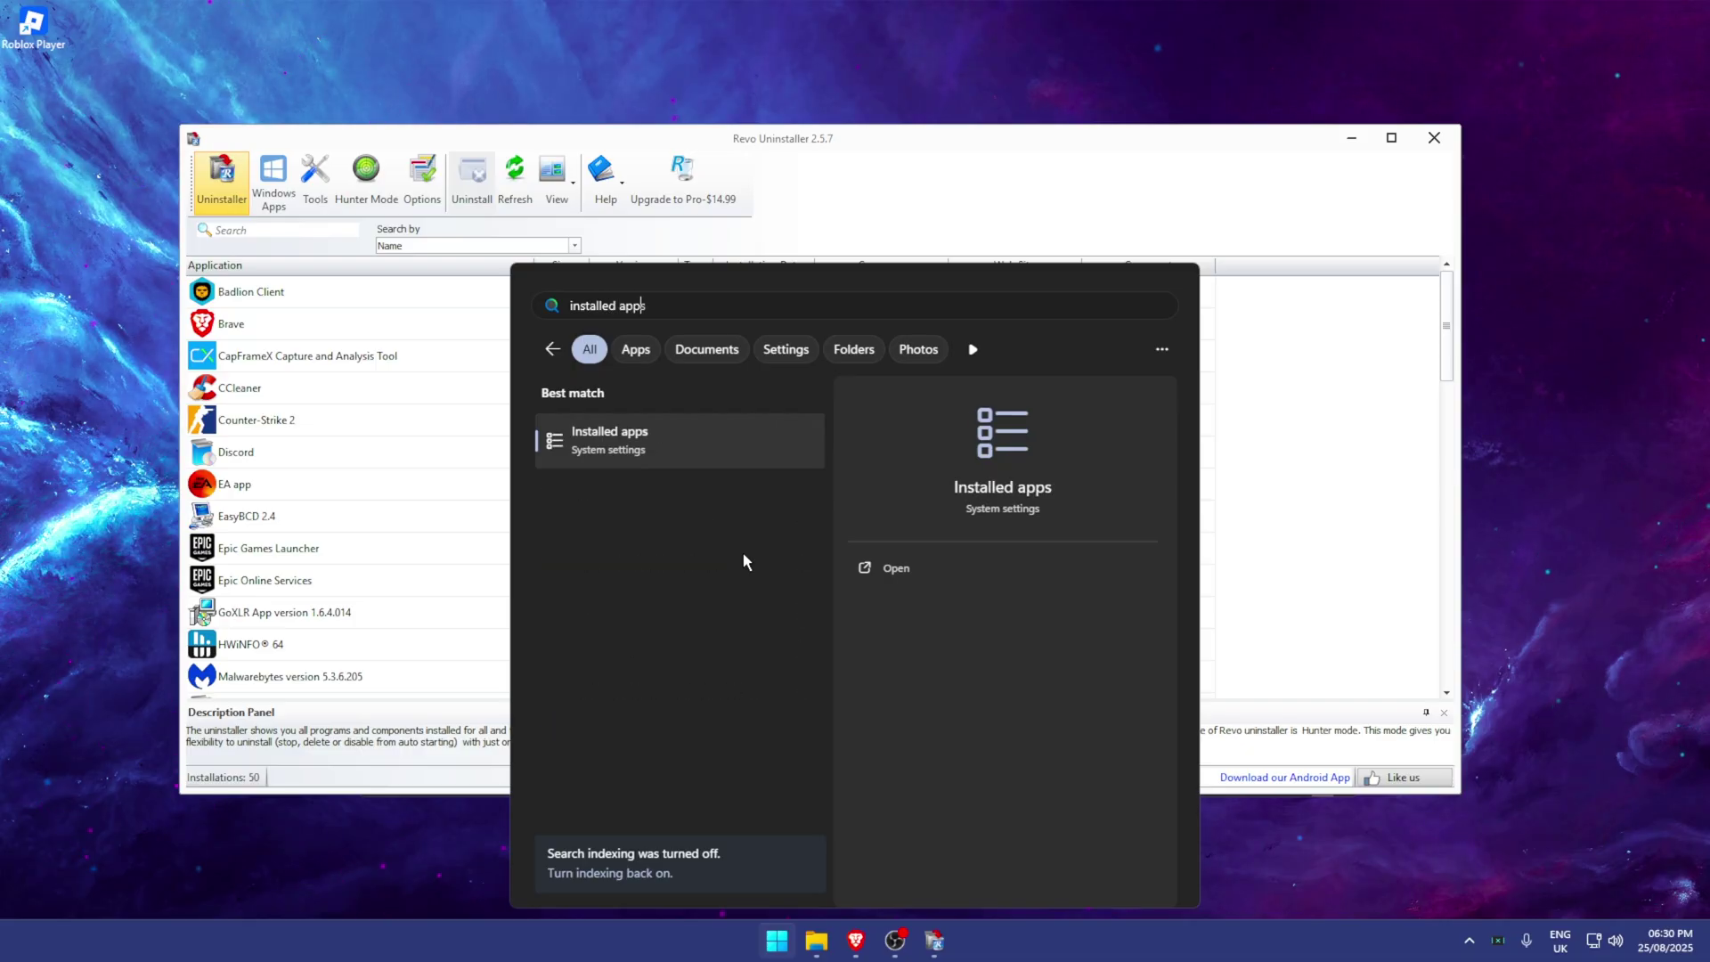
pyautogui.press('Return')
pyautogui.scroll(-10, 885, 498)
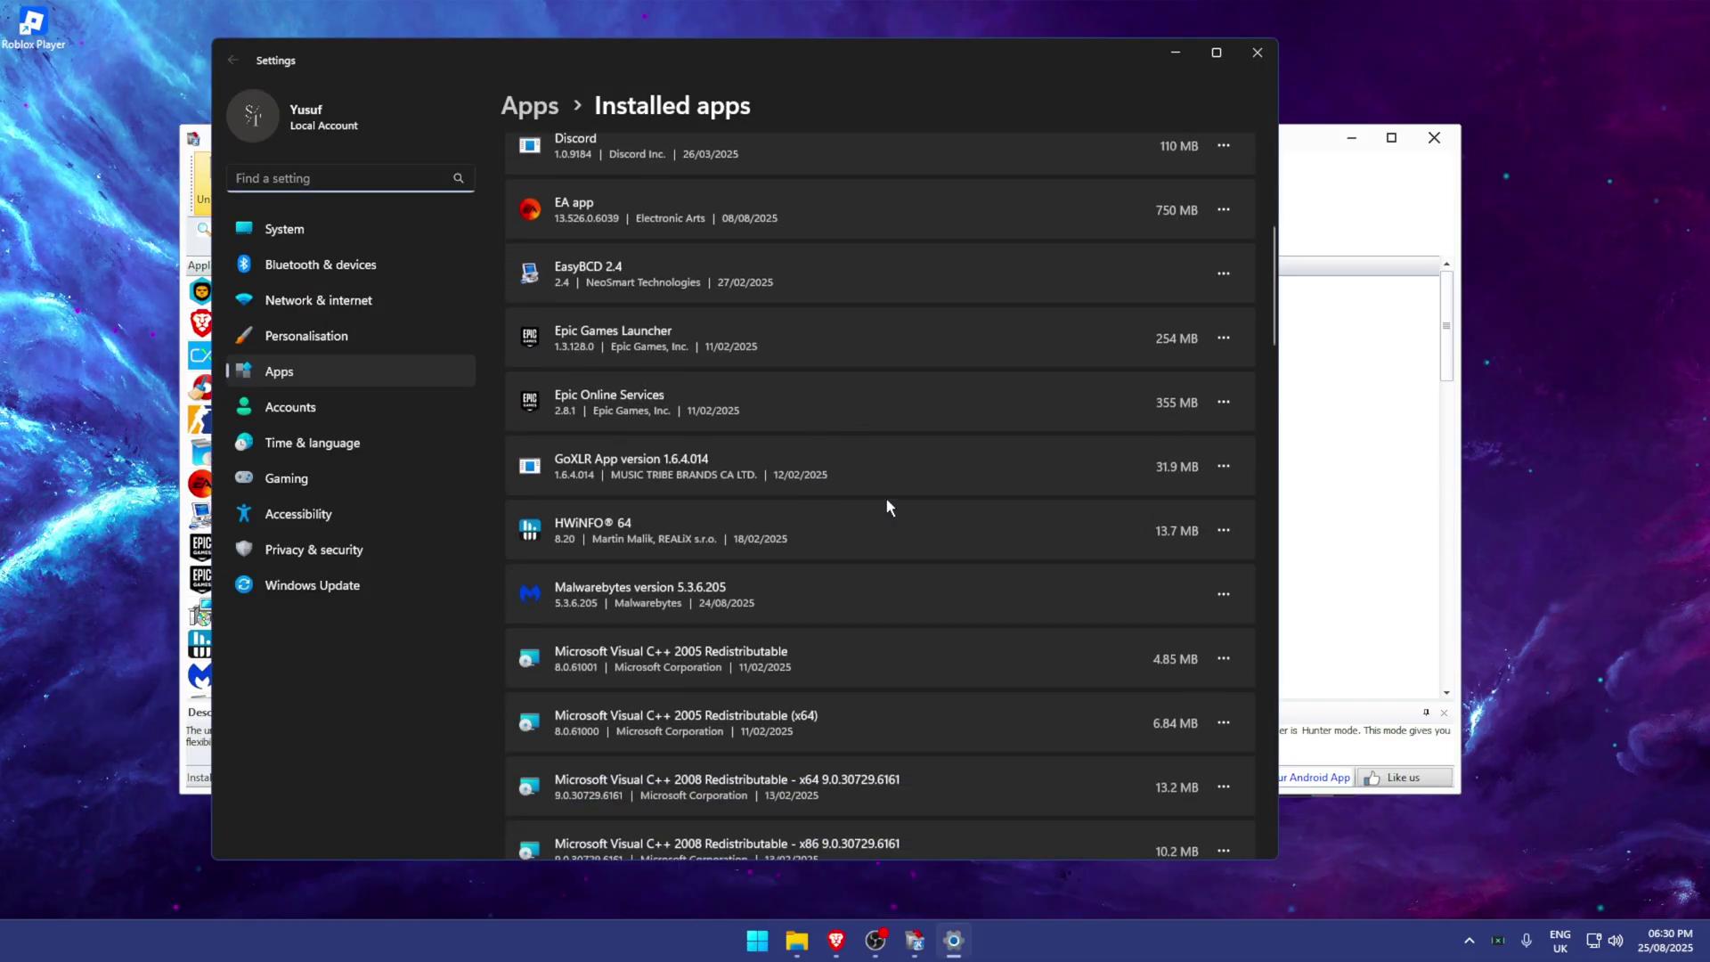
pyautogui.scroll(-15, 895, 519)
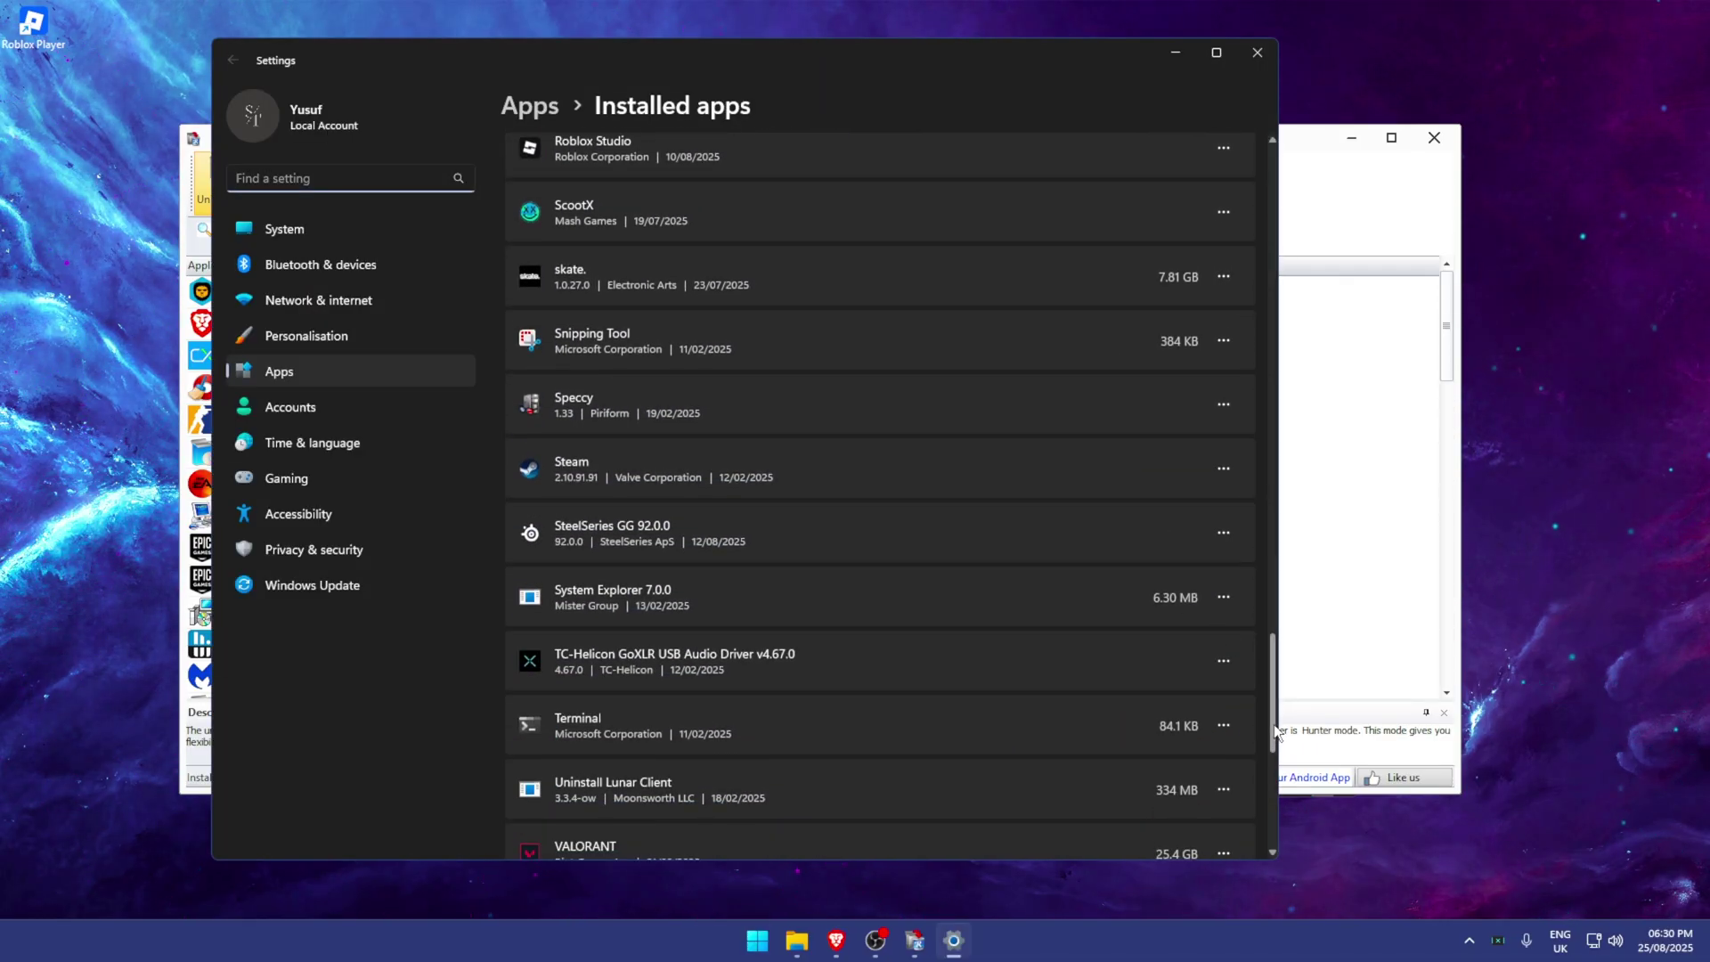
pyautogui.scroll(-3, 1274, 725)
pyautogui.scroll(20, 1141, 349)
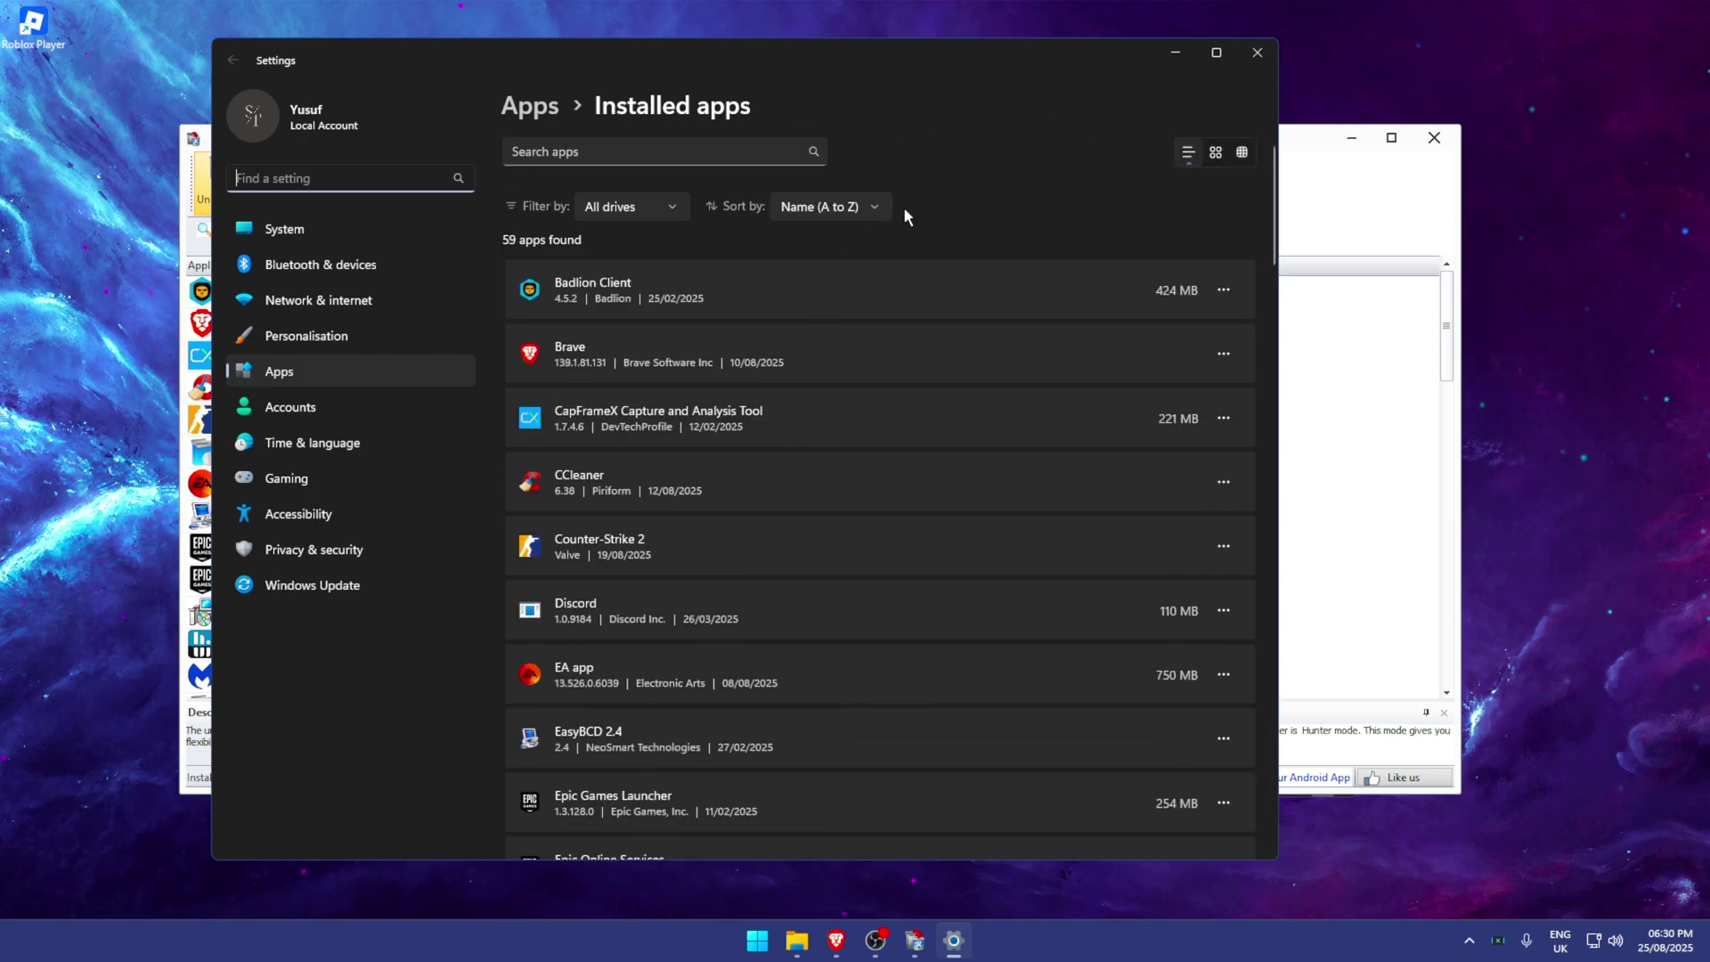
pyautogui.scroll(-2, 1035, 431)
pyautogui.scroll(-15, 949, 445)
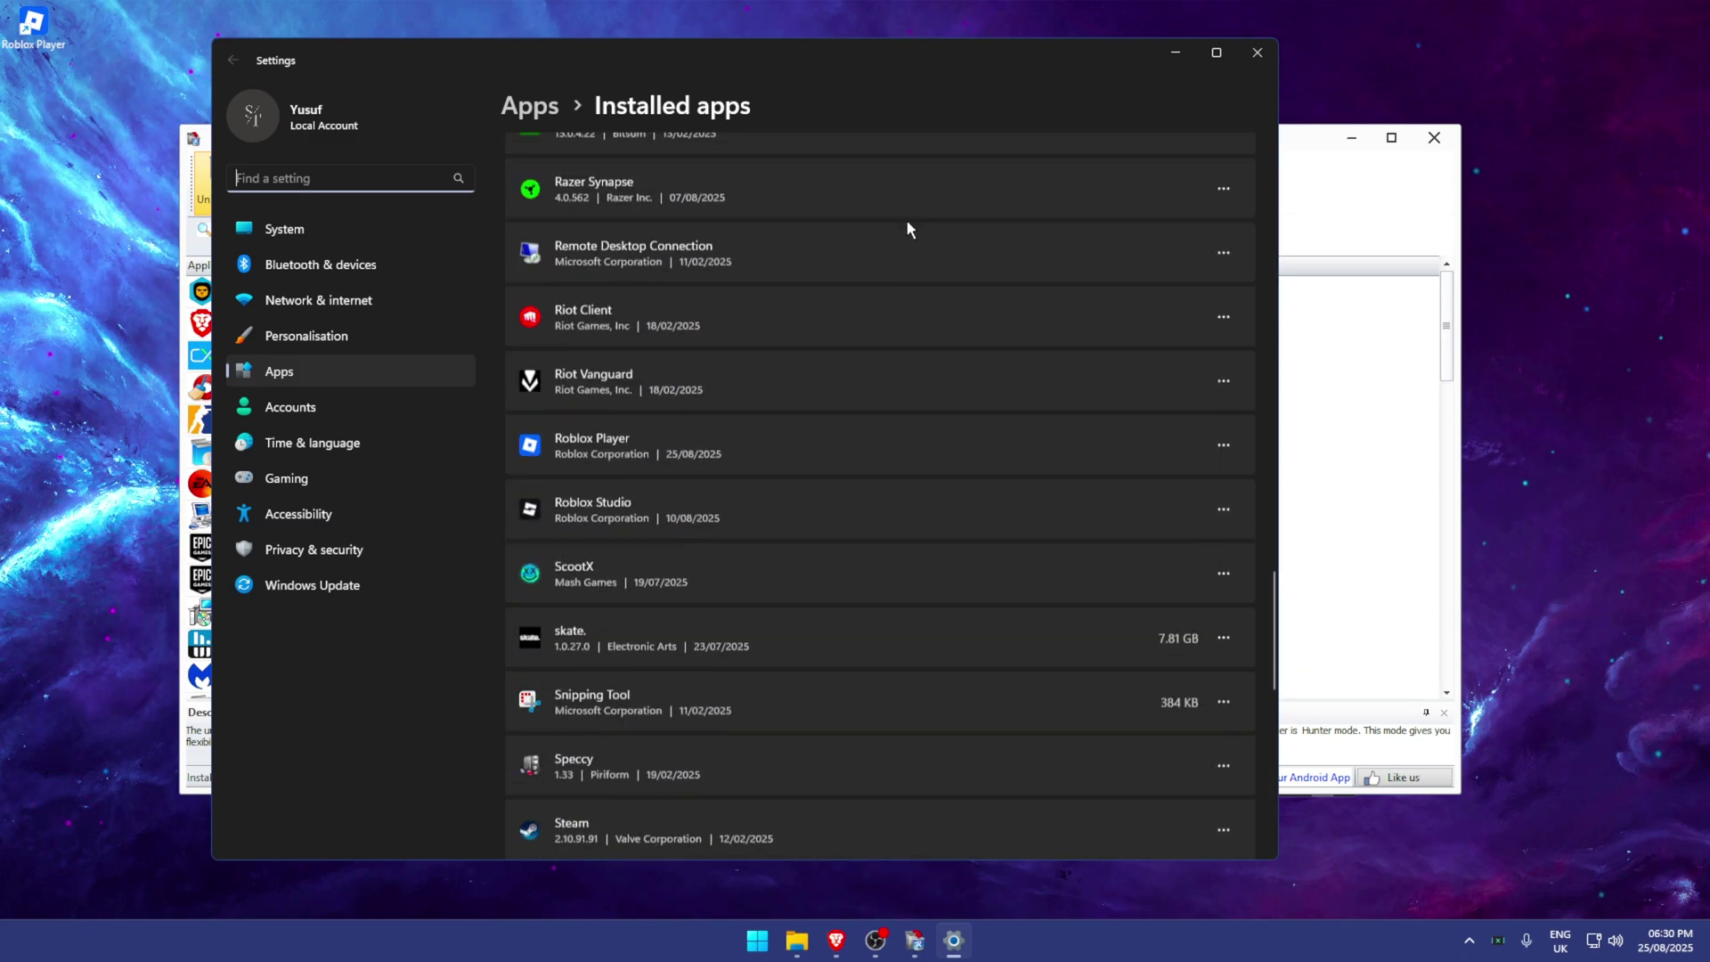
pyautogui.moveTo(815, 70); pyautogui.dragTo(879, 99)
pyautogui.scroll(-1, 972, 377)
pyautogui.scroll(8, 973, 377)
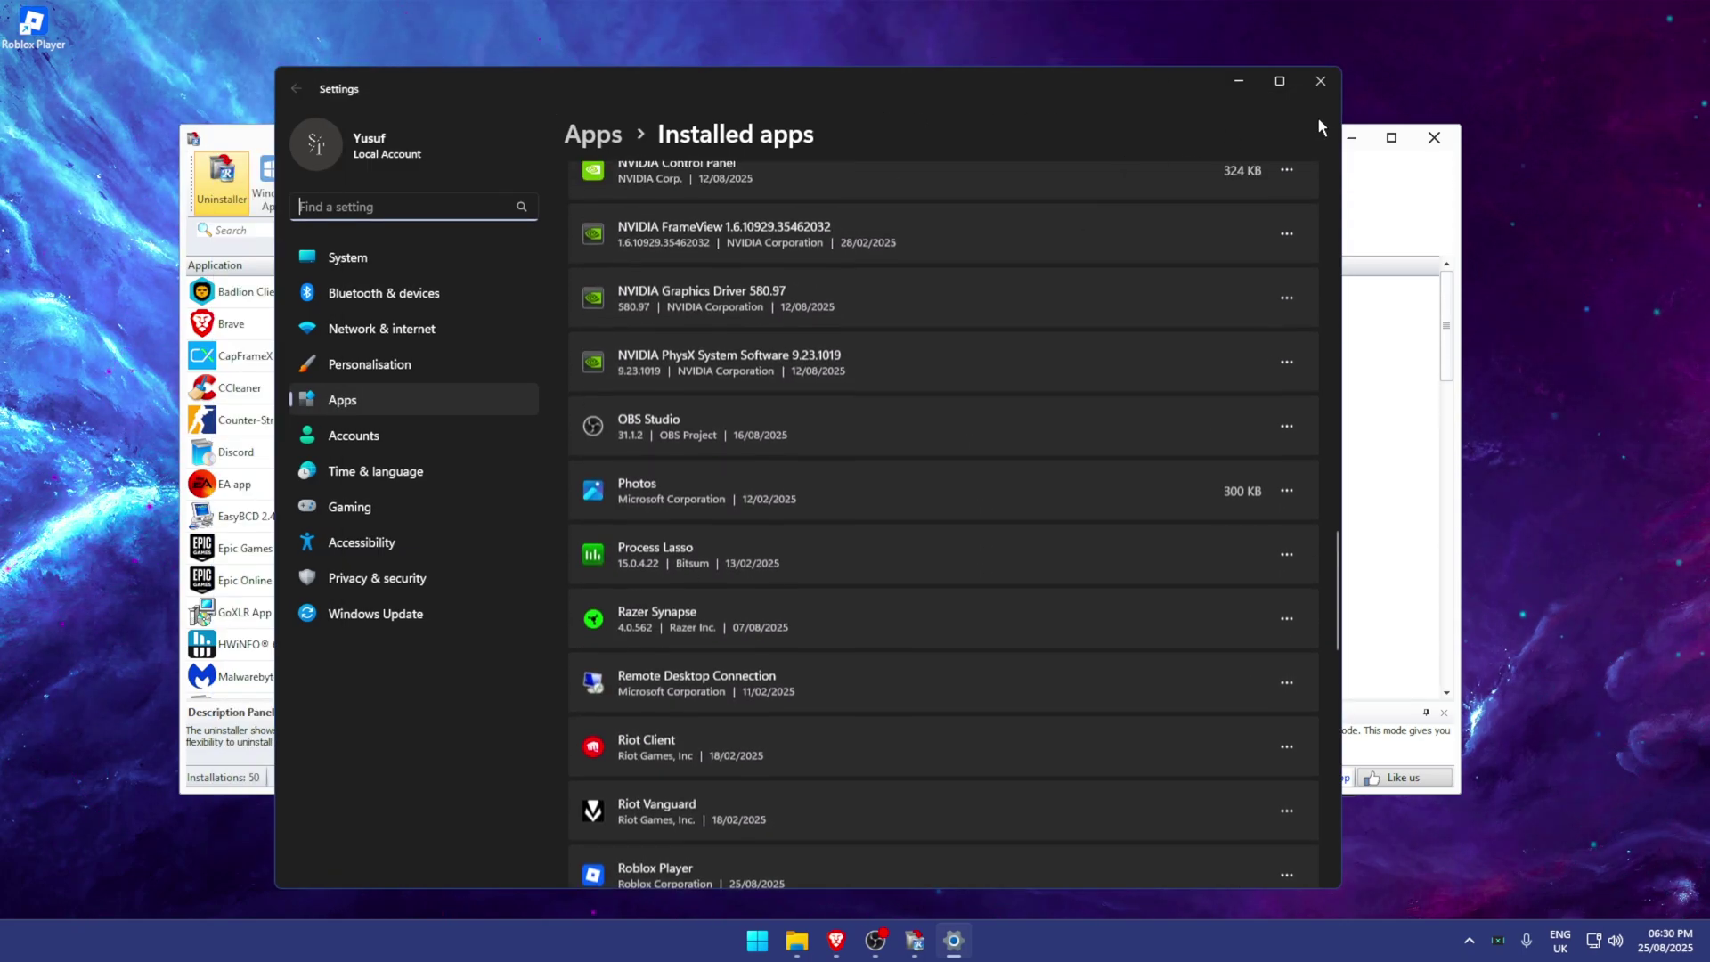
pyautogui.click(1320, 82)
pyautogui.scroll(-10, 392, 498)
pyautogui.moveTo(1447, 584); pyautogui.dragTo(1412, 315)
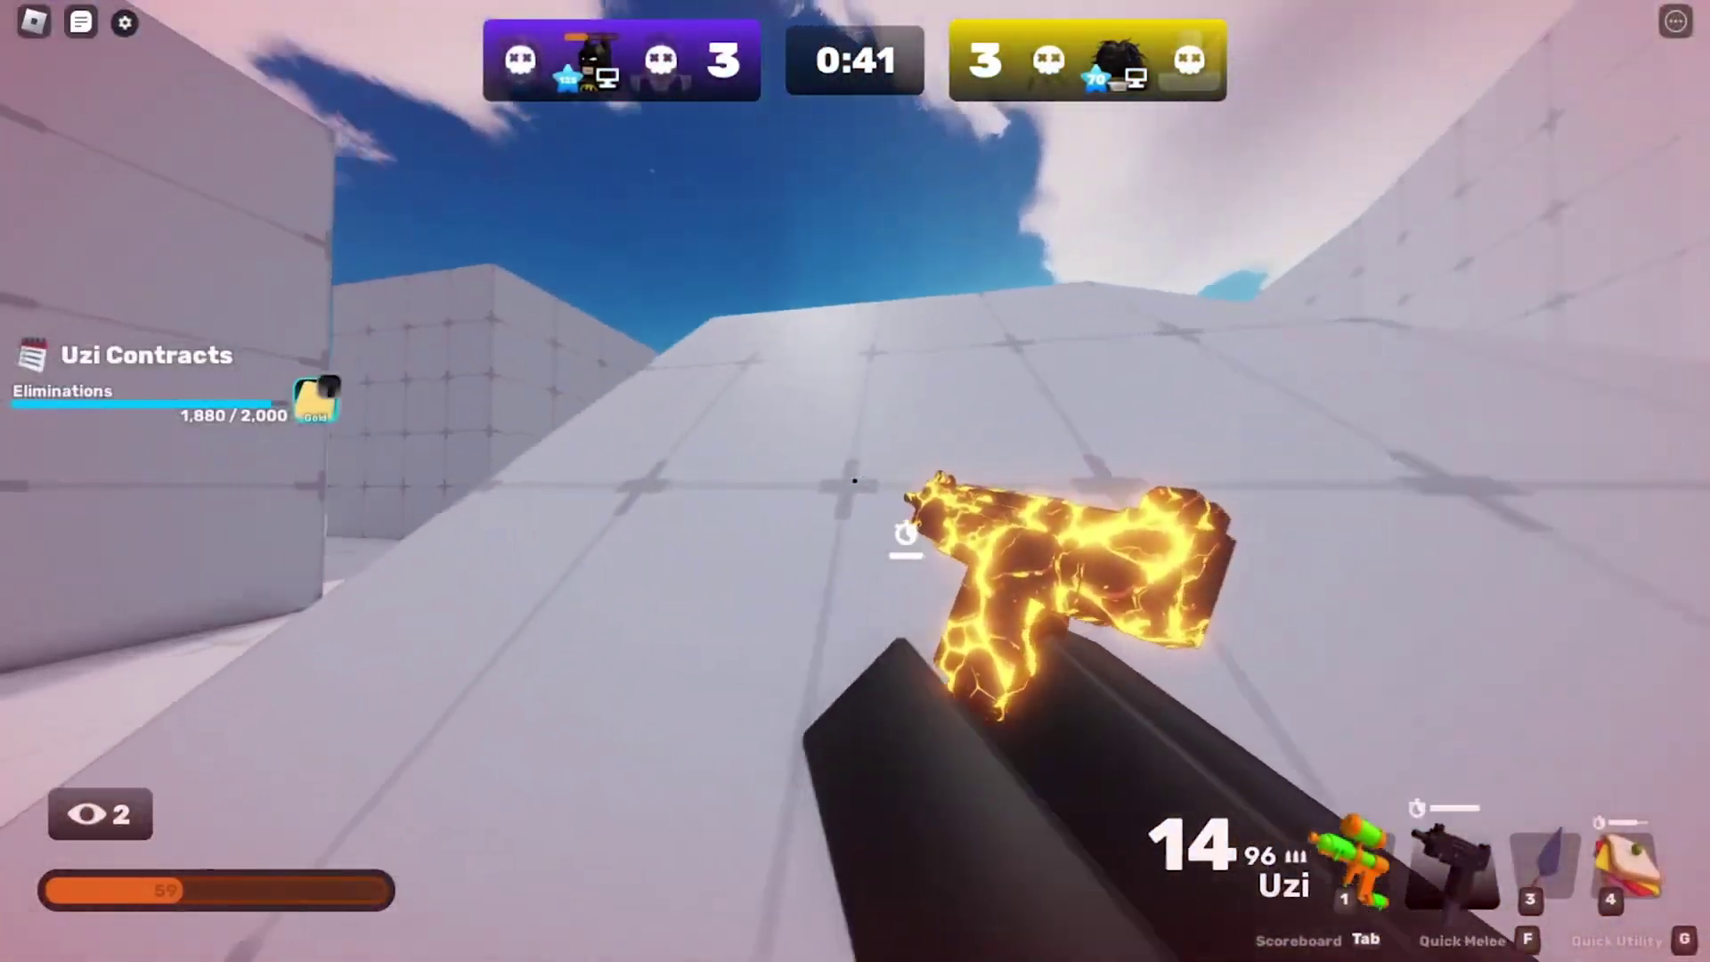
# - Fight with the Paintball Gun, swapping to the Trowel between volleys
pyautogui.press('3')
pyautogui.press('1')
pyautogui.click(855, 481)
pyautogui.click(855, 481)
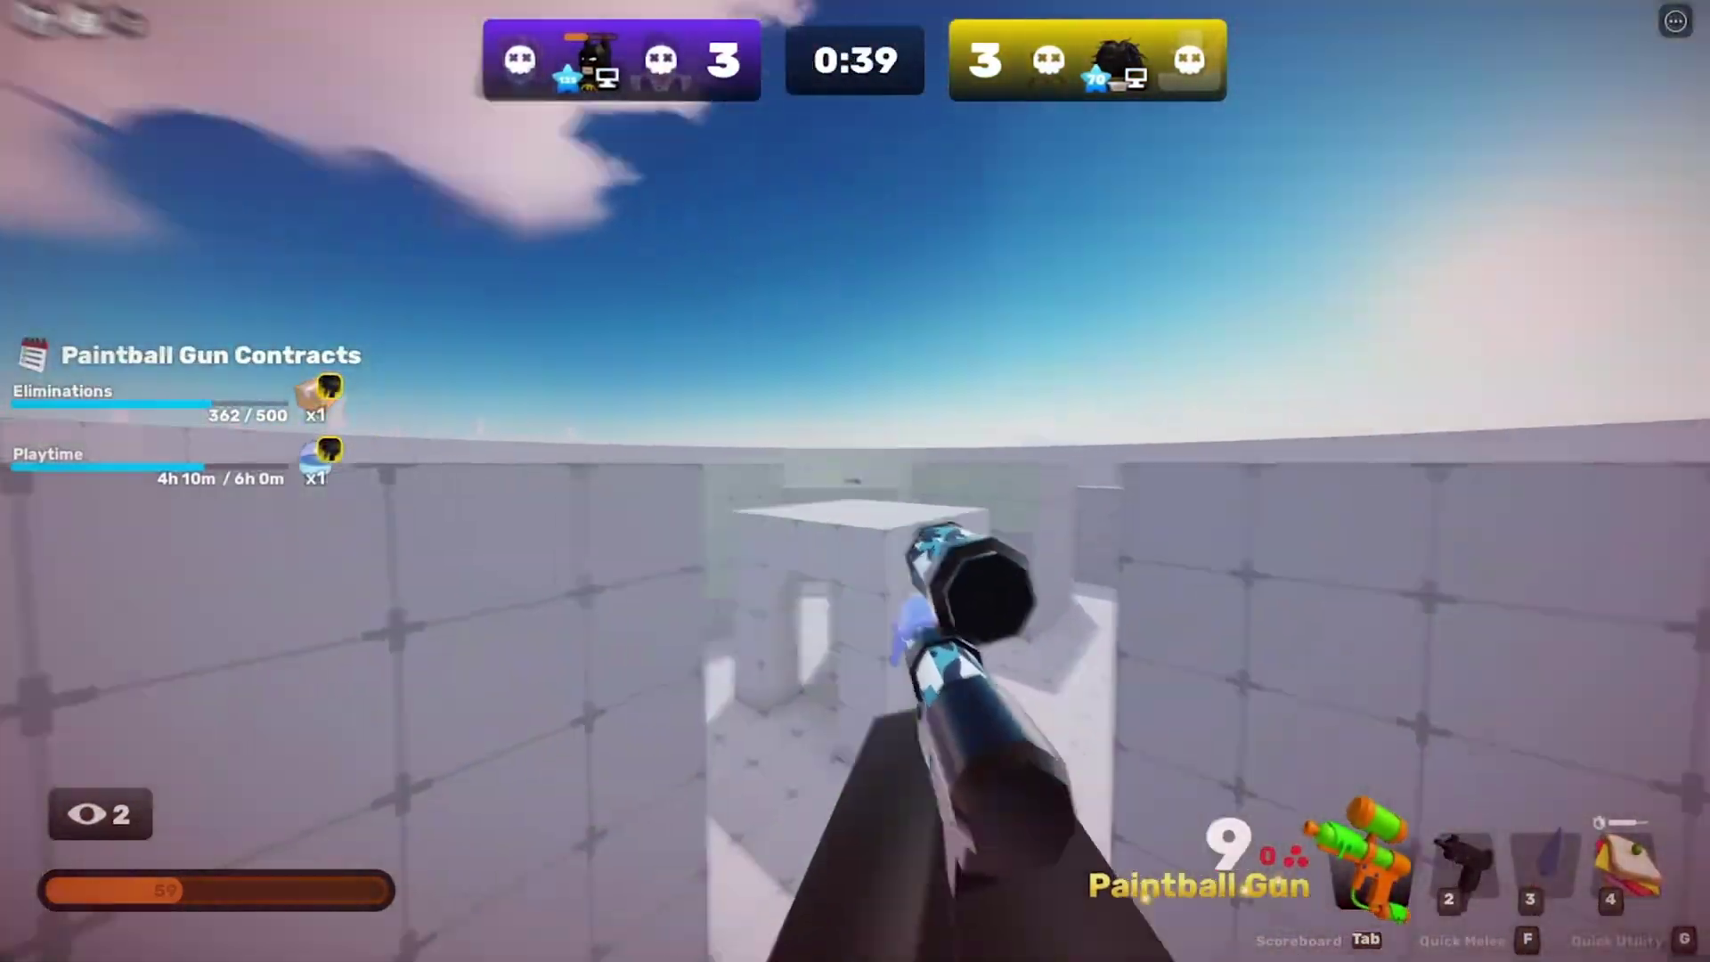
pyautogui.press('3')
pyautogui.press('1')
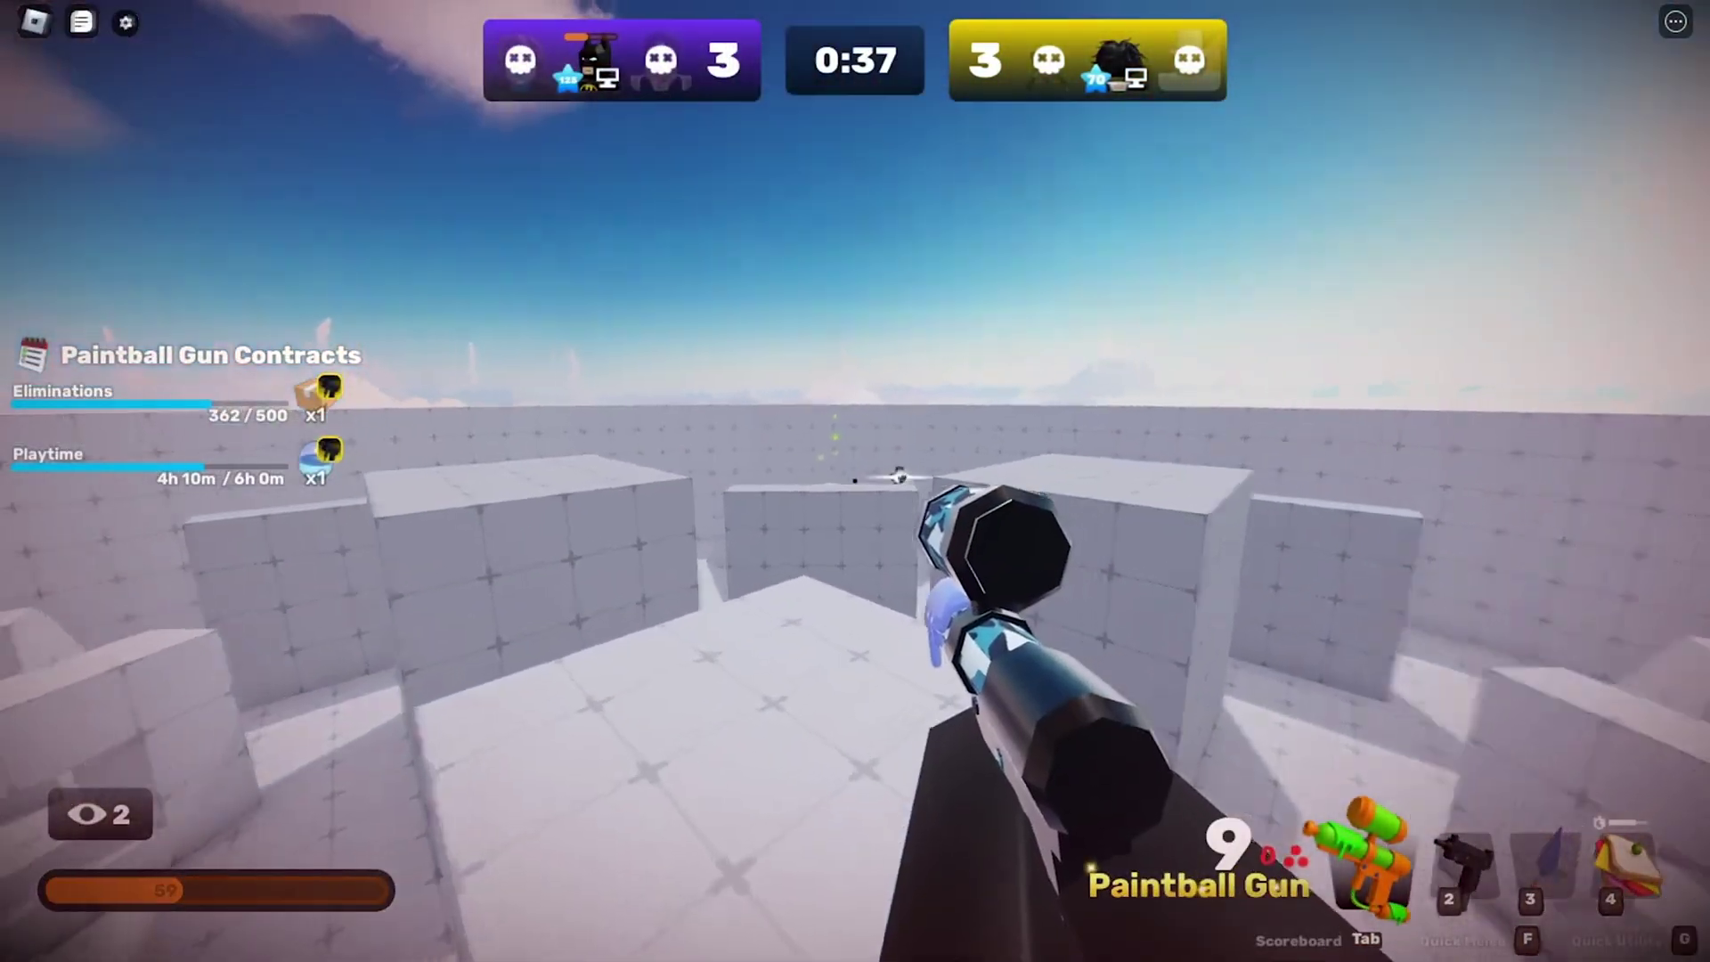
pyautogui.press('3')
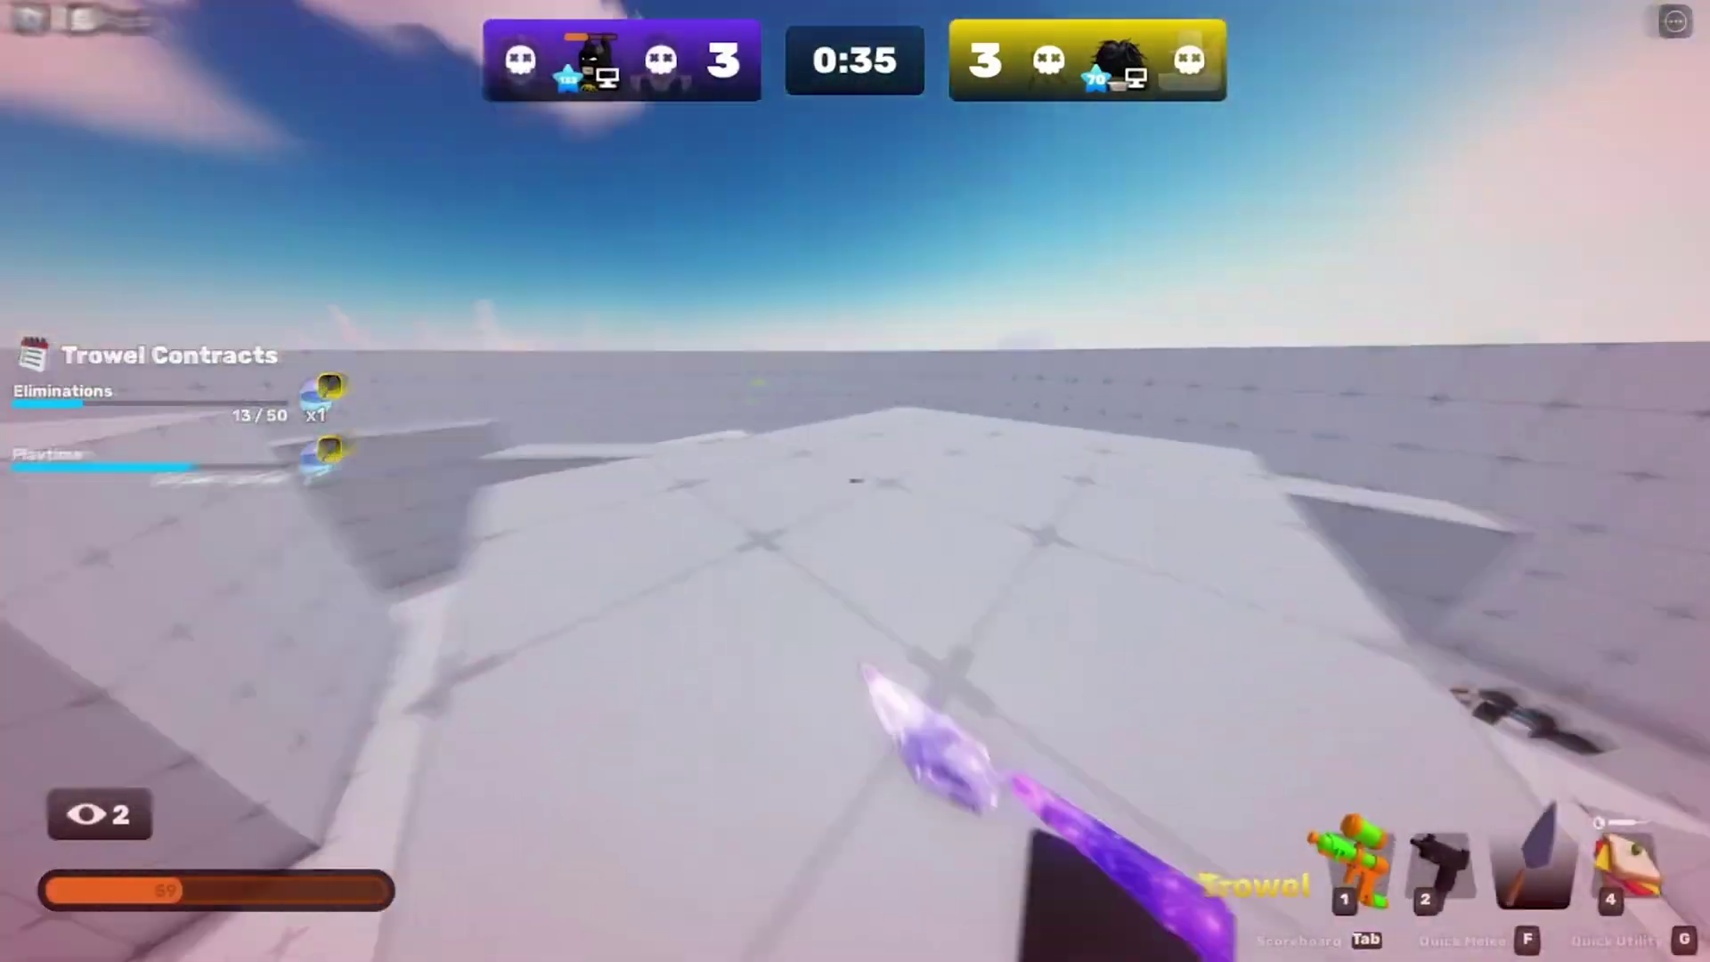
pyautogui.press('1')
pyautogui.click(855, 481)
pyautogui.click(855, 481)
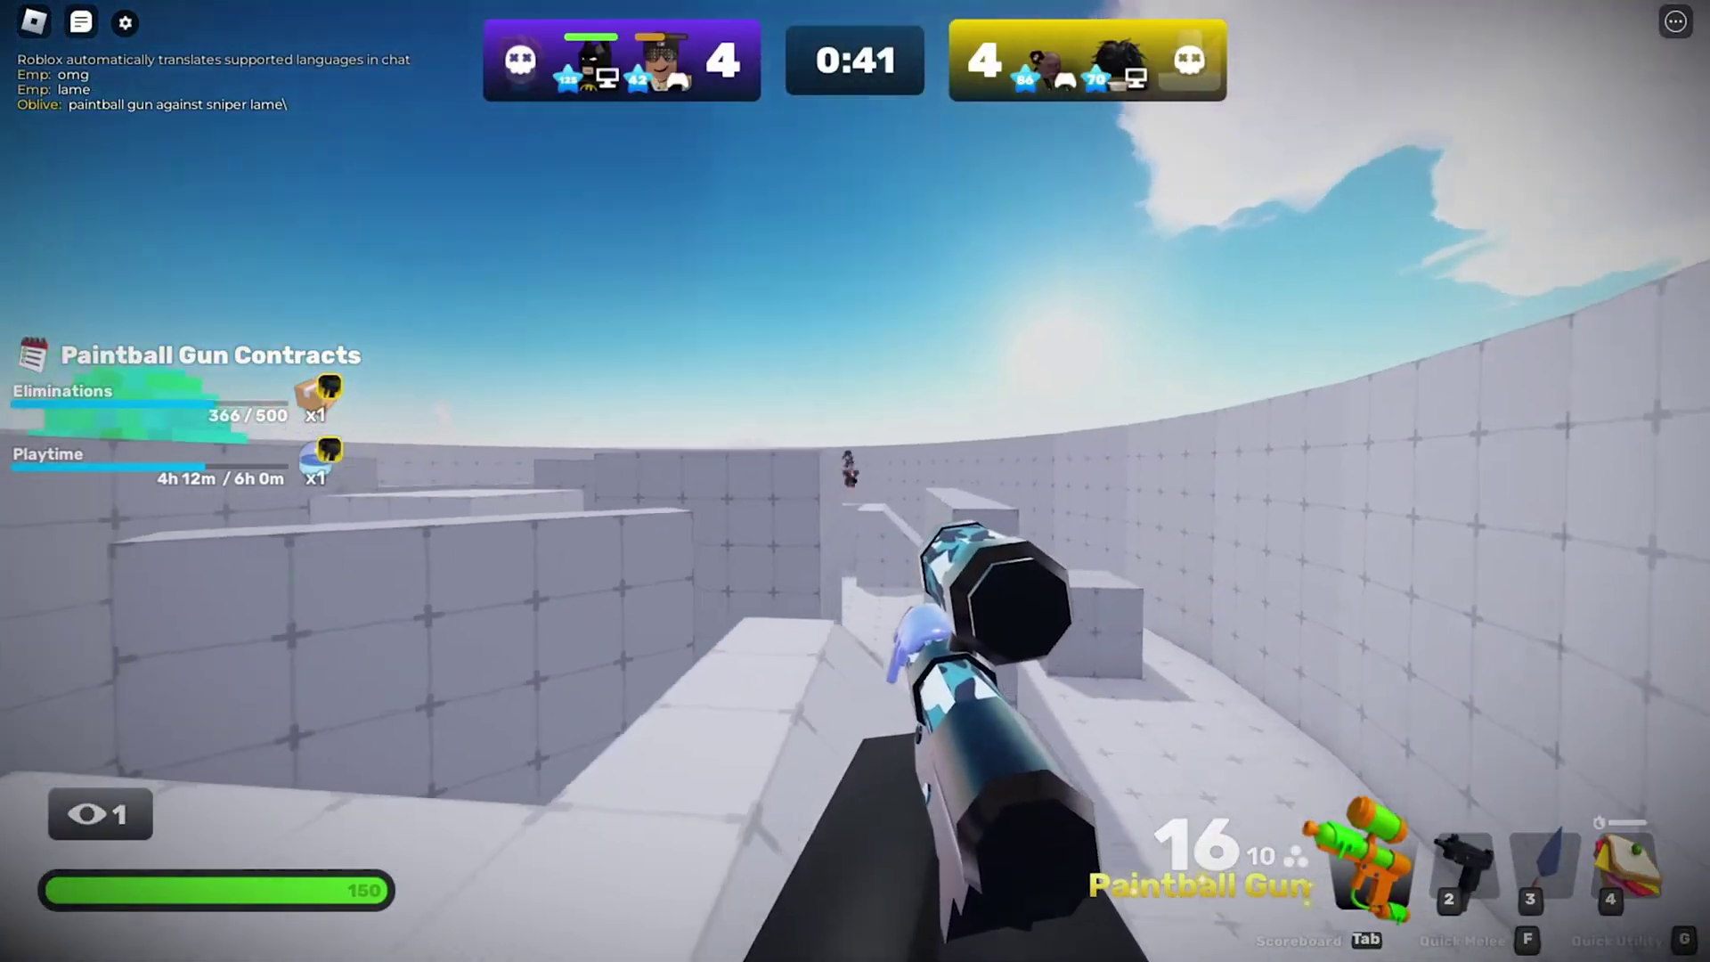
pyautogui.click(855, 481)
pyautogui.click(855, 481)
pyautogui.press('3')
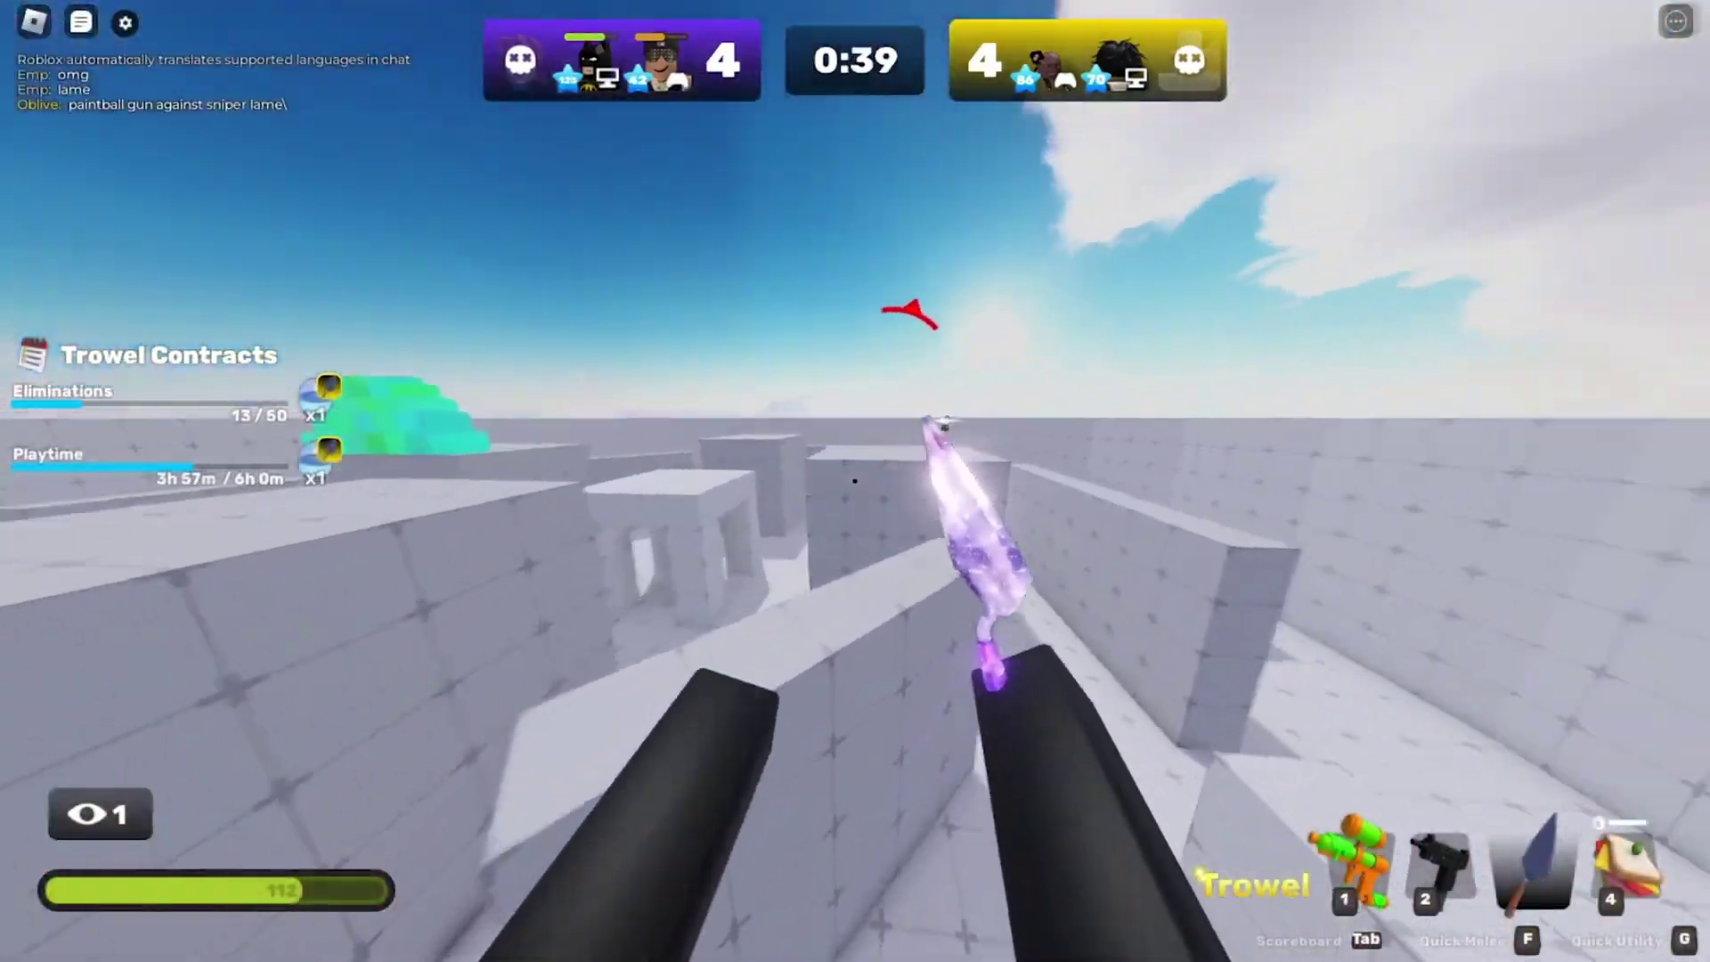
pyautogui.press('1')
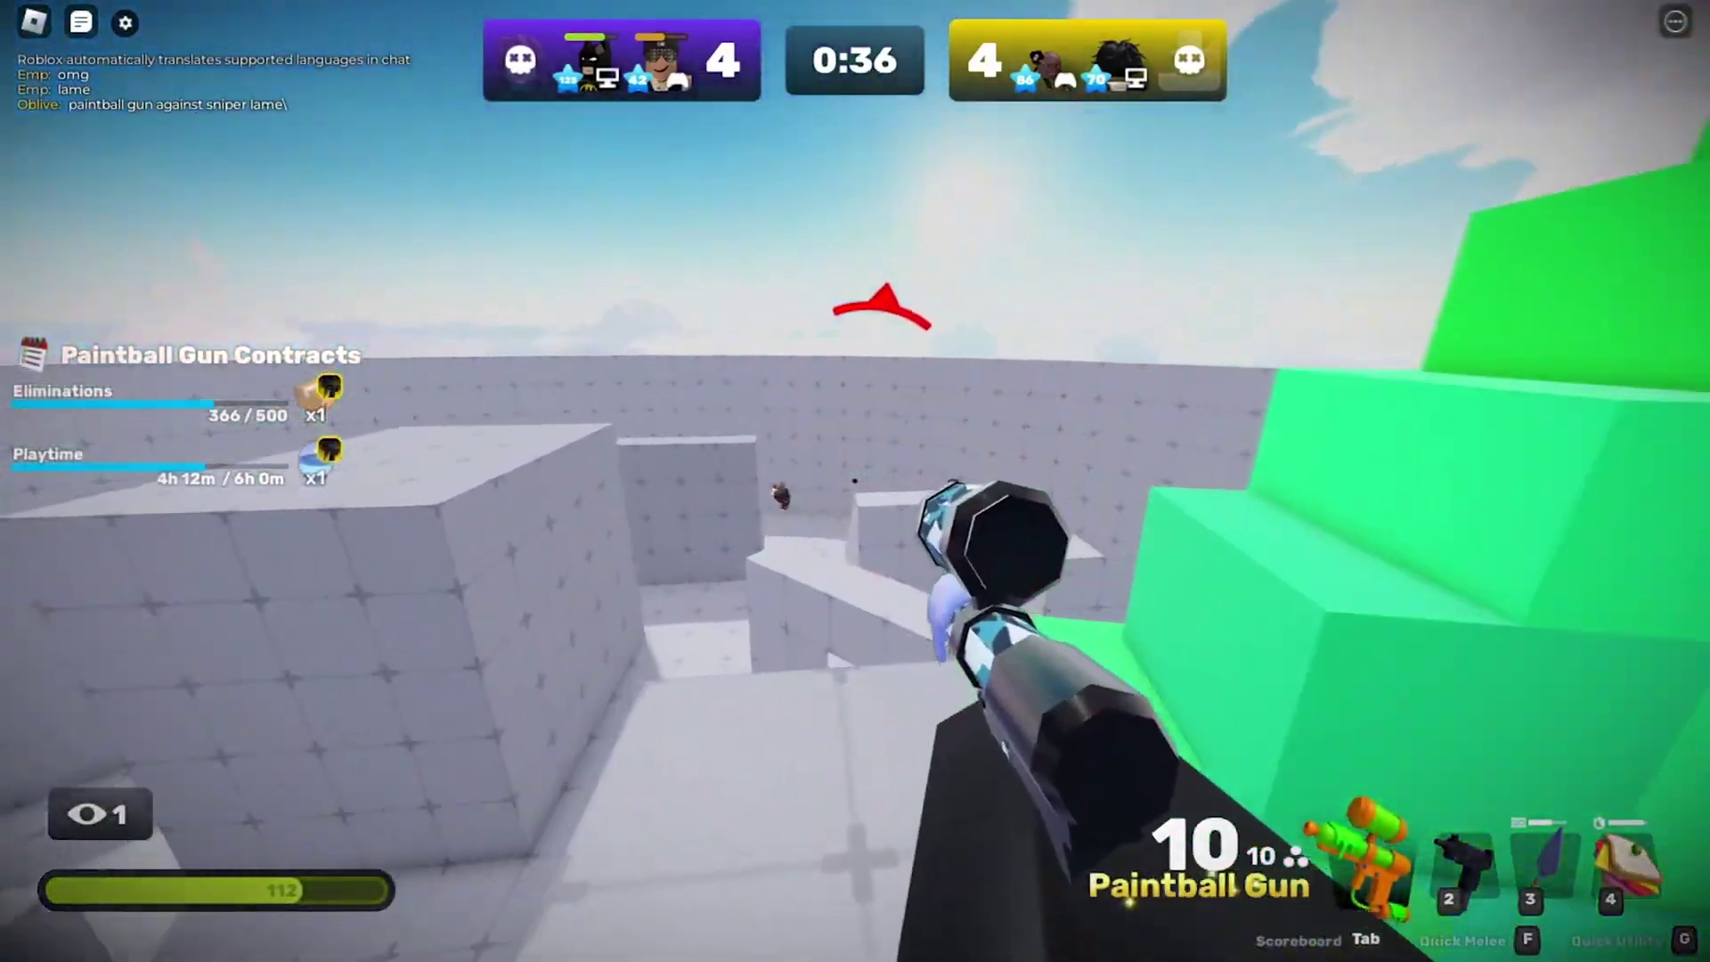
# - Eliminate the enemy with the Paintball Gun and Uzi, then reload the Uzi
pyautogui.click(855, 481)
pyautogui.click(856, 481)
pyautogui.click(855, 481)
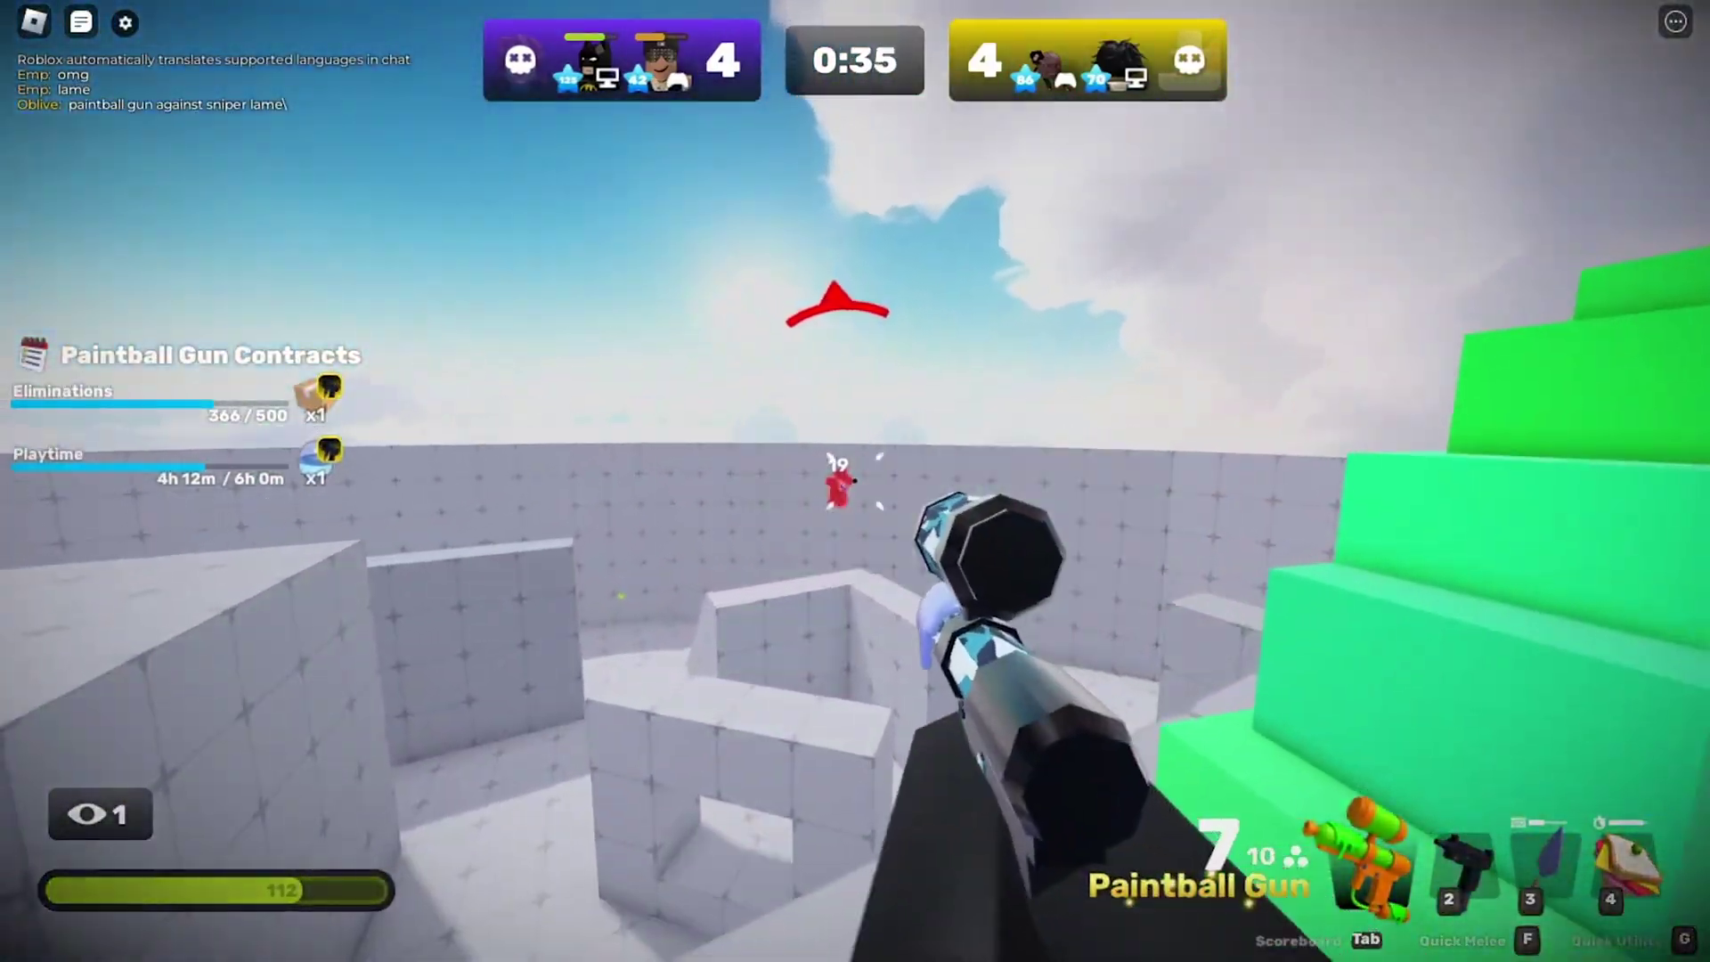
pyautogui.click(855, 481)
pyautogui.click(855, 481)
pyautogui.click(855, 481)
pyautogui.press('3')
pyautogui.press('2')
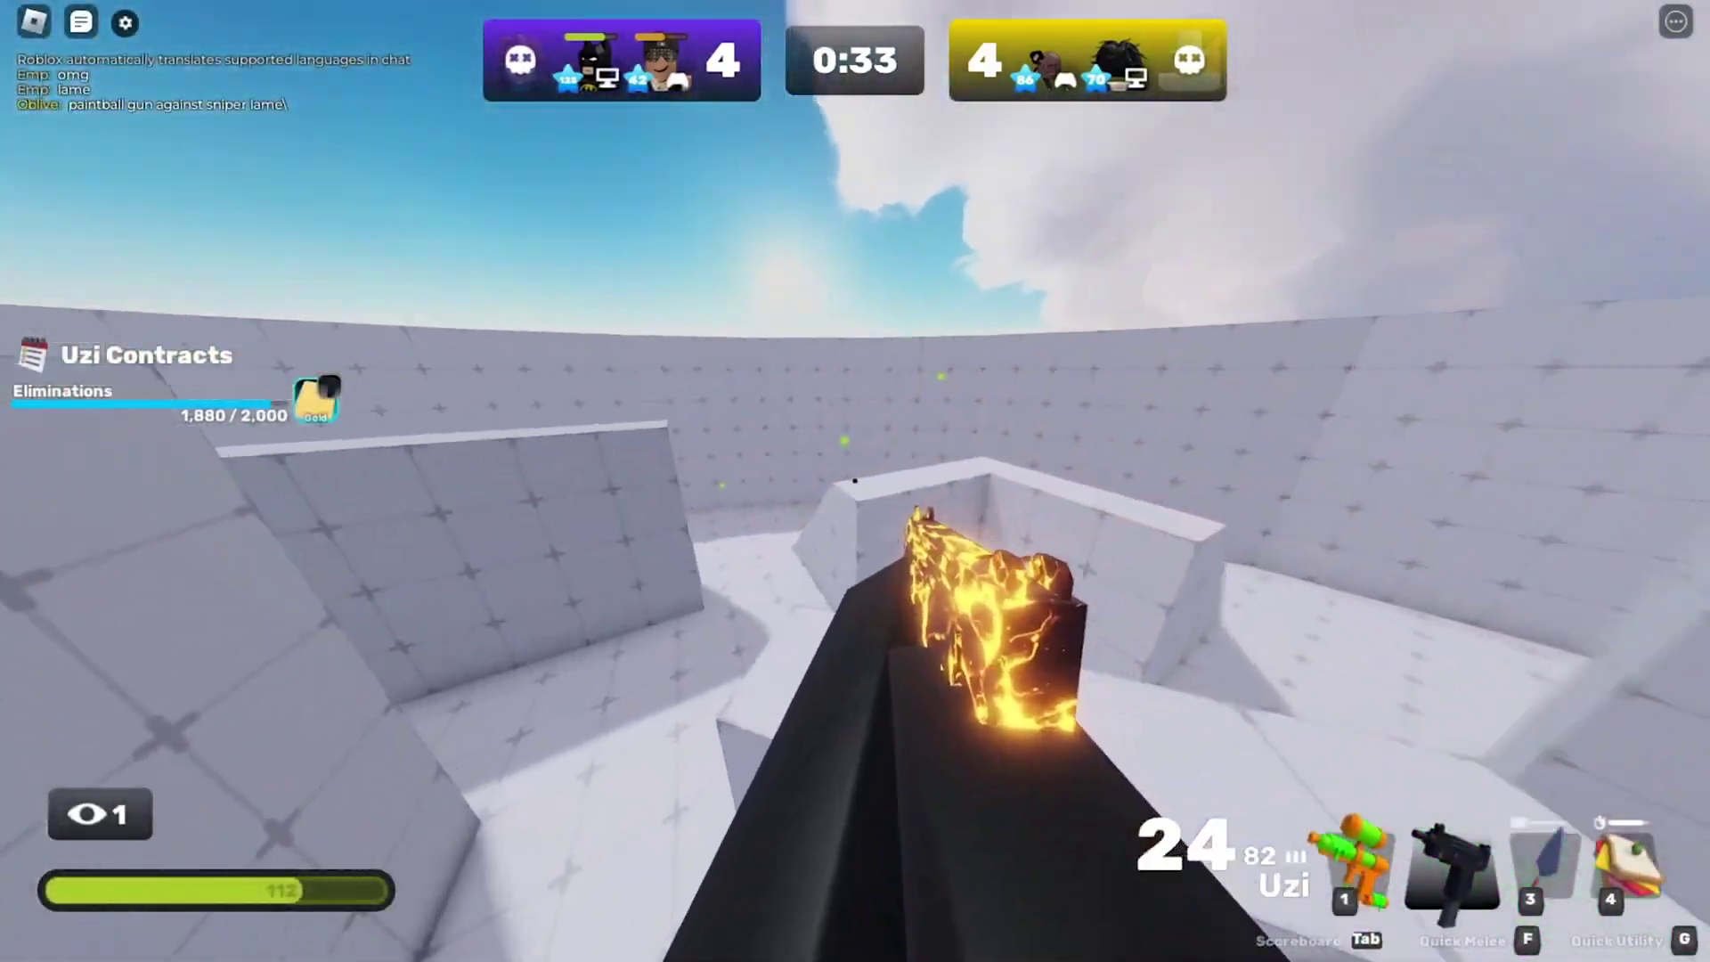
pyautogui.click(855, 481)
pyautogui.click(855, 481)
pyautogui.click(855, 481)
pyautogui.click(855, 481)
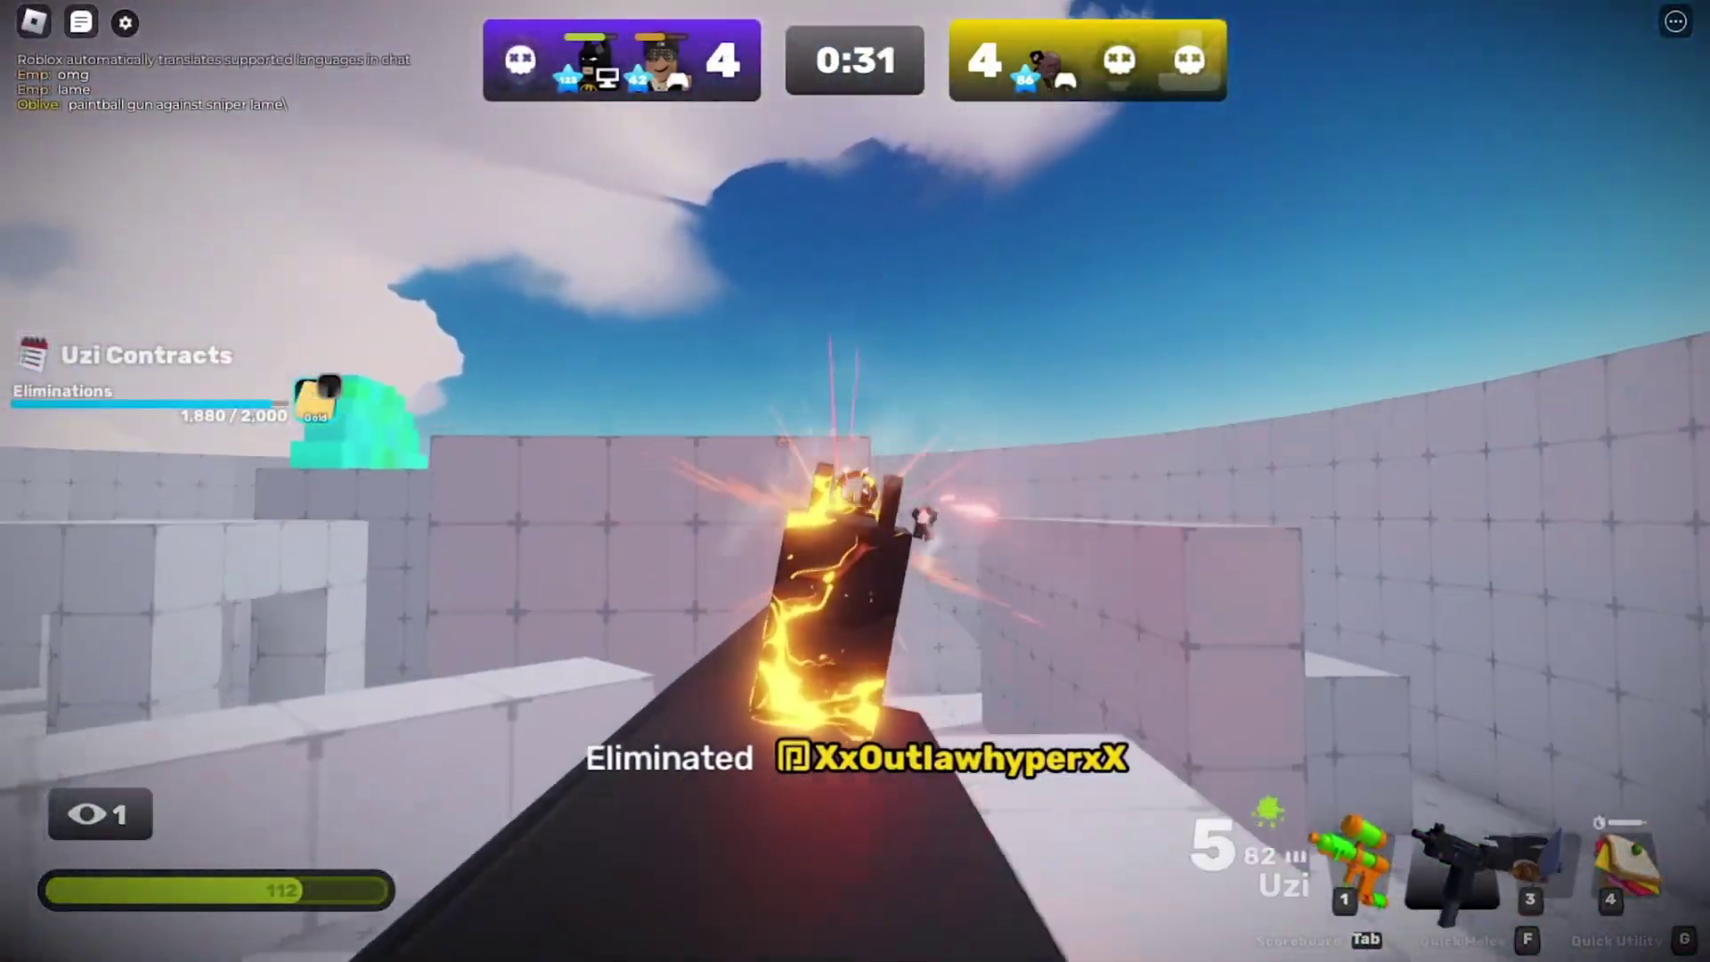
pyautogui.click(855, 481)
pyautogui.press('3')
pyautogui.press('2')
pyautogui.press('r')
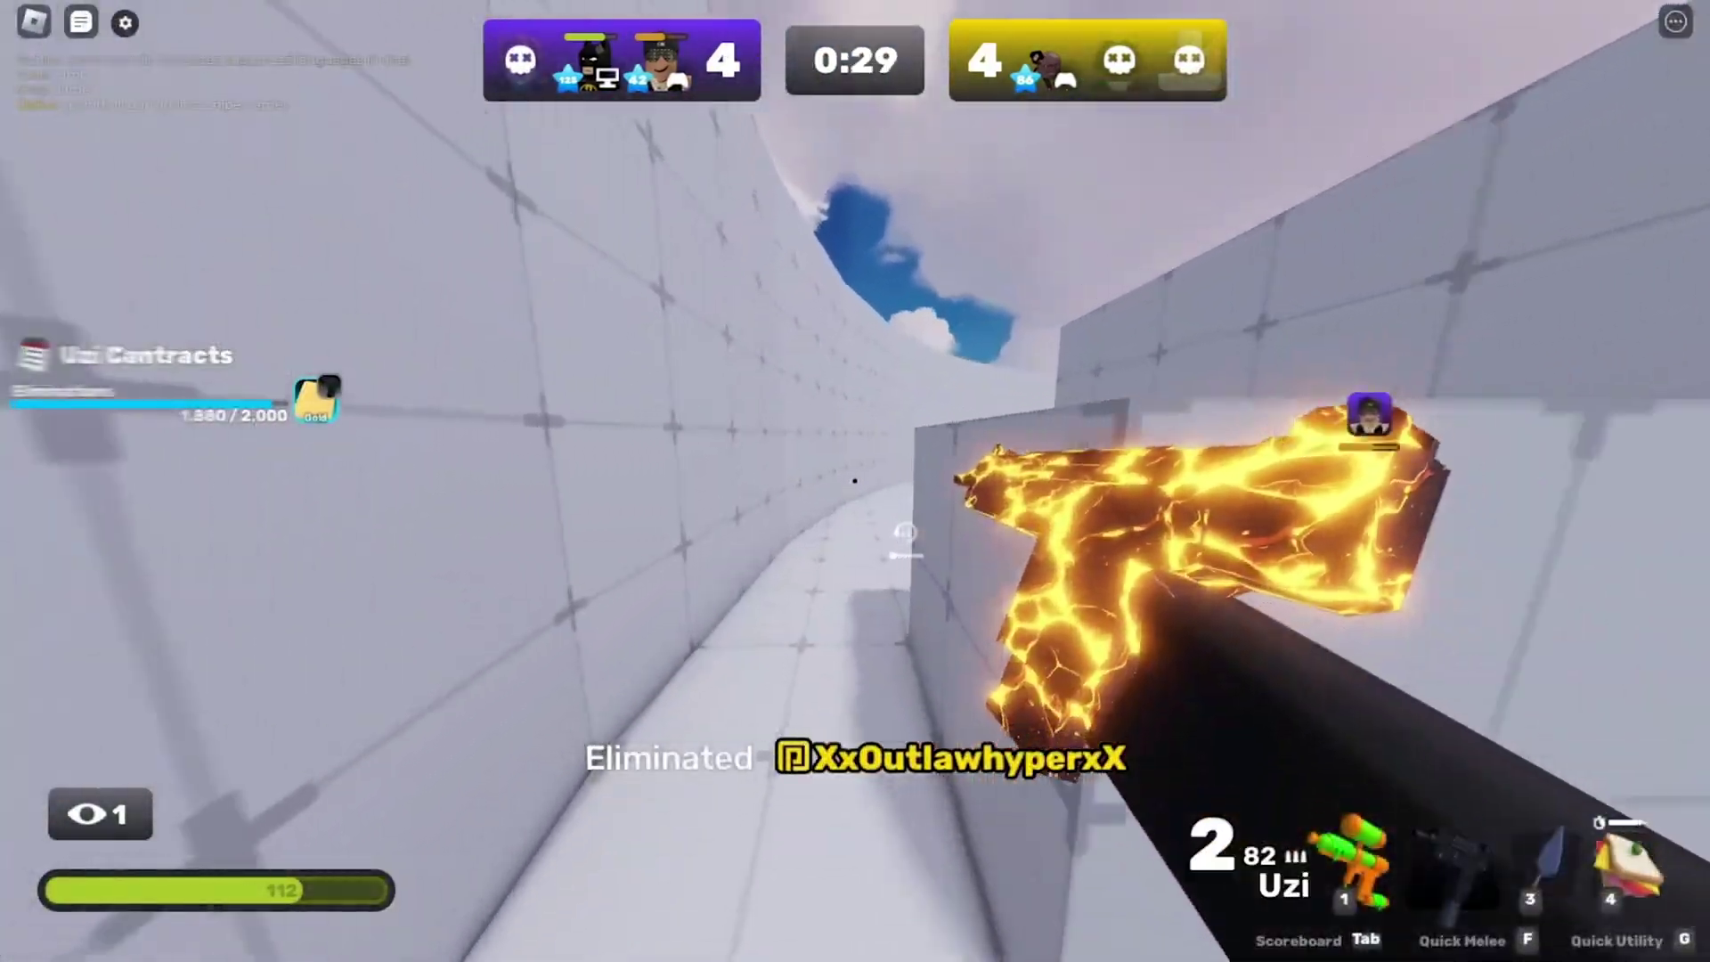
pyautogui.press('3')
pyautogui.press('1')
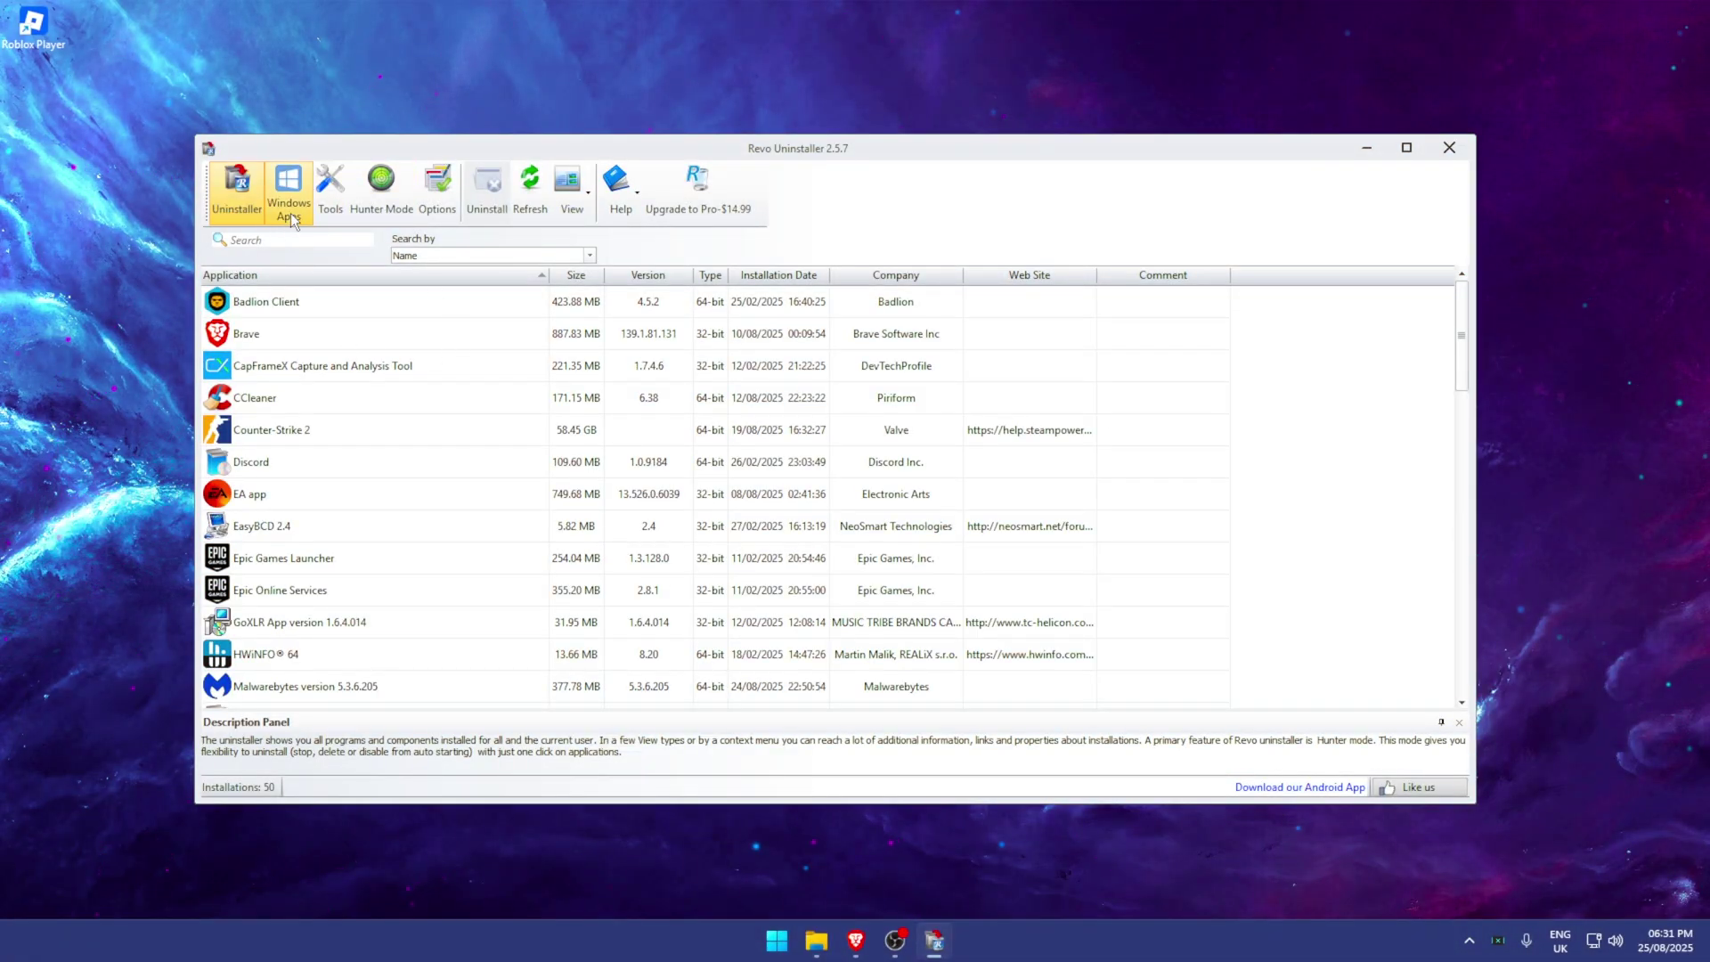
pyautogui.click(289, 196)
pyautogui.scroll(-2, 393, 570)
pyautogui.scroll(2, 354, 597)
pyautogui.scroll(-2, 355, 601)
pyautogui.scroll(2, 355, 608)
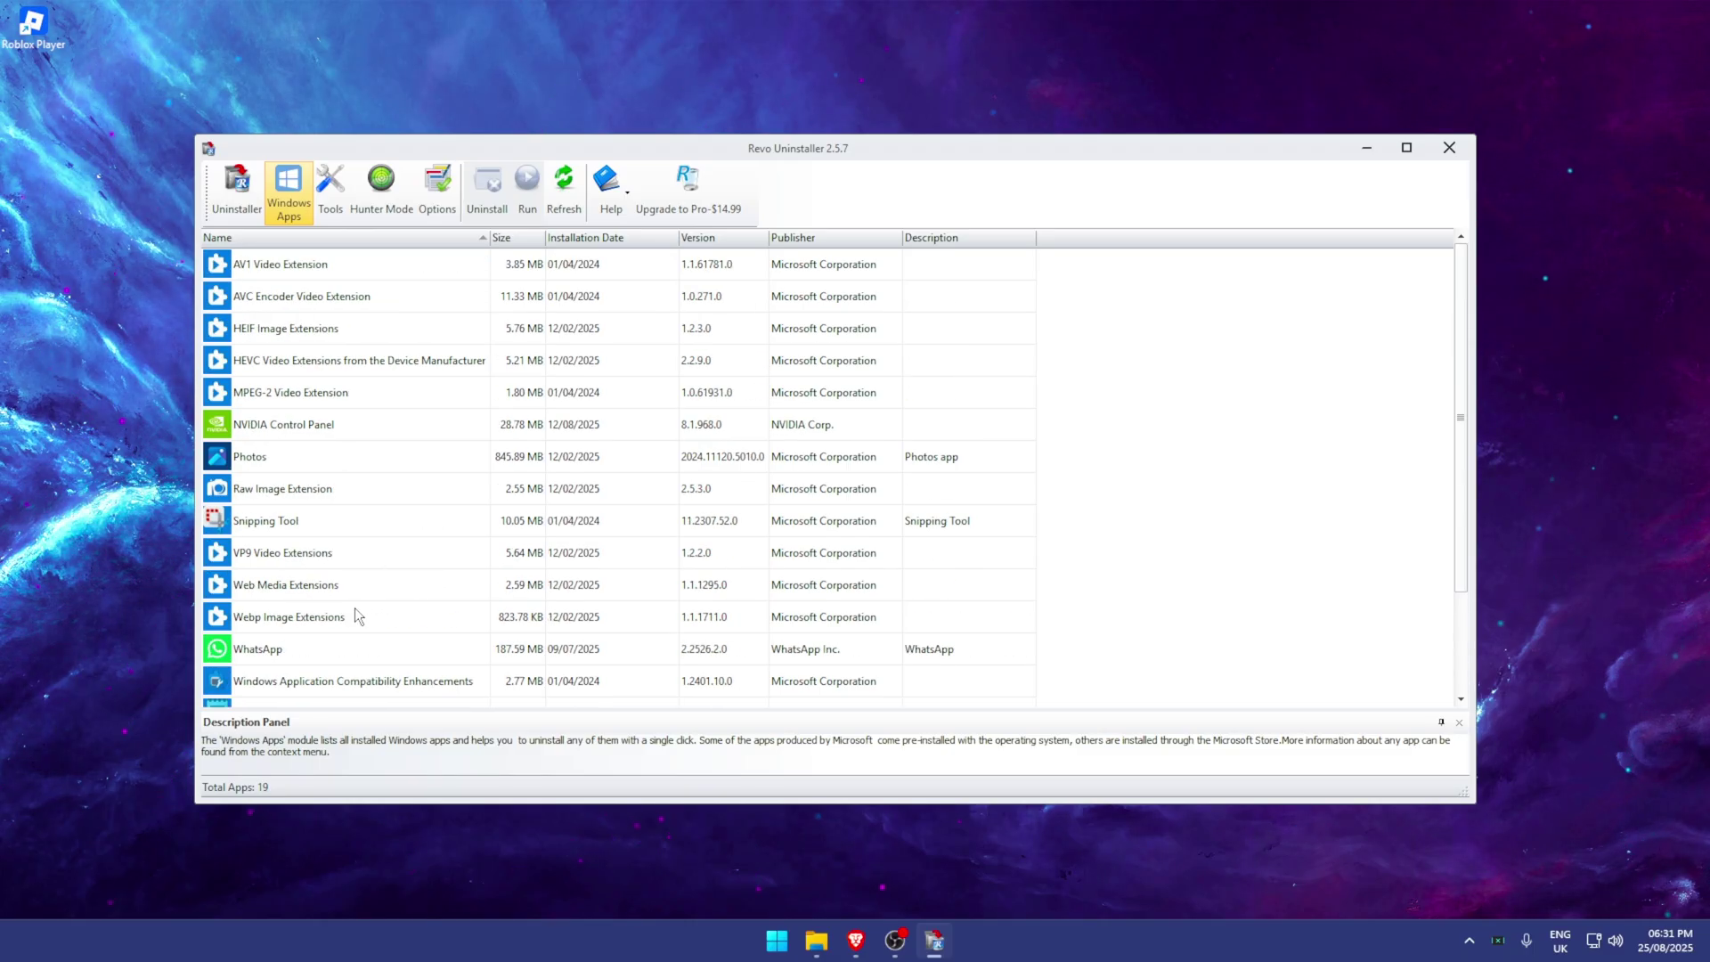
pyautogui.scroll(-2, 355, 608)
pyautogui.scroll(2, 1350, 629)
pyautogui.scroll(-2, 1311, 638)
pyautogui.rightClick(302, 682)
pyautogui.click(303, 681)
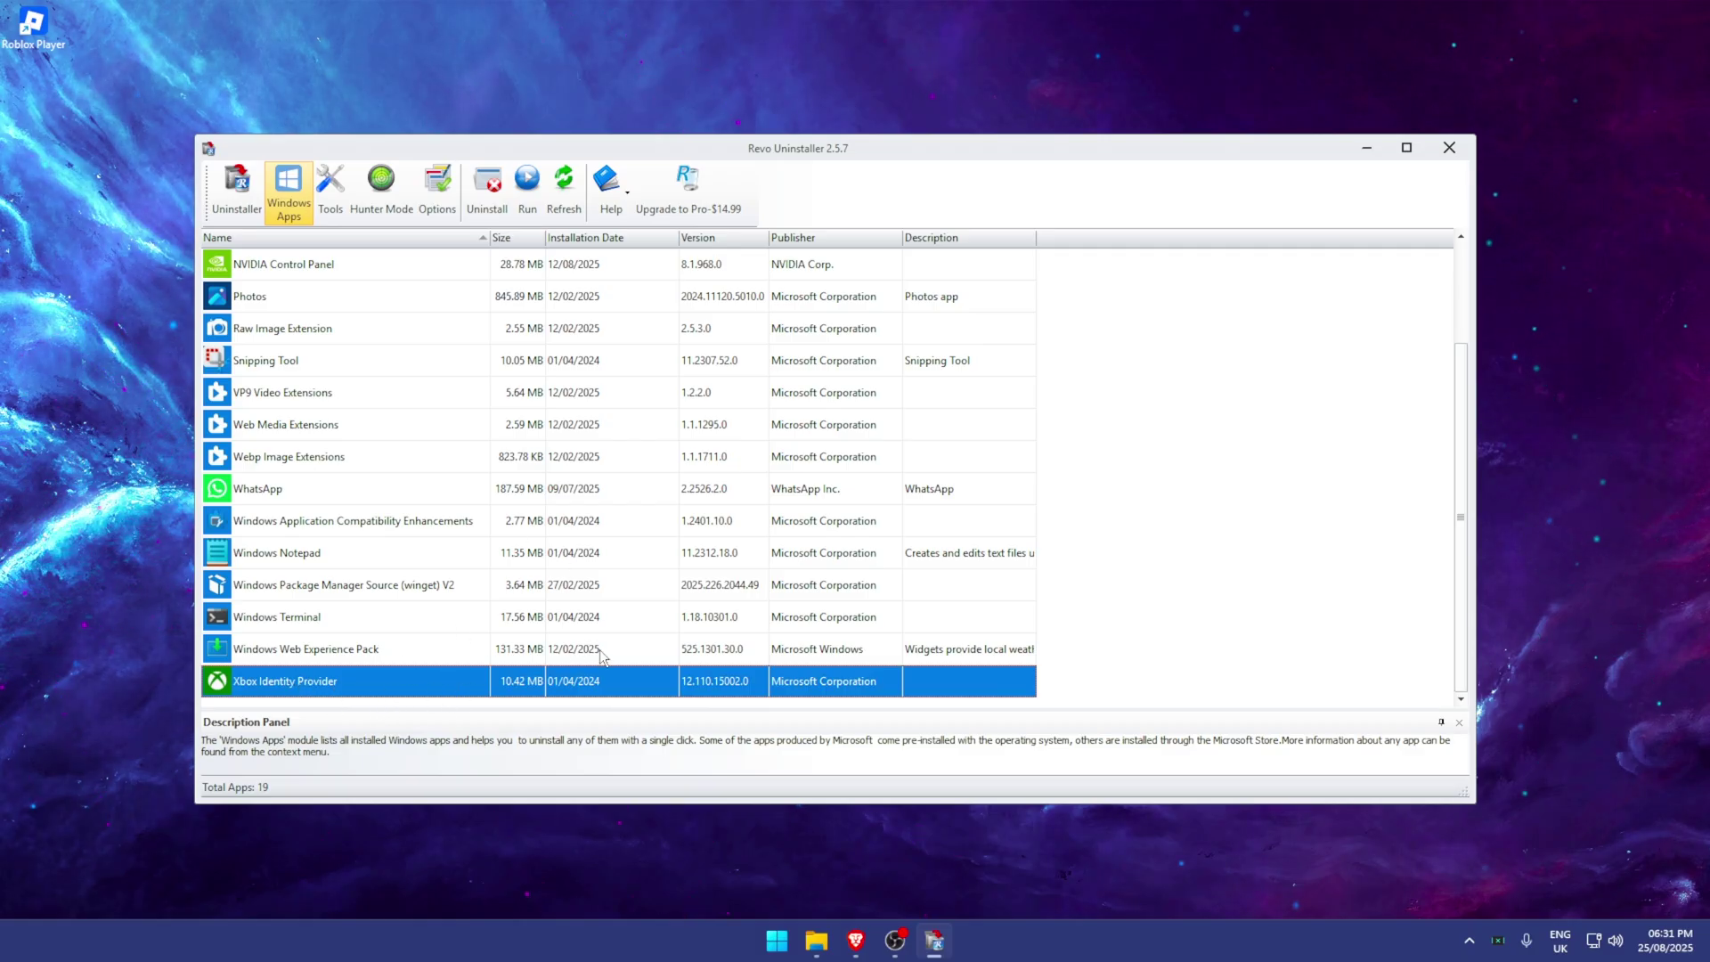
pyautogui.scroll(2, 601, 659)
pyautogui.rightClick(290, 521)
pyautogui.click(323, 553)
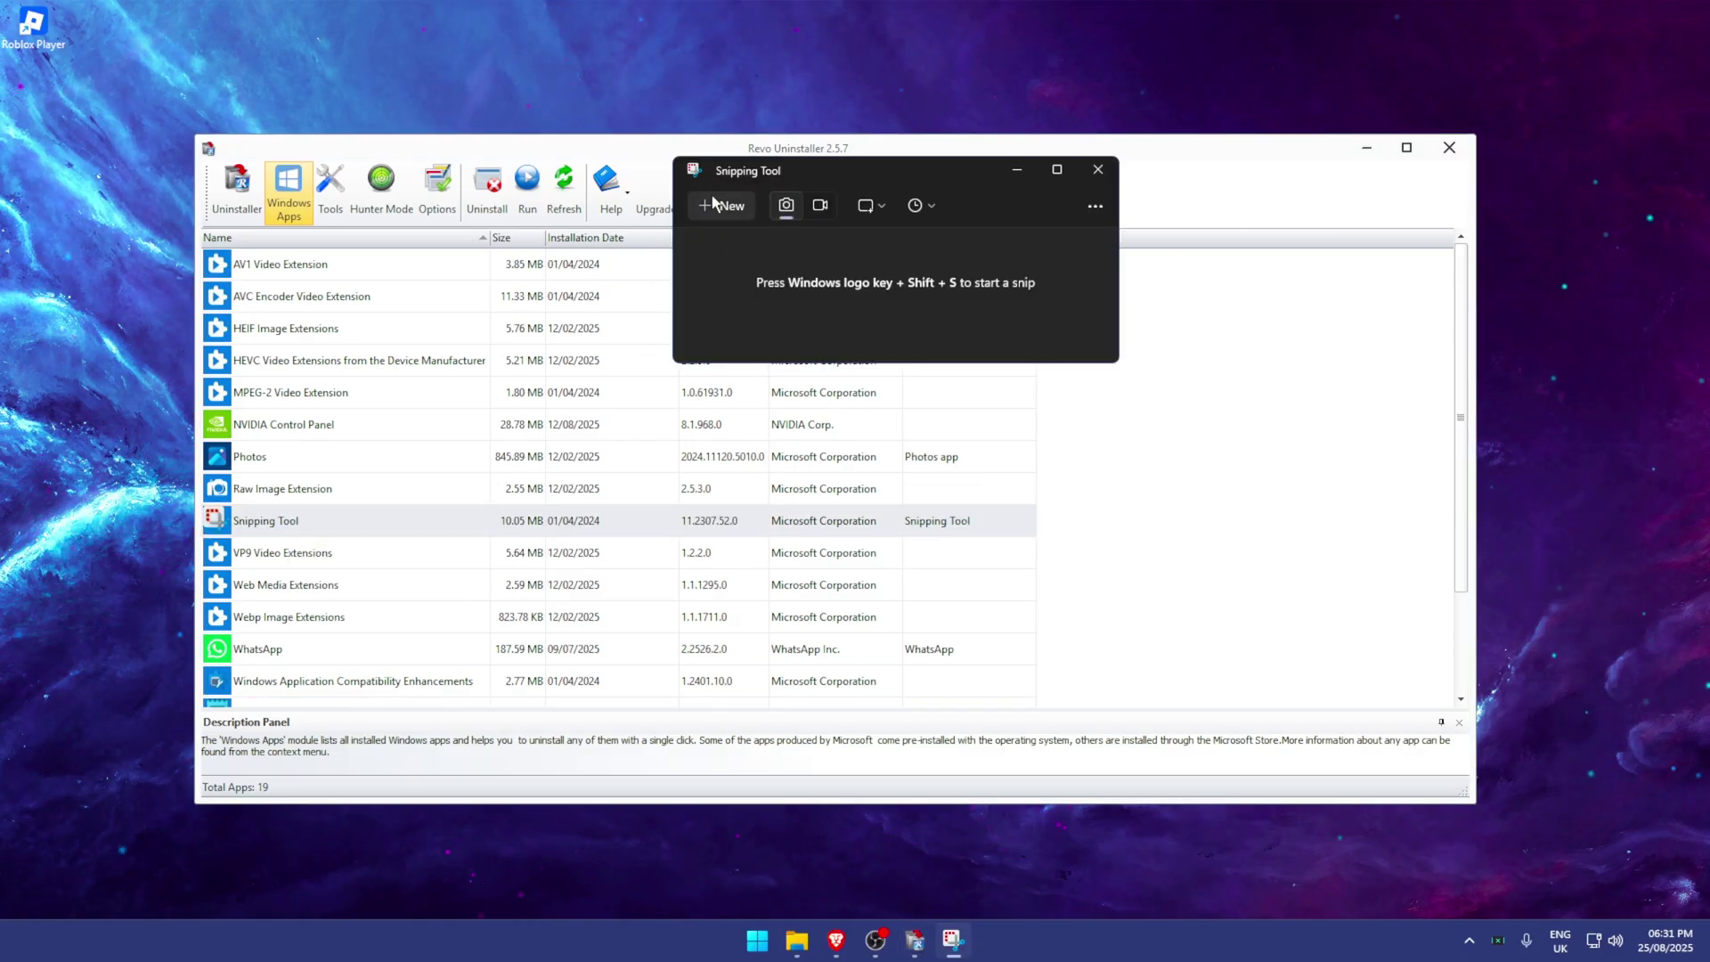
pyautogui.click(1098, 169)
pyautogui.click(239, 210)
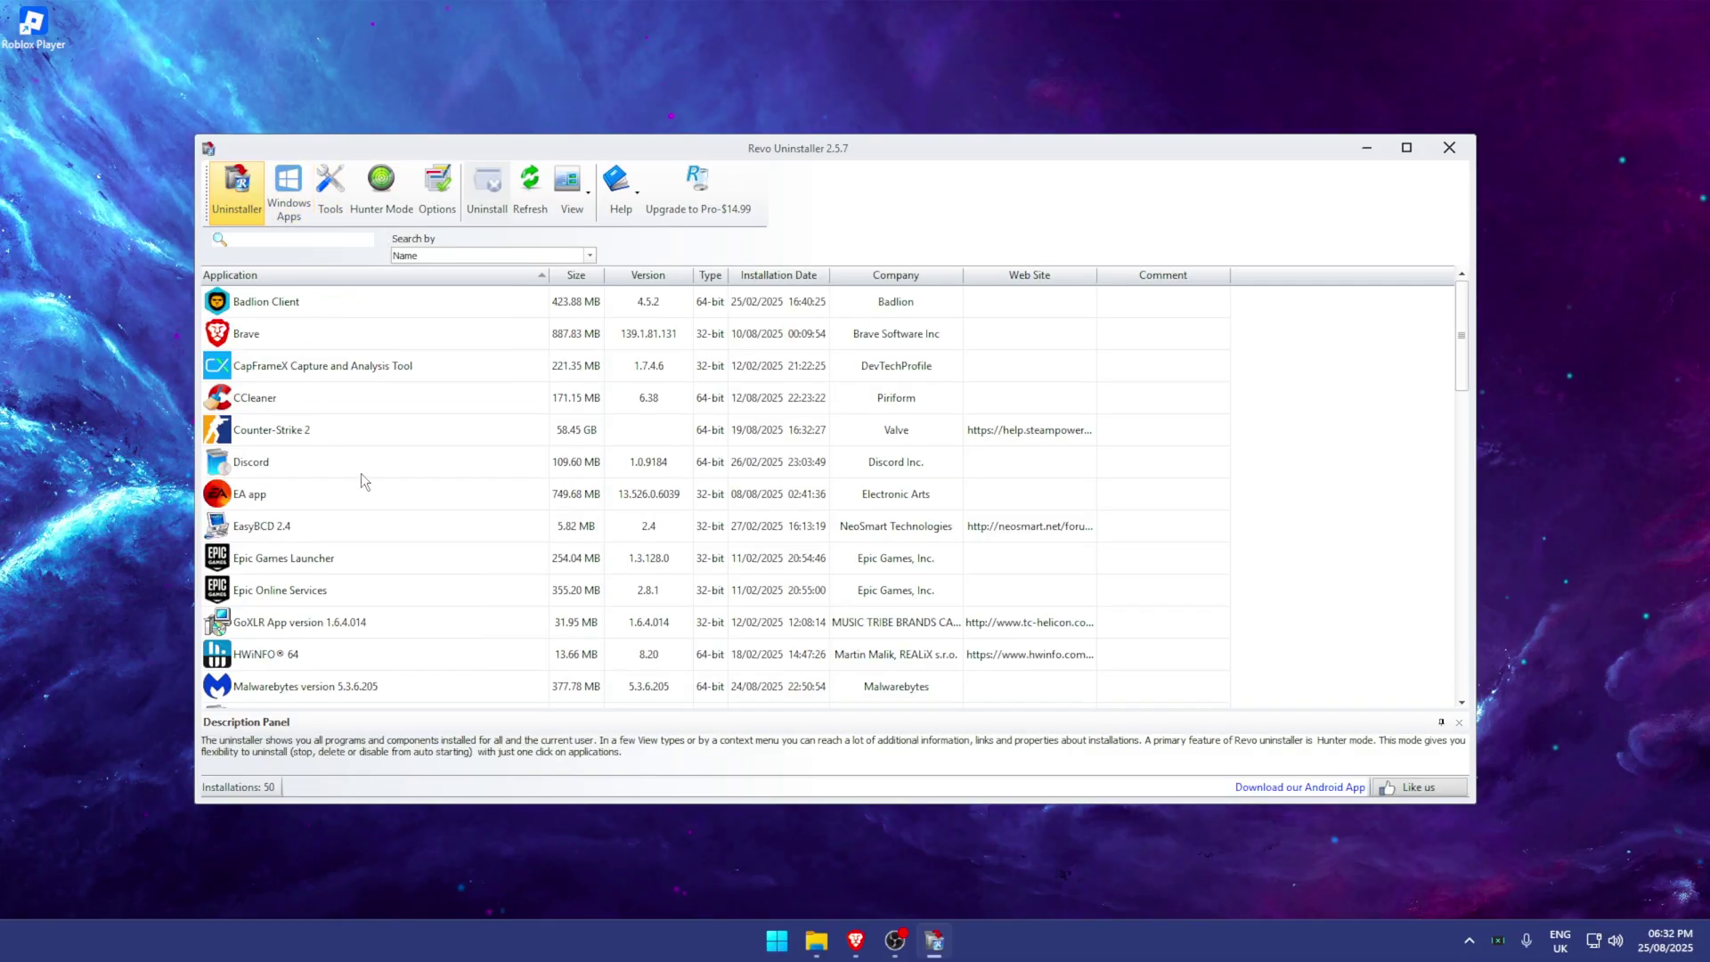
# - Browse the programs list, selecting VALORANT and skate. but leaving skate. installed
pyautogui.scroll(-12, 394, 486)
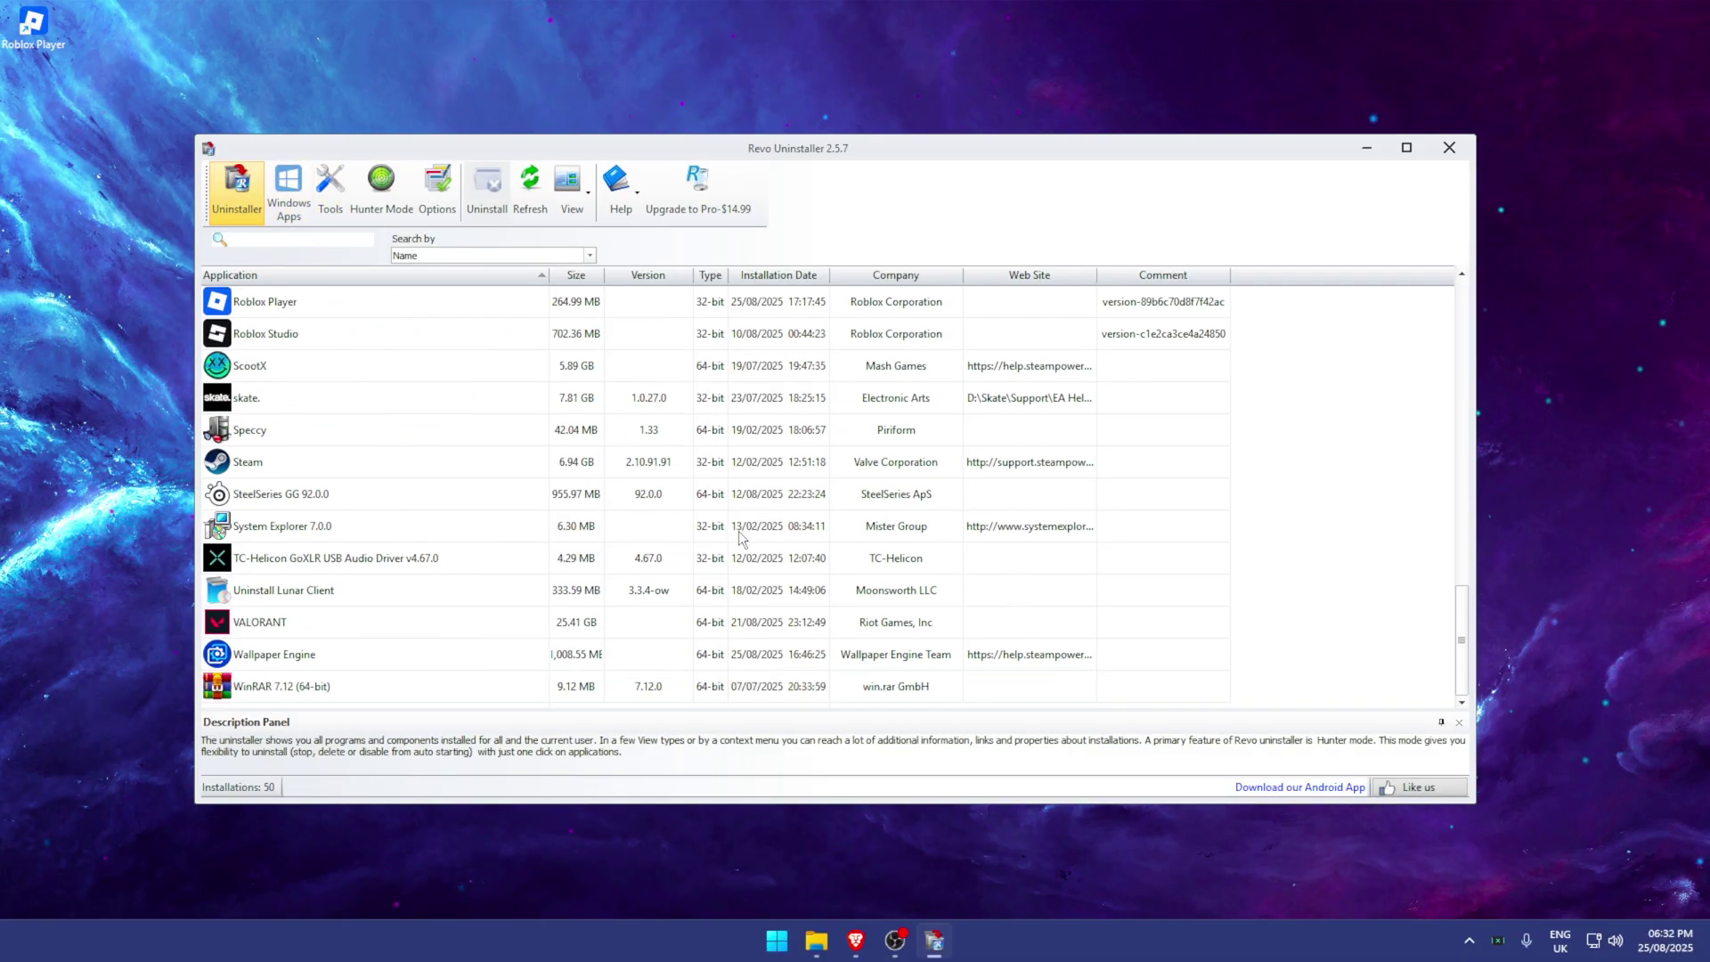
pyautogui.scroll(5, 739, 538)
pyautogui.scroll(-5, 558, 552)
pyautogui.click(372, 630)
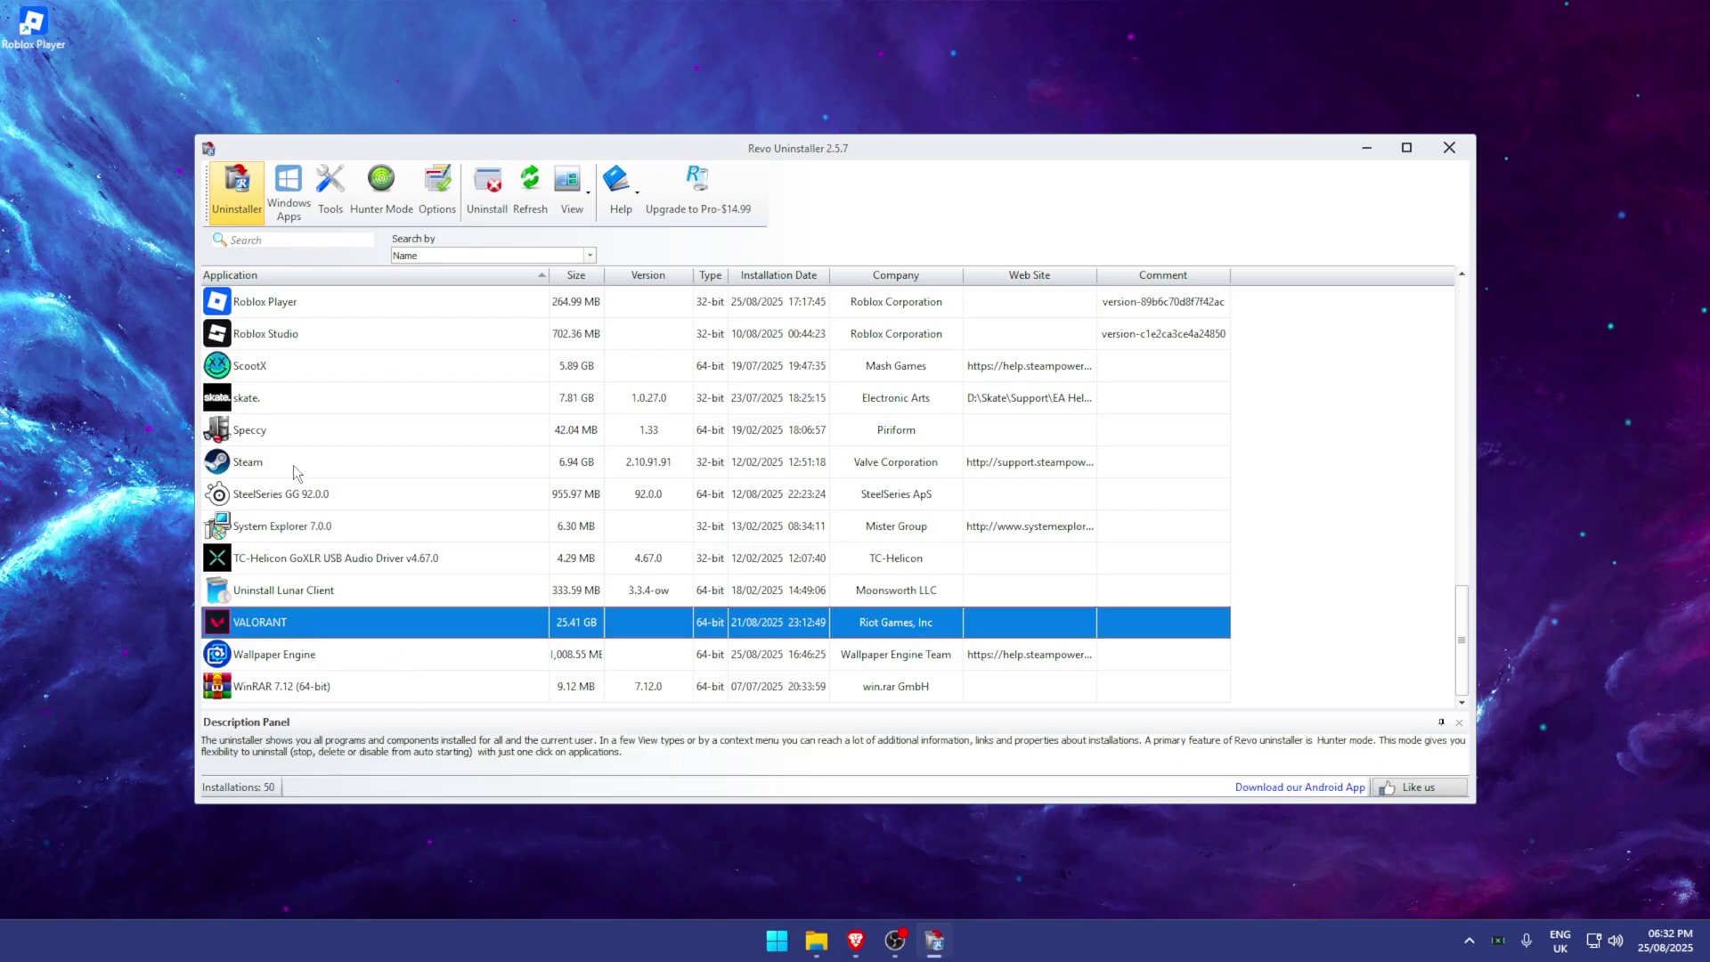
pyautogui.scroll(1, 293, 462)
pyautogui.click(246, 499)
pyautogui.rightClick(246, 502)
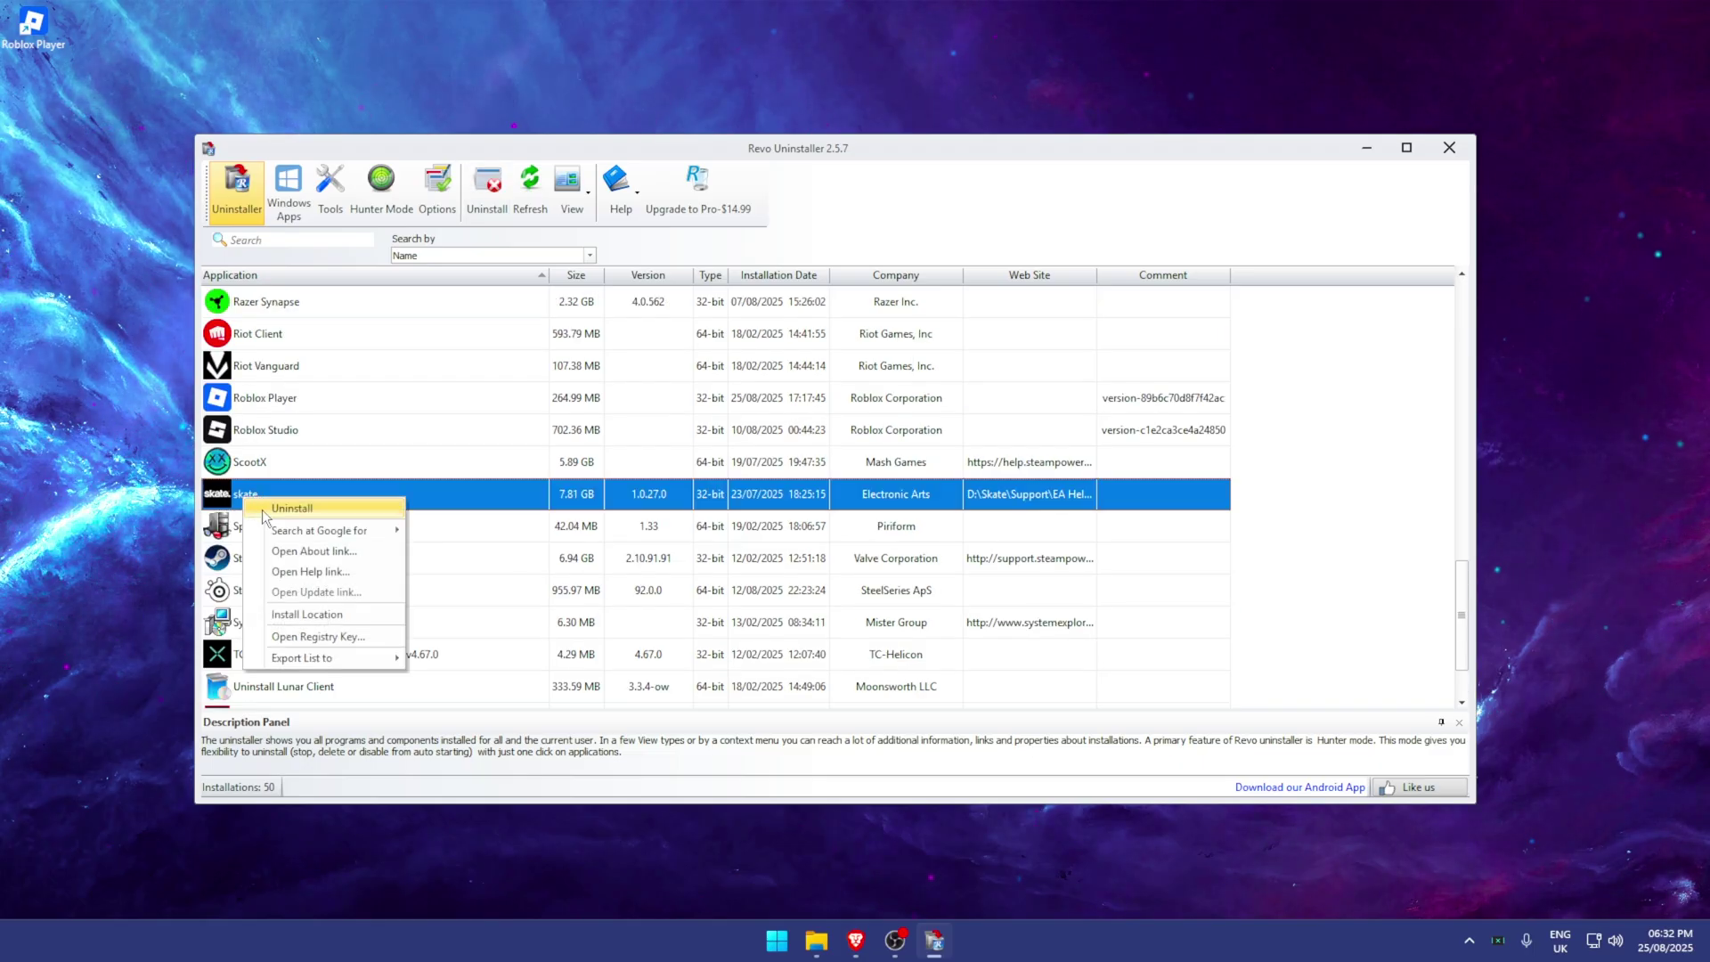
pyautogui.press('Escape')
# - Open the uninstall options for Counter-Strike 2
pyautogui.scroll(11, 304, 510)
pyautogui.click(285, 429)
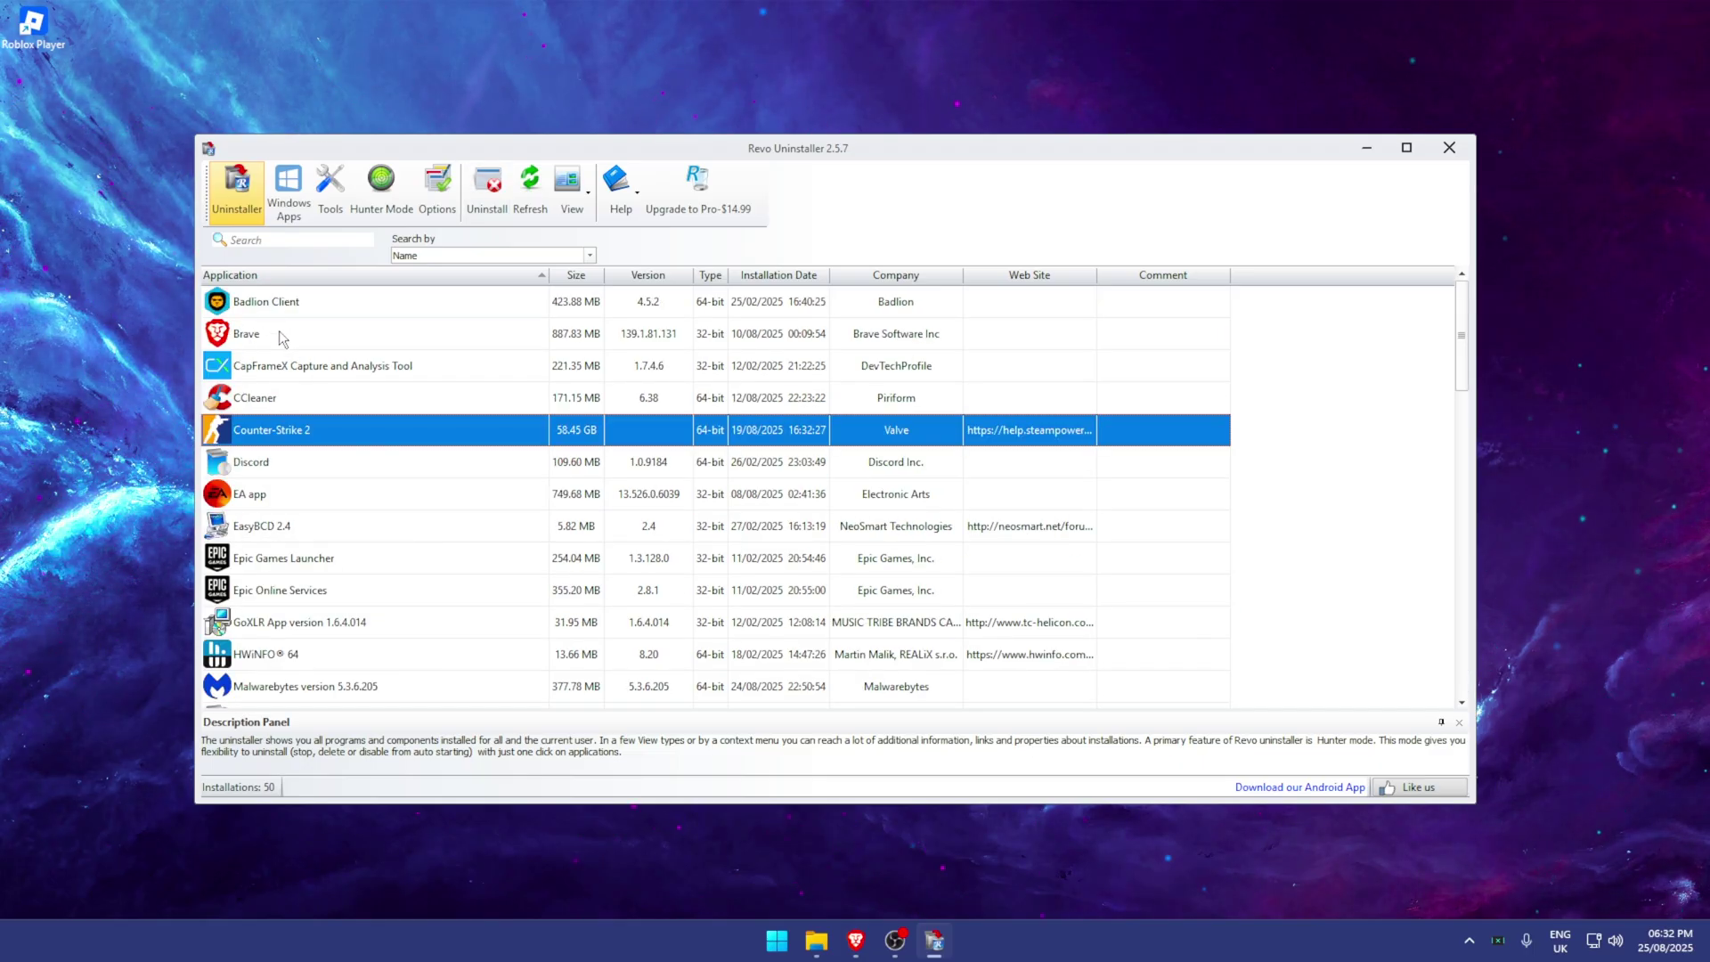
pyautogui.rightClick(307, 425)
# - Uninstall Counter-Strike 2 without a restore point, confirming the removal in Steam
pyautogui.click(338, 441)
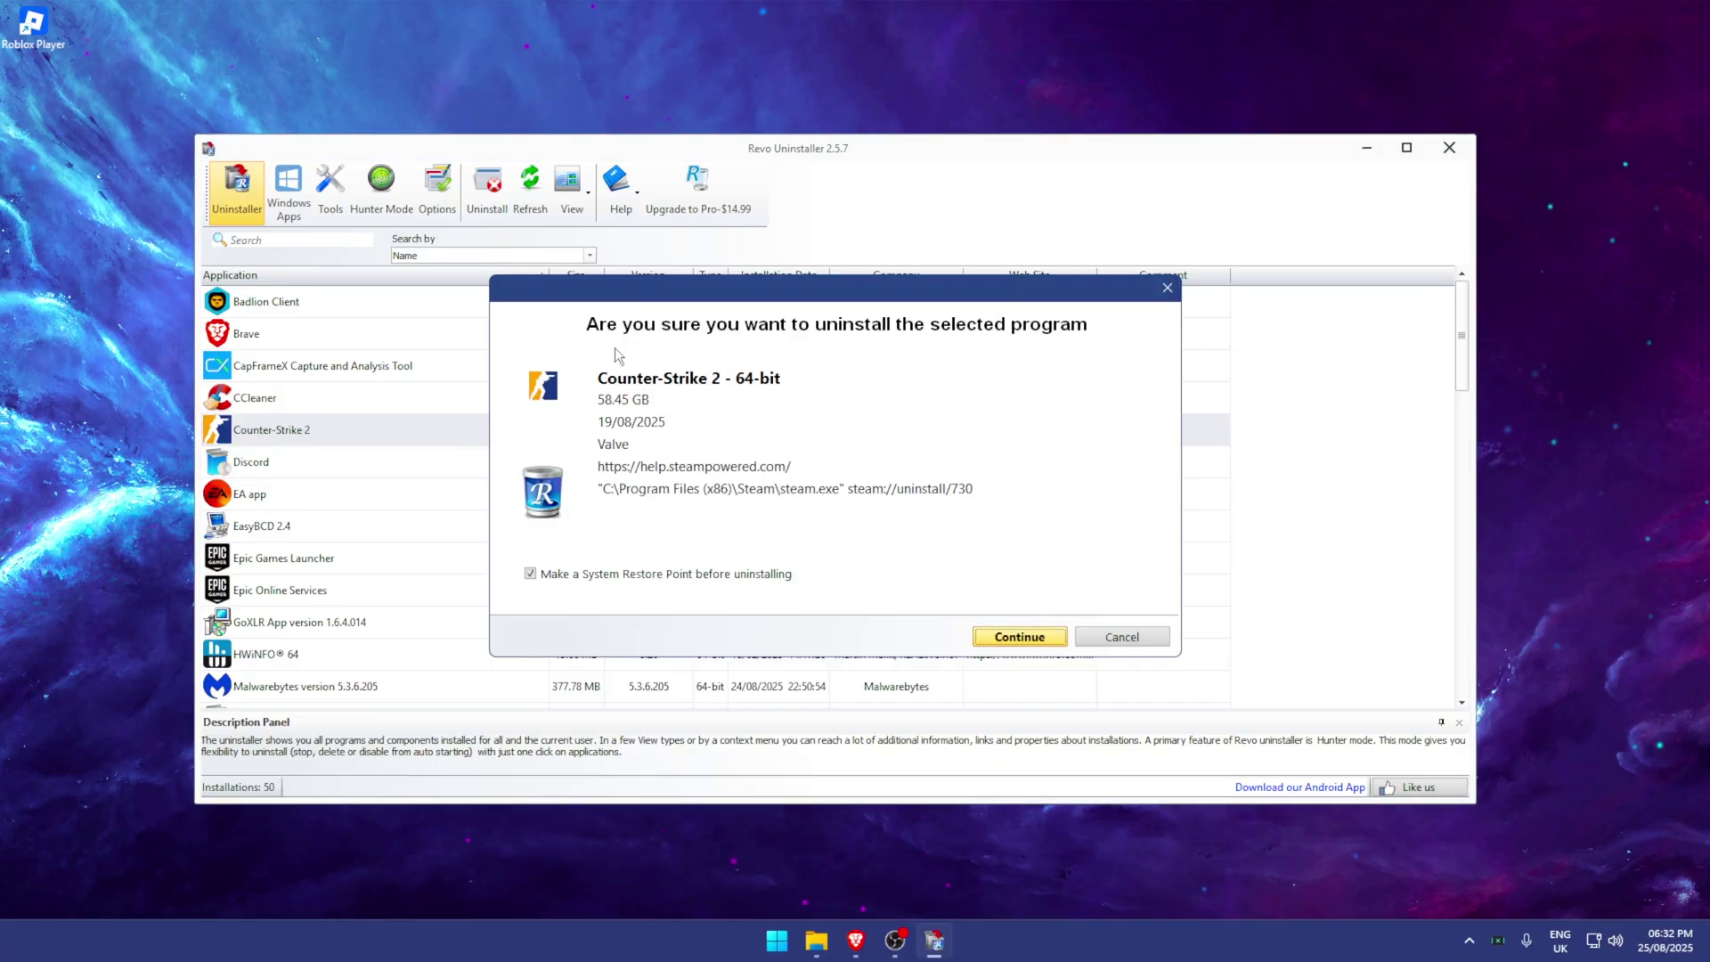
pyautogui.click(554, 575)
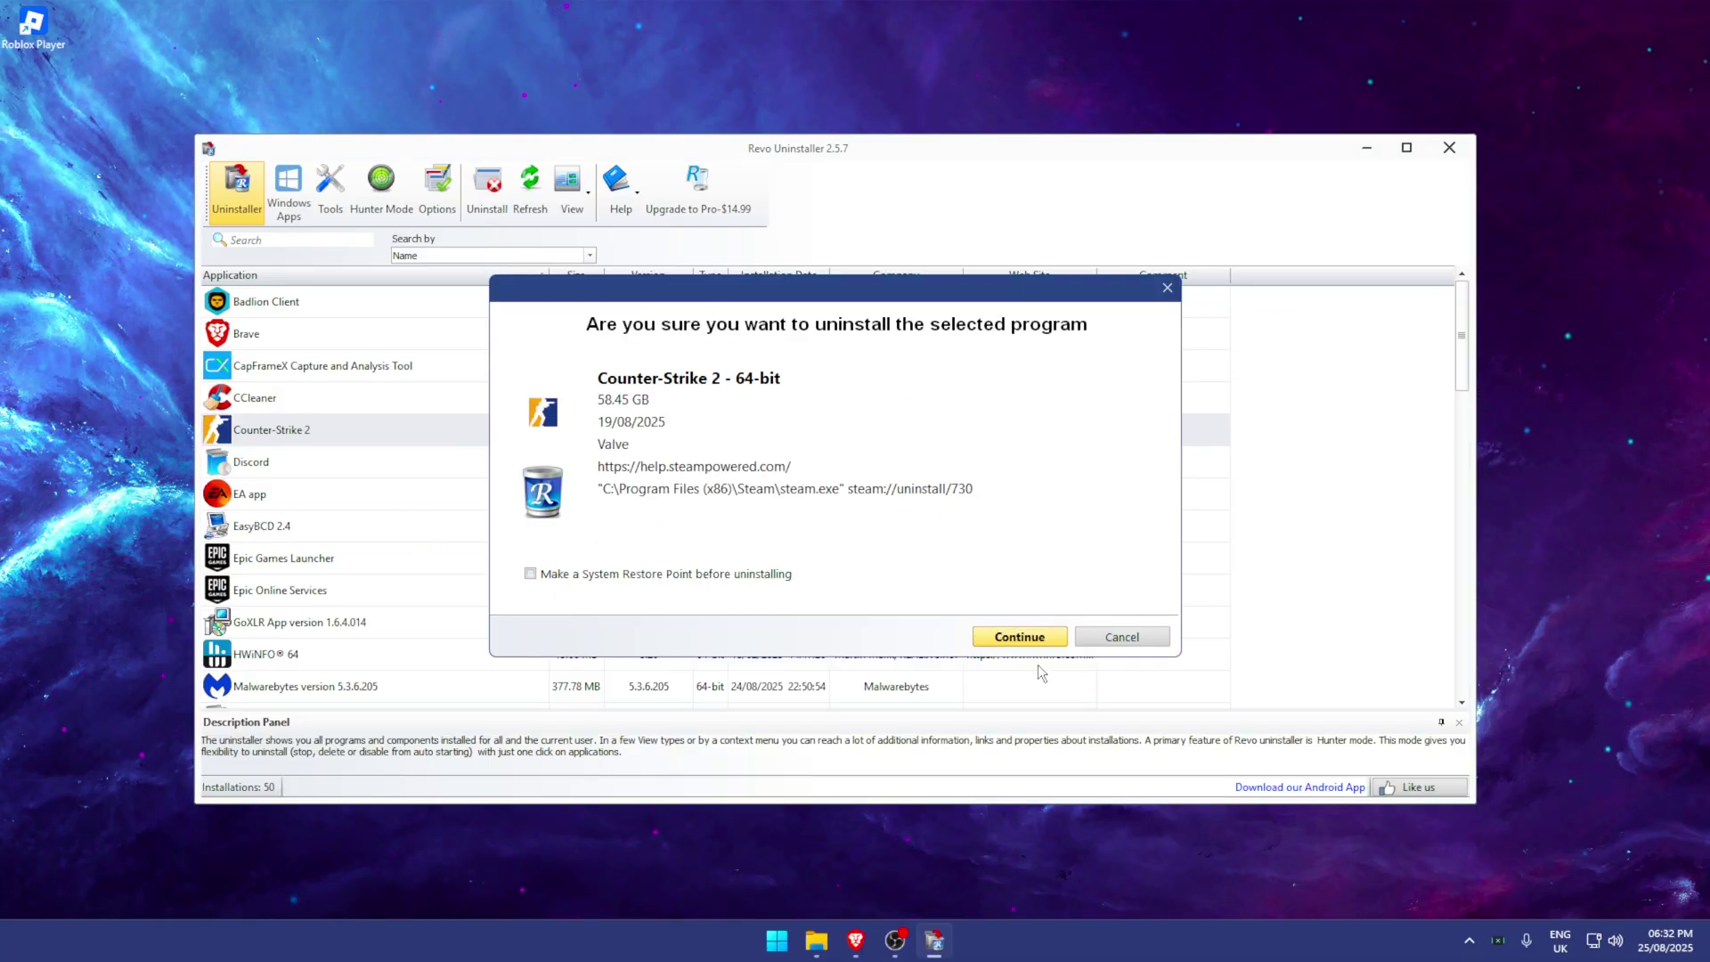
pyautogui.click(1020, 637)
pyautogui.moveTo(1095, 381); pyautogui.dragTo(1376, 430)
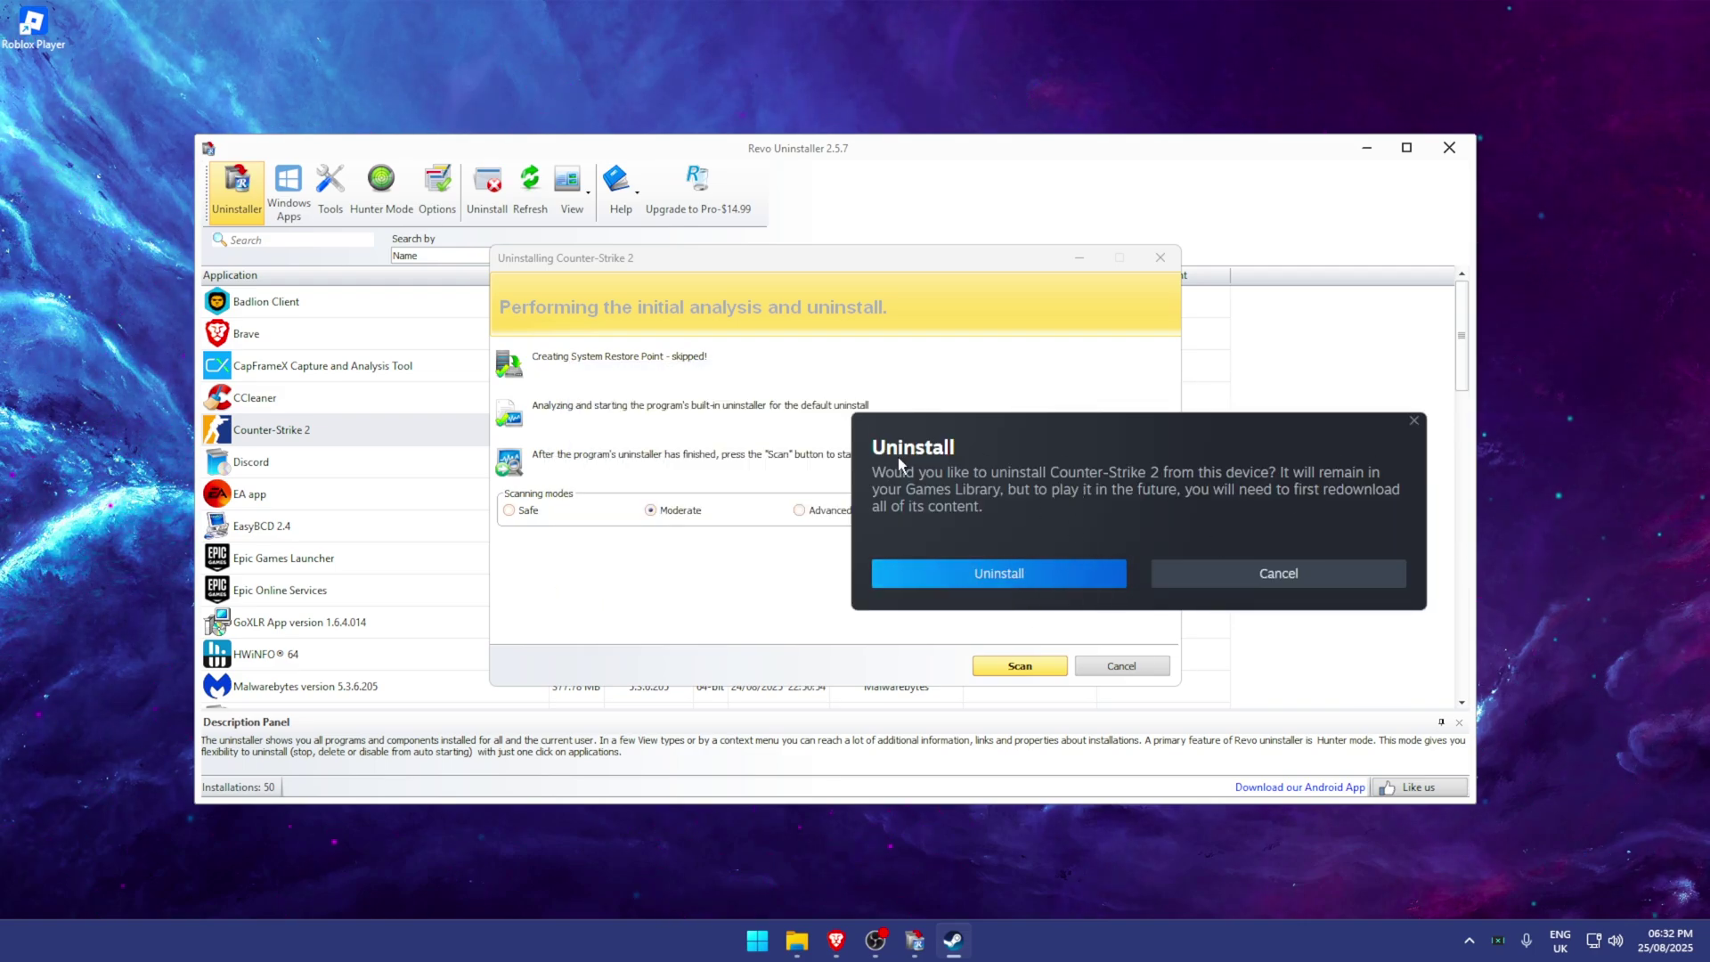
pyautogui.click(986, 575)
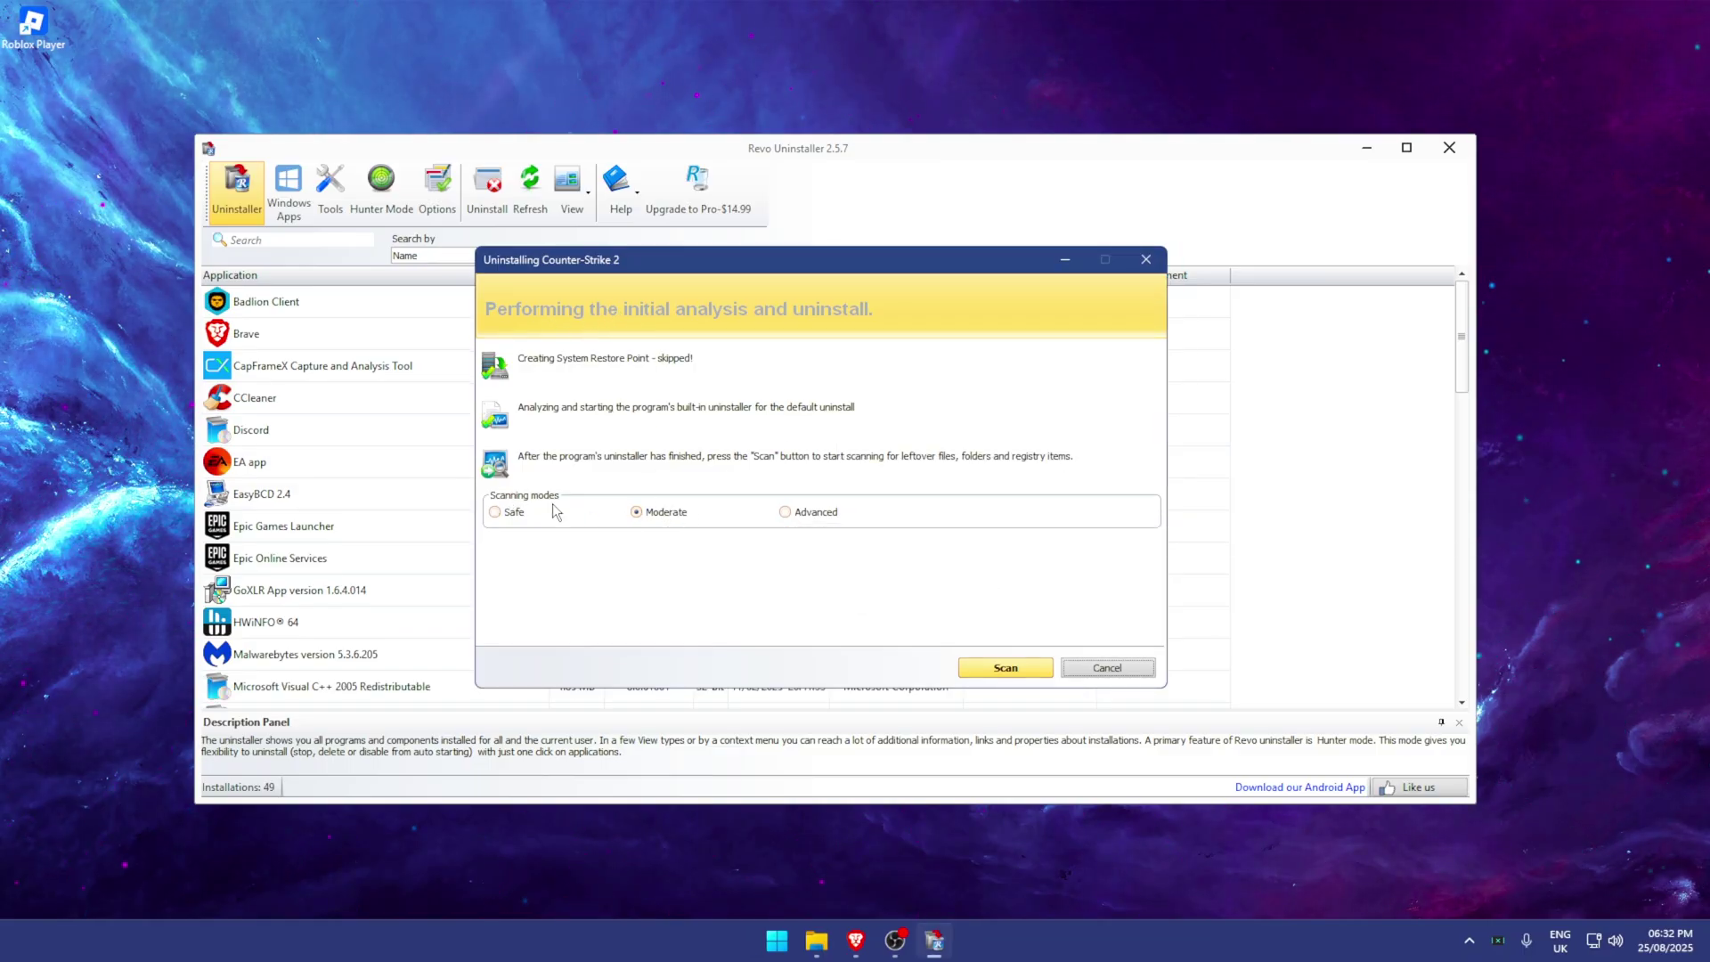
# - Scan for leftover files and registry entries and review the results
pyautogui.click(1007, 668)
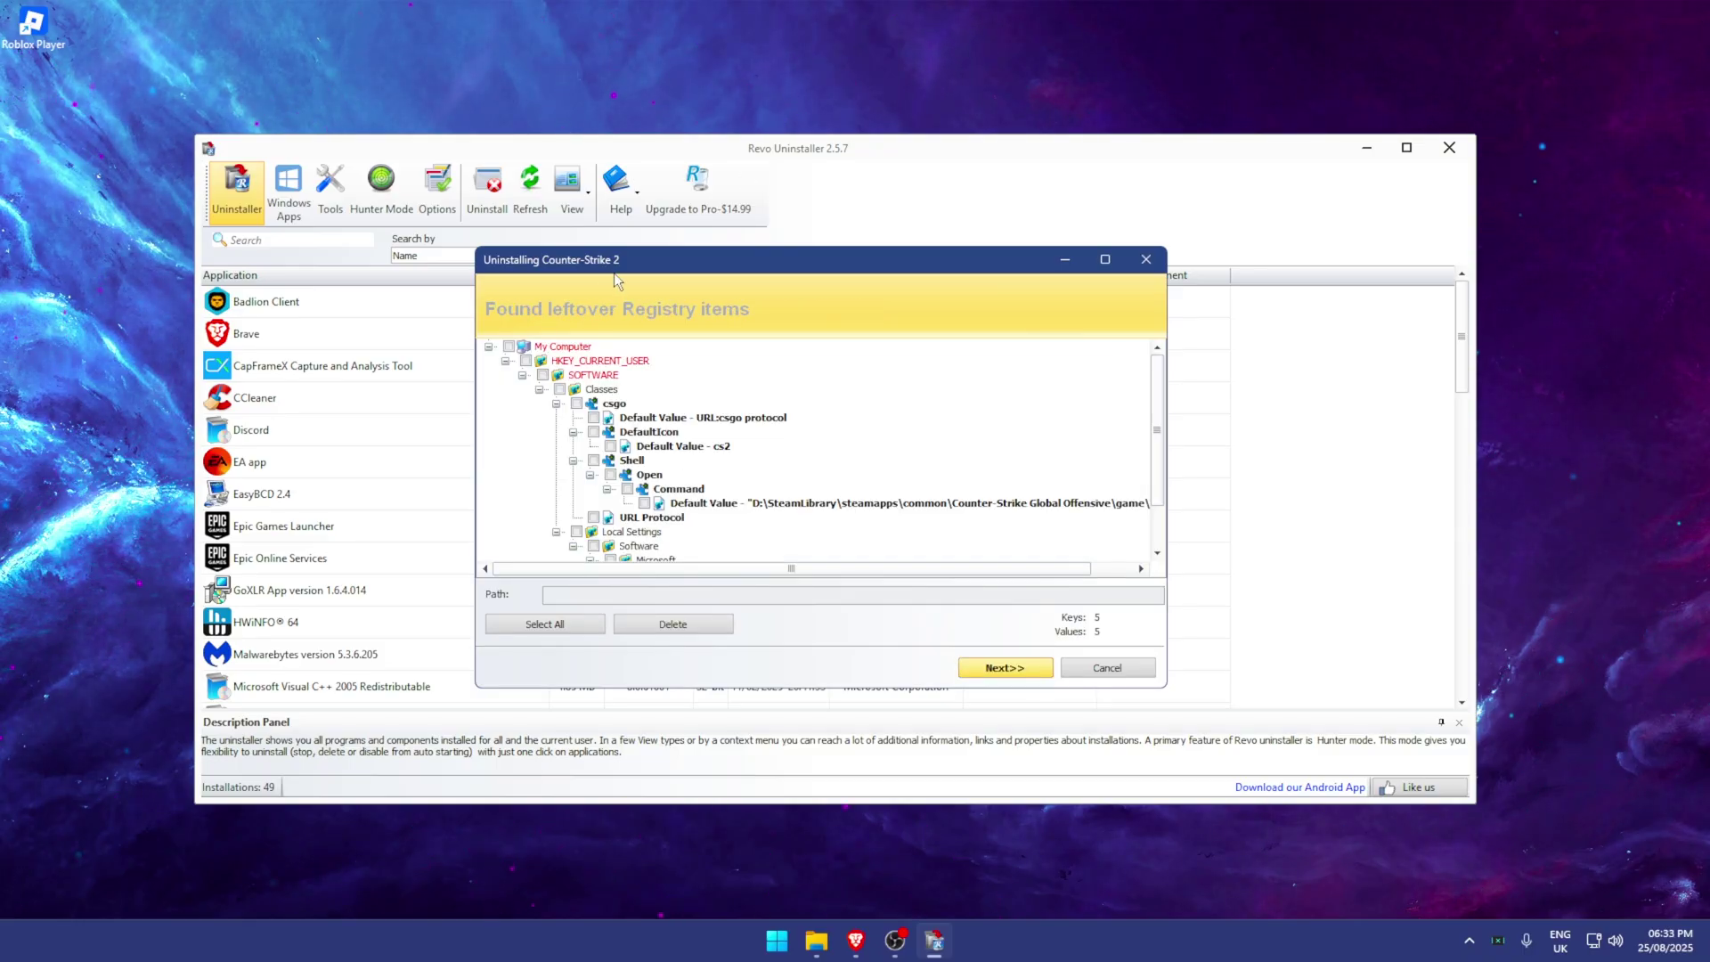
pyautogui.scroll(-2, 726, 471)
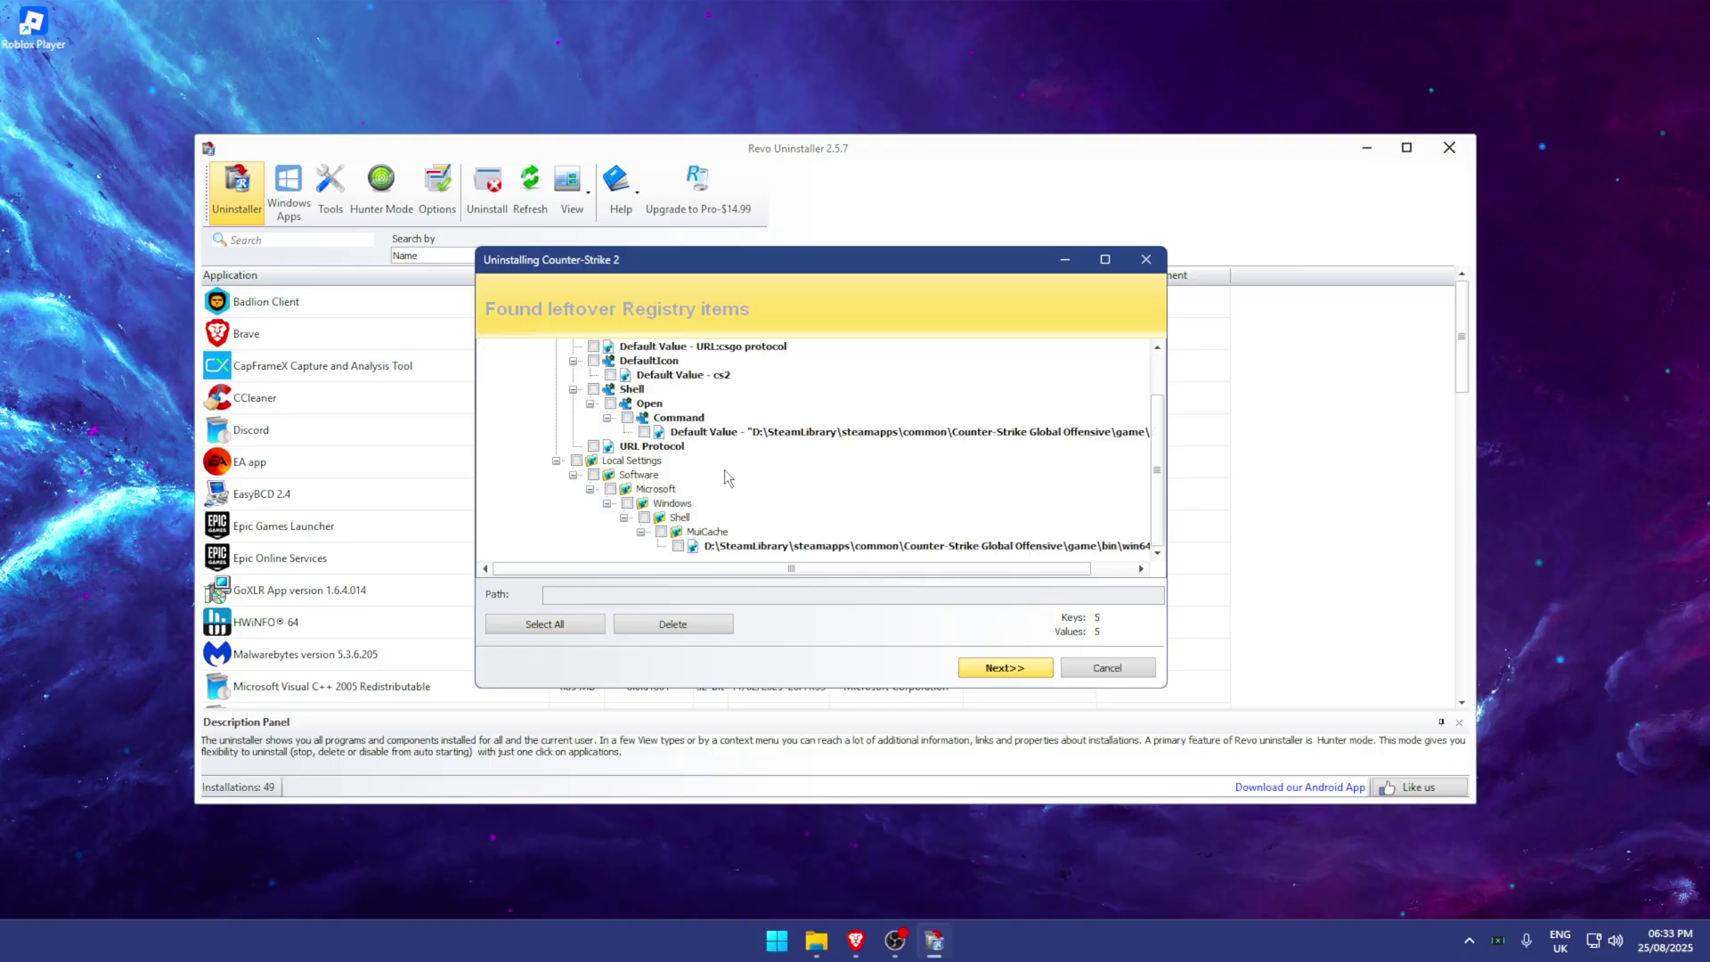
pyautogui.scroll(2, 829, 525)
pyautogui.scroll(-2, 882, 487)
pyautogui.scroll(2, 894, 430)
pyautogui.scroll(-2, 965, 452)
pyautogui.scroll(2, 1025, 428)
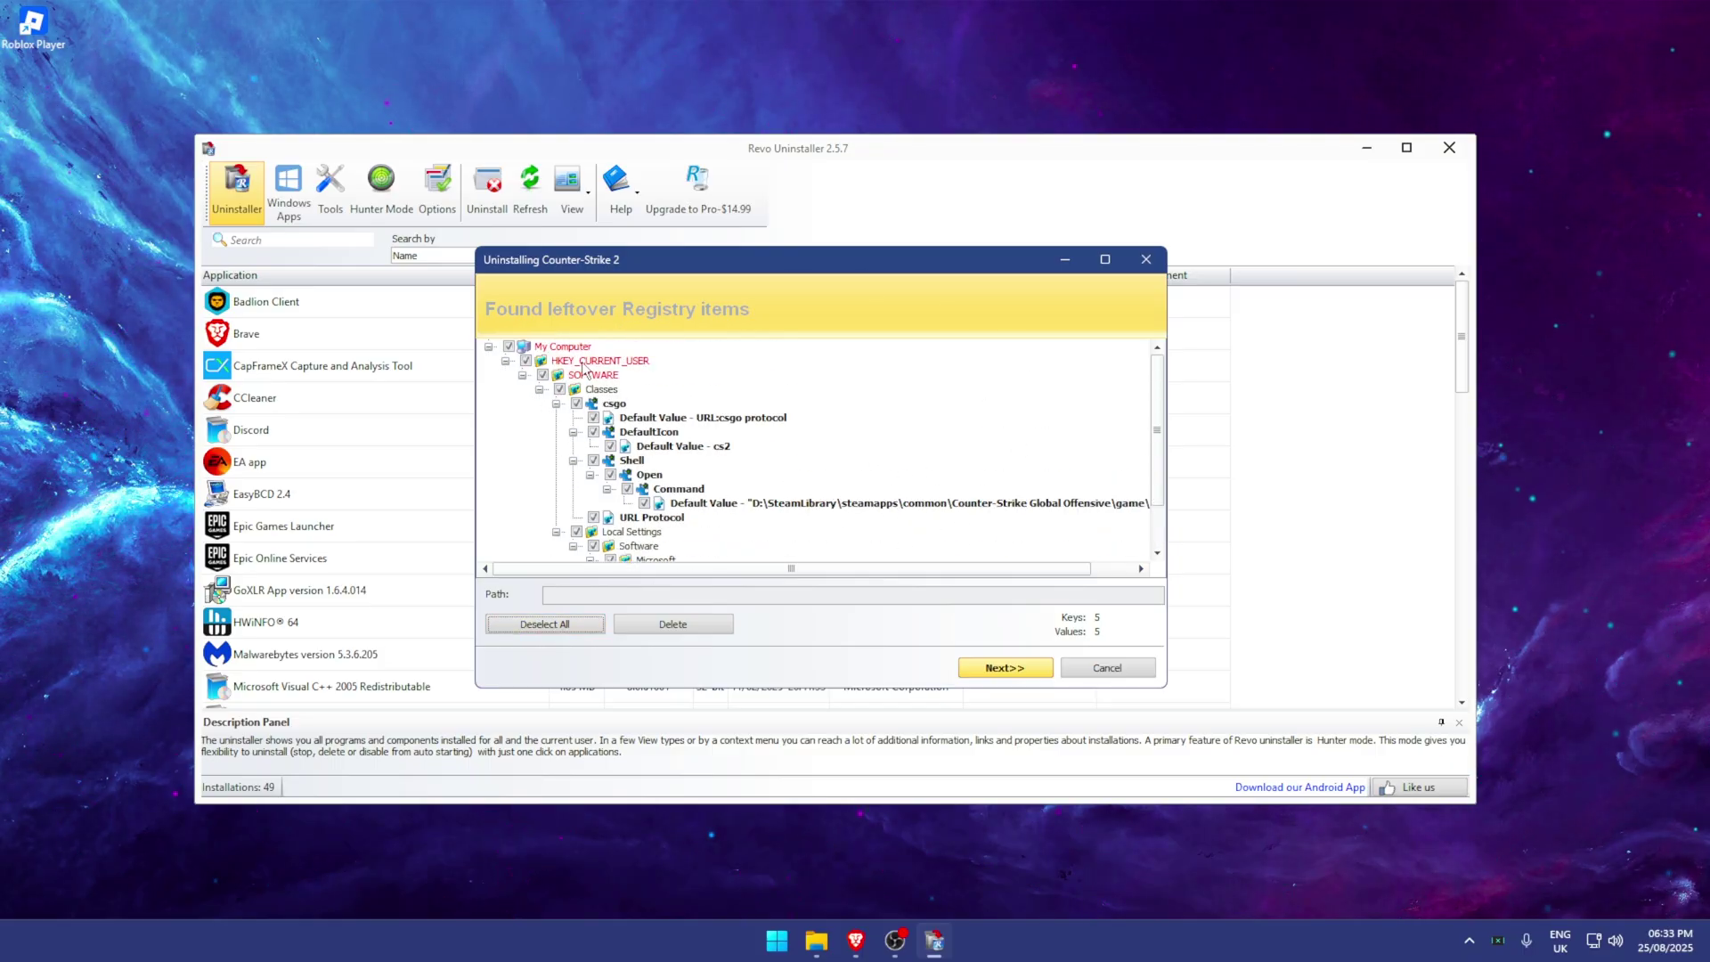
pyautogui.scroll(-2, 583, 382)
# - Skip the registry cleanup, mark all leftover files, and finish without deleting them
pyautogui.click(1005, 667)
pyautogui.click(882, 515)
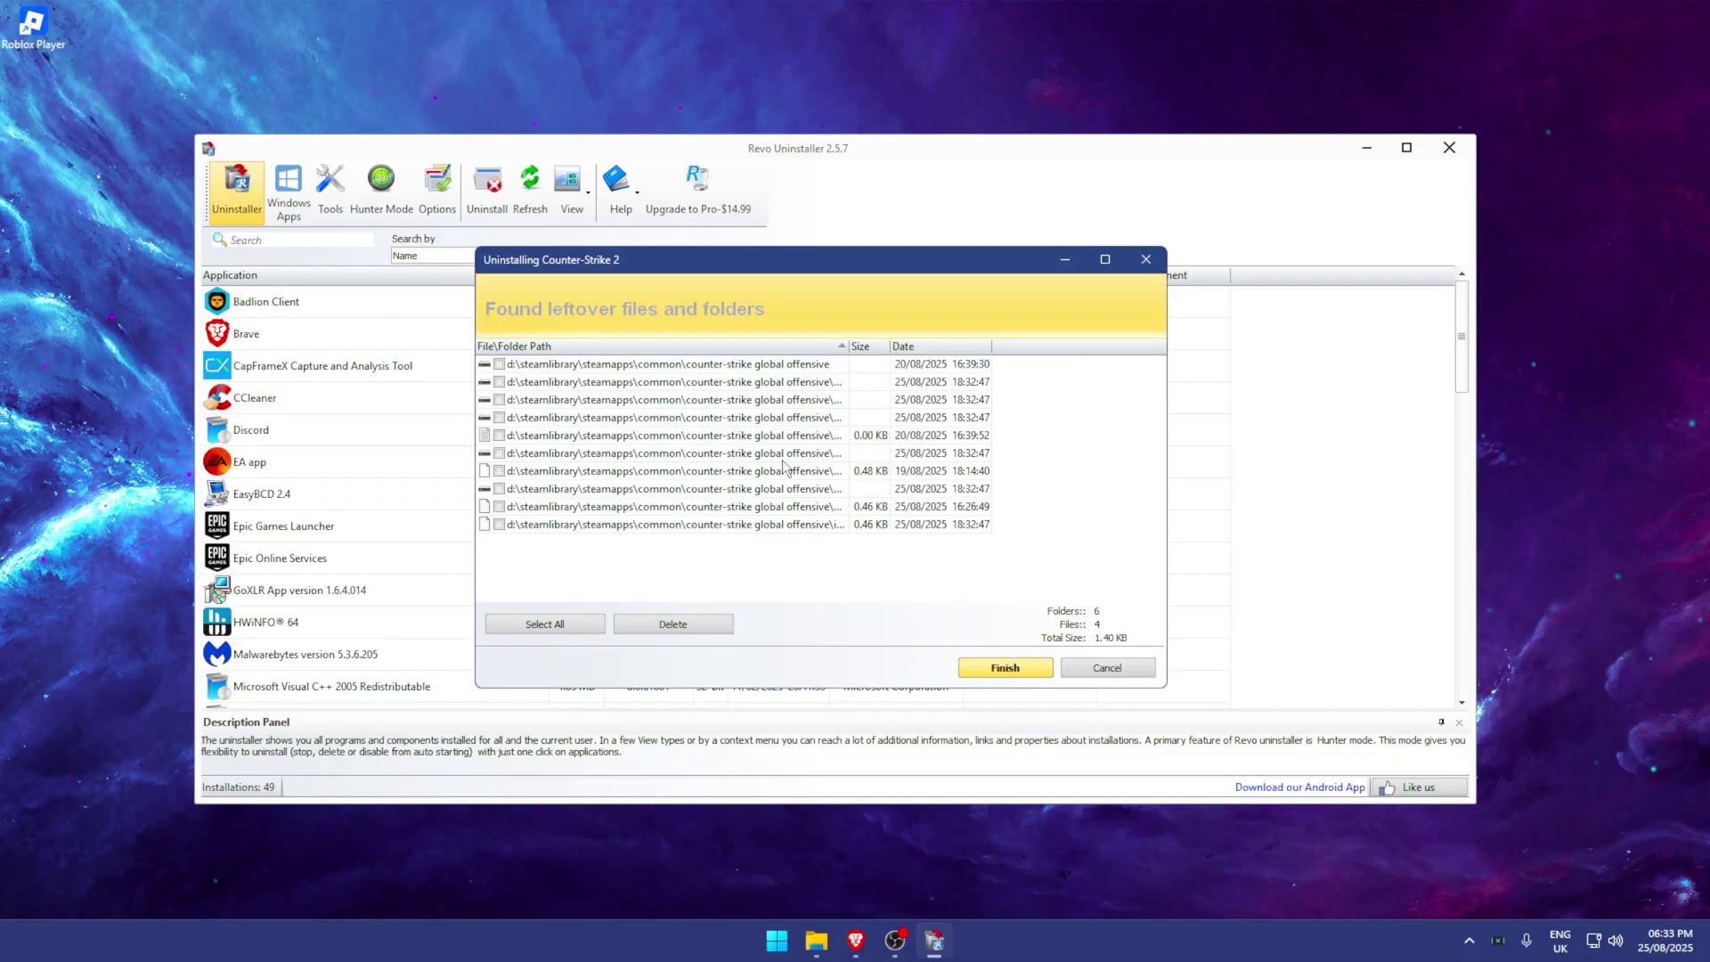
pyautogui.click(564, 622)
pyautogui.click(1002, 666)
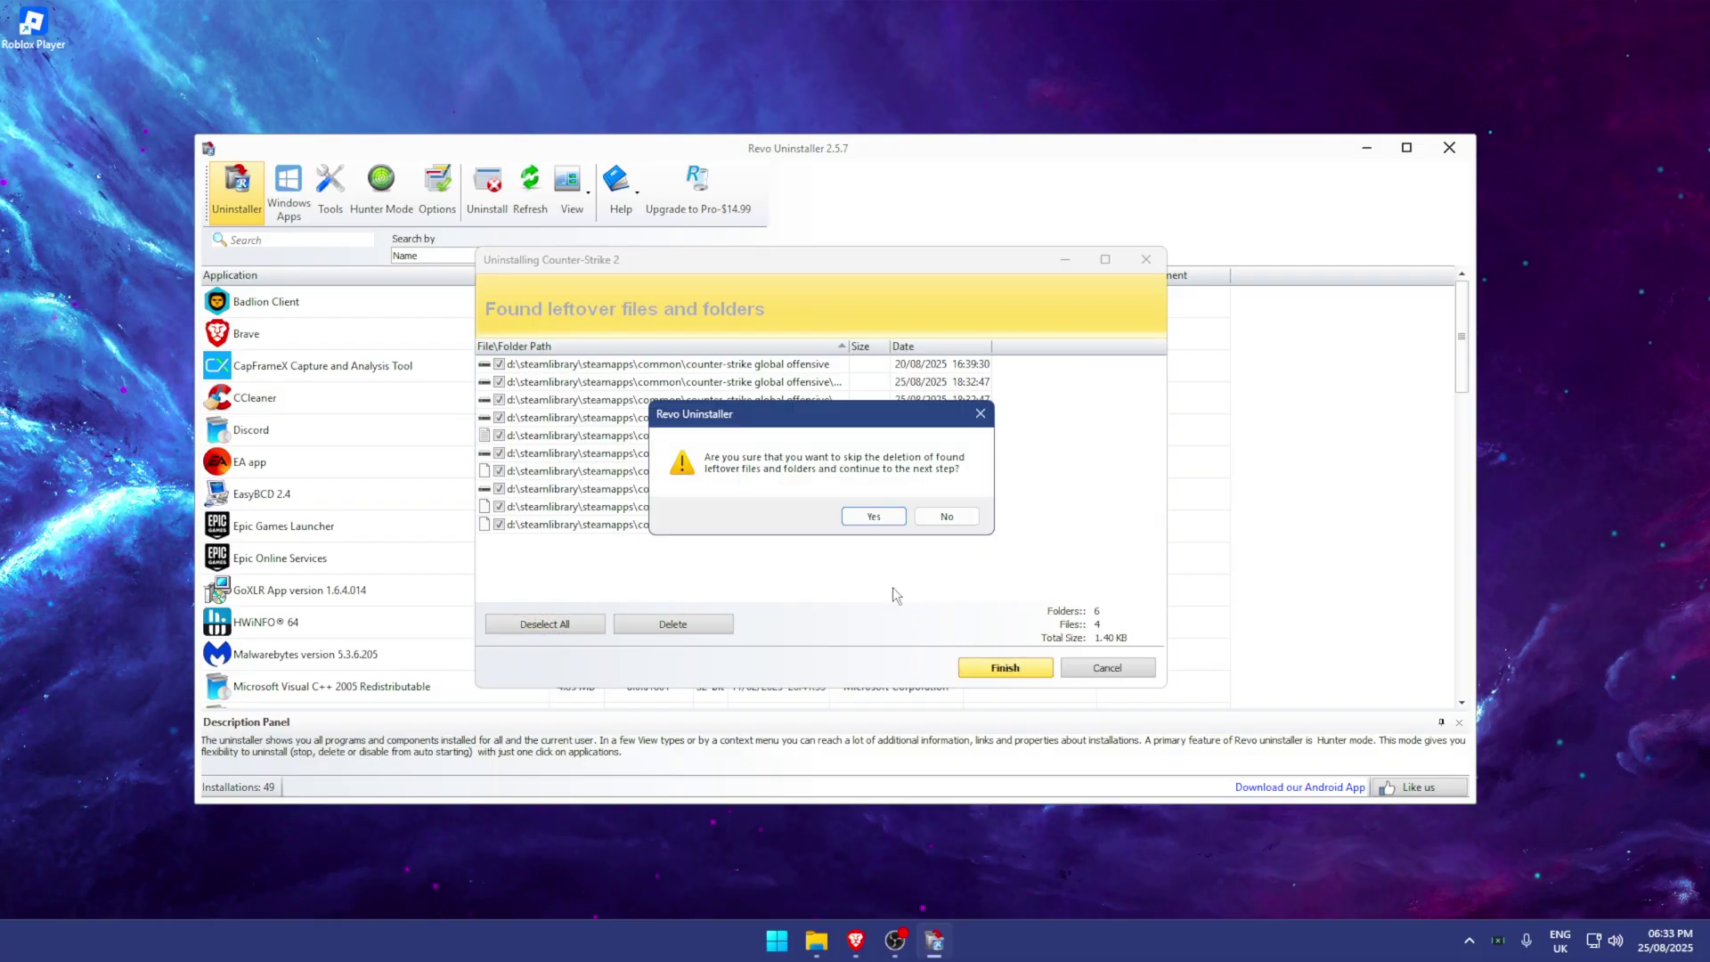
pyautogui.click(874, 515)
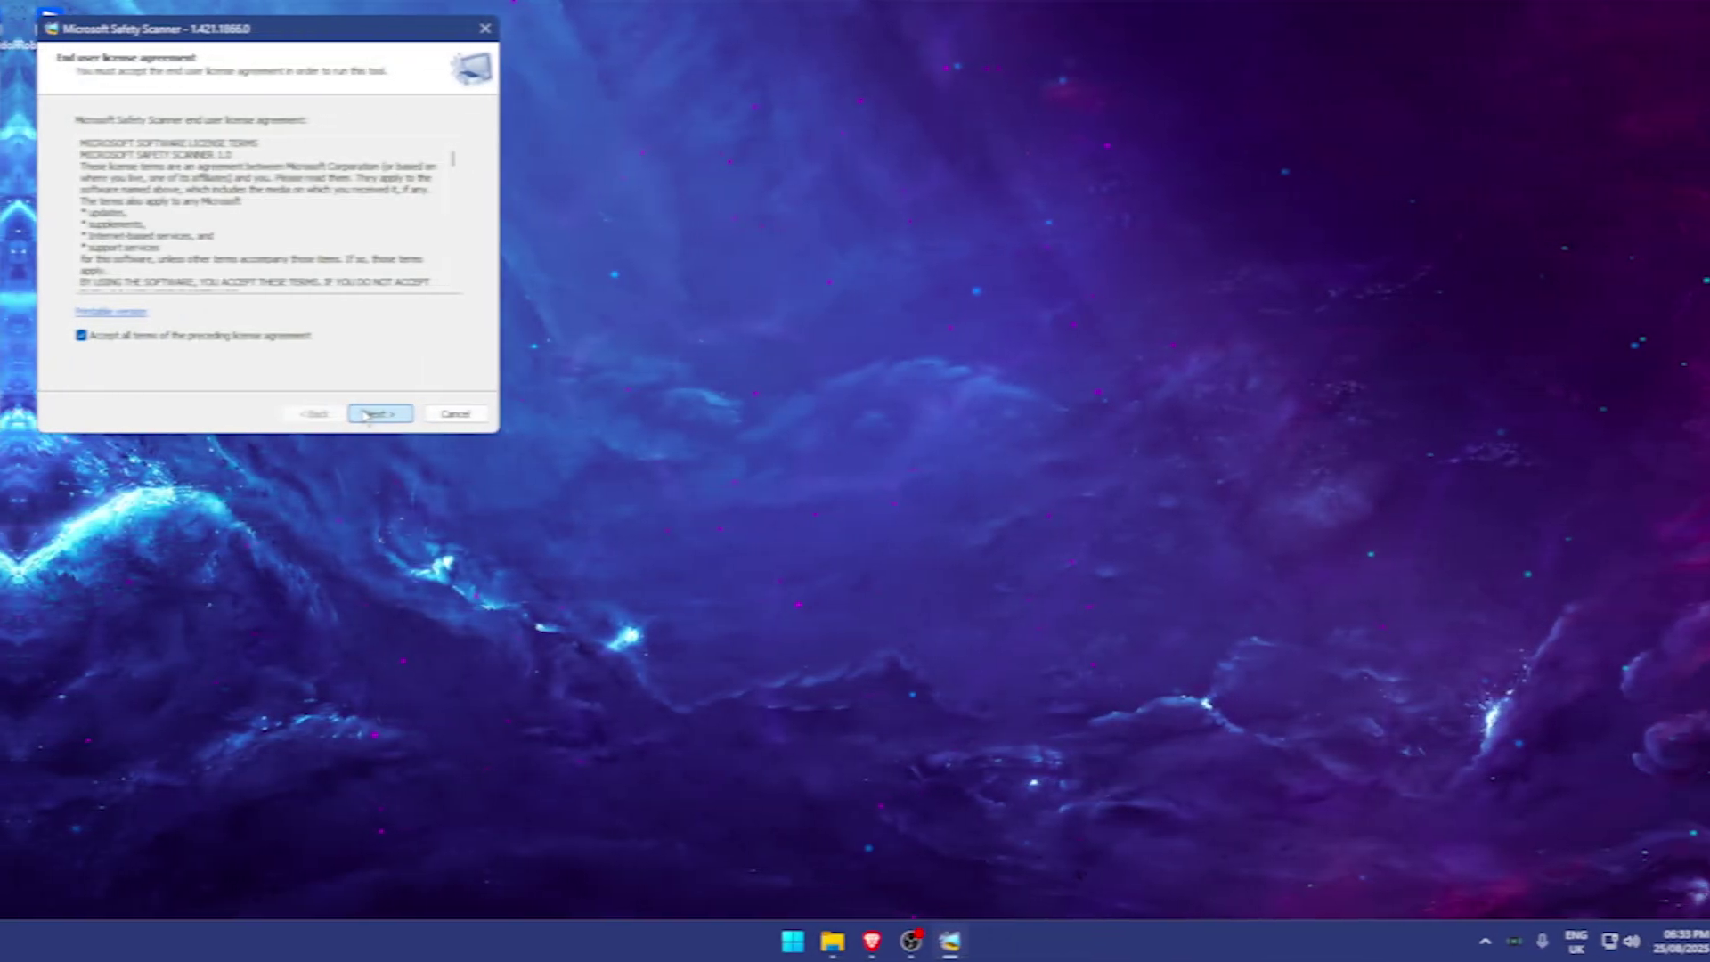
# - Launch Microsoft Safety Scanner, centre its window, and start a Full scan of the PC
pyautogui.press('Return')
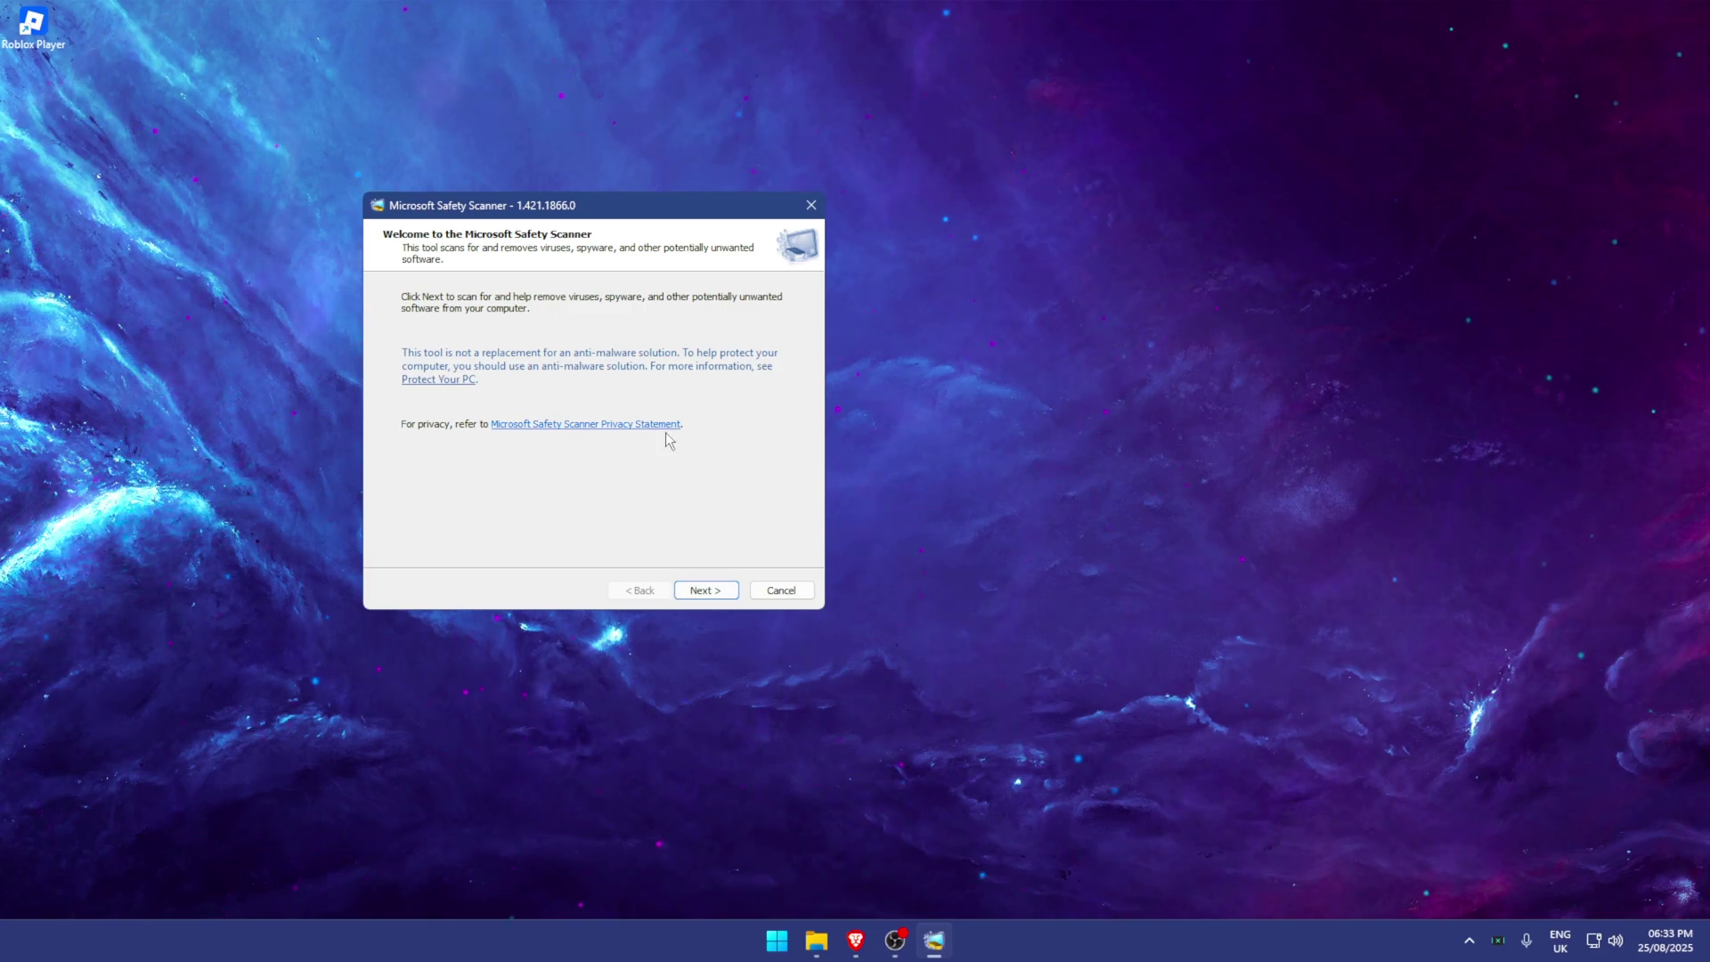
pyautogui.click(705, 590)
pyautogui.moveTo(502, 211); pyautogui.dragTo(676, 231)
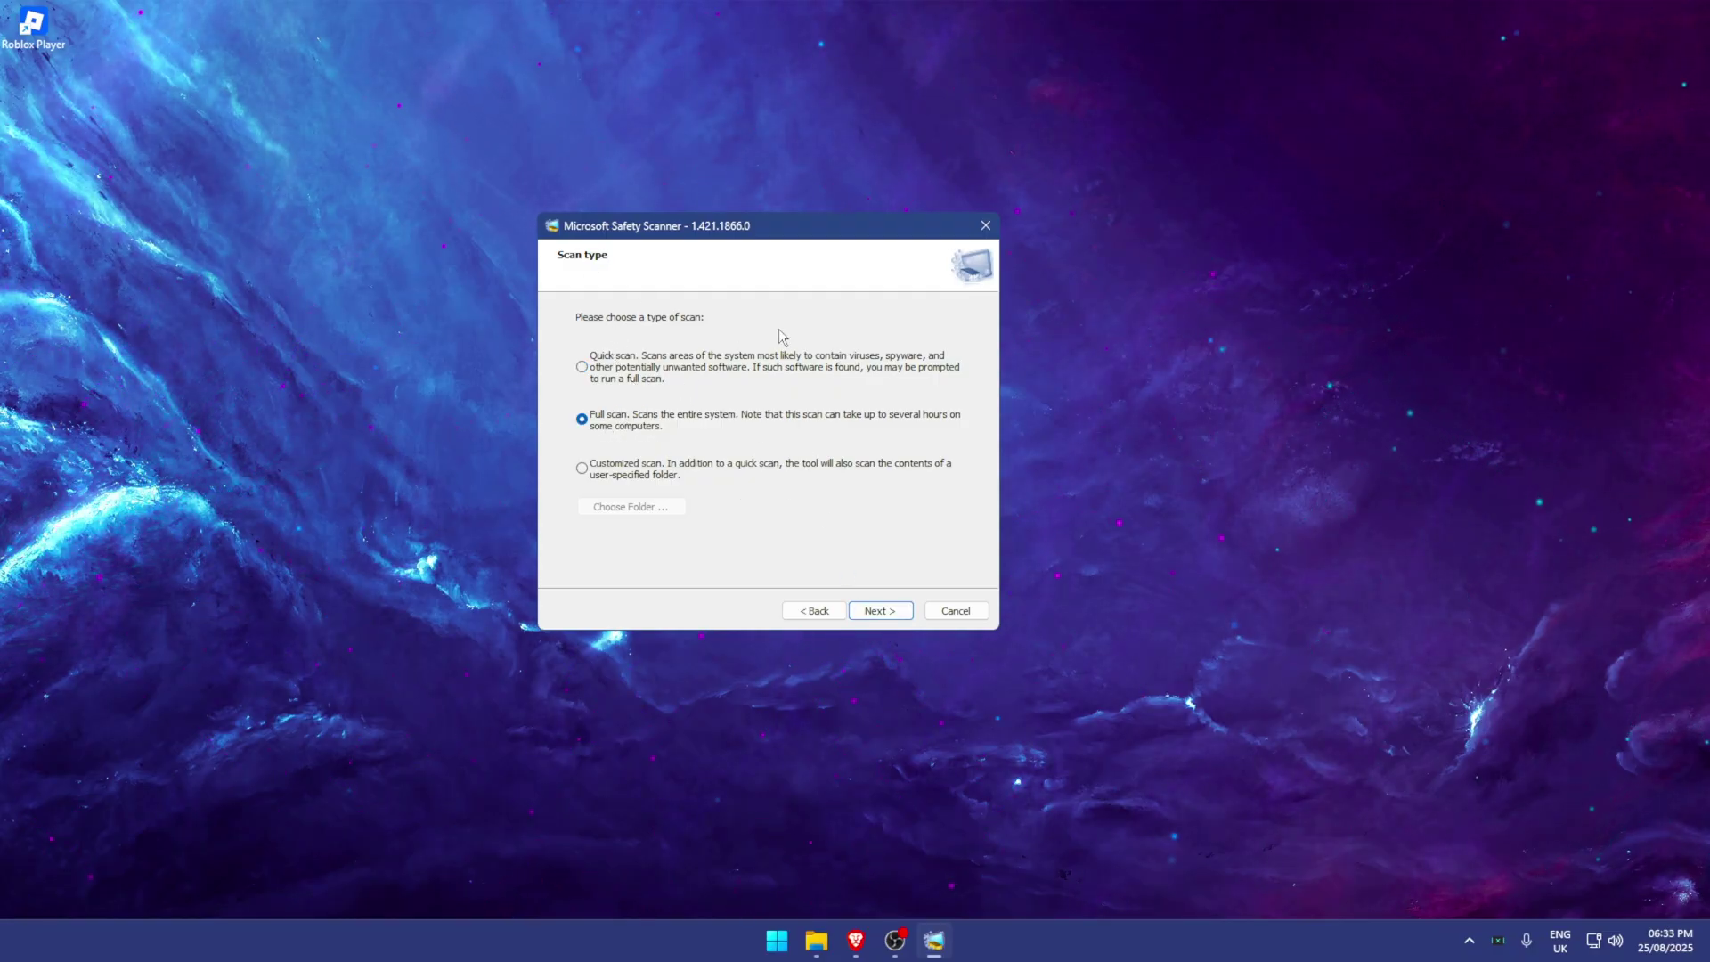
pyautogui.moveTo(824, 226); pyautogui.dragTo(813, 233)
pyautogui.click(856, 621)
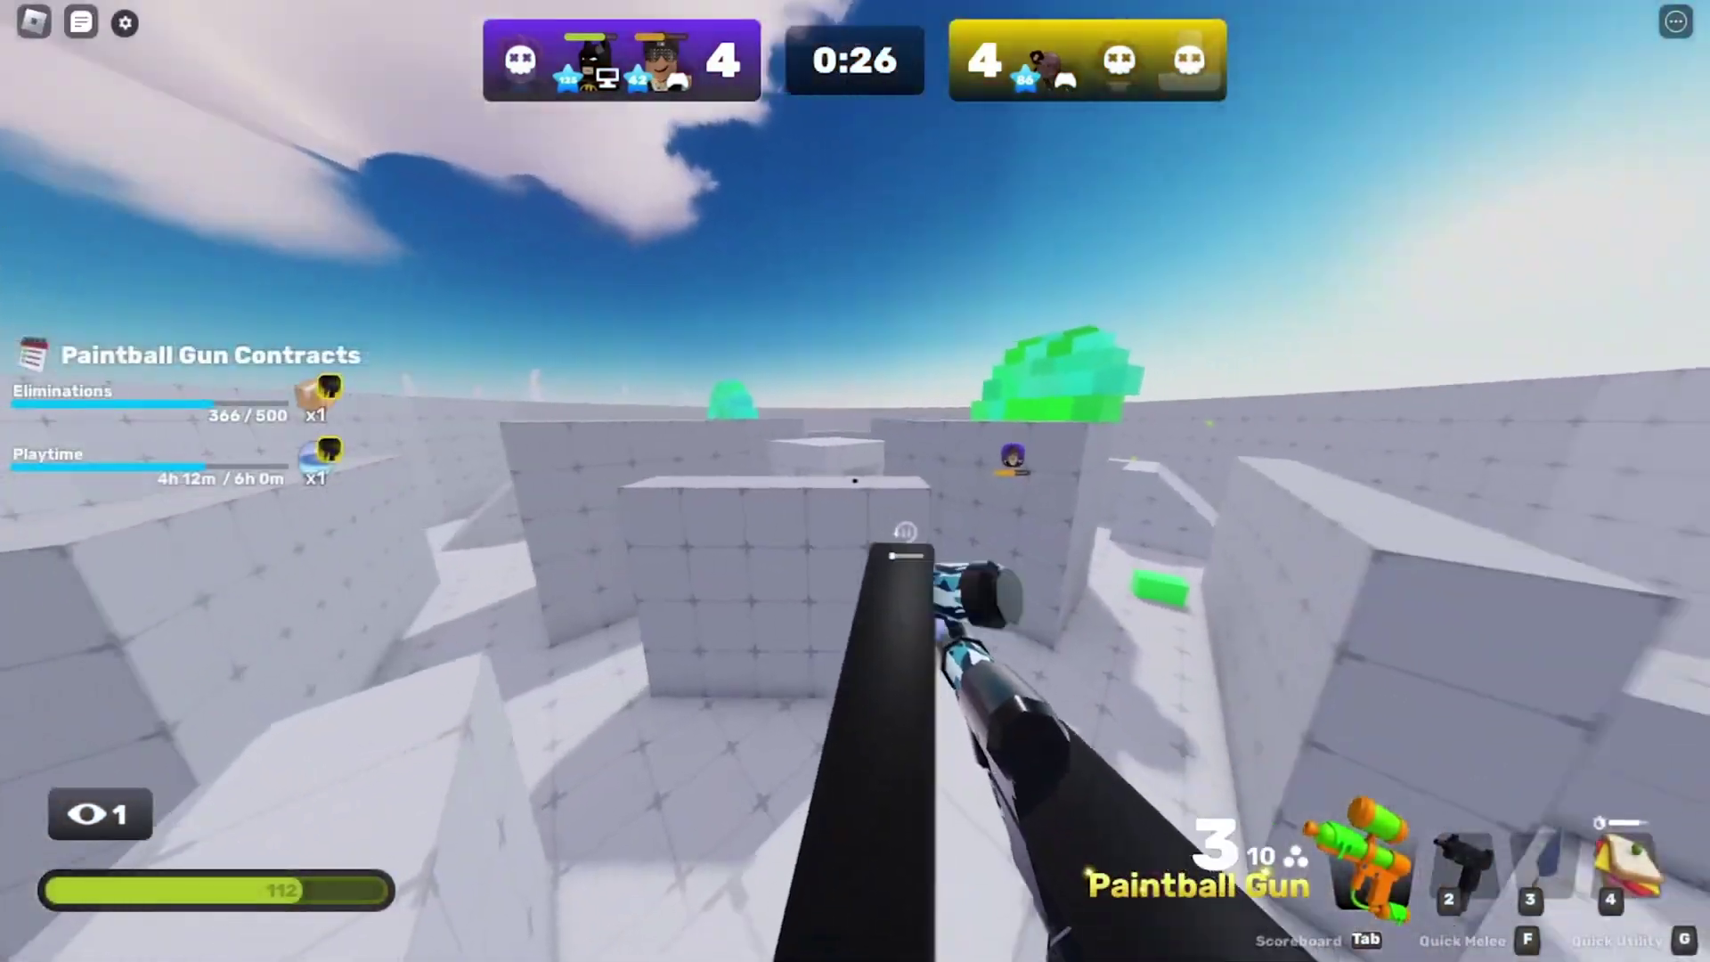
# - Move forward, reload the Paintball Gun, and shoot at an enemy
pyautogui.press('w')
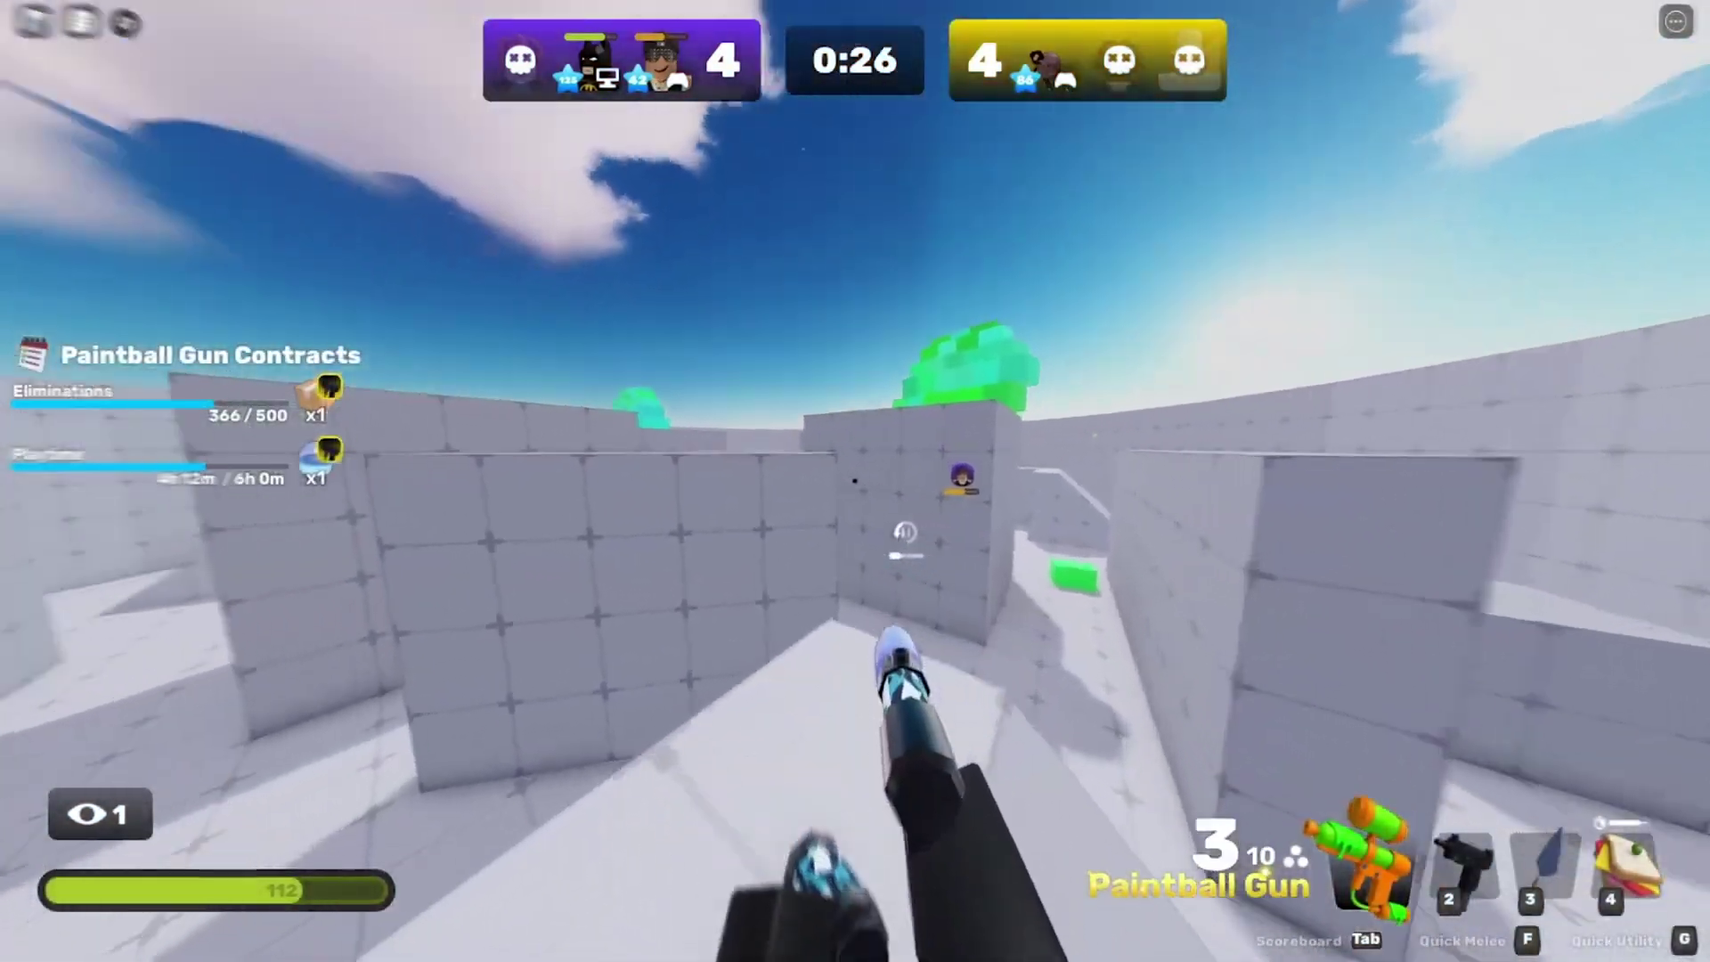
pyautogui.press('3')
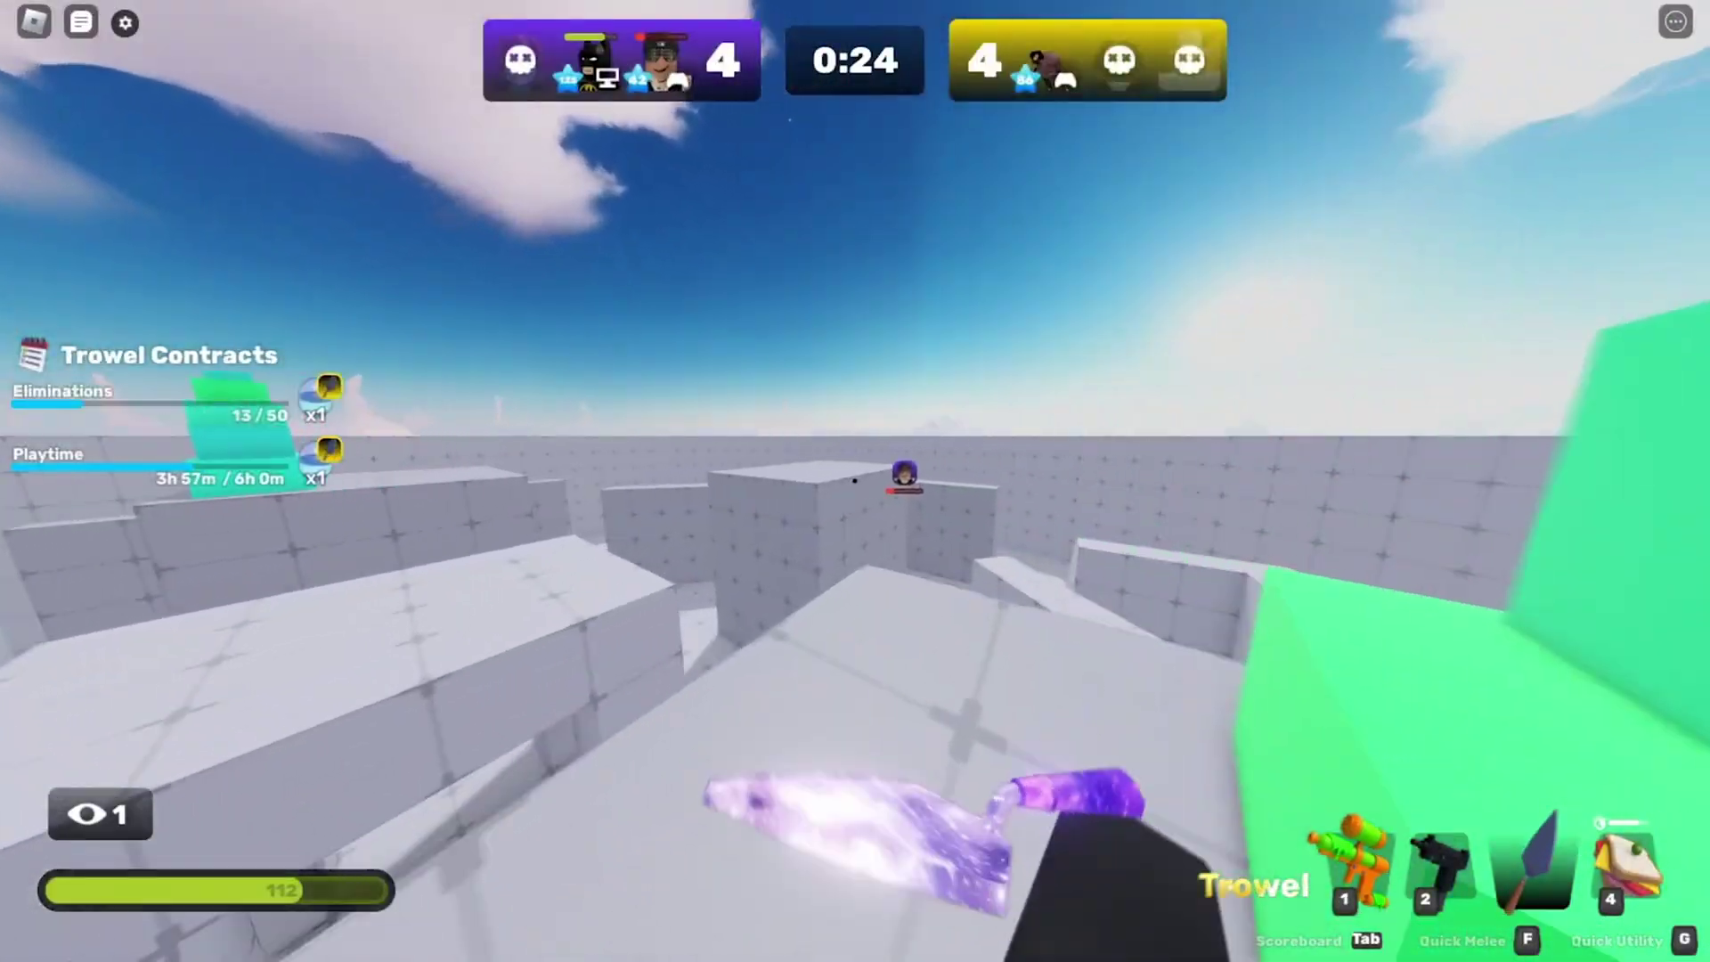
pyautogui.press('1')
pyautogui.press('r')
pyautogui.click(855, 481)
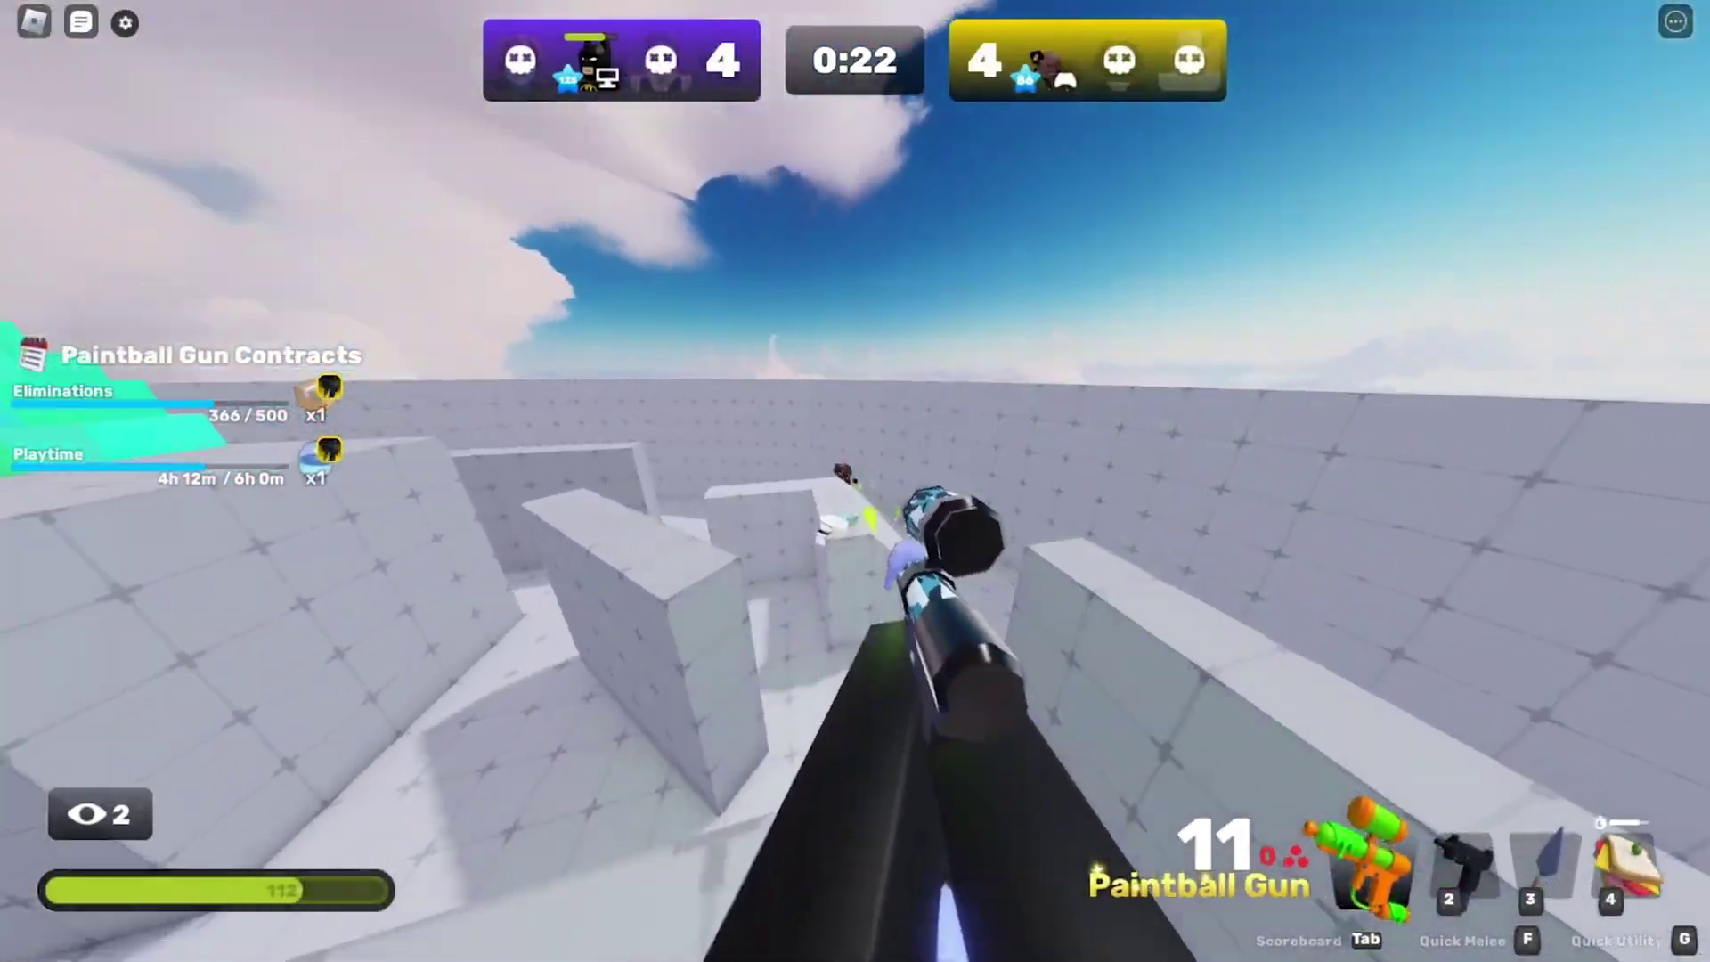
pyautogui.click(855, 481)
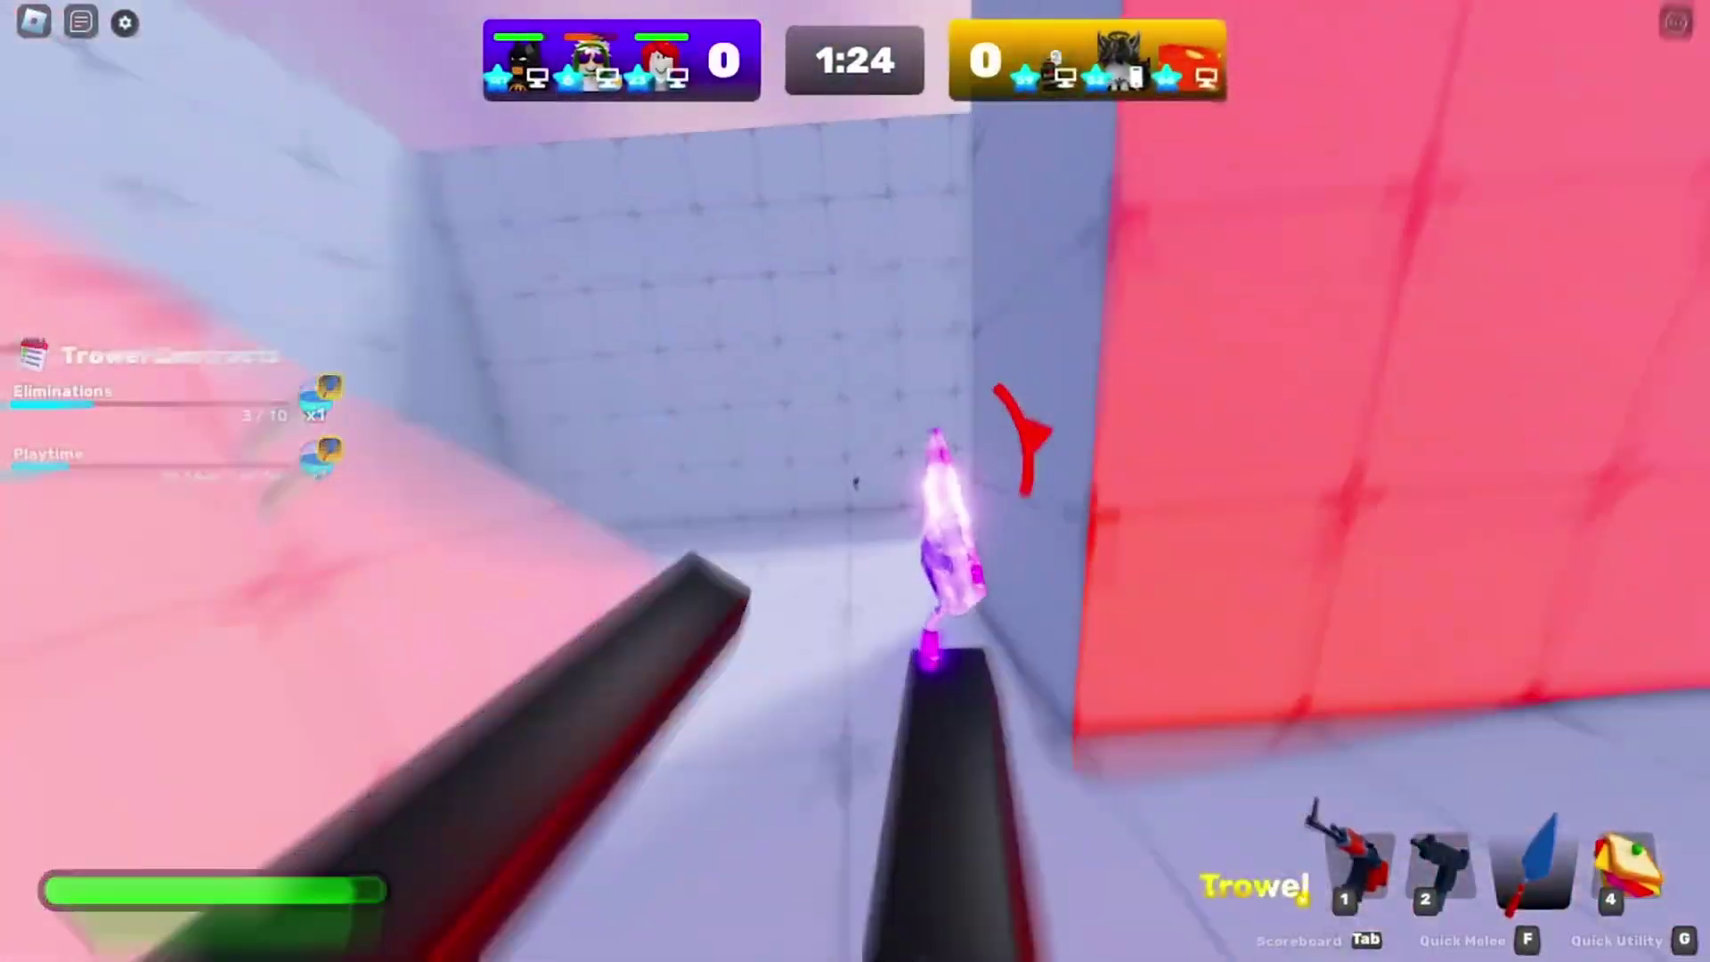
# - Eliminate an enemy with the Uzi, reload the Assault Rifle, and build two trowel walls
pyautogui.press('1')
pyautogui.click(855, 481)
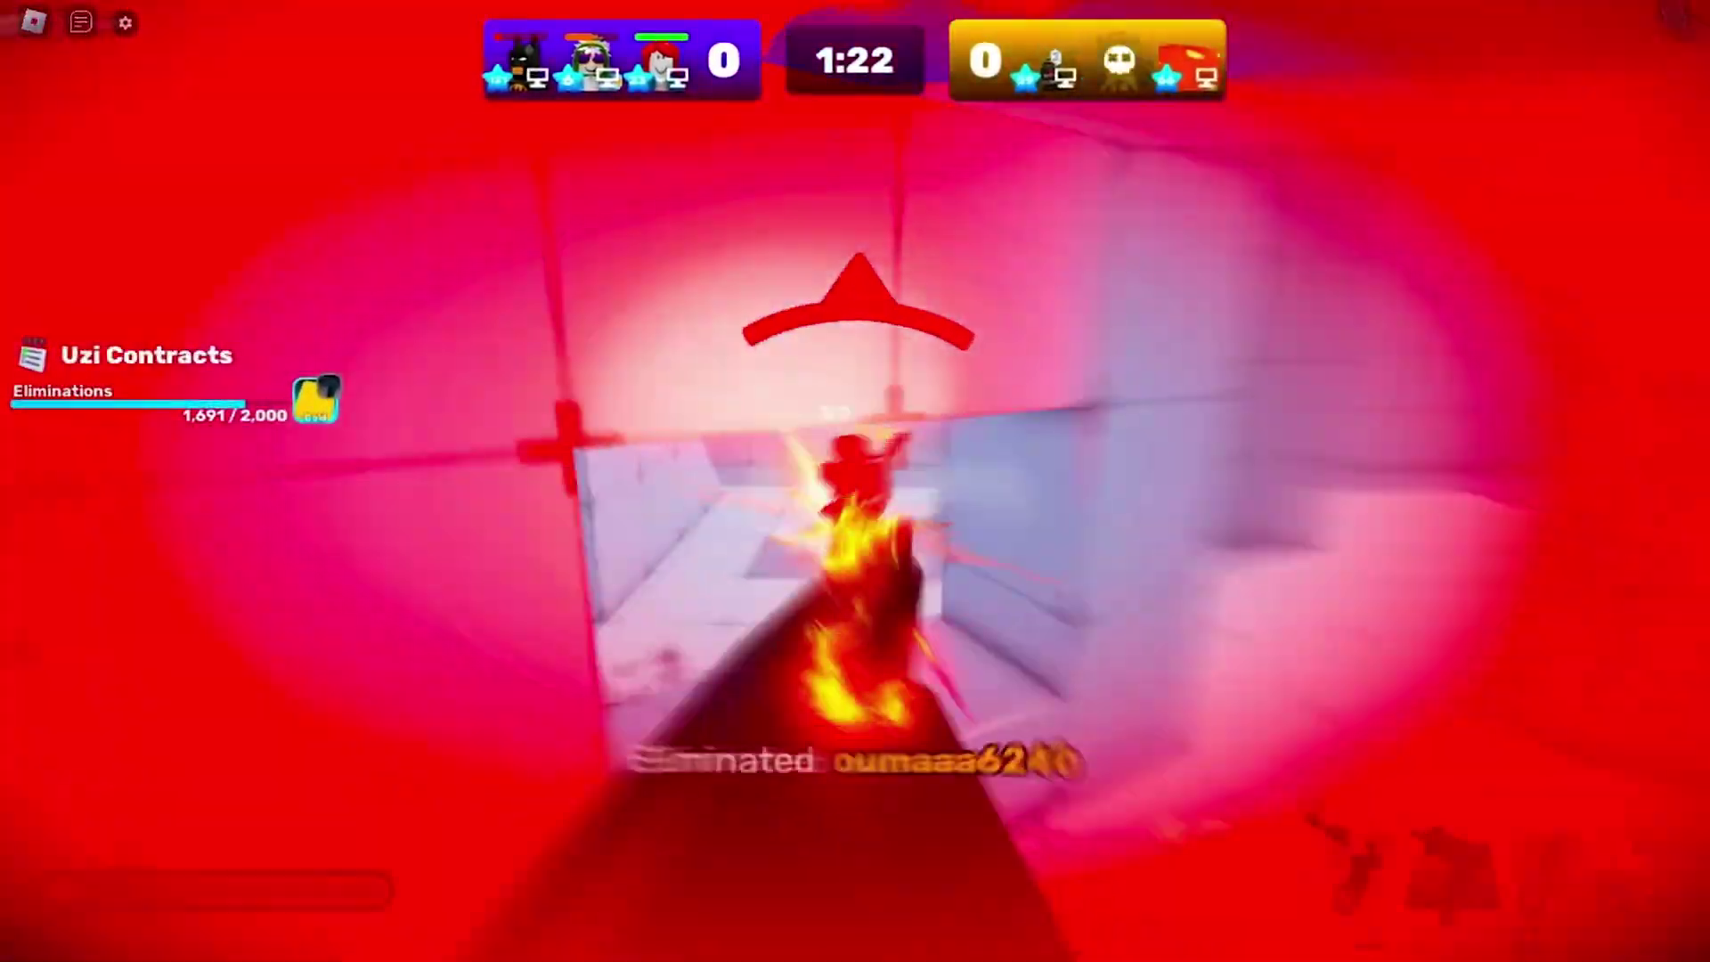
pyautogui.press('3')
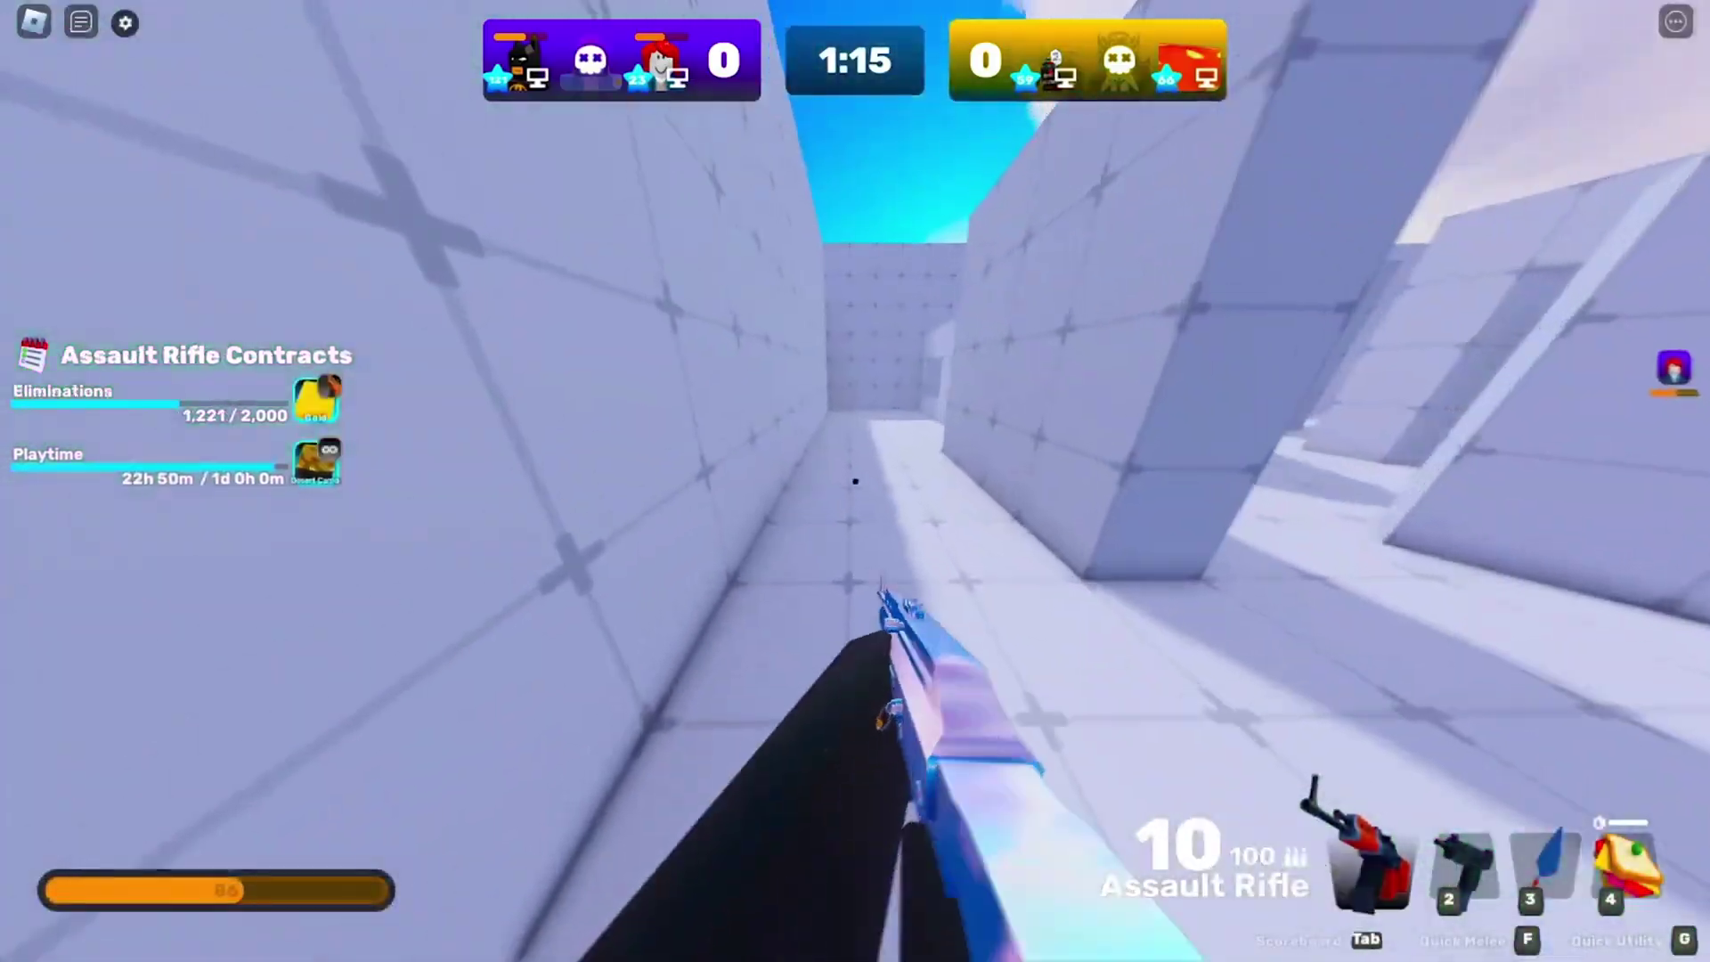
pyautogui.press('r')
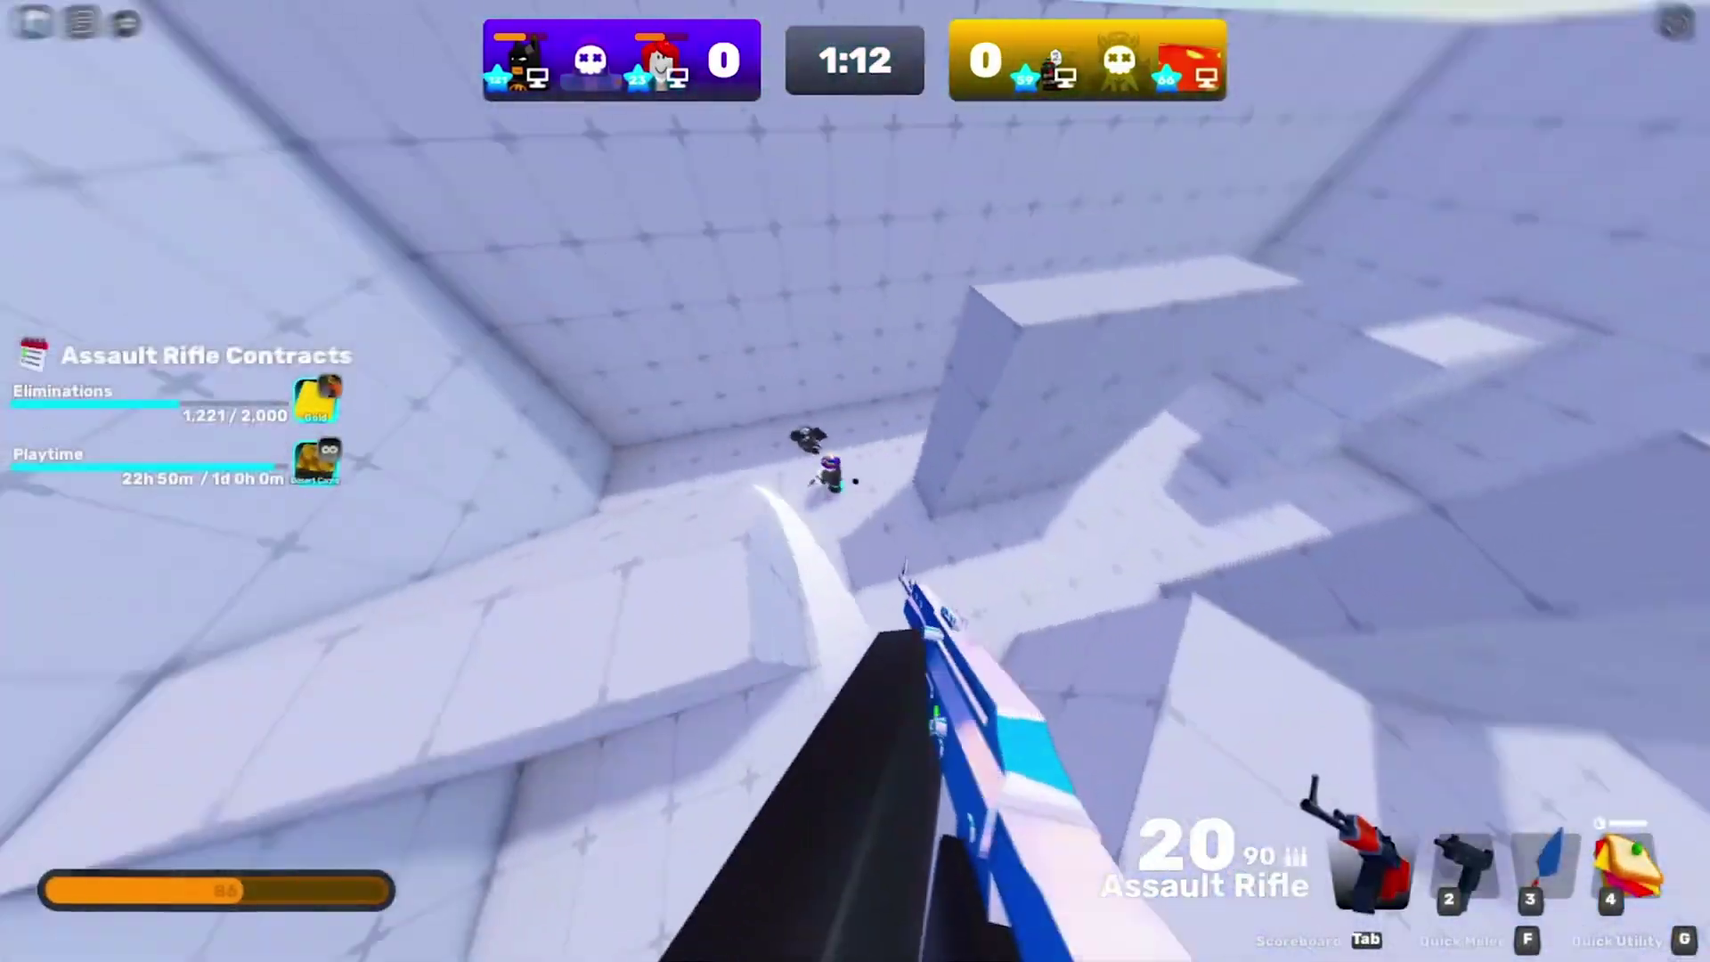
pyautogui.moveTo(855, 481); pyautogui.dragTo(855, 481)
pyautogui.press('2')
pyautogui.press('3')
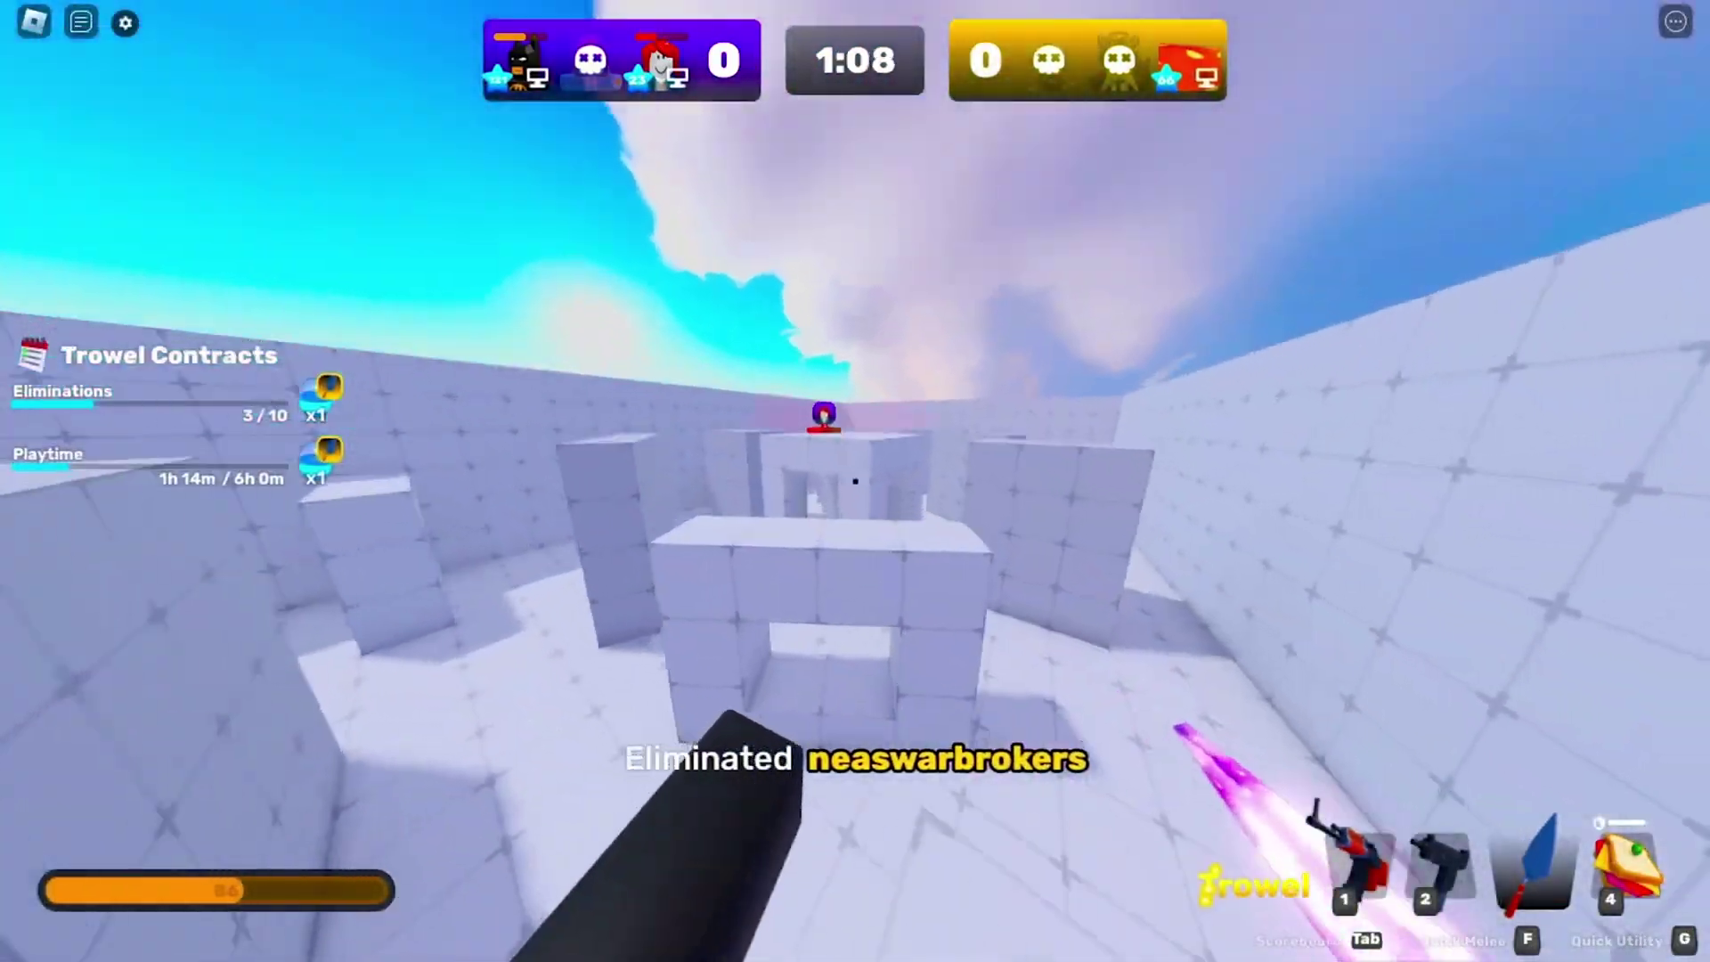
pyautogui.click(855, 481)
pyautogui.click(856, 480)
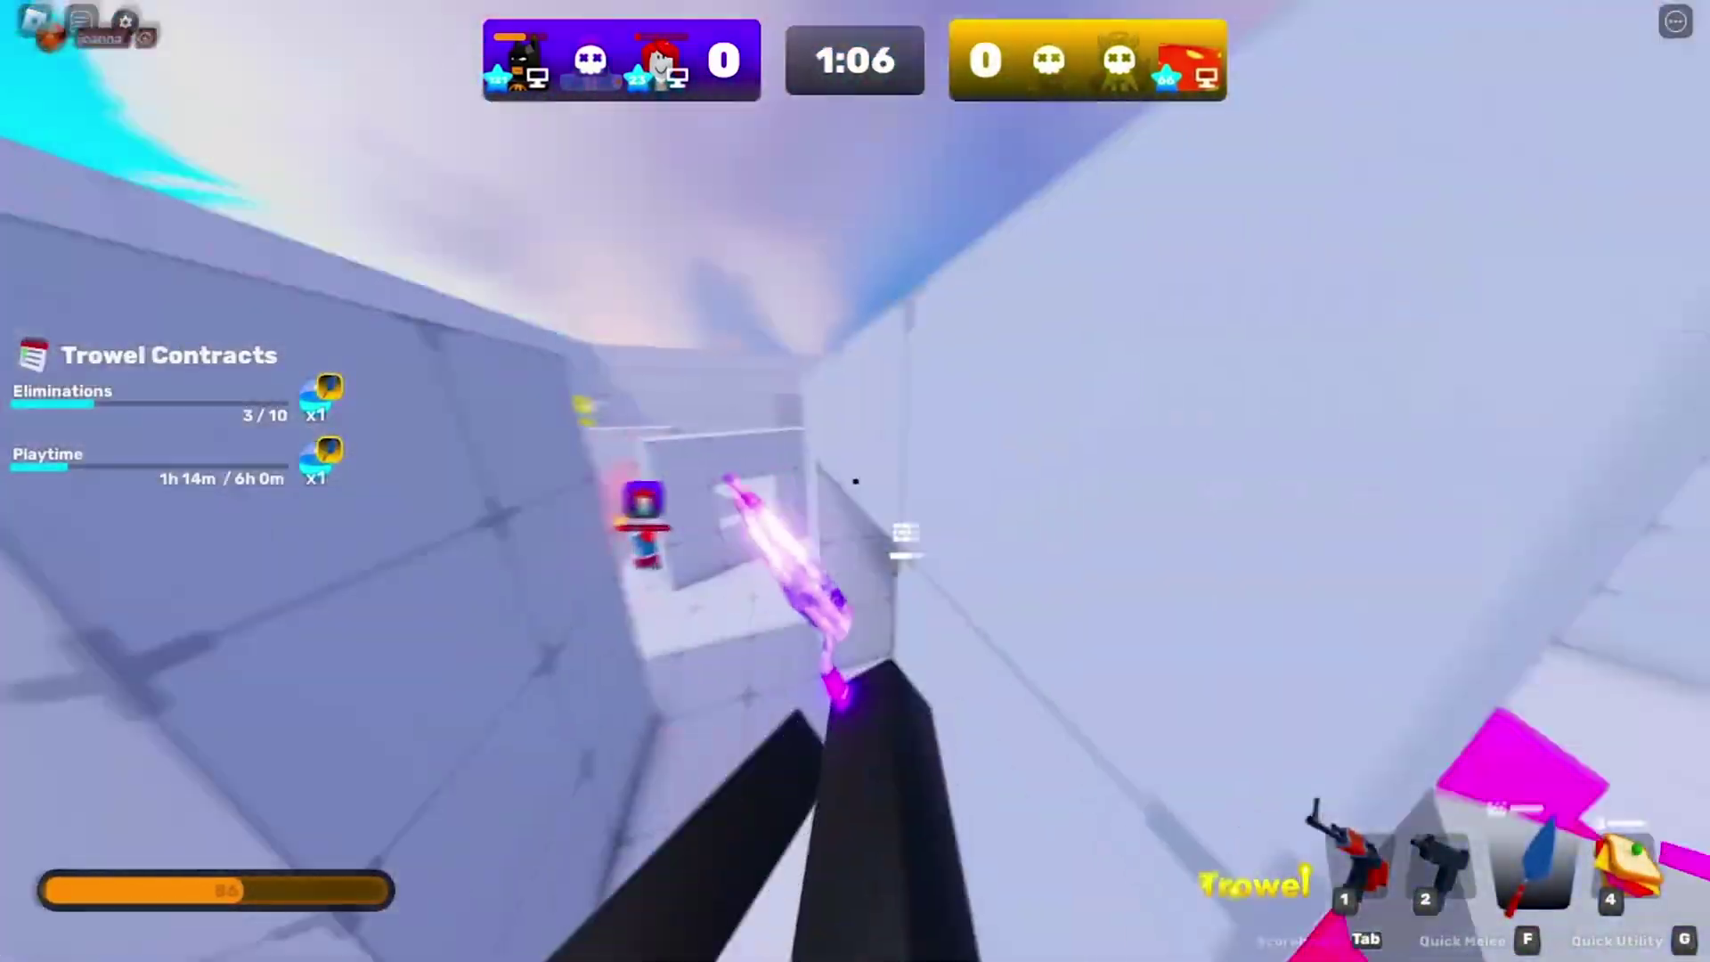
# - Finish the enemy with the Uzi to win the round
pyautogui.press('2')
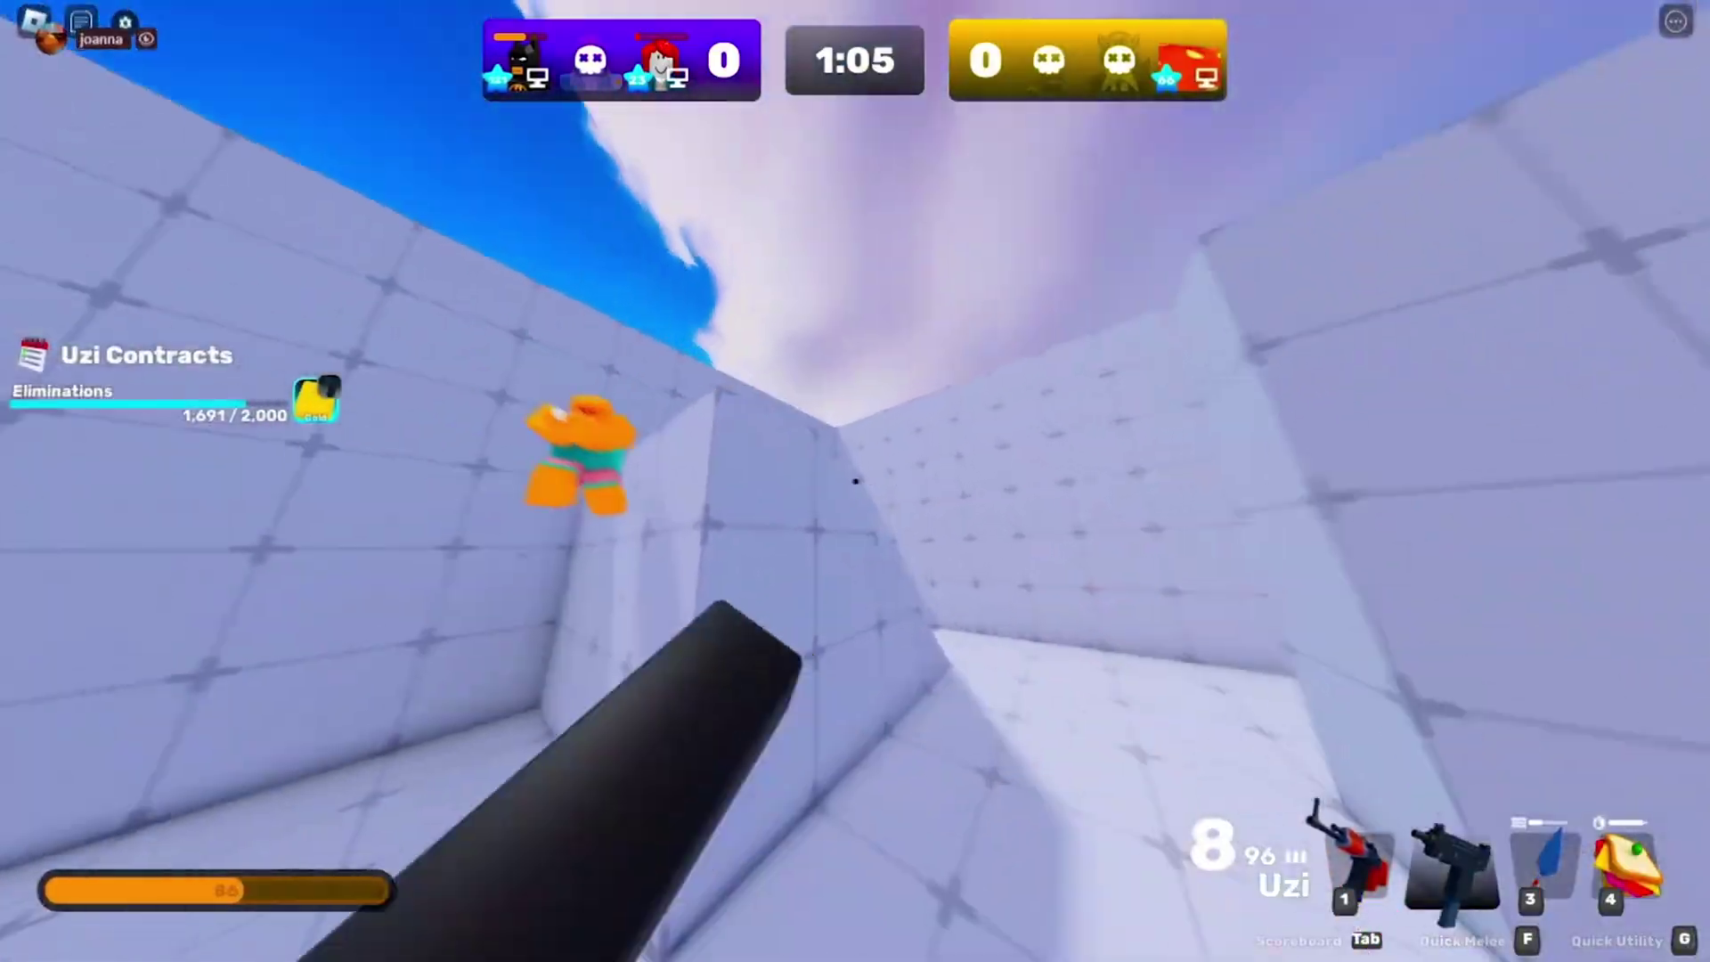
pyautogui.click(855, 481)
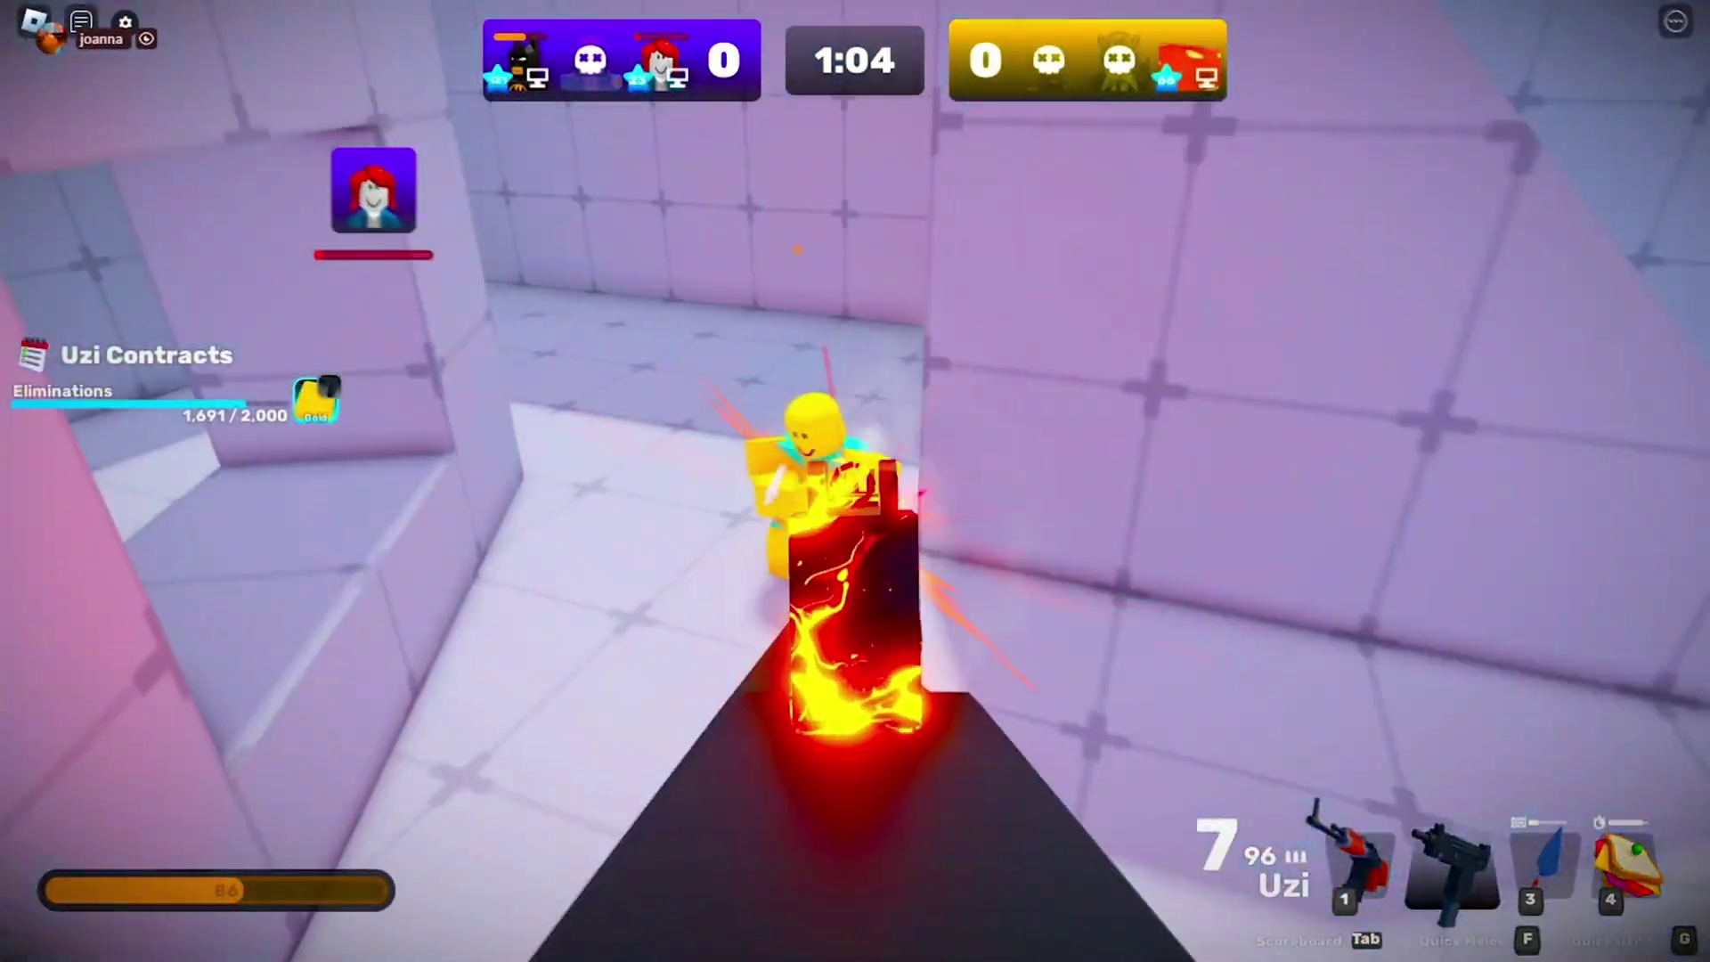
pyautogui.press('1')
pyautogui.click(855, 481)
pyautogui.press('3')
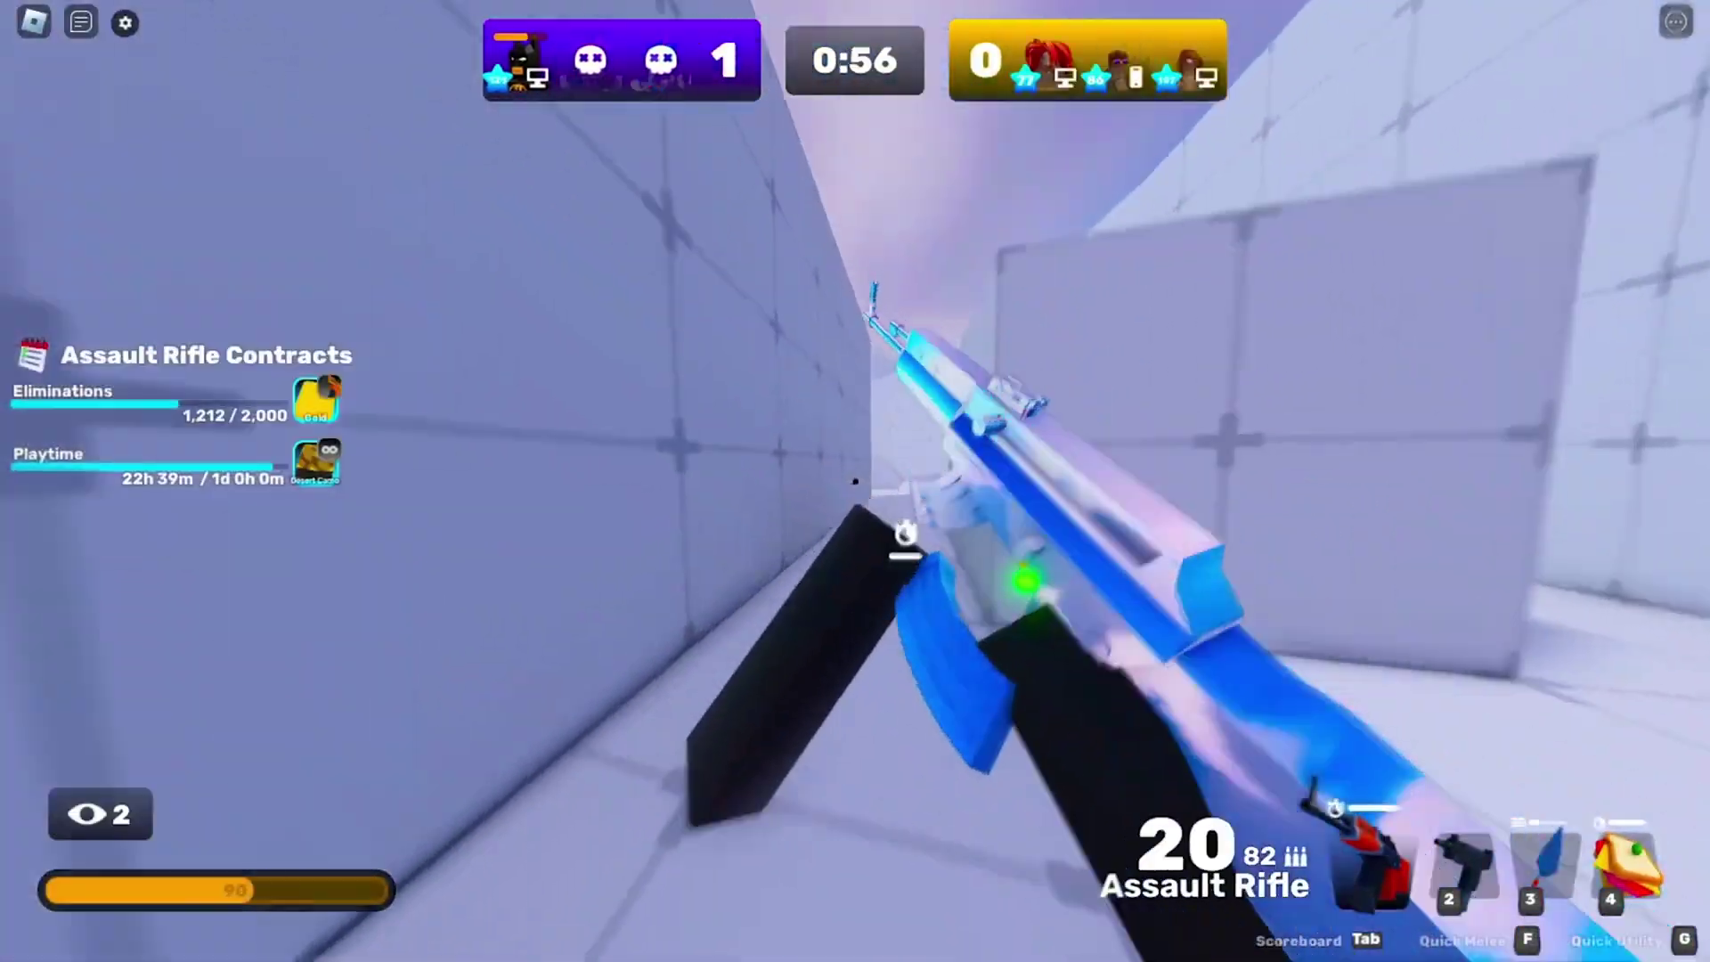
pyautogui.press('3')
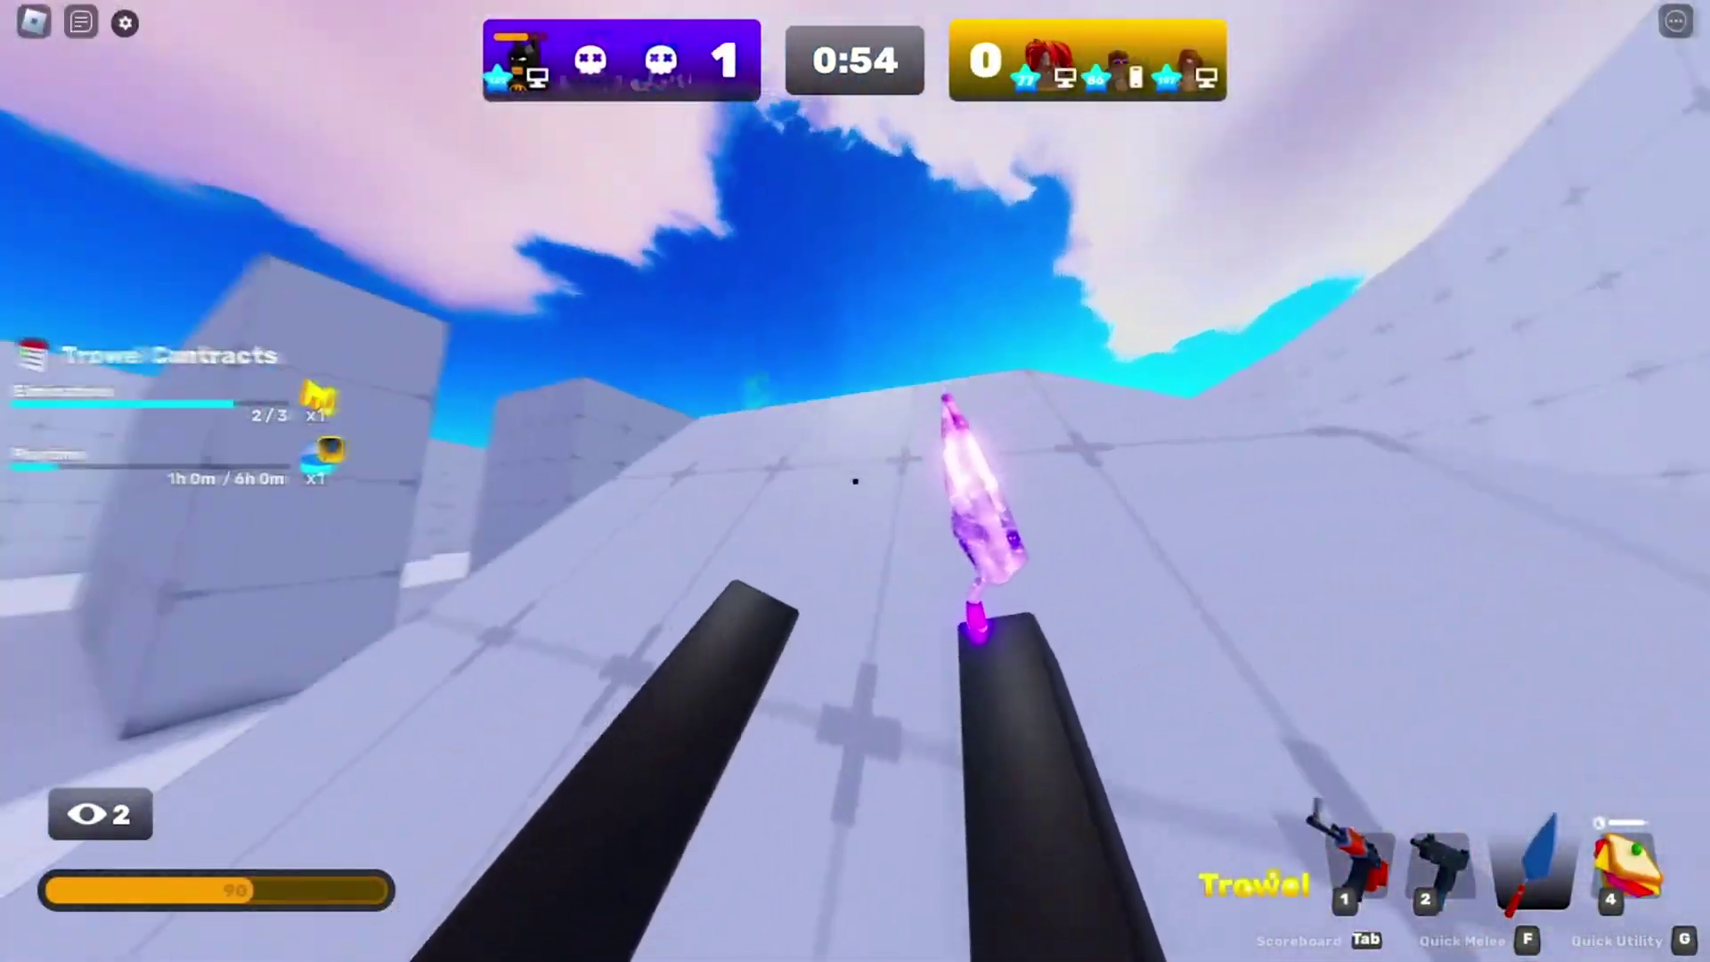
# - Eliminate another enemy with the Assault Rifle and Uzi
pyautogui.press('1')
pyautogui.click(855, 481)
pyautogui.click(855, 481)
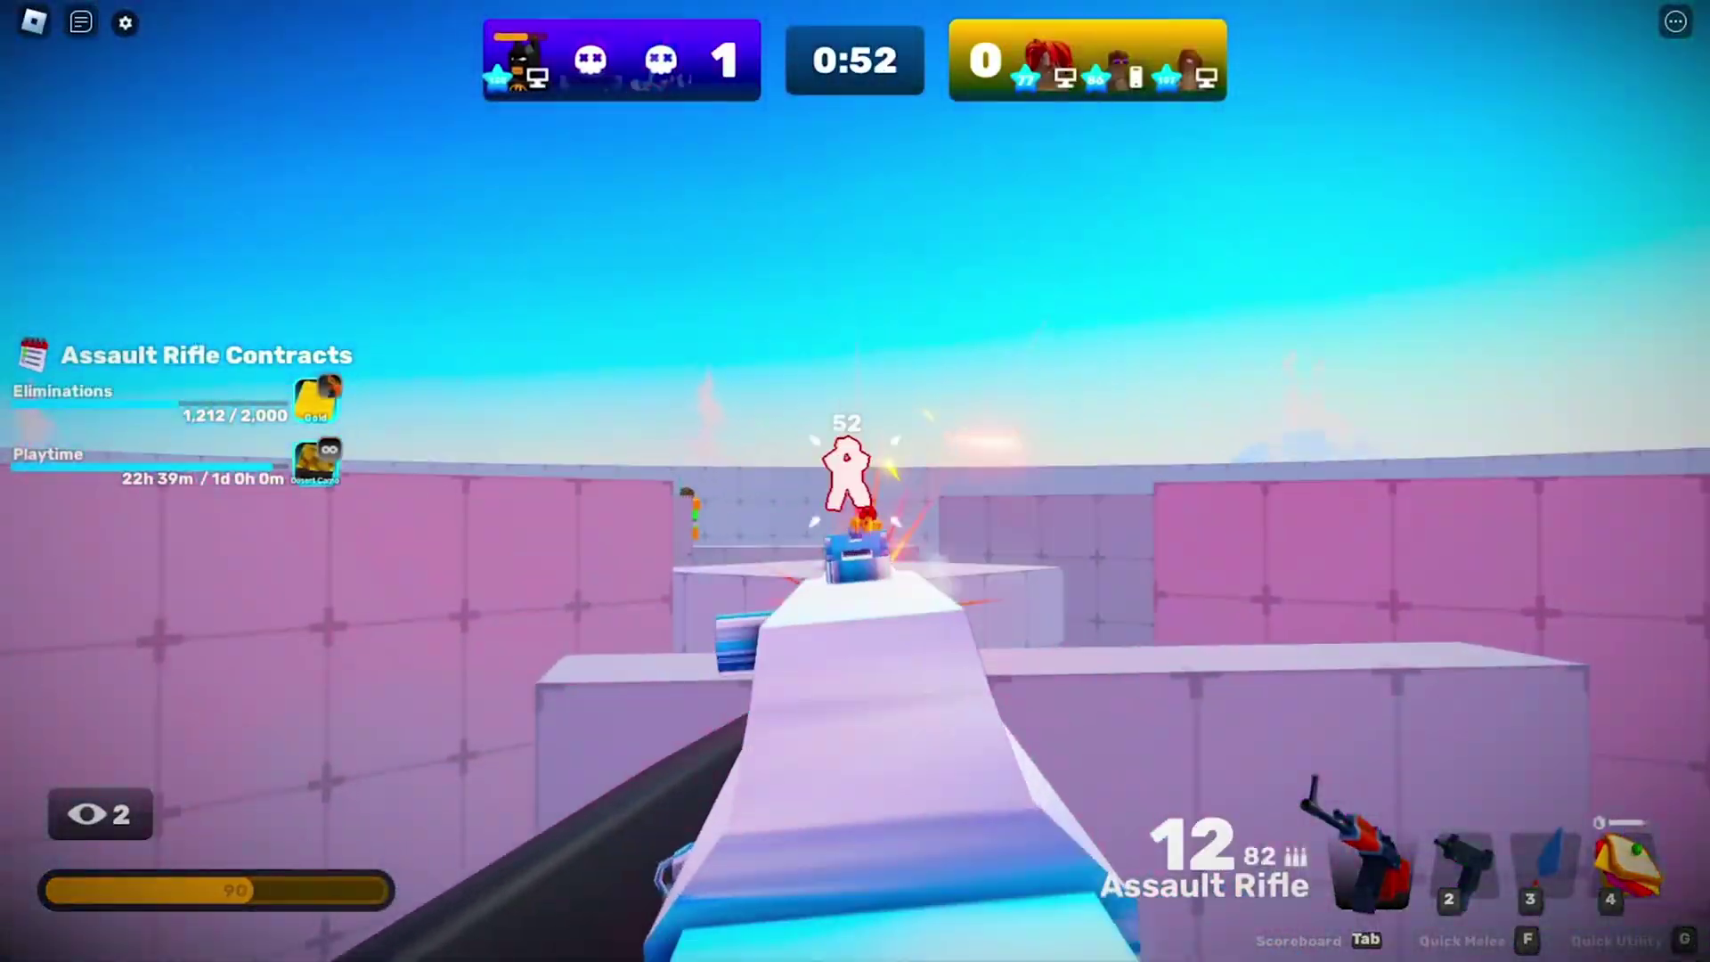
pyautogui.press('3')
pyautogui.press('1')
pyautogui.press('3')
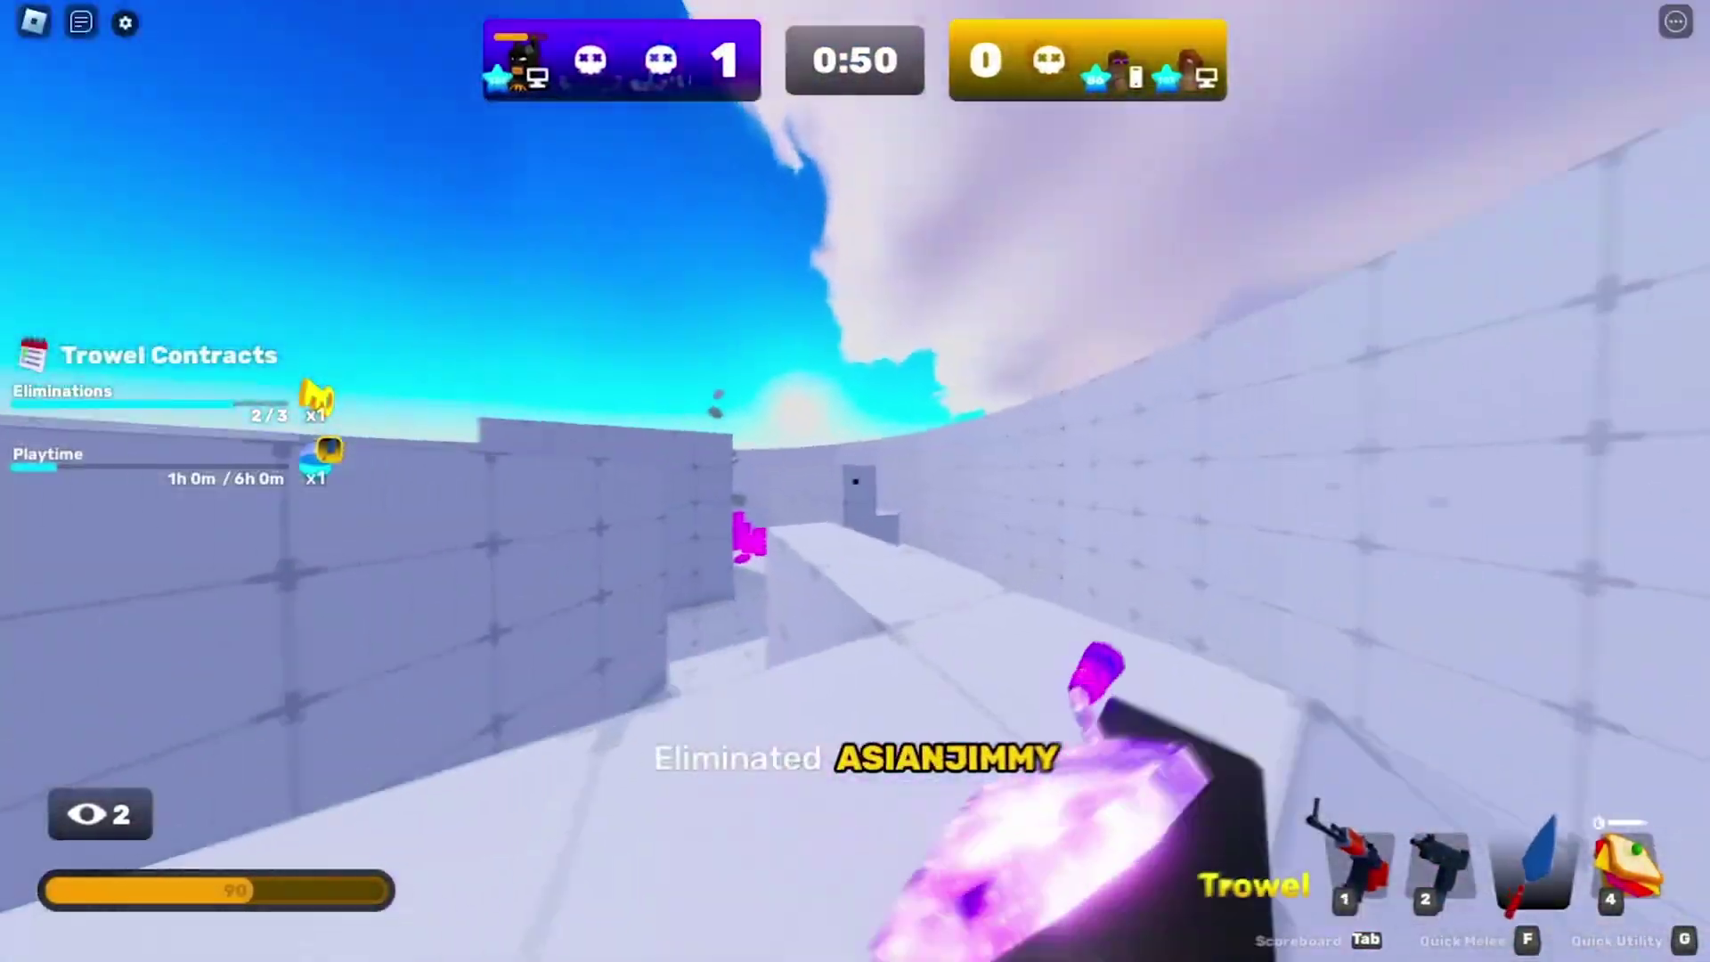
pyautogui.press('2')
pyautogui.click(855, 481)
pyautogui.click(855, 481)
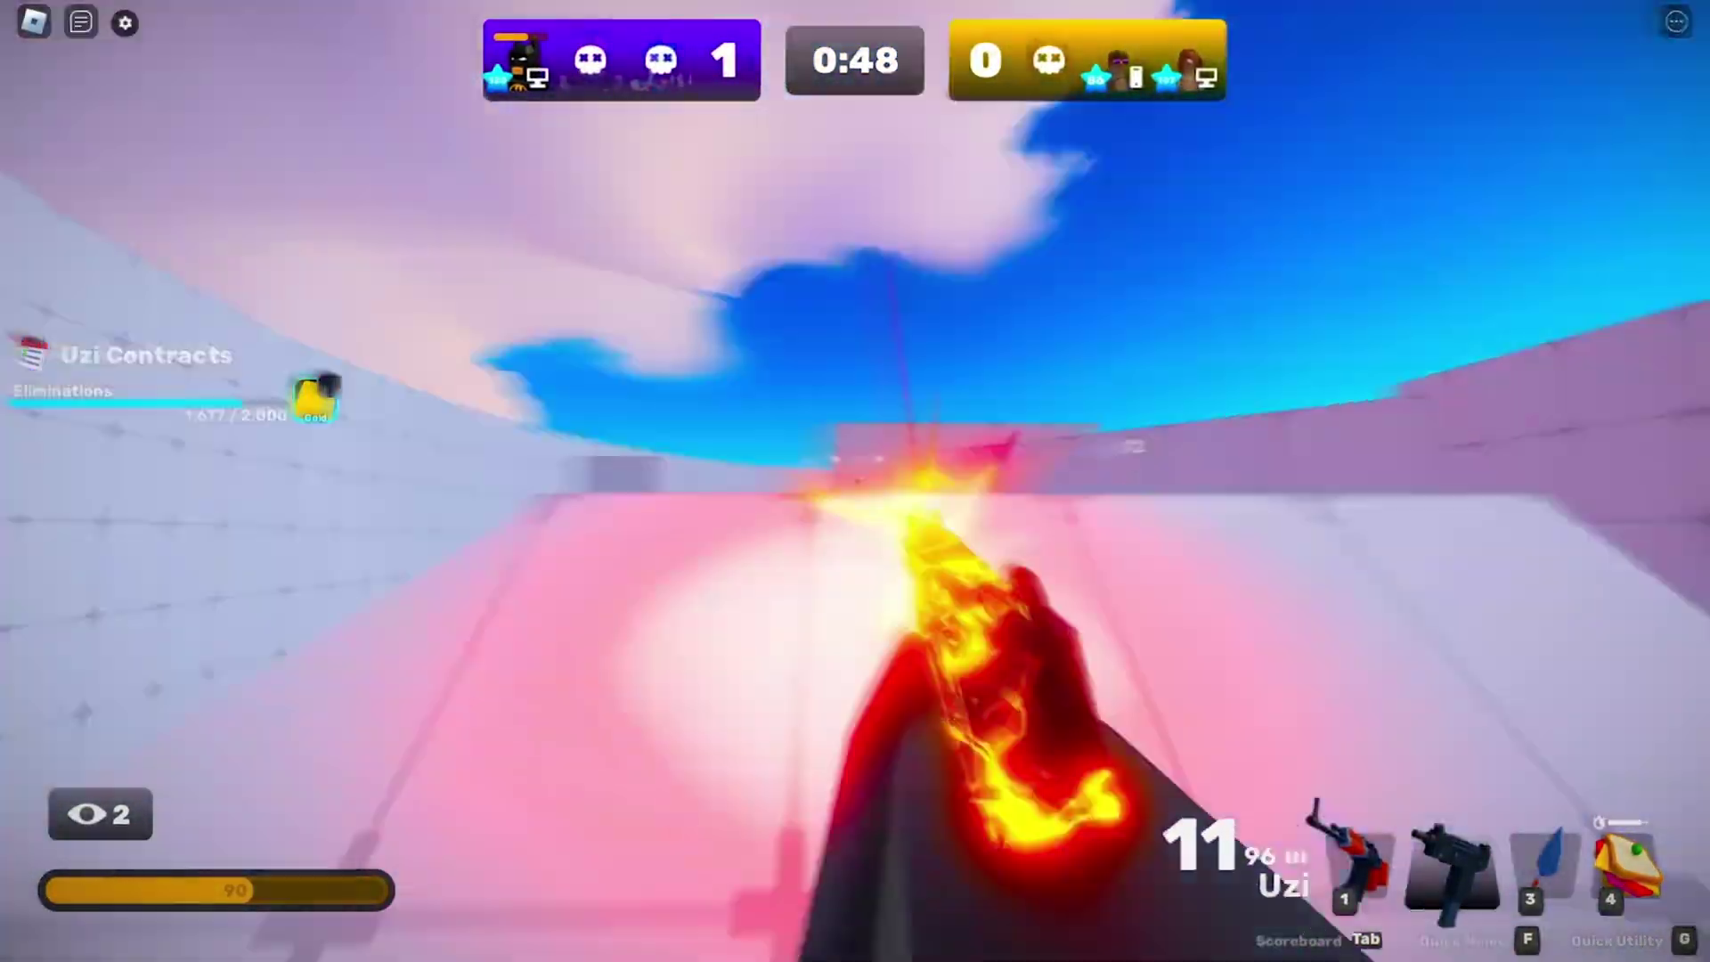
pyautogui.press('3')
pyautogui.press('1')
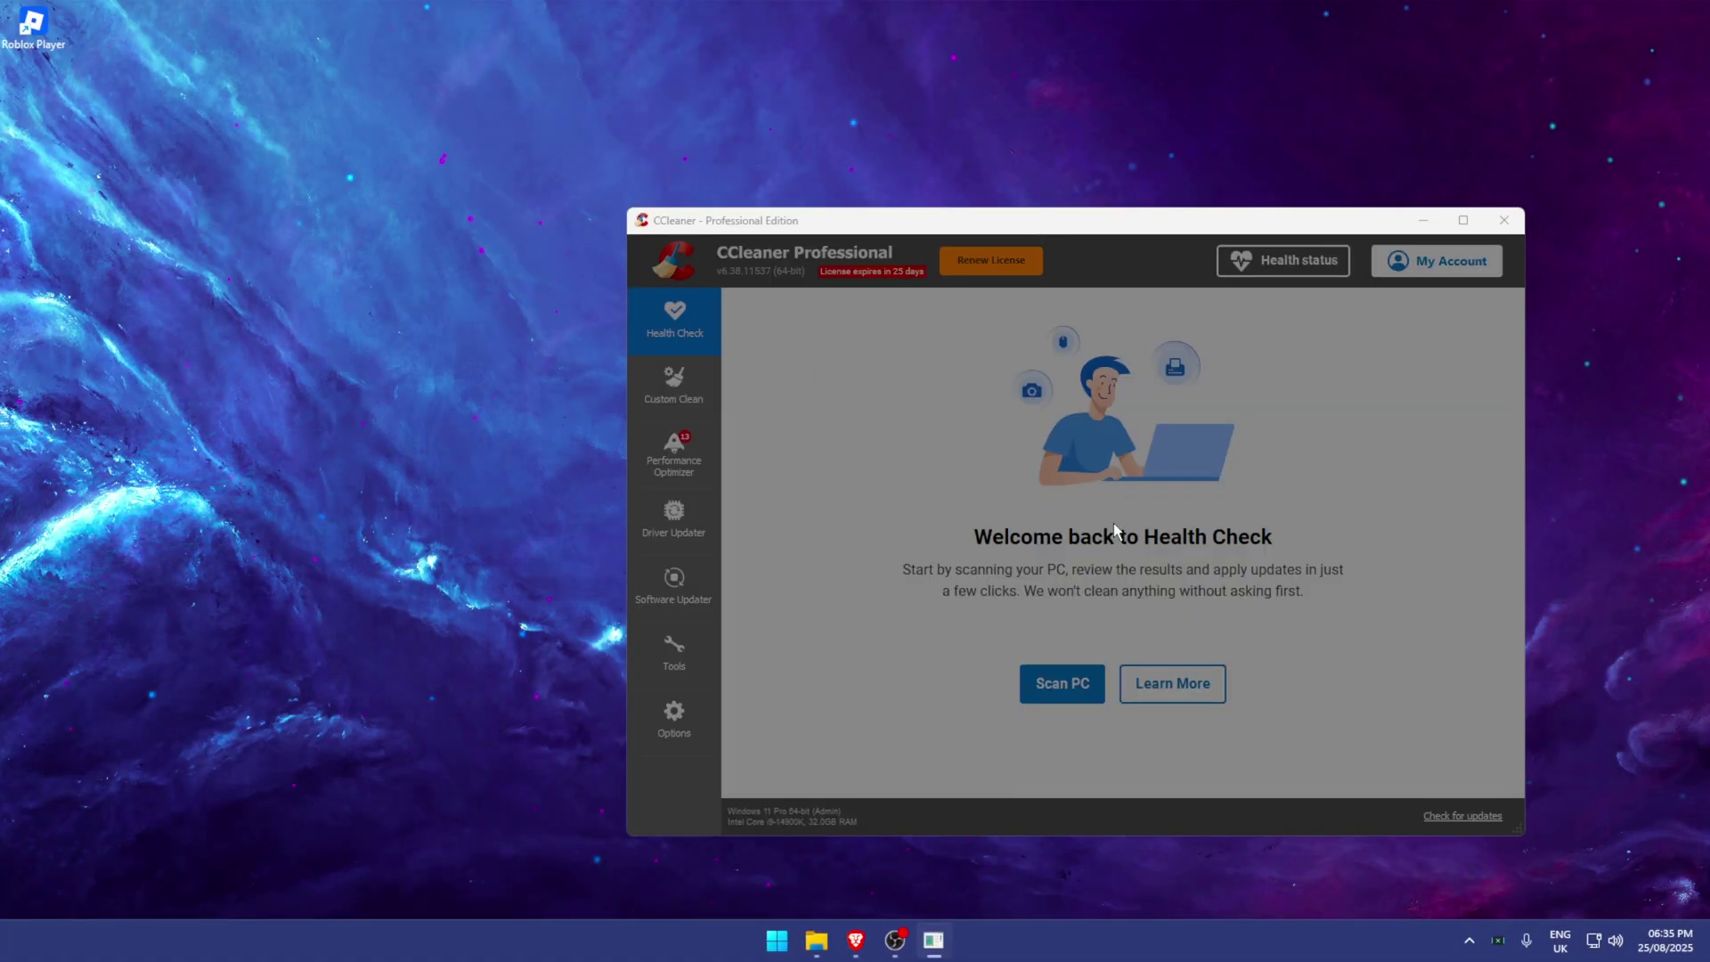
# - Move the CCleaner window to the upper left and look at Custom Clean before returning to Health Check
pyautogui.click(1400, 287)
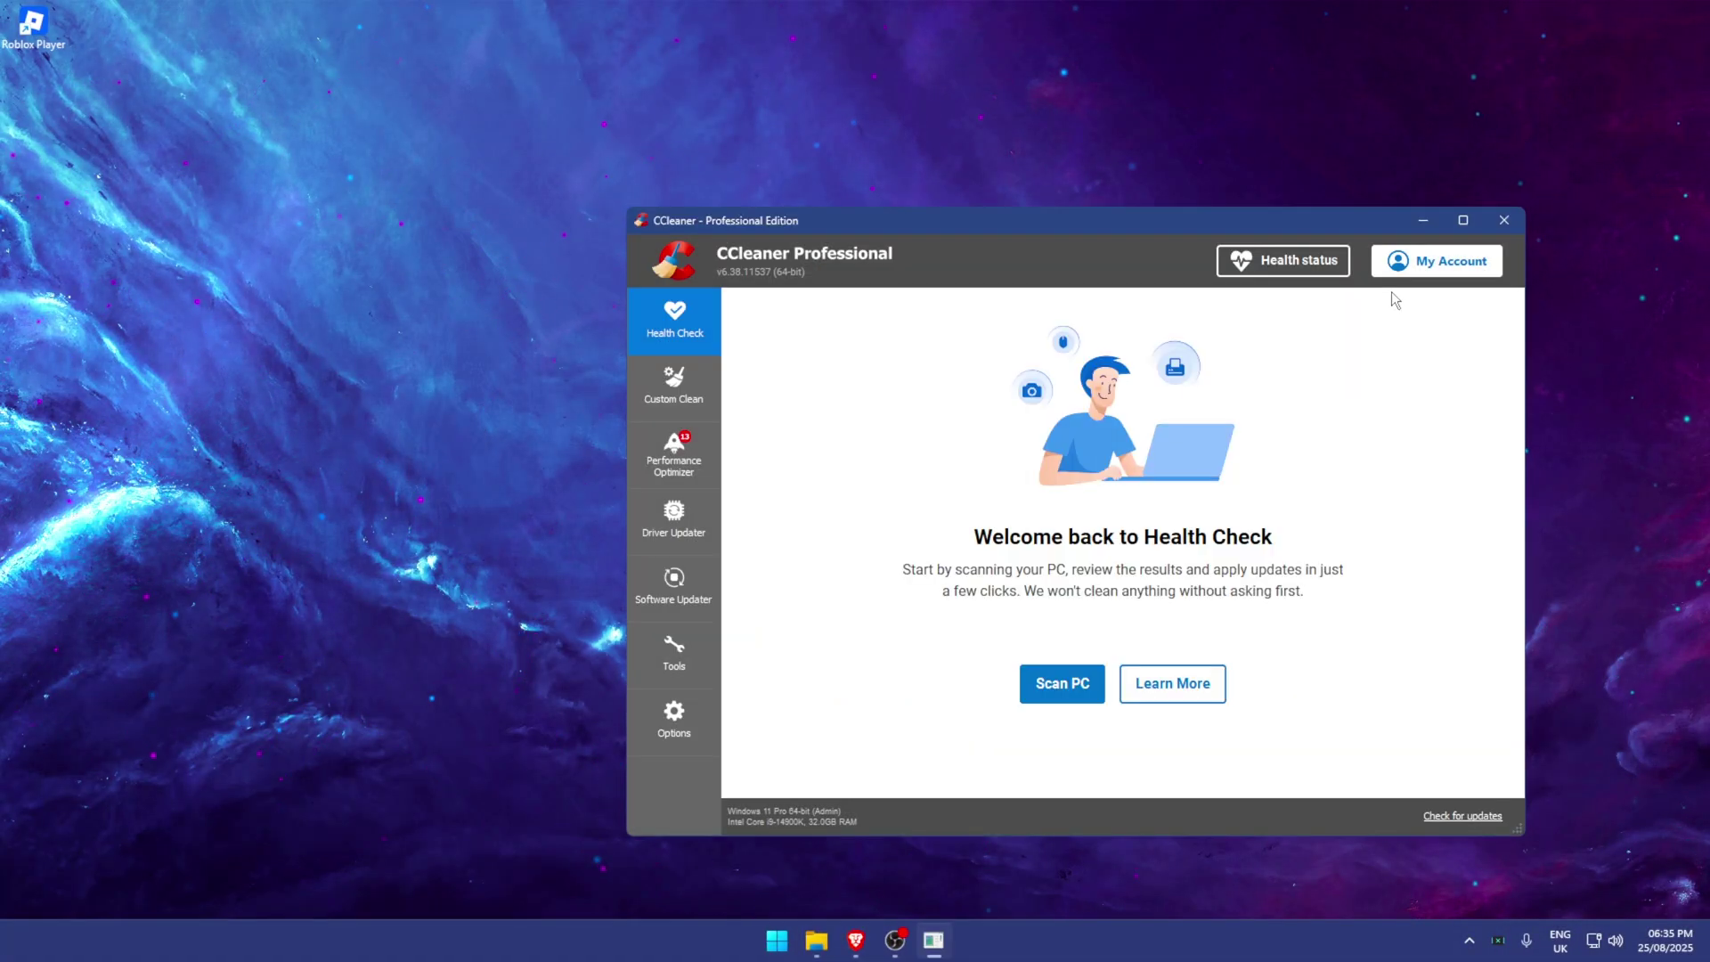
pyautogui.moveTo(1244, 216); pyautogui.dragTo(902, 175)
pyautogui.click(331, 346)
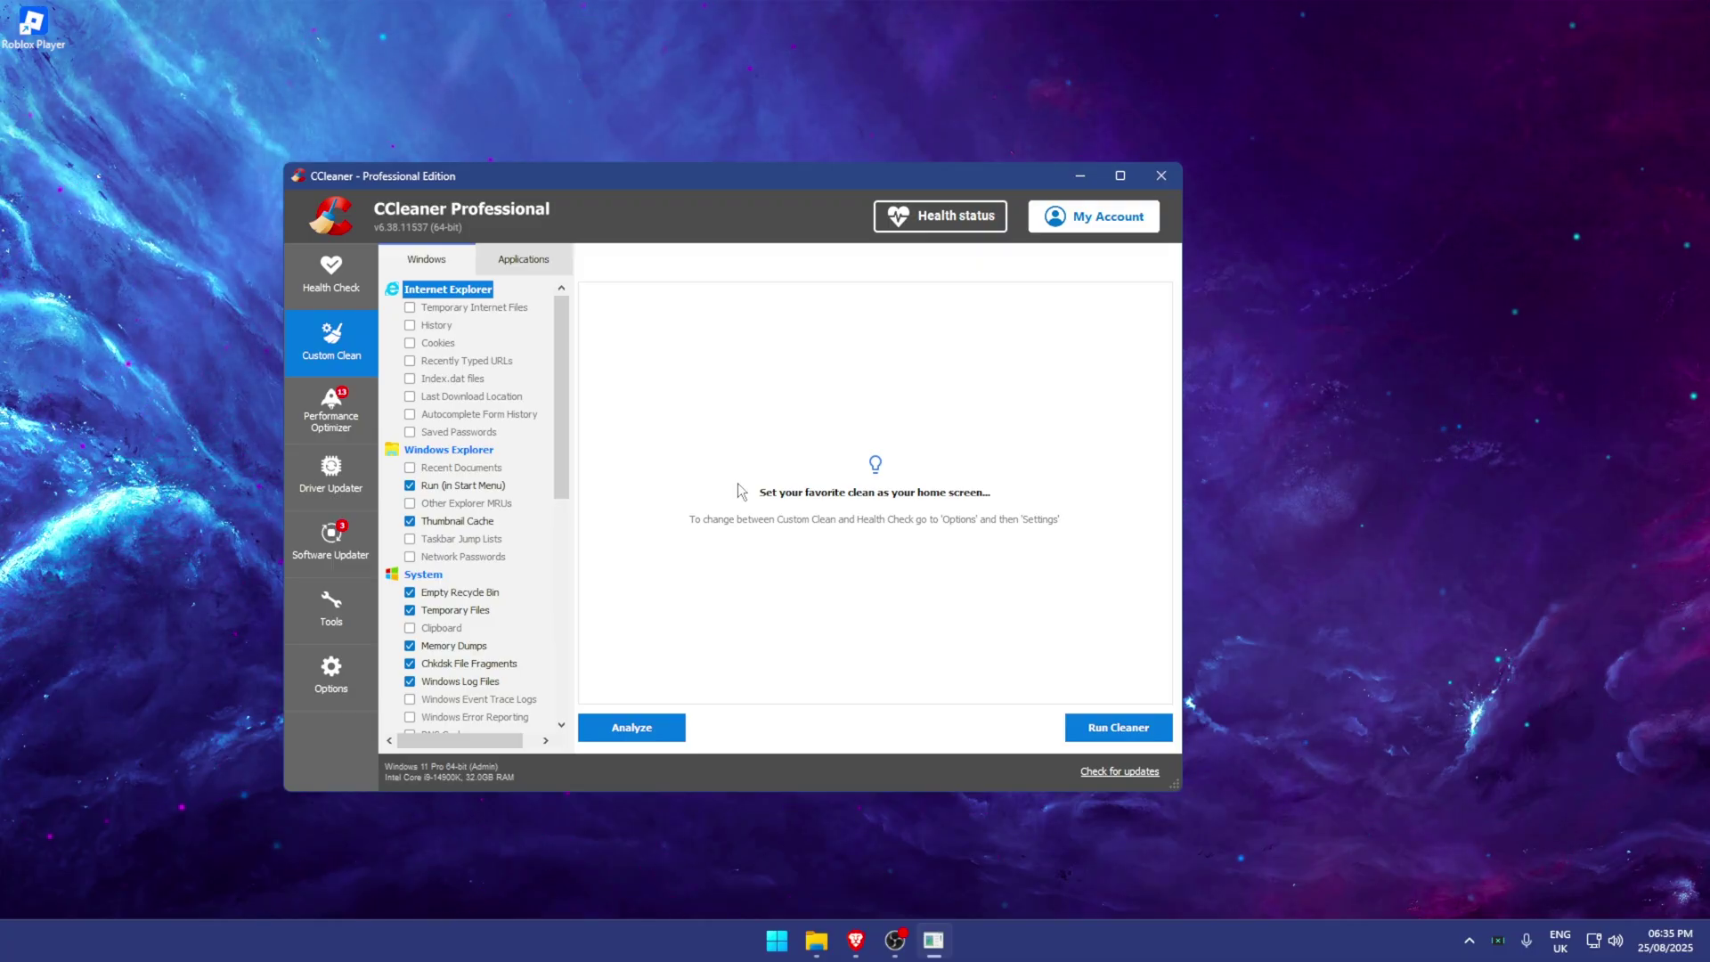
pyautogui.click(343, 284)
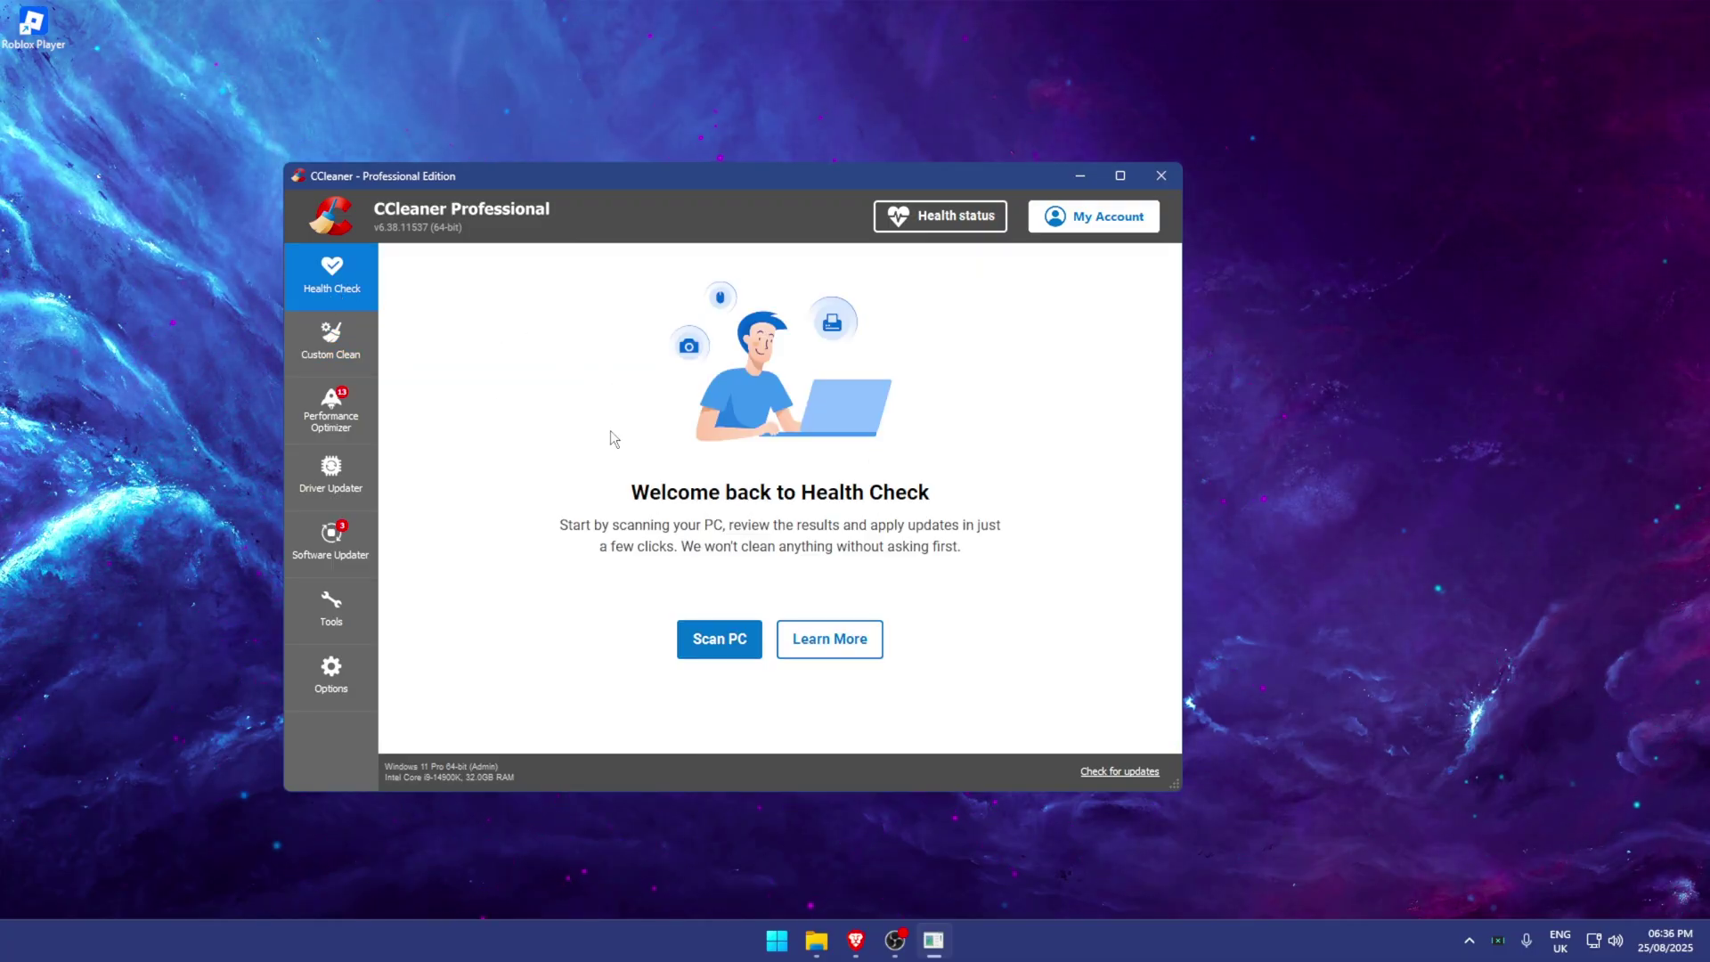
# - Run the Health Check scan, keeping Brave open and skipping program closing
pyautogui.click(728, 648)
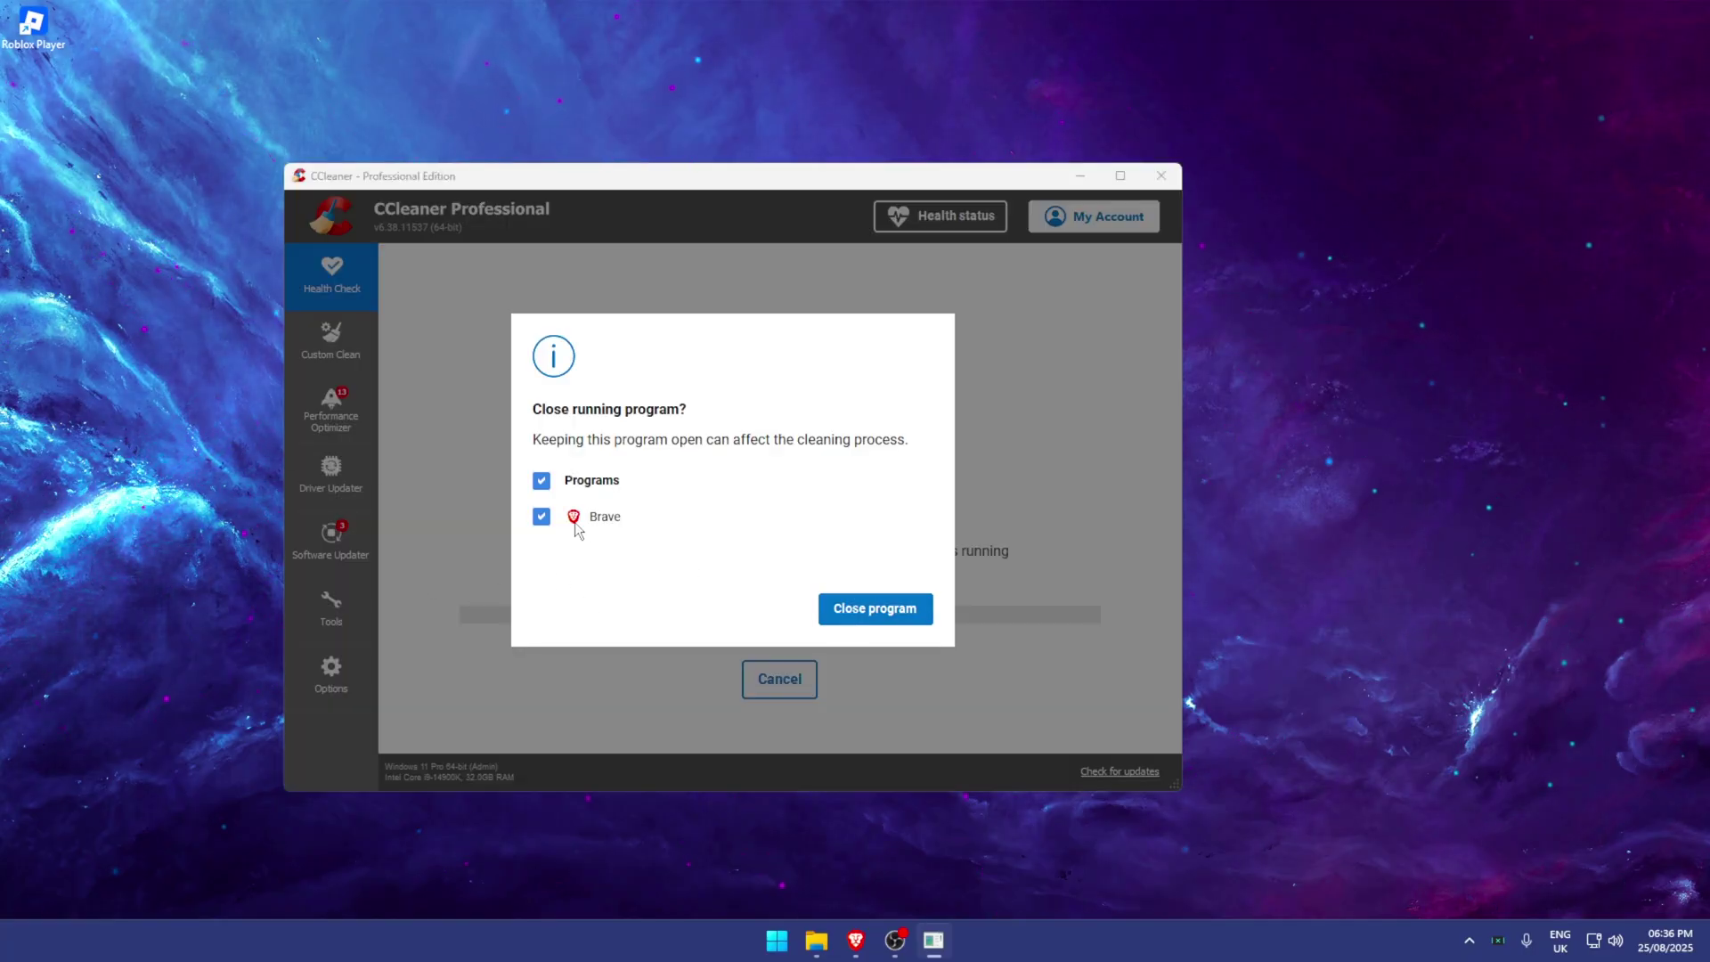
pyautogui.click(541, 517)
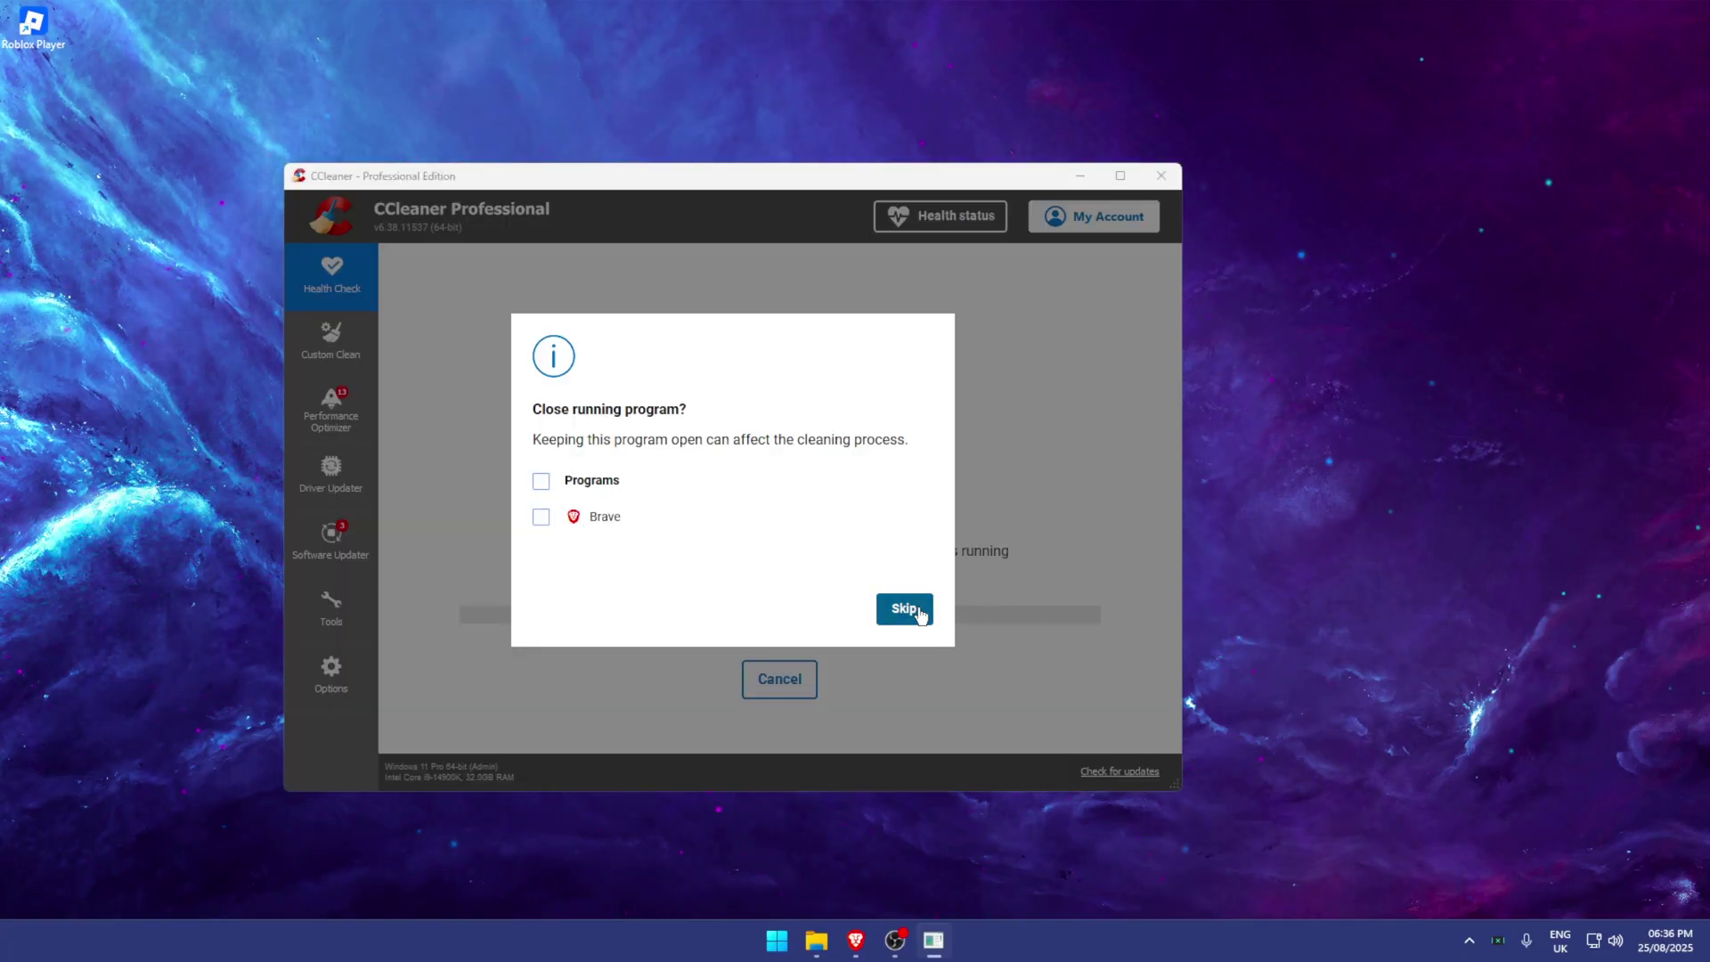
pyautogui.click(905, 609)
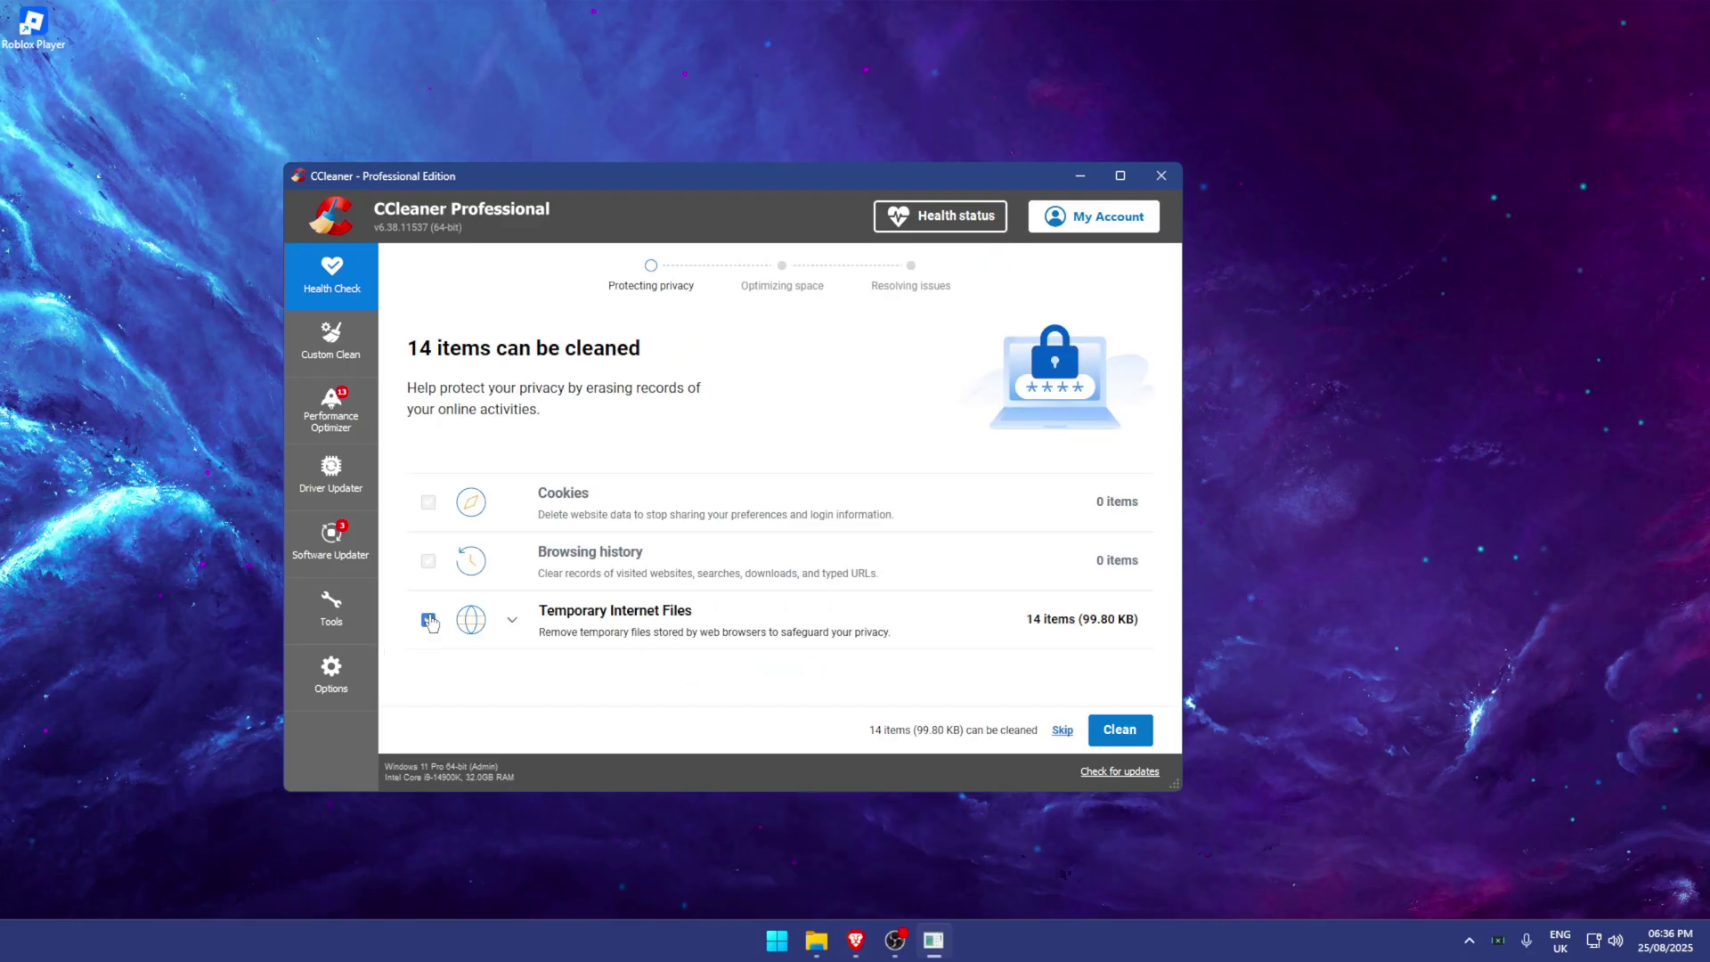
# - Expand the Temporary Internet Files result to show its 14-item breakdown
pyautogui.click(512, 620)
pyautogui.click(514, 623)
pyautogui.click(514, 623)
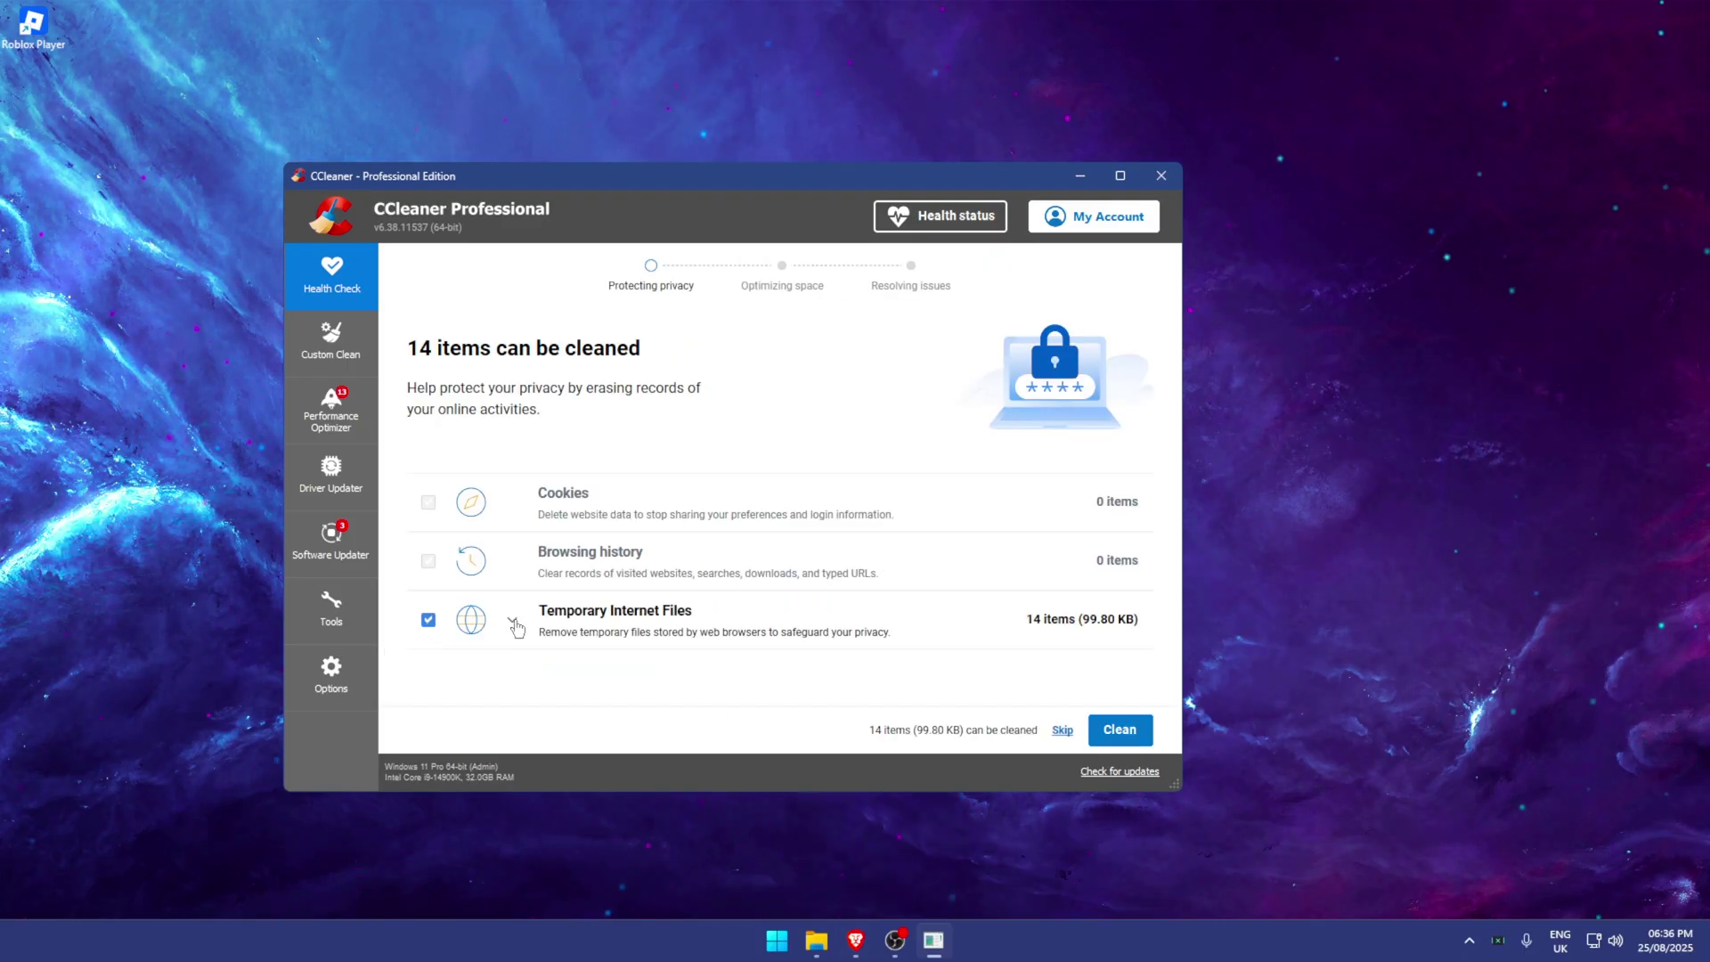
pyautogui.click(514, 623)
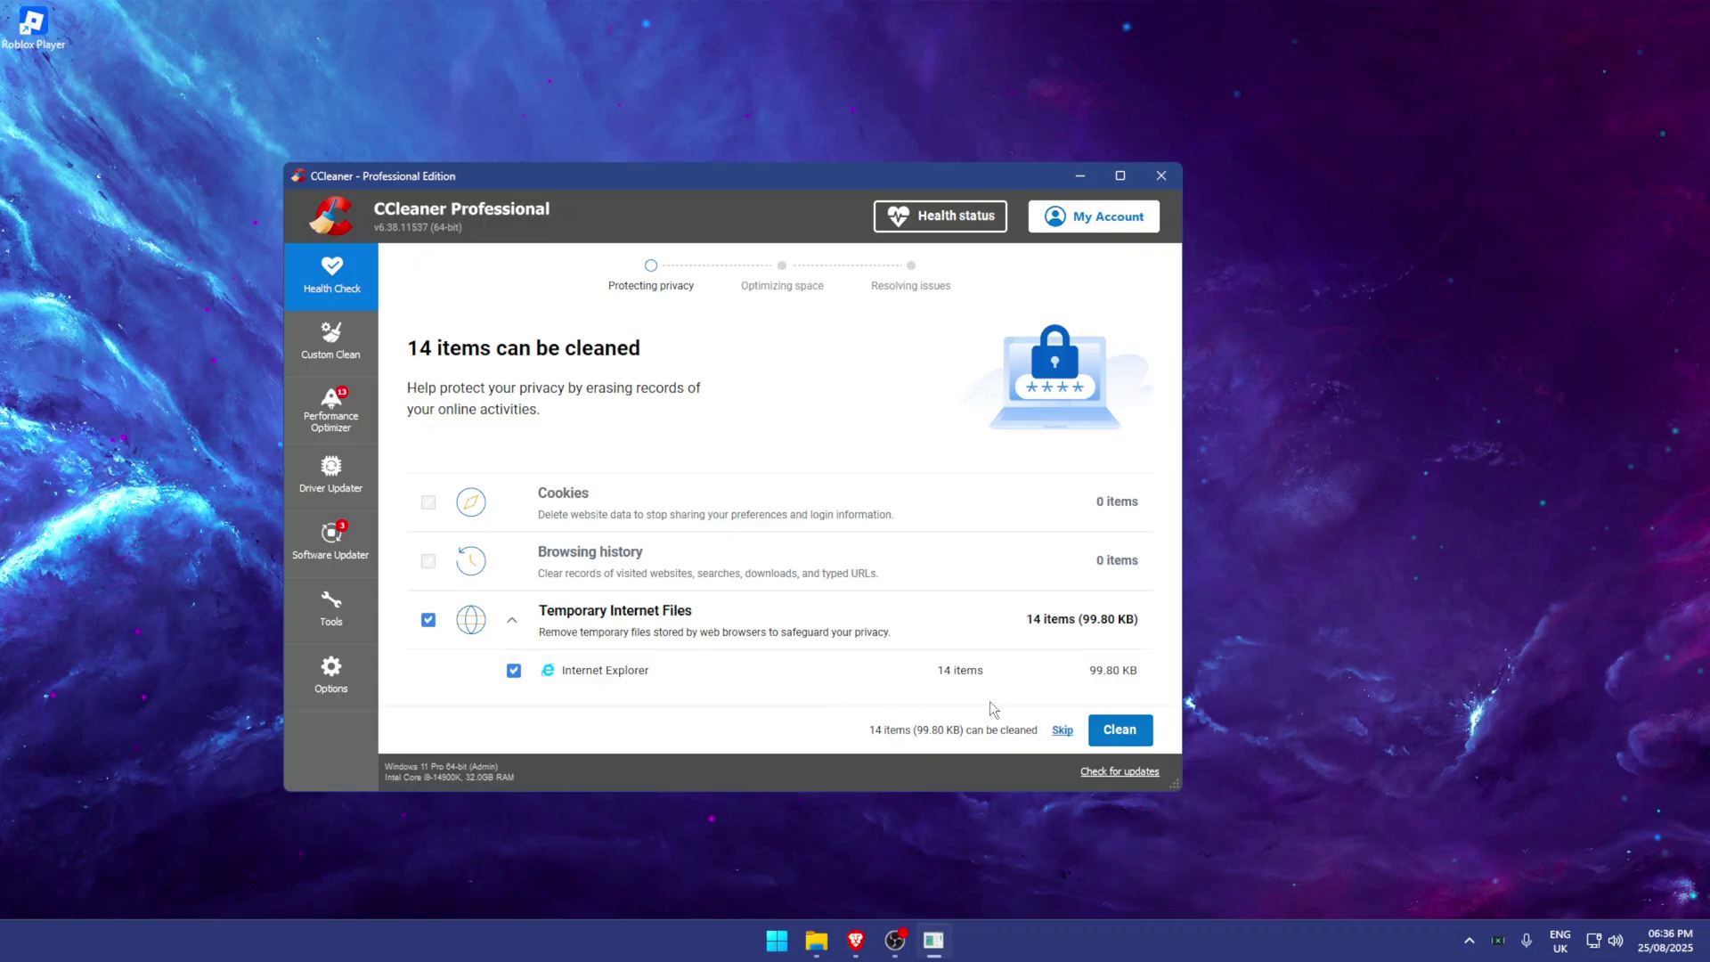
# - Open Custom Clean and compare its Applications and Windows cleaning lists
pyautogui.click(331, 343)
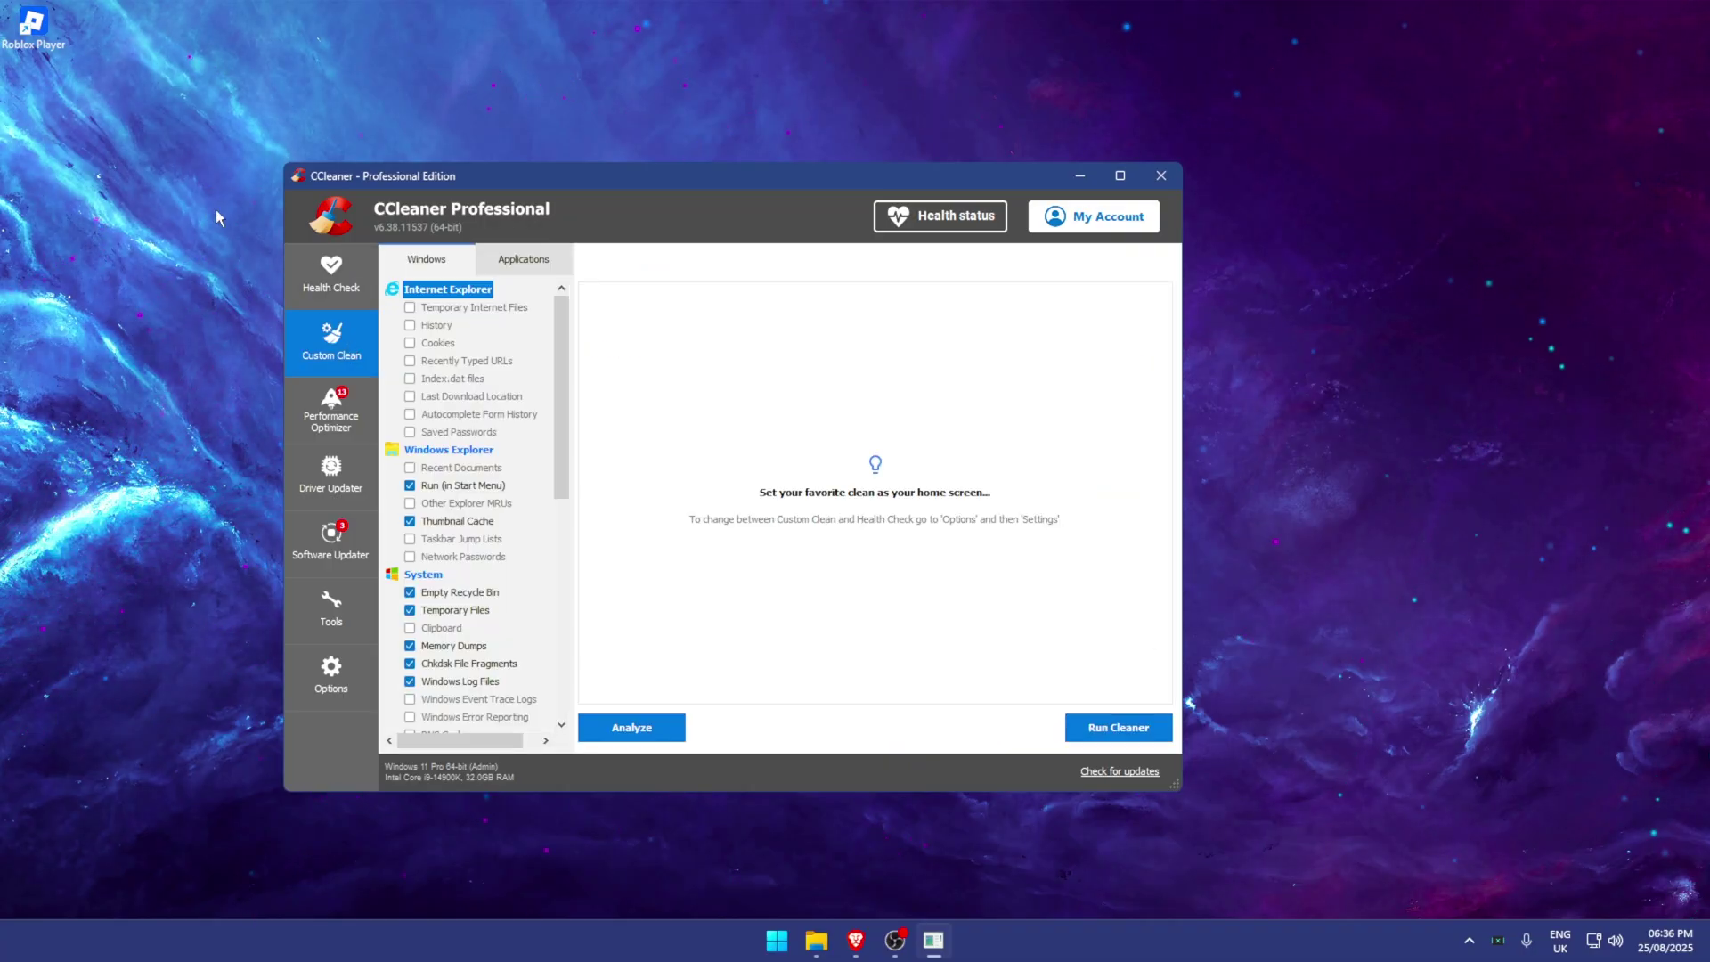
pyautogui.click(534, 260)
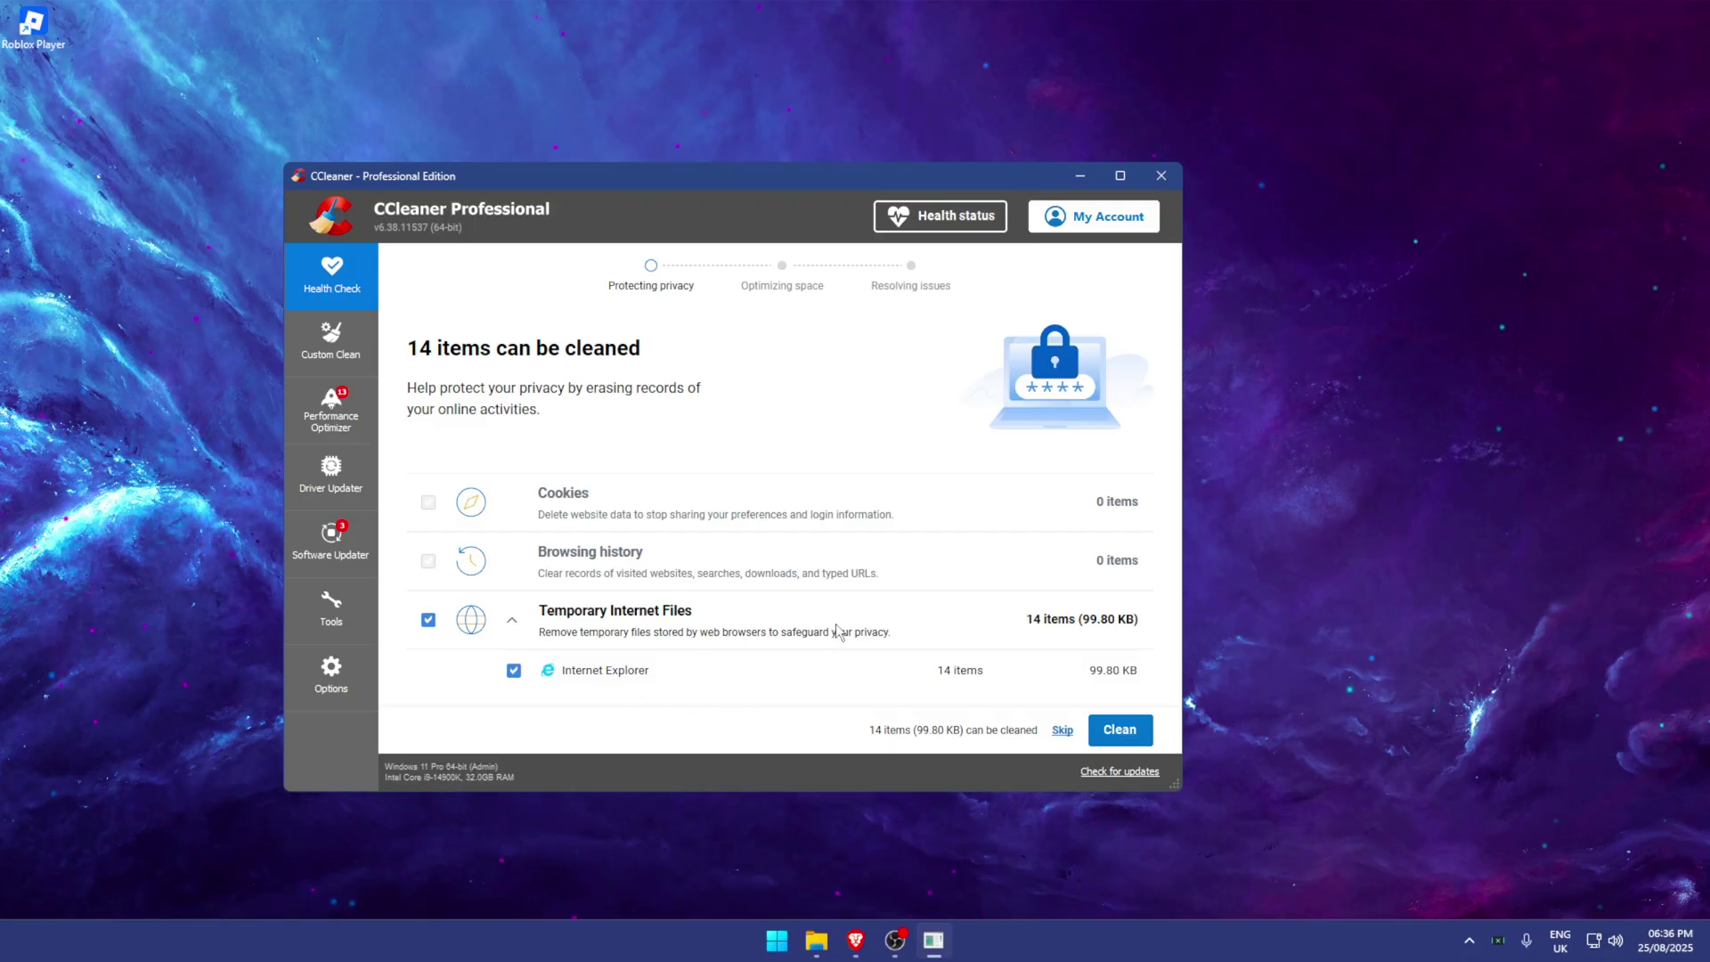
pyautogui.click(330, 343)
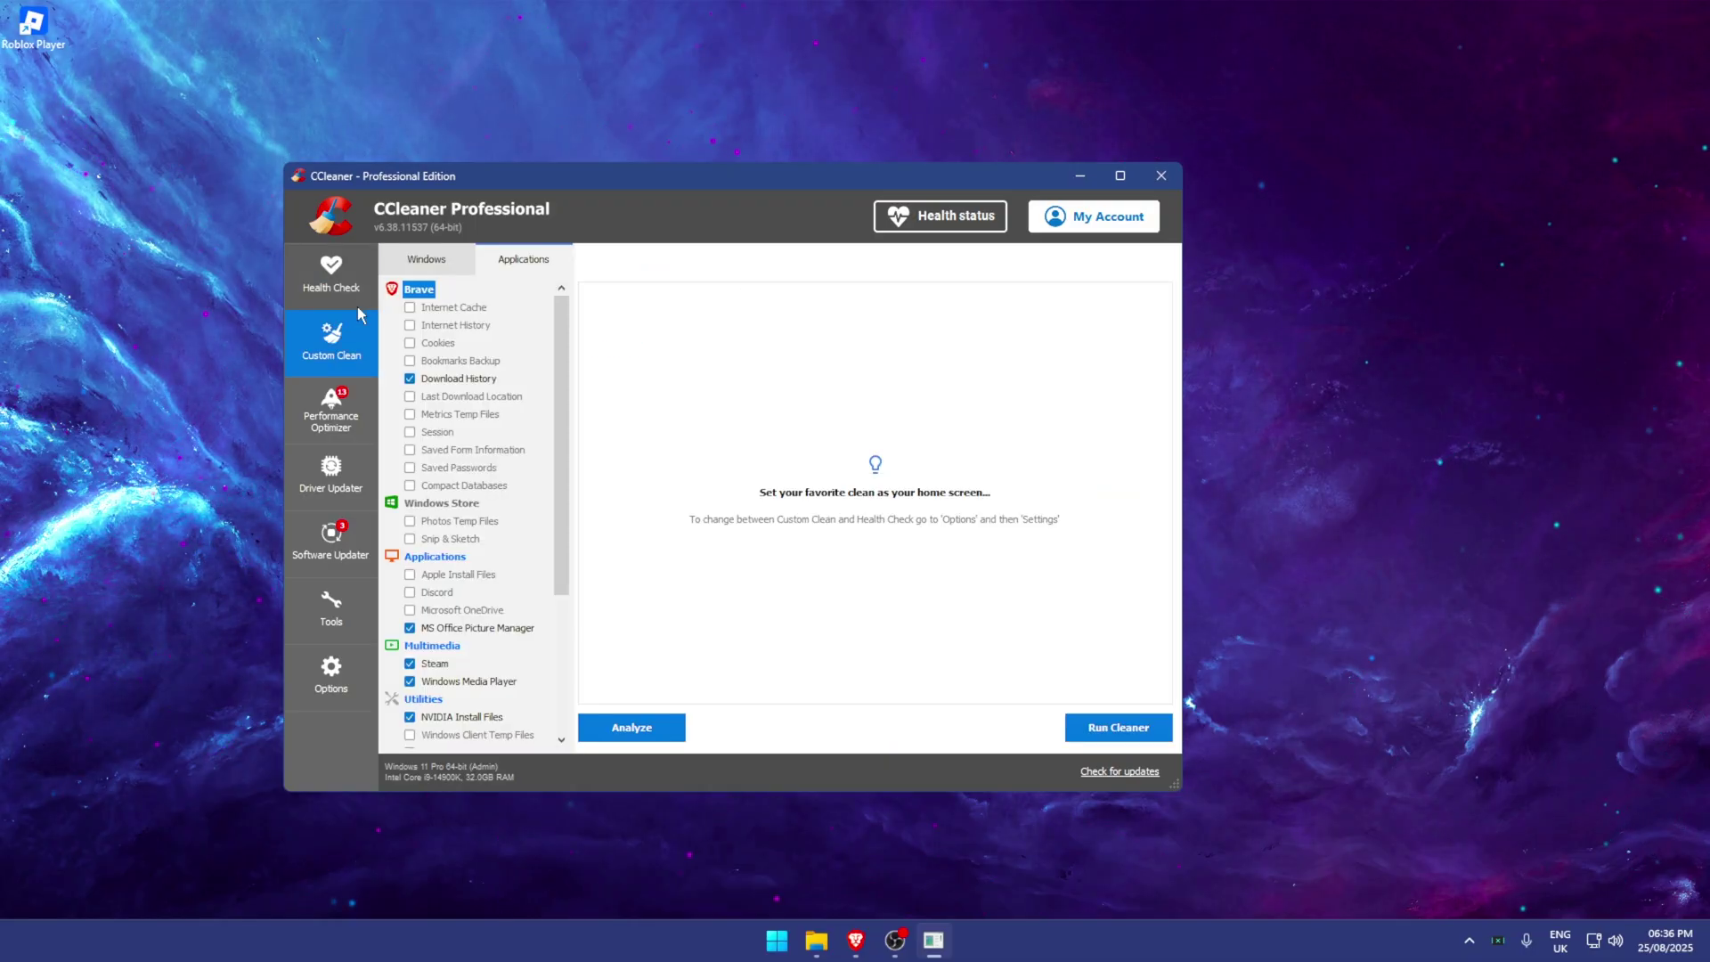
pyautogui.click(450, 268)
# - Scroll through the Windows cleaning items and settle on the Windows tab
pyautogui.scroll(-9, 496, 518)
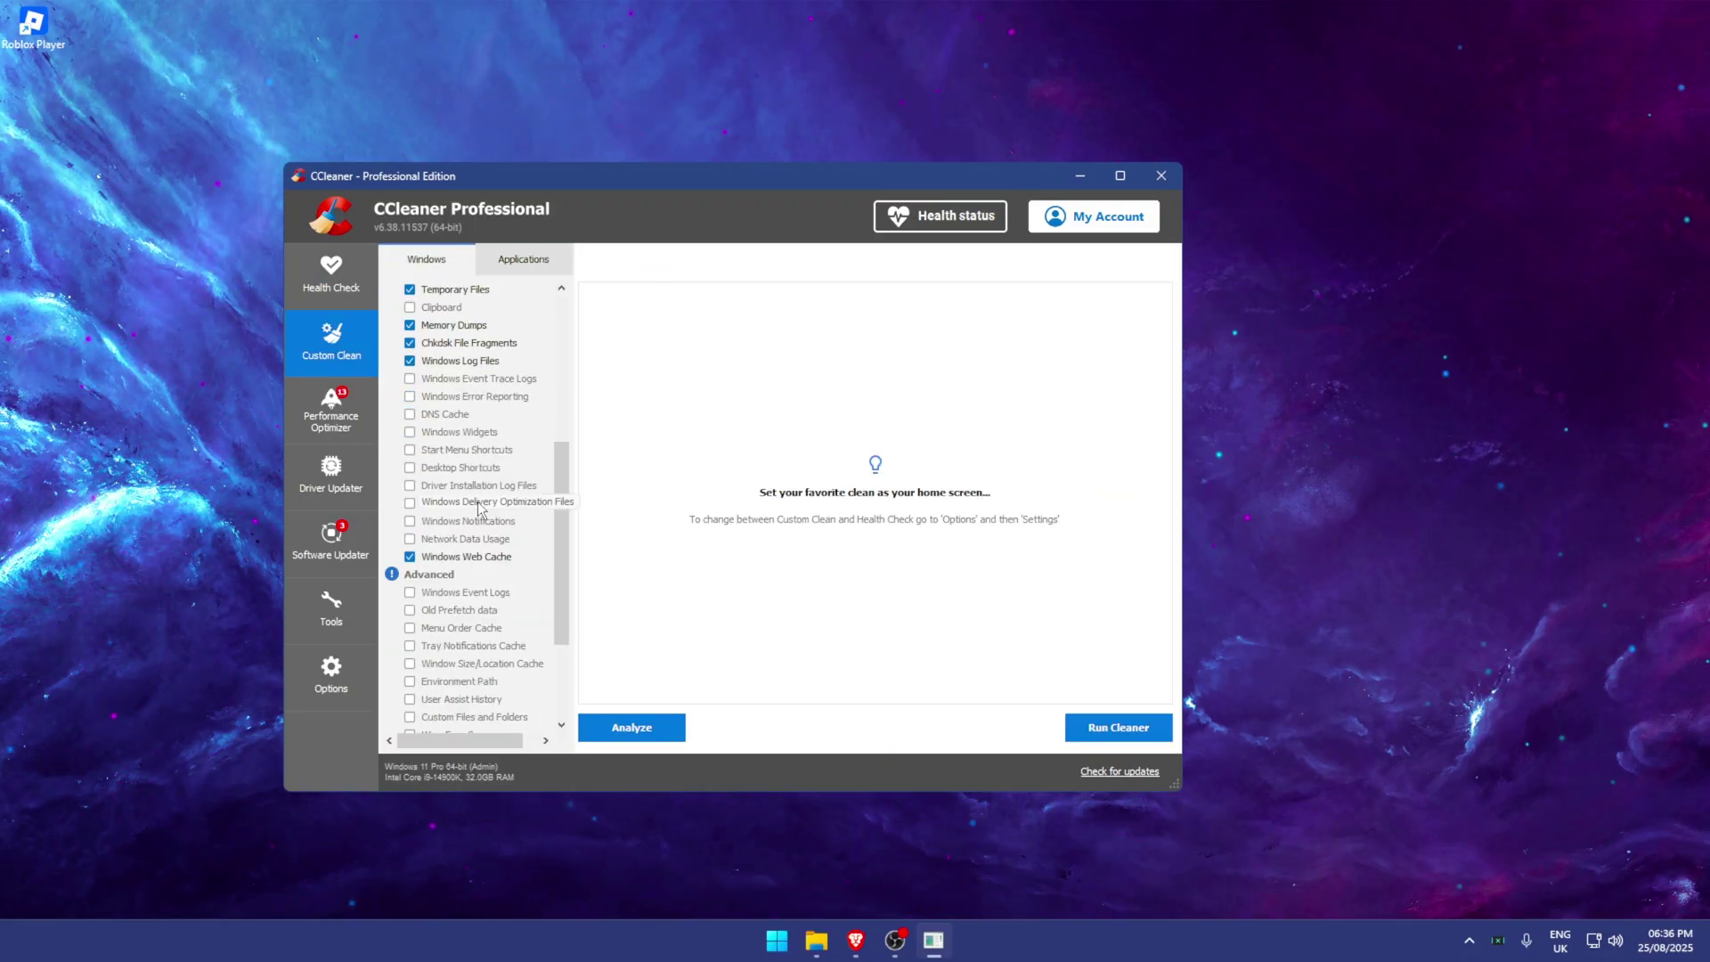
pyautogui.scroll(5, 569, 518)
pyautogui.scroll(5, 559, 408)
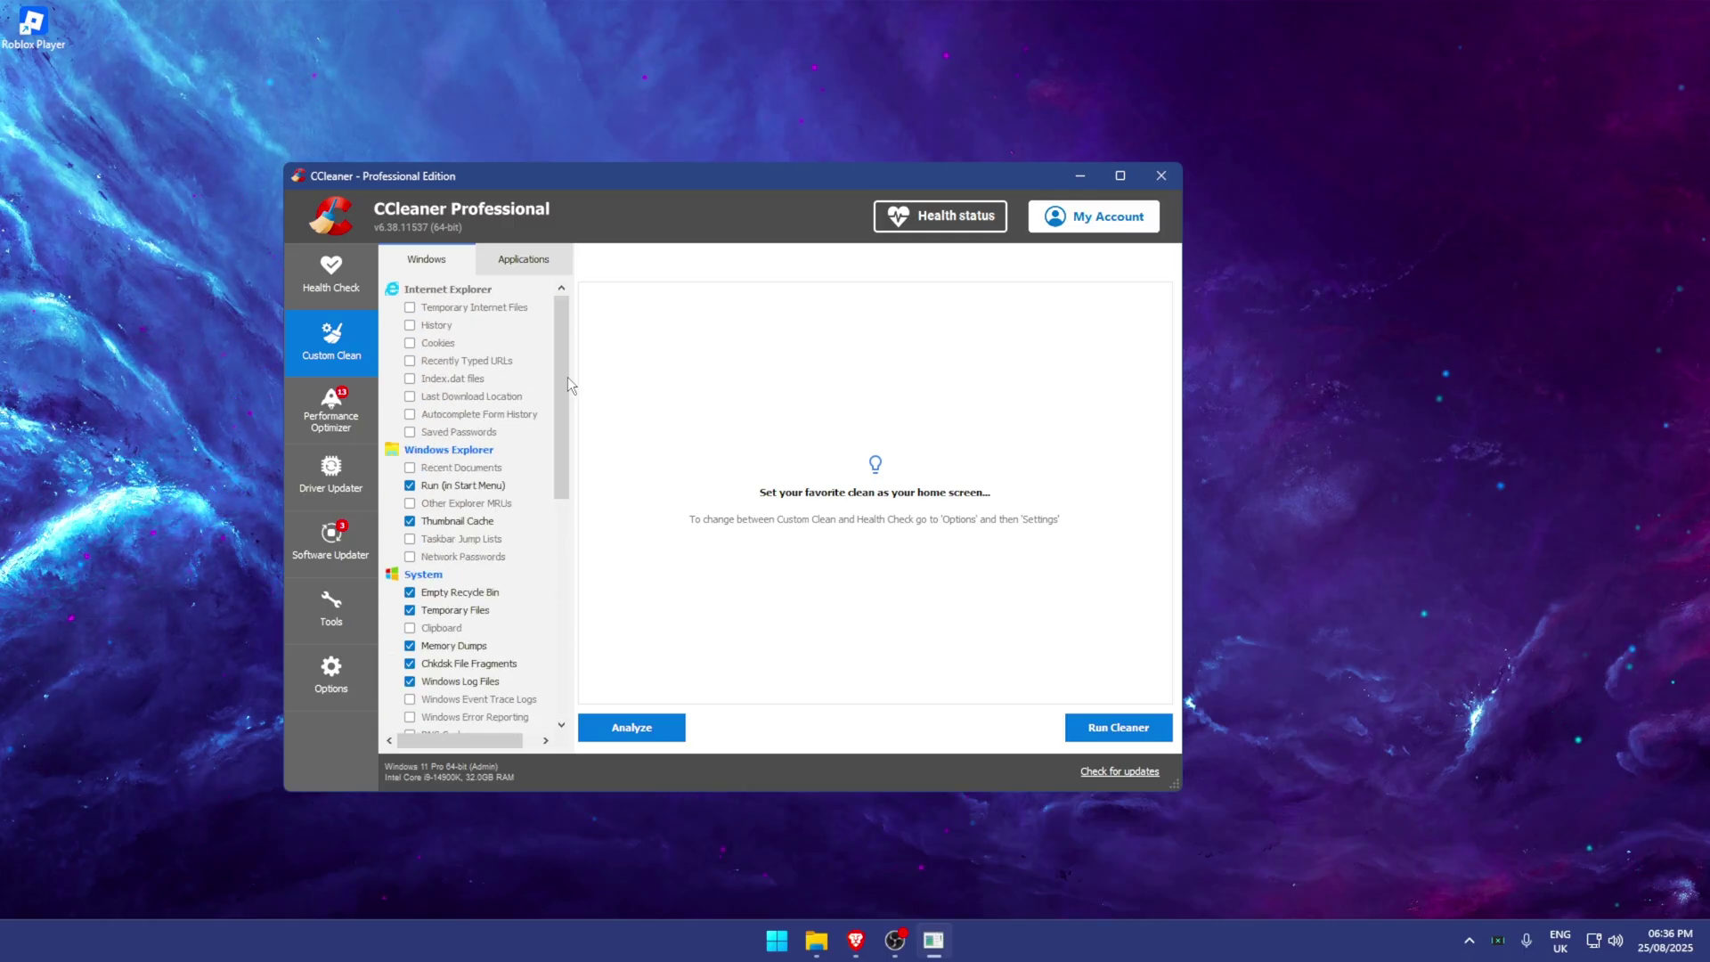
pyautogui.scroll(-8, 546, 449)
pyautogui.scroll(5, 397, 499)
pyautogui.scroll(-4, 498, 545)
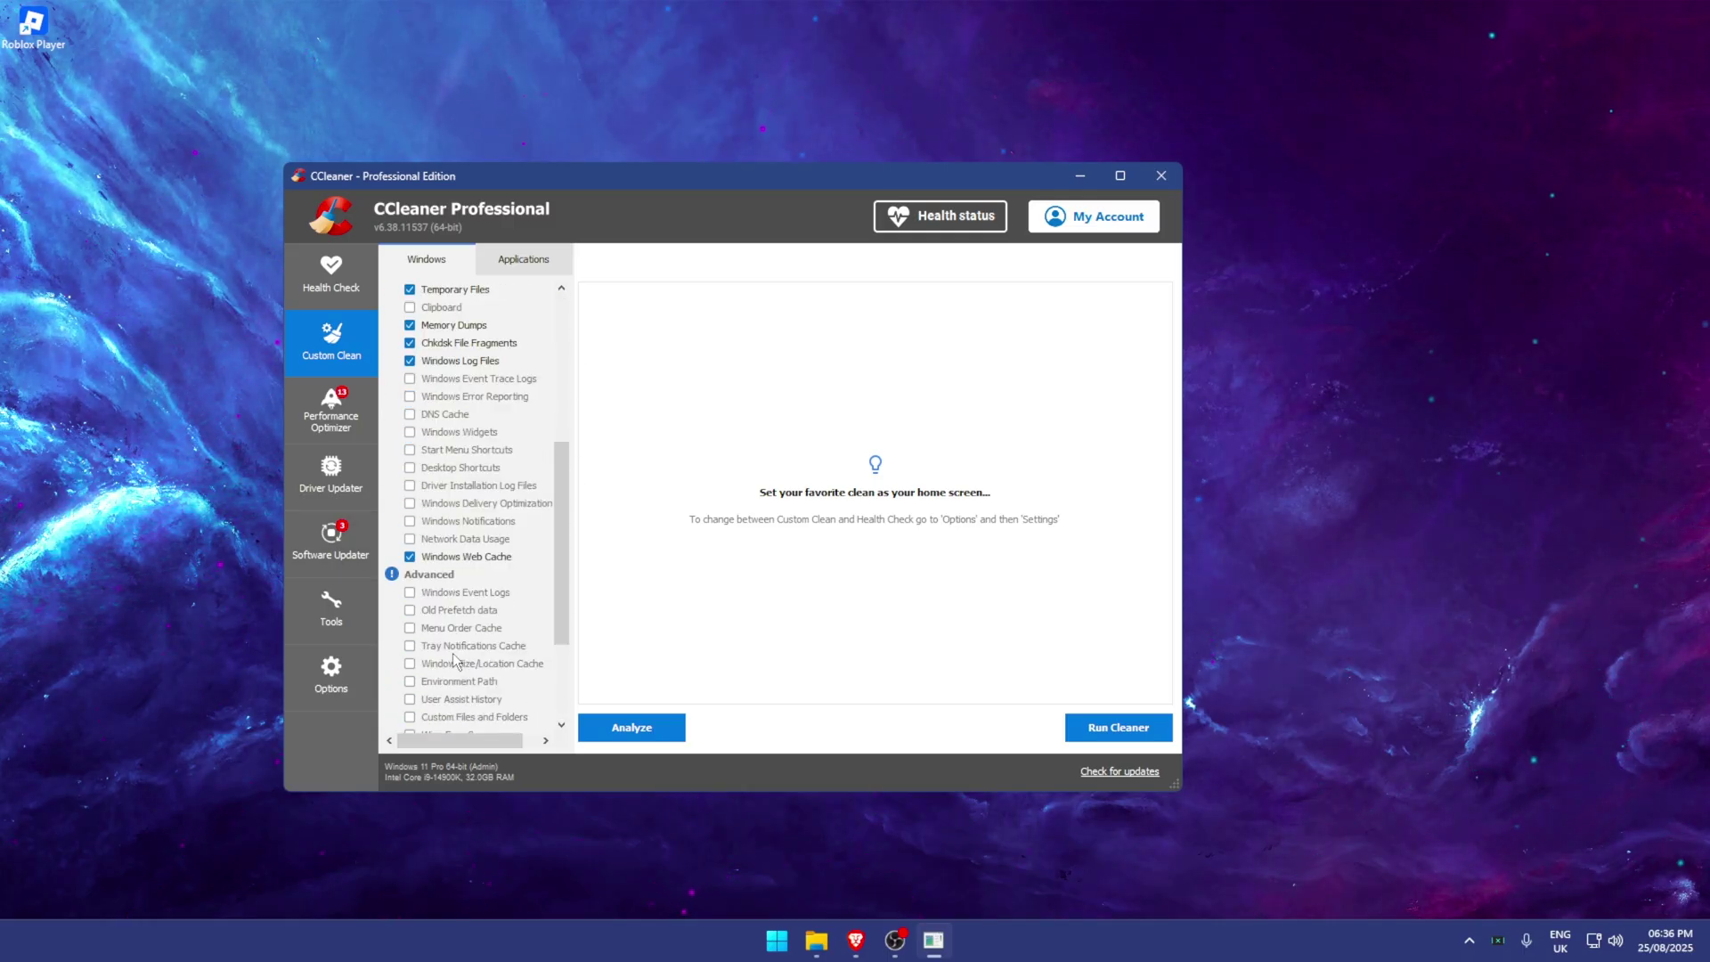
pyautogui.scroll(-10, 503, 517)
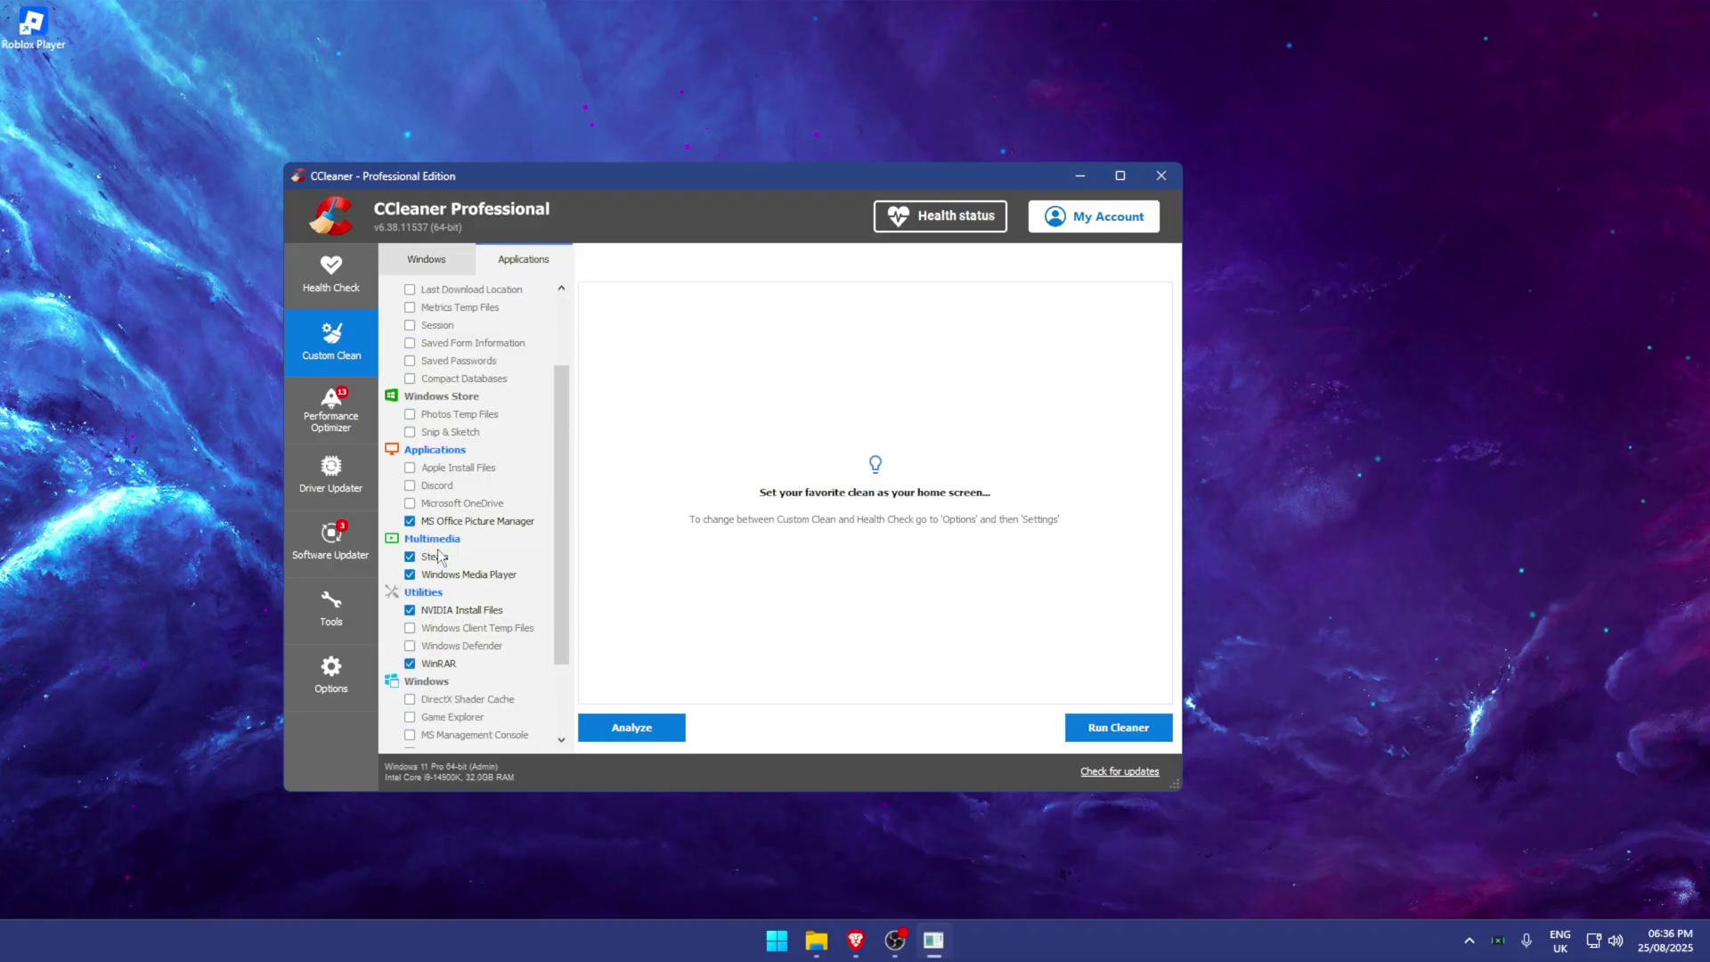
pyautogui.scroll(3, 527, 635)
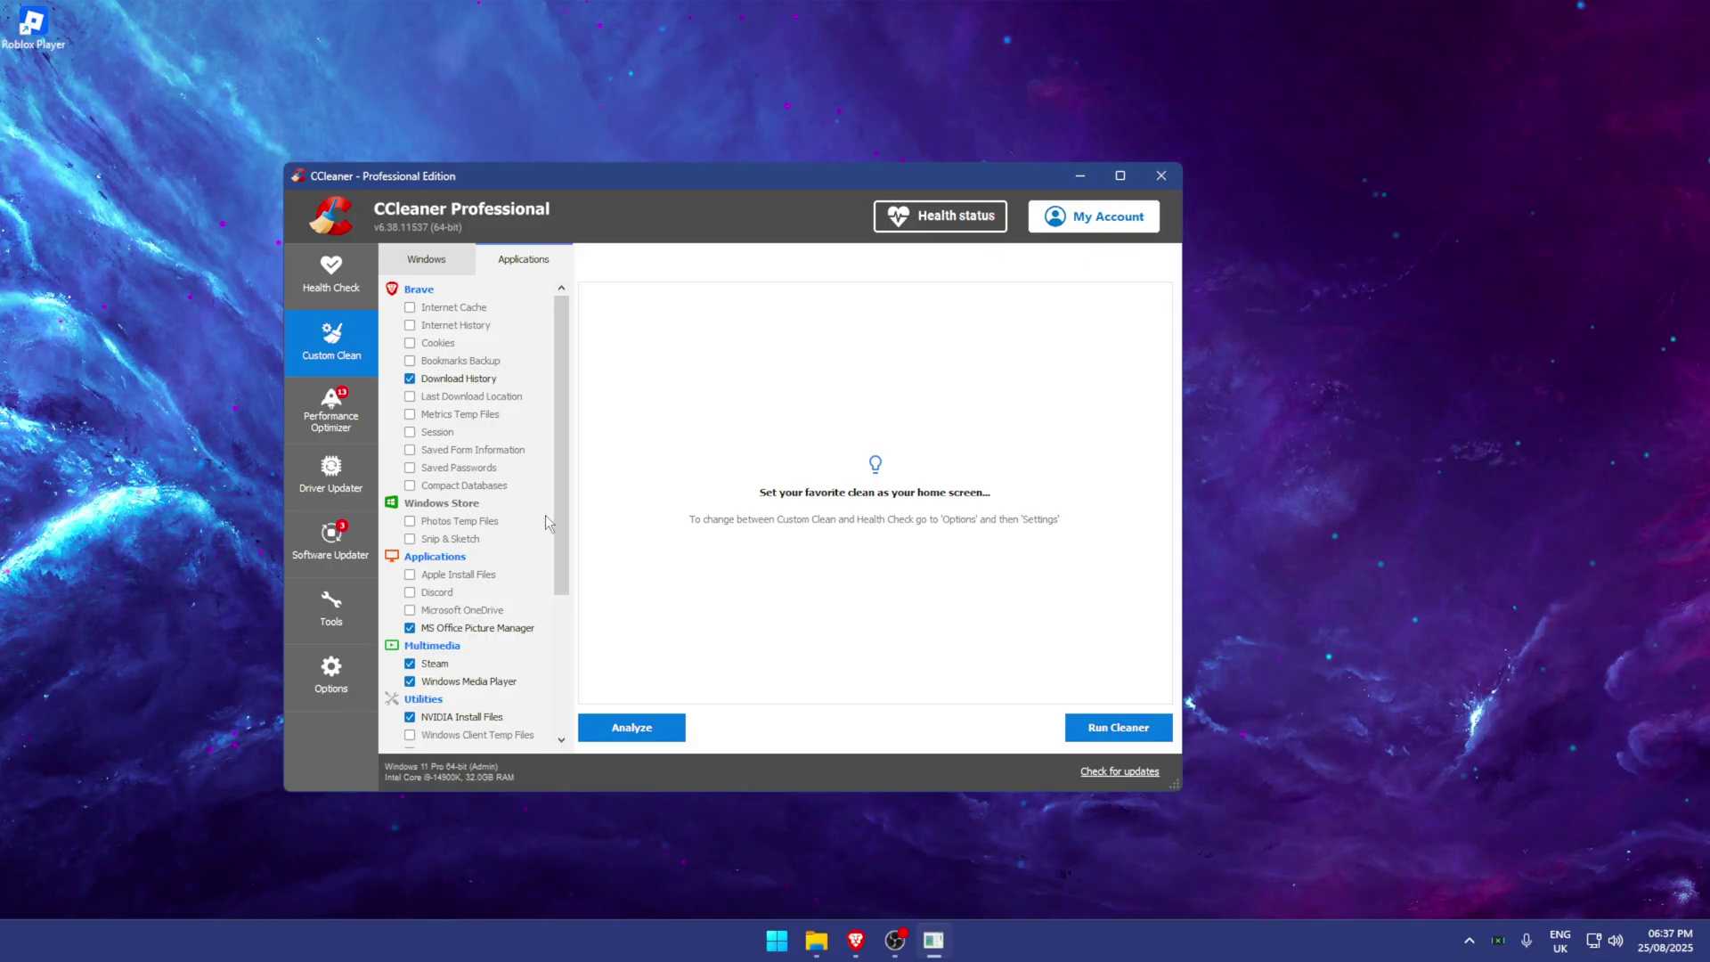
pyautogui.moveTo(561, 535); pyautogui.dragTo(568, 452)
pyautogui.click(426, 259)
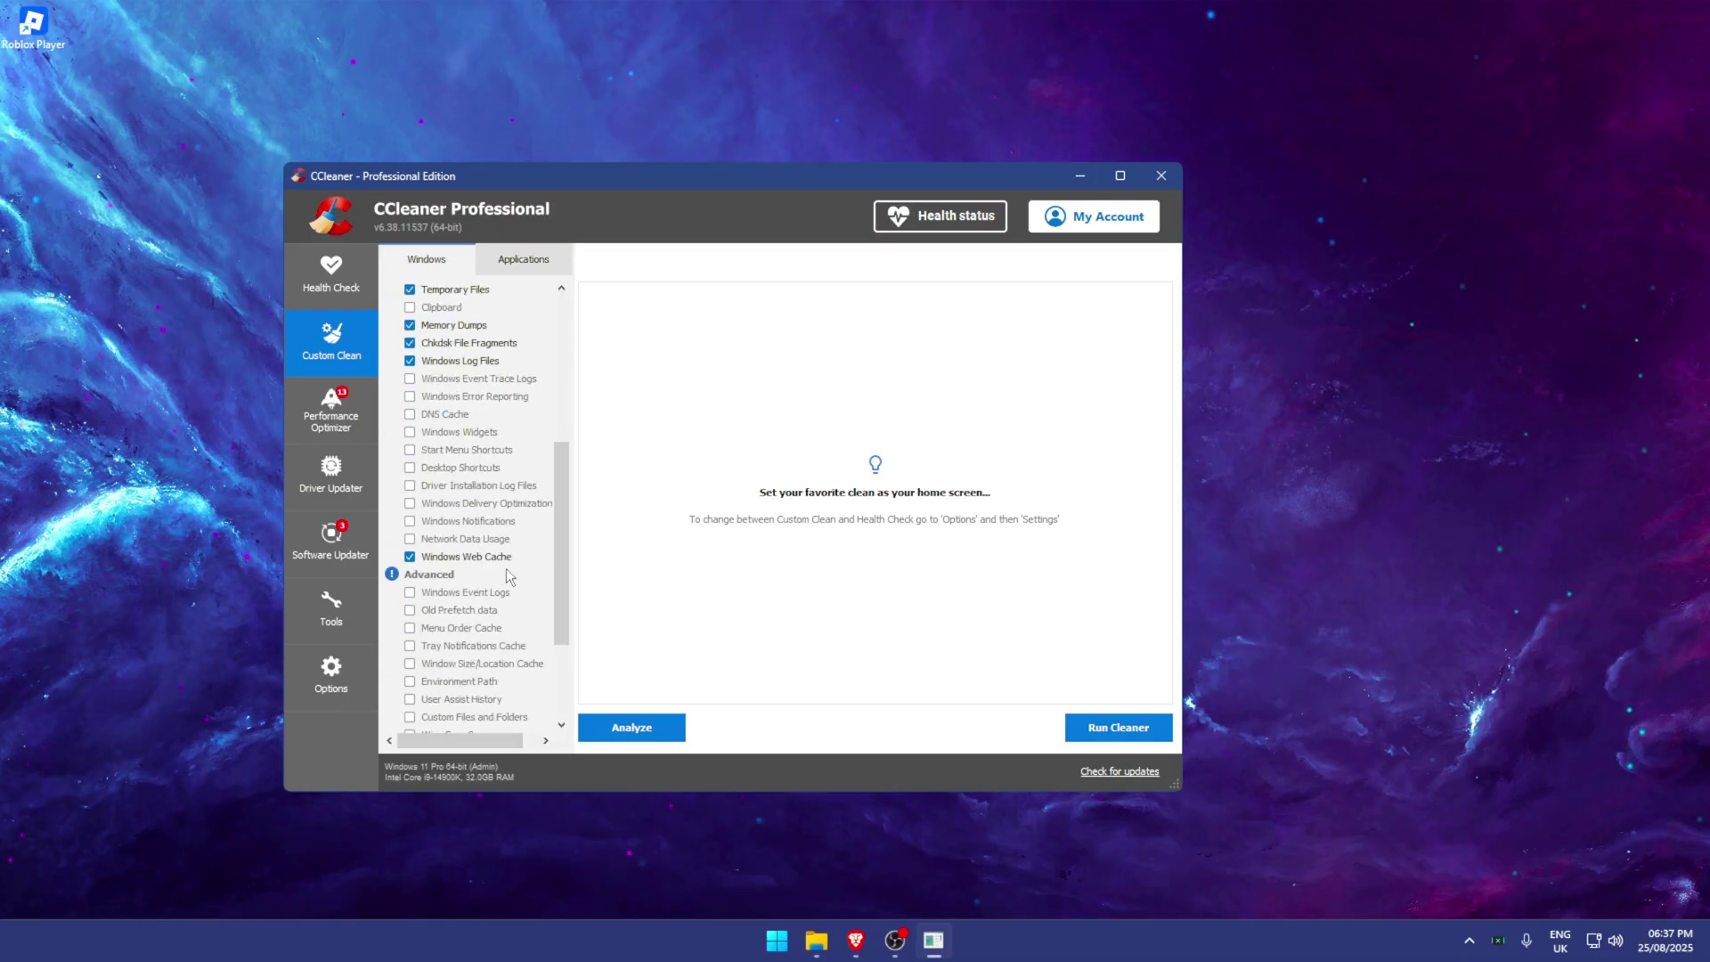
# - Analyse, then clean the 2.11 GB of junk, confirming deletion and keeping Brave open
pyautogui.click(632, 727)
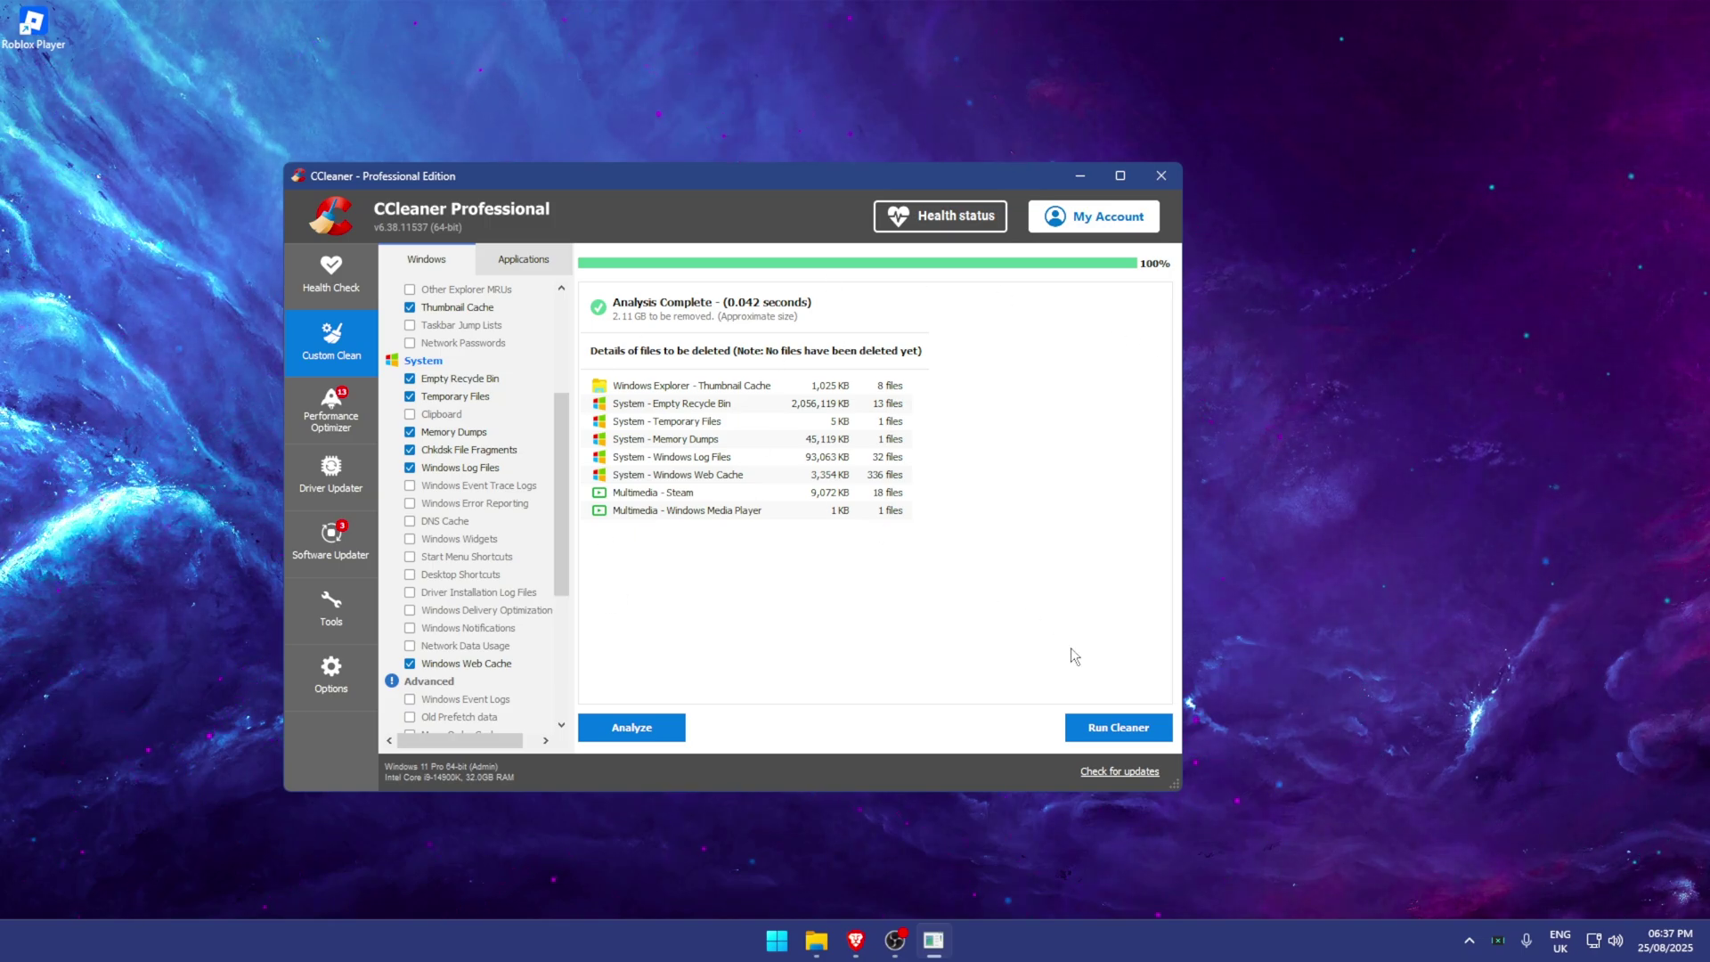
pyautogui.click(1118, 727)
pyautogui.click(872, 454)
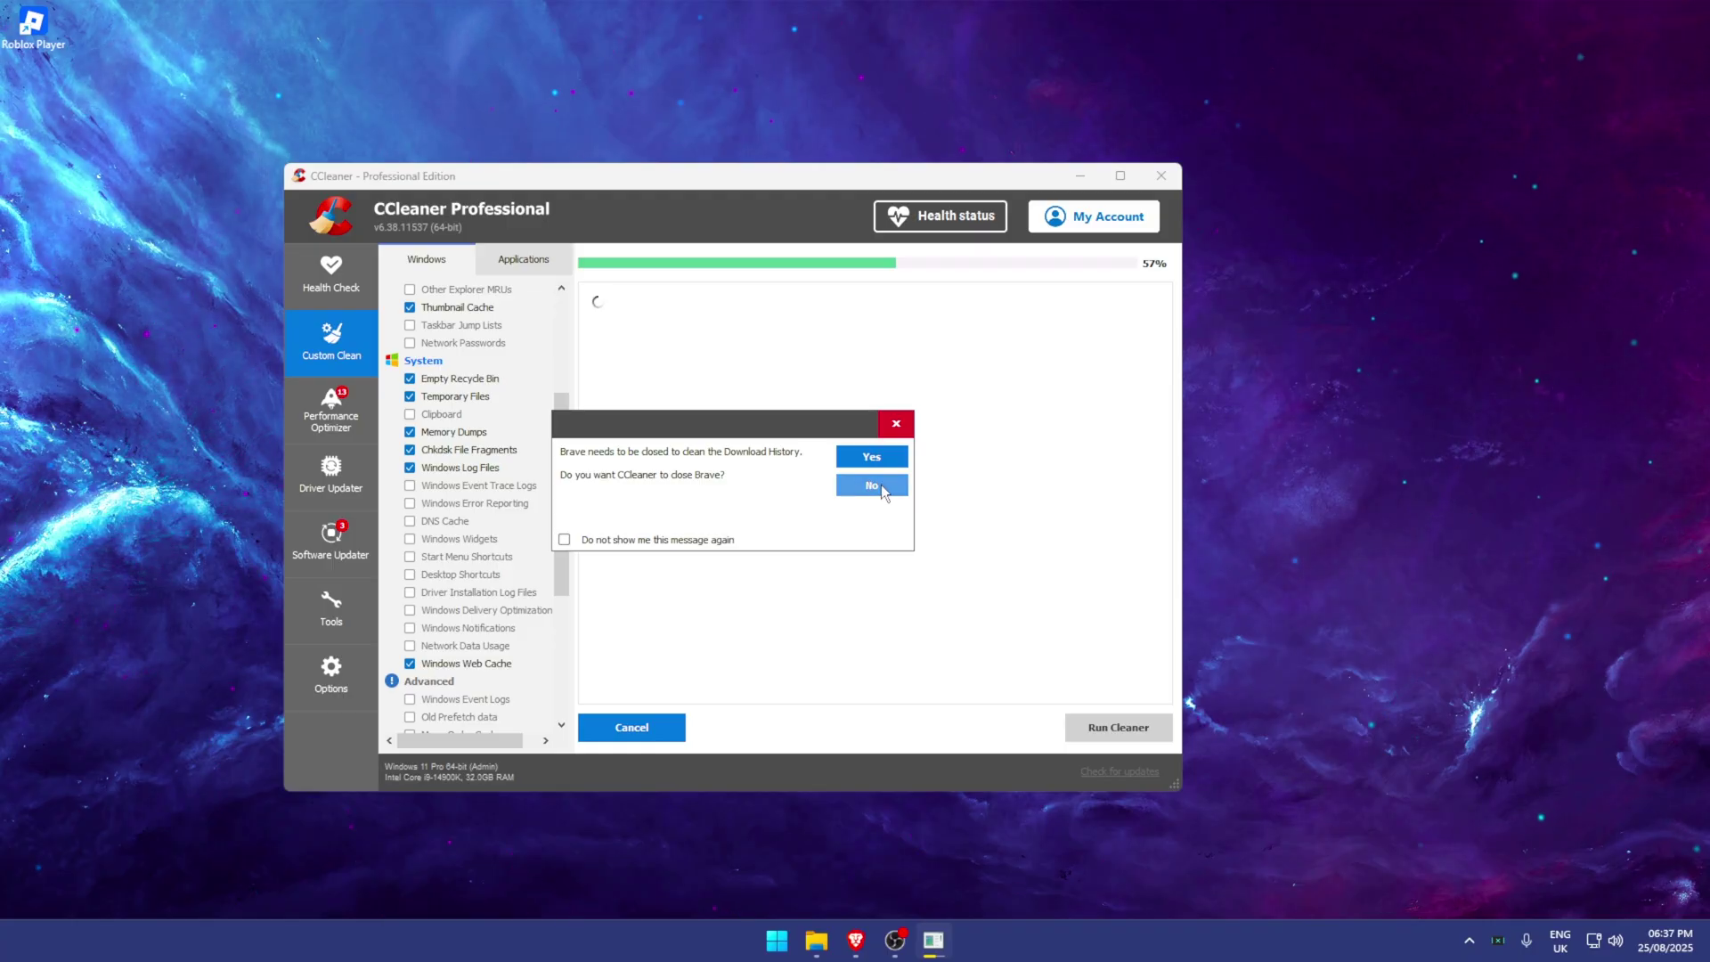
pyautogui.click(872, 485)
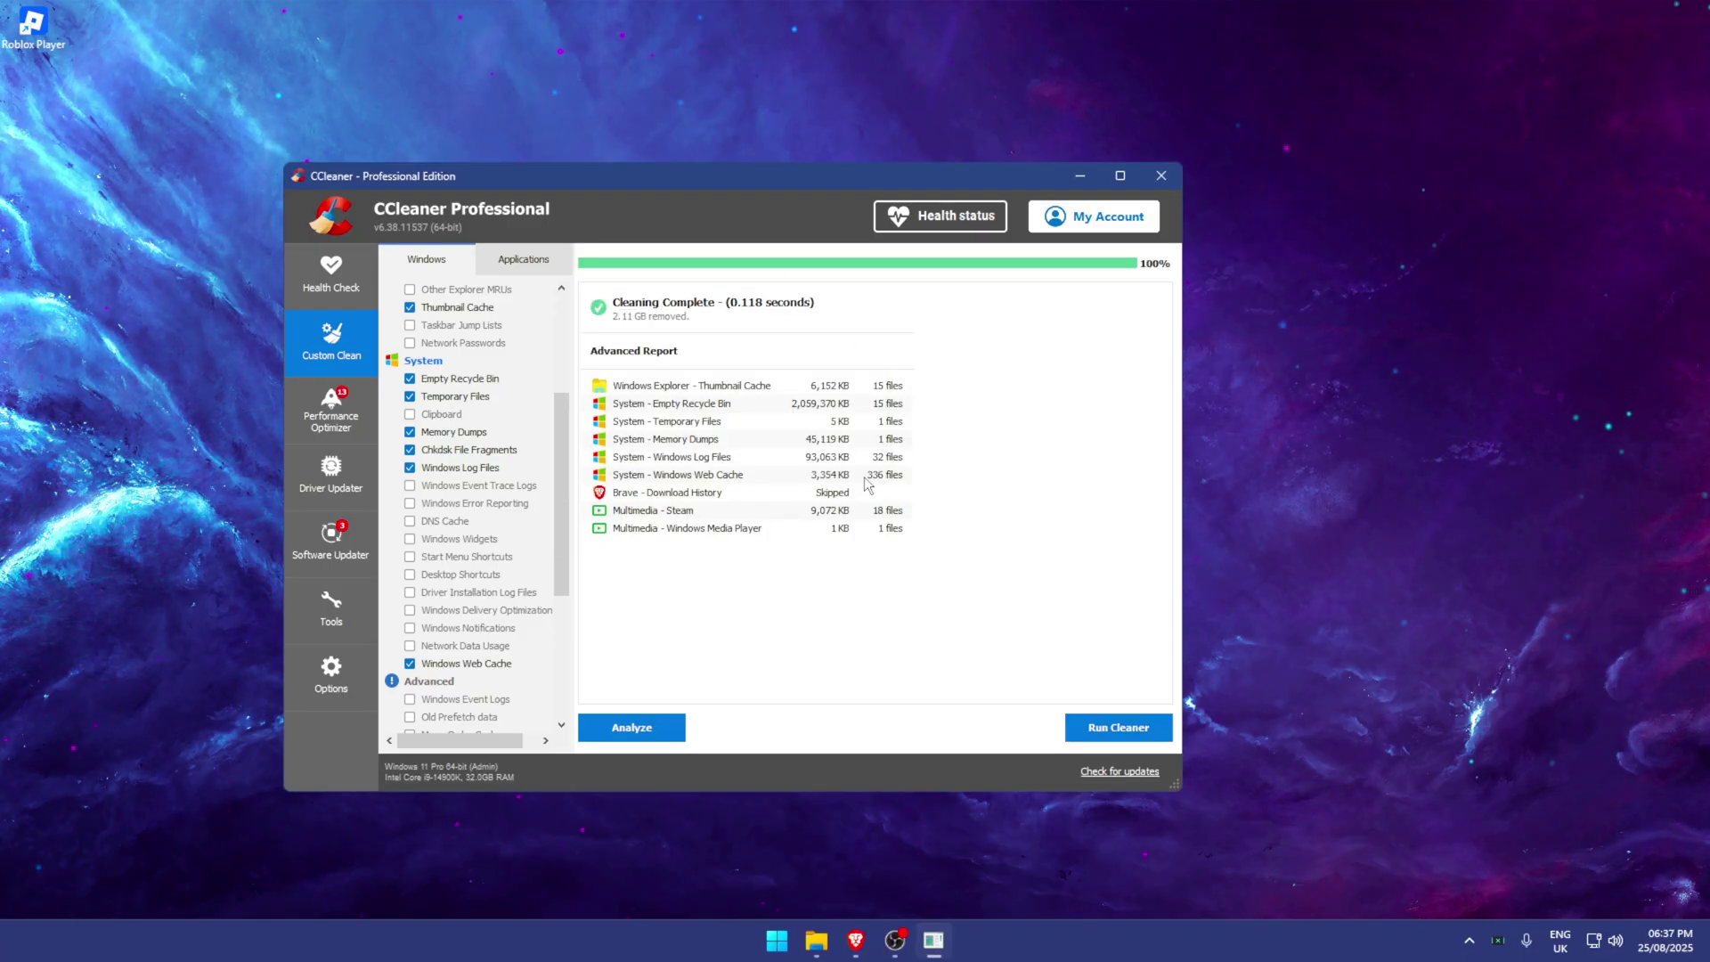
# - Browse Performance Optimizer, Driver Updater, Software Updater, Tools > Registry, then Health Check
pyautogui.click(332, 410)
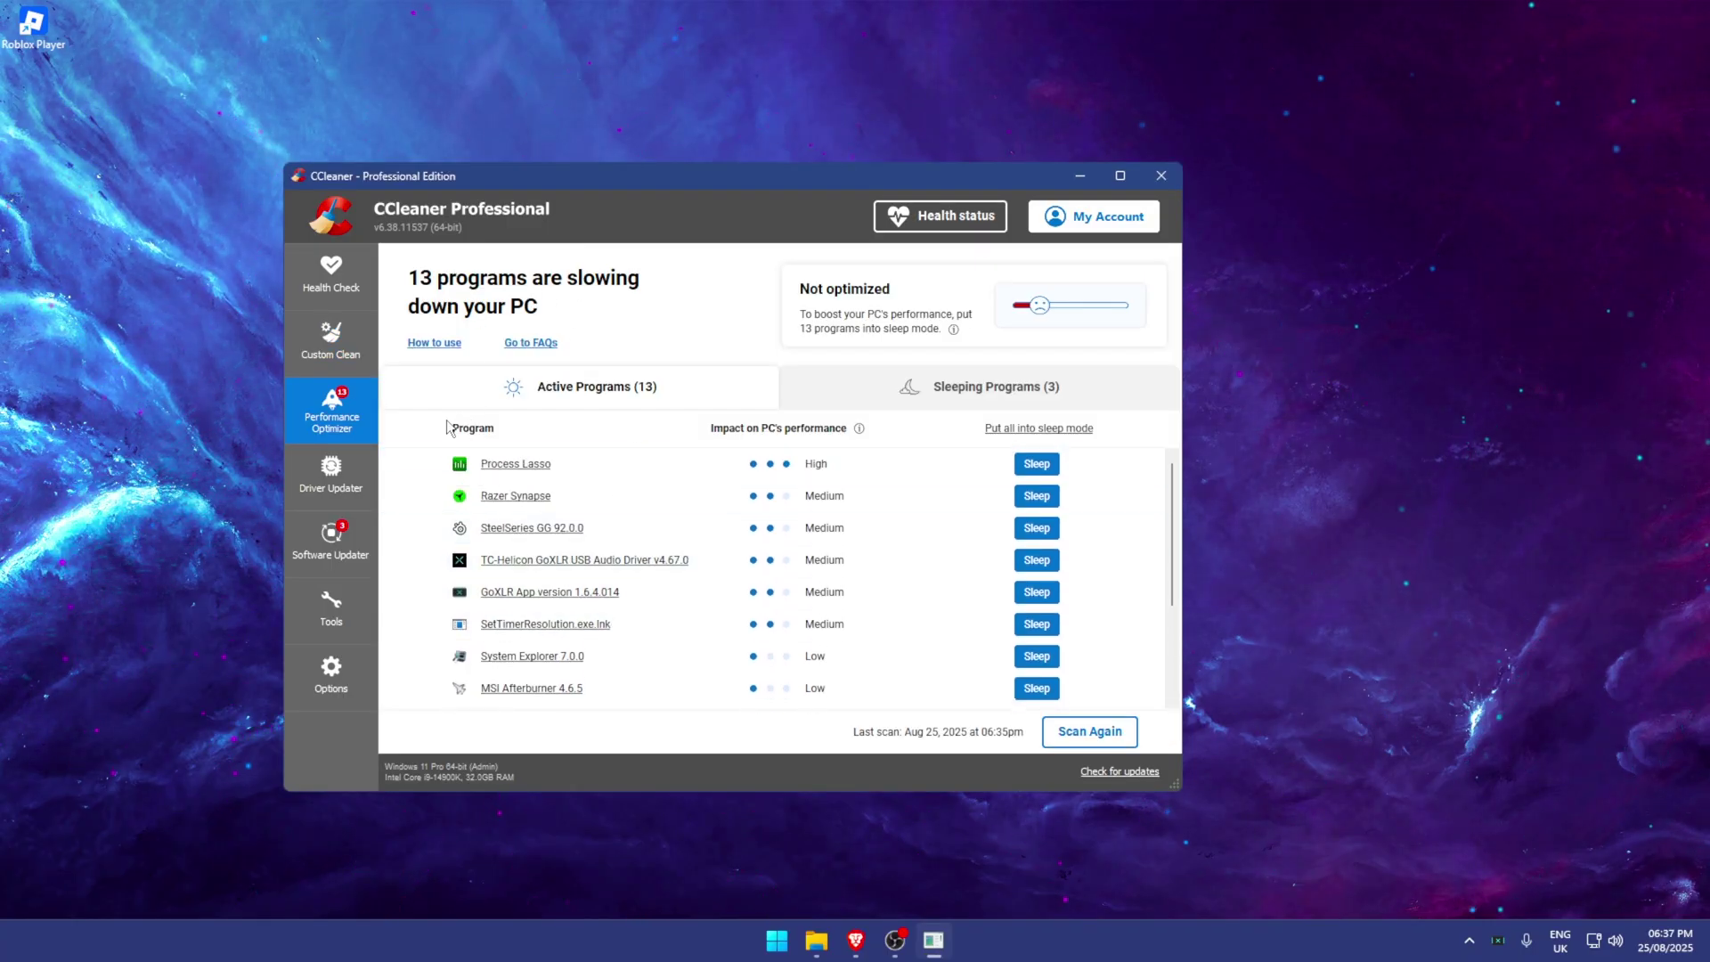
pyautogui.click(361, 474)
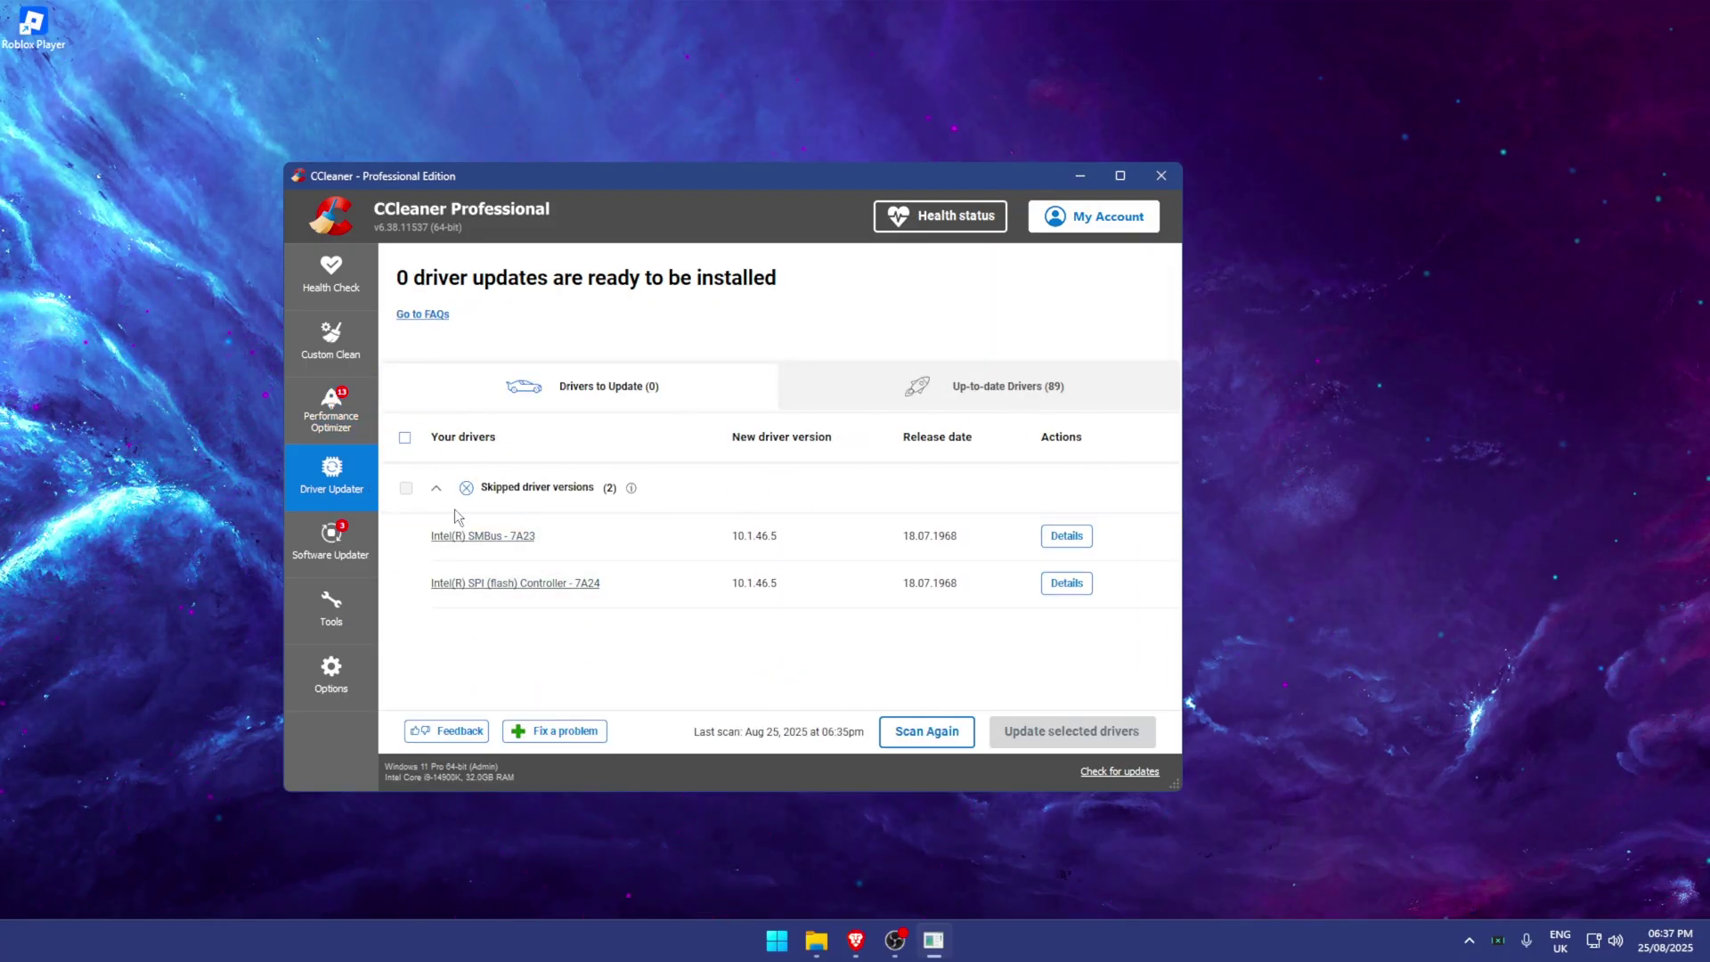
pyautogui.click(331, 539)
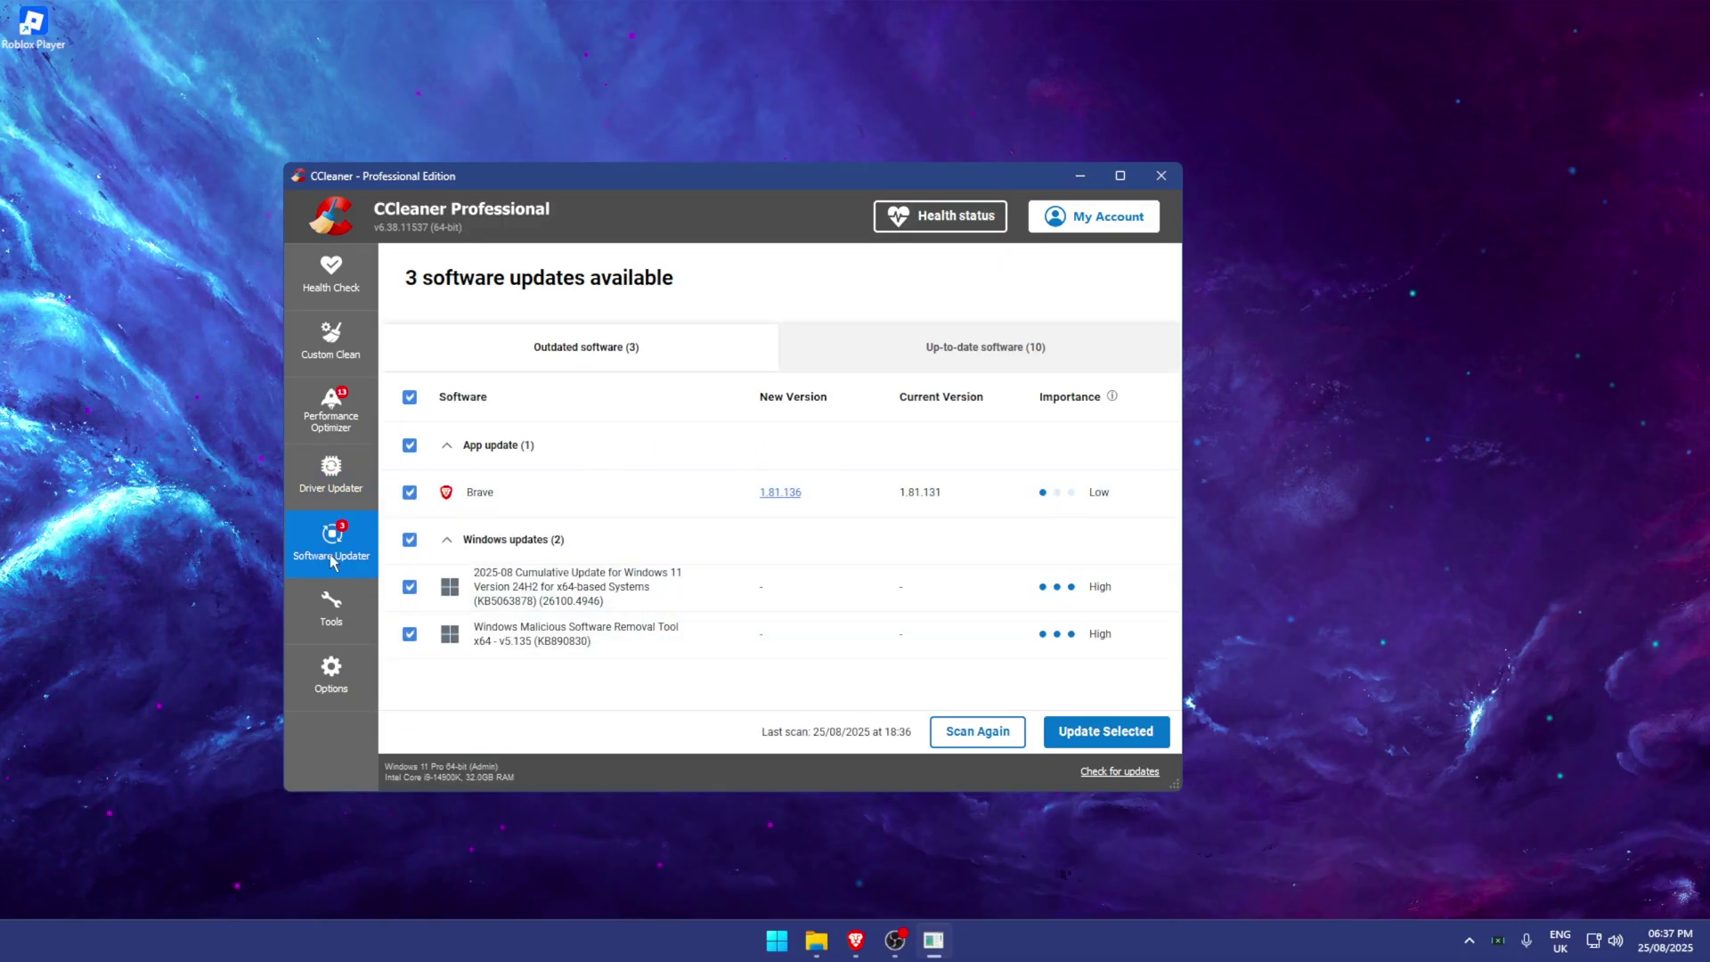
pyautogui.click(362, 636)
pyautogui.click(413, 321)
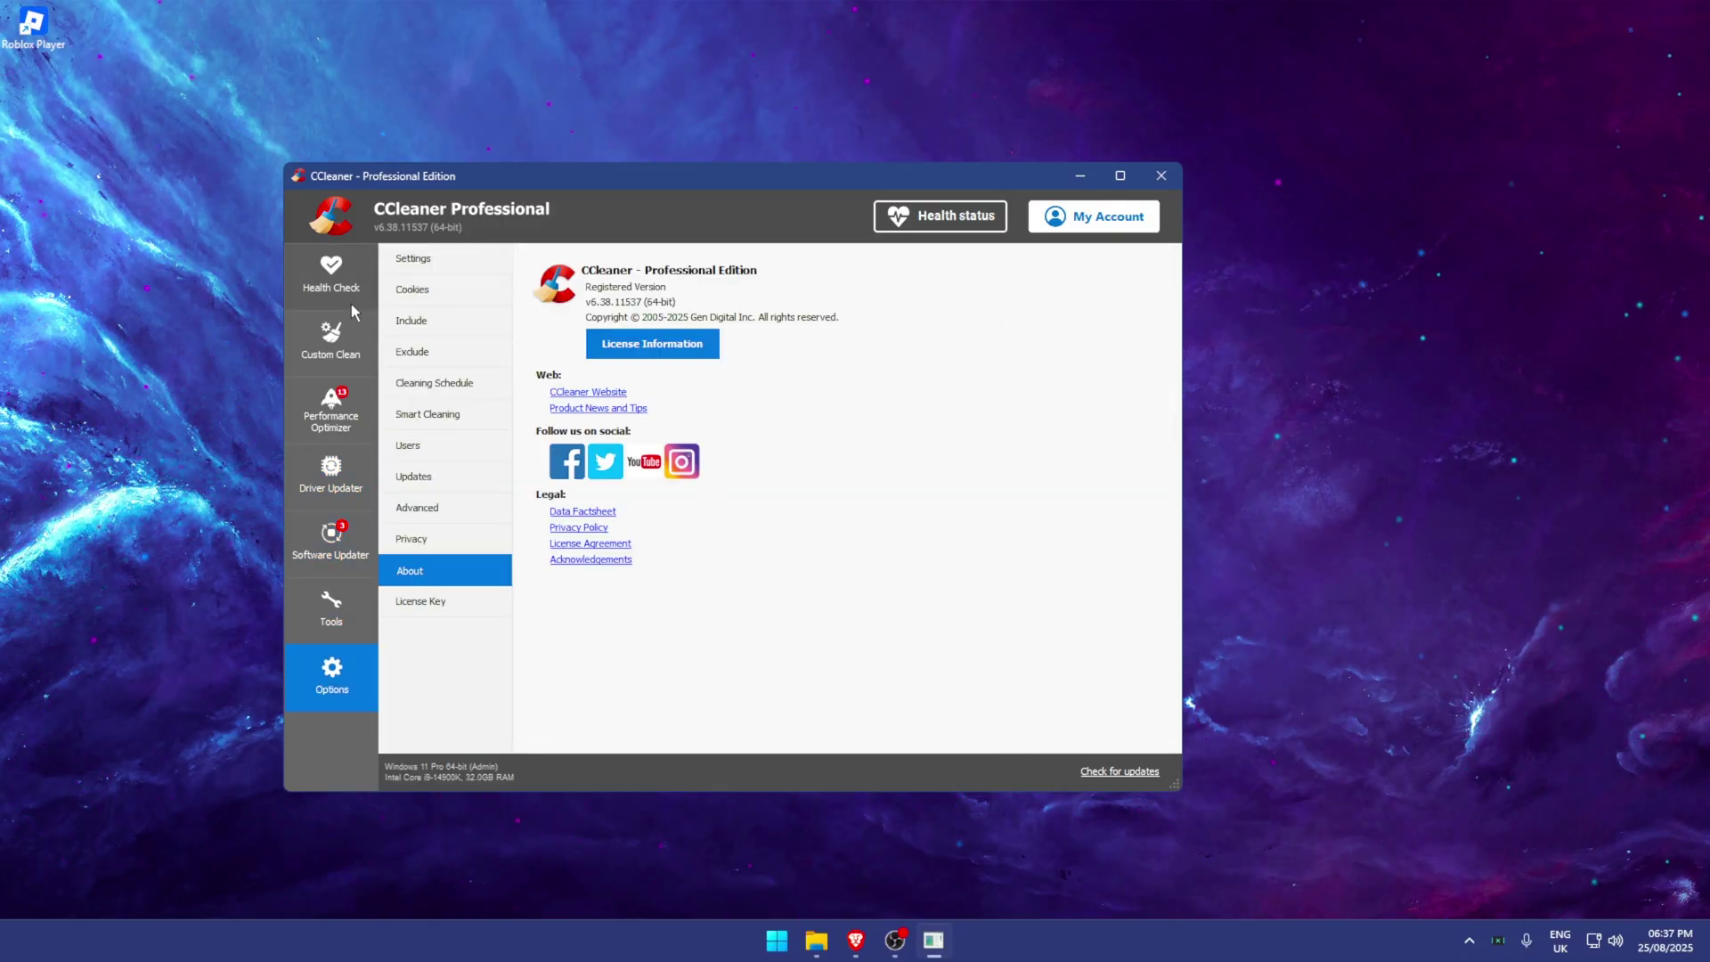
pyautogui.click(351, 304)
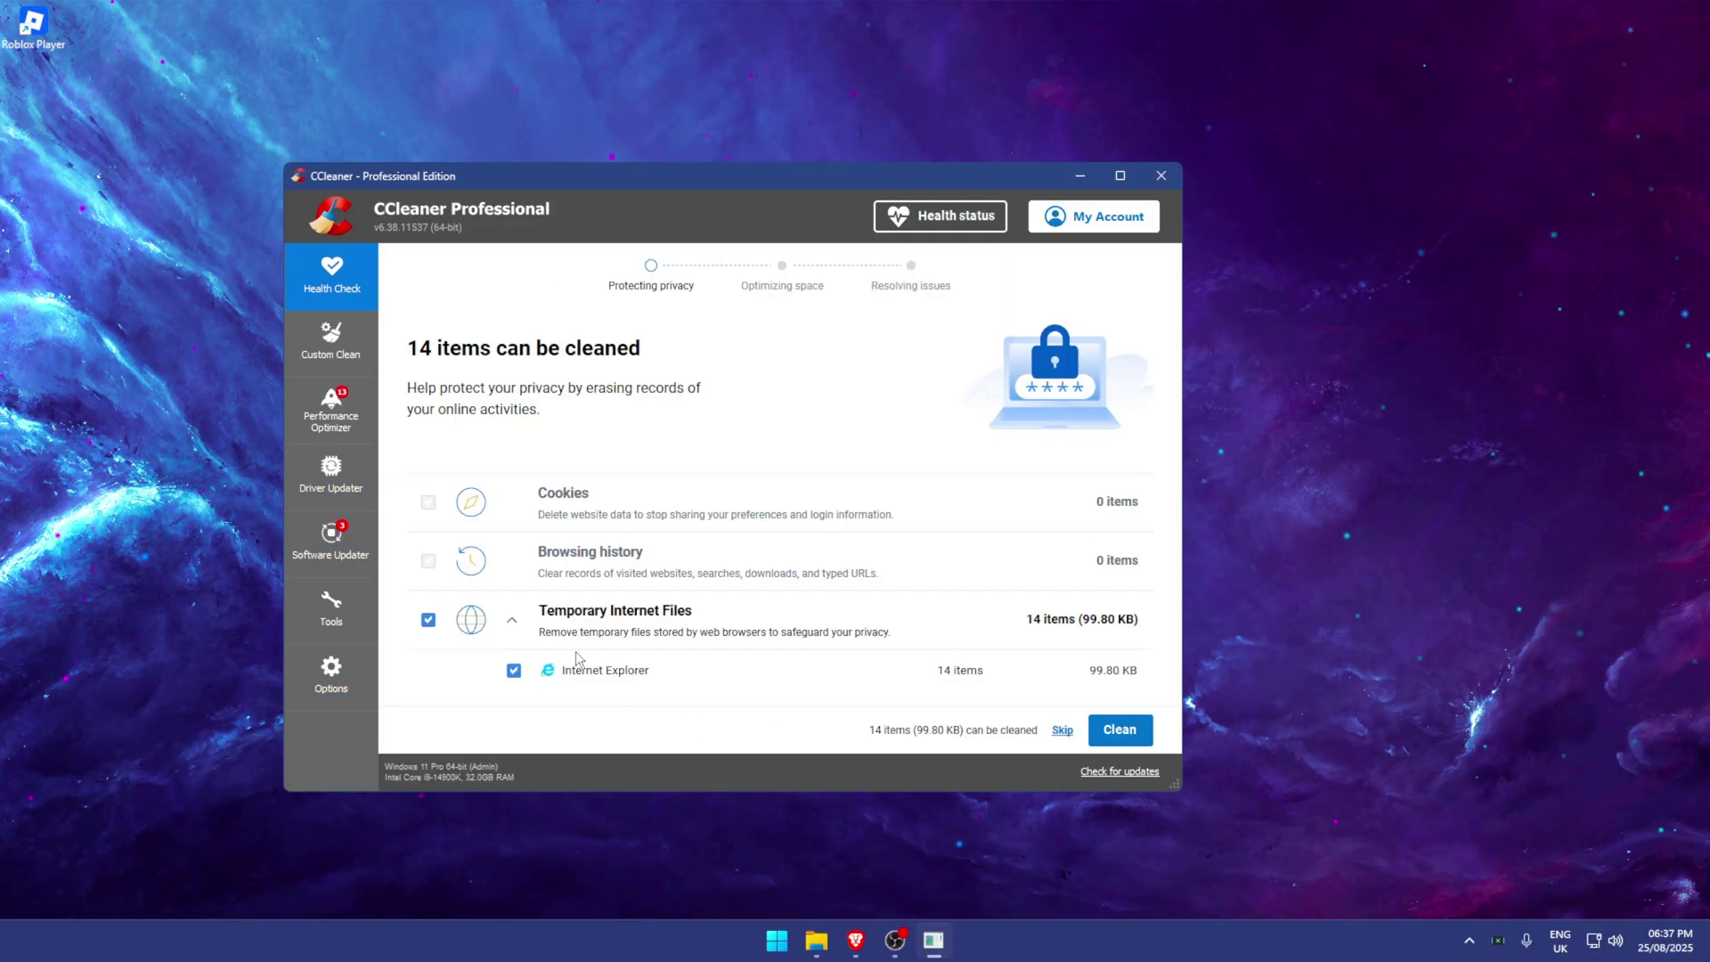
# - Close CCleaner and launch NVIDIA Control Panel from the desktop right-click menu
pyautogui.click(1161, 176)
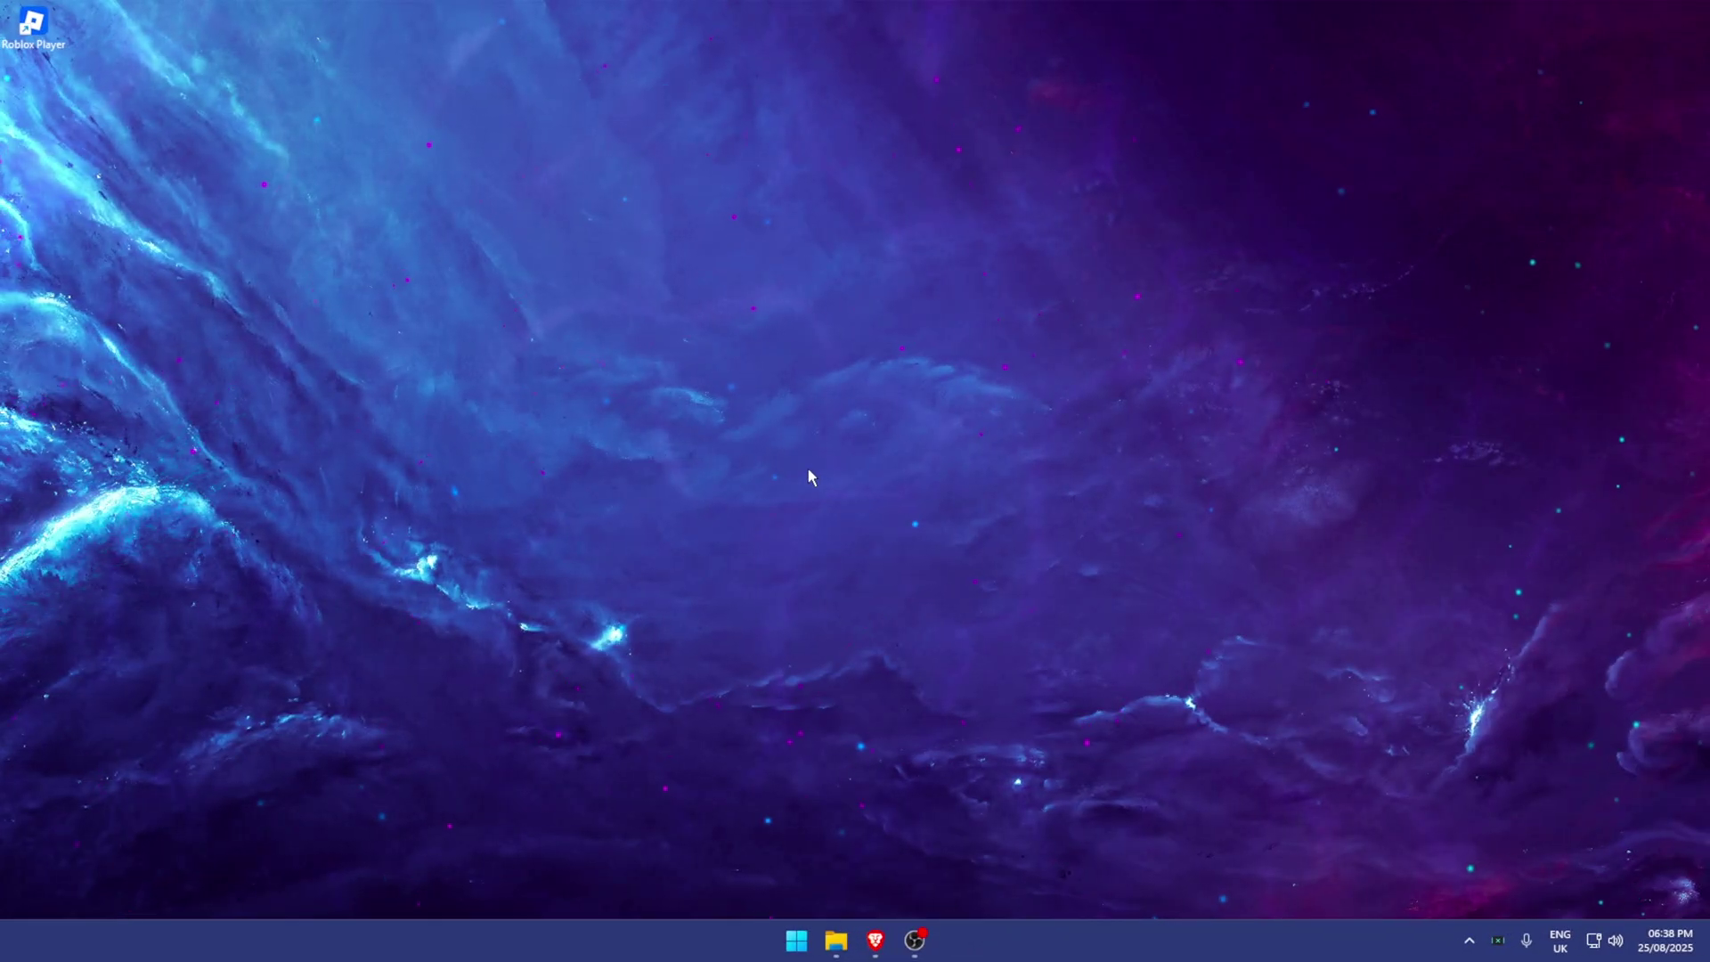
pyautogui.rightClick(856, 496)
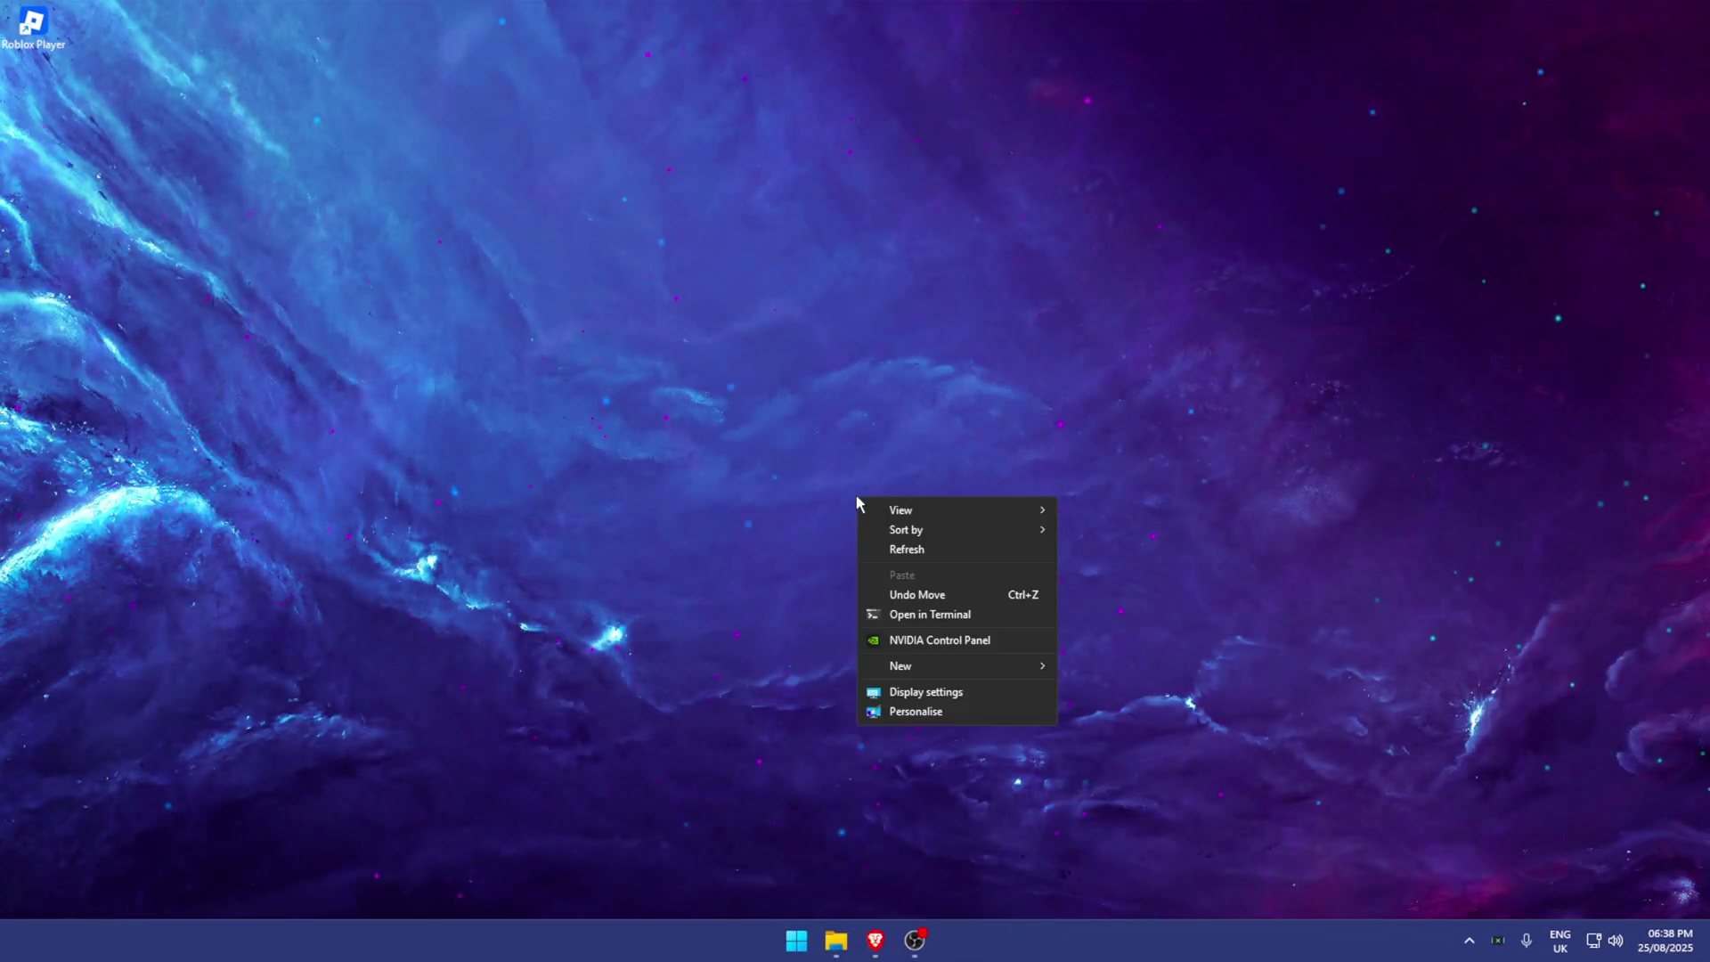
pyautogui.click(931, 634)
pyautogui.click(481, 294)
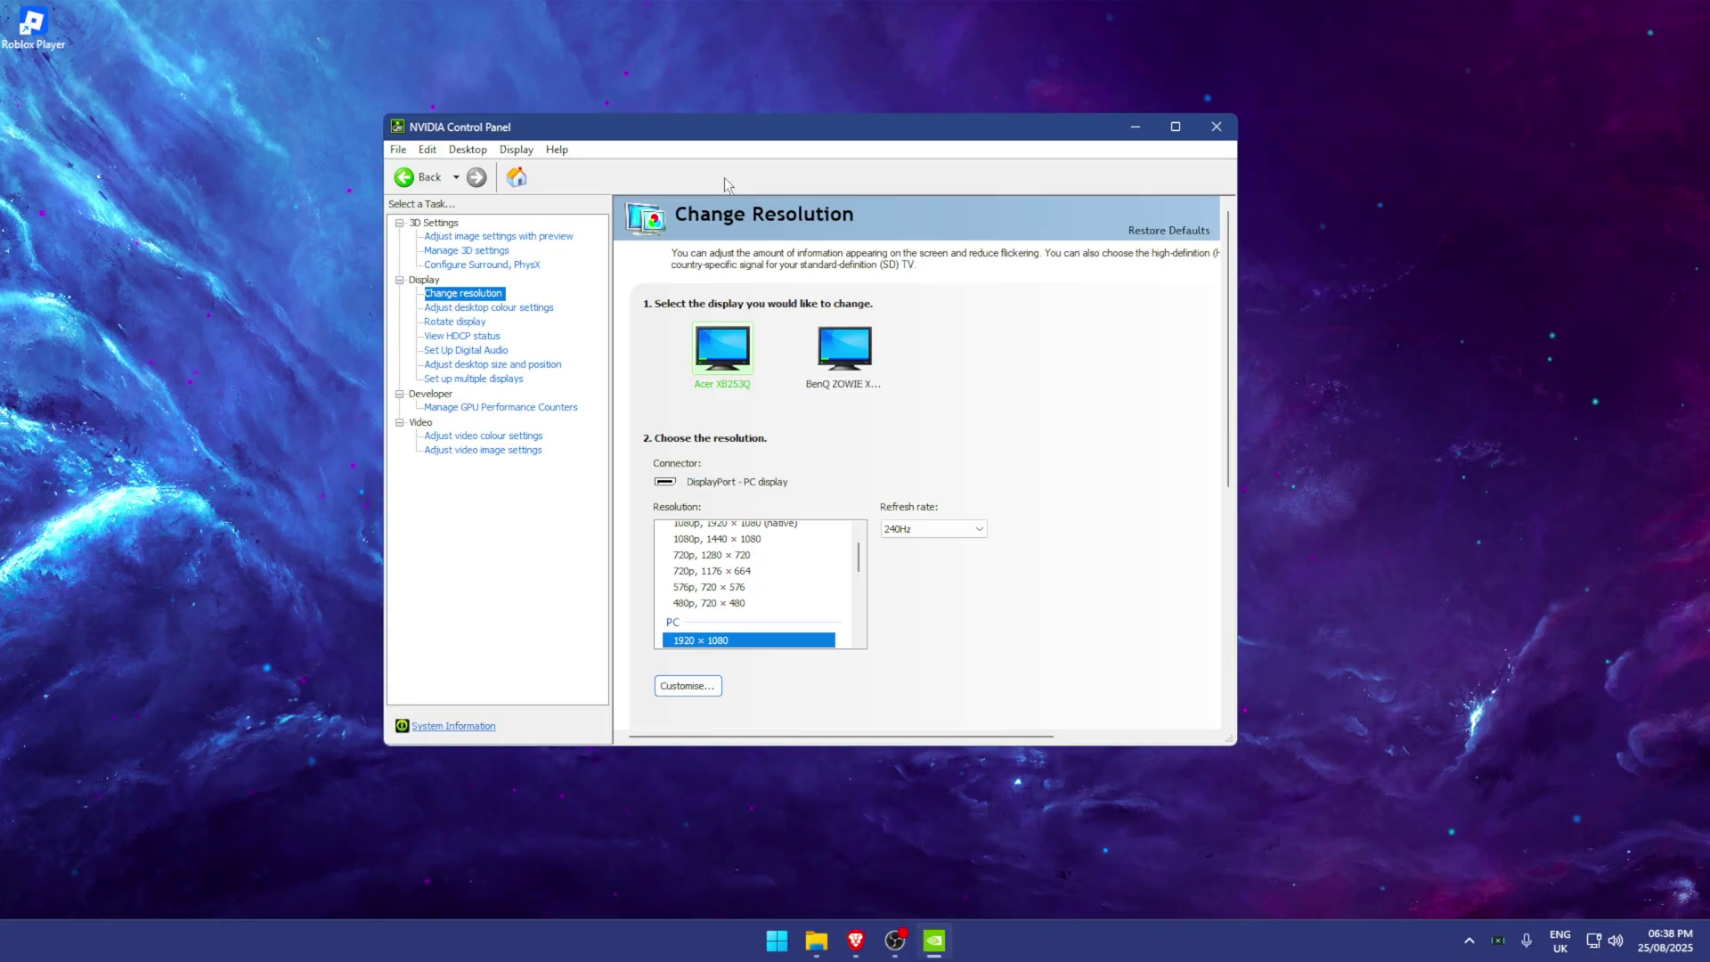
pyautogui.moveTo(499, 126); pyautogui.dragTo(503, 141)
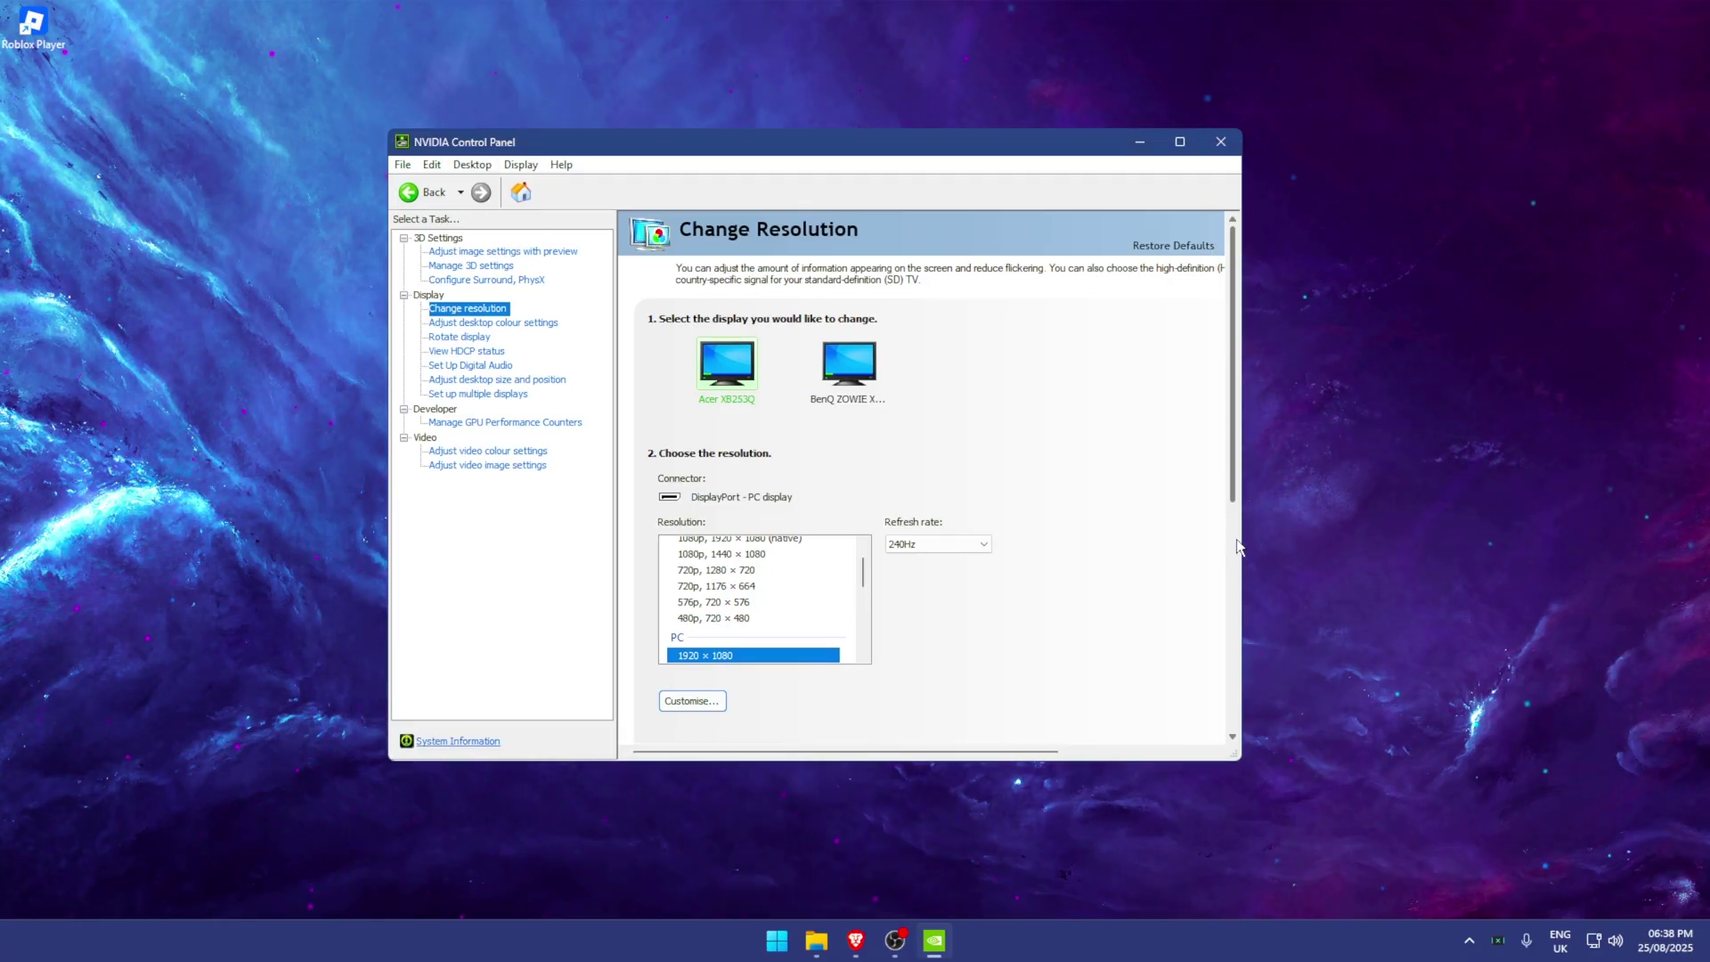
# - Review the Global Settings and Program Settings lists under Manage 3D settings
pyautogui.click(494, 255)
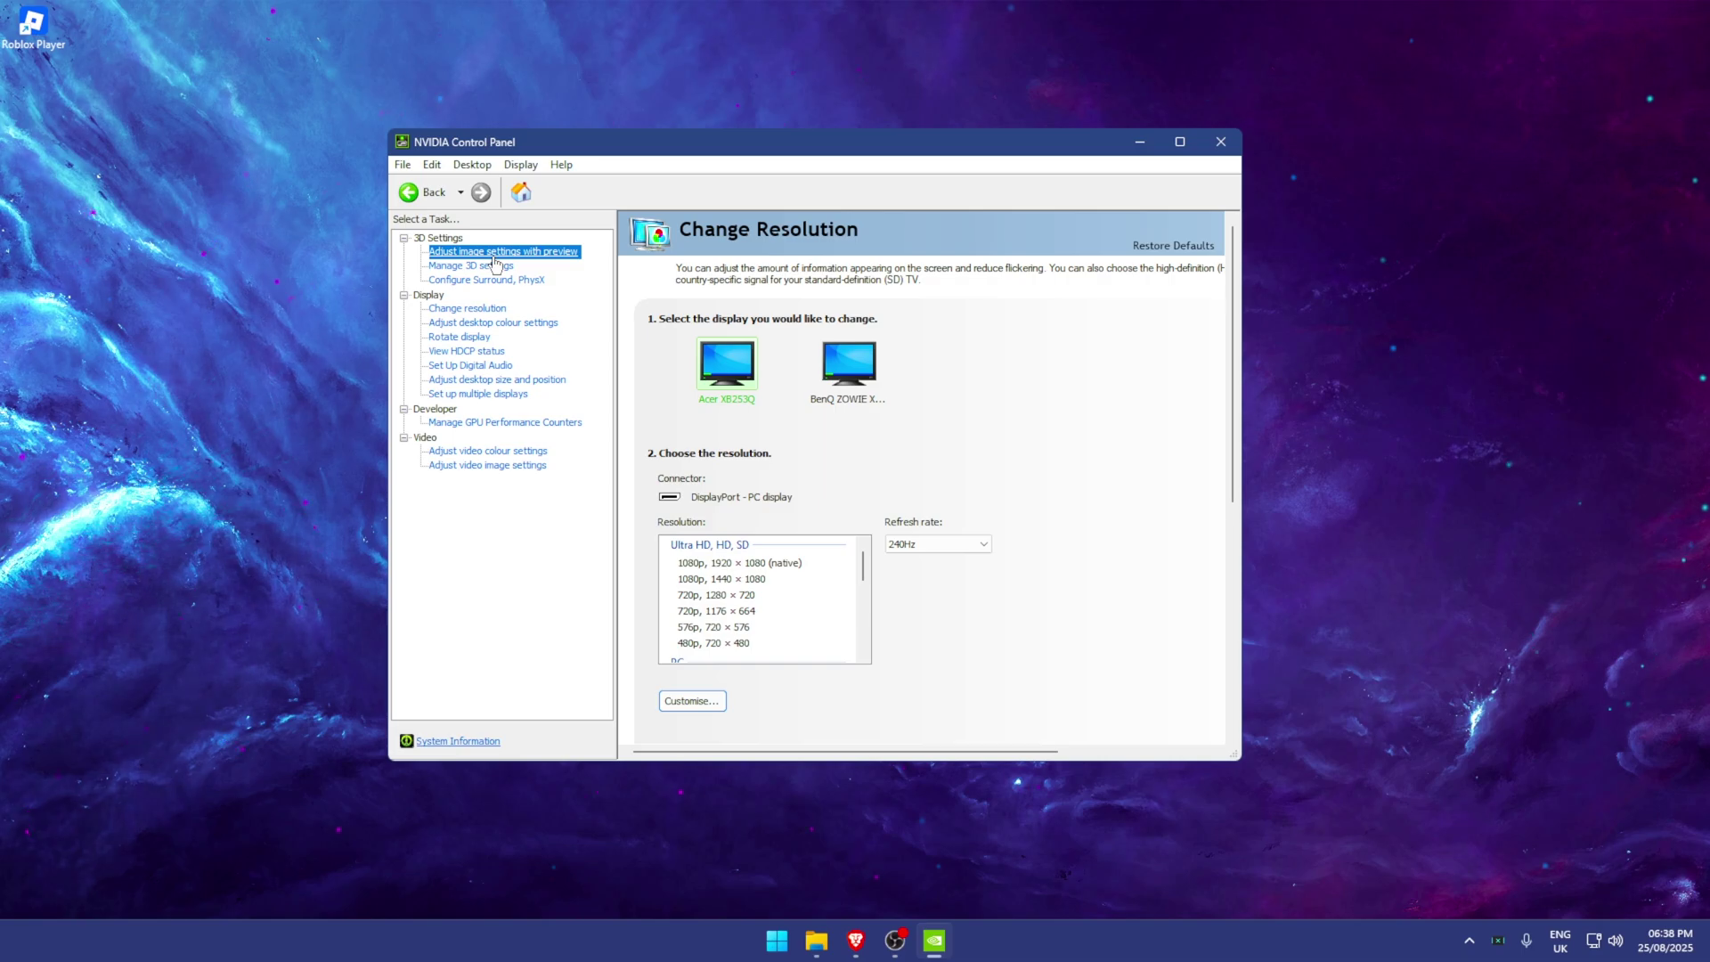
pyautogui.click(496, 265)
pyautogui.scroll(-5, 949, 488)
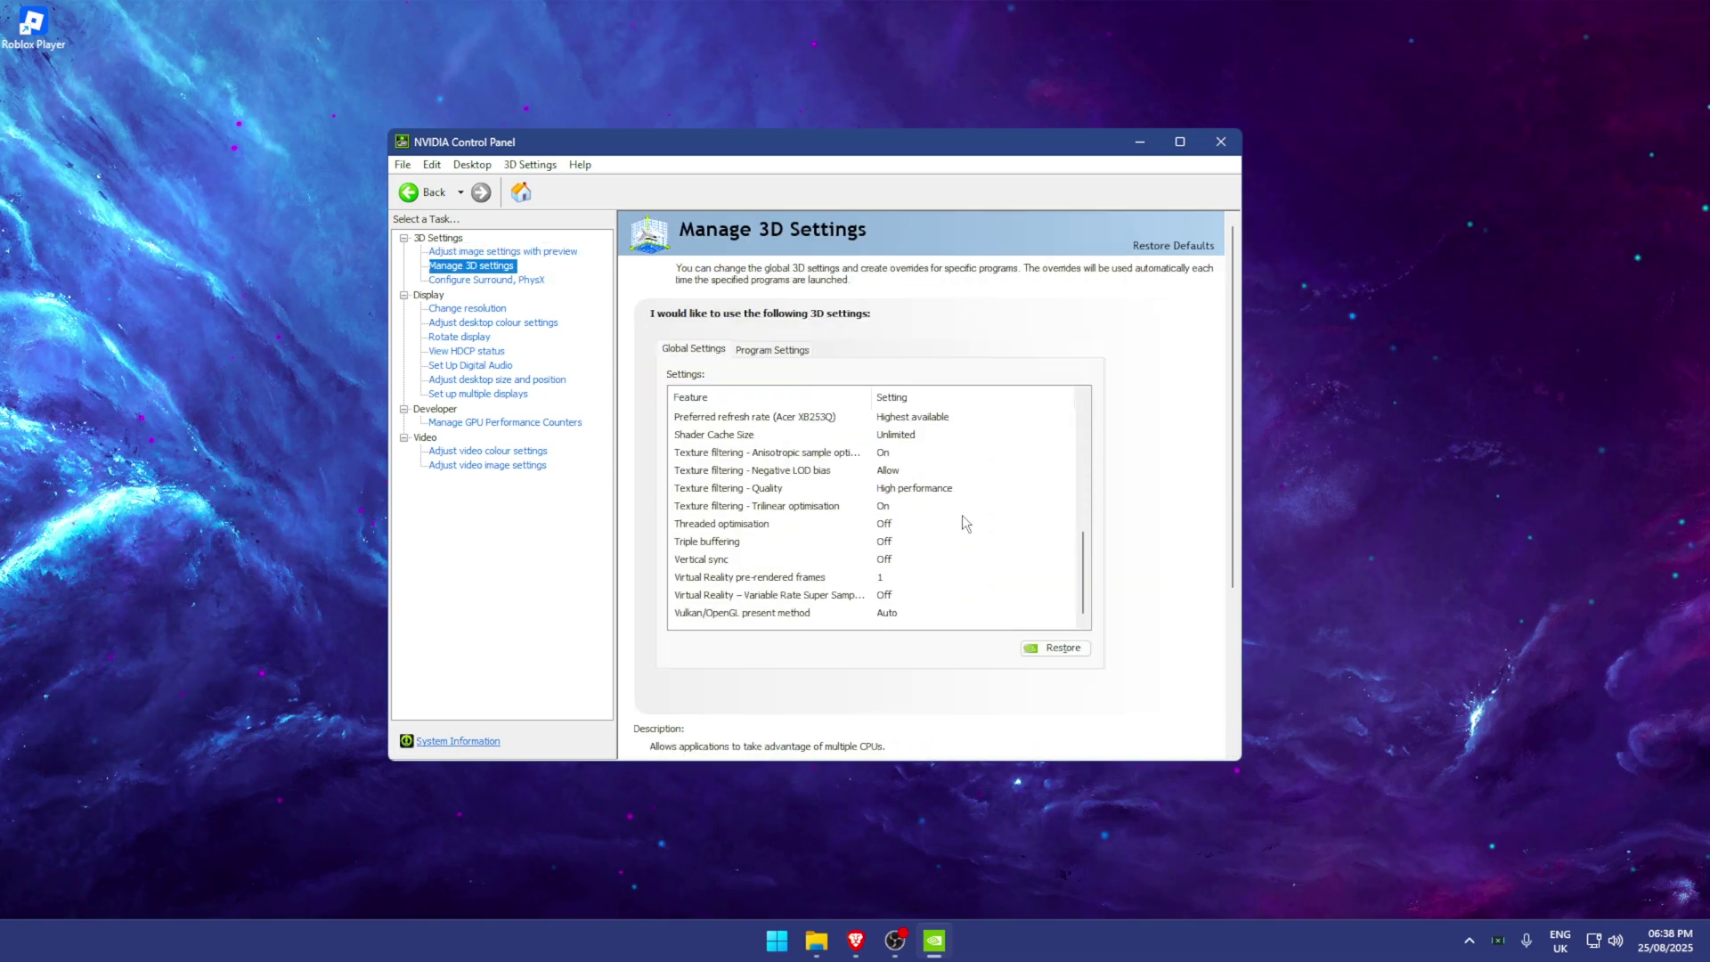
pyautogui.scroll(5, 935, 497)
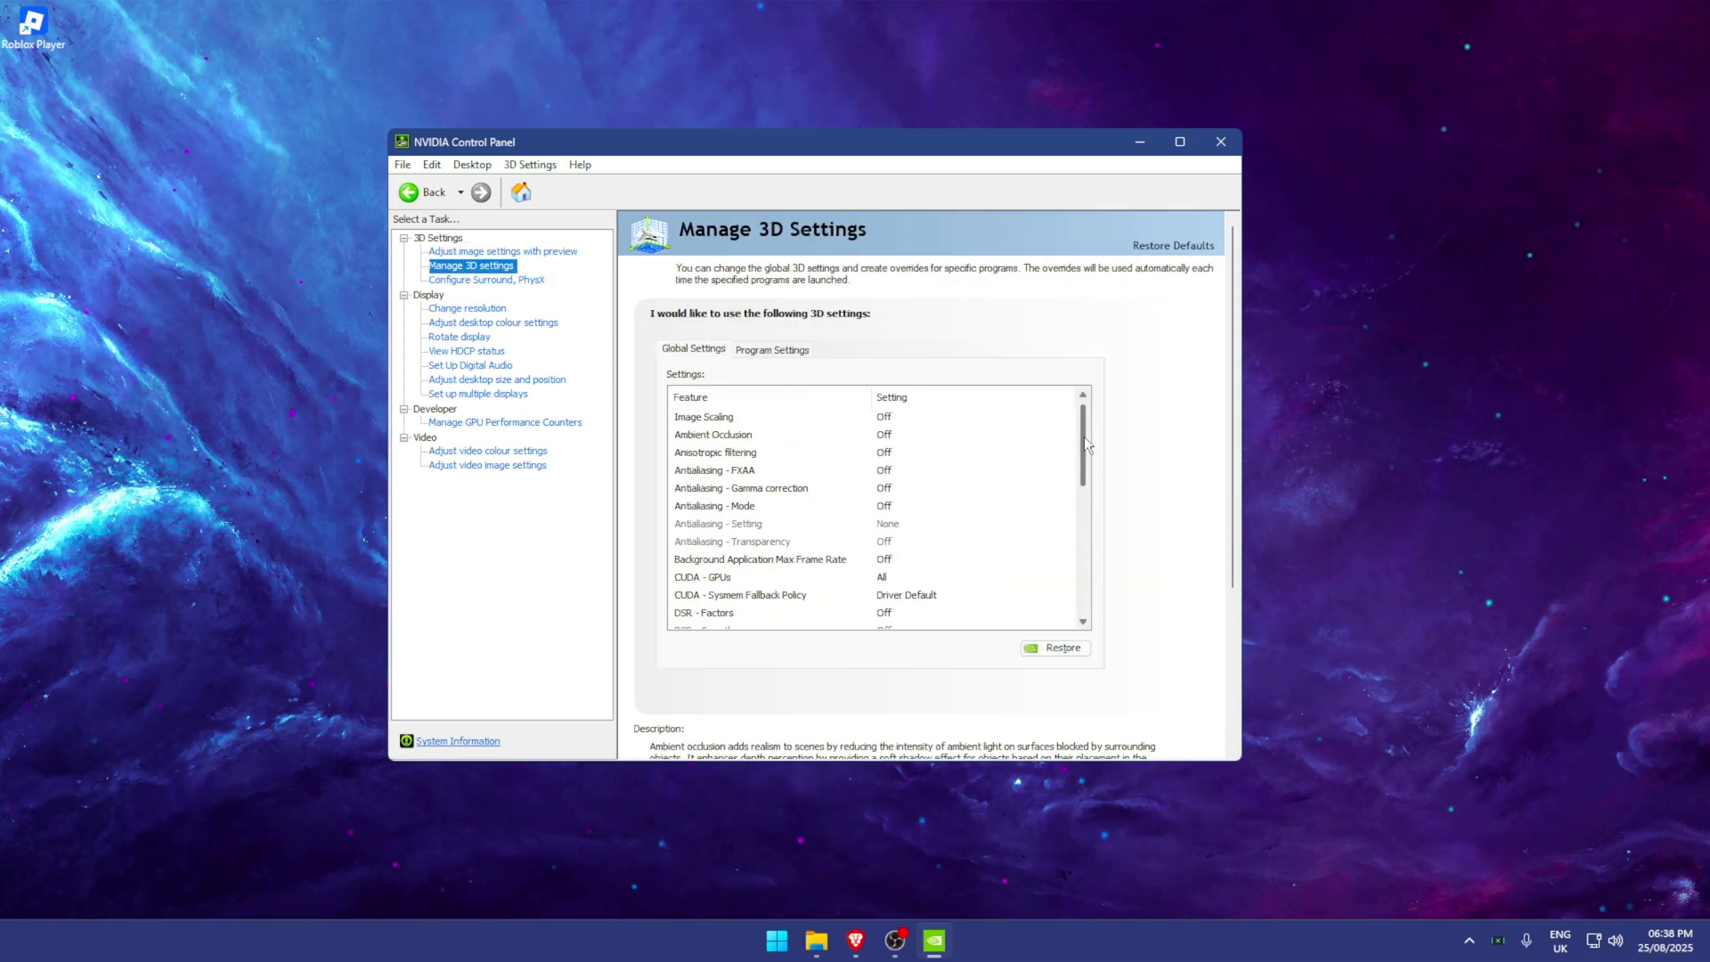
pyautogui.moveTo(1083, 436); pyautogui.dragTo(762, 354)
pyautogui.click(766, 351)
pyautogui.click(694, 349)
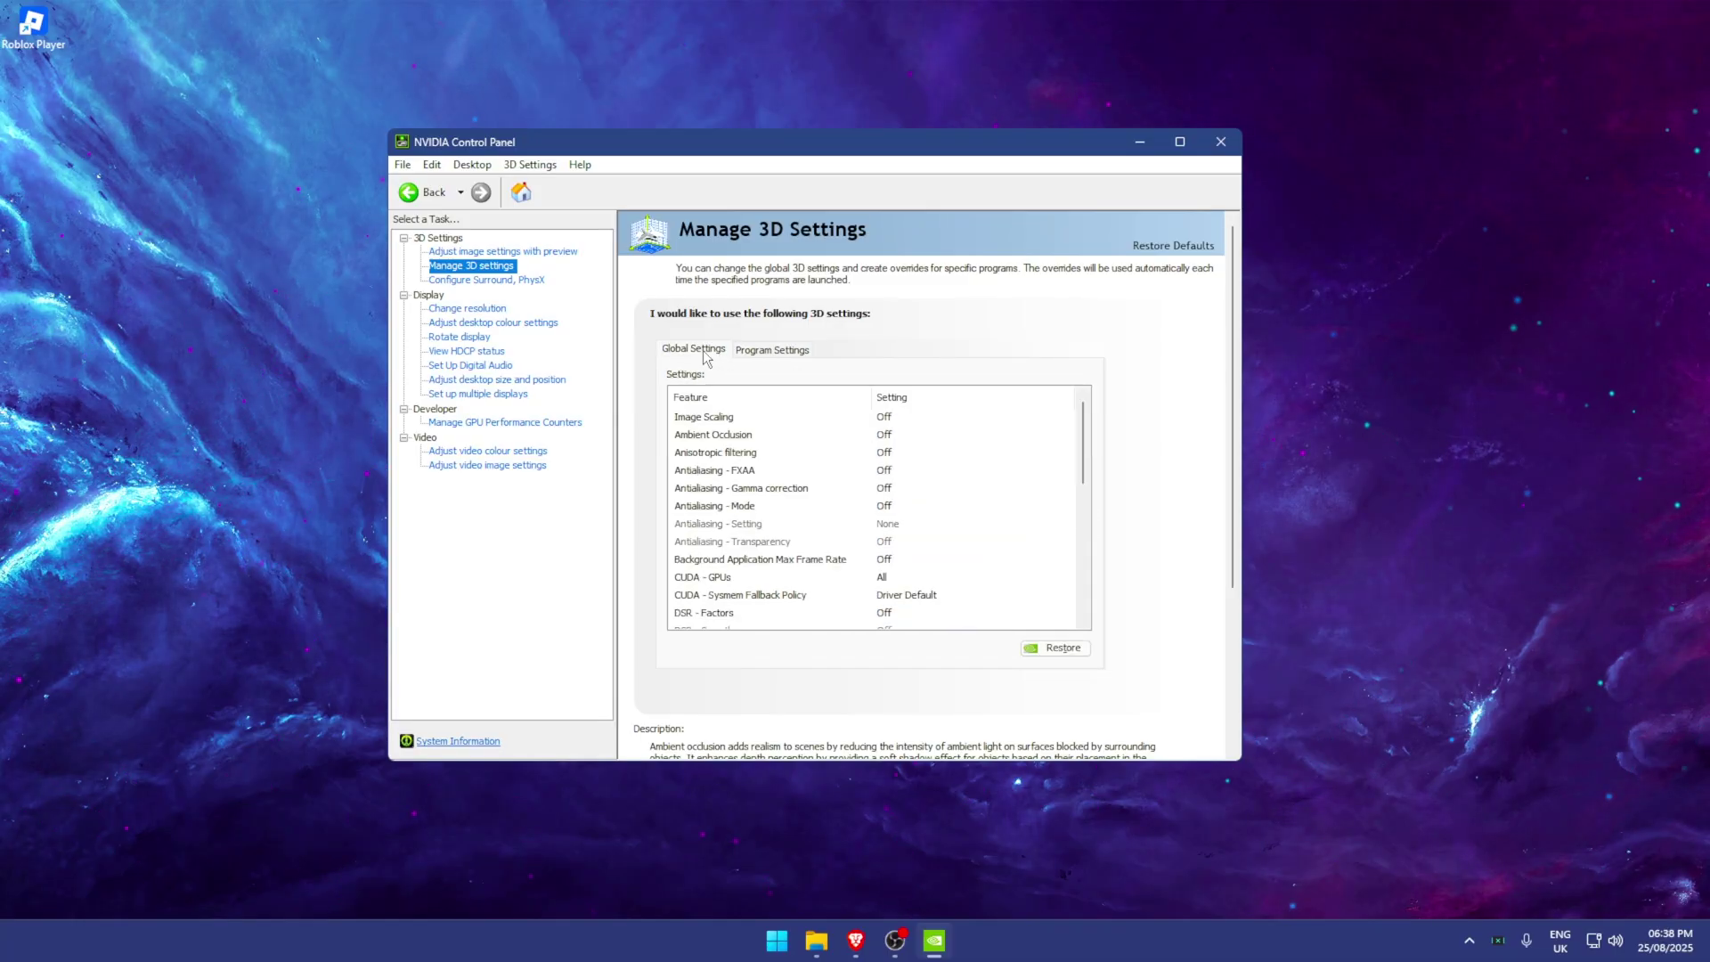
# - On Adjust image settings with preview, choose the advanced 3D image settings option
pyautogui.click(497, 252)
pyautogui.click(791, 573)
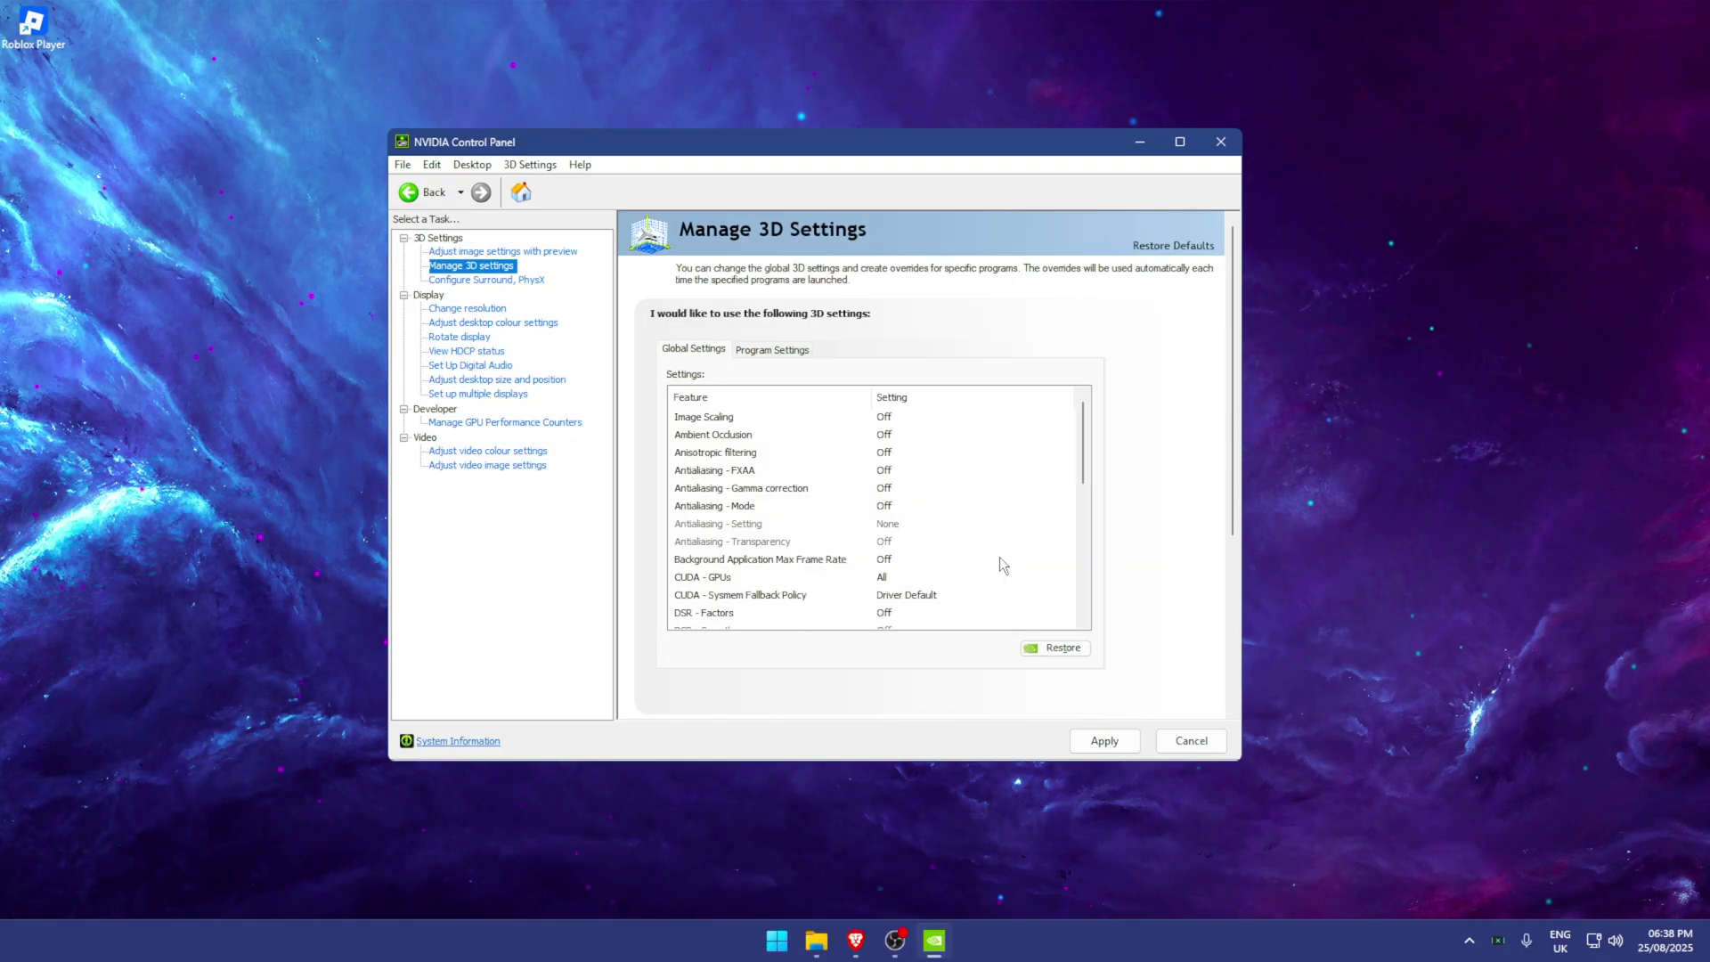
pyautogui.scroll(-5, 922, 463)
pyautogui.scroll(-3, 1035, 548)
pyautogui.scroll(7, 1042, 535)
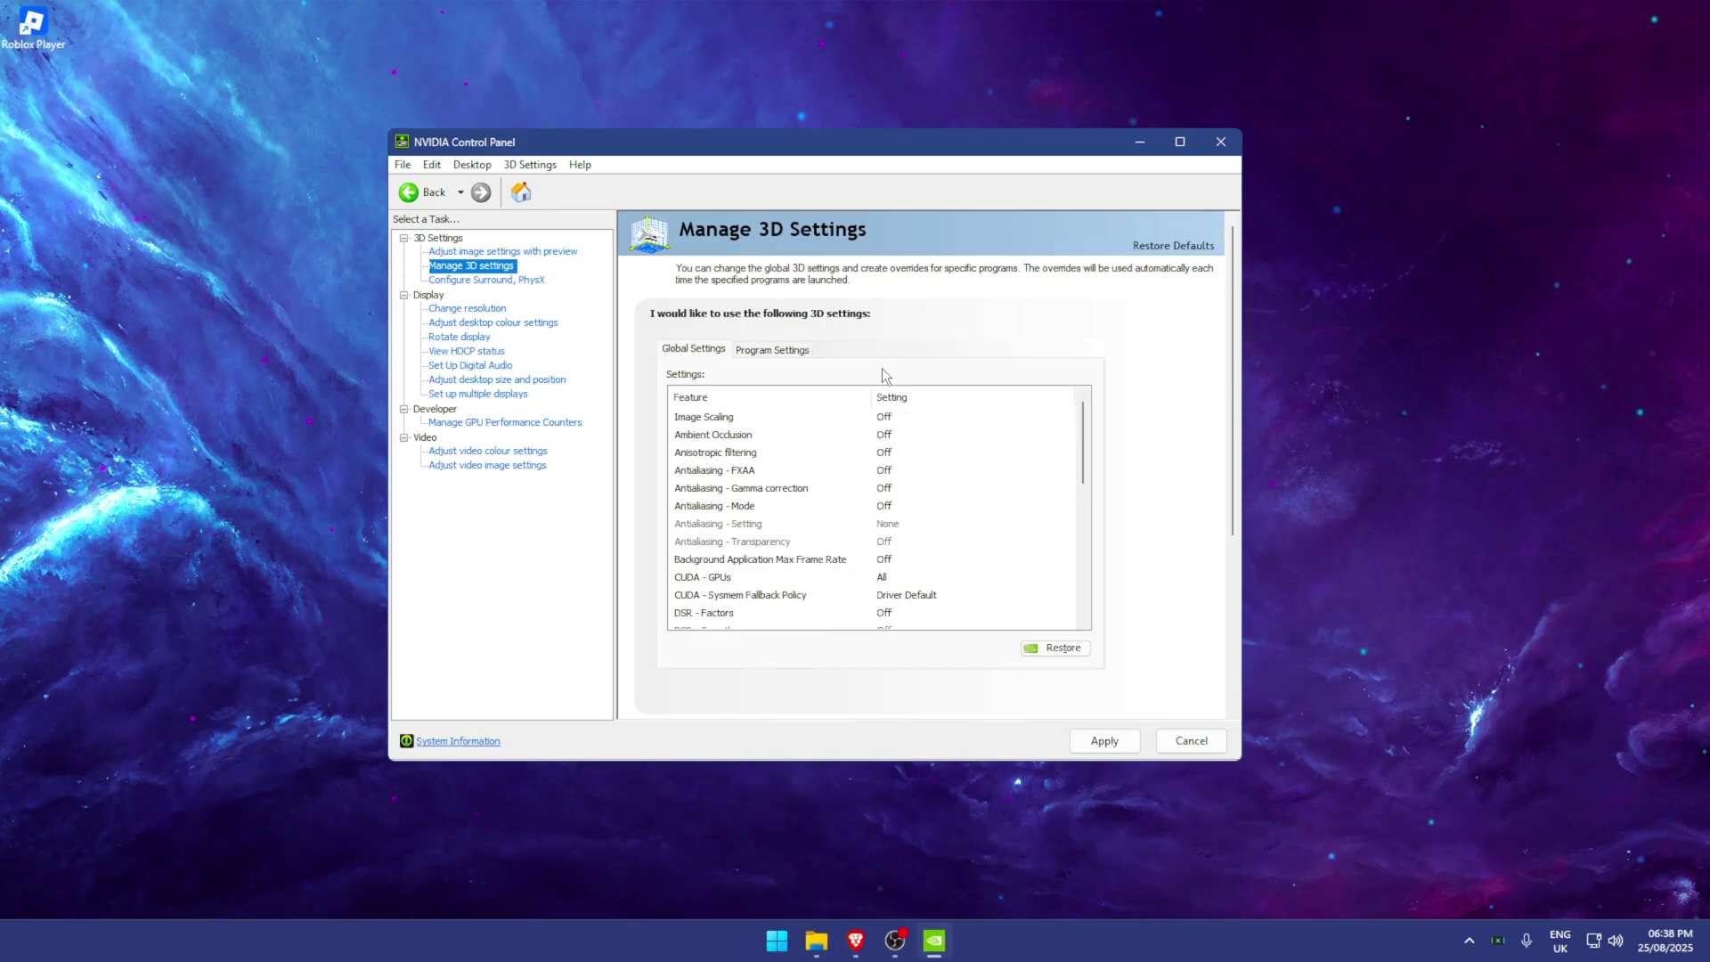
pyautogui.scroll(-10, 981, 499)
pyautogui.scroll(10, 1033, 534)
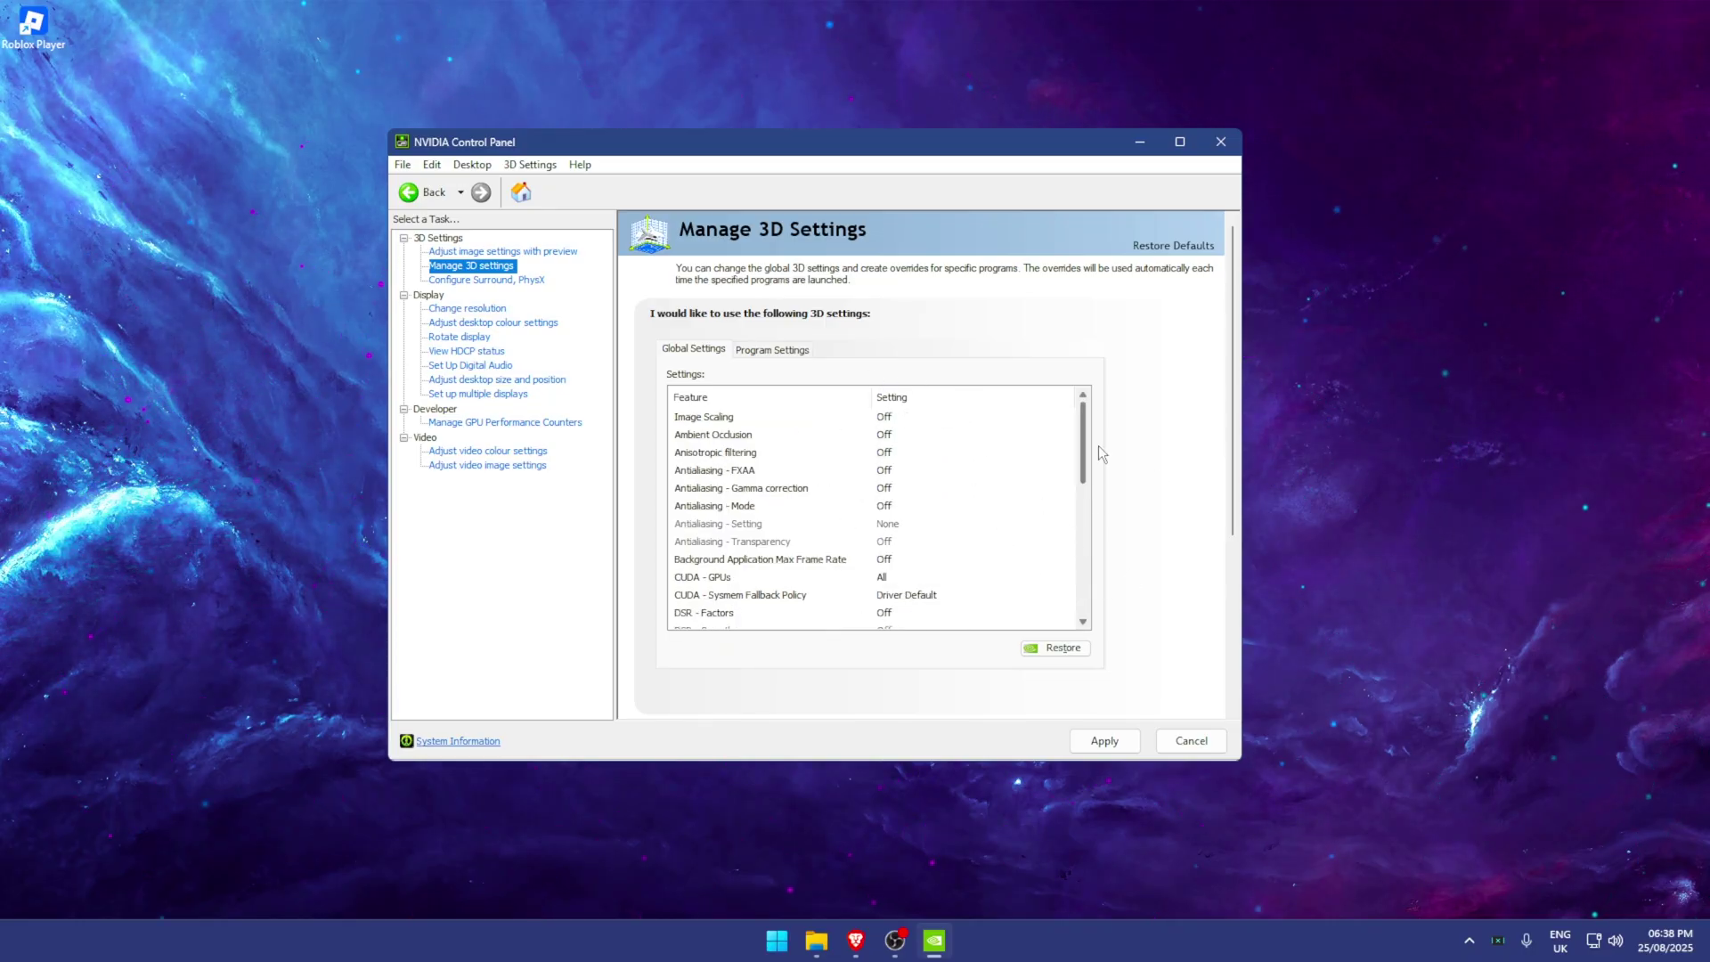
pyautogui.scroll(-10, 985, 503)
pyautogui.click(521, 252)
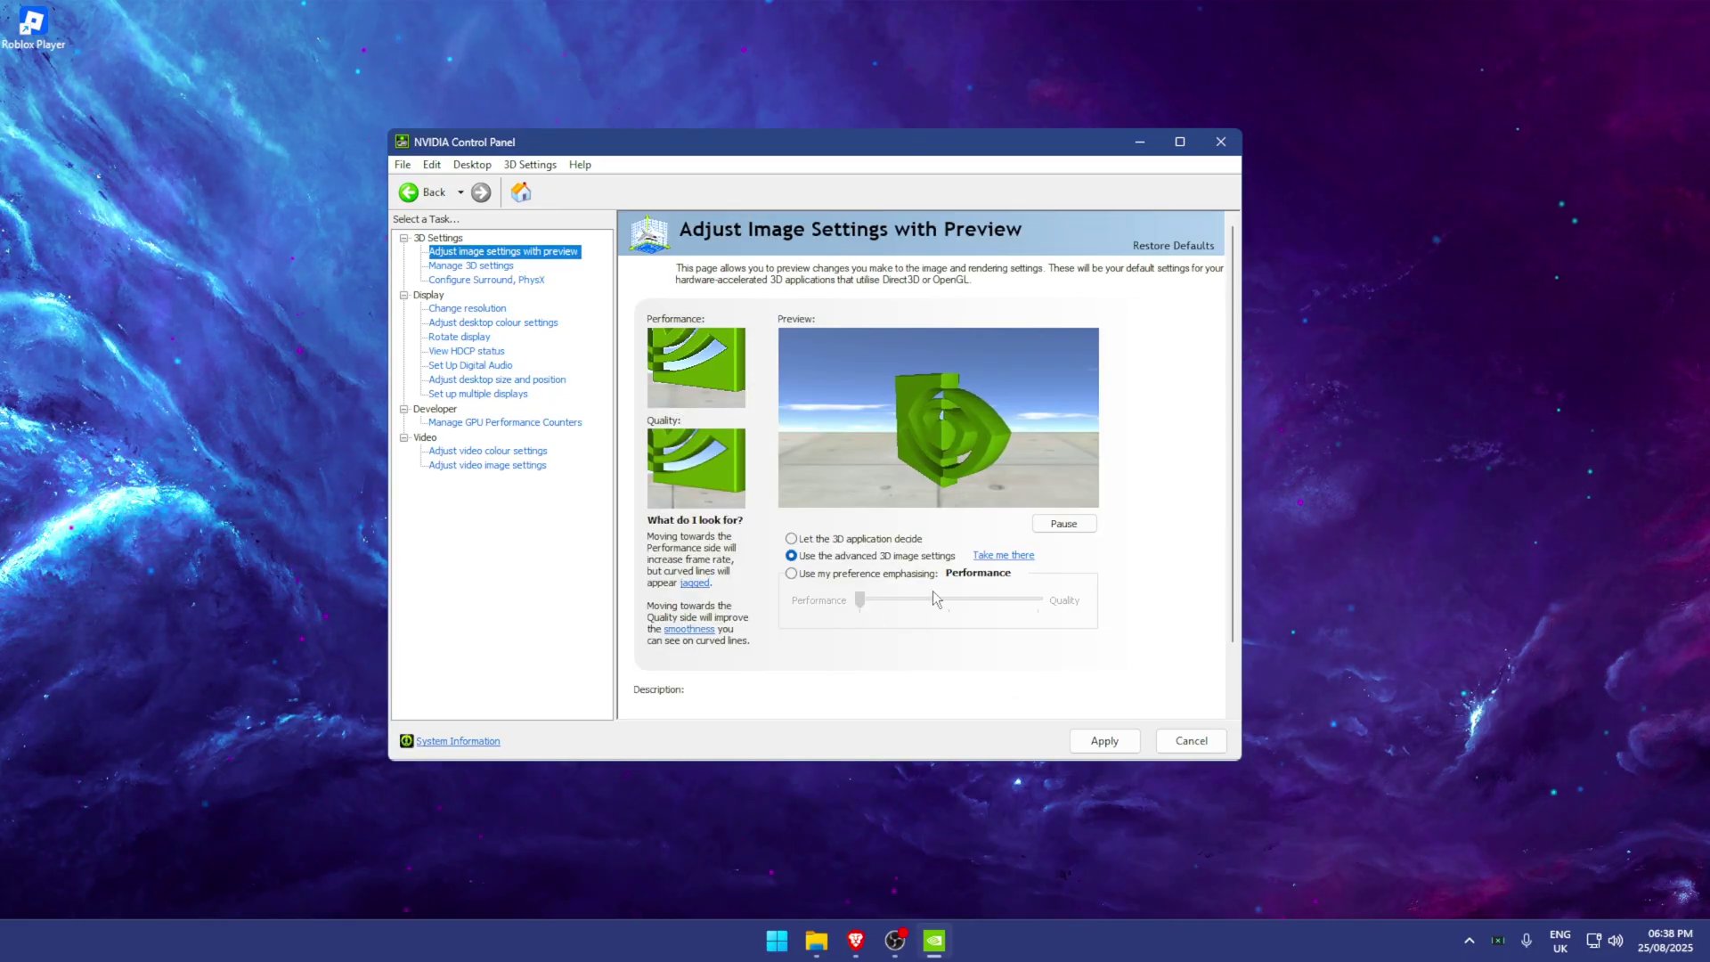